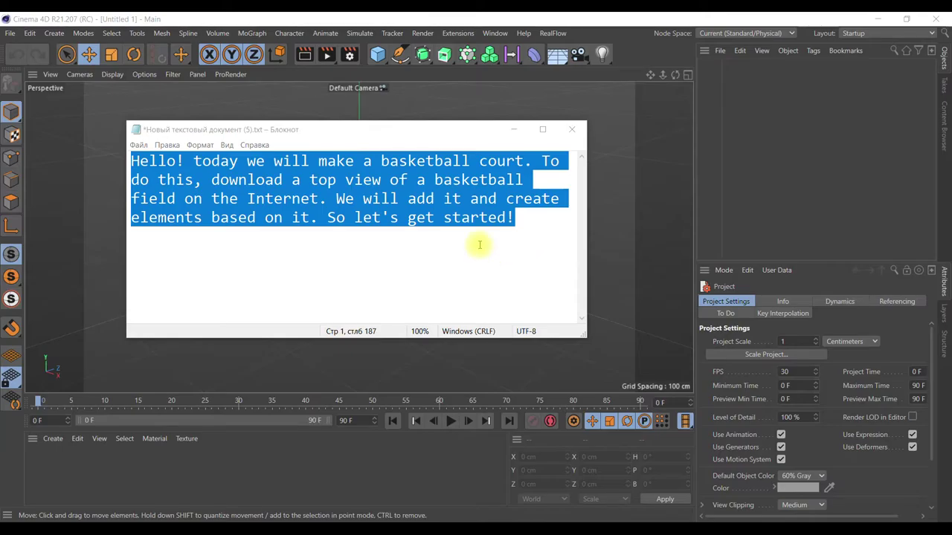
- Hide the Notepad window and maximize the Top viewport
click(512, 130)
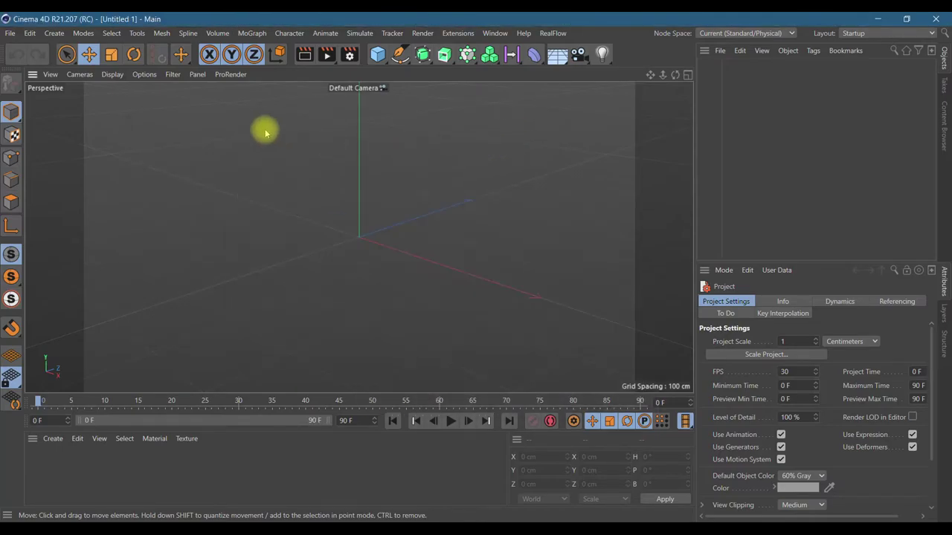
click(686, 75)
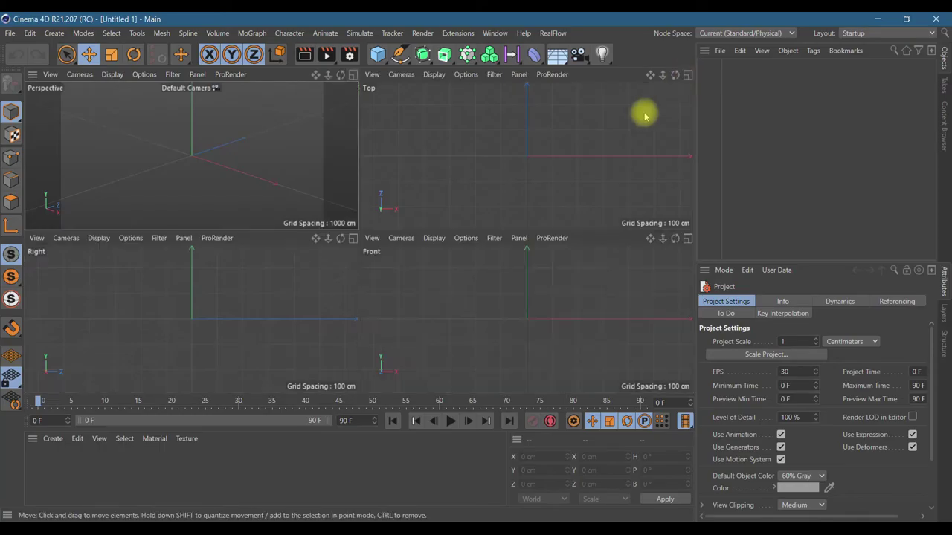
click(688, 75)
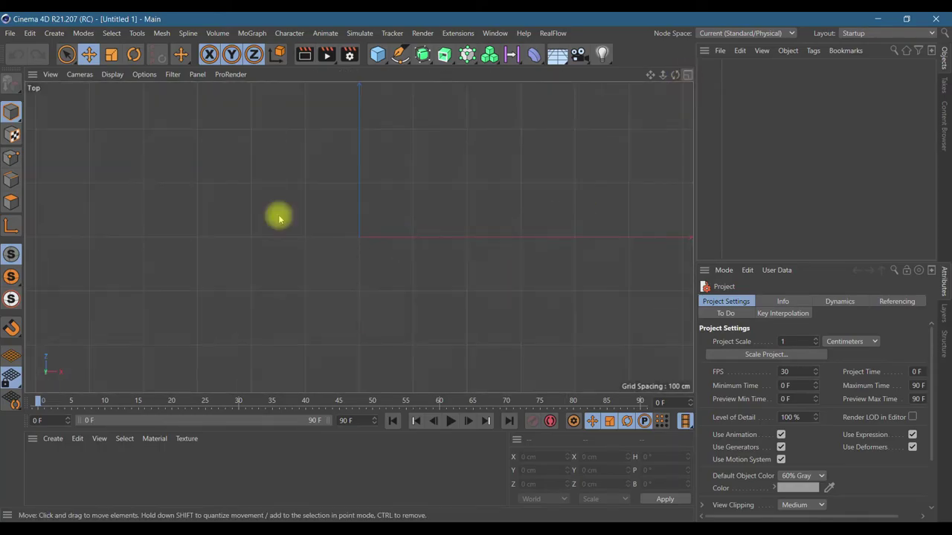
- Load the basketball court image as the Top view background at 36% transparency
click(144, 75)
click(159, 414)
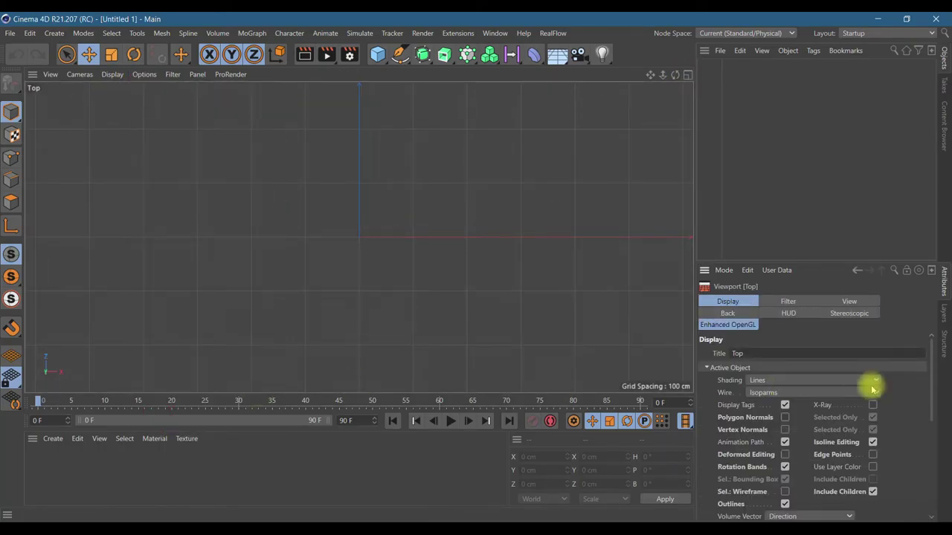
click(732, 314)
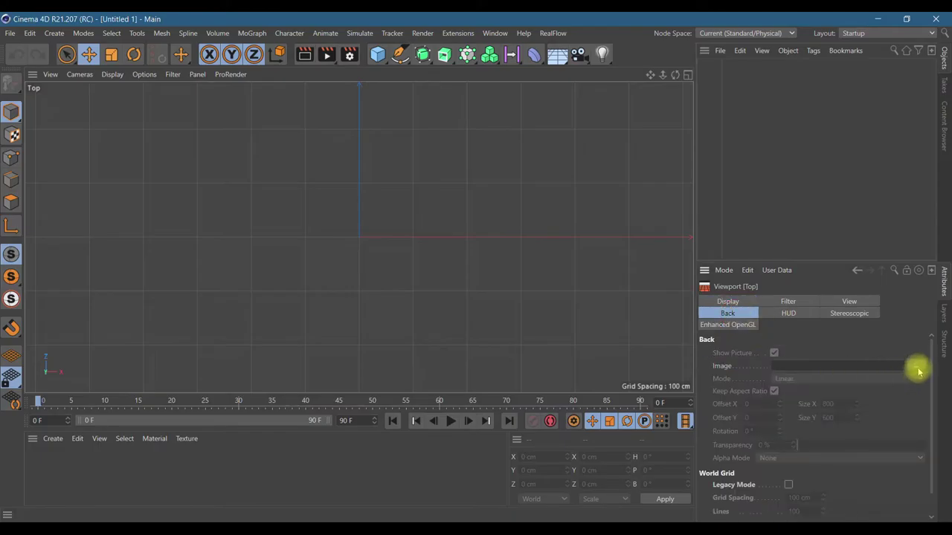
click(917, 368)
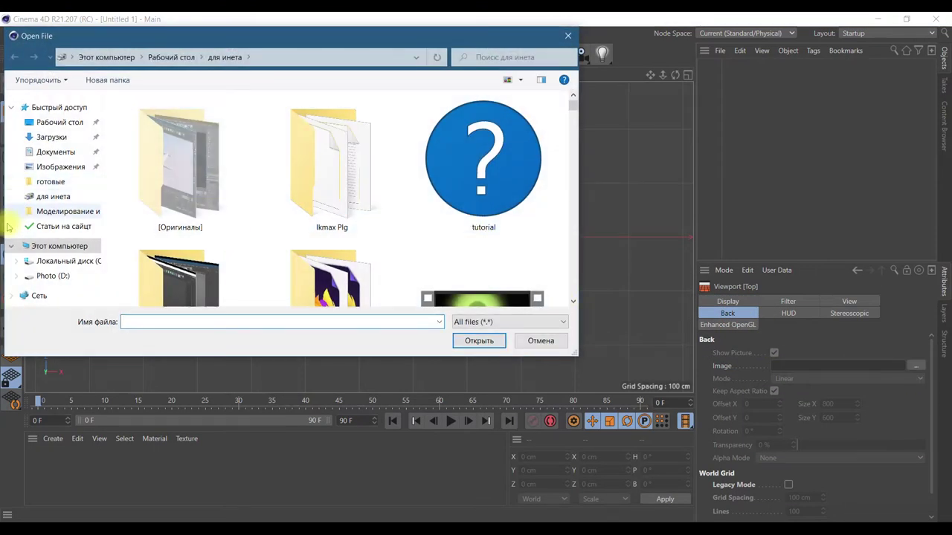
click(53, 229)
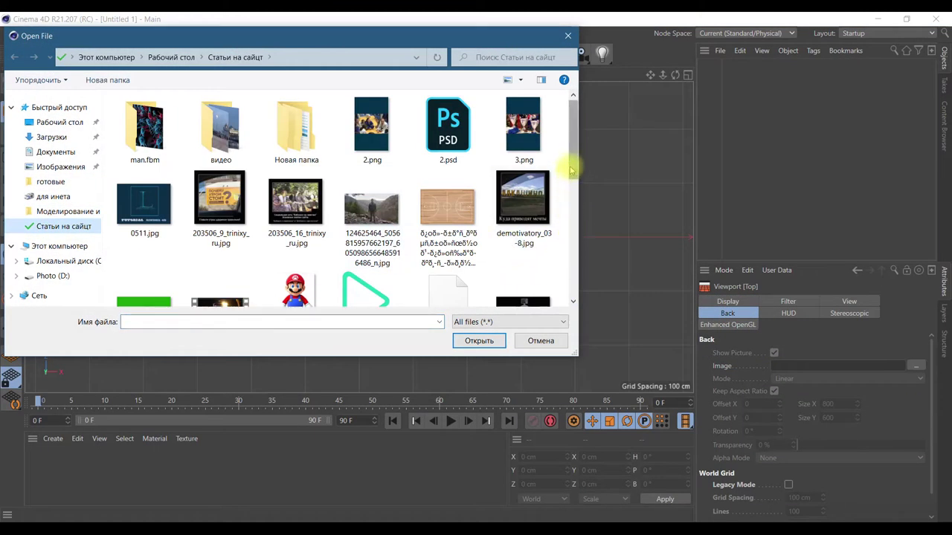
click(455, 212)
click(476, 341)
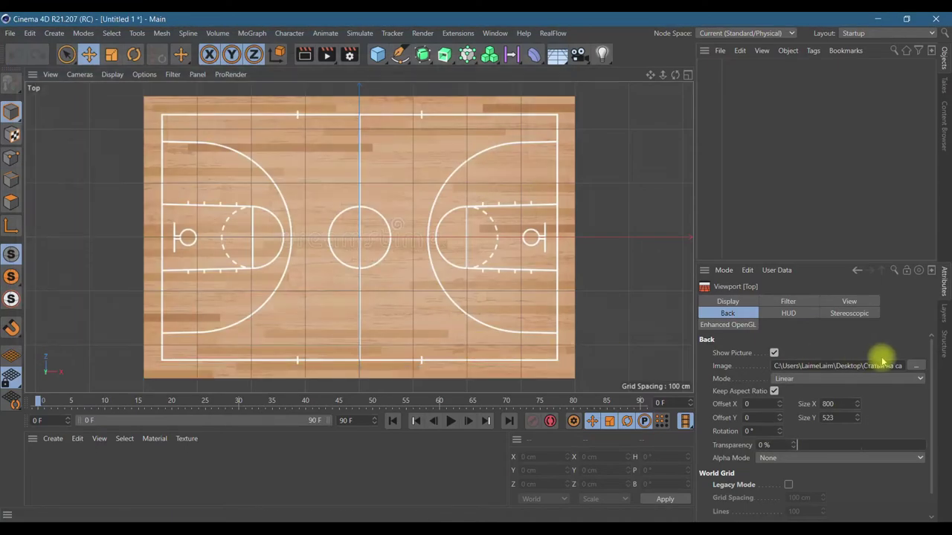
click(844, 446)
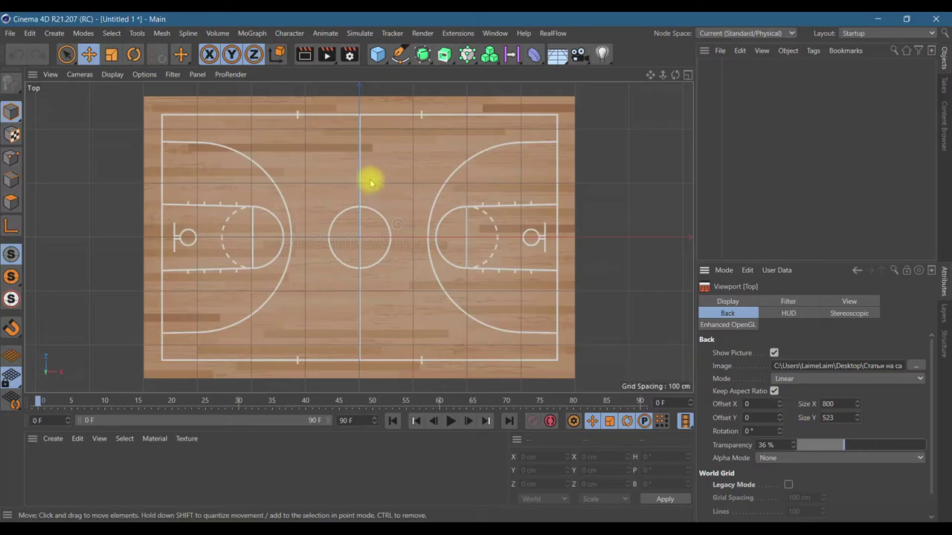
click(400, 54)
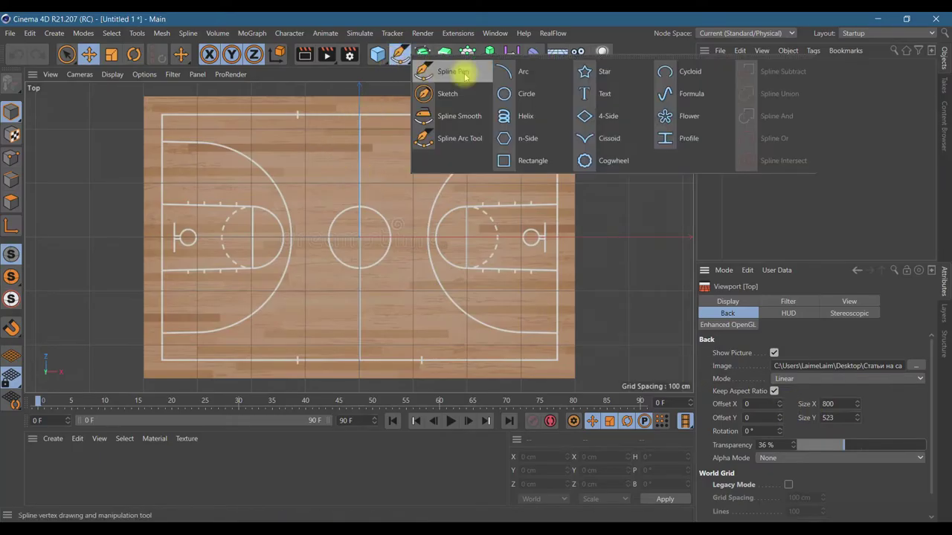
- Add a Rectangle spline and fade the court background to 89% transparency
click(521, 160)
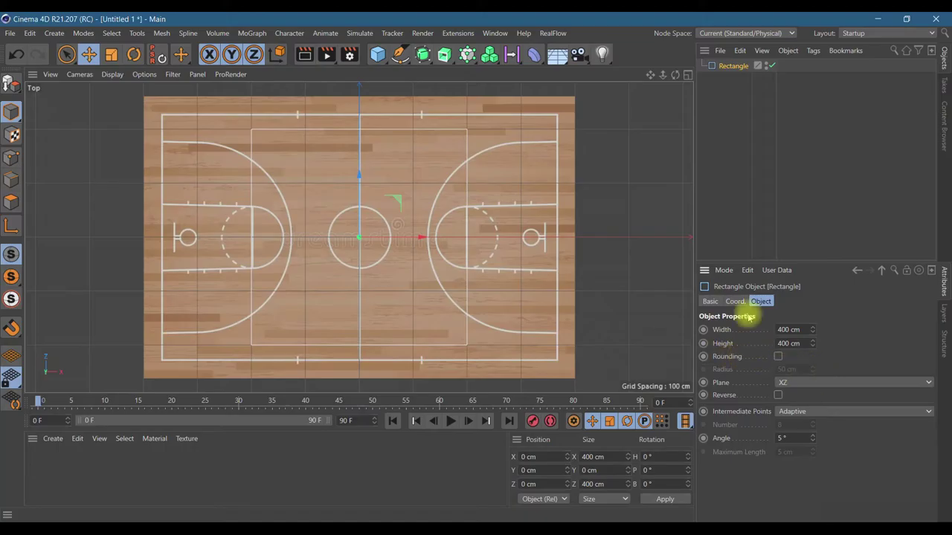
click(687, 75)
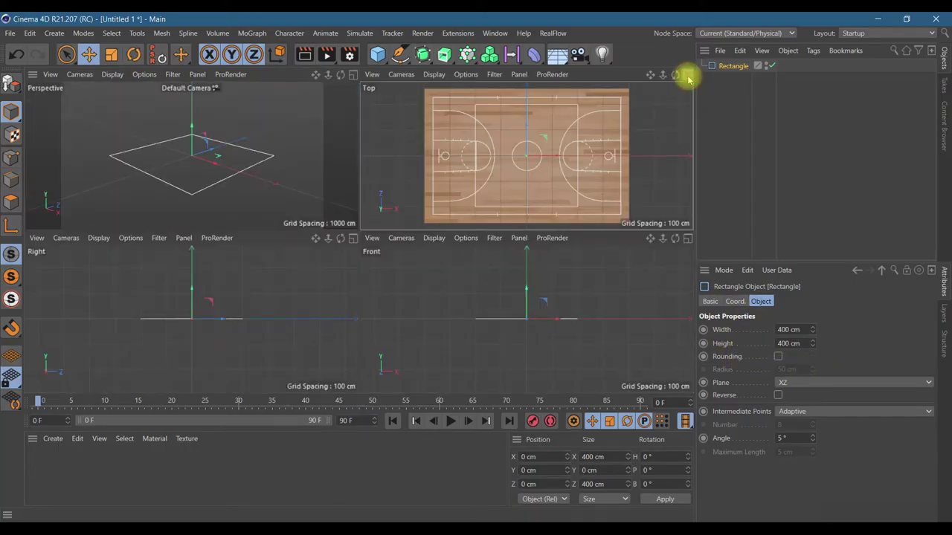
click(687, 75)
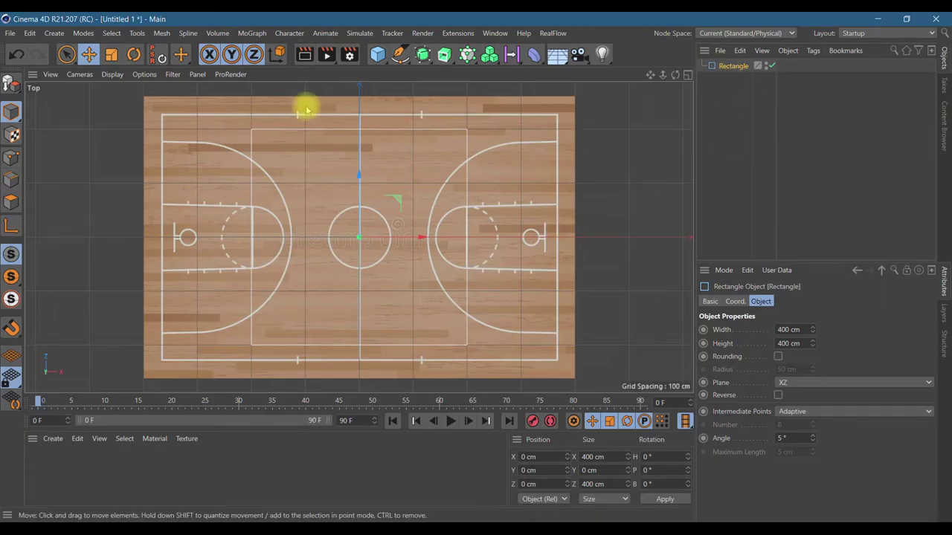
click(142, 75)
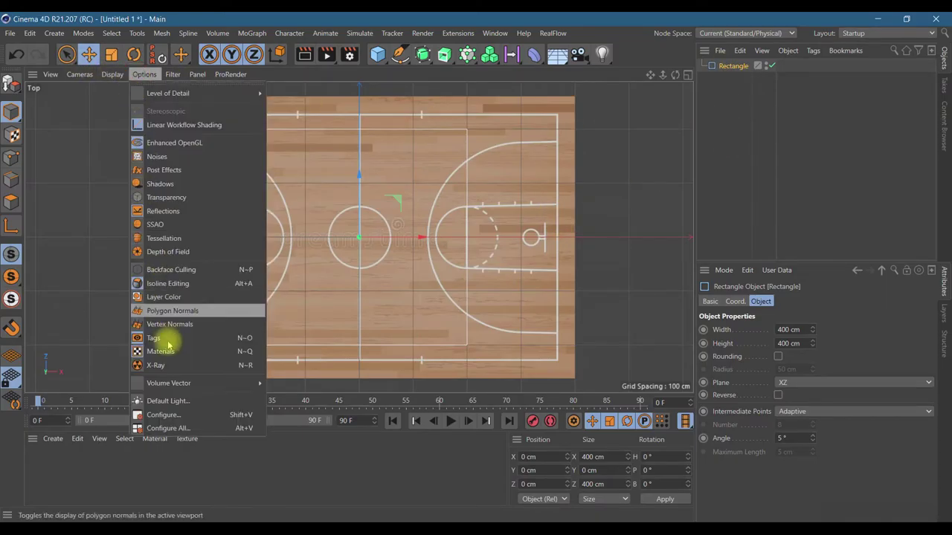
click(181, 416)
drag(846, 442, 915, 447)
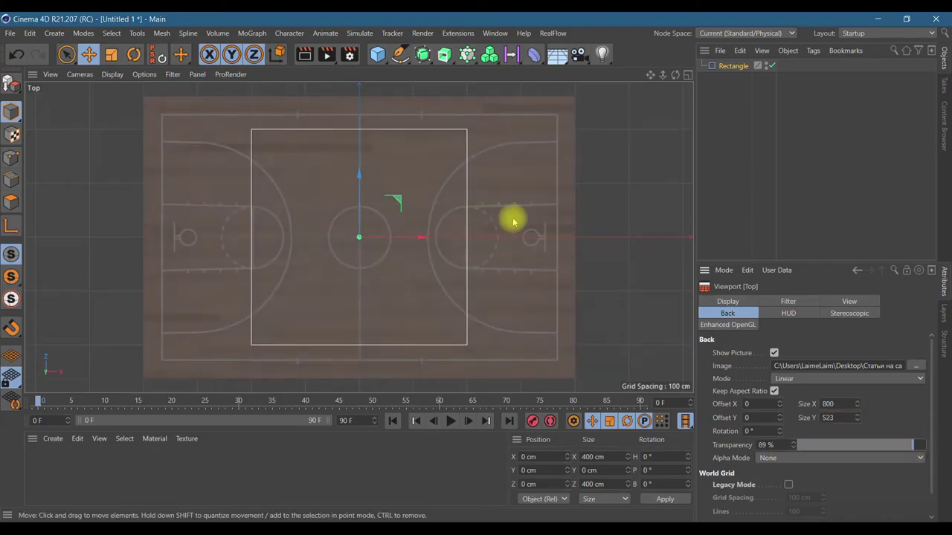
- Scale the rectangle up uniformly toward the court boundary
click(714, 65)
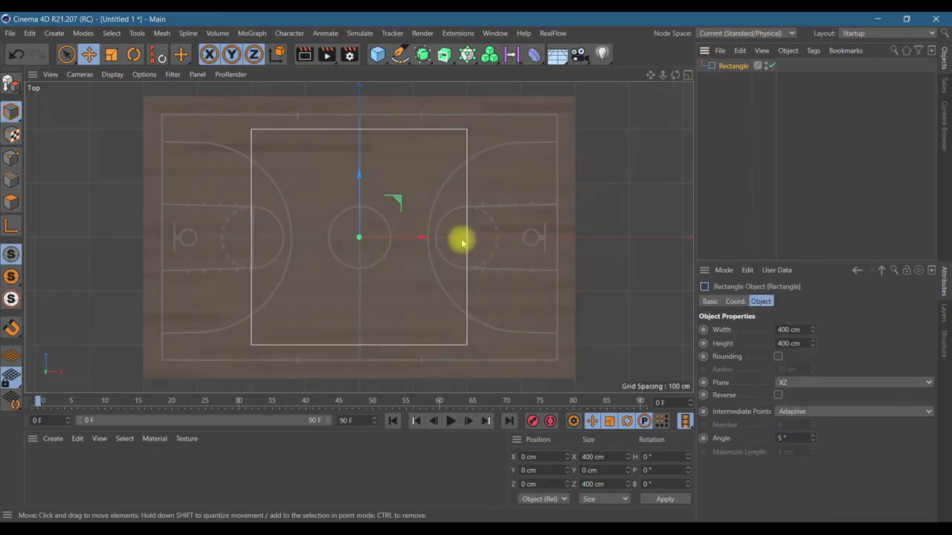
click(111, 54)
mouse_move(428, 241)
mouse_down()
mouse_move(451, 242)
mouse_move(433, 241)
mouse_up()
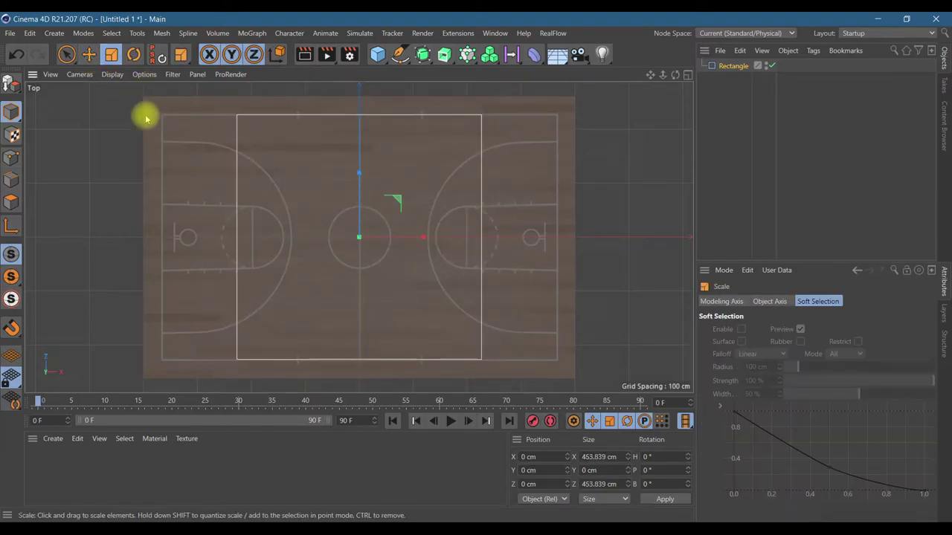
click(87, 54)
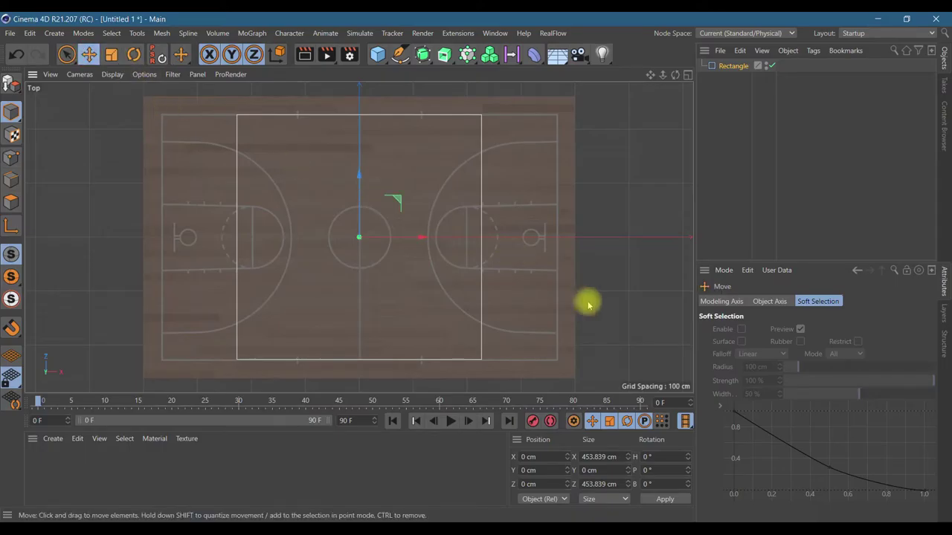
- Adjust the rectangle's width through 600, 700 and 750 cm, settling on 737 cm
click(720, 65)
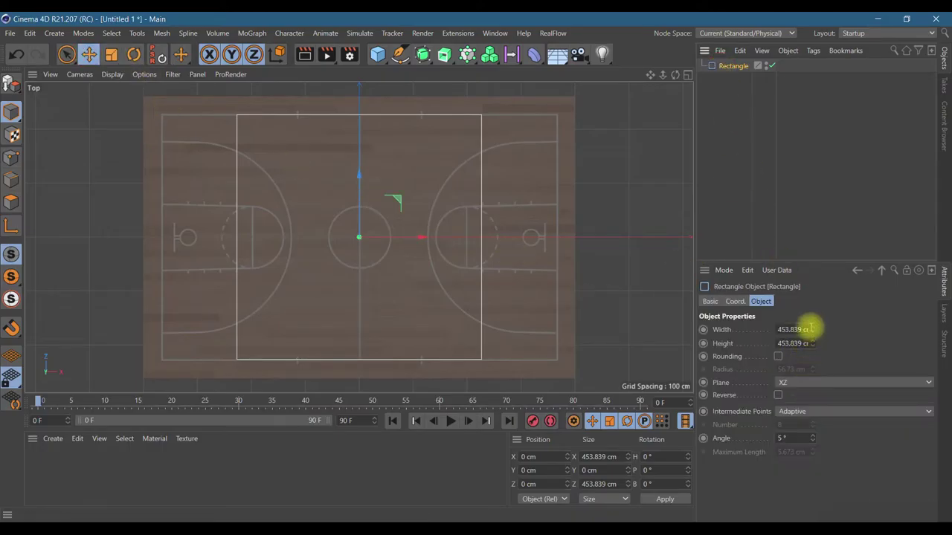
drag(813, 330, 764, 331)
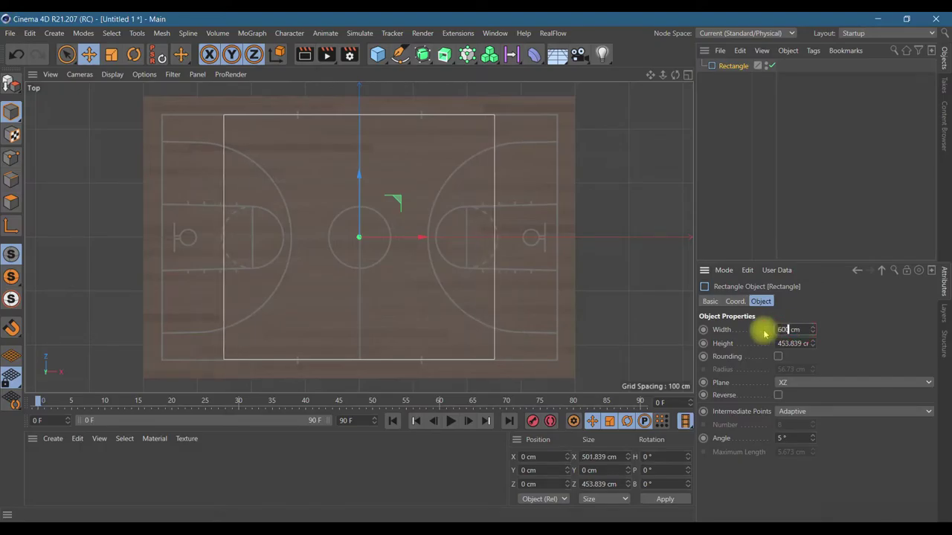
text(600)
key(Return)
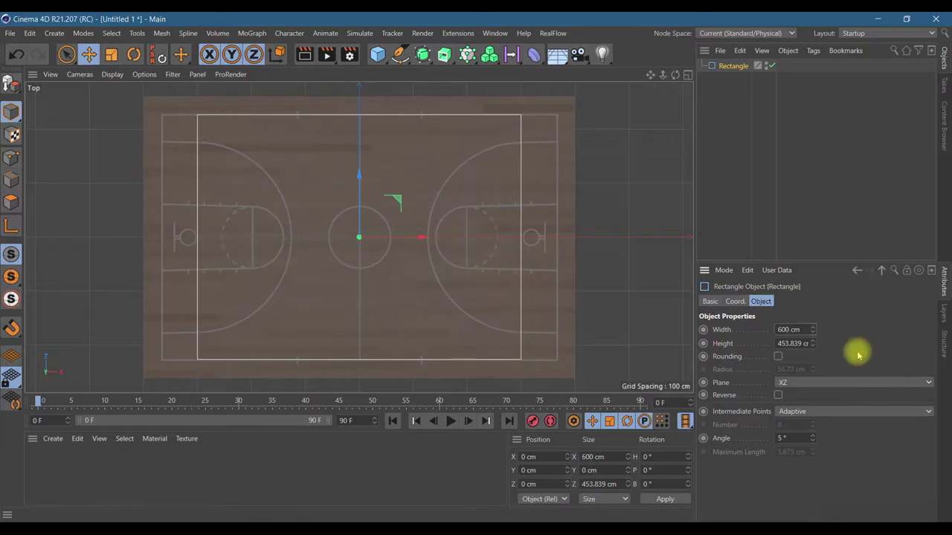
drag(788, 329, 750, 329)
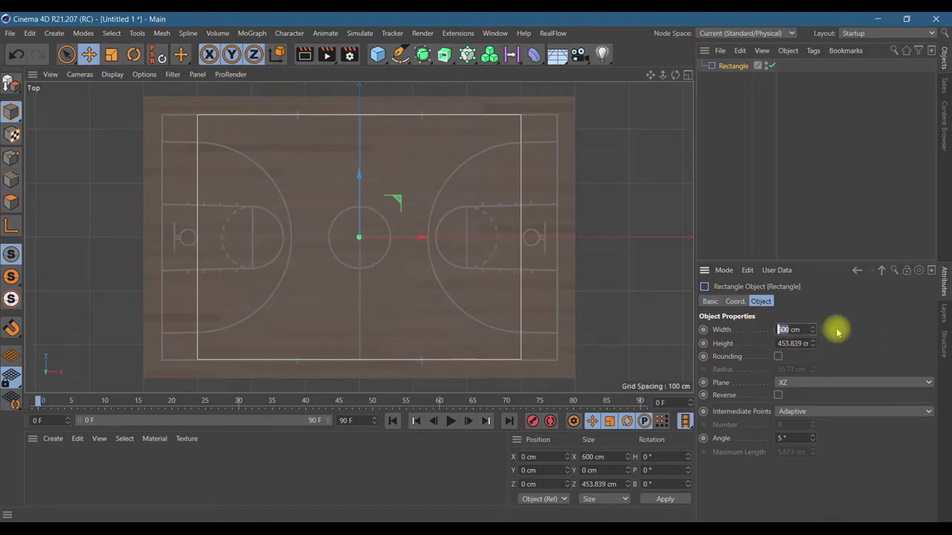
key(Return)
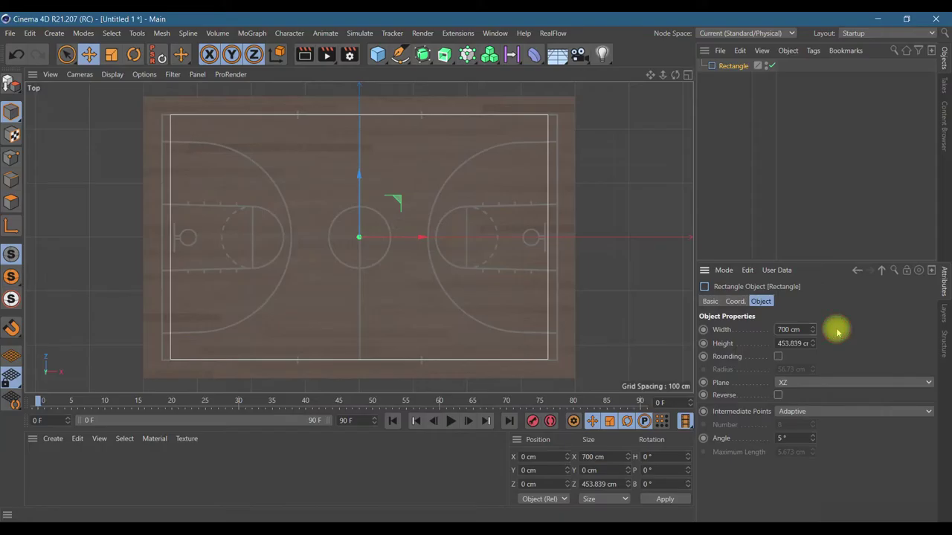
double_click(788, 329)
text(75)
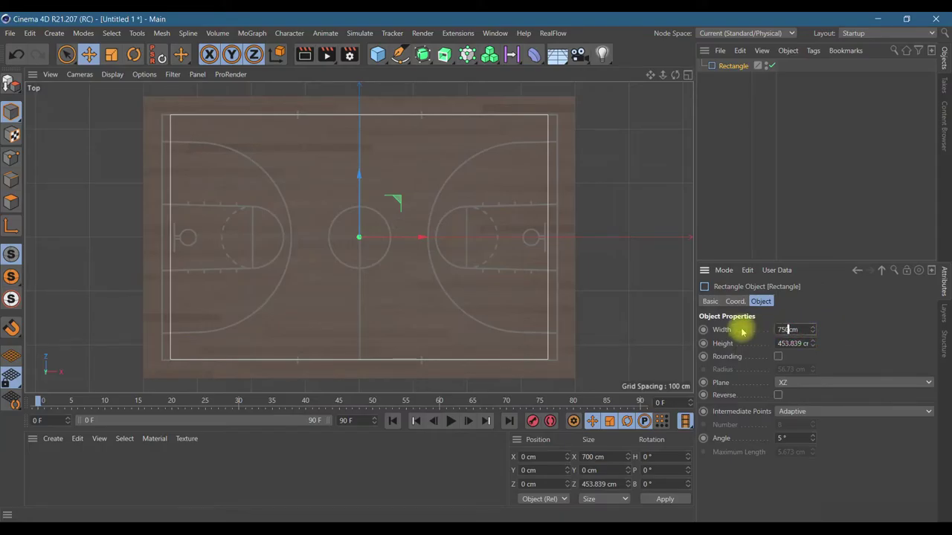
text(0)
click(859, 341)
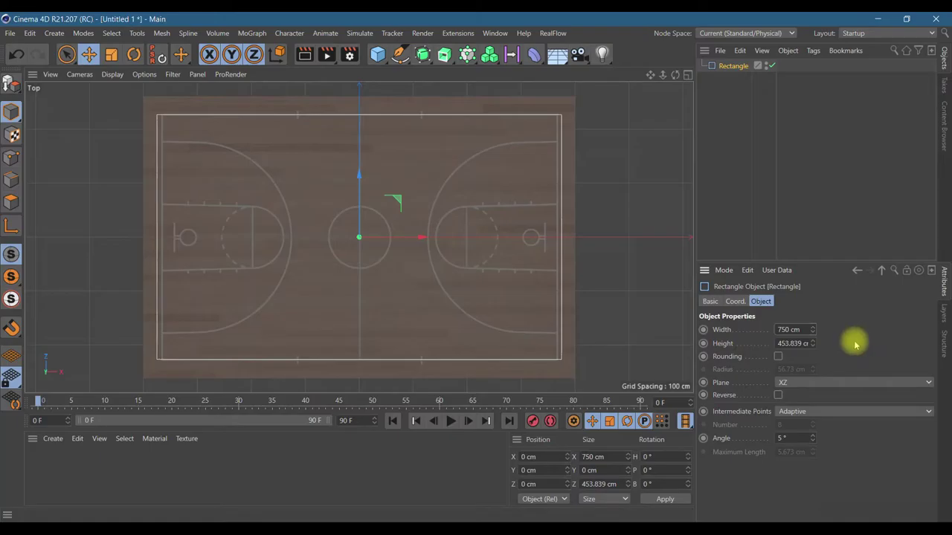
drag(815, 334, 816, 336)
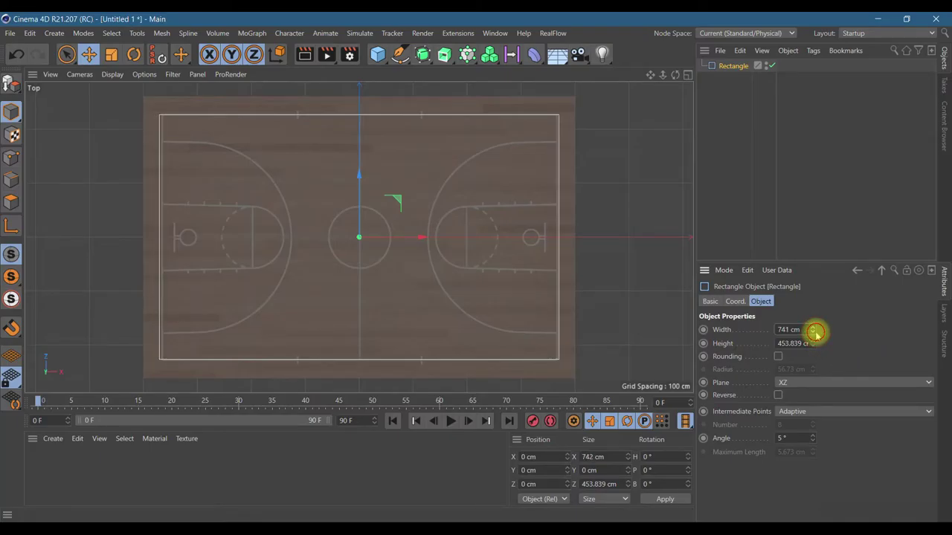
drag(815, 337, 816, 337)
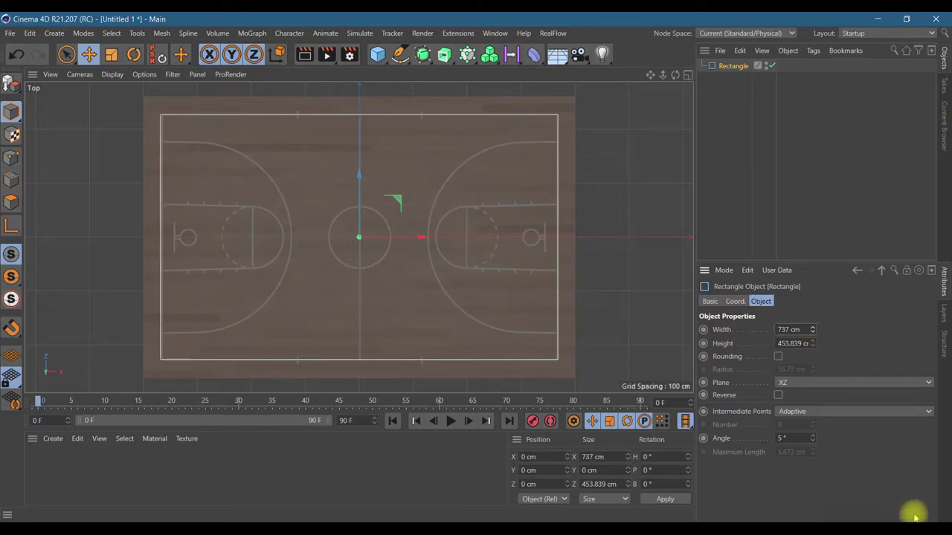
click(399, 55)
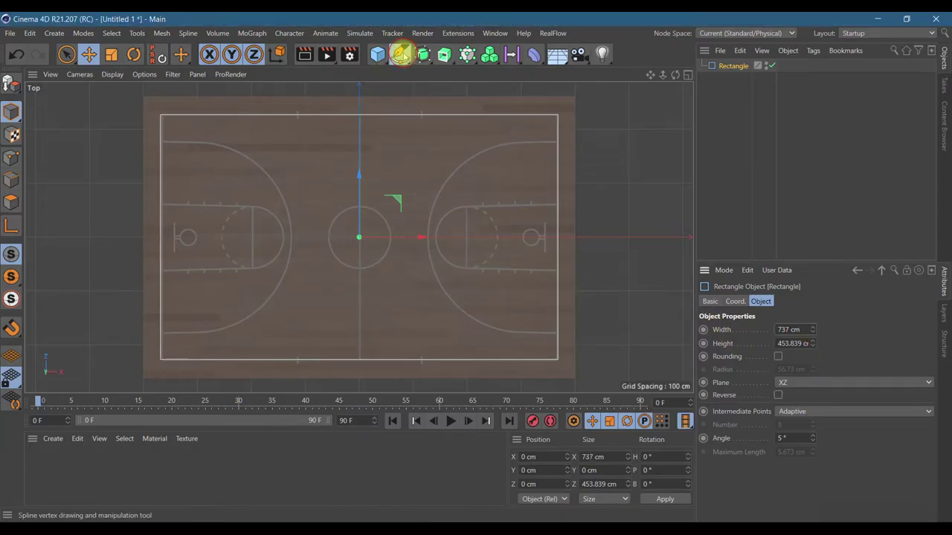
- Add a second rectangle, Rectangle.1, sized 210 cm wide by 129 cm high
click(531, 159)
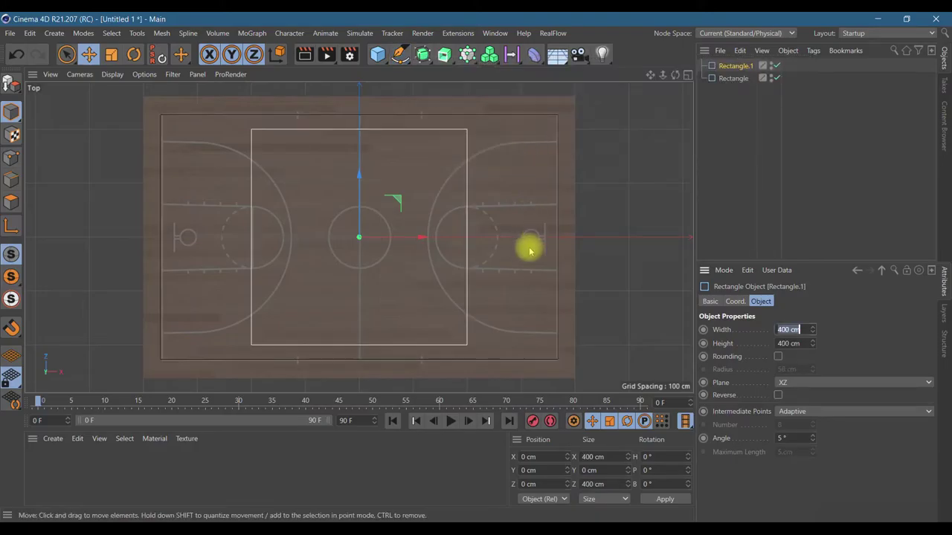
drag(418, 241, 328, 246)
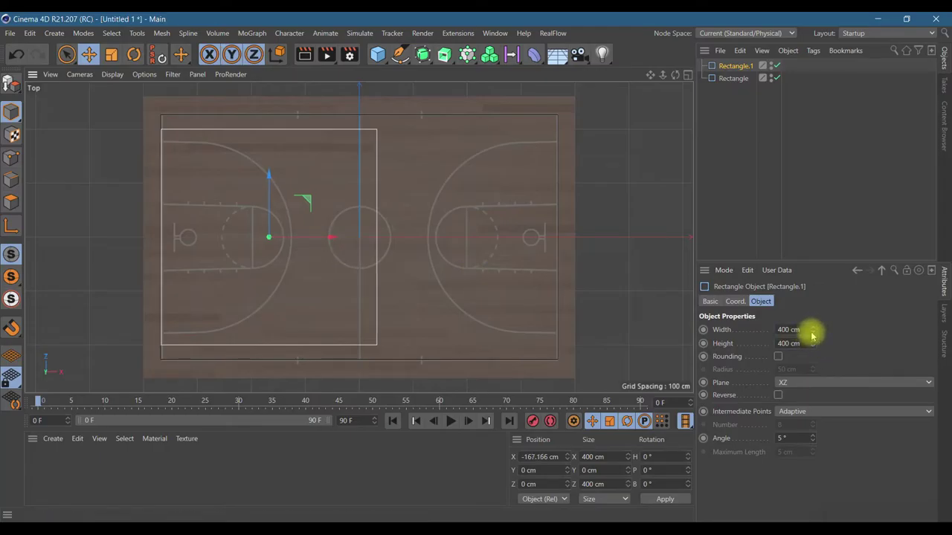
click(791, 329)
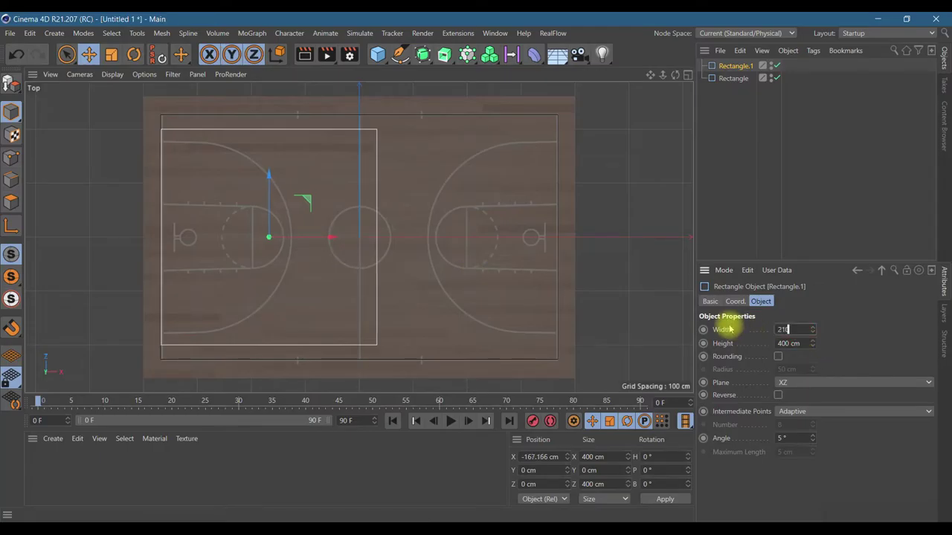
key(Return)
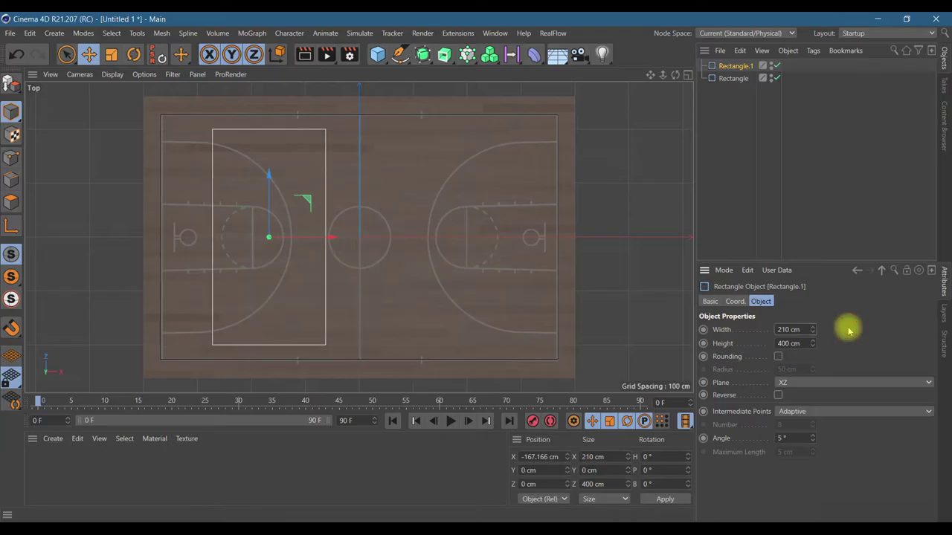
click(790, 343)
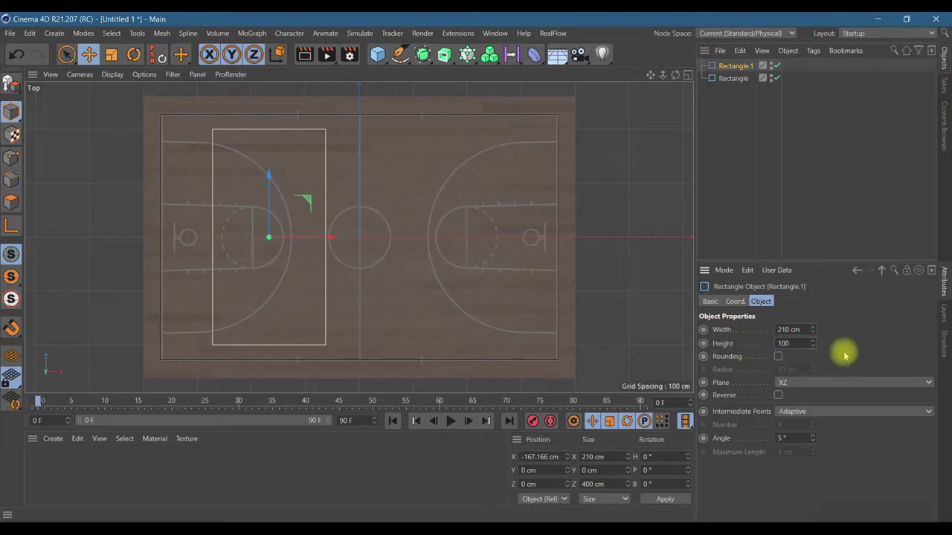
key(Return)
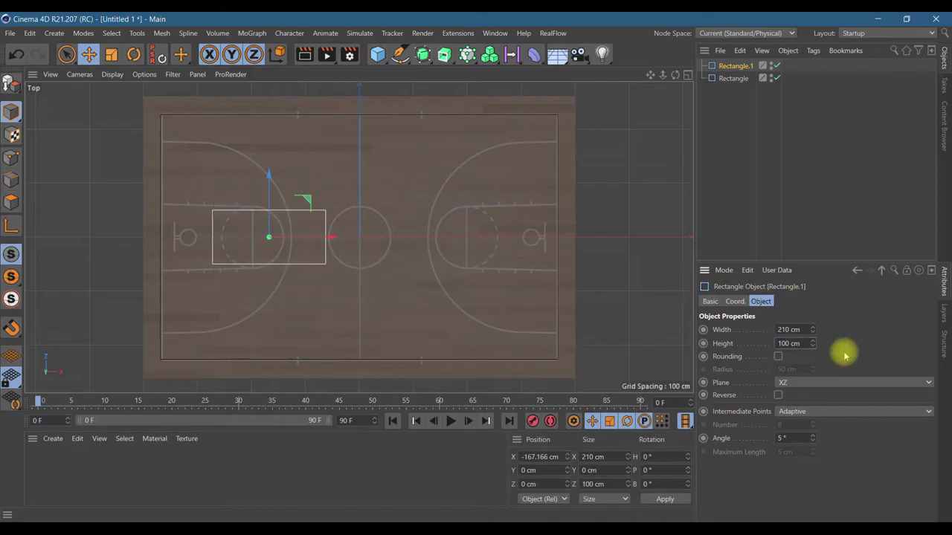
- Move Rectangle.1 left along X over the left free-throw lane
click(307, 235)
drag(307, 235, 259, 243)
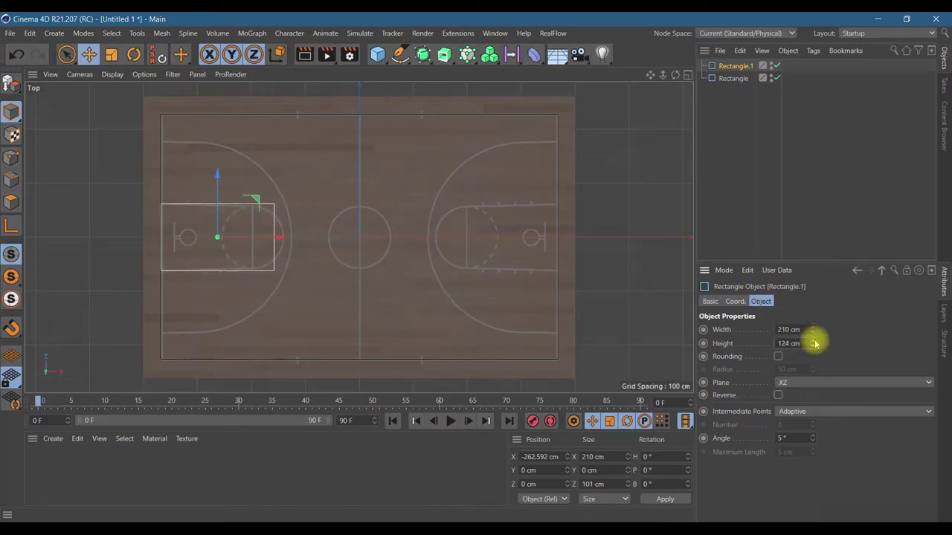
click(723, 272)
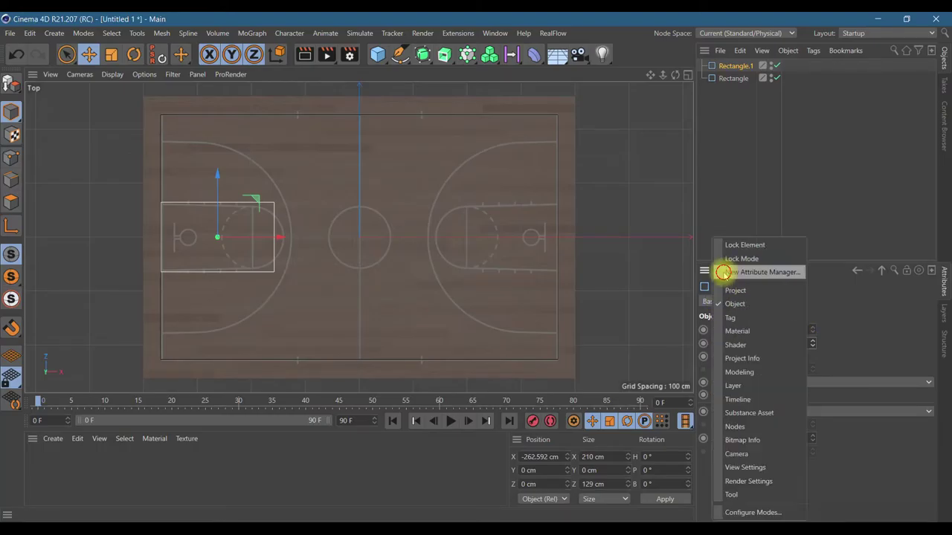
- Turn off quantizing in the Modeling settings, then enter Points mode with Live Selection
click(737, 372)
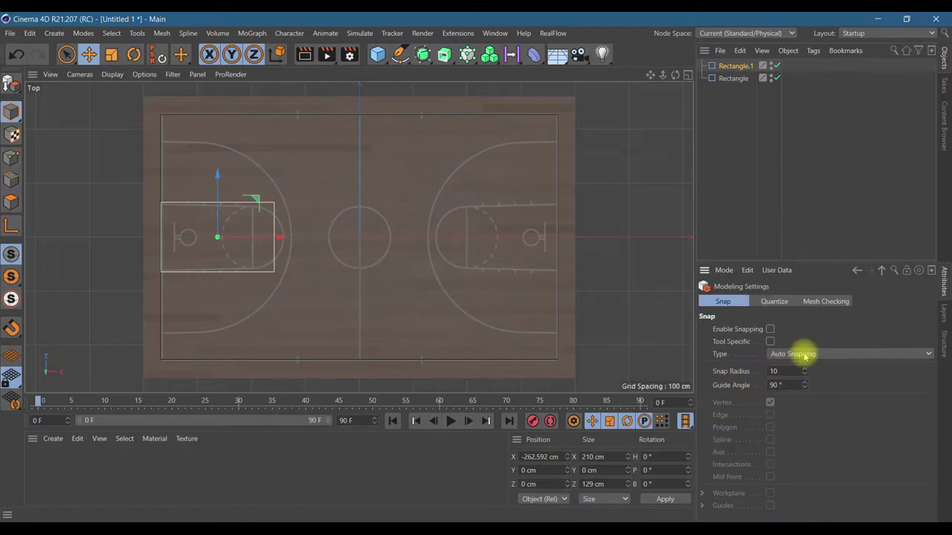
click(775, 302)
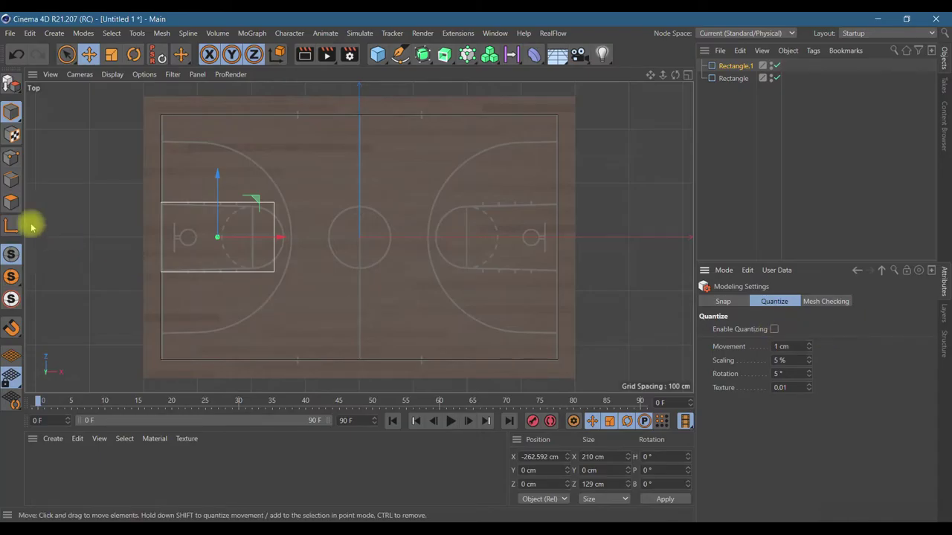
click(13, 157)
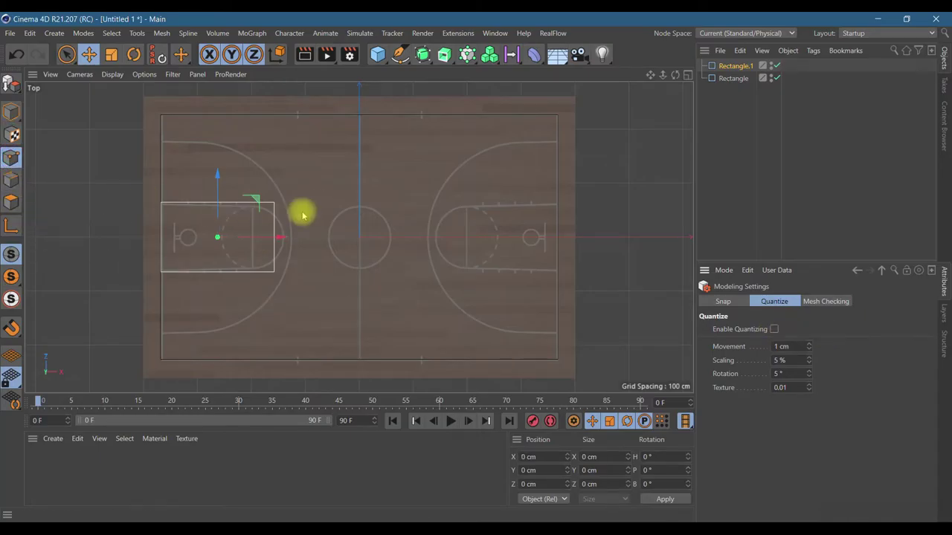
click(66, 55)
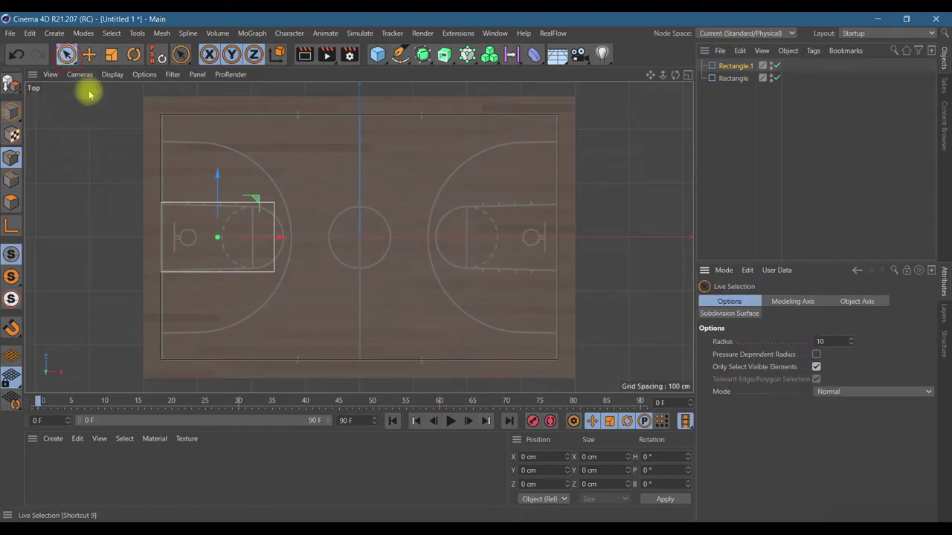
- Refine Rectangle.1 to about 135 cm high and nudge it right along the court
click(731, 66)
click(9, 87)
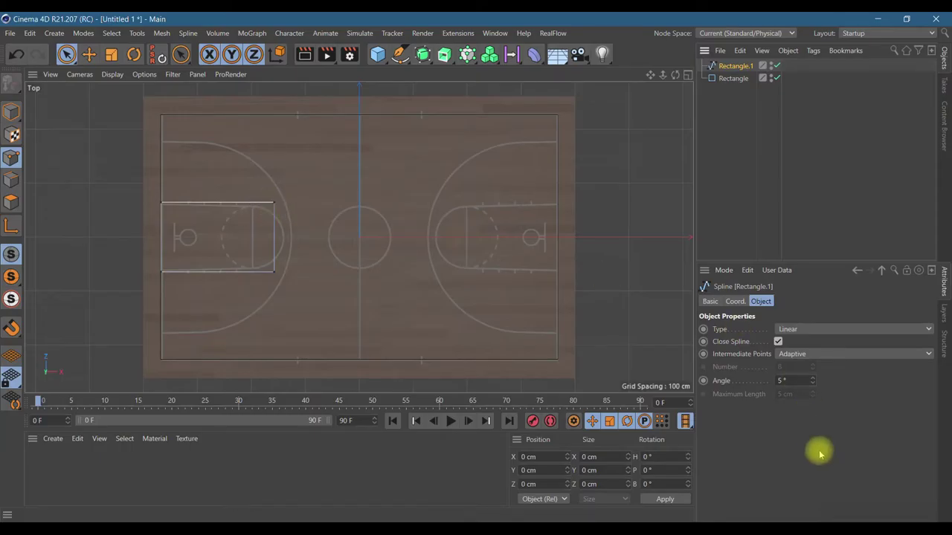
click(16, 54)
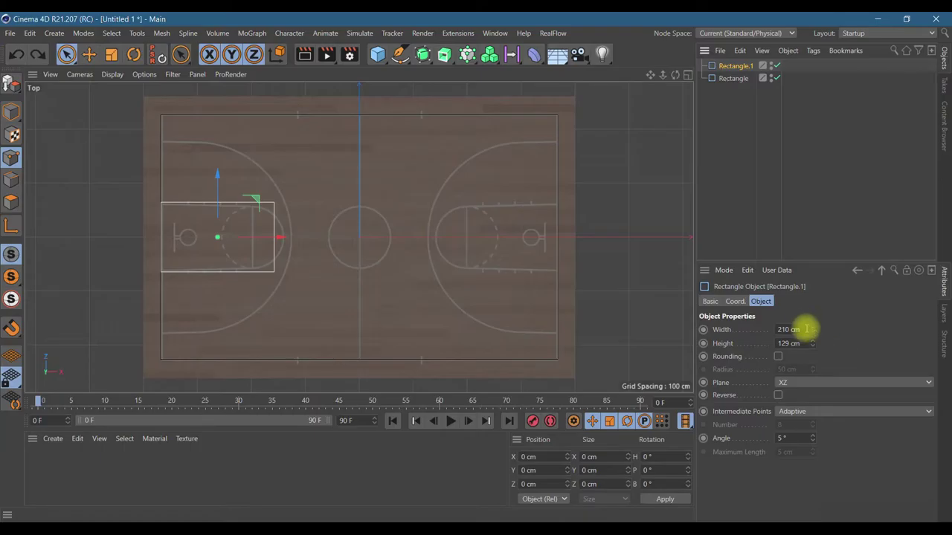
drag(812, 341, 812, 327)
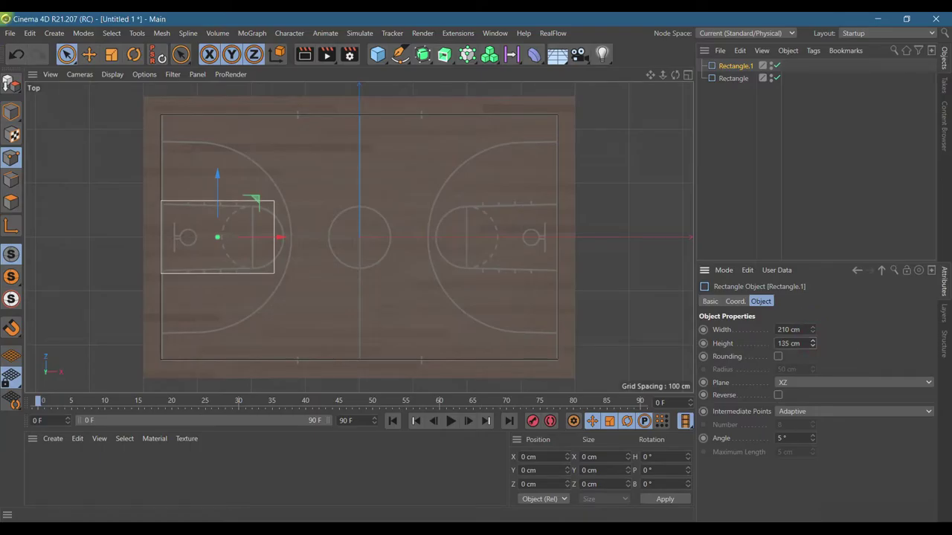
drag(813, 332, 814, 330)
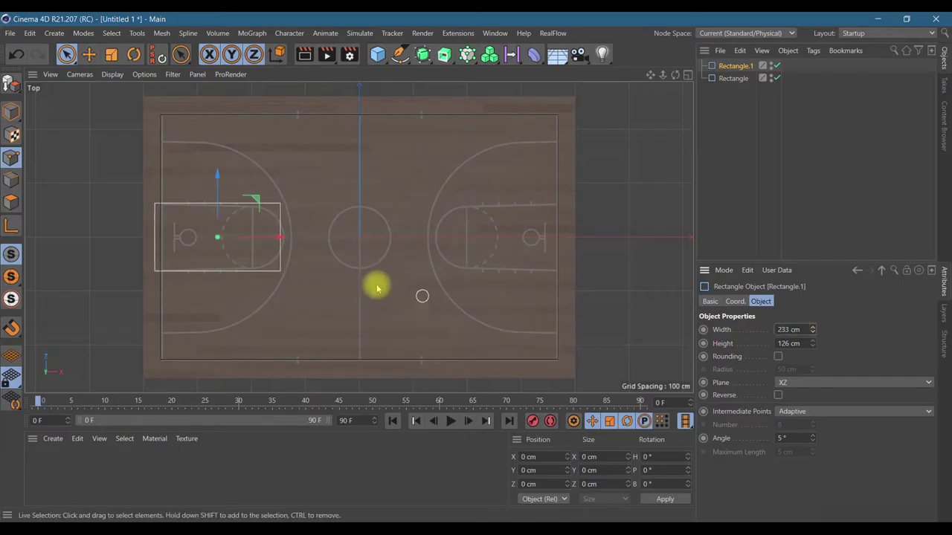
drag(254, 241, 266, 240)
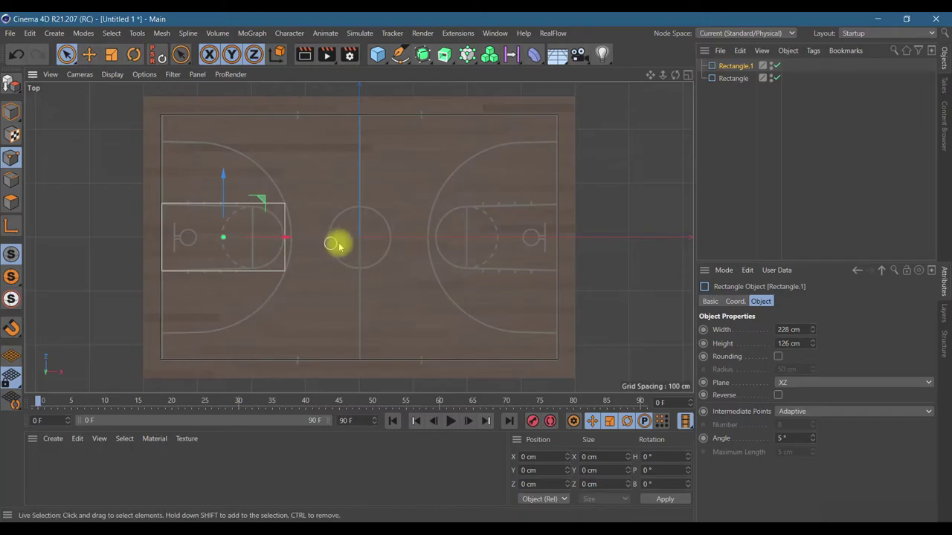
- Make Rectangle.1 editable, pull its right-edge points left, and add a Circle spline
click(12, 84)
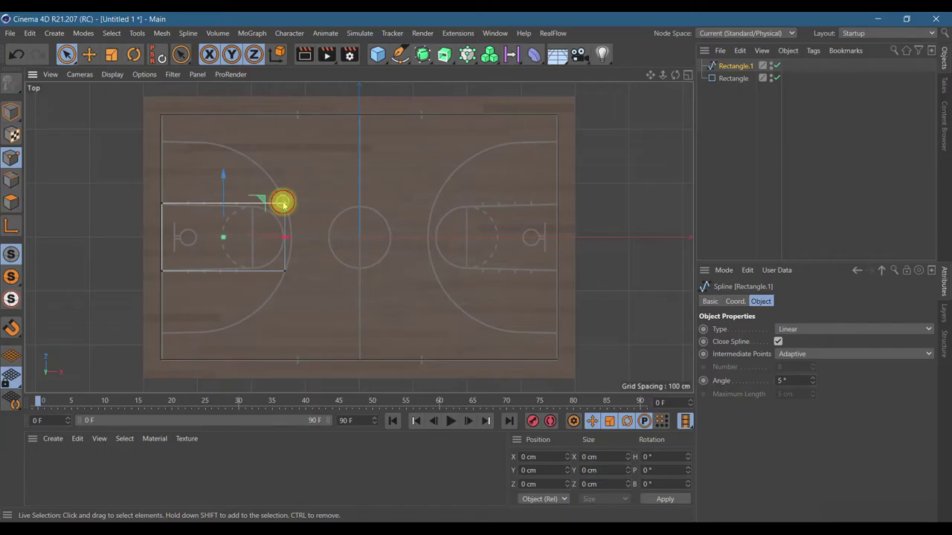
click(284, 203)
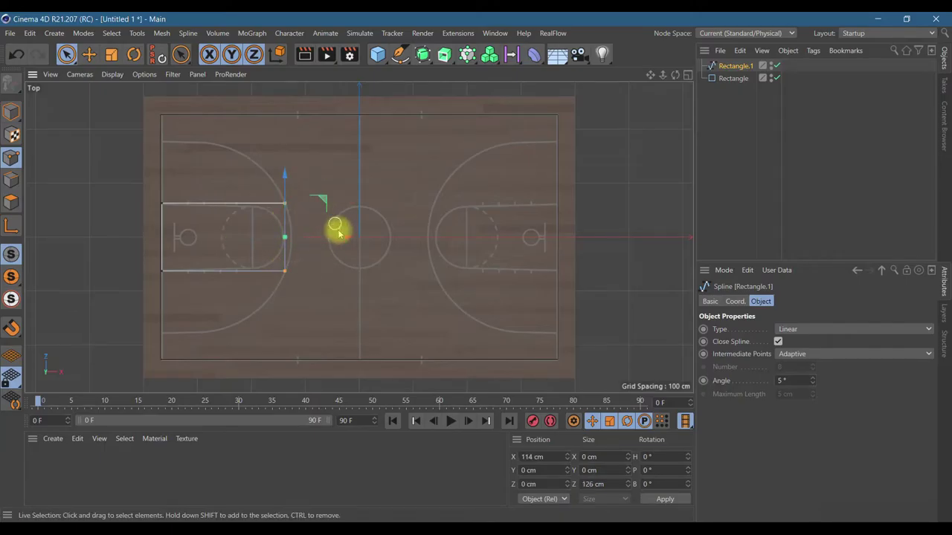
drag(339, 238, 312, 242)
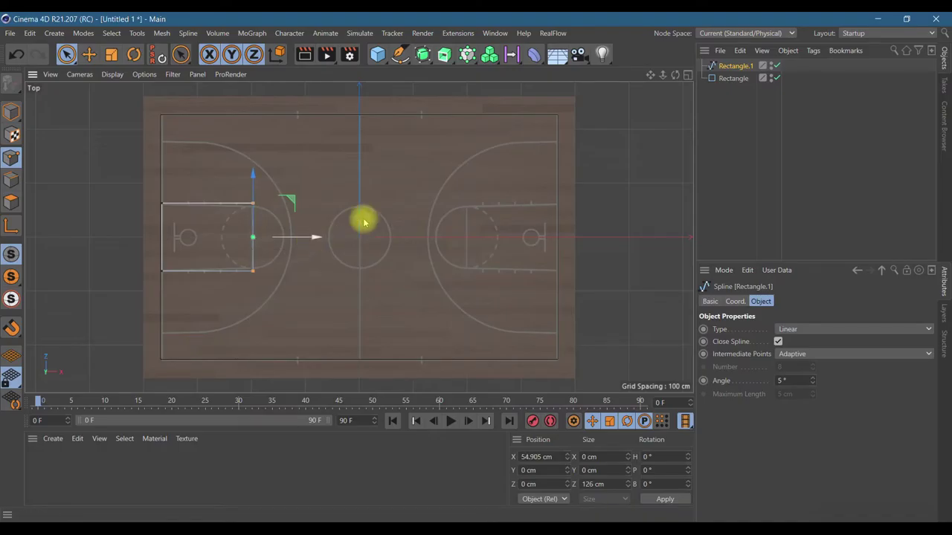
drag(399, 54, 513, 94)
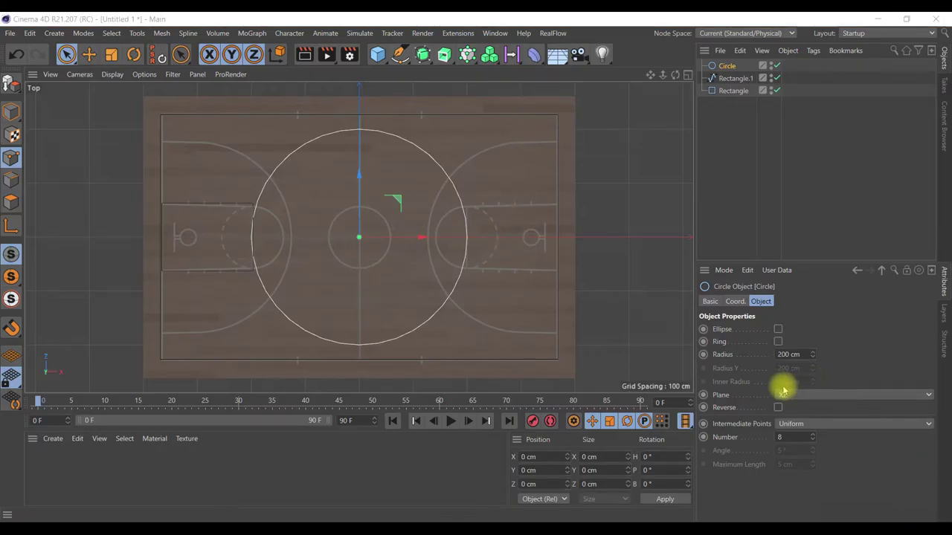
- Reduce the circle's radius from 100 cm to 50 cm
click(787, 355)
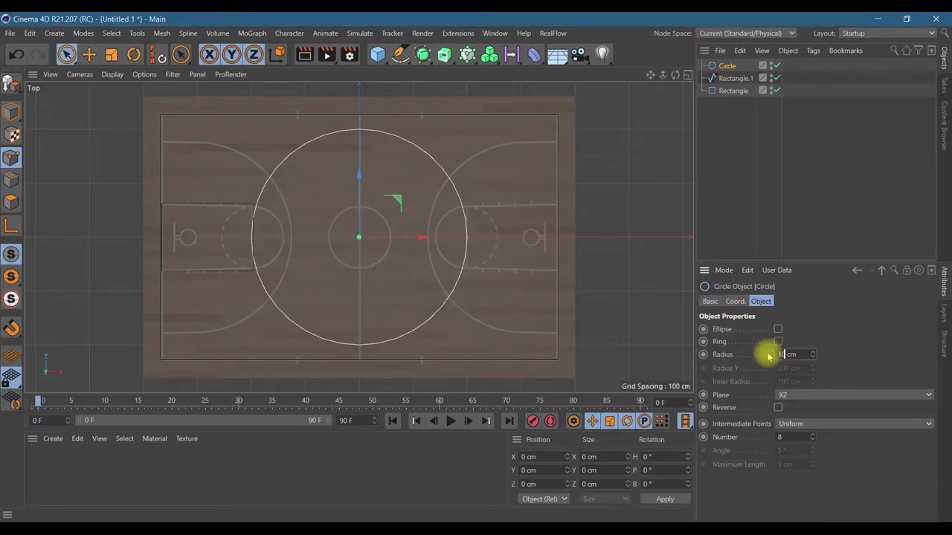
text(100)
key(Return)
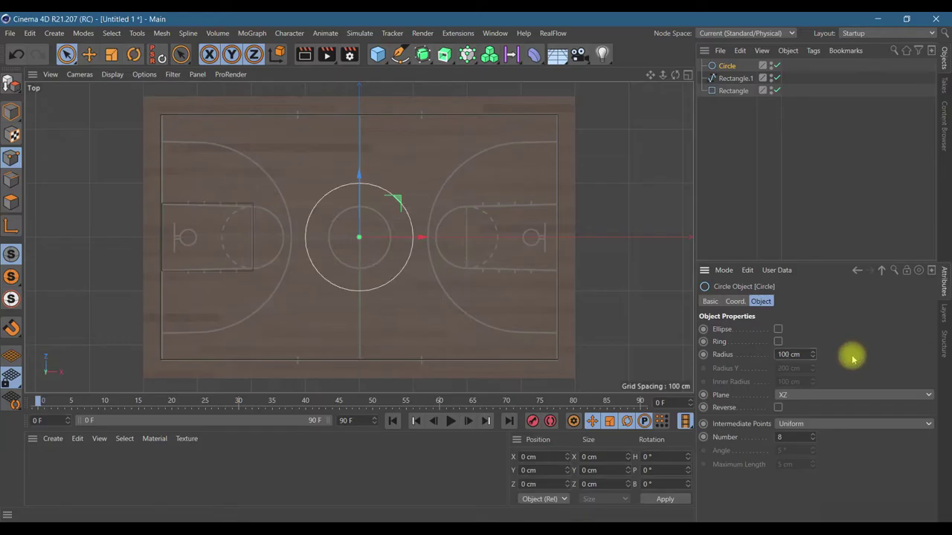
click(786, 354)
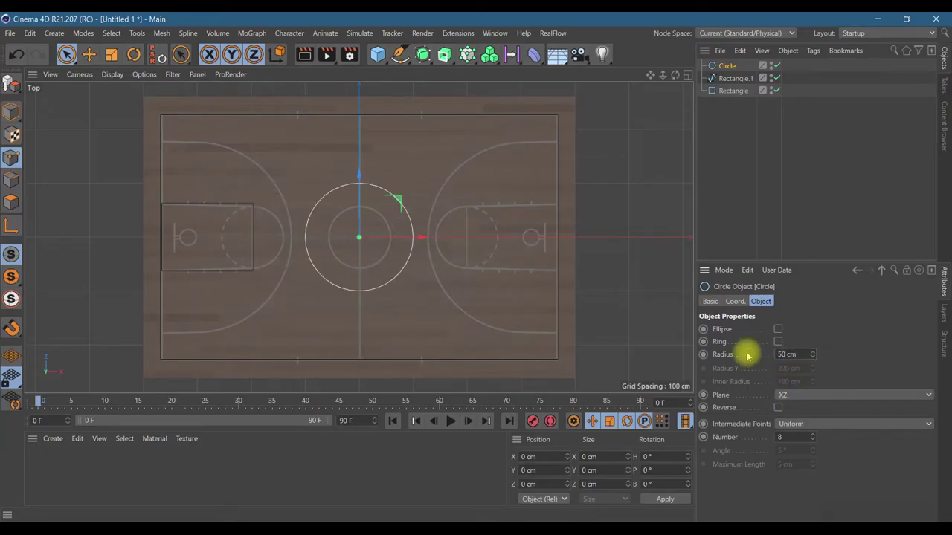
text(50)
key(Return)
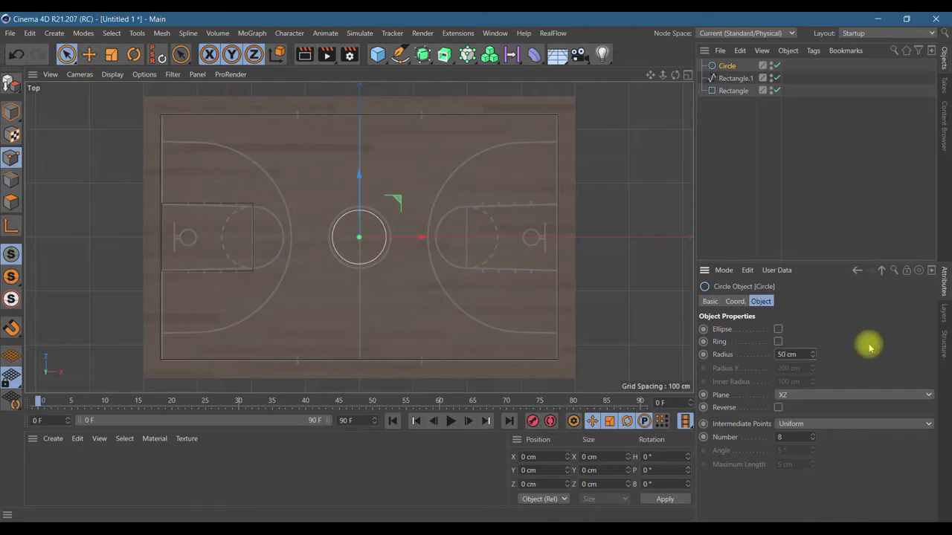
- Move the circle left onto the free-throw line, around X −199.588 cm
click(89, 54)
click(11, 110)
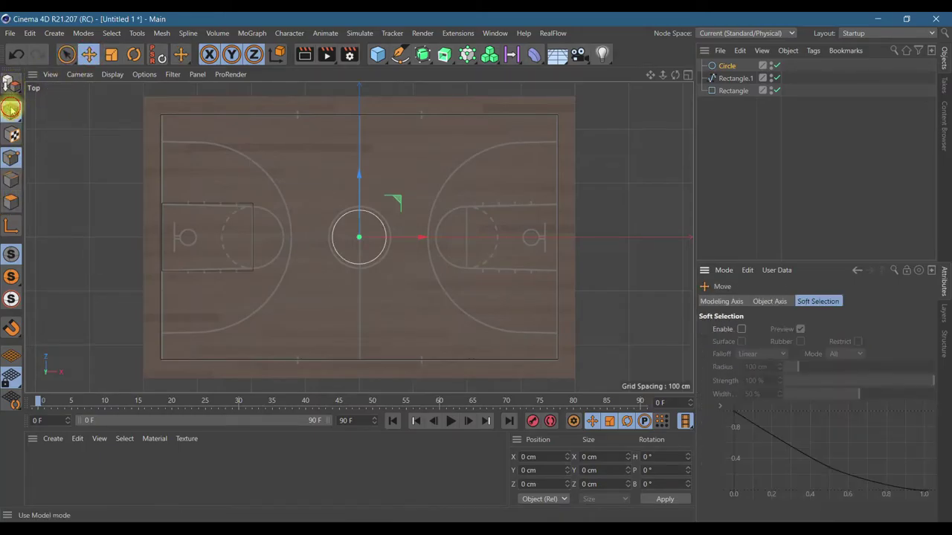
drag(415, 237, 310, 243)
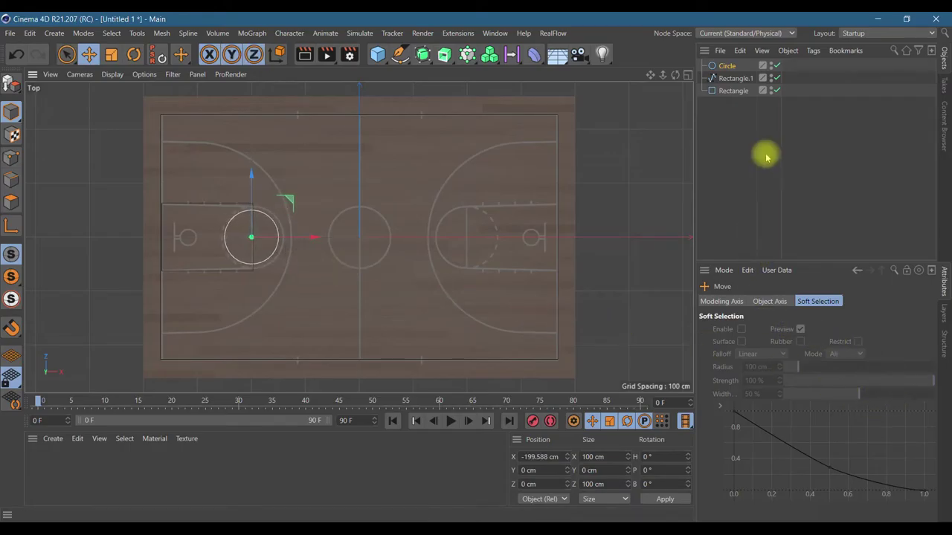
click(728, 67)
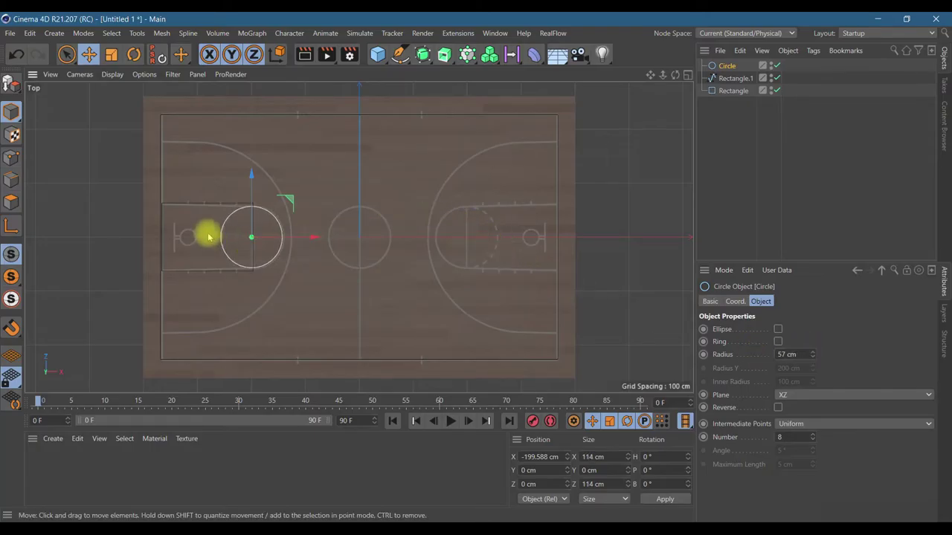
scroll(208, 234, up, 5)
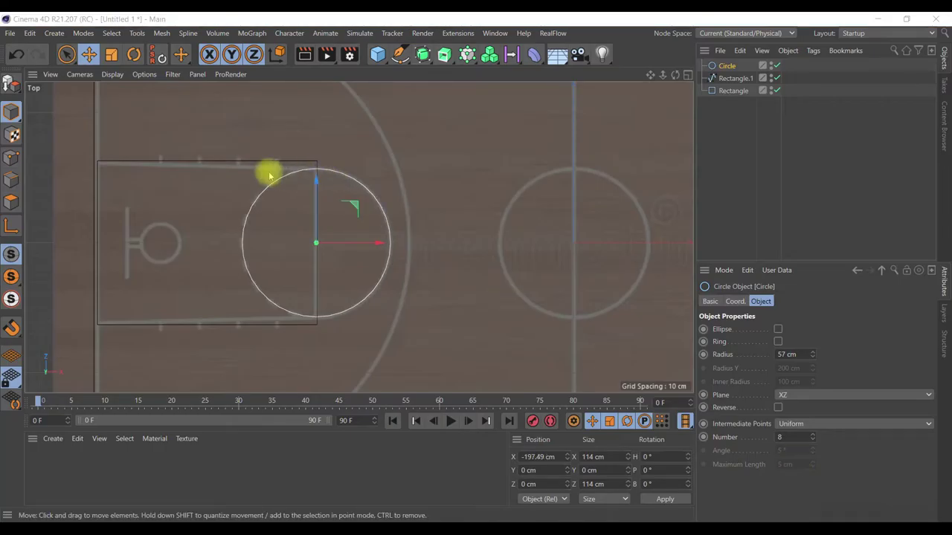
- Move Rectangle.1's top-right and bottom-right points onto the circle's top and bottom
click(734, 78)
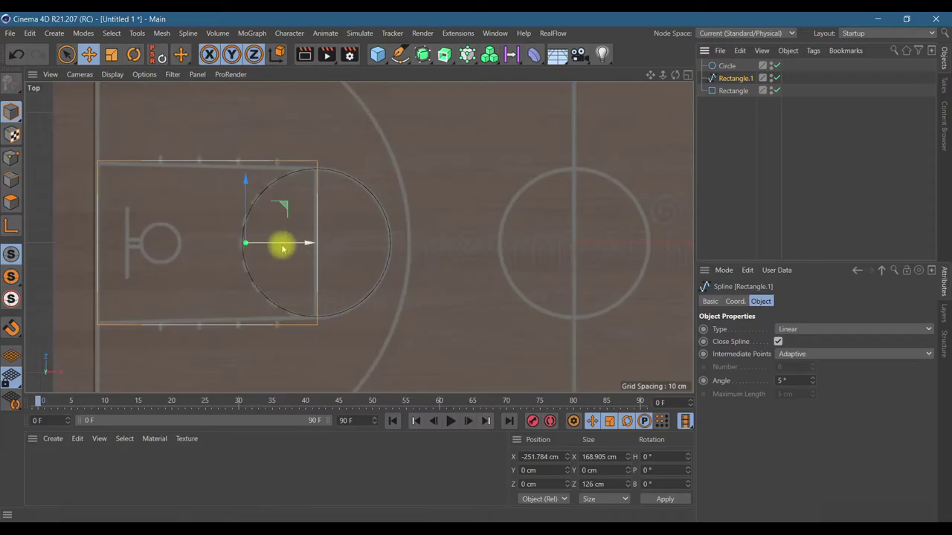
drag(283, 244, 280, 244)
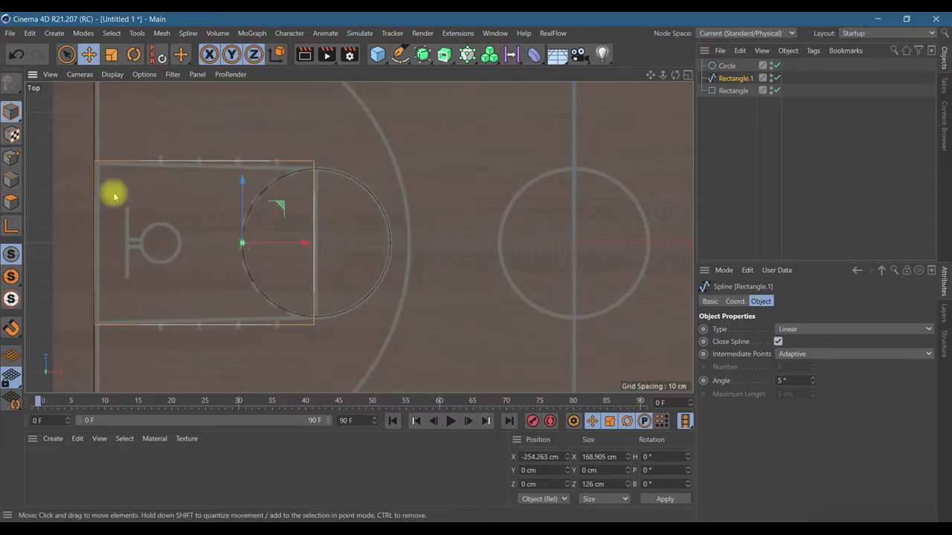
click(13, 155)
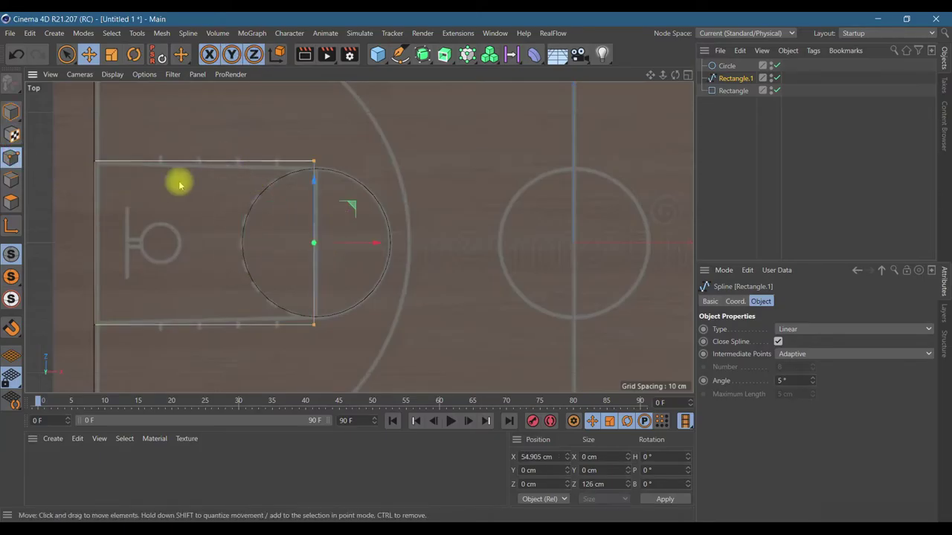
click(314, 163)
drag(312, 99, 316, 107)
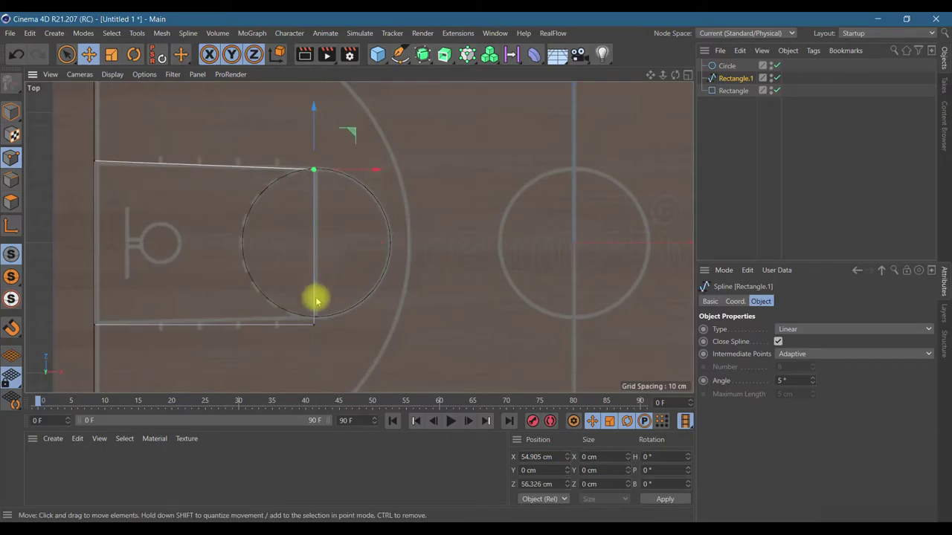
click(314, 324)
mouse_move(315, 281)
mouse_down()
mouse_move(315, 270)
mouse_move(323, 279)
mouse_up()
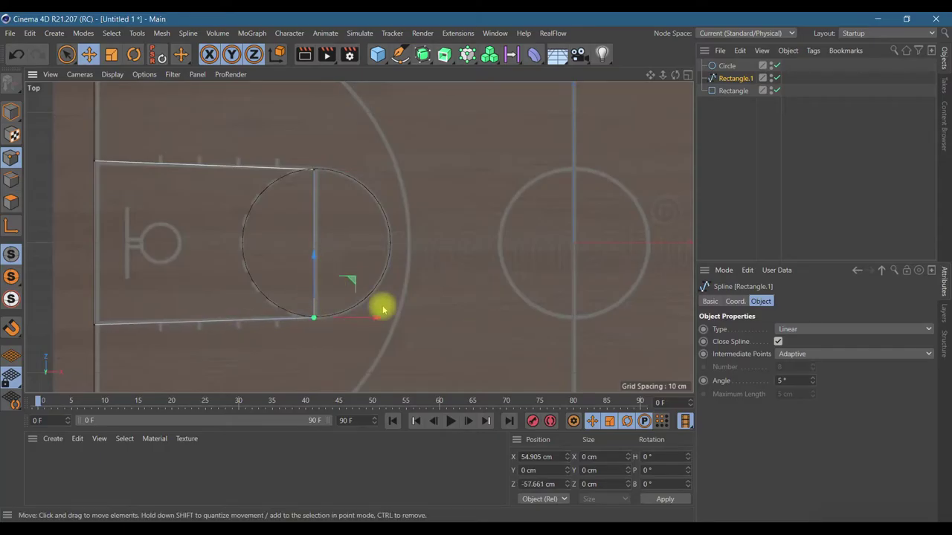
click(720, 156)
drag(400, 54, 437, 75)
- Draw a short vertical tick-mark spline on the key's upper lane line
scroll(169, 160, up, 5)
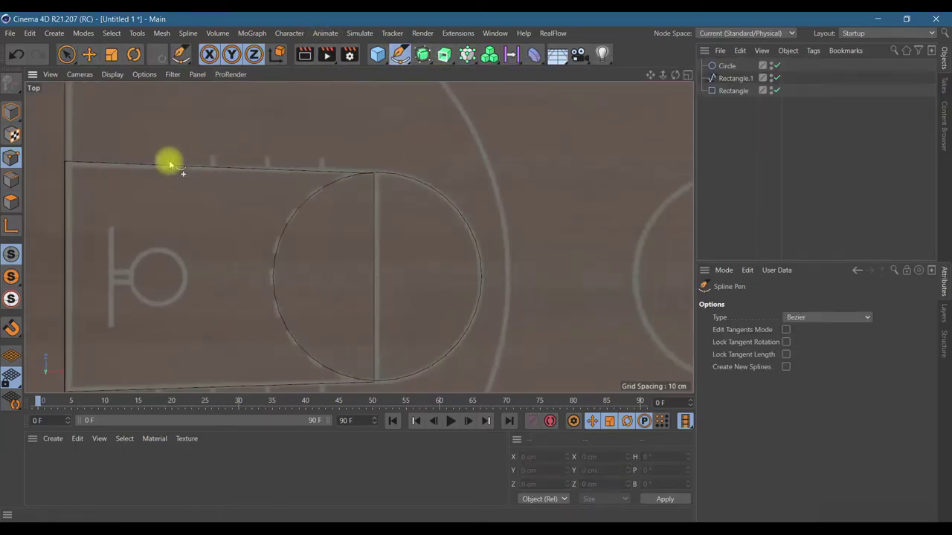
scroll(158, 152, up, 2)
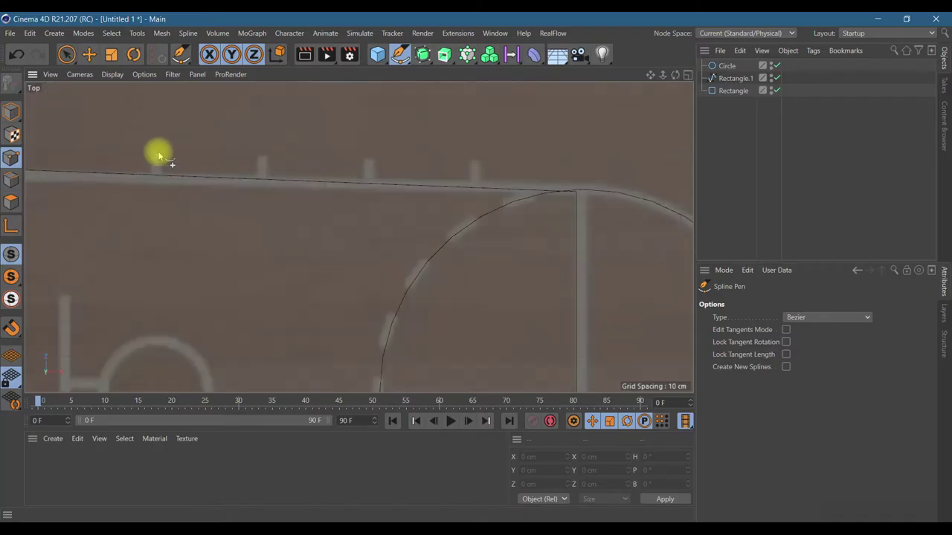
click(154, 149)
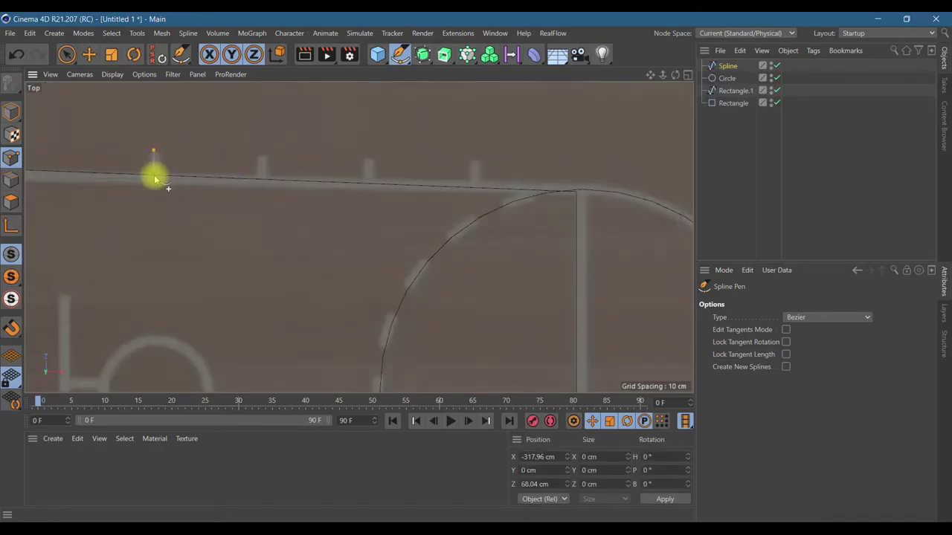
right_click(155, 177)
click(152, 169)
- Copy the tick mark along the lane line to make four, Spline through Spline.3
click(89, 55)
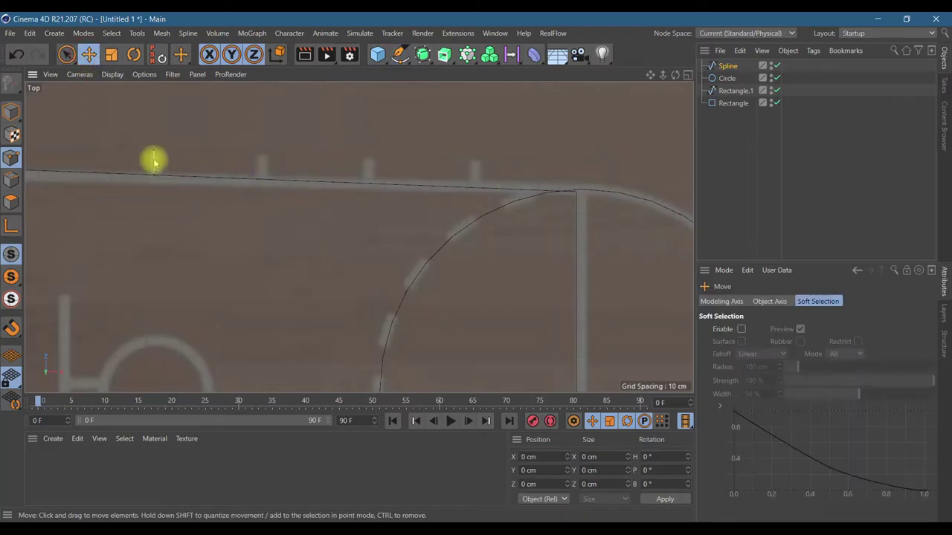
click(12, 111)
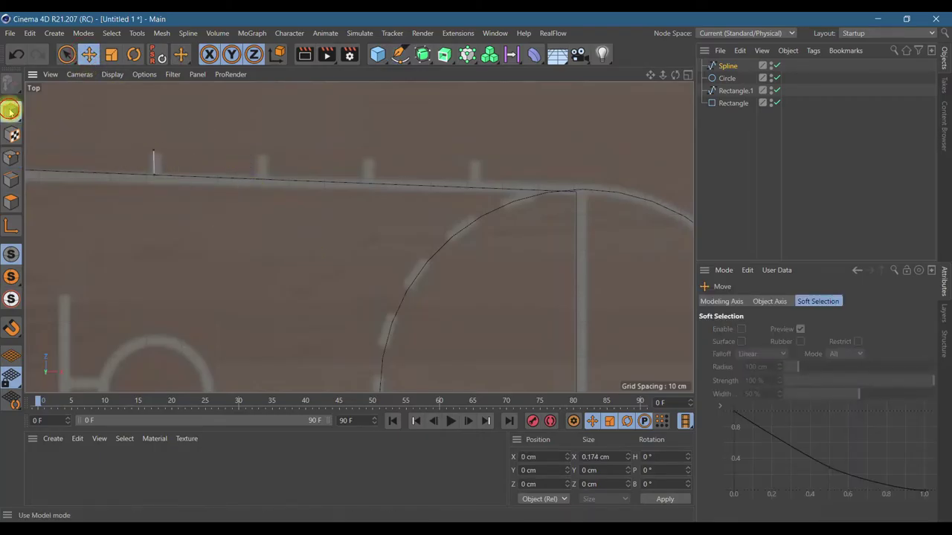
click(153, 164)
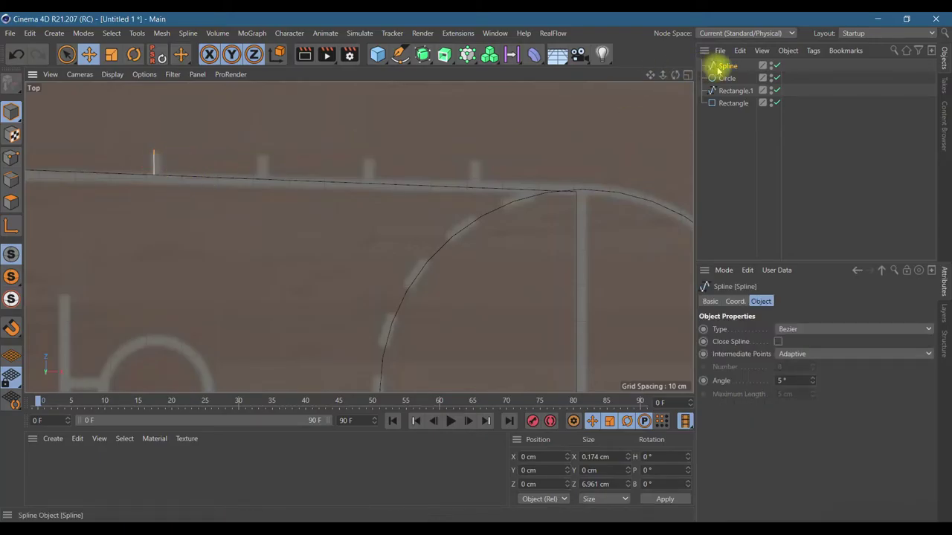
ctrl+drag(156, 168, 275, 171)
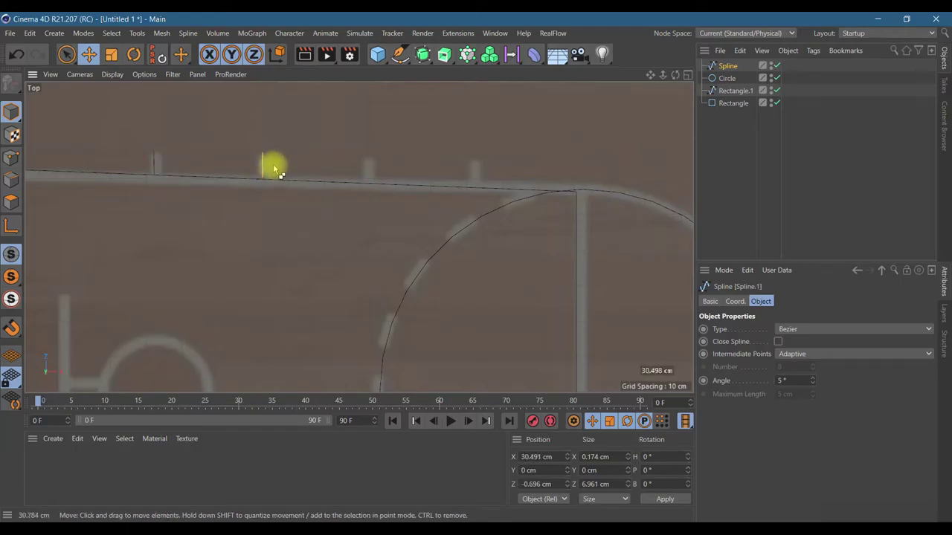
ctrl+drag(262, 164, 489, 179)
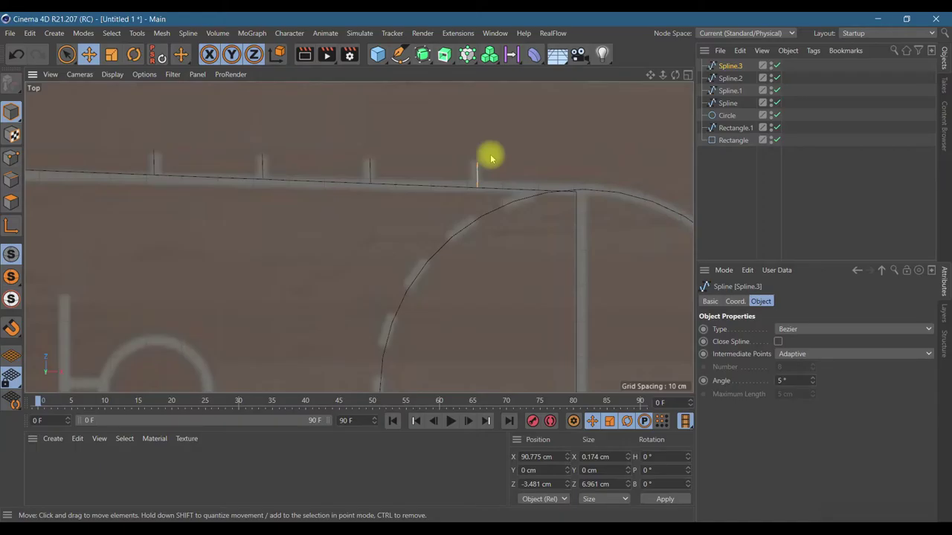
scroll(491, 155, down, 2)
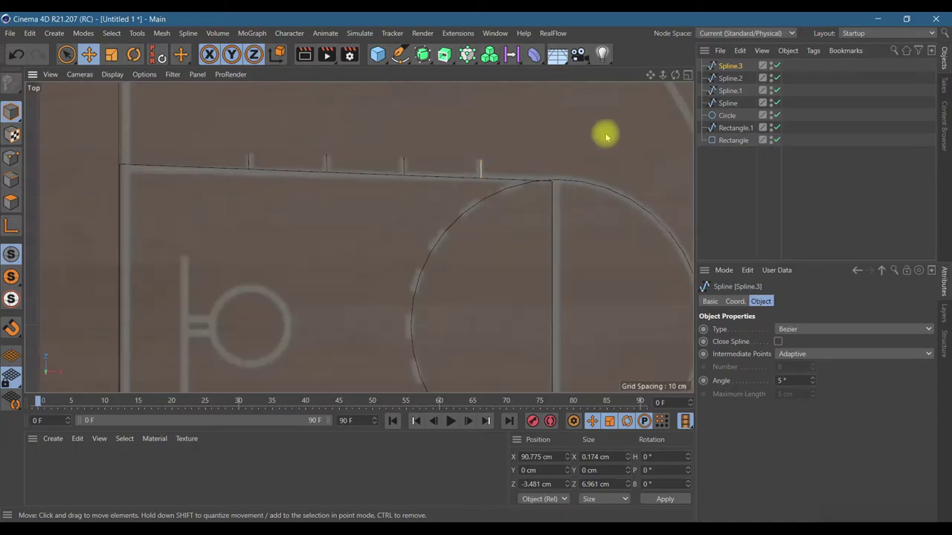
shift+click(729, 103)
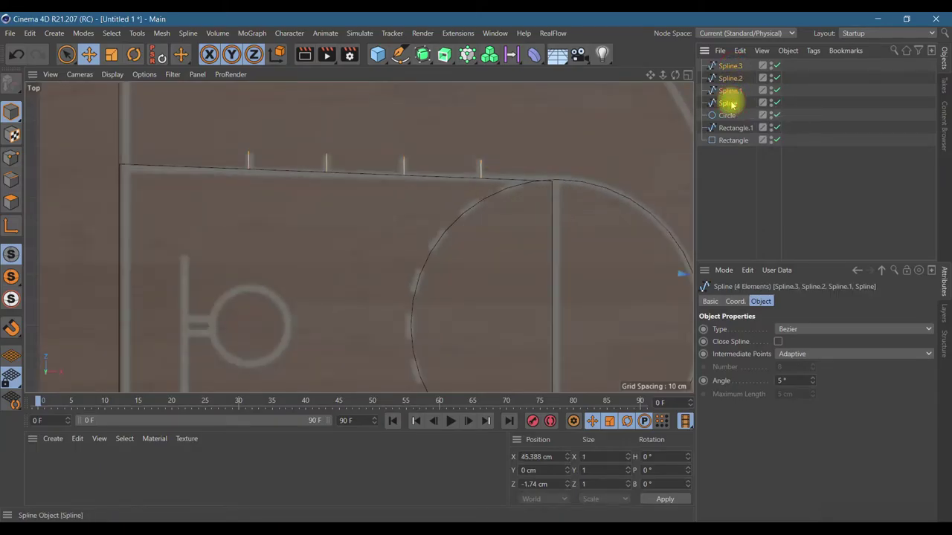
scroll(627, 128, down, 4)
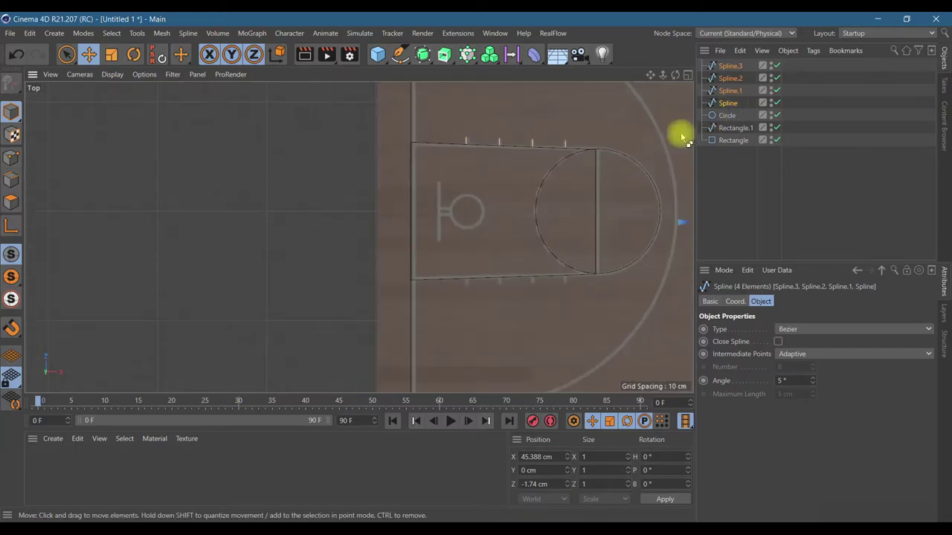
- Copy the four ticks below the key and align Spline.4–7 with the painted ticks
ctrl+drag(468, 141, 469, 290)
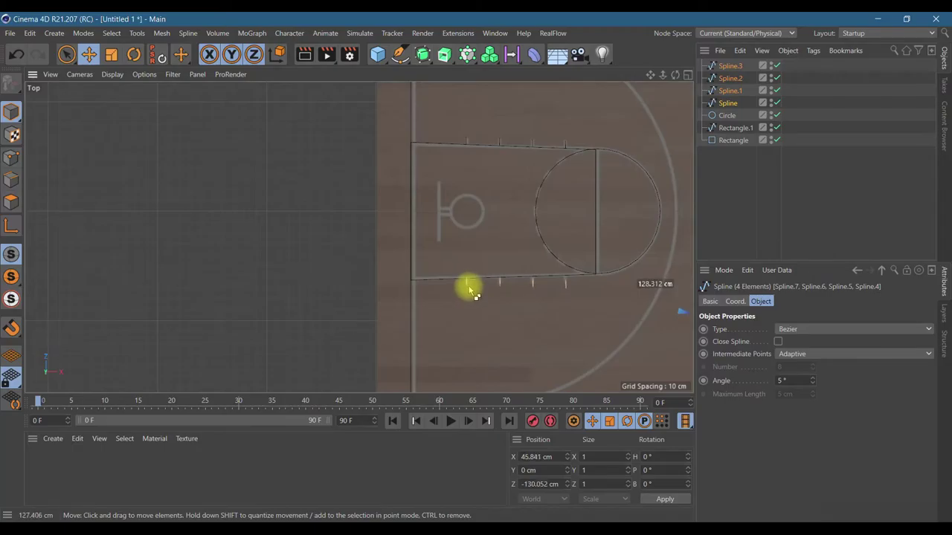
scroll(569, 280, up, 5)
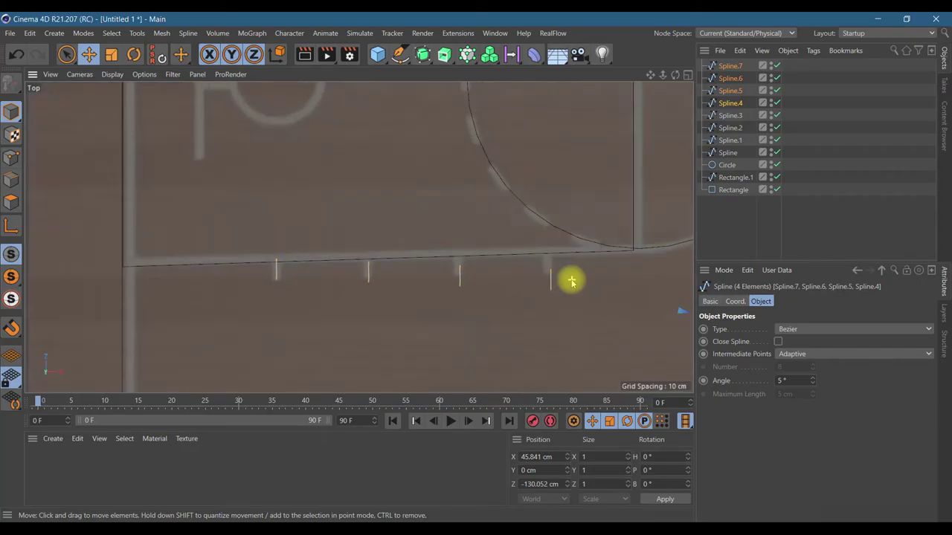
click(369, 276)
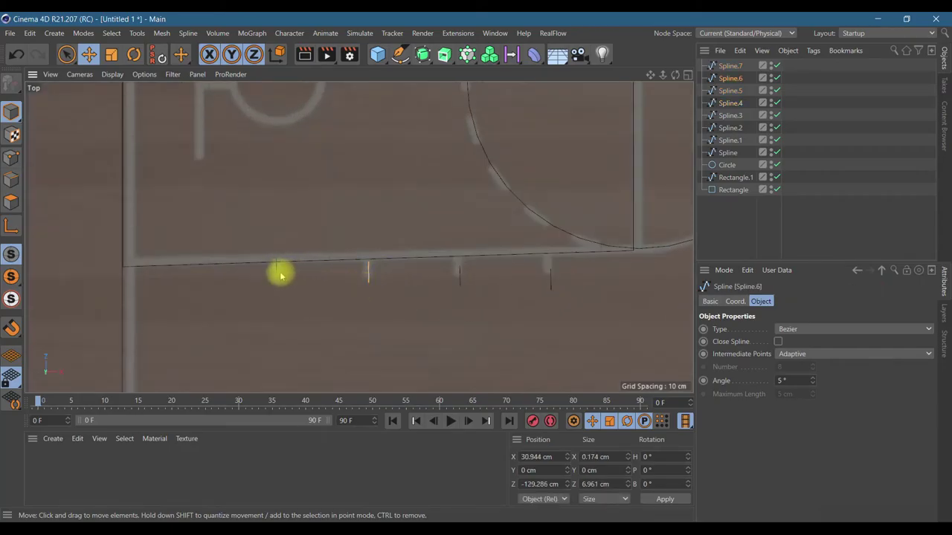
drag(275, 274, 278, 278)
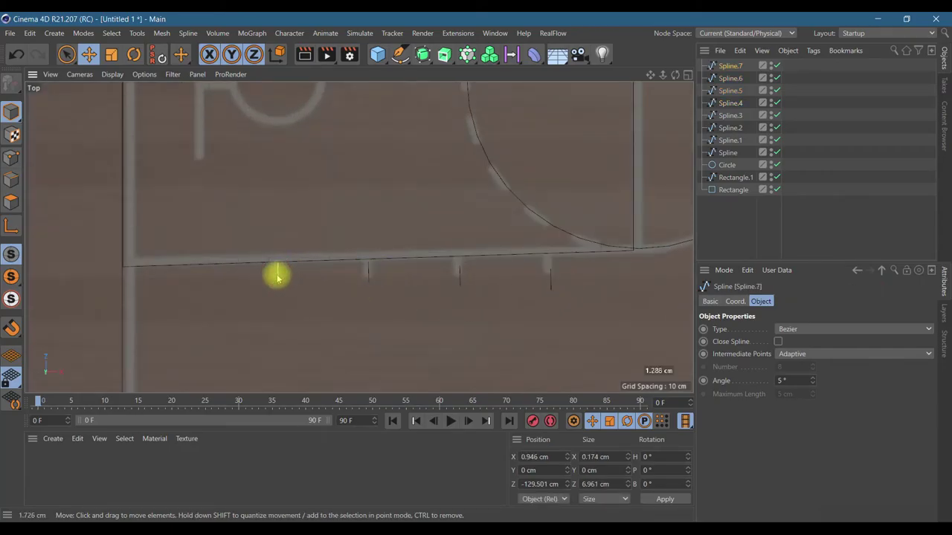
drag(366, 273, 366, 272)
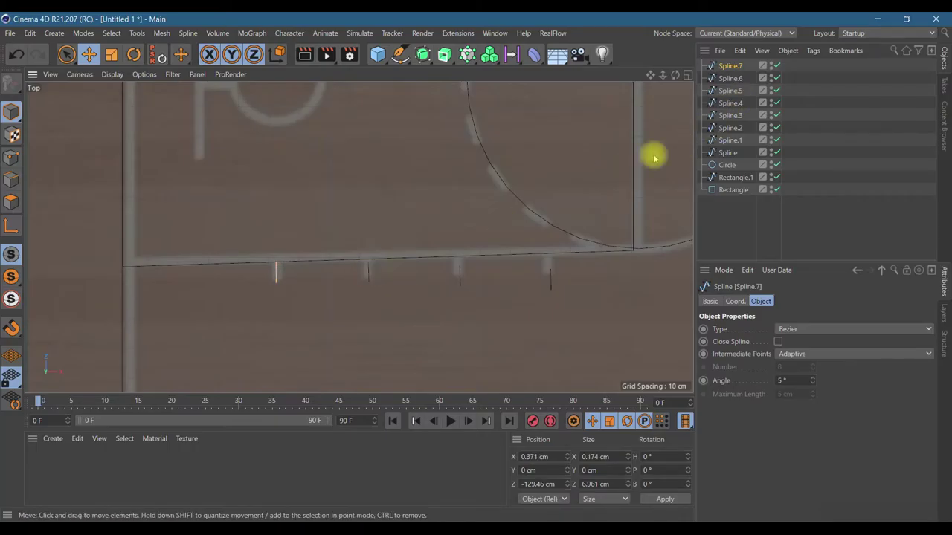
click(369, 276)
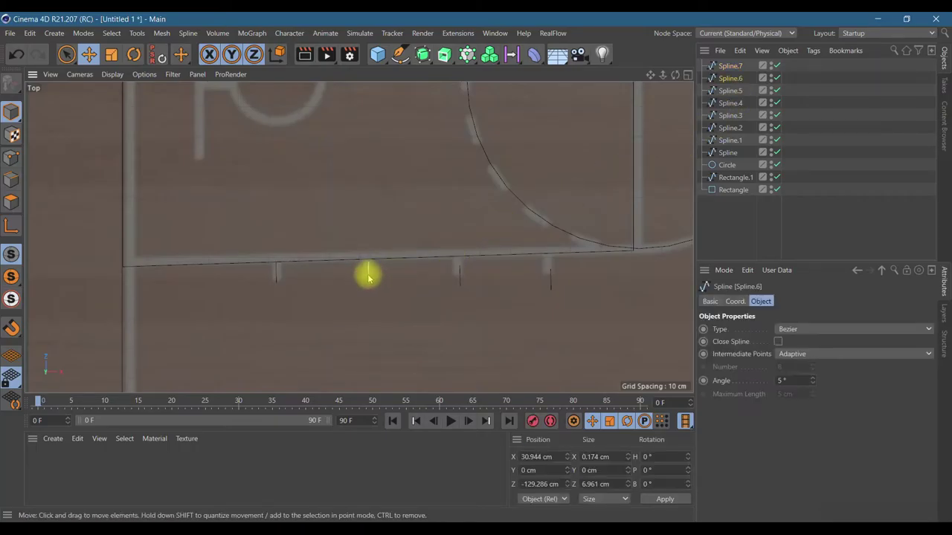
drag(368, 278, 367, 276)
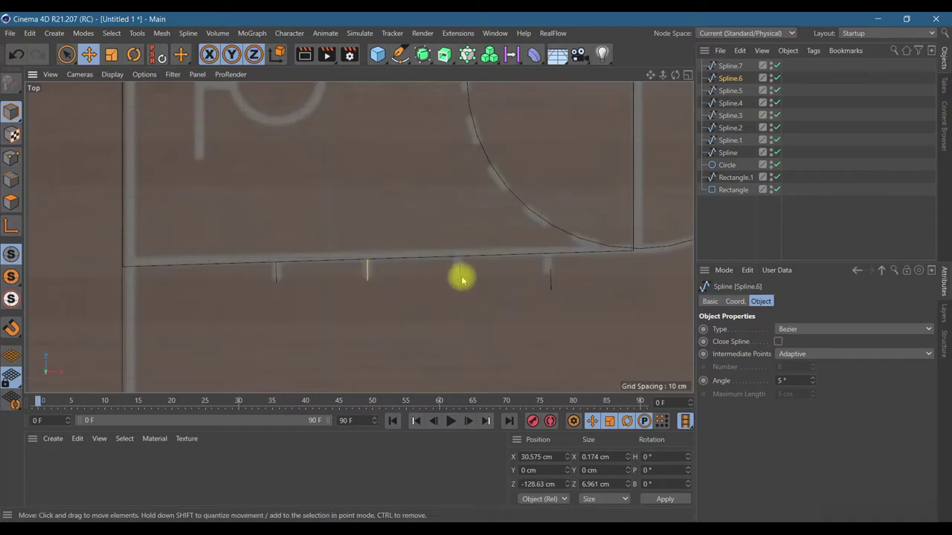
drag(460, 277, 456, 270)
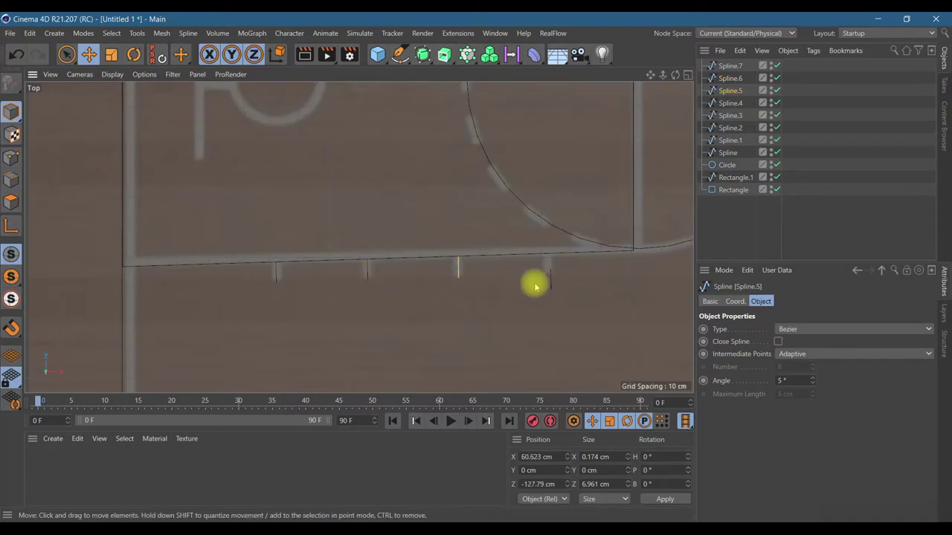
drag(551, 284, 546, 271)
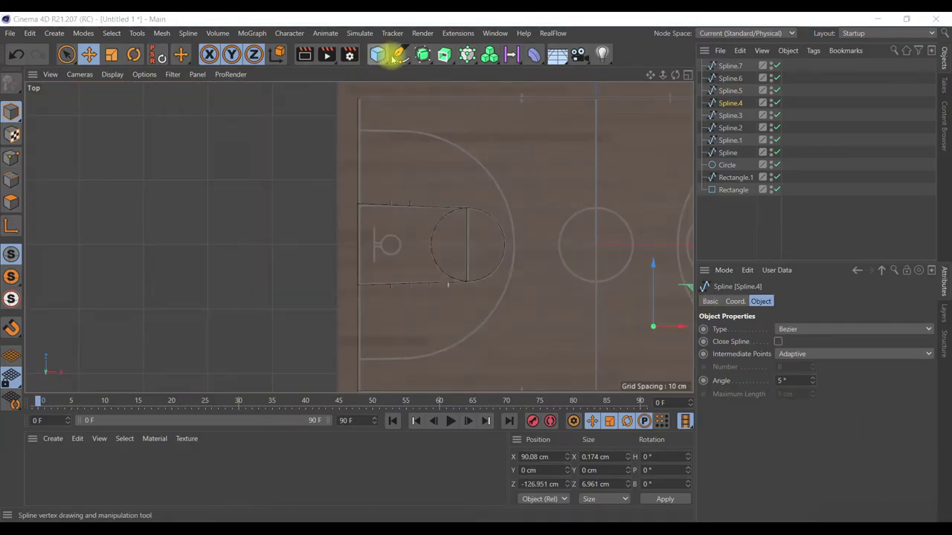
- Add a 400 cm Rectangle spline, Rectangle.2, and move it left over the key
click(396, 56)
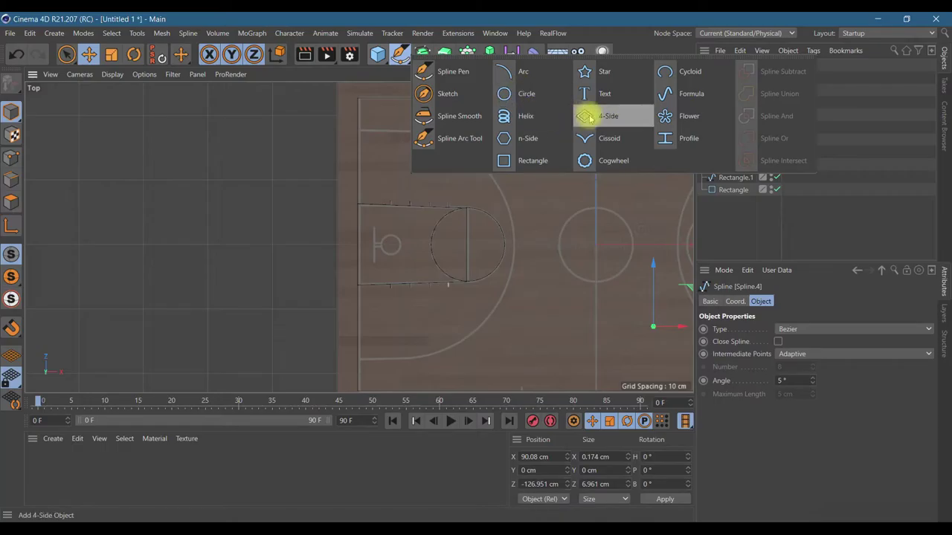
click(525, 160)
drag(616, 247, 546, 251)
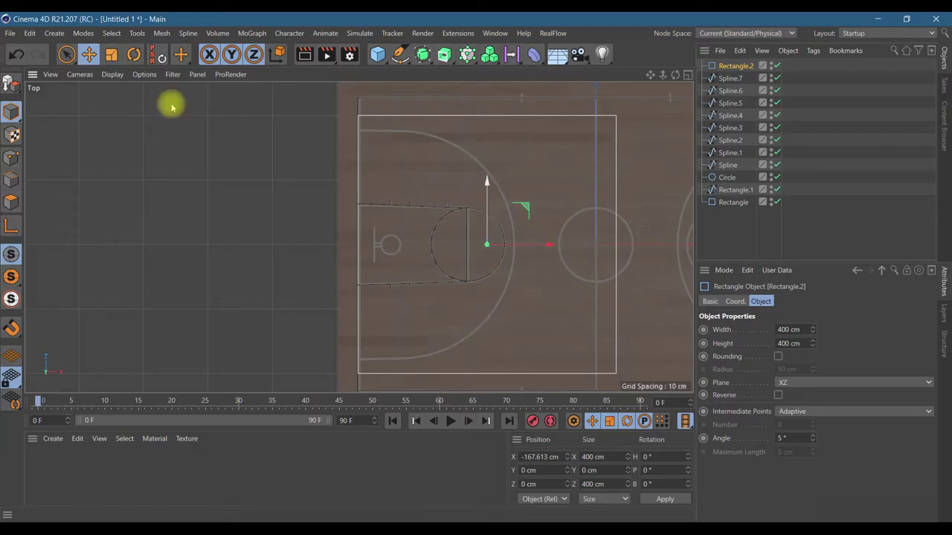
- Make Rectangle.2 editable and pull both right corners left to the three-point arc's apex
click(11, 83)
click(14, 135)
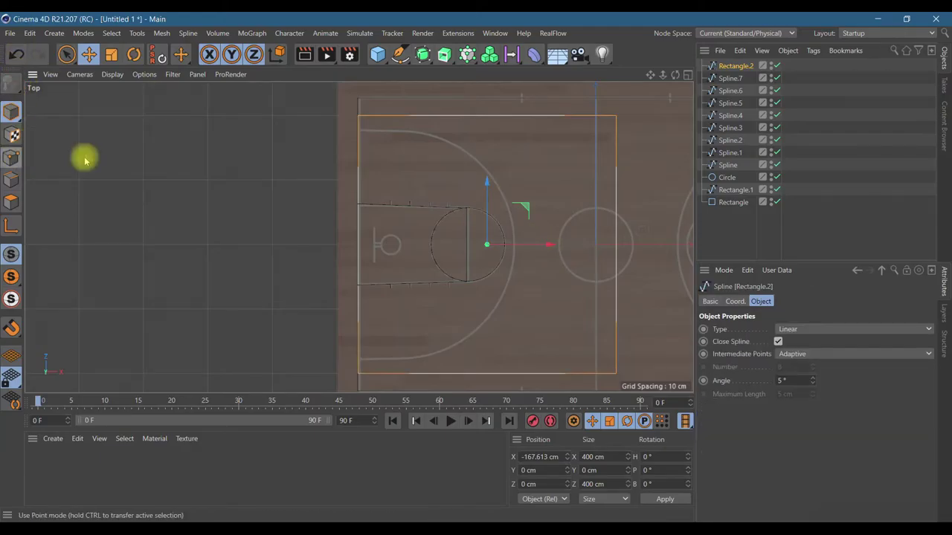
click(67, 54)
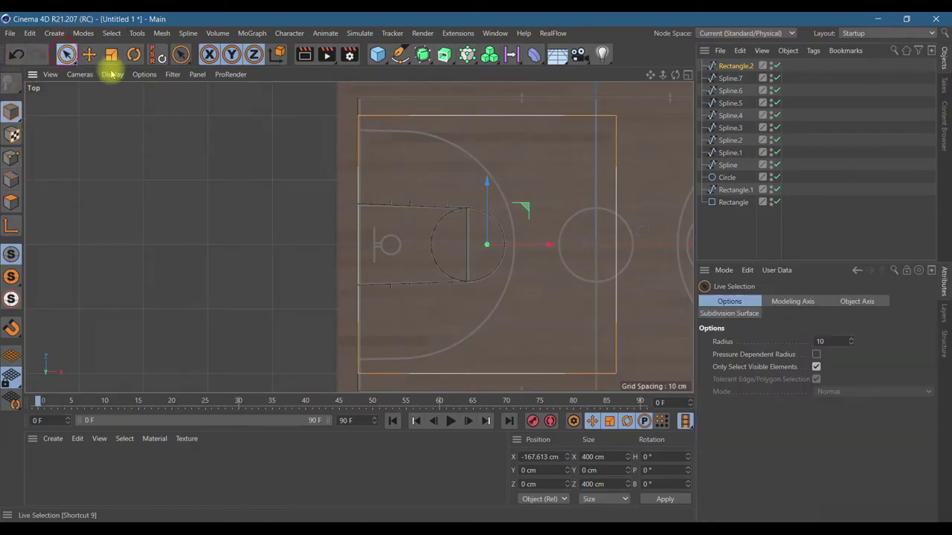
click(12, 157)
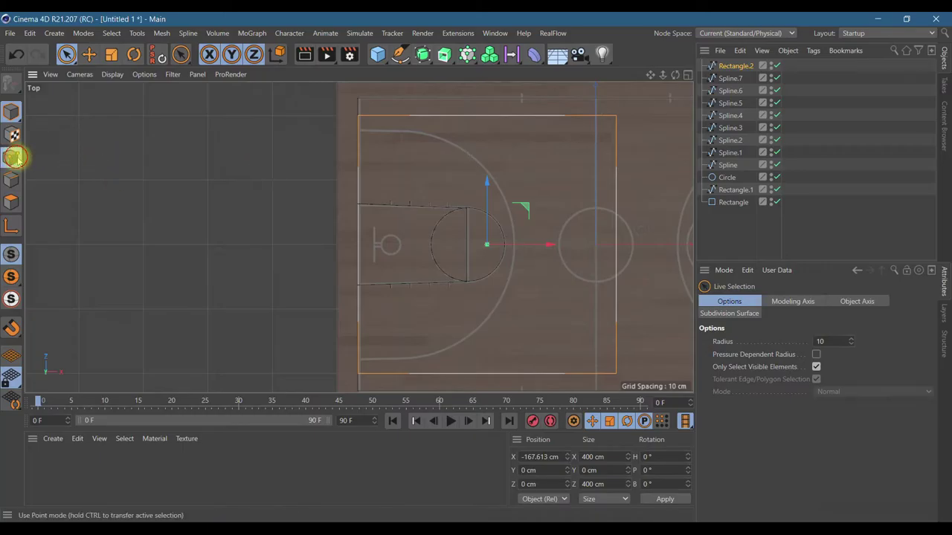
click(615, 115)
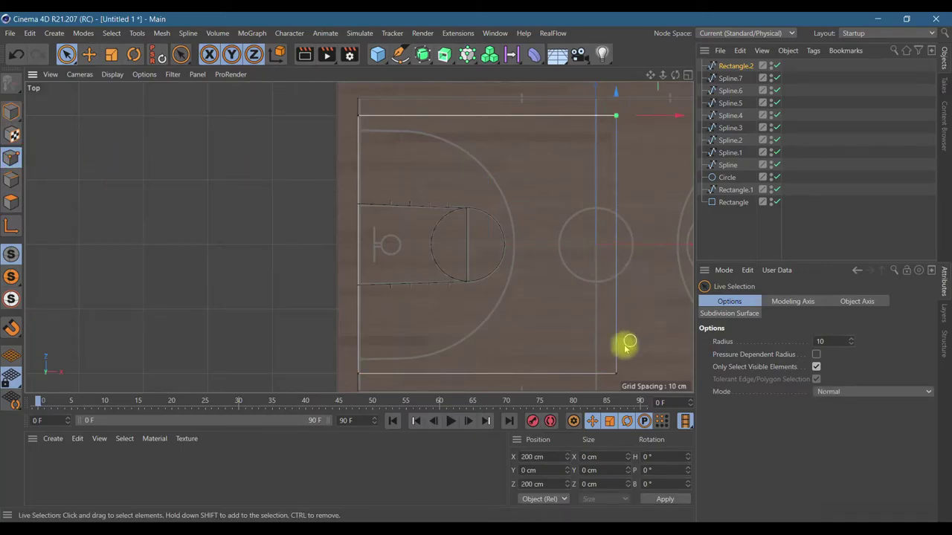
shift+click(619, 377)
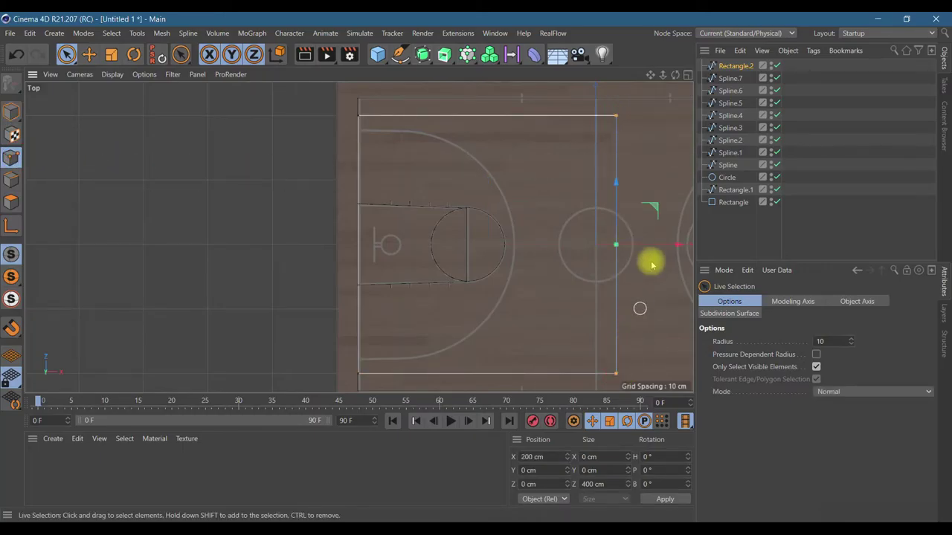
drag(676, 246, 574, 247)
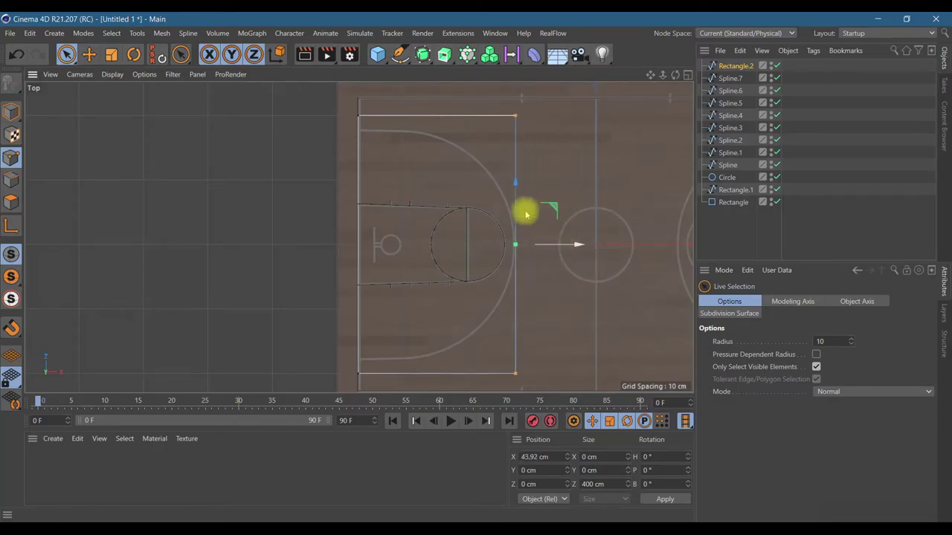
- Chamfer the rectangle's right corner points with a 230 cm radius, then reduce it slightly
right_click(511, 116)
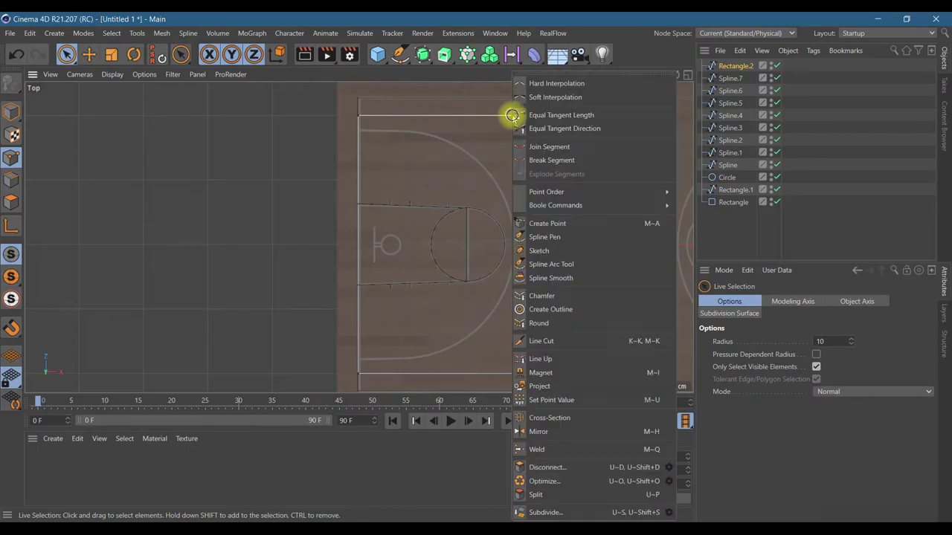
click(541, 296)
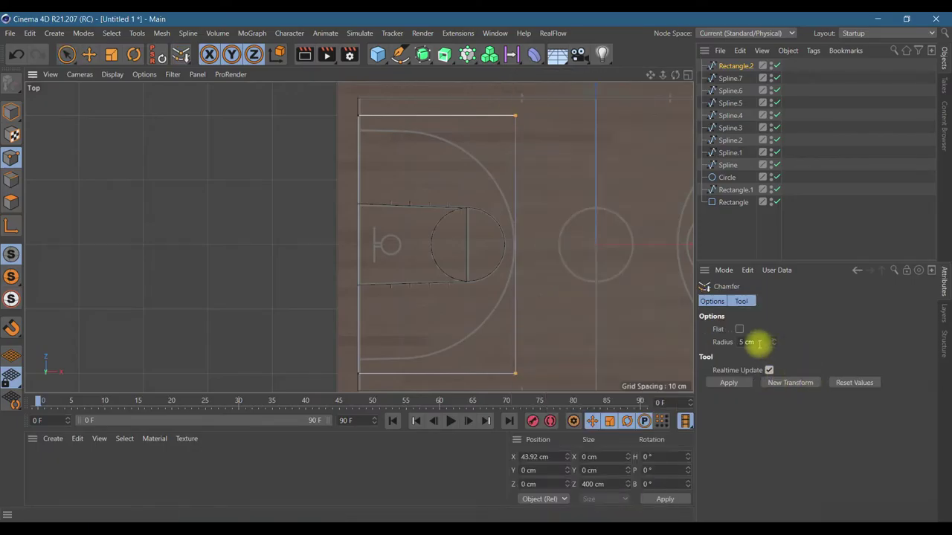
click(757, 342)
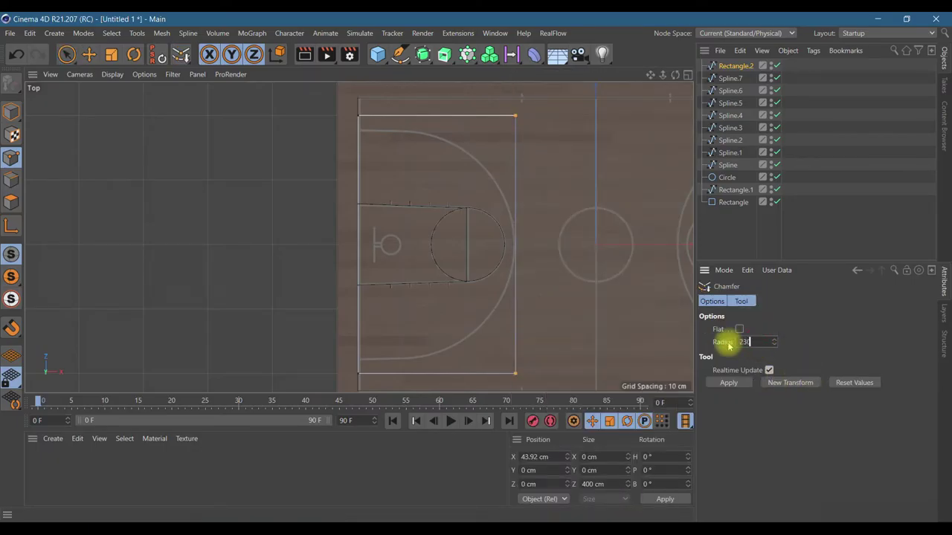
text(230)
key(Return)
click(732, 383)
drag(774, 345, 770, 346)
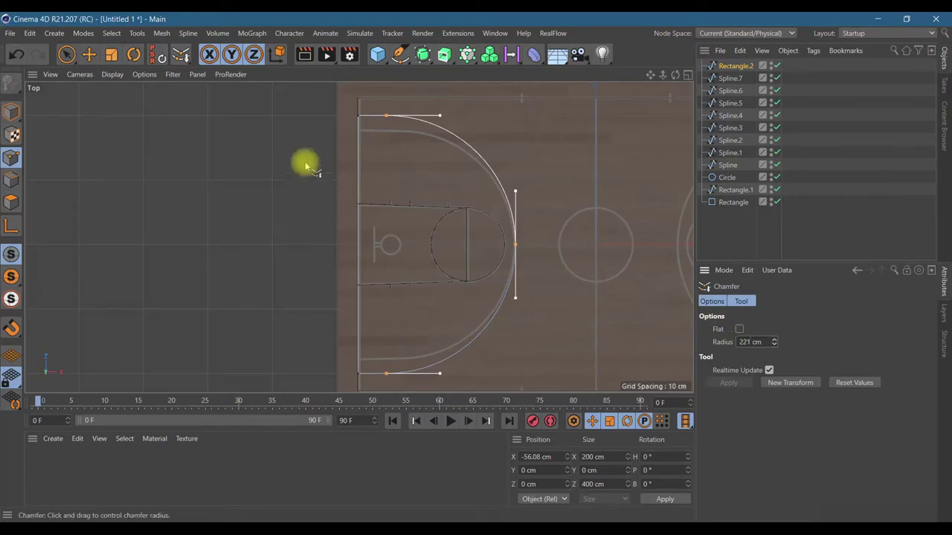
- Undo the accidental point move and the chamfer to restore the plain rectangle
click(66, 54)
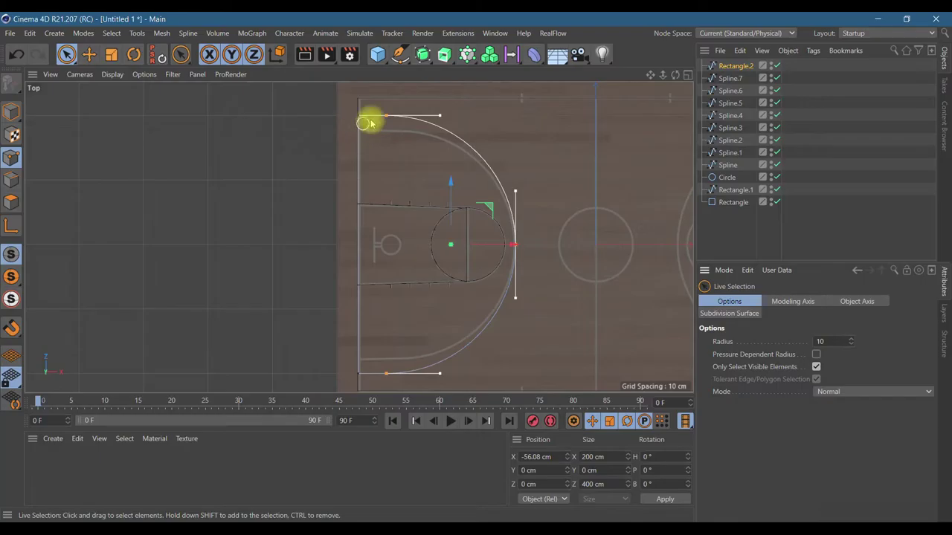
mouse_move(360, 117)
mouse_down()
mouse_move(367, 170)
mouse_move(347, 117)
mouse_move(361, 99)
mouse_up()
click(18, 56)
click(18, 55)
click(17, 55)
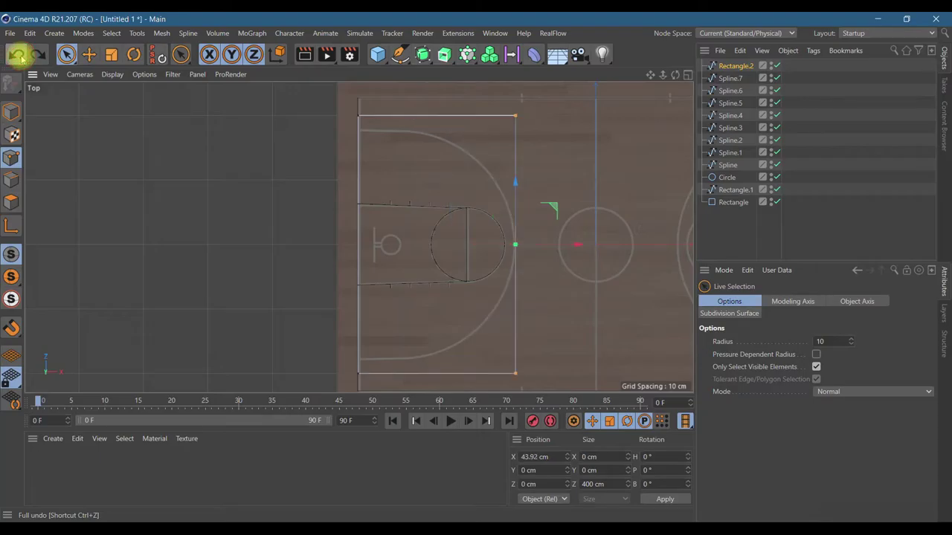
- Try a 240 cm chamfer on the right corners, then undo back to square corners
click(515, 115)
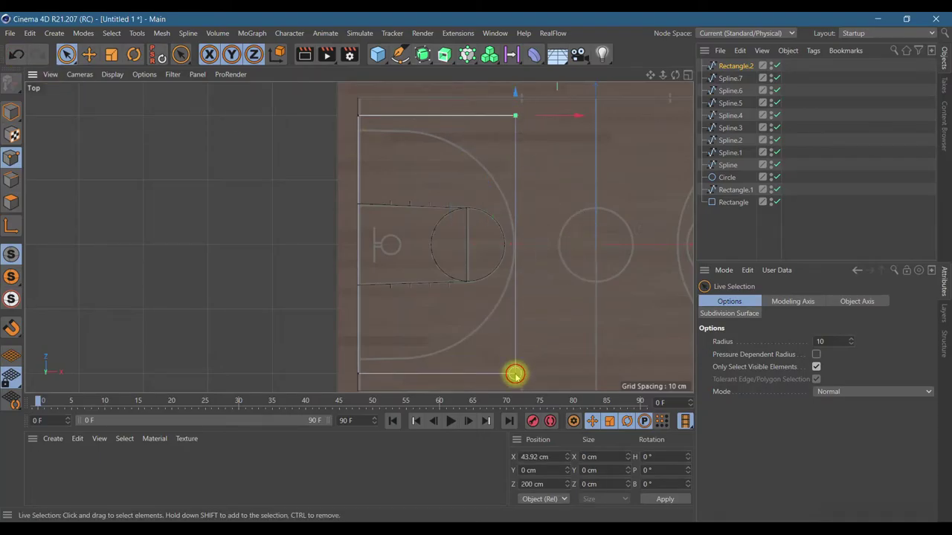
right_click(515, 374)
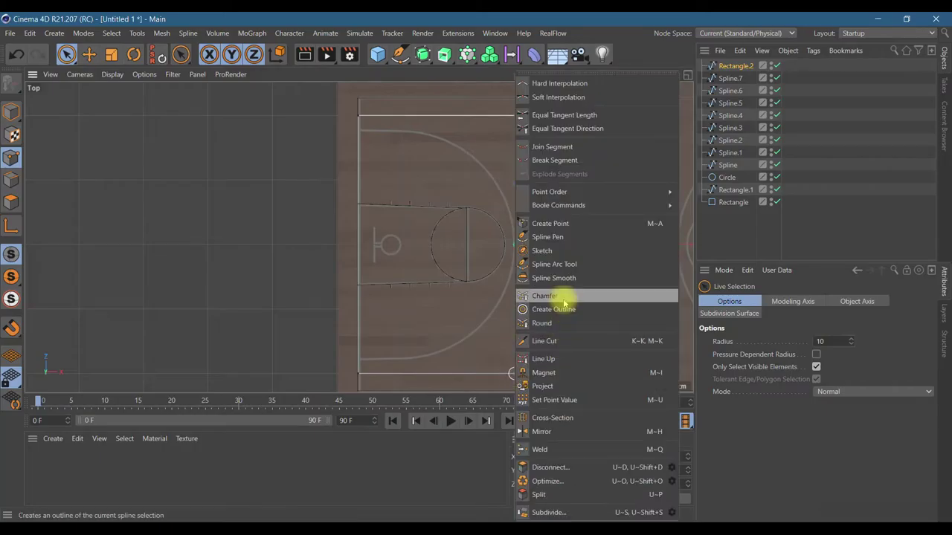
click(550, 296)
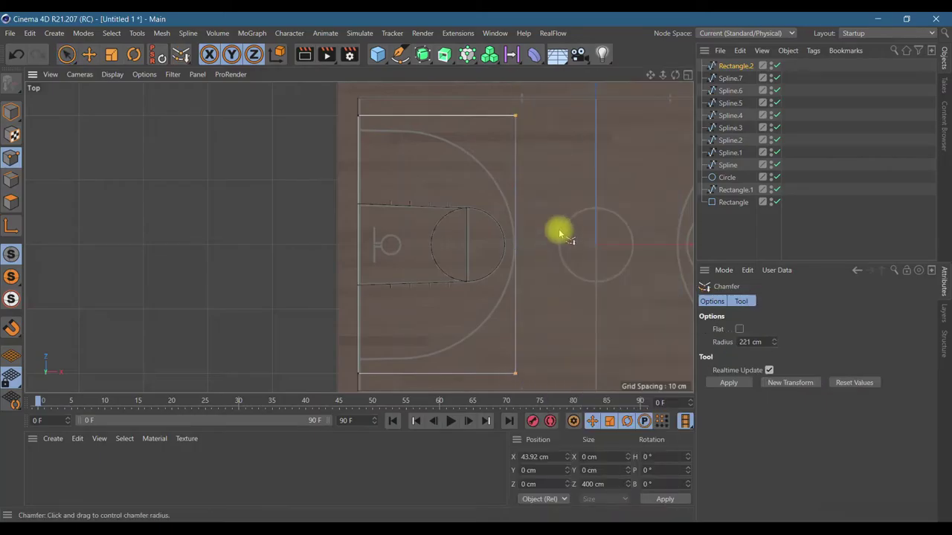
click(515, 115)
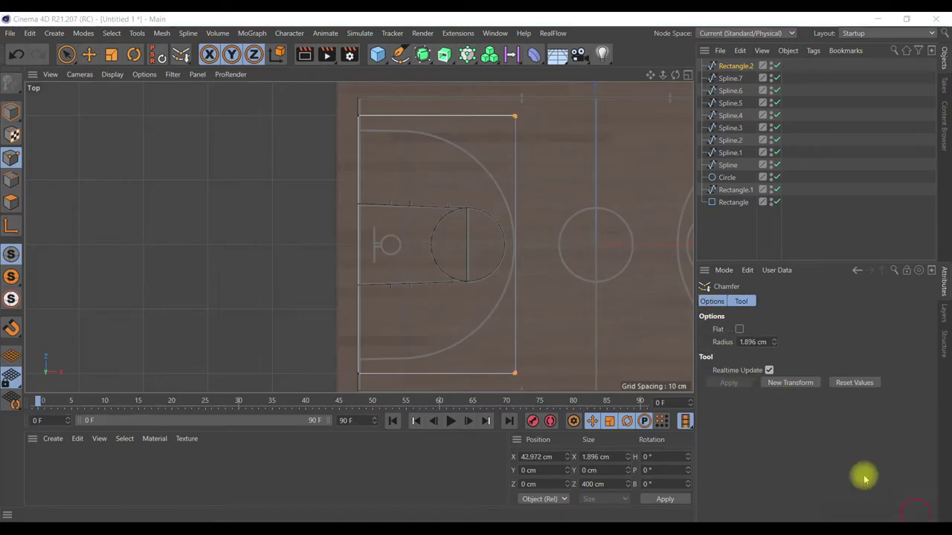
click(753, 342)
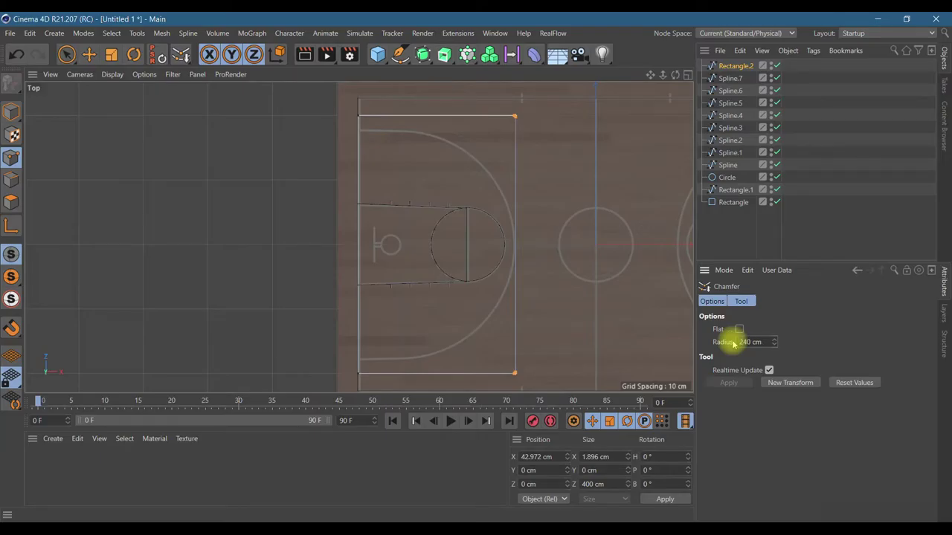
click(835, 327)
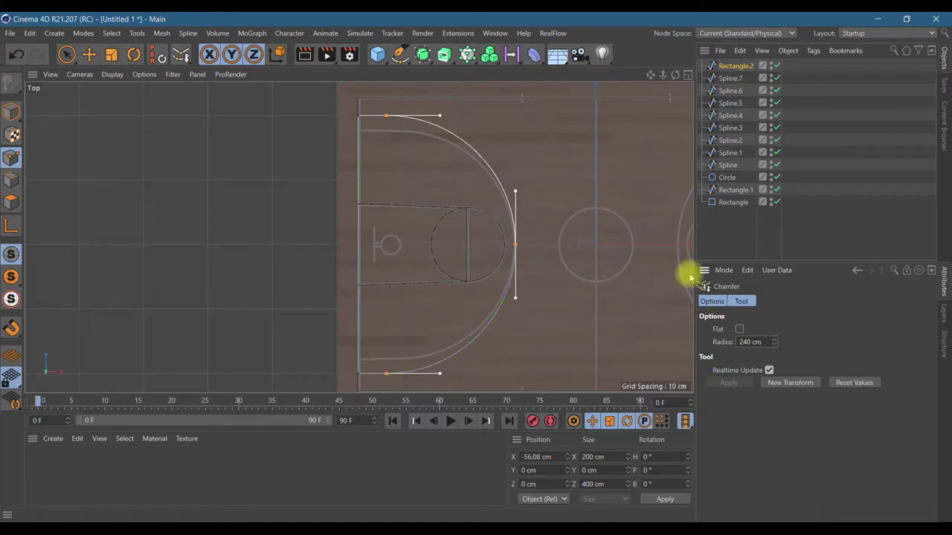
click(17, 54)
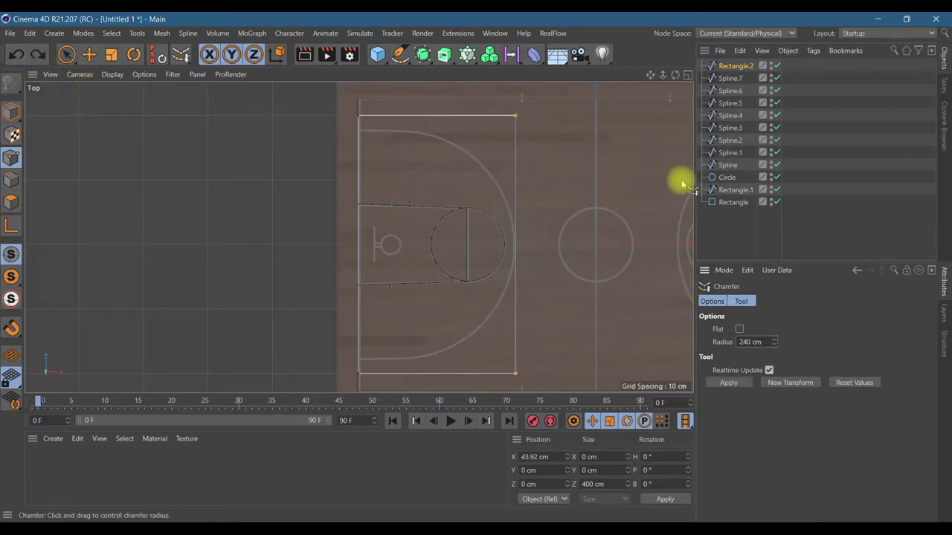
click(67, 53)
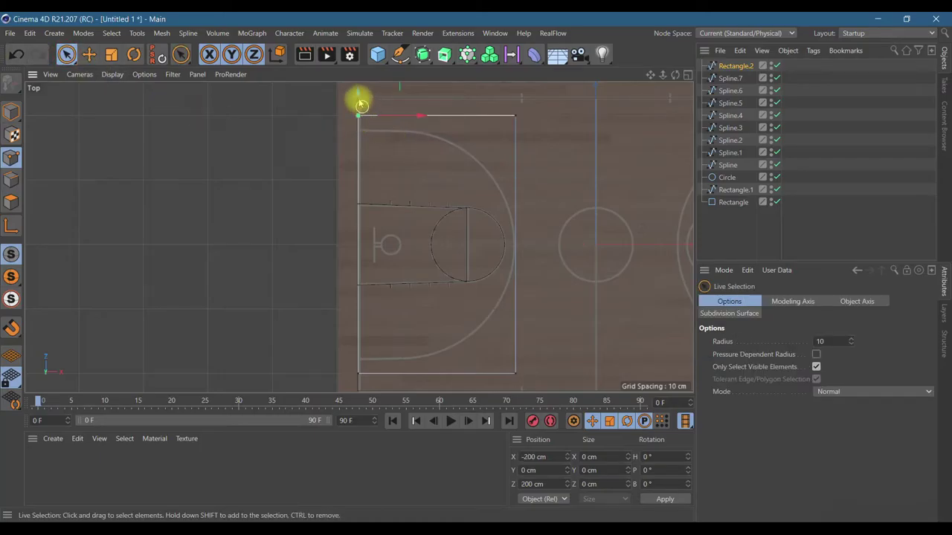
- Nudge all four rectangle corner points slightly inward to angle the straight ends
drag(359, 93, 360, 111)
click(358, 373)
drag(360, 337, 362, 321)
mouse_move(515, 117)
mouse_down()
mouse_move(510, 91)
mouse_move(516, 108)
mouse_up()
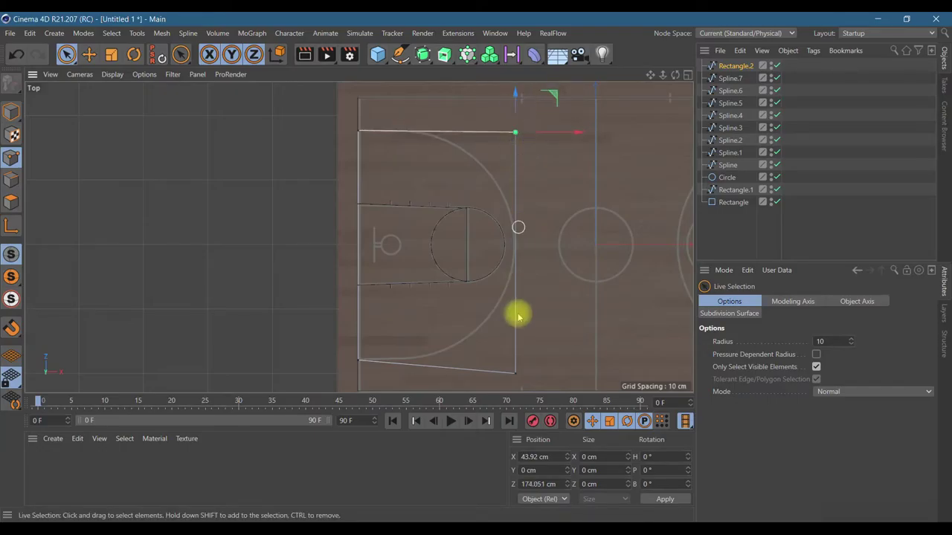
drag(516, 373, 515, 296)
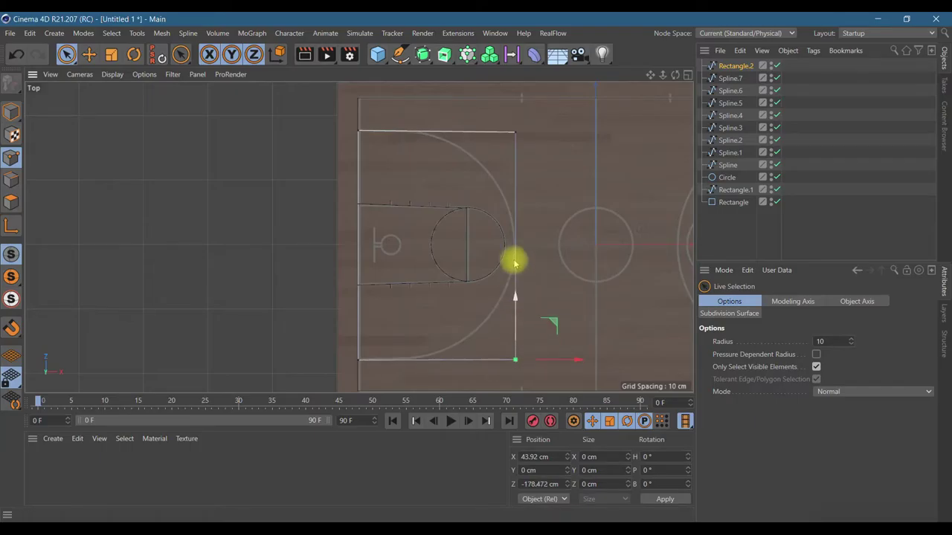
- Chamfer the right corner points with a 230 cm radius to form the three-point arc
click(514, 132)
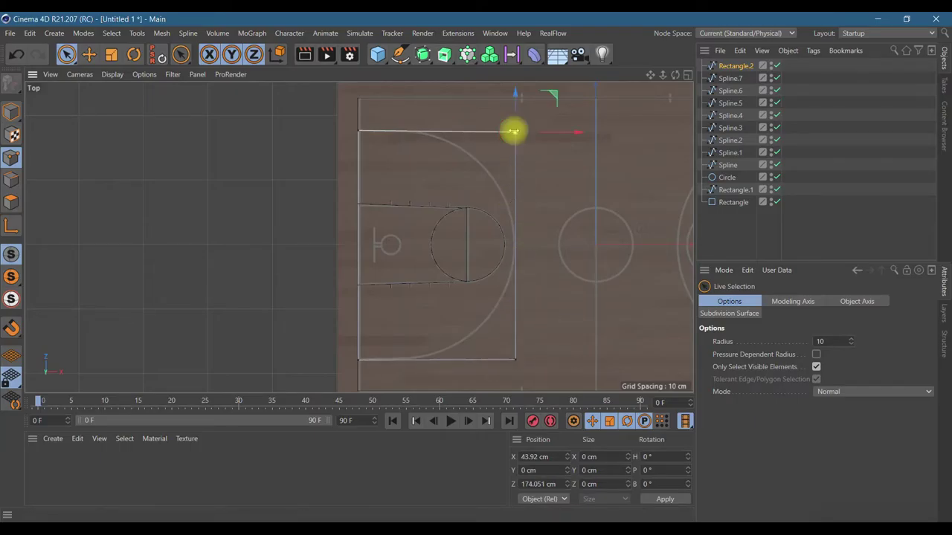
right_click(515, 363)
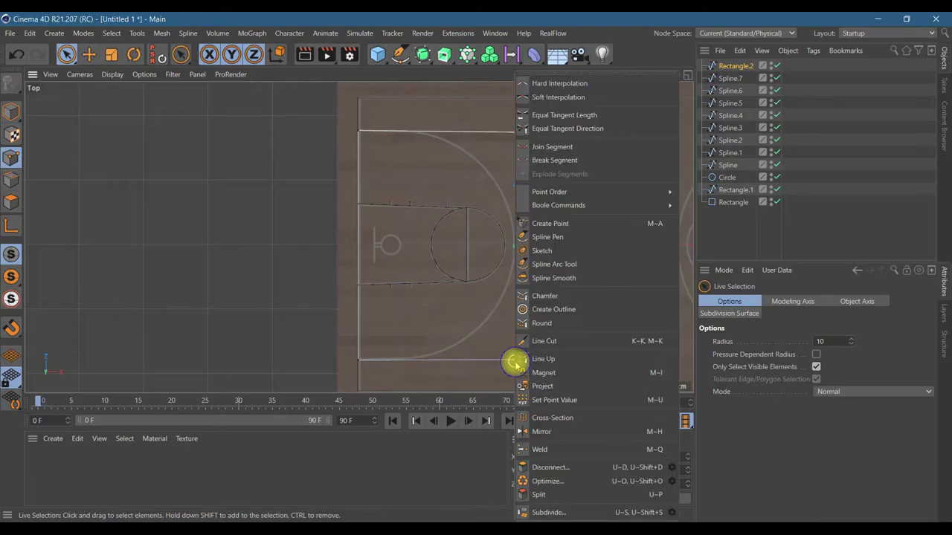
click(550, 296)
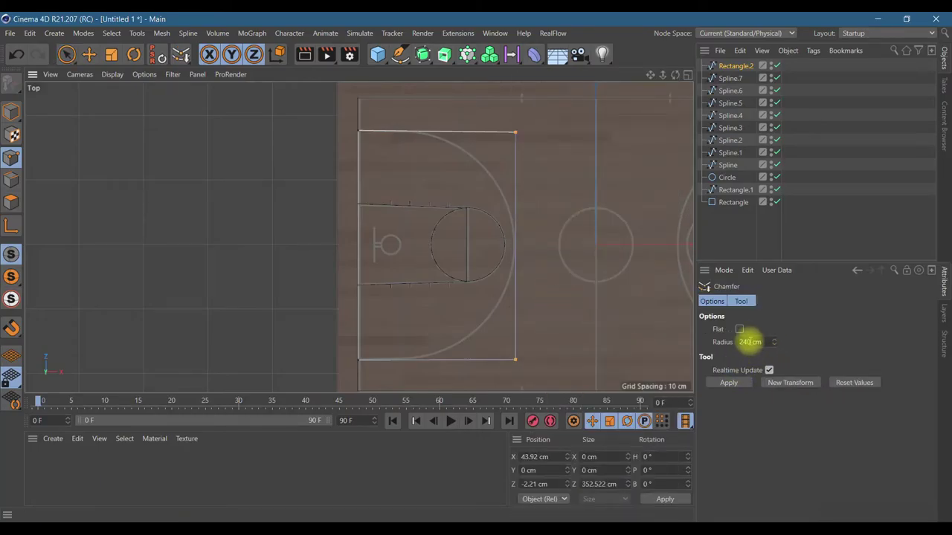
click(749, 341)
text(230)
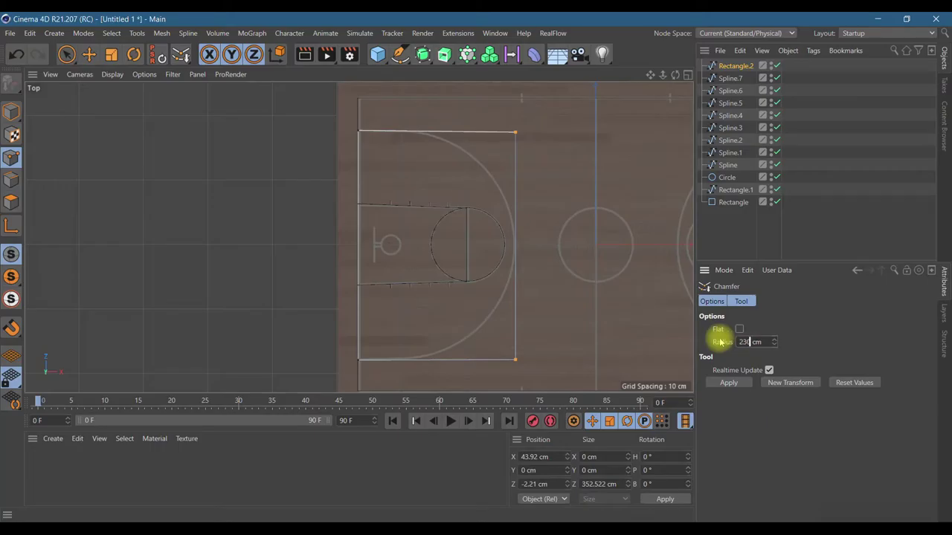
click(717, 384)
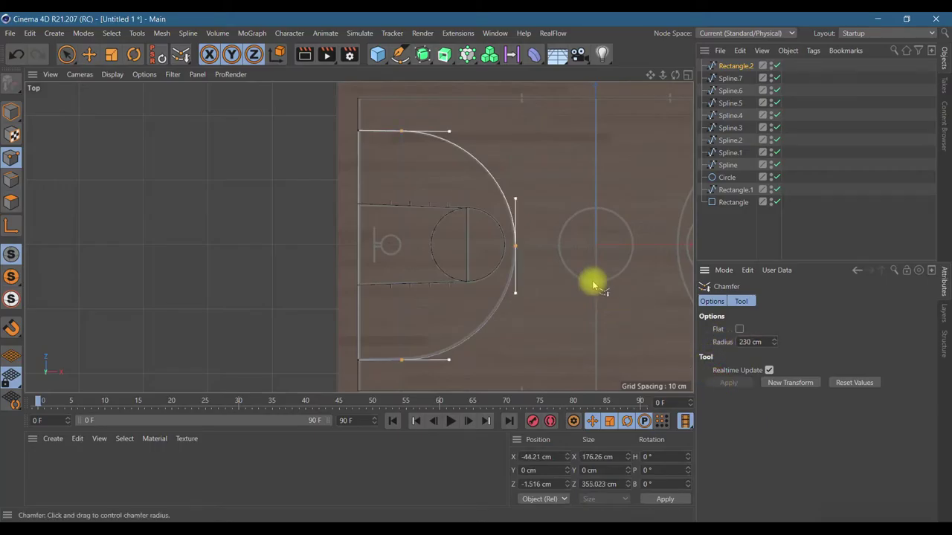
scroll(567, 264, down, 2)
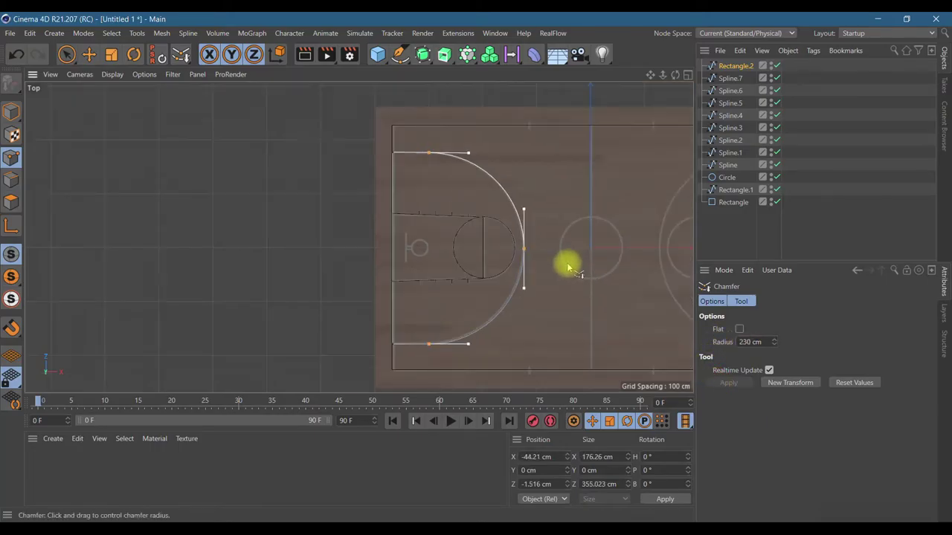
- Group Rectangle.2 through Rectangle.1 into a Null and frame the whole court with H
click(735, 67)
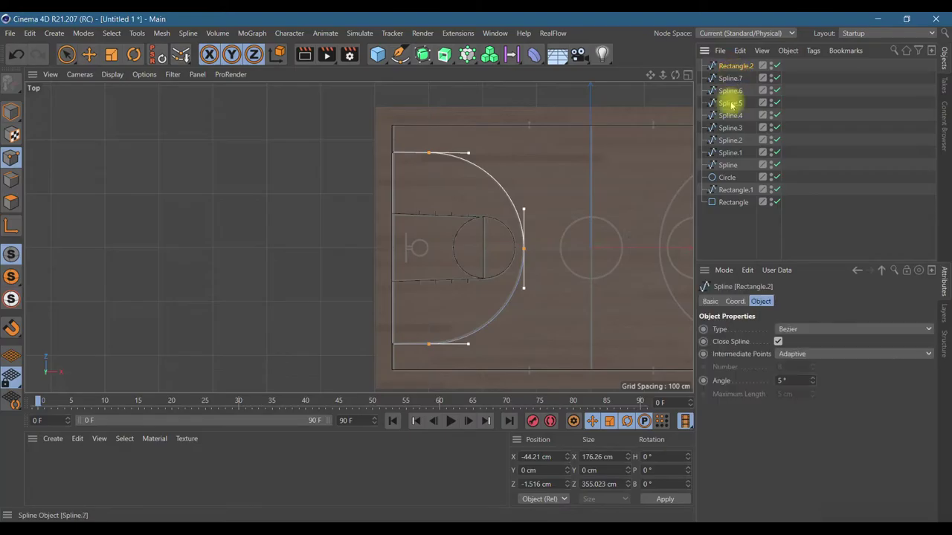
shift+click(735, 191)
right_click(732, 191)
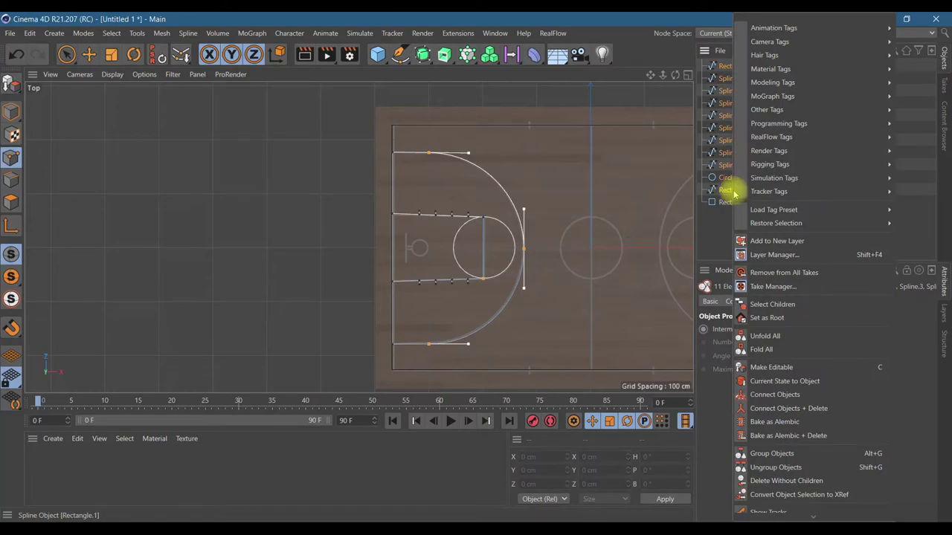
click(772, 453)
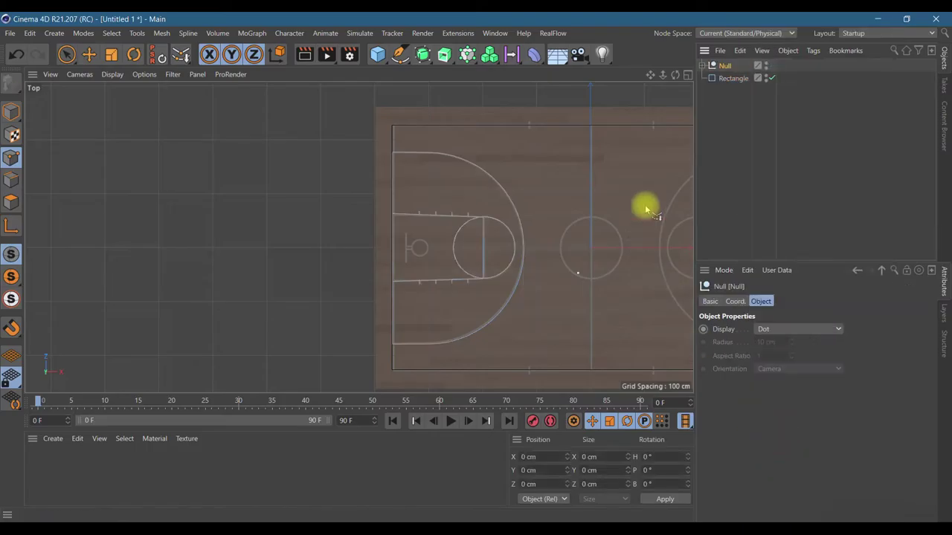
key(h)
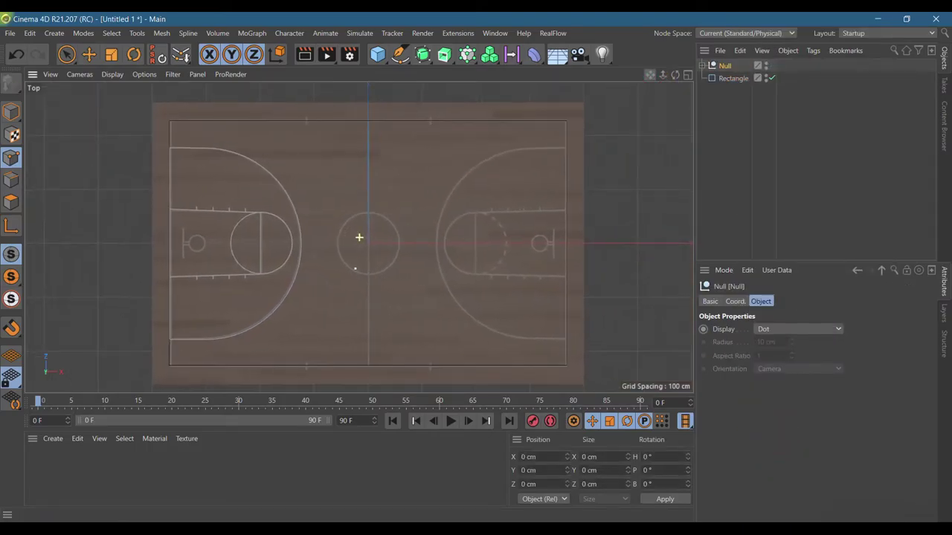
click(729, 78)
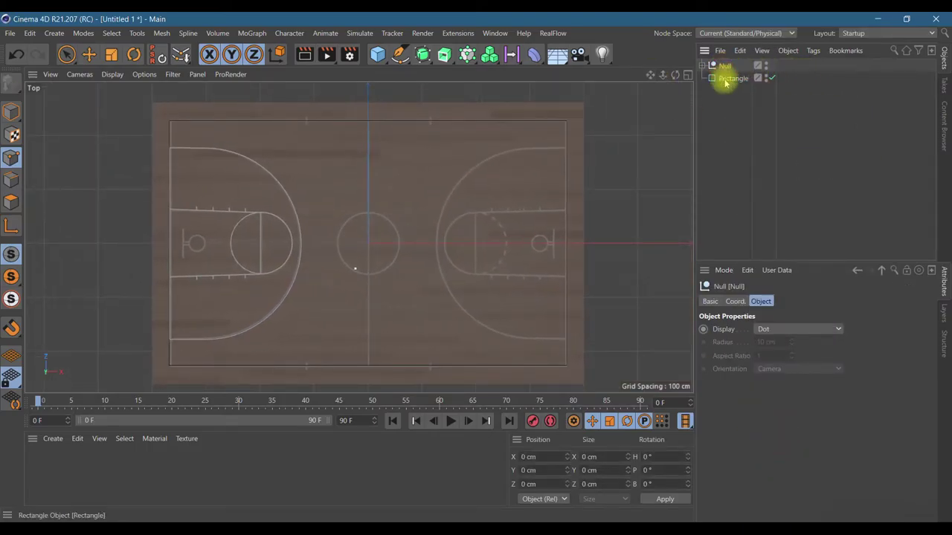
- Duplicate the Null group as Null.1 and rotate it 180° in heading
click(721, 67)
ctrl+drag(728, 86, 723, 115)
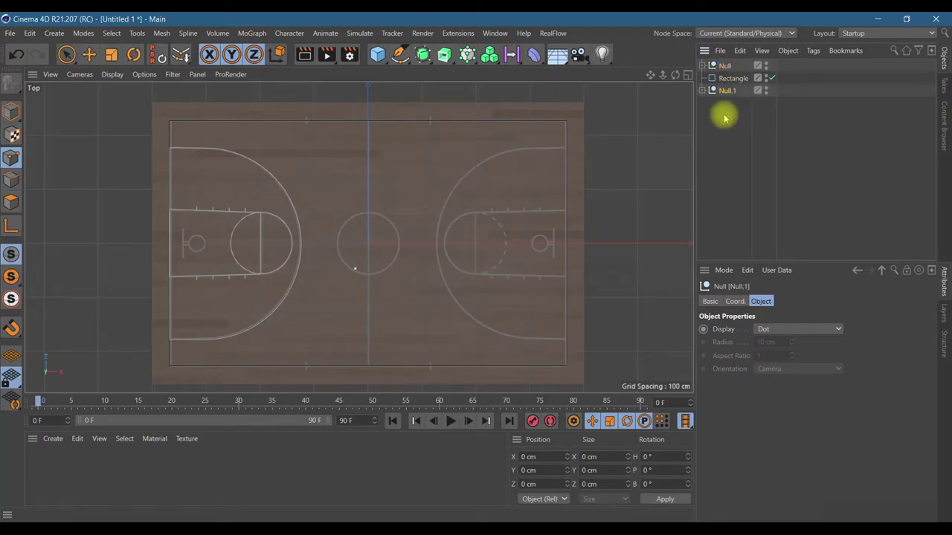
click(735, 301)
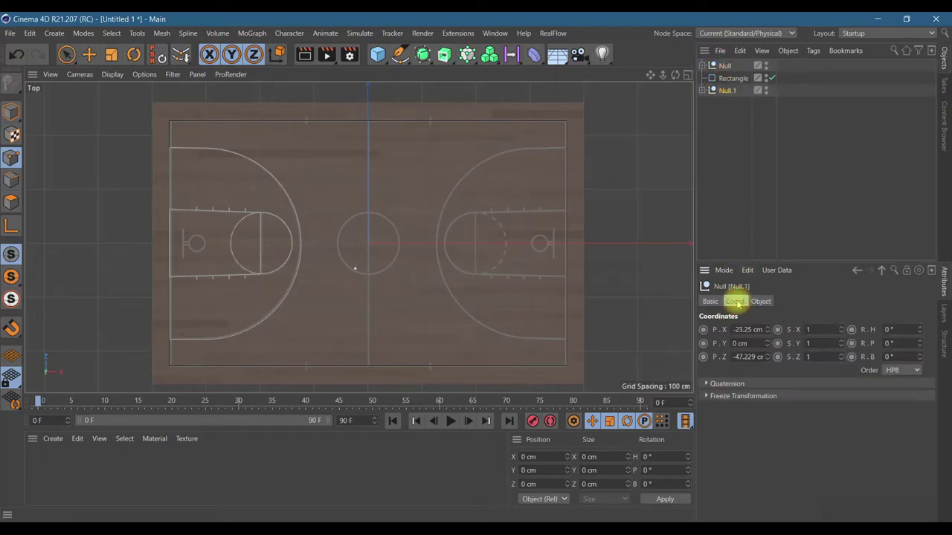
click(902, 330)
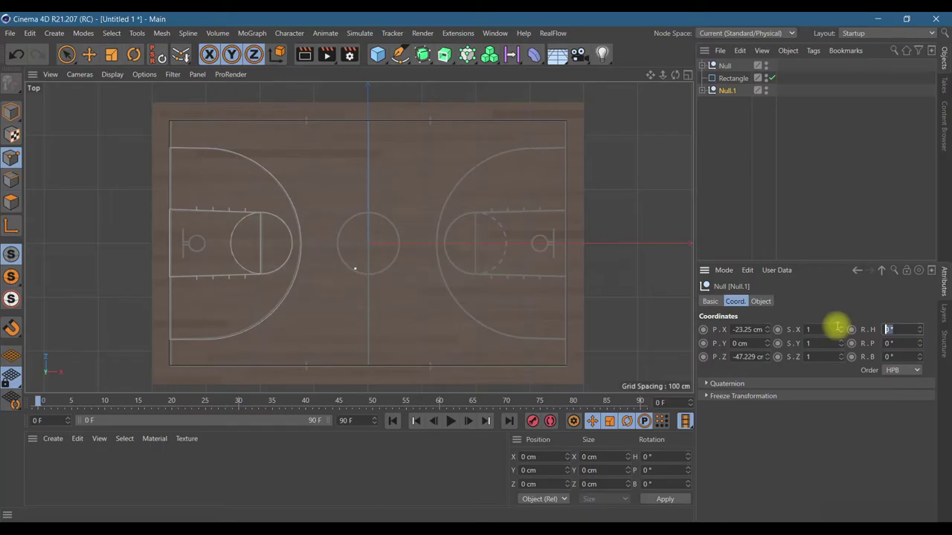
text(180)
key(Return)
- Move Null.1 so its lines align over the court's right half
click(88, 54)
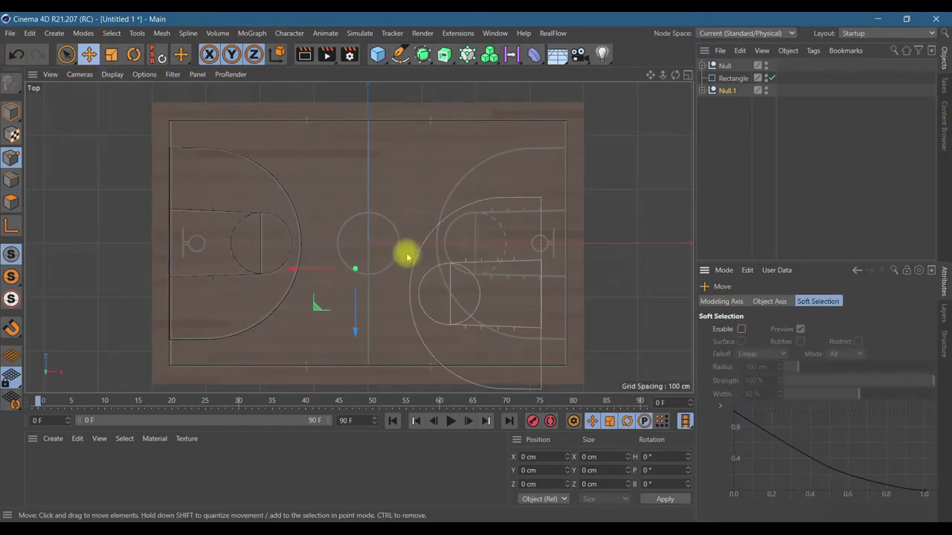
drag(356, 319, 372, 270)
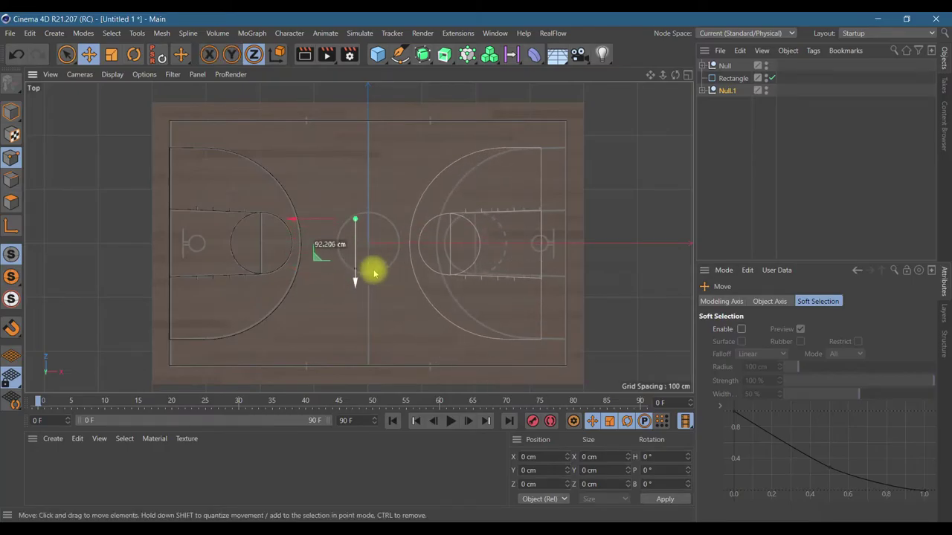
mouse_move(323, 223)
mouse_down()
mouse_move(358, 226)
mouse_move(325, 209)
mouse_up()
scroll(506, 283, up, 2)
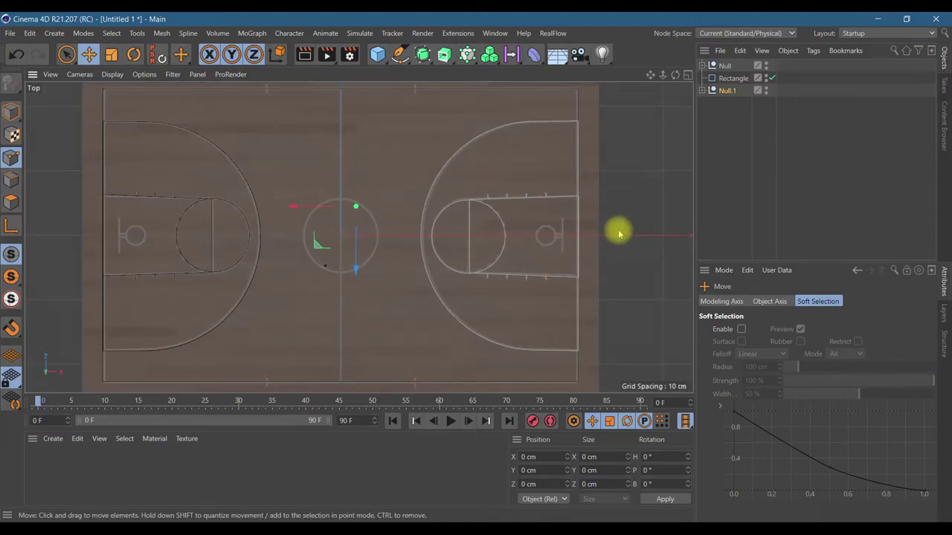
click(702, 90)
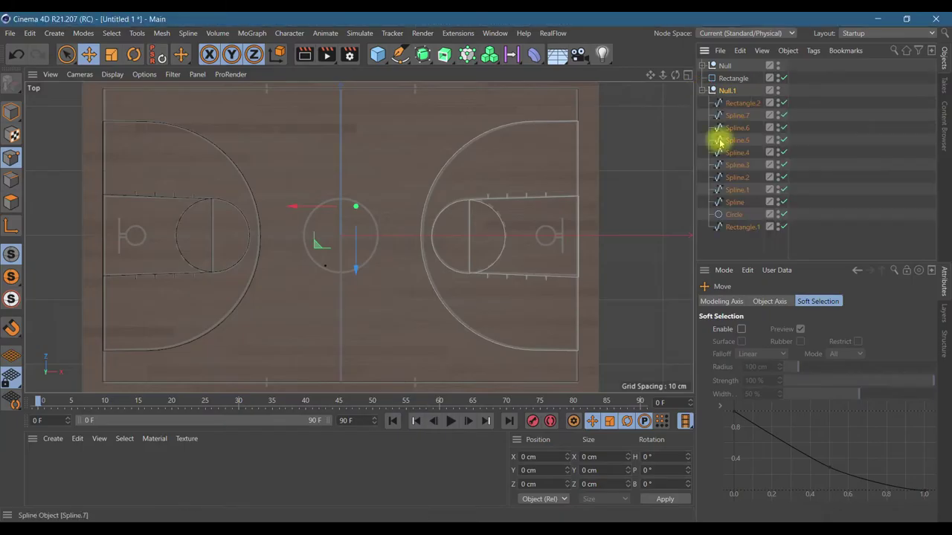
- Copy Null.1's Circle along X to the court centre and move Circle.1 to top level
click(736, 215)
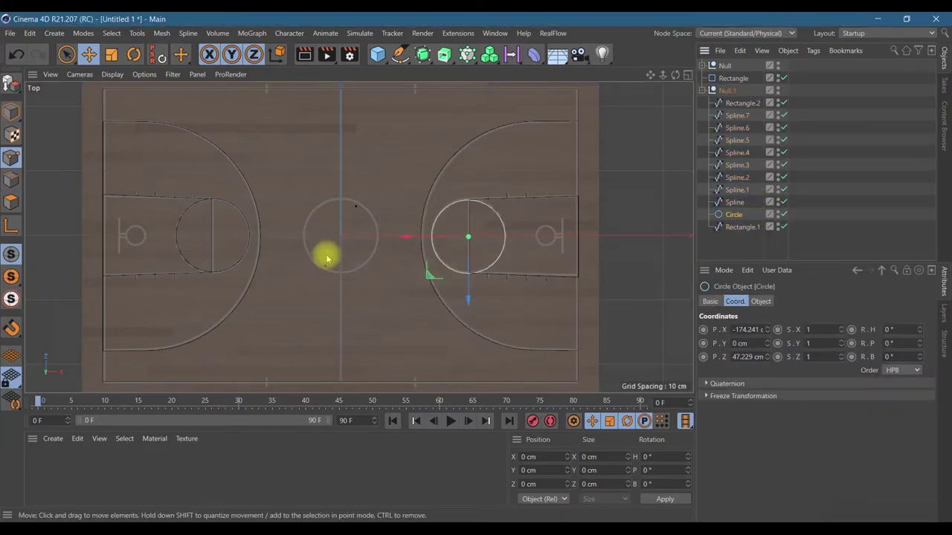
click(12, 111)
ctrl+drag(408, 238, 281, 238)
scroll(354, 214, down, 3)
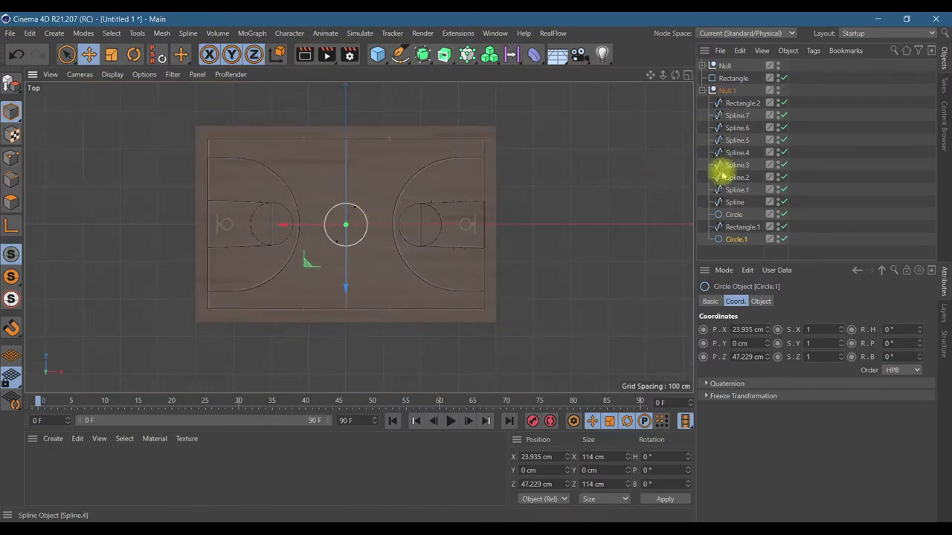
drag(736, 254, 707, 93)
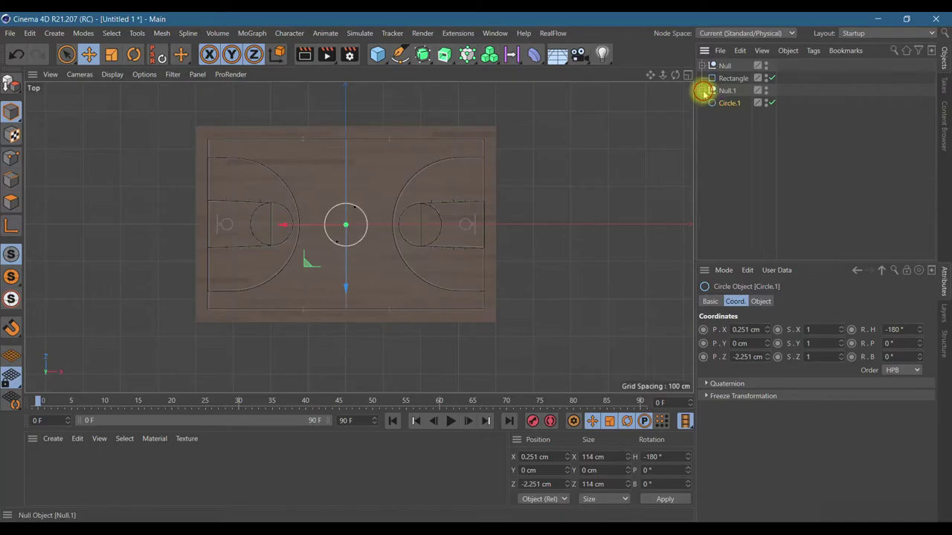
click(400, 54)
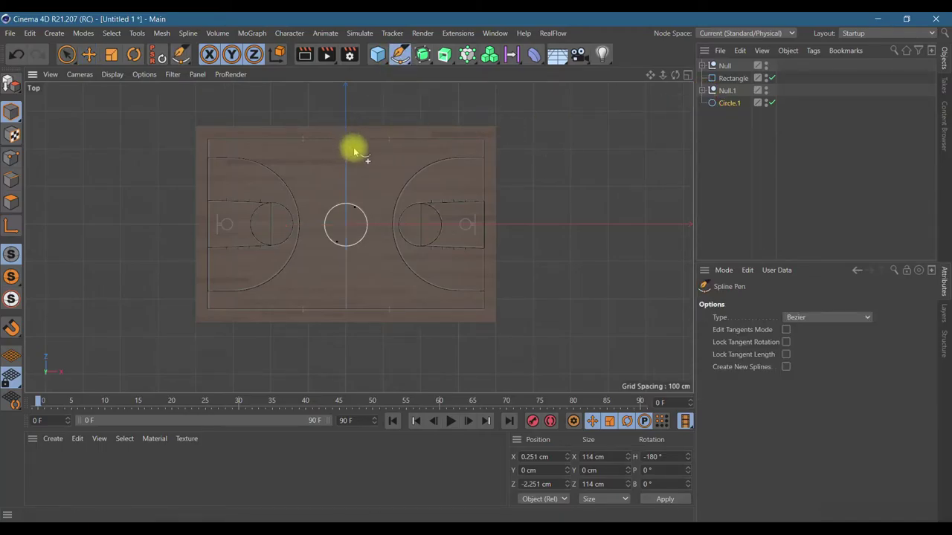
- Draw a vertical spline from the court's top edge to the bottom edge and disconnect the point
scroll(354, 152, up, 2)
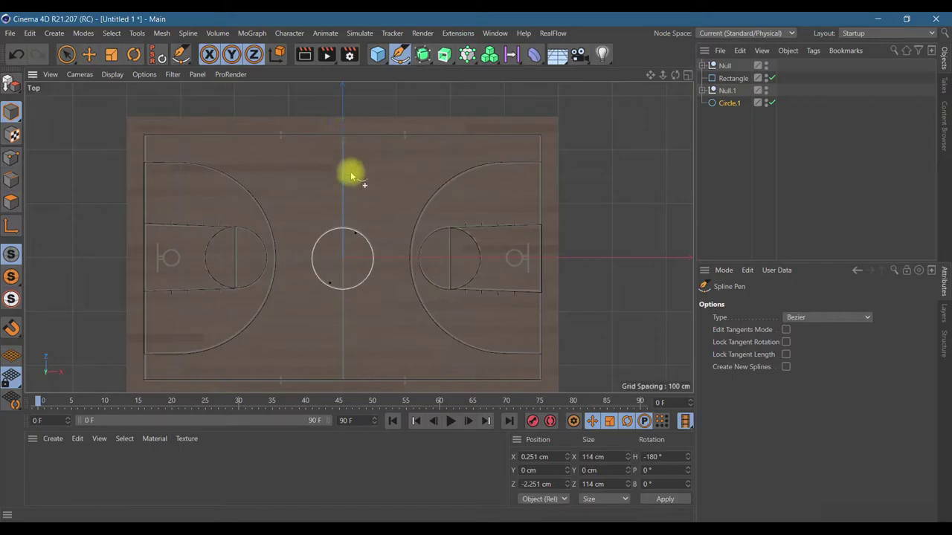
click(342, 134)
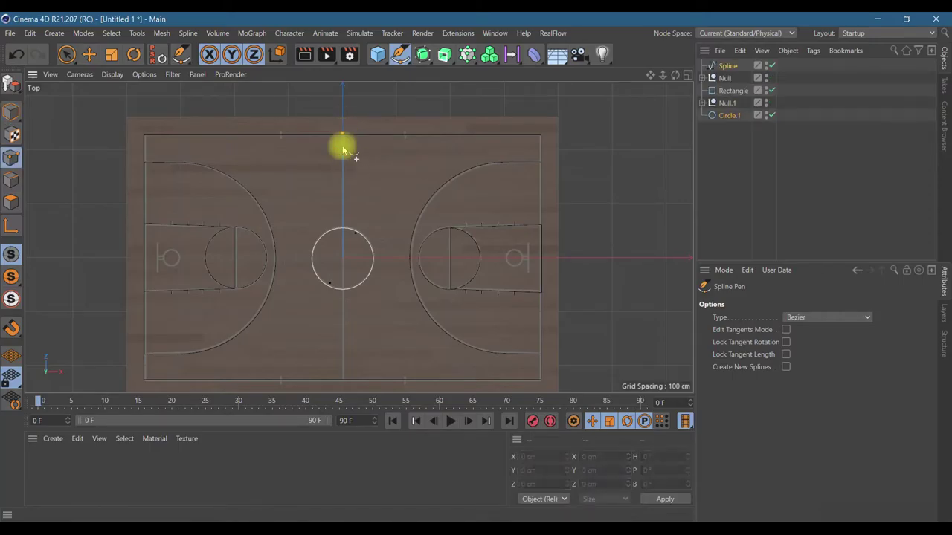
right_click(343, 383)
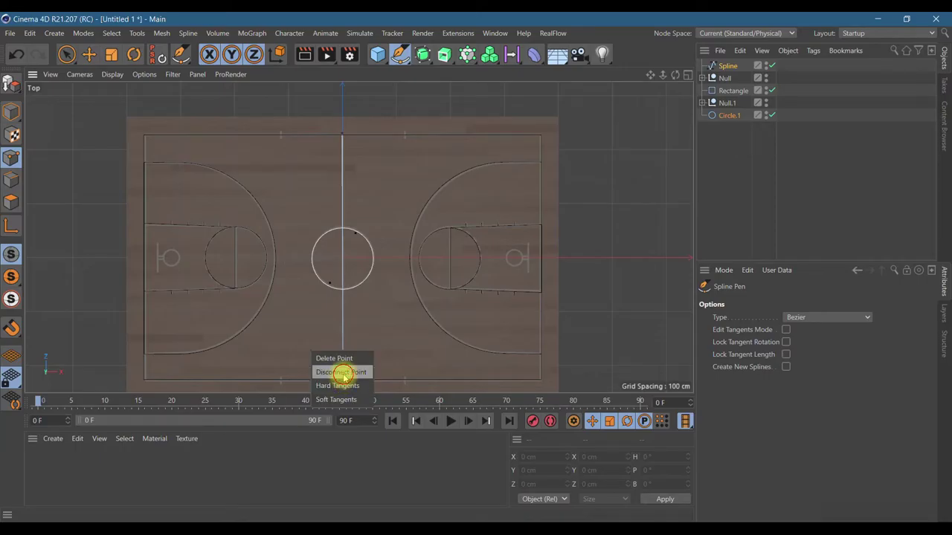
click(341, 371)
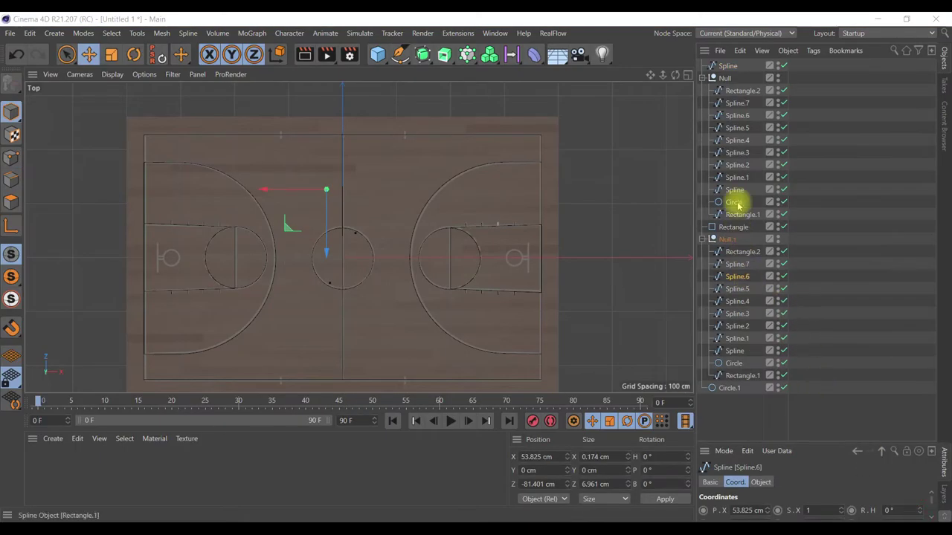
- Move Spline.1–7 from both Null groups to top level and group all fourteen into Null.2
click(739, 104)
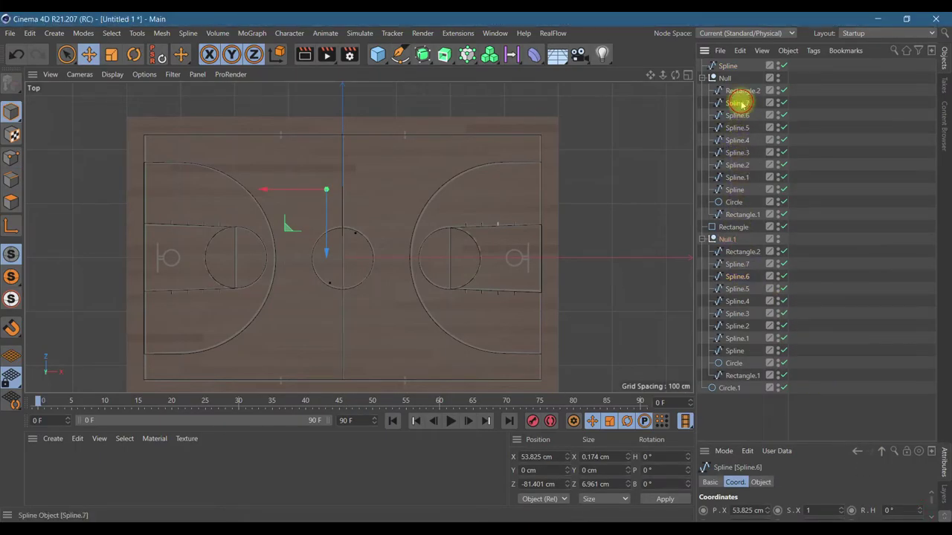
shift+click(737, 177)
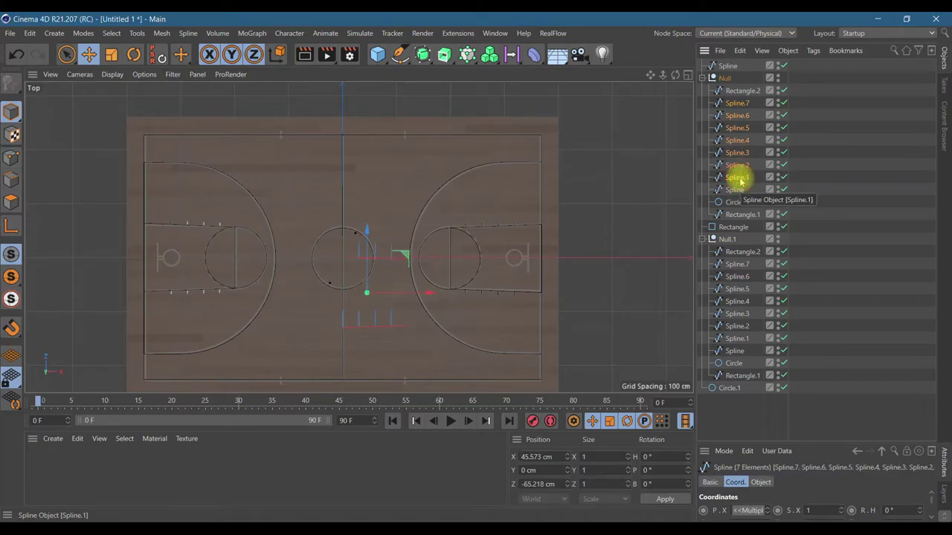
ctrl+click(736, 264)
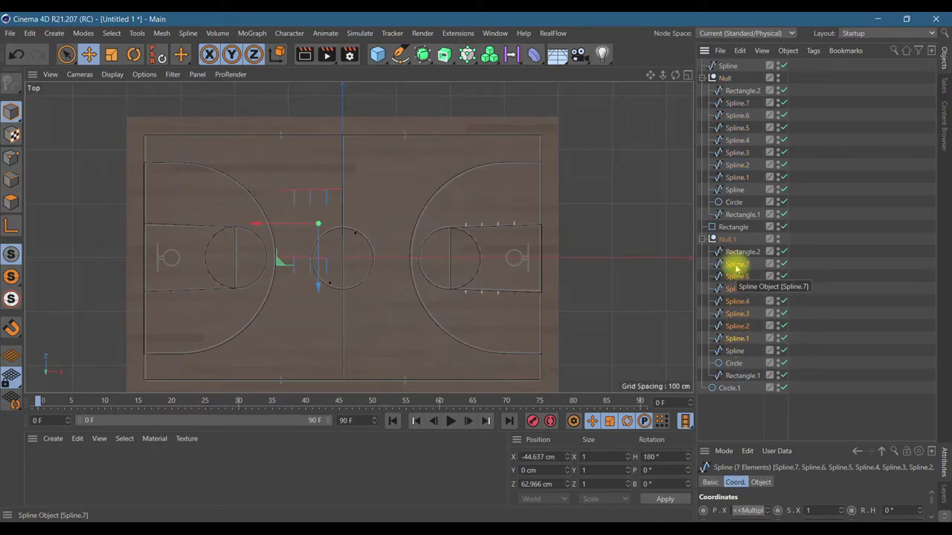
drag(733, 265, 724, 396)
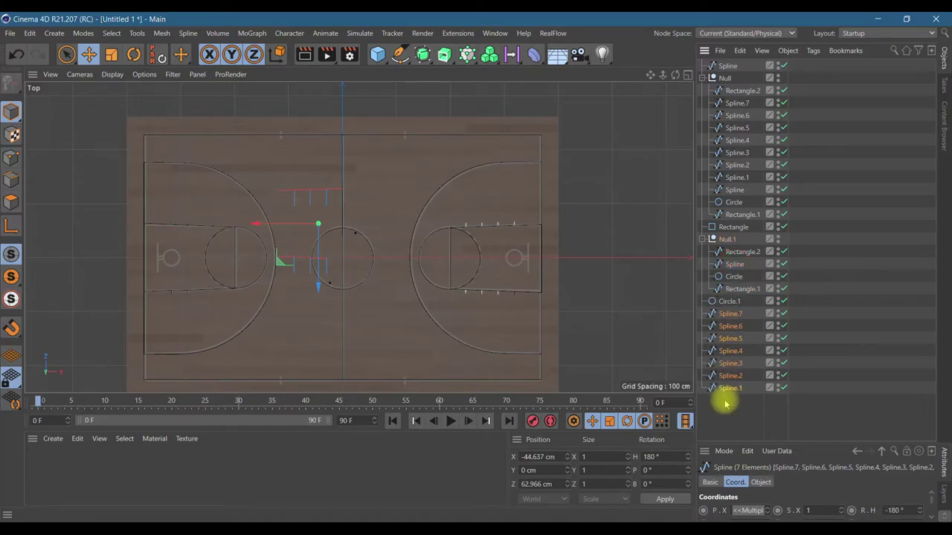
click(735, 103)
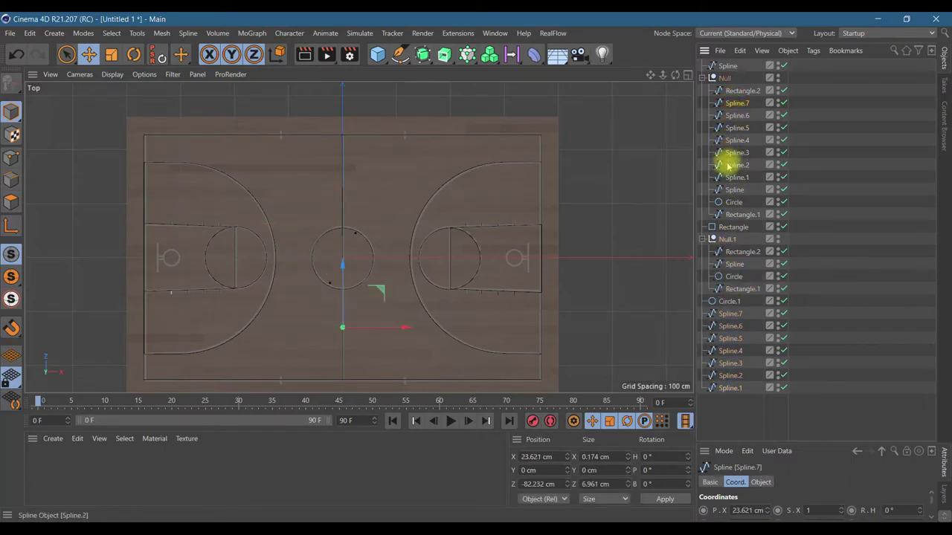
shift+click(733, 177)
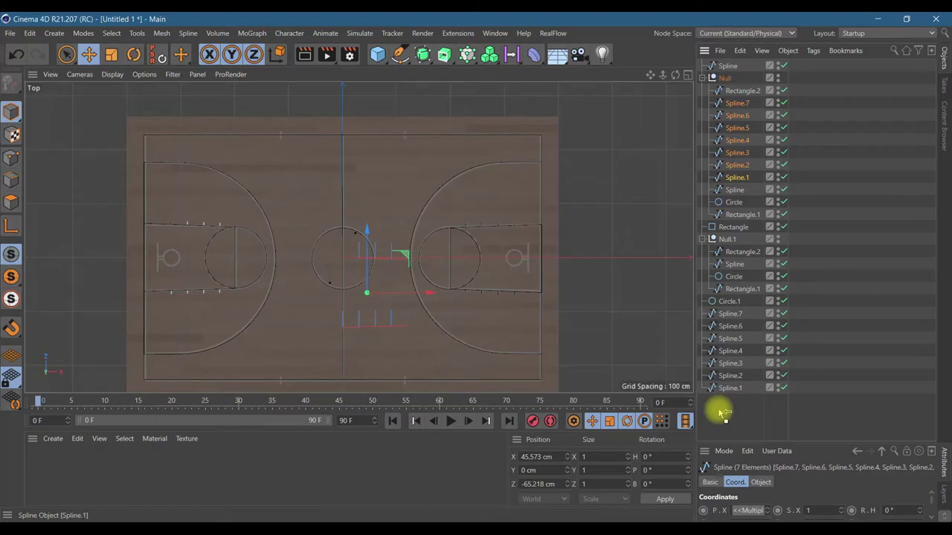
drag(723, 413, 719, 408)
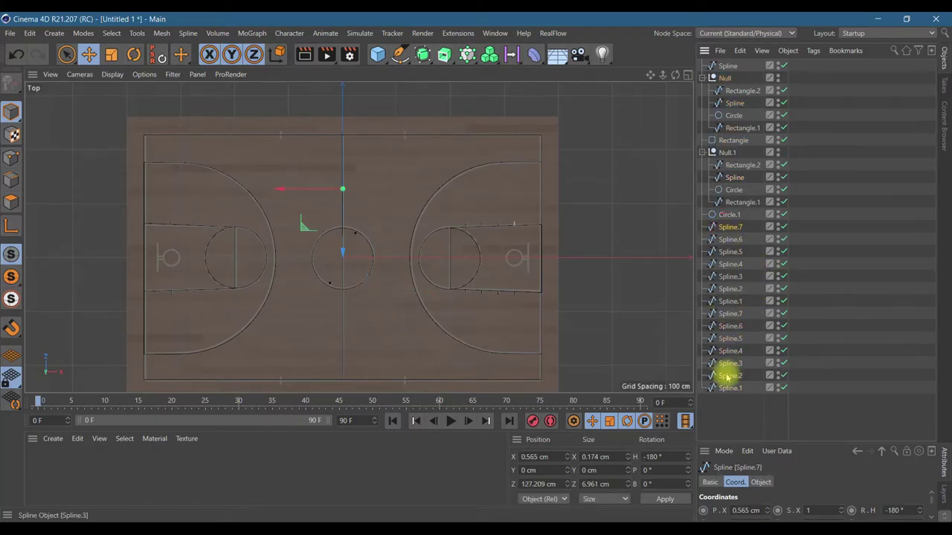
right_click(723, 388)
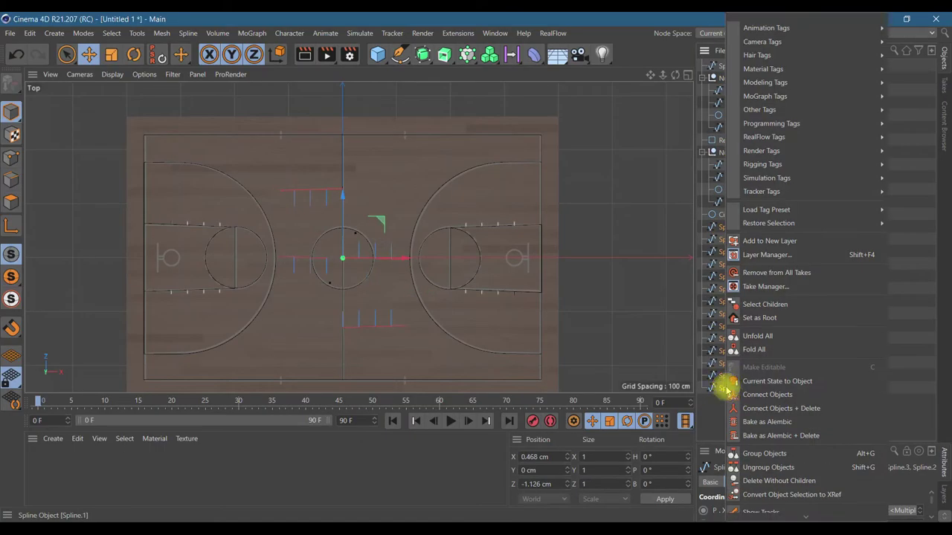
click(754, 452)
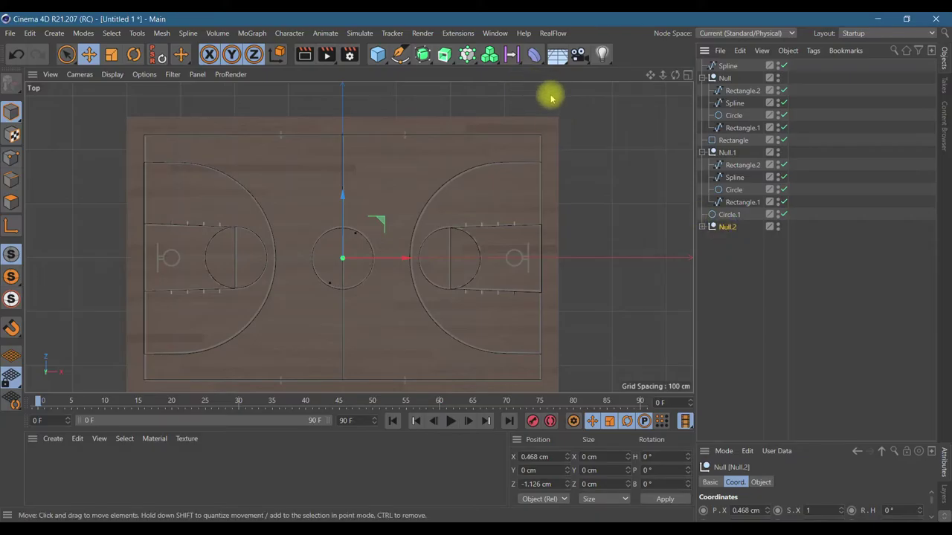
- Put Null.2 inside a new Connect object and wrap the Connect in a Sweep
click(727, 227)
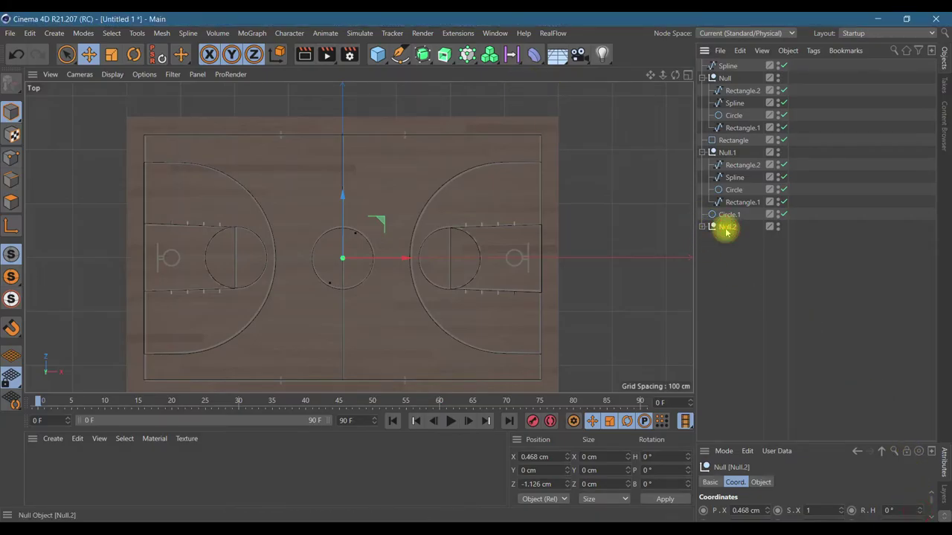
click(427, 61)
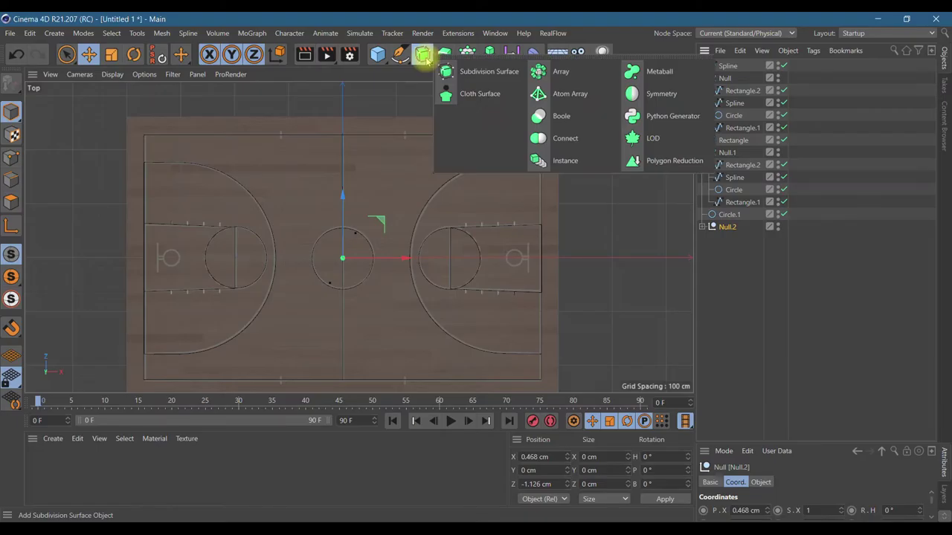
click(550, 138)
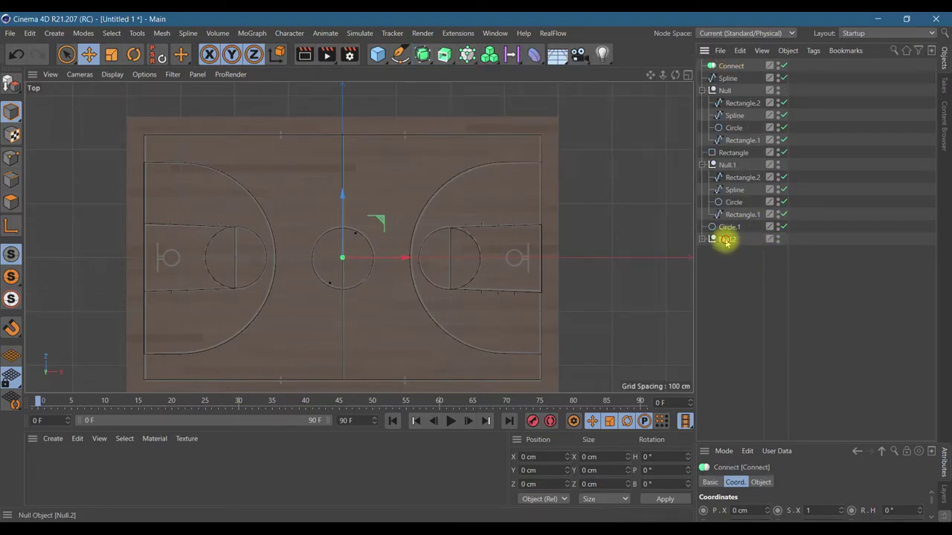
drag(727, 239, 730, 67)
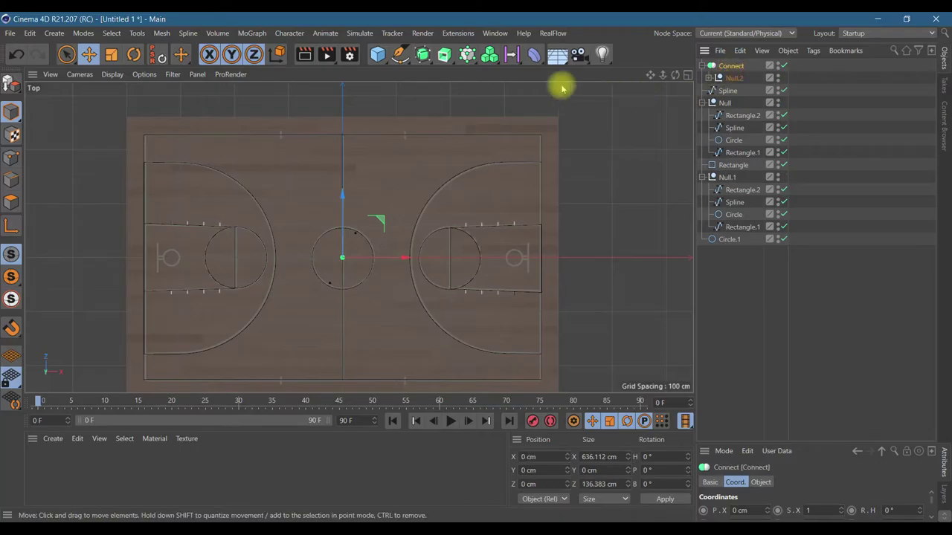
click(443, 58)
alt+click(484, 124)
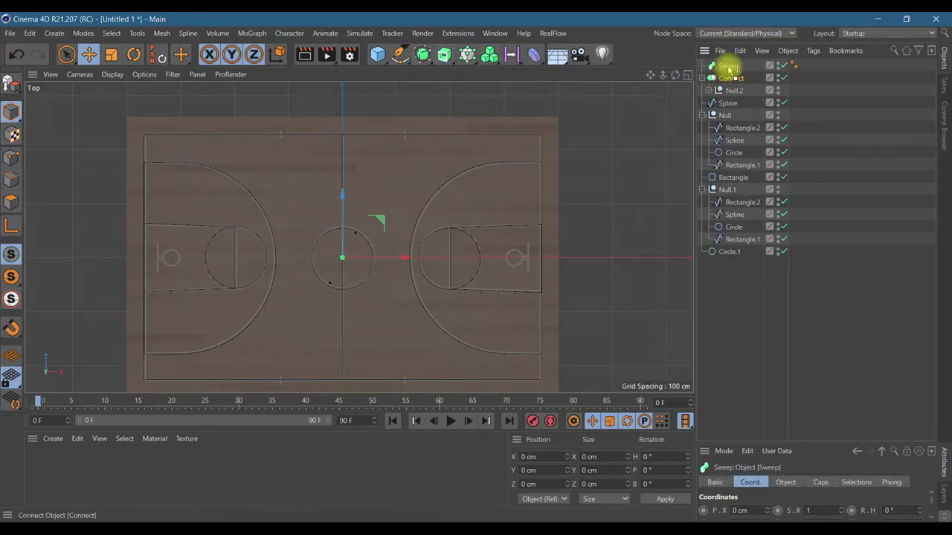
click(731, 78)
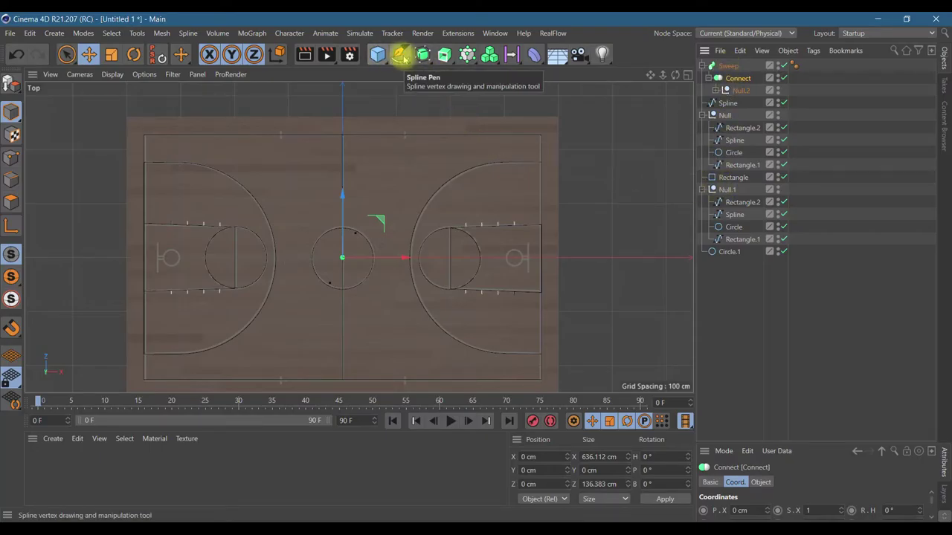
- Move the remaining Spline from Null and from Null.1 into the Null.2 group
click(401, 54)
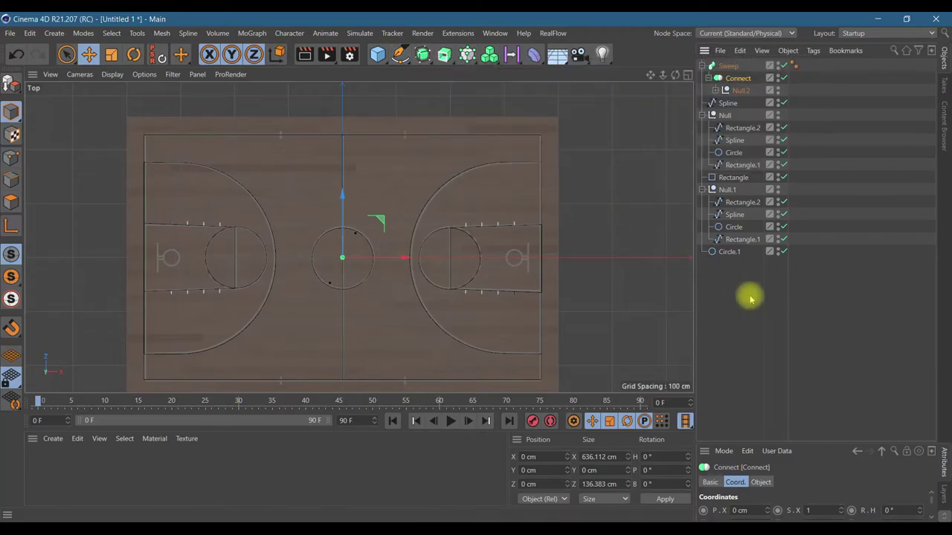
click(740, 90)
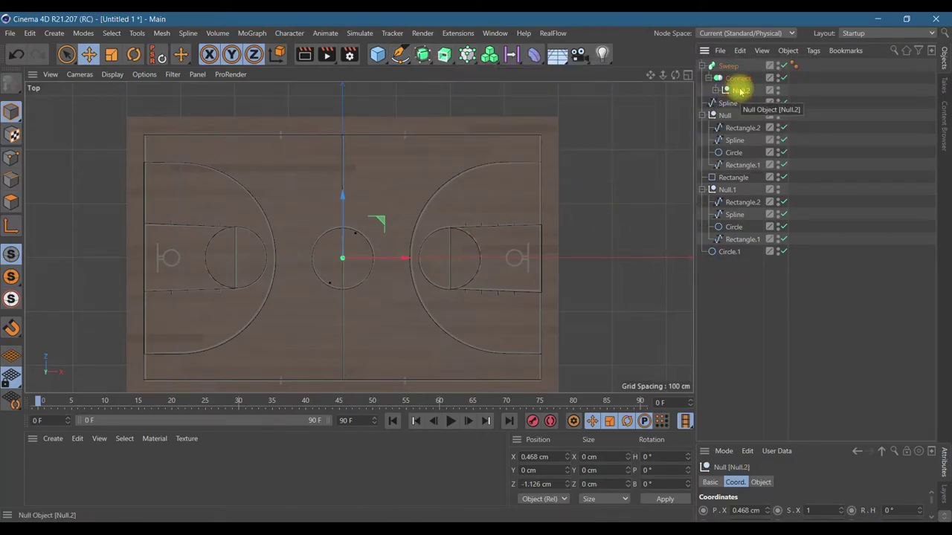
click(715, 90)
click(736, 315)
drag(737, 315, 734, 272)
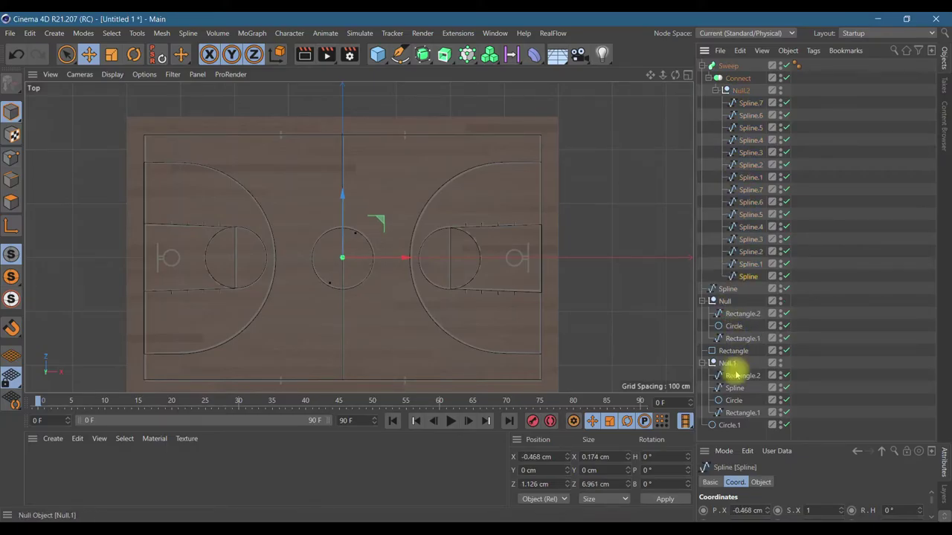
drag(734, 389, 728, 283)
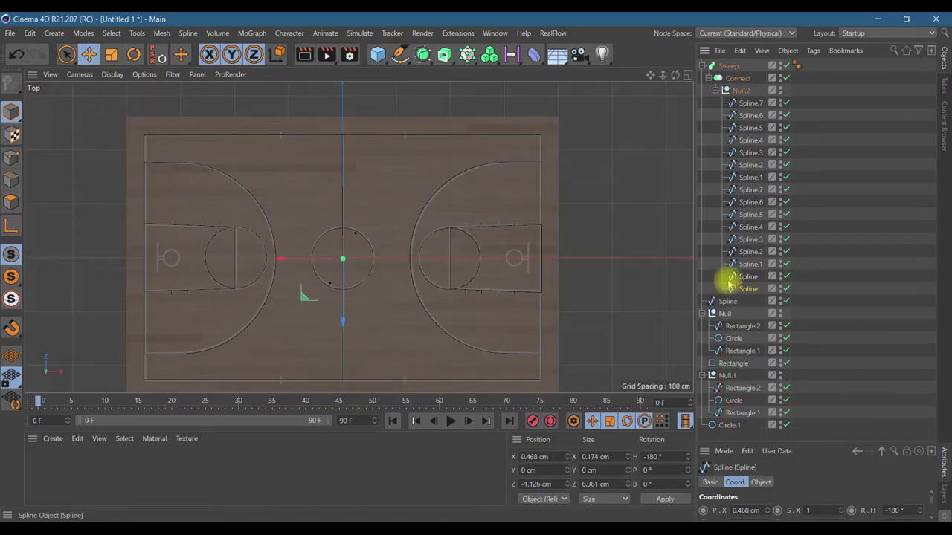
click(706, 79)
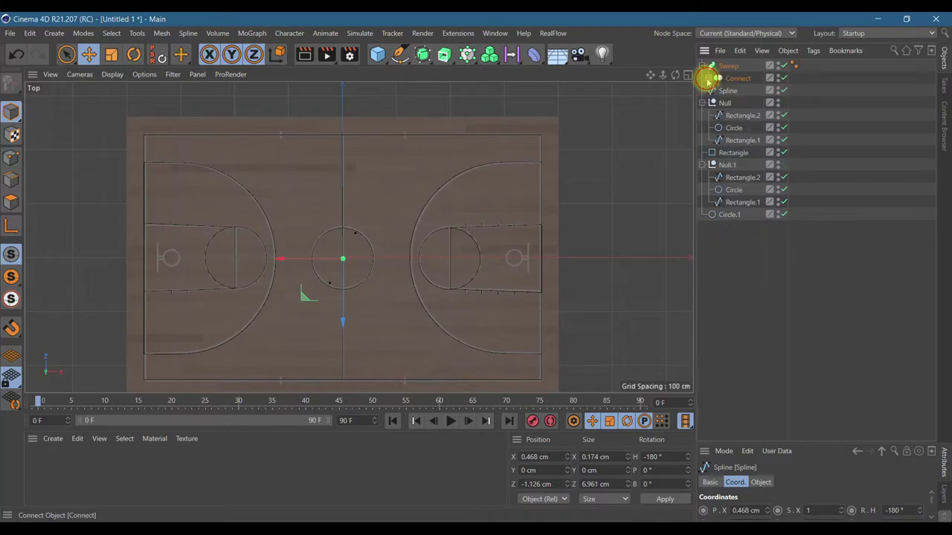
click(400, 54)
- Add an XY-plane Rectangle 0 cm wide and 4 cm high as the Sweep profile, then show four viewports
click(530, 159)
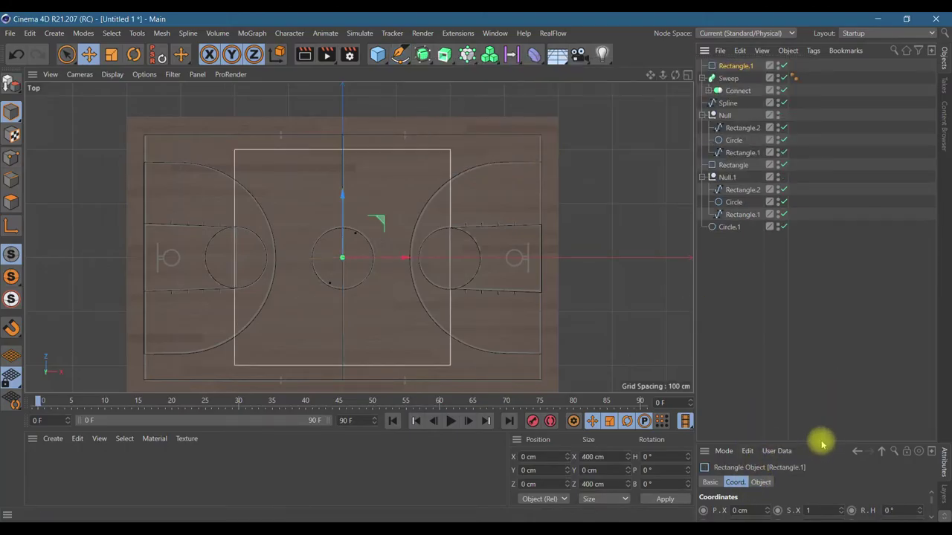
drag(819, 444, 818, 227)
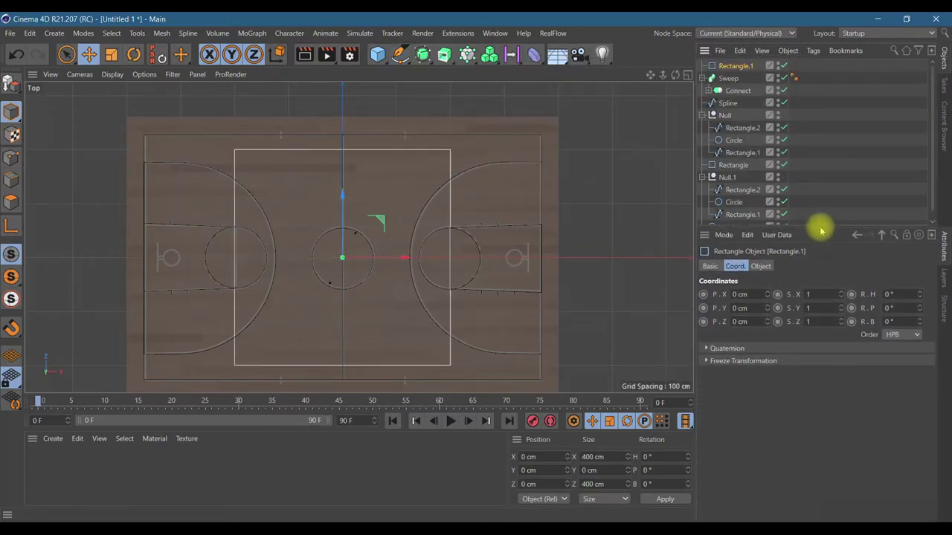
click(760, 266)
click(785, 347)
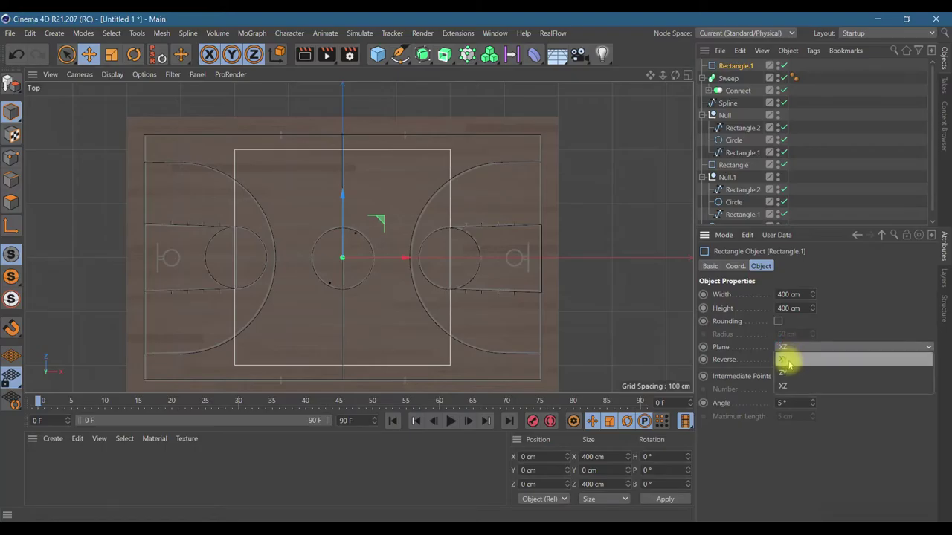
click(789, 361)
drag(788, 294, 770, 300)
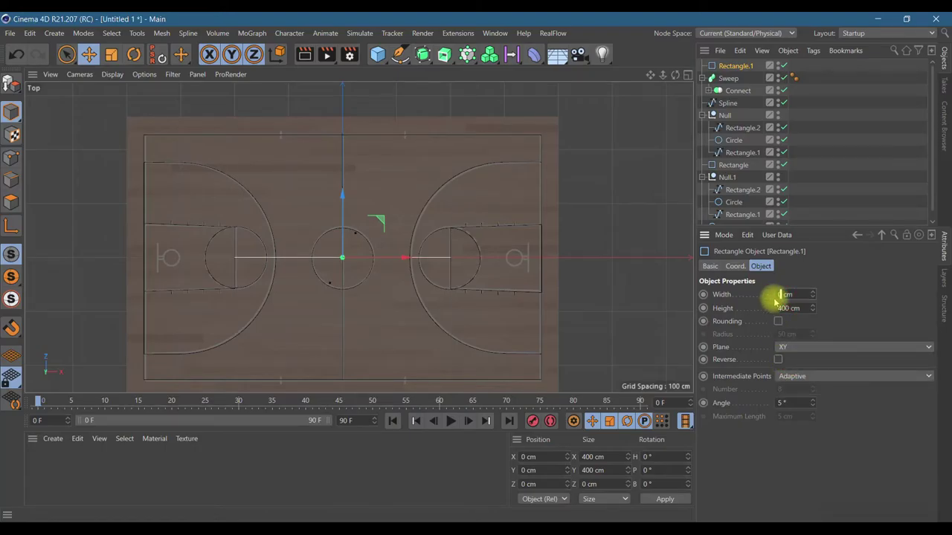
drag(789, 310, 758, 310)
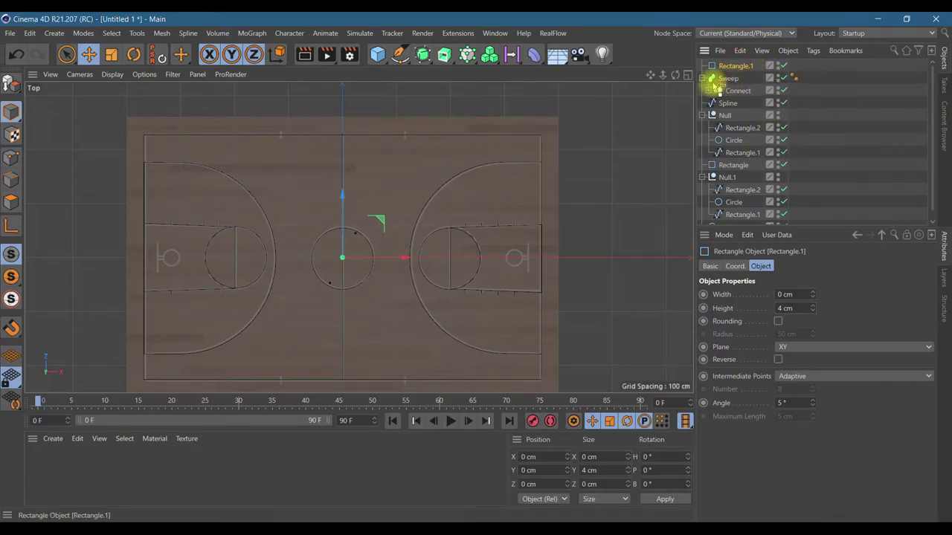
drag(710, 84, 711, 81)
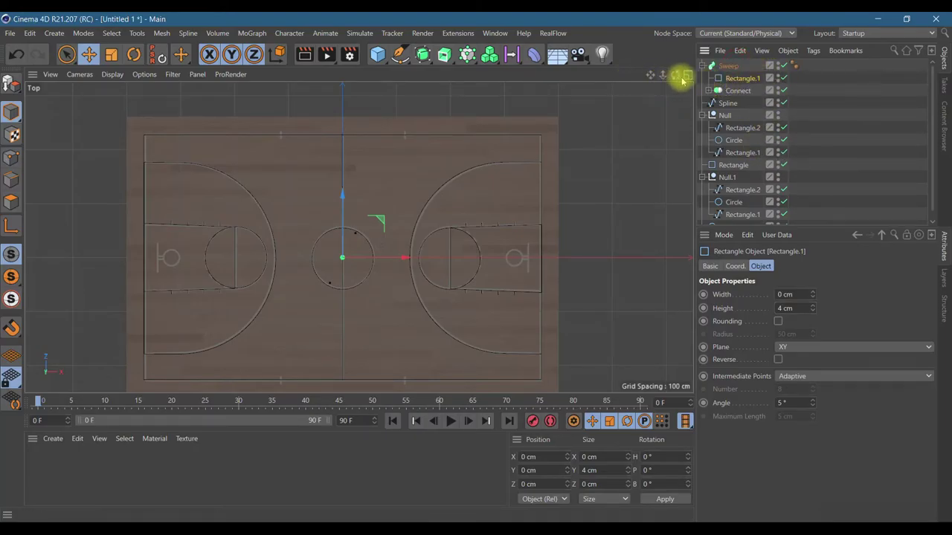
click(688, 75)
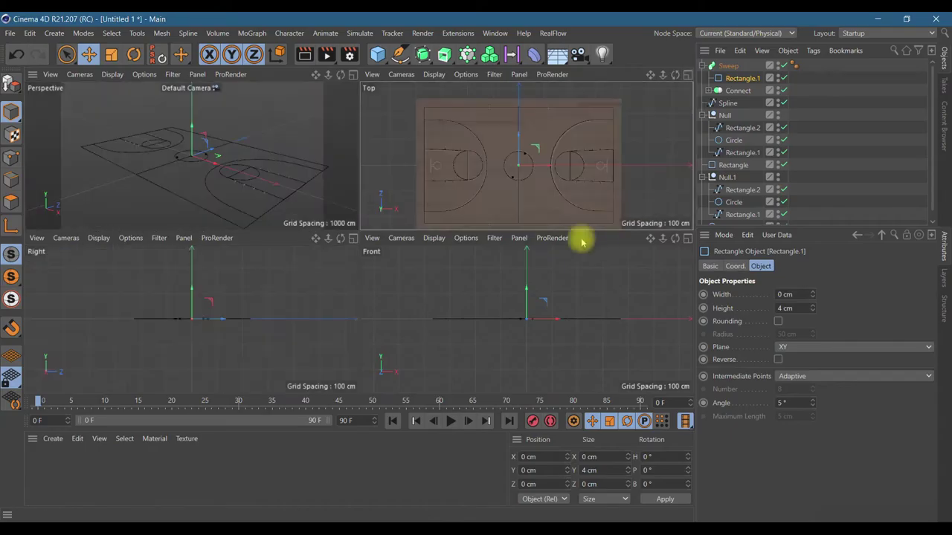
- Set the Sweep's Rectangle.1 profile width to 4 cm and its plane to ZY
click(351, 75)
drag(675, 75, 715, 87)
scroll(510, 269, up, 5)
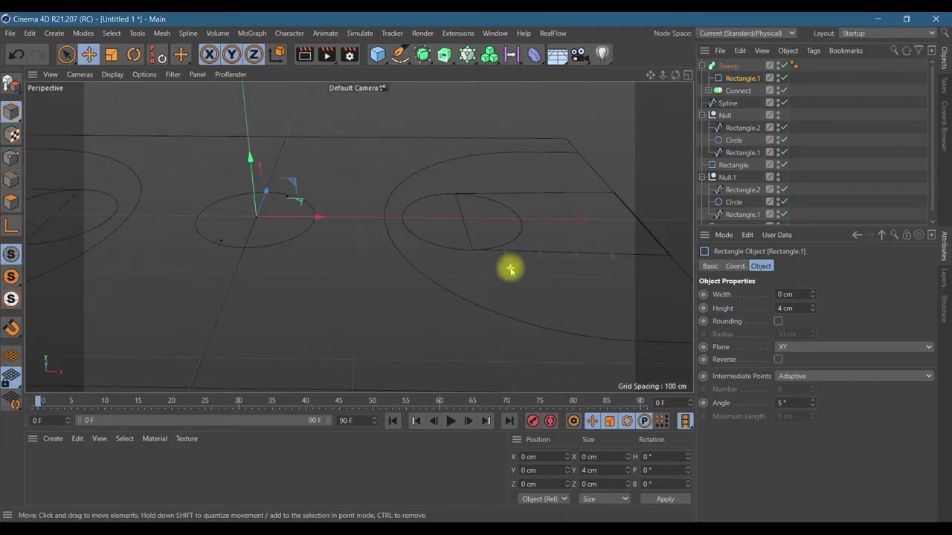
scroll(510, 270, up, 8)
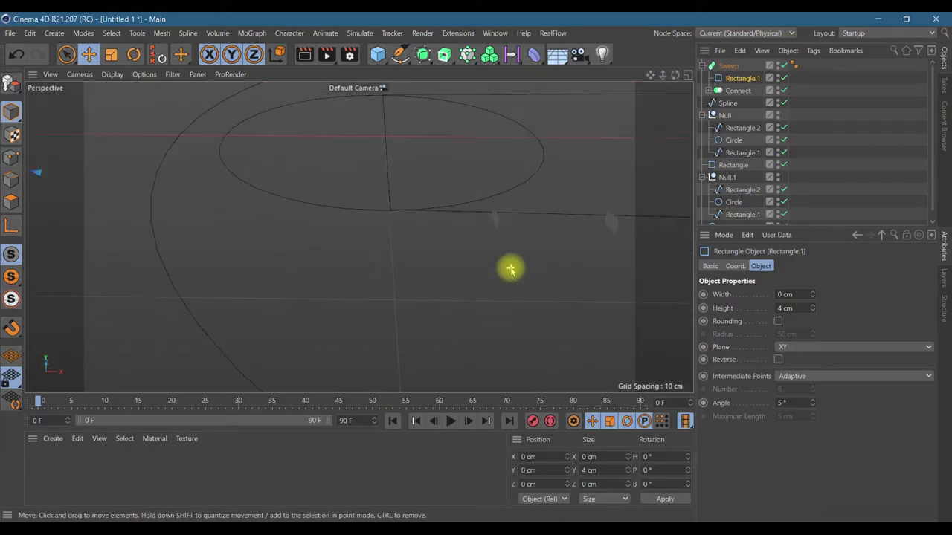
scroll(510, 270, down, 8)
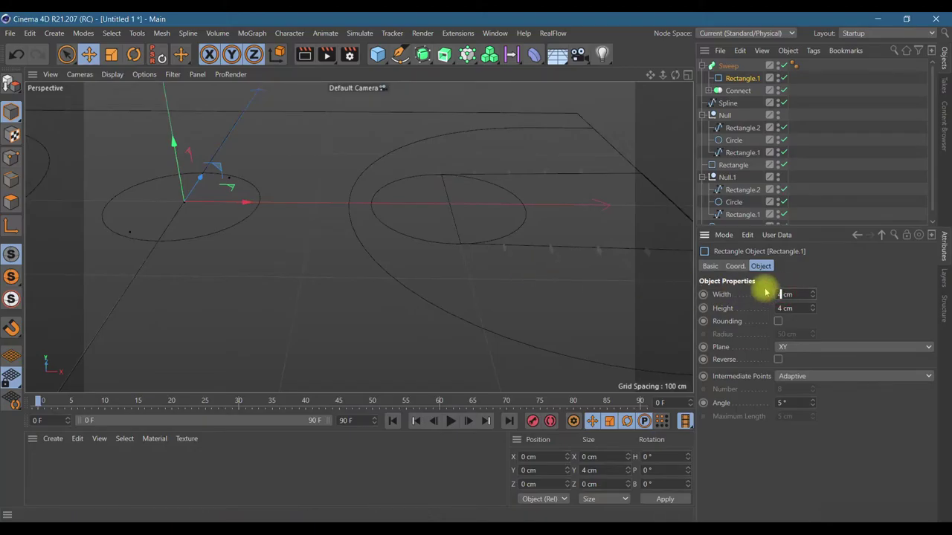
text(4)
click(867, 292)
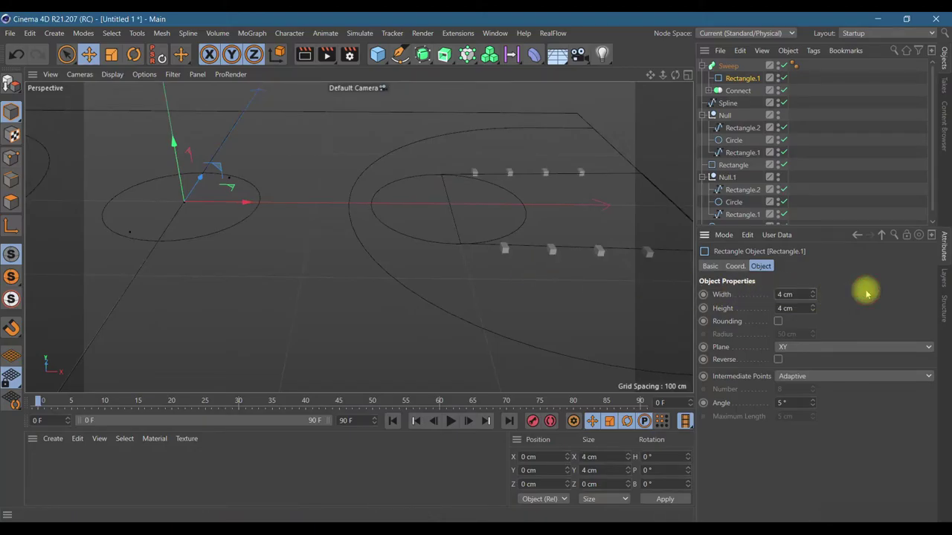
scroll(417, 296, down, 2)
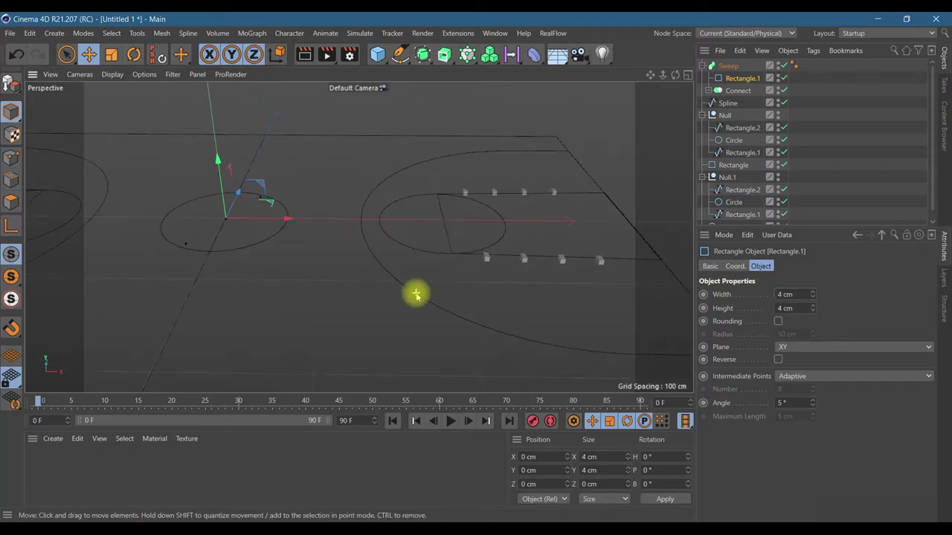
scroll(416, 297, down, 3)
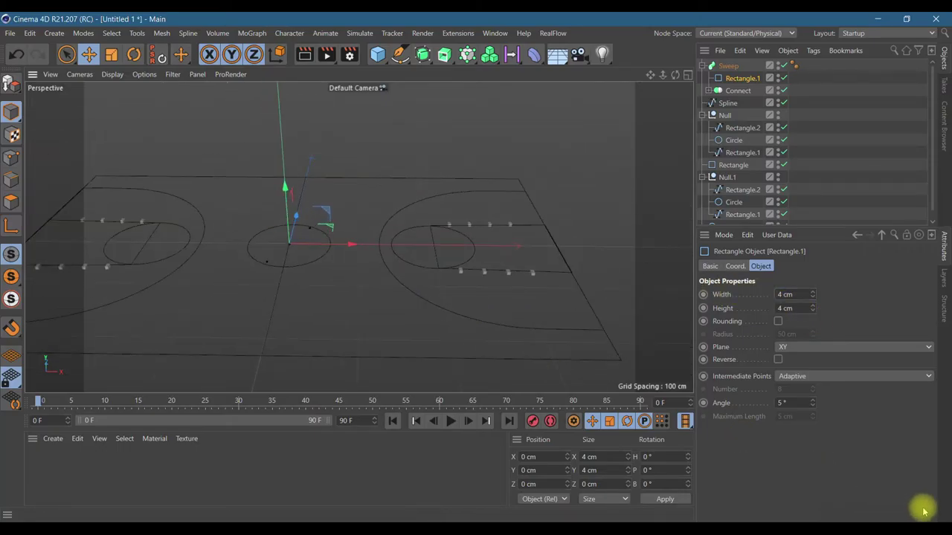
click(793, 348)
click(789, 374)
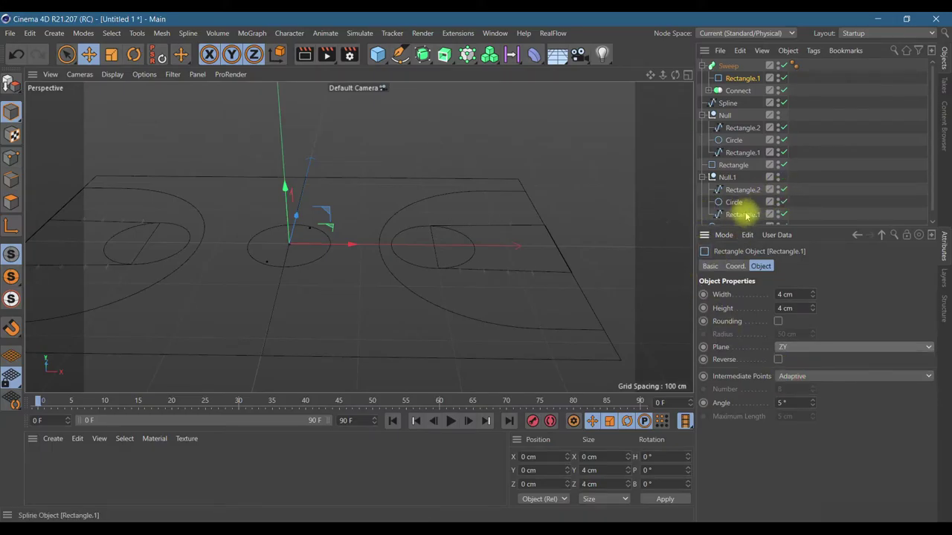
scroll(931, 194, down, 1)
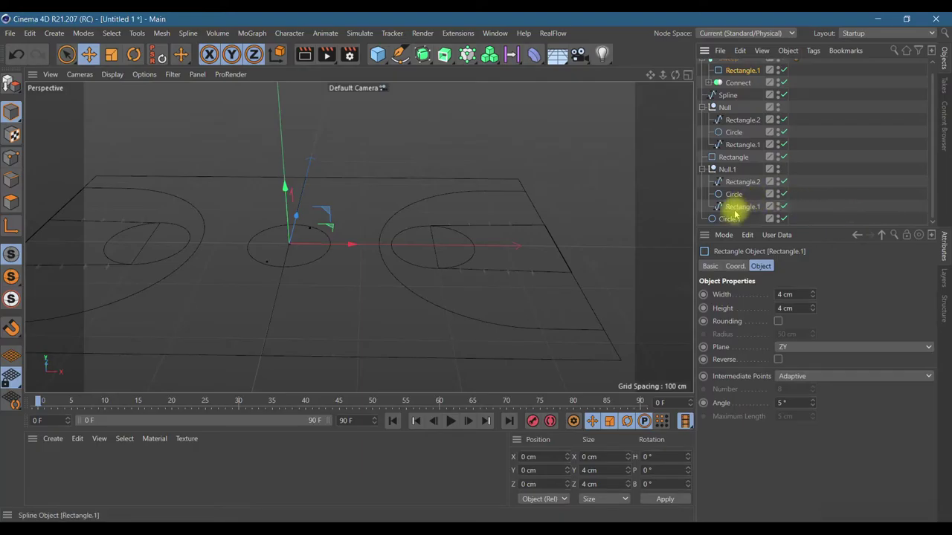
- Move the hoop-support Spline into the Connect group
click(747, 121)
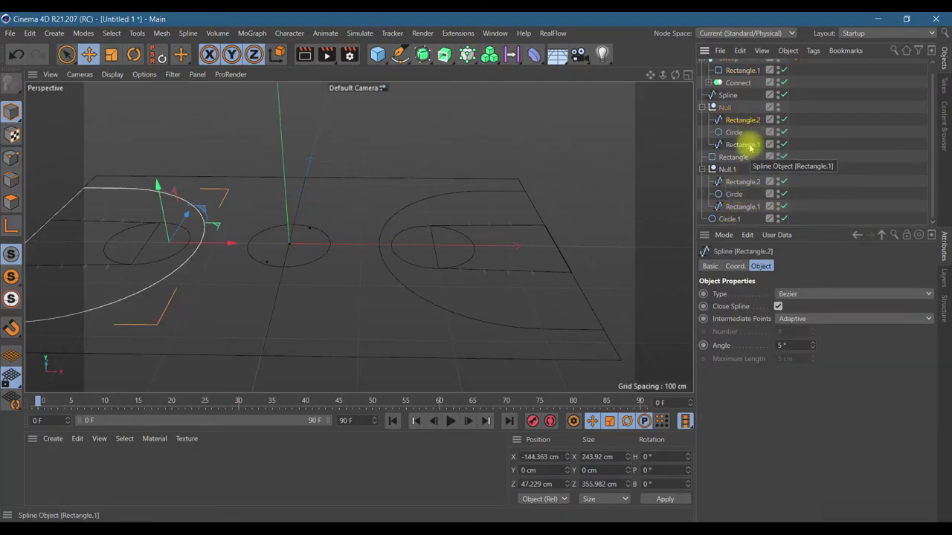
click(726, 97)
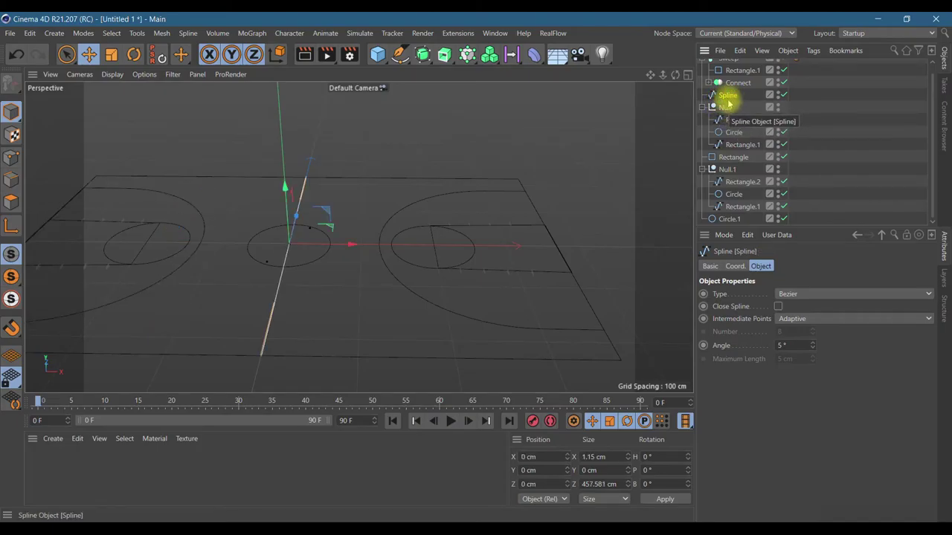
mouse_move(727, 97)
mouse_down()
mouse_move(735, 93)
mouse_move(719, 94)
mouse_up()
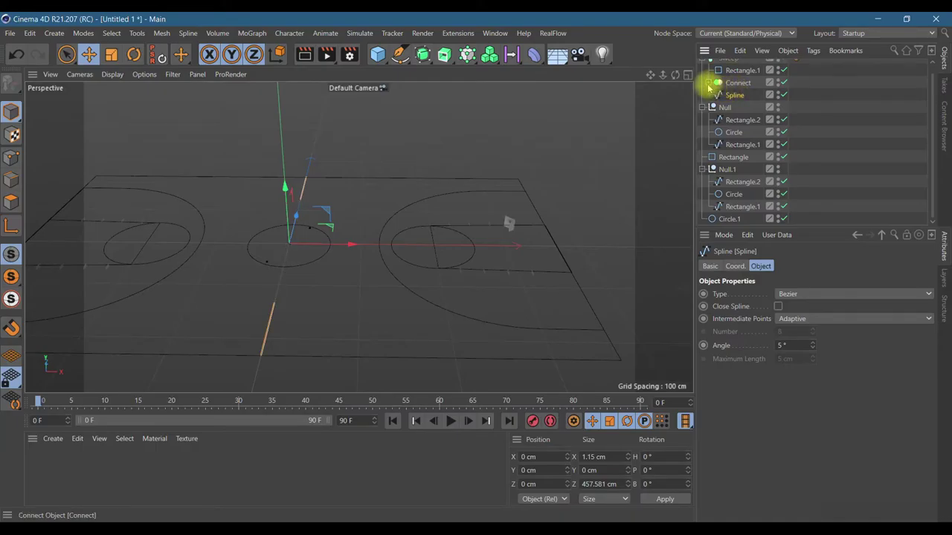
scroll(266, 312, up, 5)
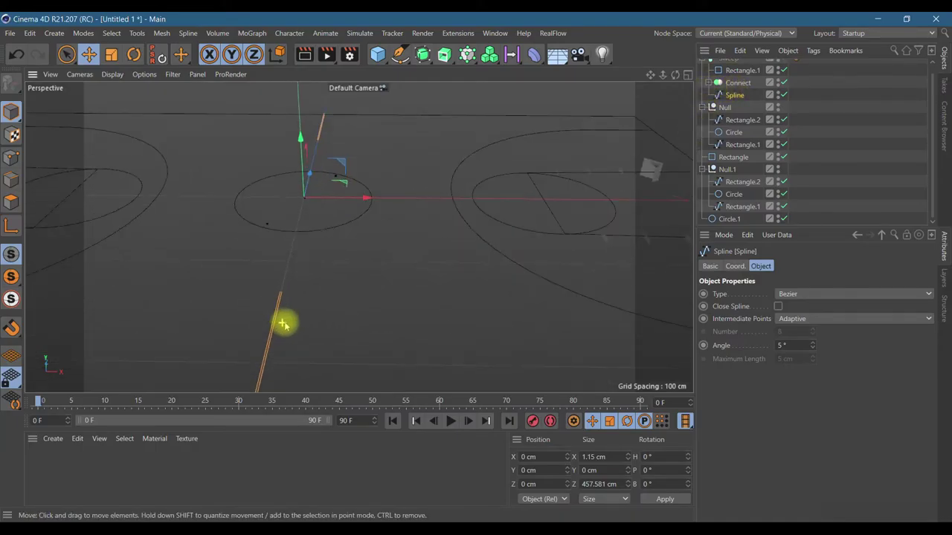
scroll(289, 305, up, 4)
scroll(289, 299, down, 2)
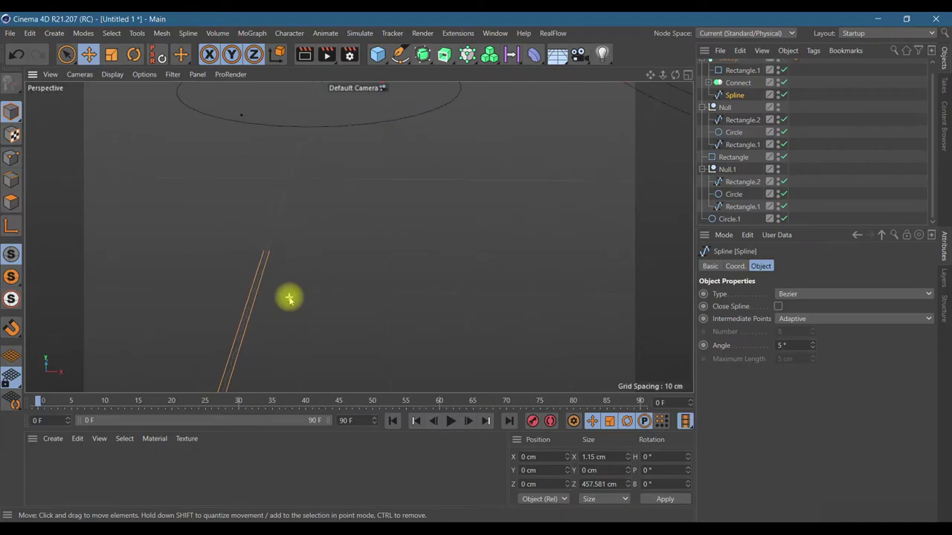
- Frame the last Spline under Connect, then add a second Sweep object, Sweep.1
click(708, 82)
scroll(772, 128, down, 2)
scroll(771, 128, down, 3)
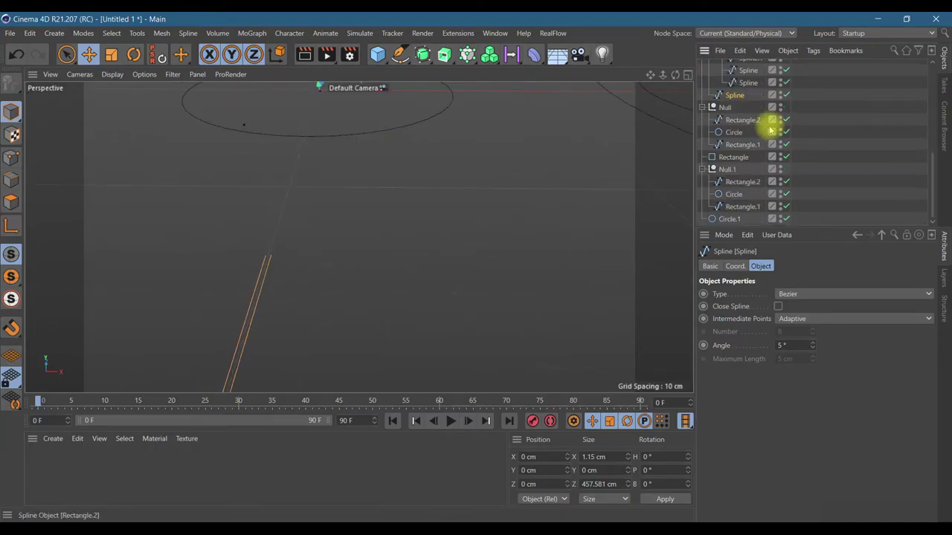
click(744, 94)
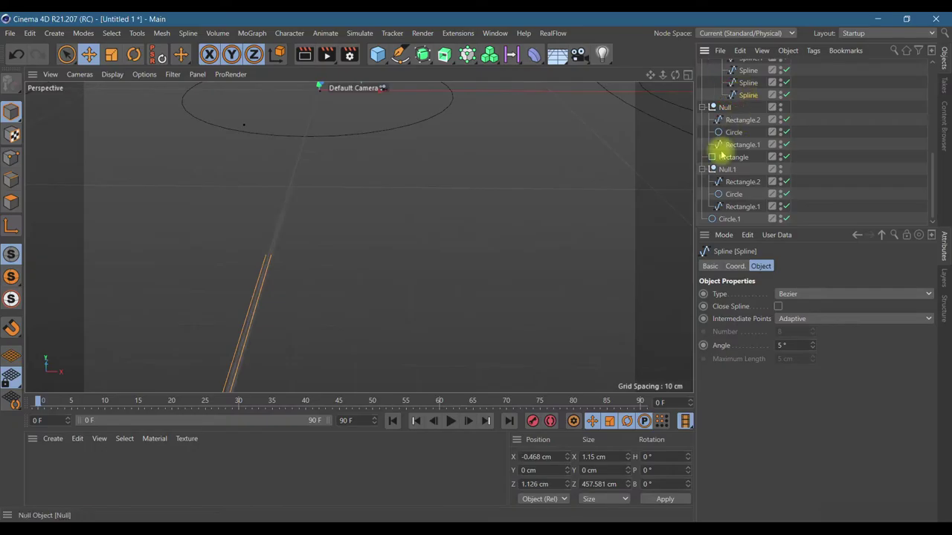
key(o)
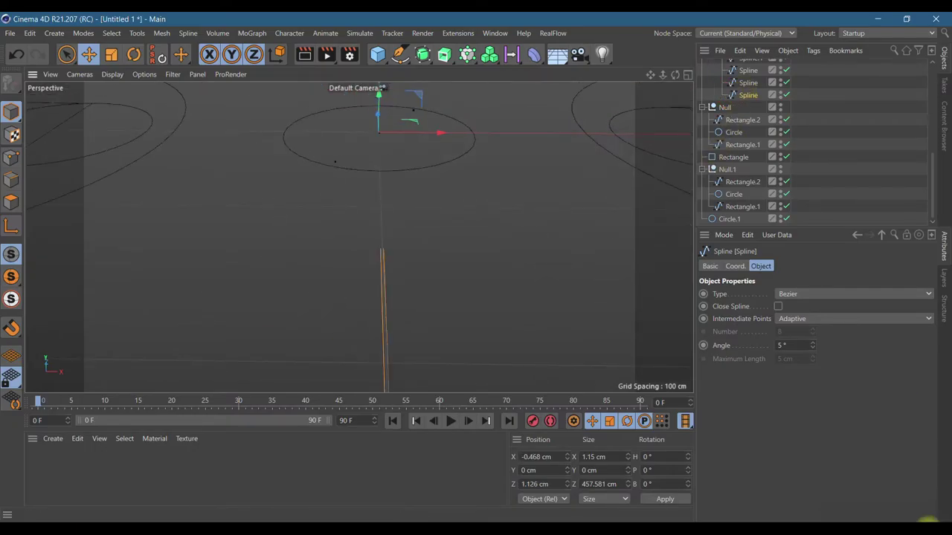
click(920, 513)
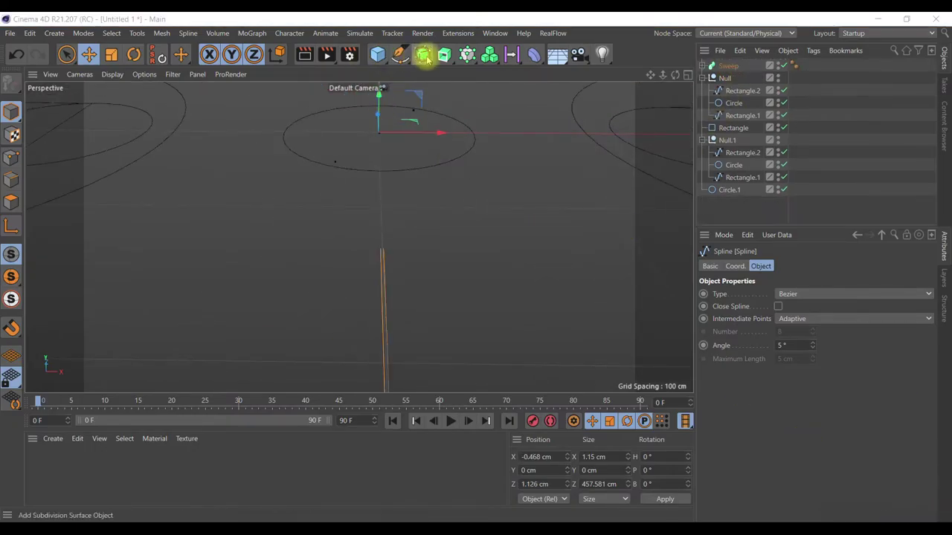
drag(444, 55, 491, 140)
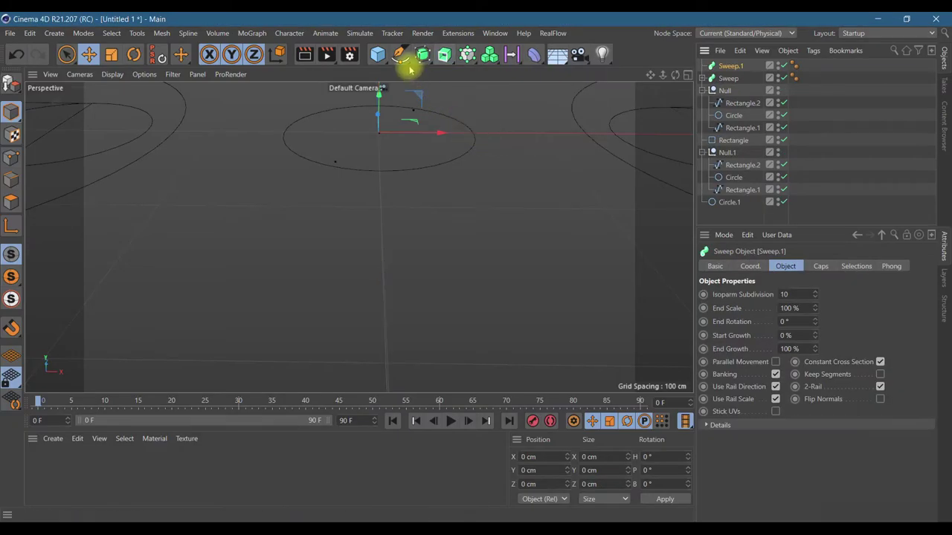
- Add a 0 cm × 4 cm ZY Rectangle.1 as Sweep.1's profile, with the Circle as its path
drag(400, 54, 528, 162)
click(785, 293)
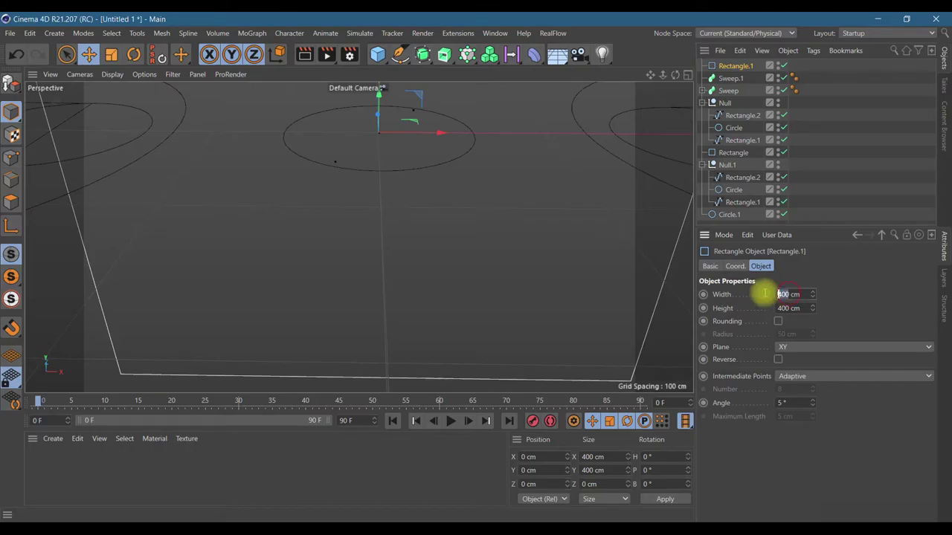
double_click(784, 308)
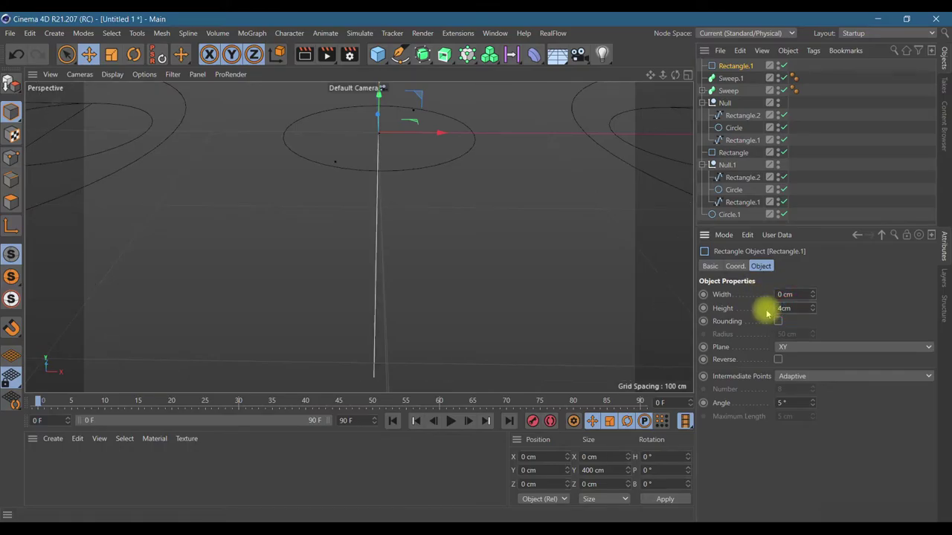
text(4)
click(786, 346)
click(789, 371)
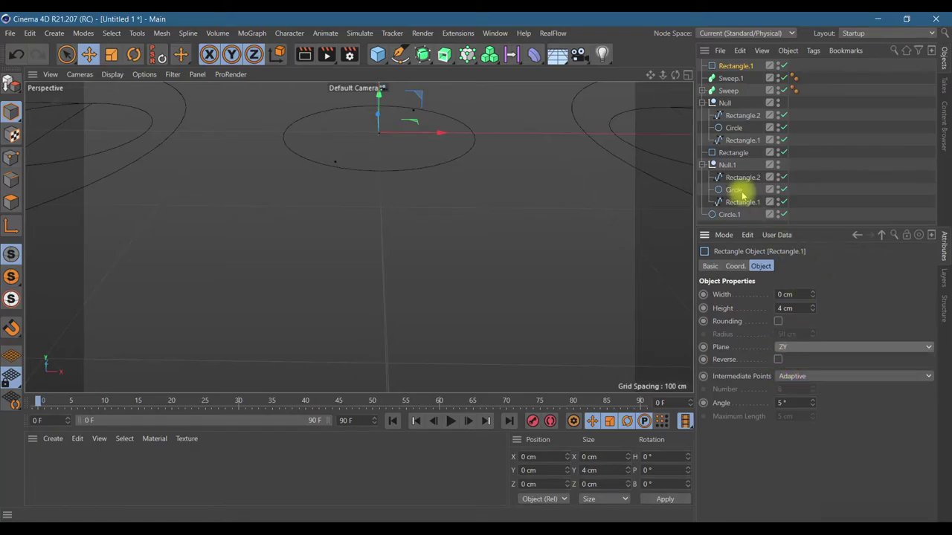
drag(730, 82, 726, 88)
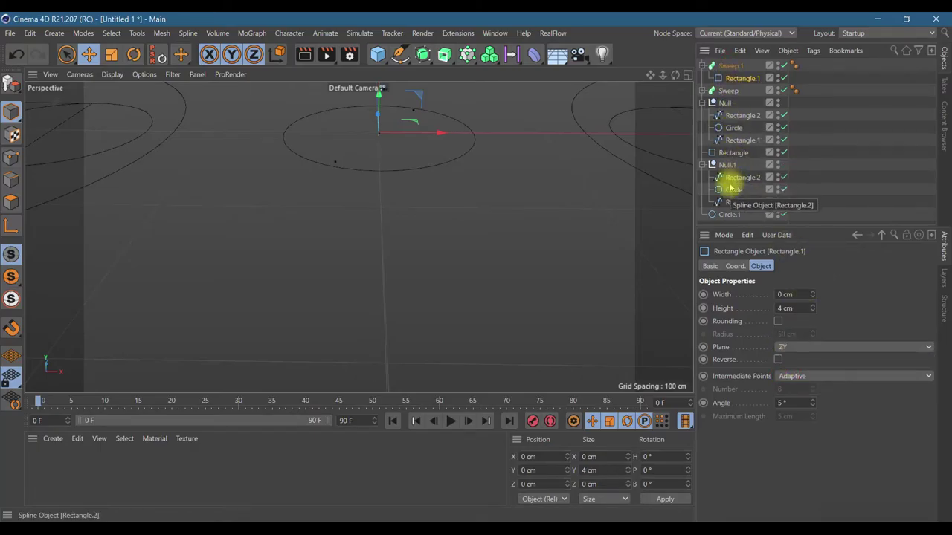
drag(735, 128, 719, 68)
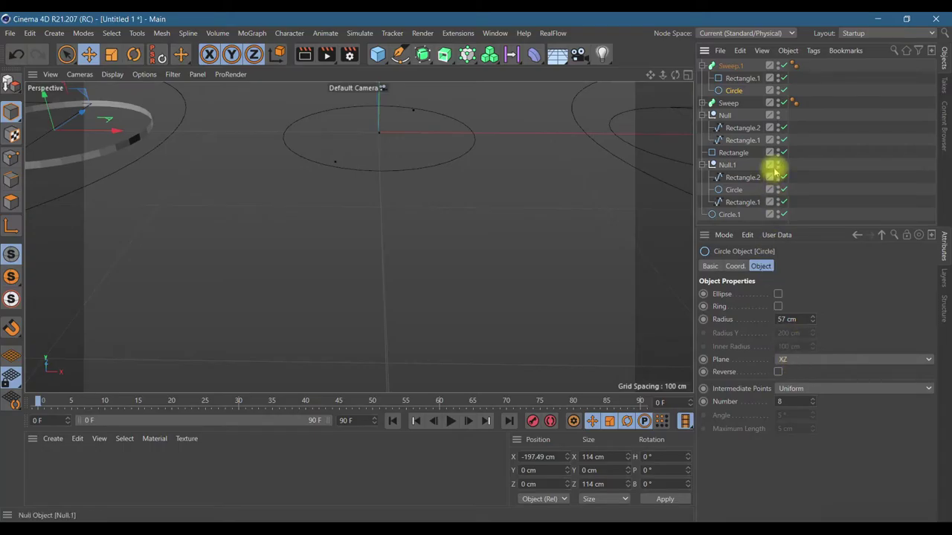
- Change Sweep.1's profile rectangle to 4 cm wide and 0 cm high
click(731, 78)
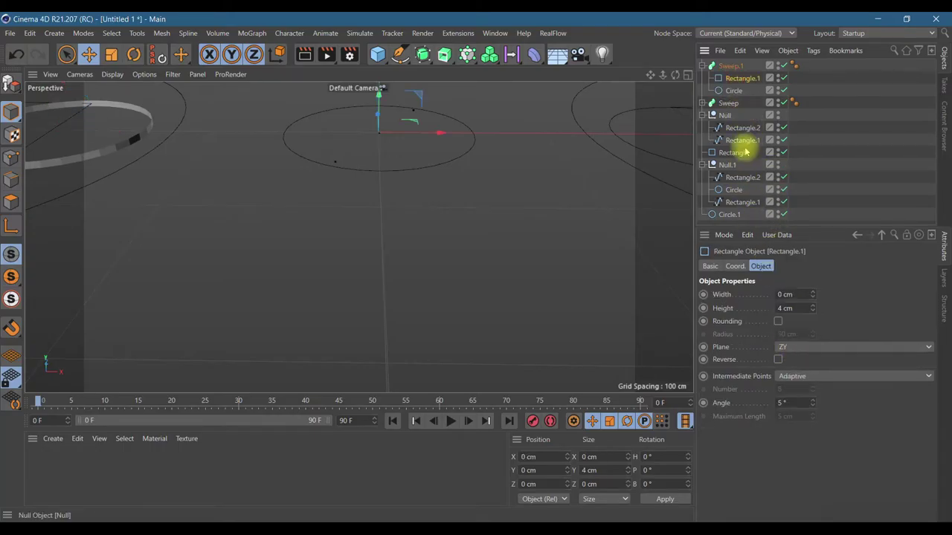
click(786, 294)
click(789, 308)
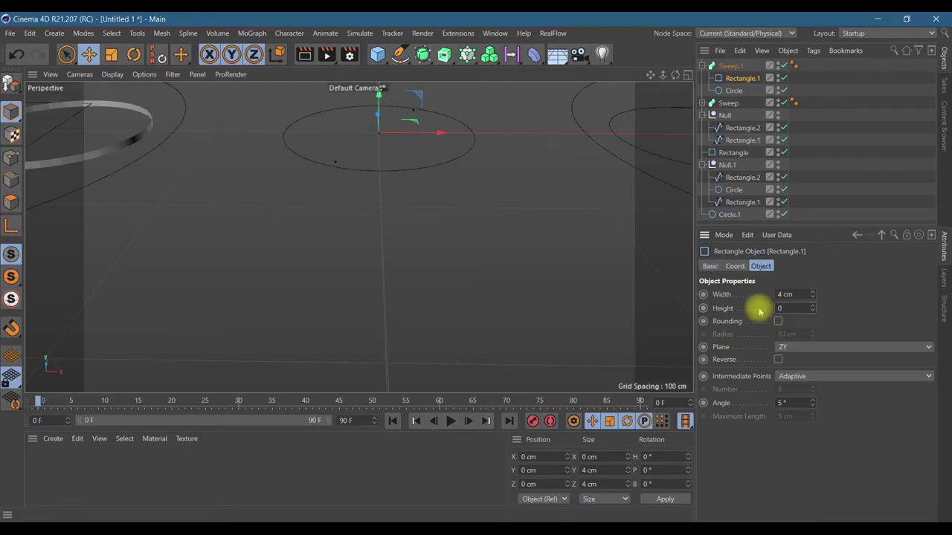
key(Return)
scroll(111, 161, up, 8)
scroll(157, 141, up, 6)
scroll(159, 142, down, 6)
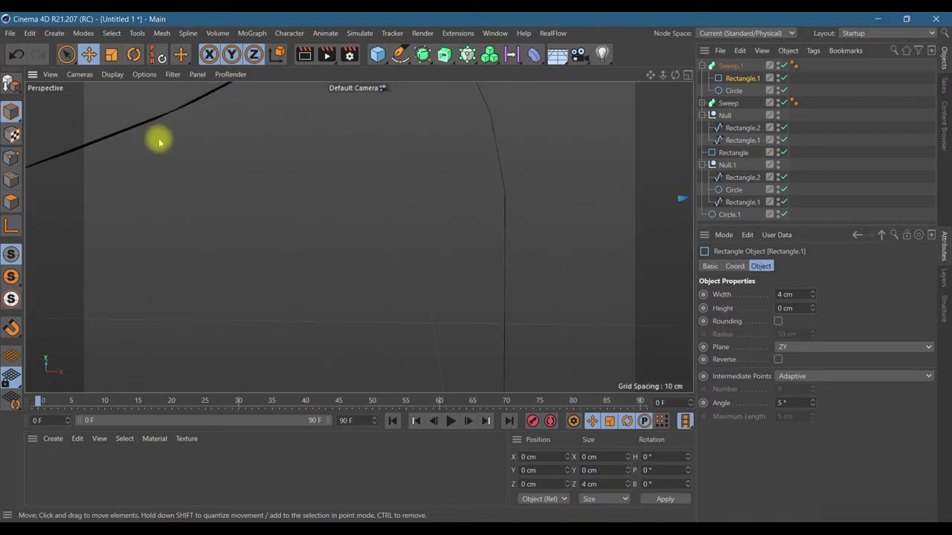
scroll(158, 141, down, 6)
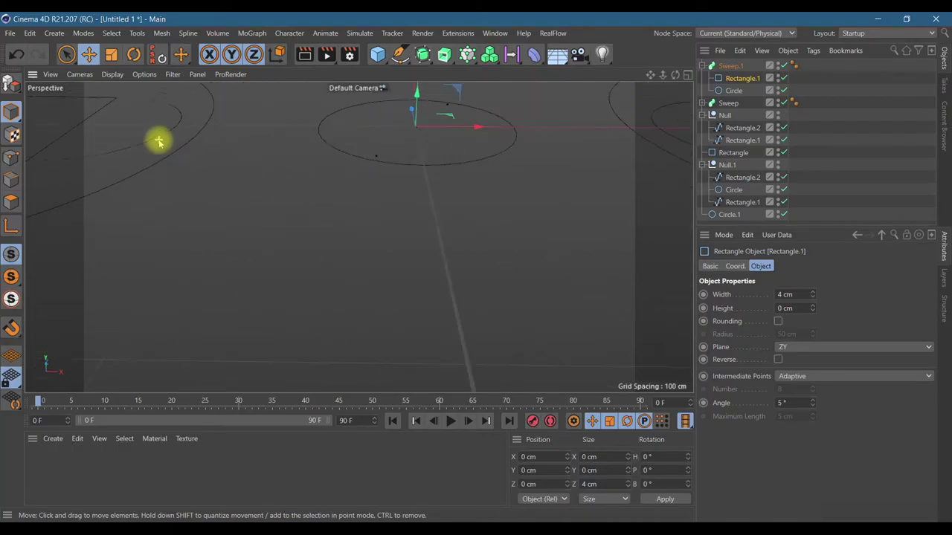
drag(652, 77, 408, 149)
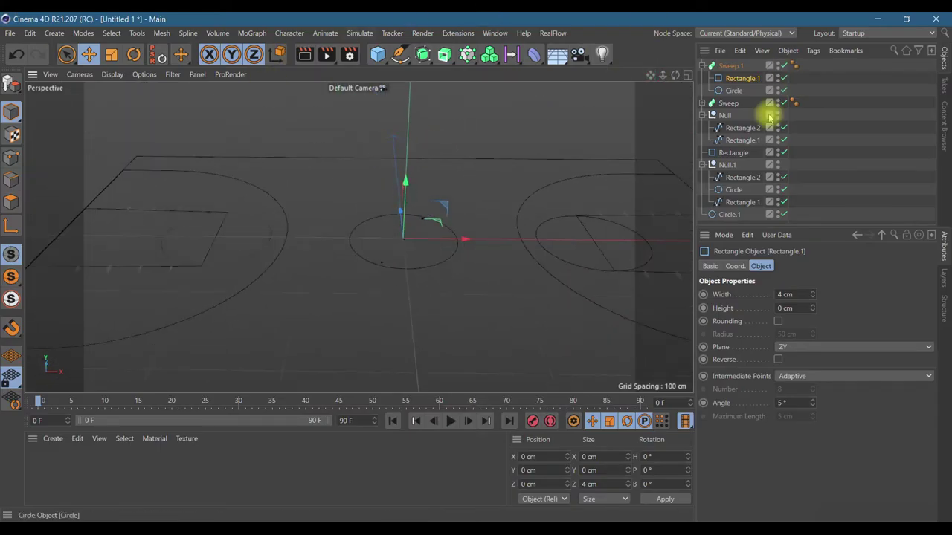
drag(659, 79, 565, 171)
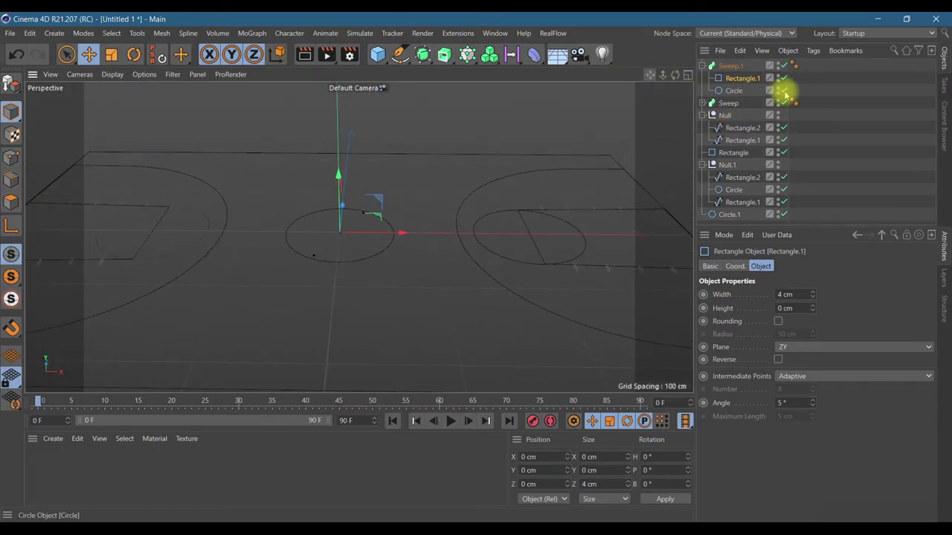
- Duplicate Sweep.1 as Sweep.2 and make the Circle spline its path
click(702, 67)
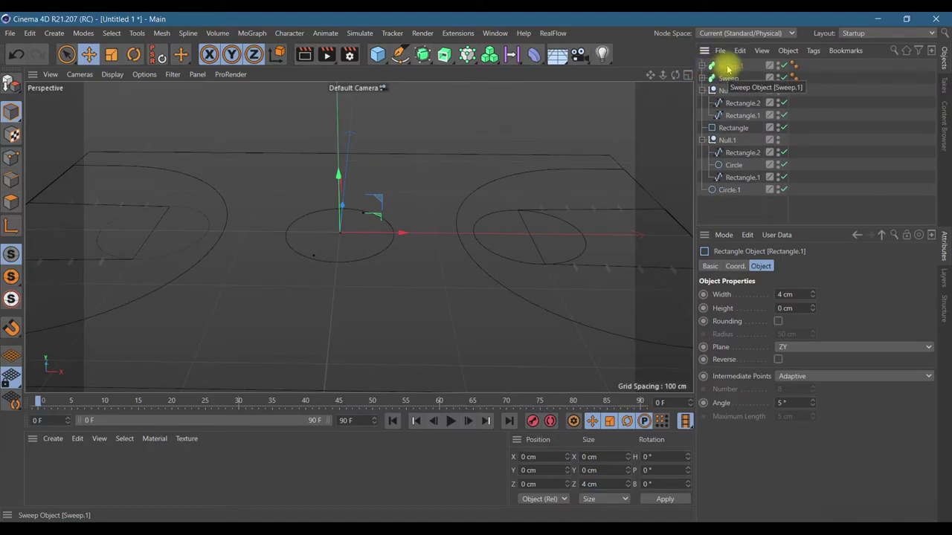
ctrl+drag(727, 66, 722, 71)
click(702, 78)
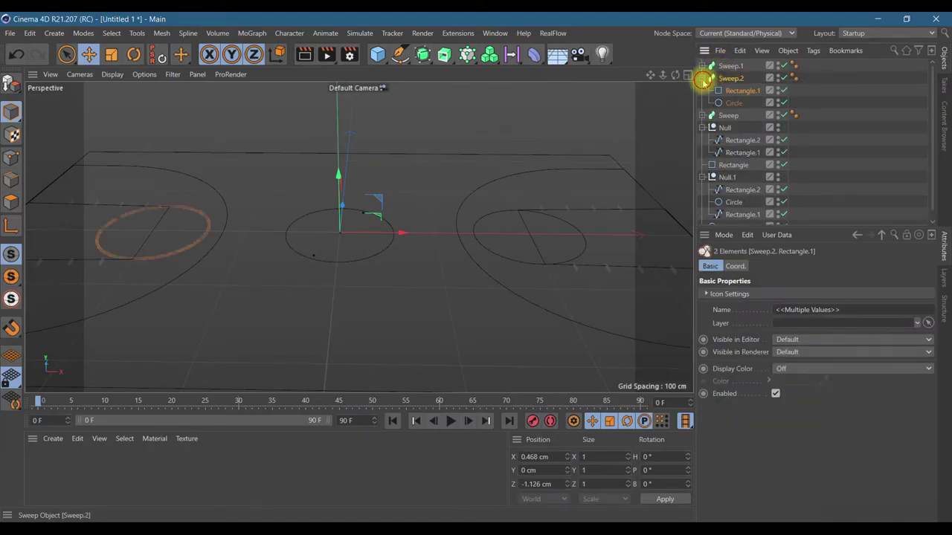
click(733, 103)
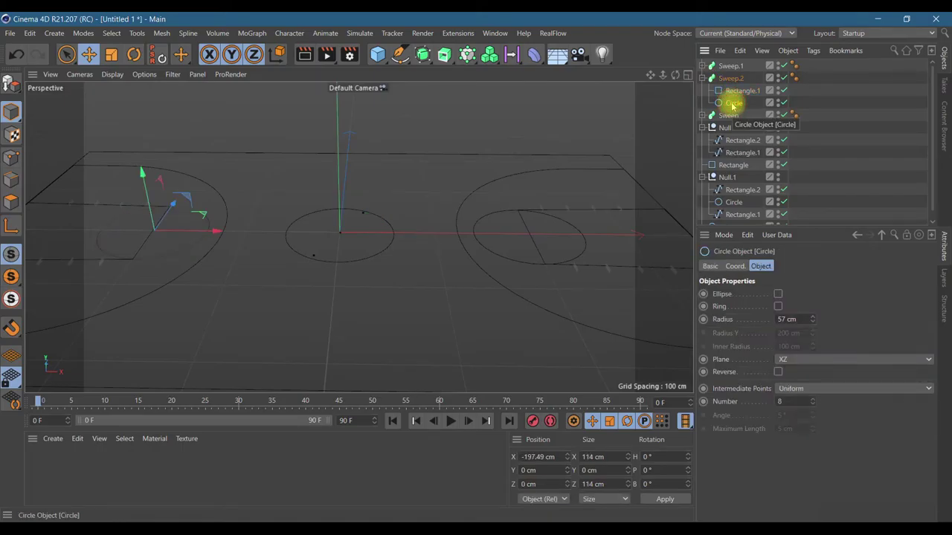
key(Delete)
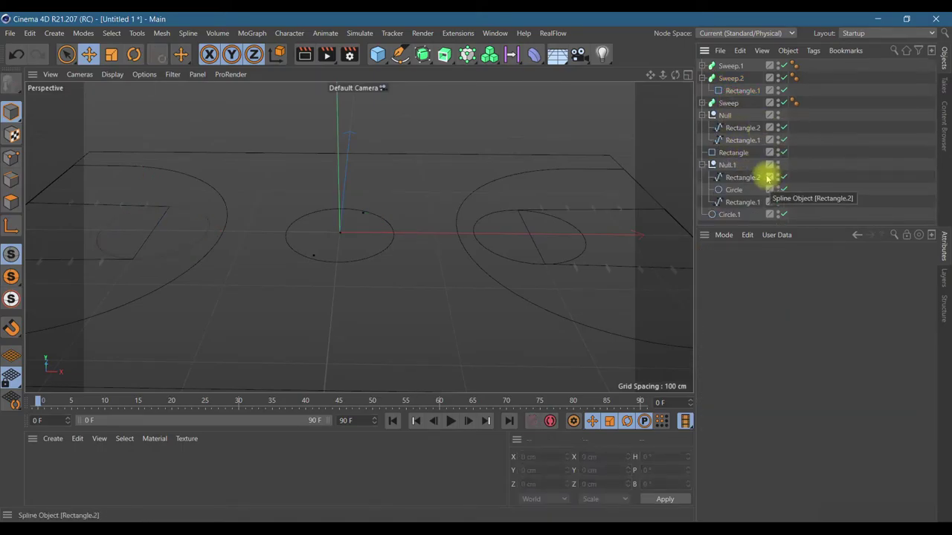
drag(732, 190, 716, 100)
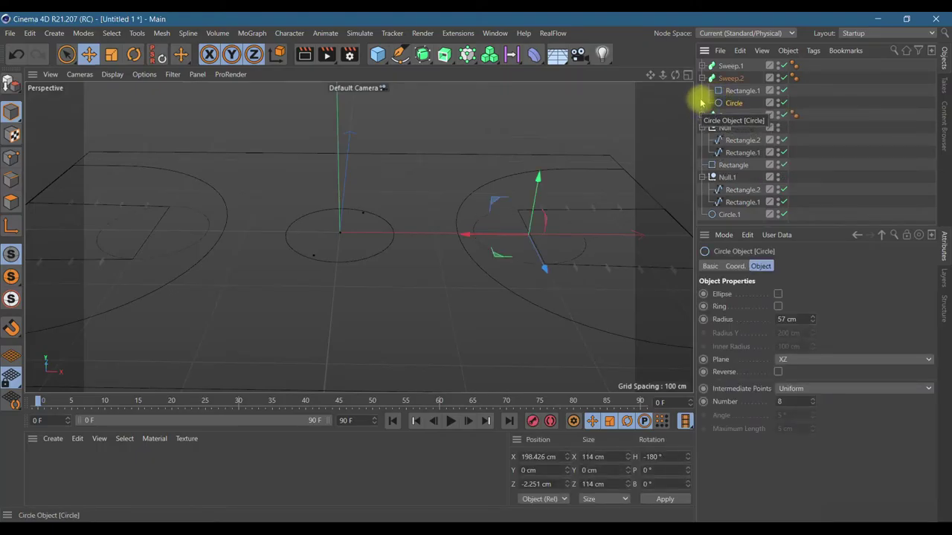
click(703, 78)
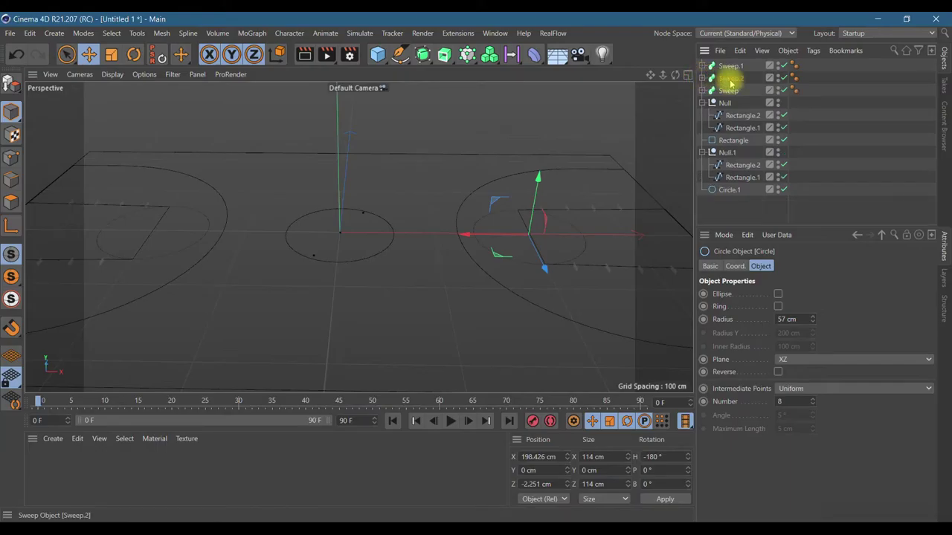
- Duplicate Sweep.2 as Sweep.3 and make Circle.1 its path
click(730, 79)
ctrl+drag(728, 87, 707, 91)
click(702, 90)
click(734, 115)
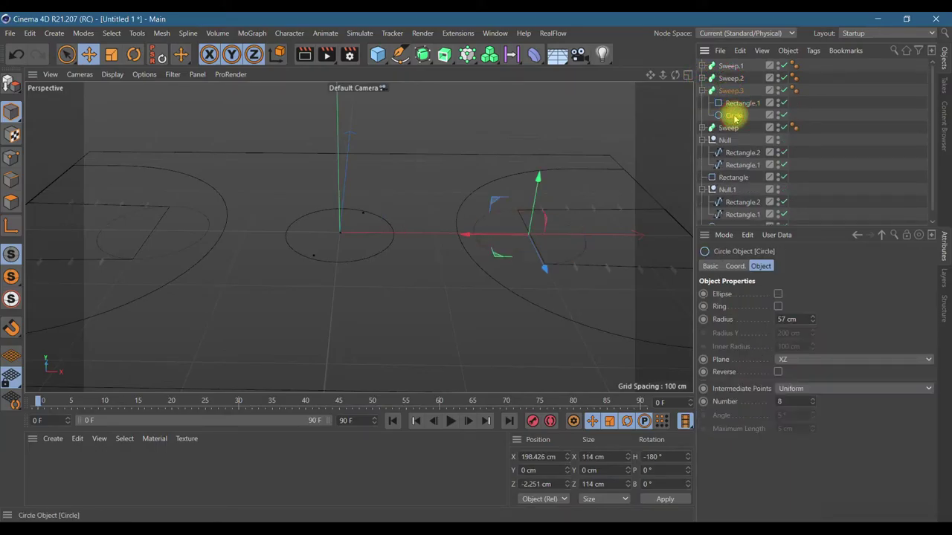
key(Delete)
drag(729, 214, 720, 109)
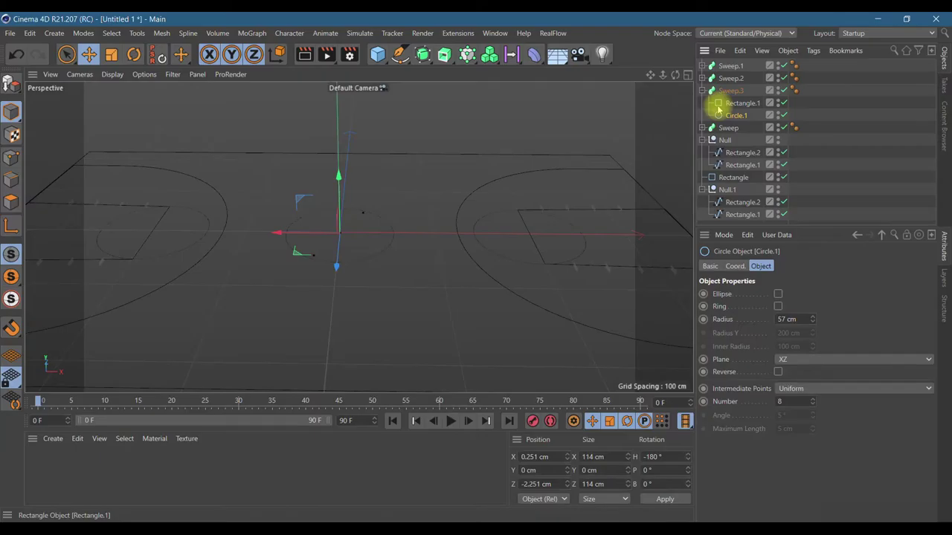
click(702, 90)
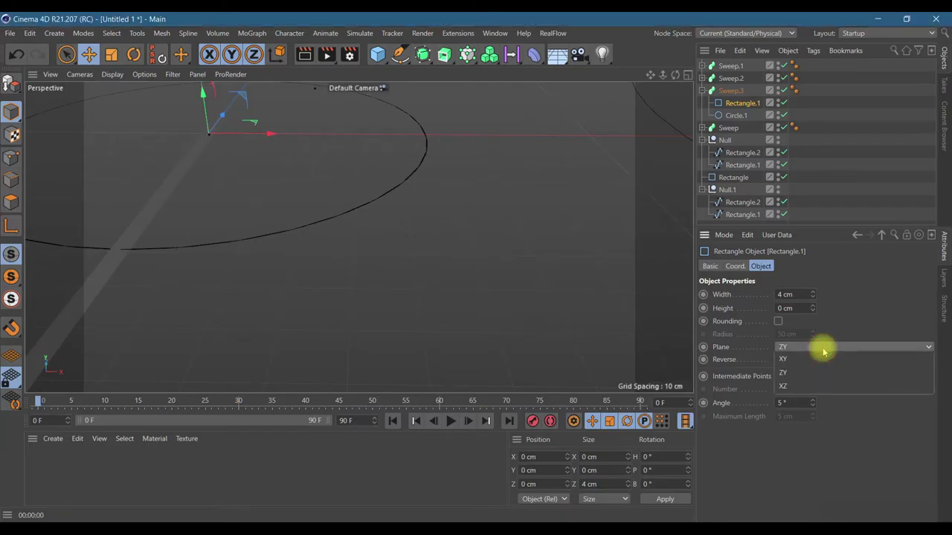
- Lay the sweep profile rectangle flat in the XZ plane and frame the centre circle
click(820, 346)
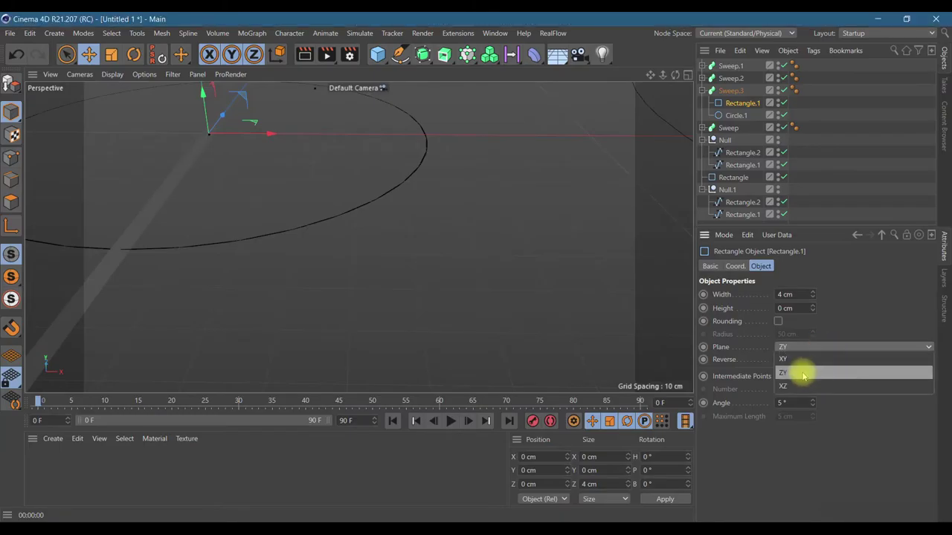
click(796, 386)
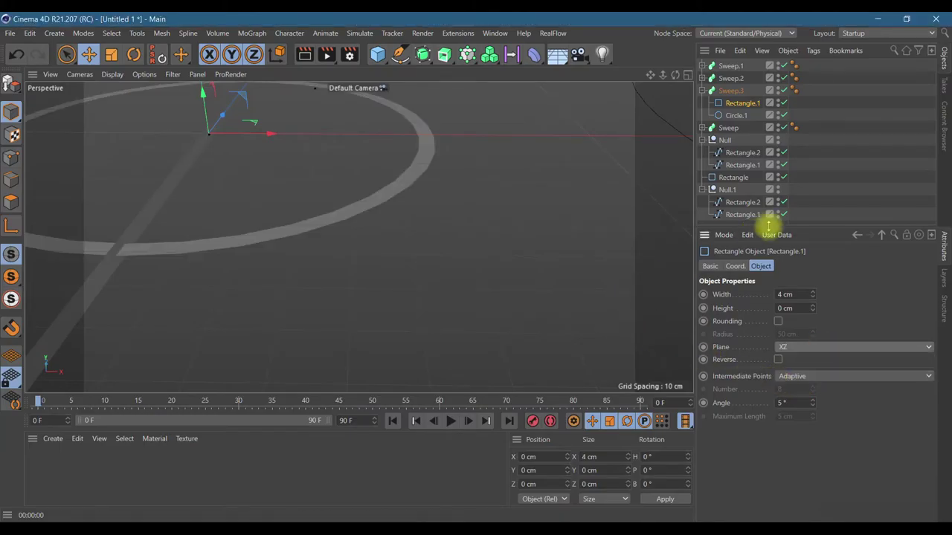
click(702, 90)
click(701, 78)
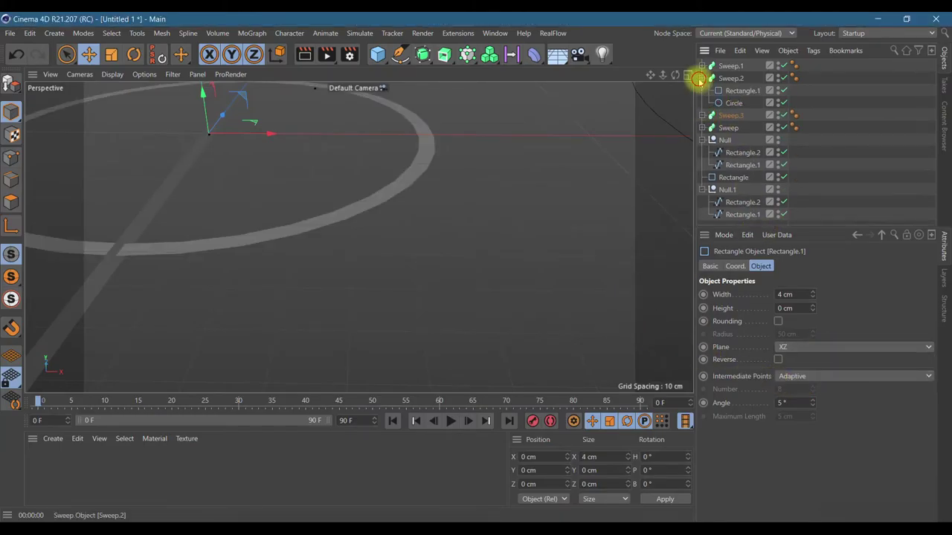
click(730, 90)
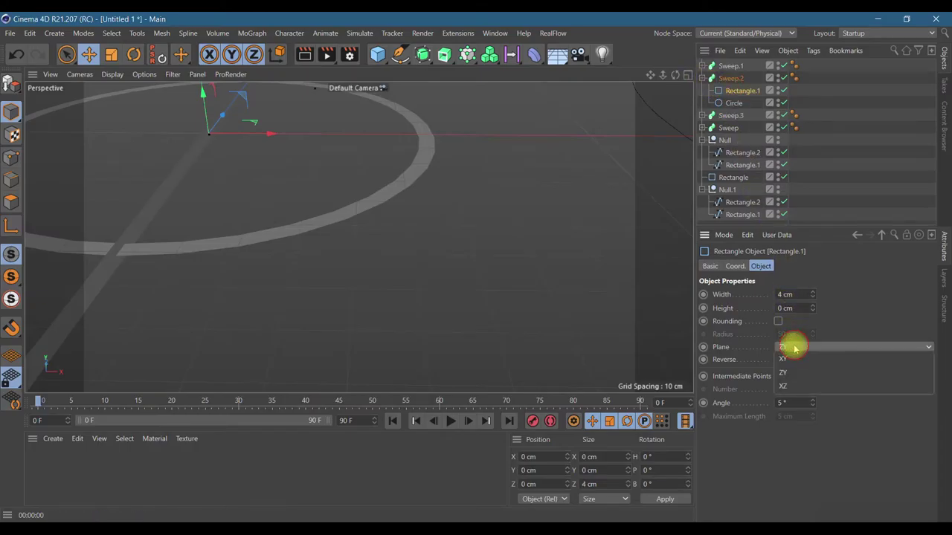
key(h)
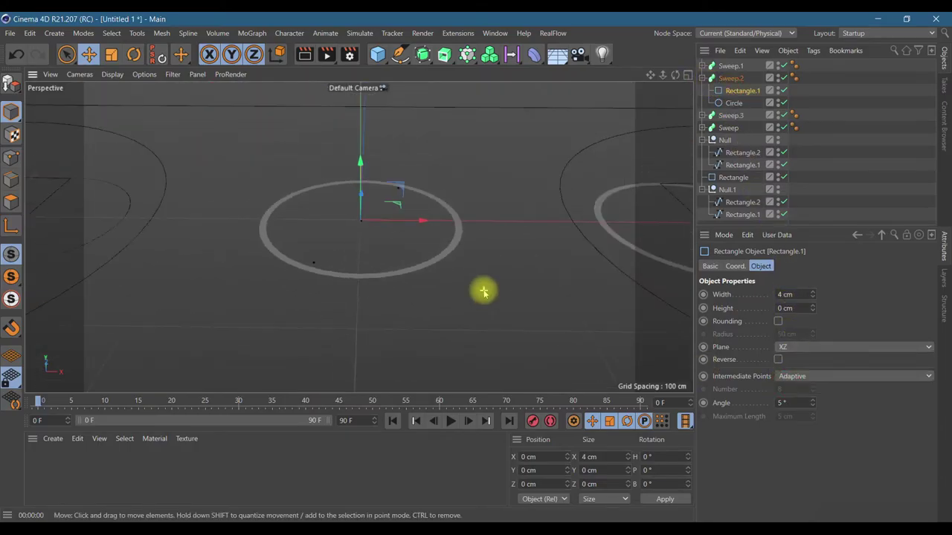
- Set Sweep.1's profile rectangle Plane to XZ as well
click(702, 65)
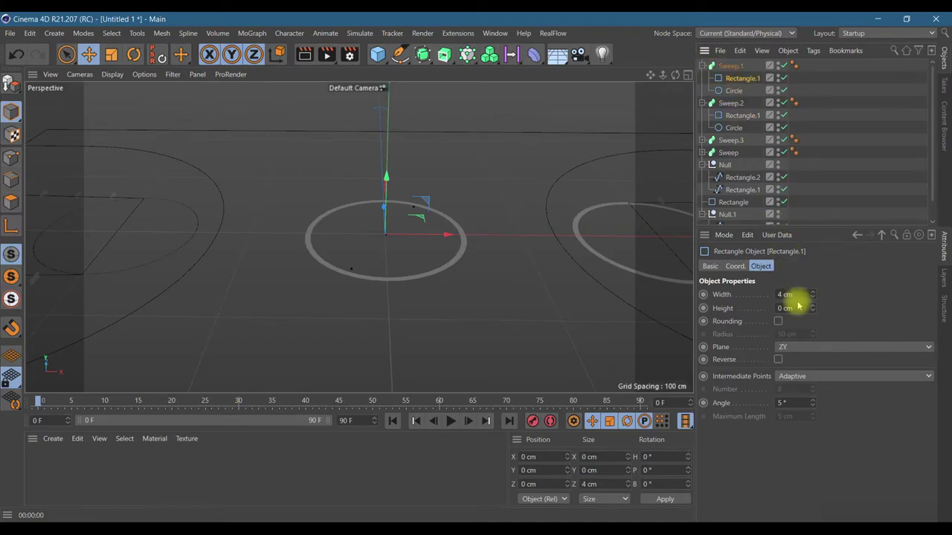
click(813, 347)
click(789, 385)
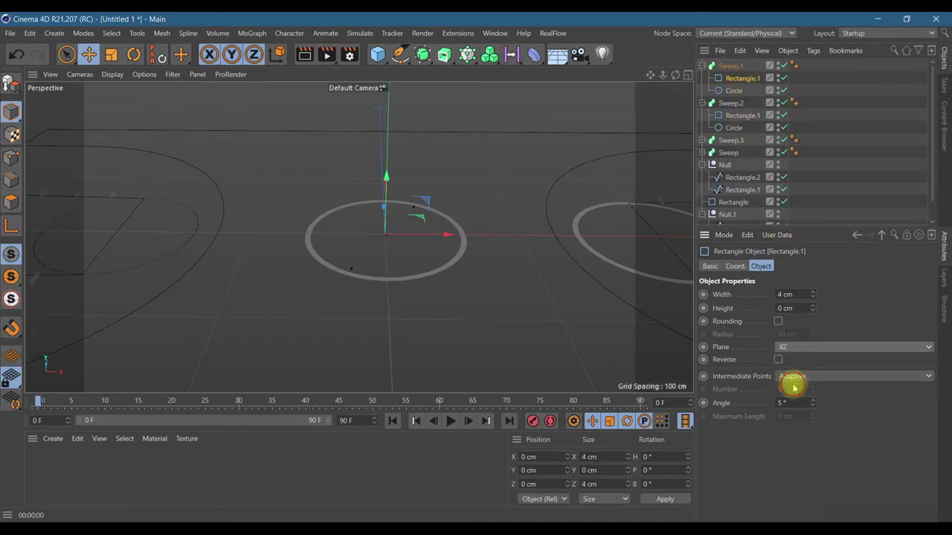
click(702, 66)
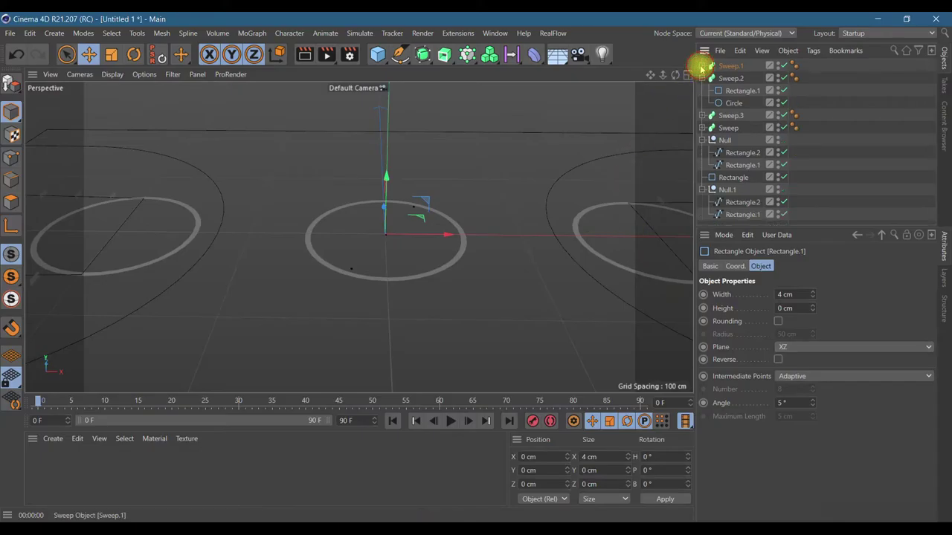
click(702, 78)
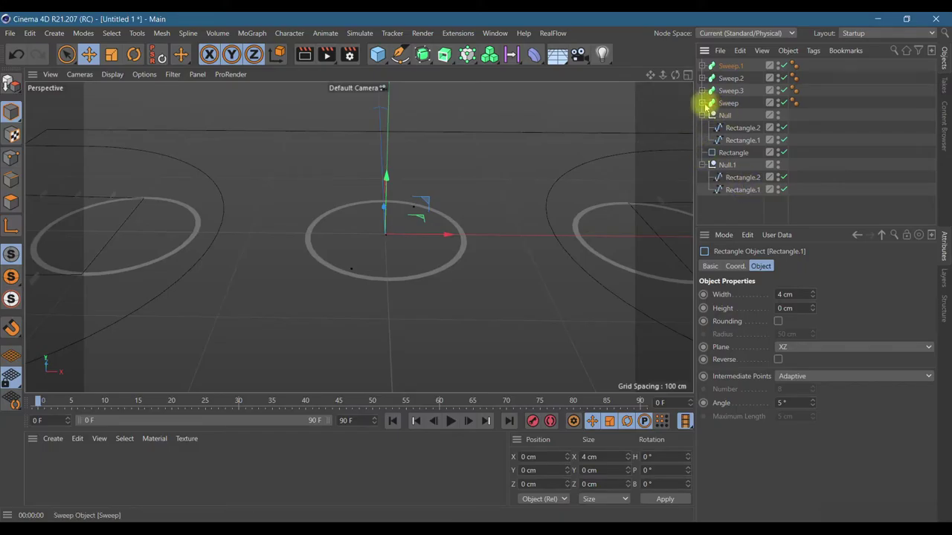
- Make a trial copy of a sweep, inspect its profile, and delete it
ctrl+drag(726, 108, 711, 119)
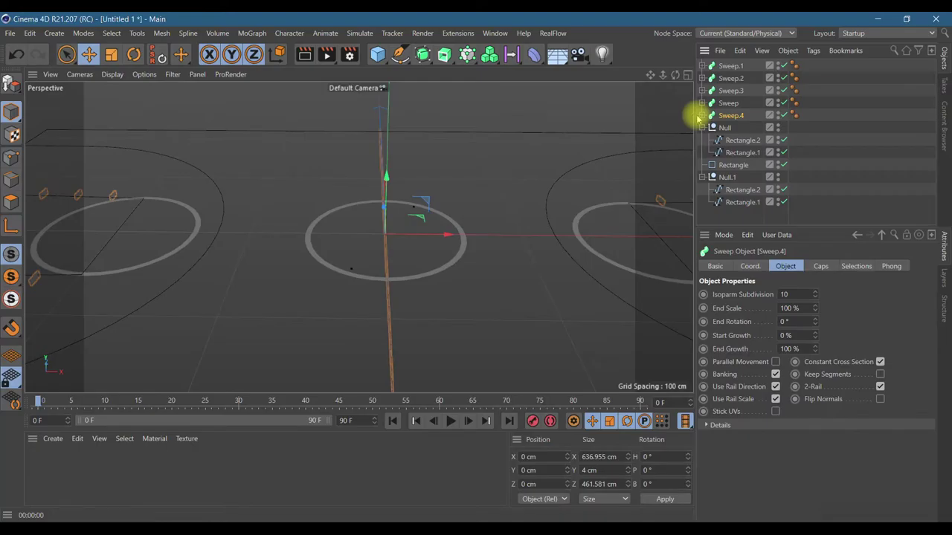
click(701, 116)
click(737, 128)
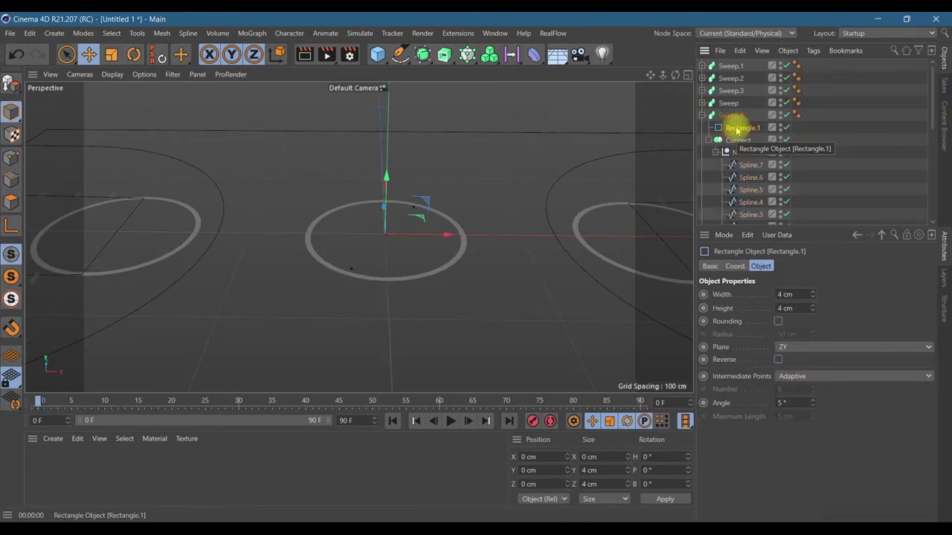
click(702, 116)
click(731, 116)
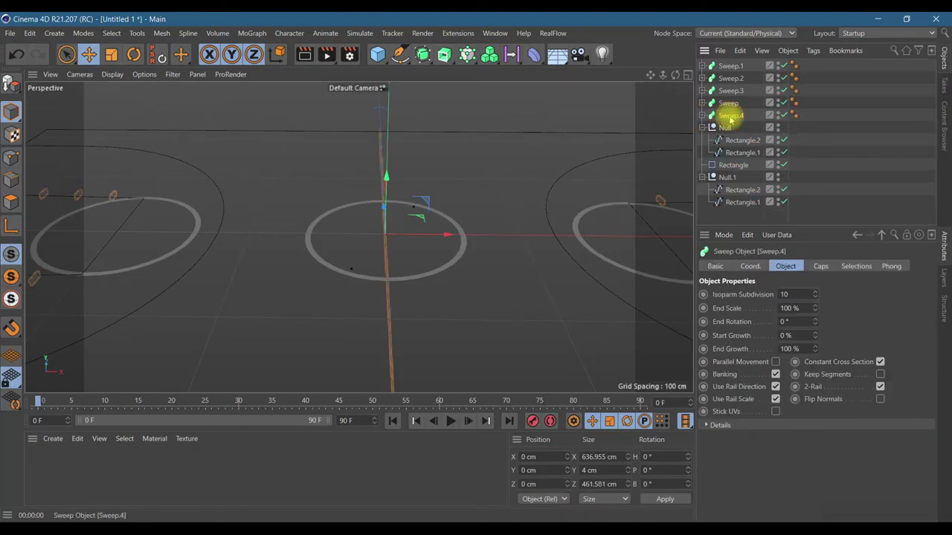
key(Delete)
- Duplicate Sweep.3 as Sweep.4 and use the three-point line spline as its path
click(730, 91)
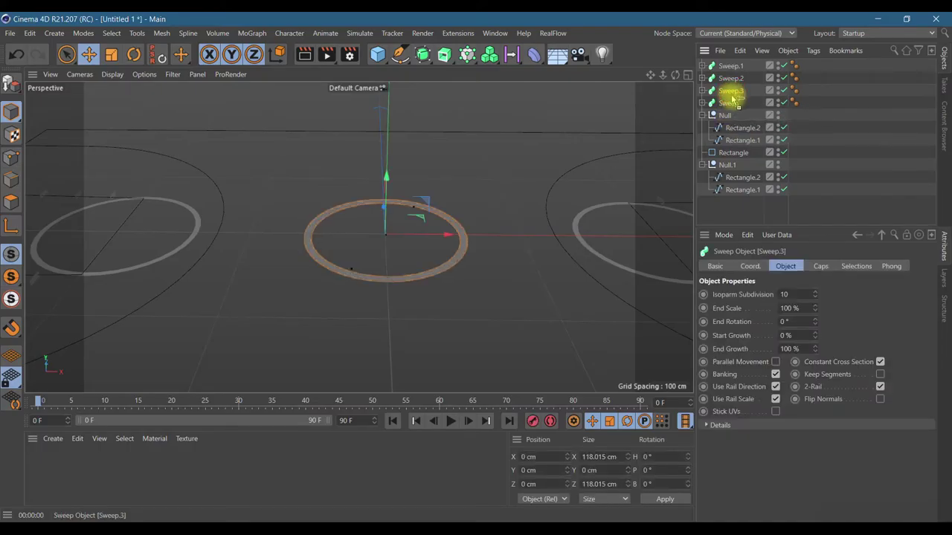
ctrl+drag(732, 98, 735, 100)
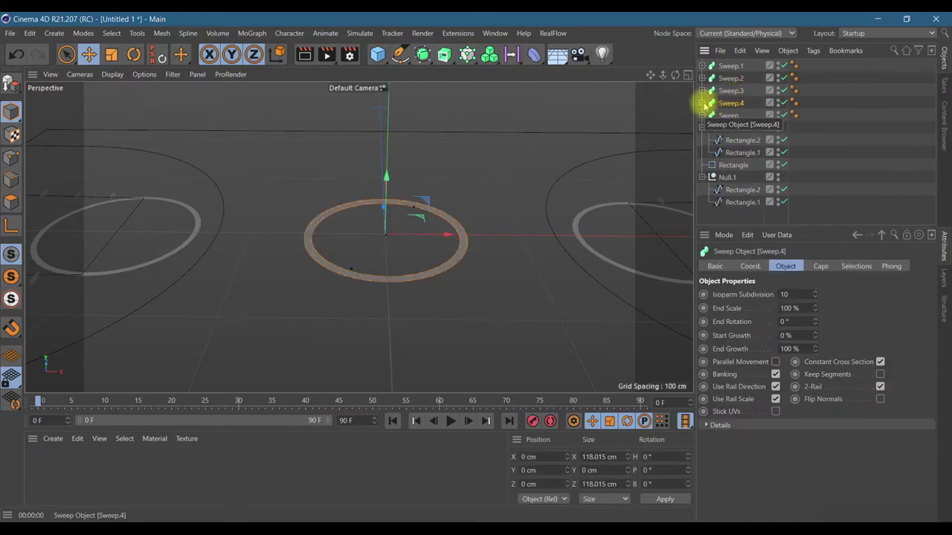
click(702, 102)
click(735, 128)
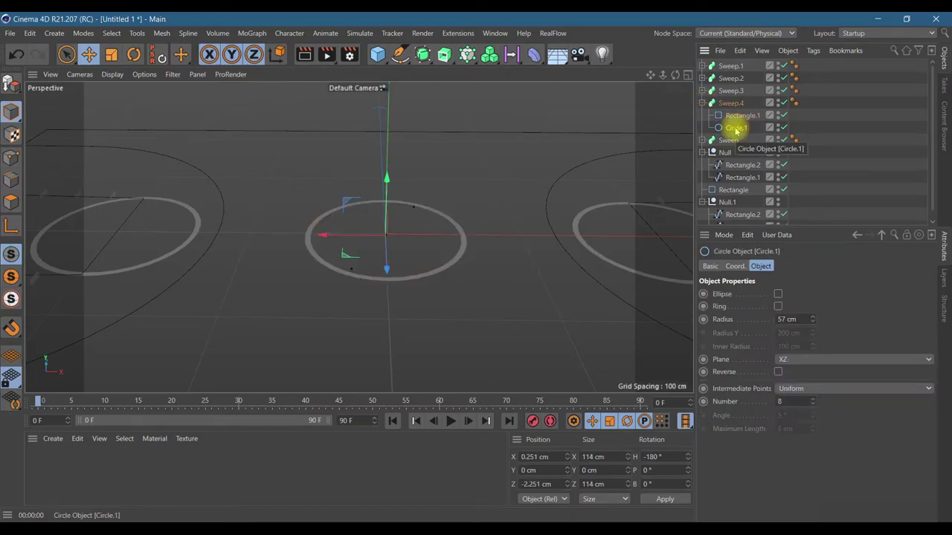
key(Delete)
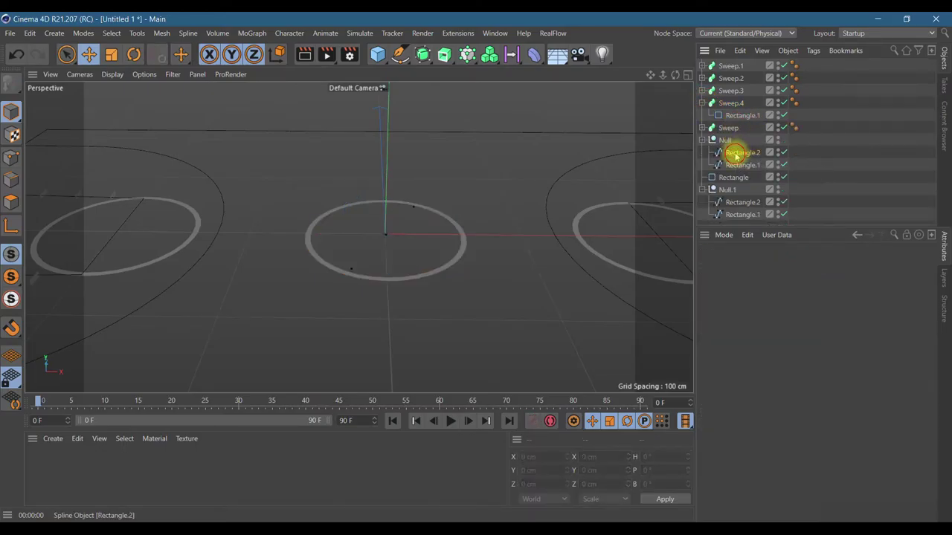
drag(717, 125, 716, 124)
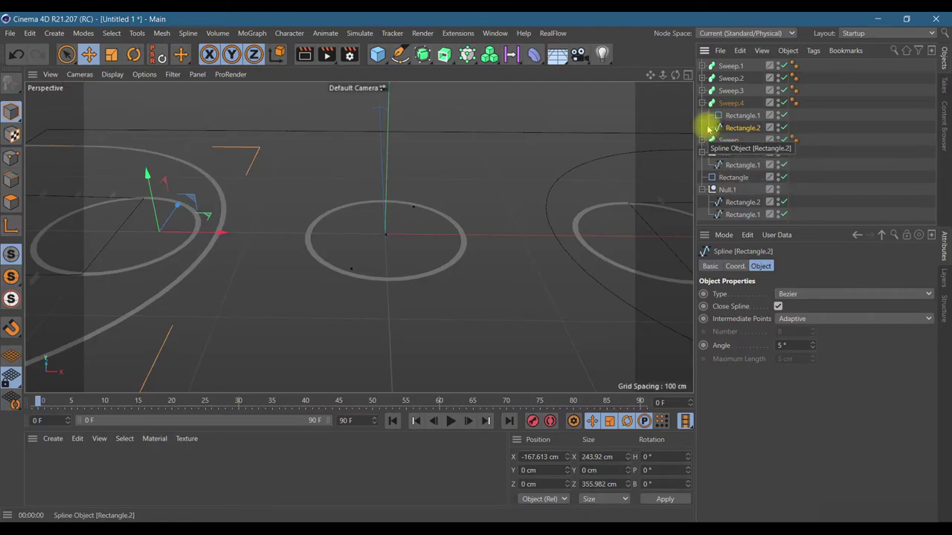
click(702, 104)
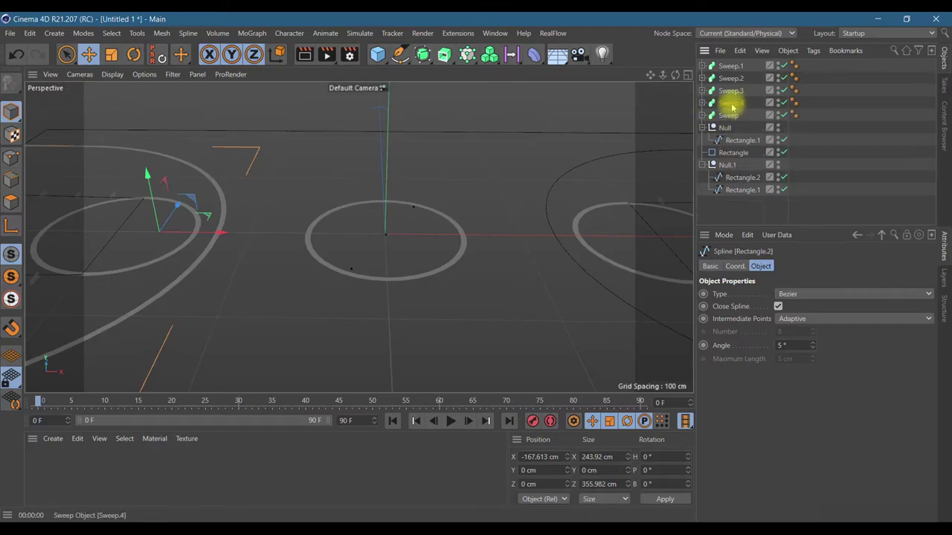
- Duplicate Sweep.4 as Sweep.5 and use the key lane spline as its path
ctrl+drag(732, 104, 733, 110)
click(702, 116)
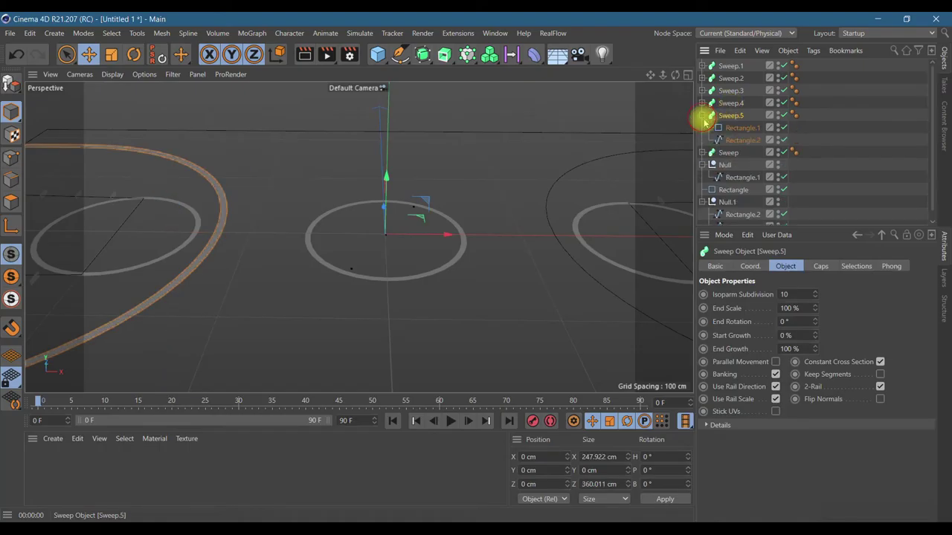
click(734, 141)
key(Delete)
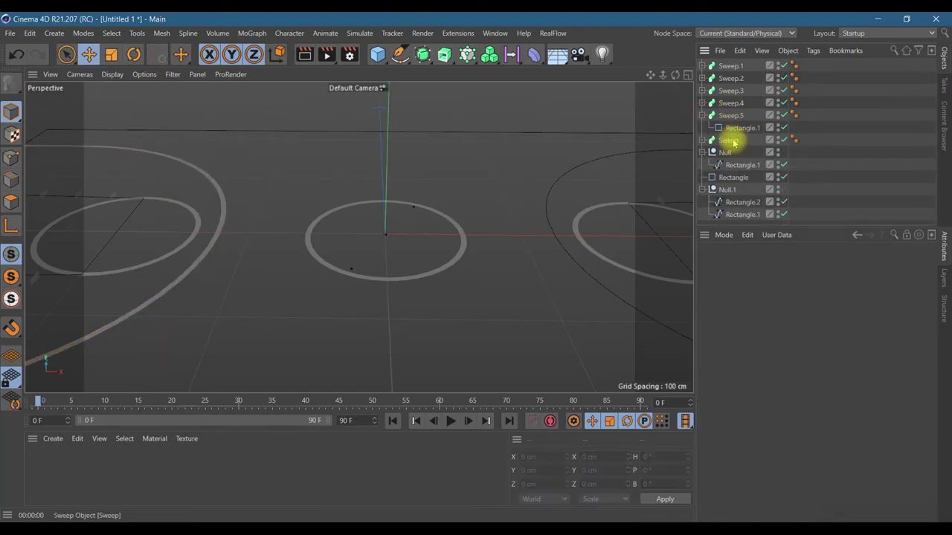
drag(731, 169, 719, 135)
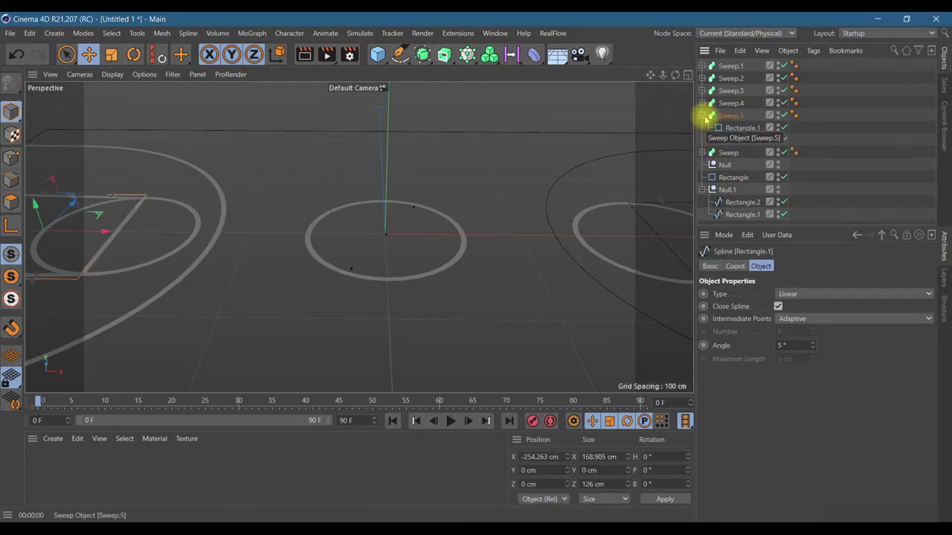
click(702, 115)
- Delete the now-empty Null group
click(723, 139)
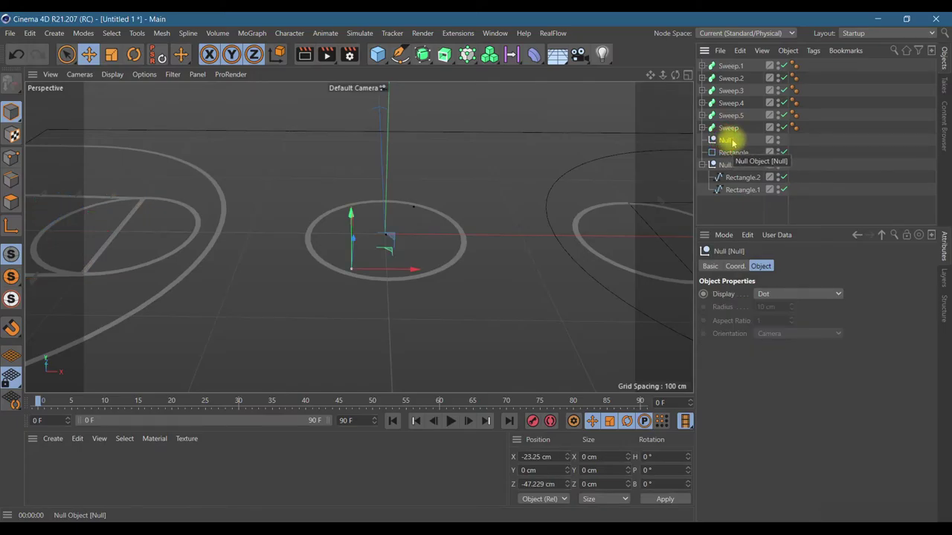
key(Delete)
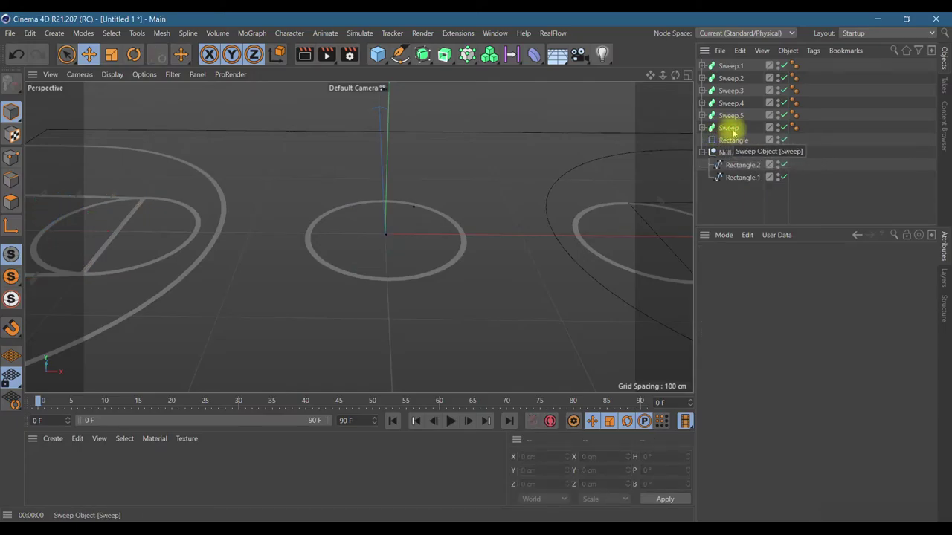
click(728, 117)
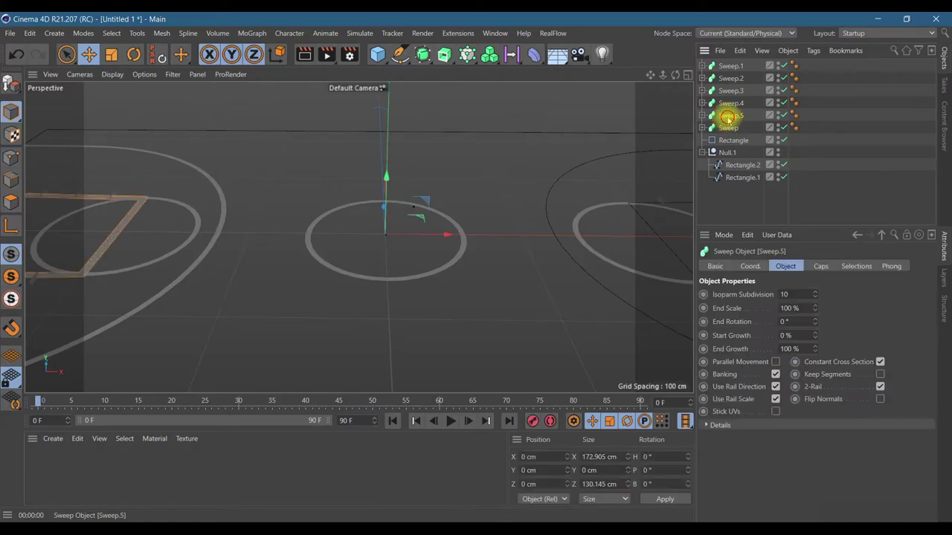
- Duplicate Sweep.5 as Sweep.6 and use a Rectangle spline as its path
ctrl+drag(729, 126, 735, 133)
click(702, 129)
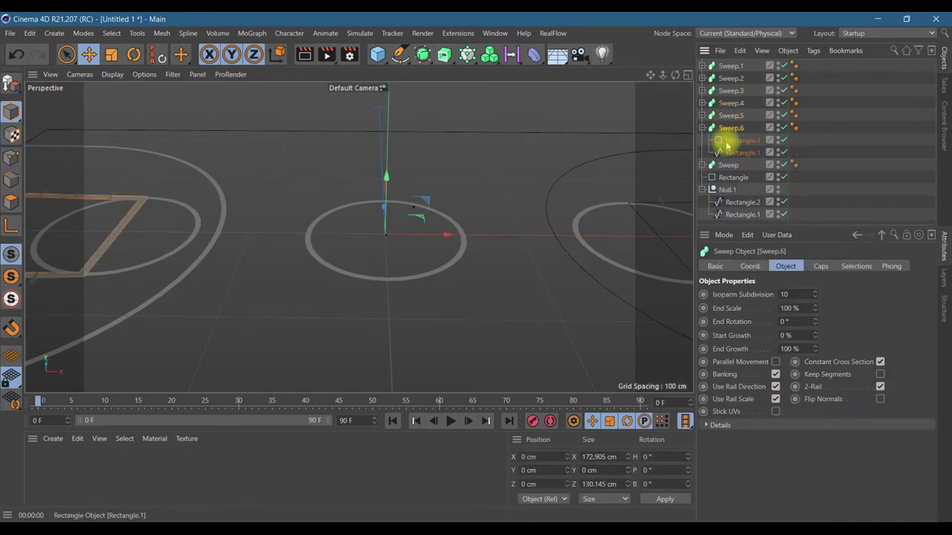
click(730, 154)
key(Delete)
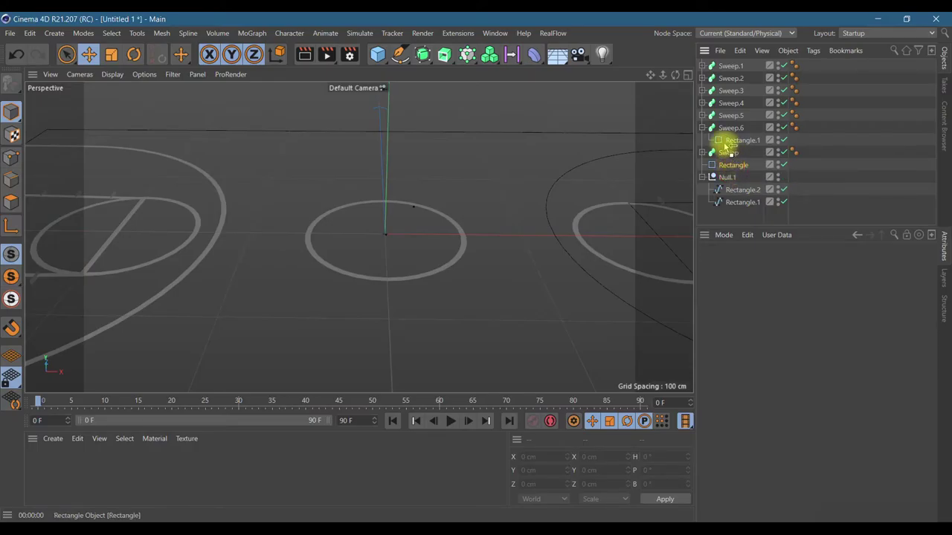
drag(720, 147, 722, 154)
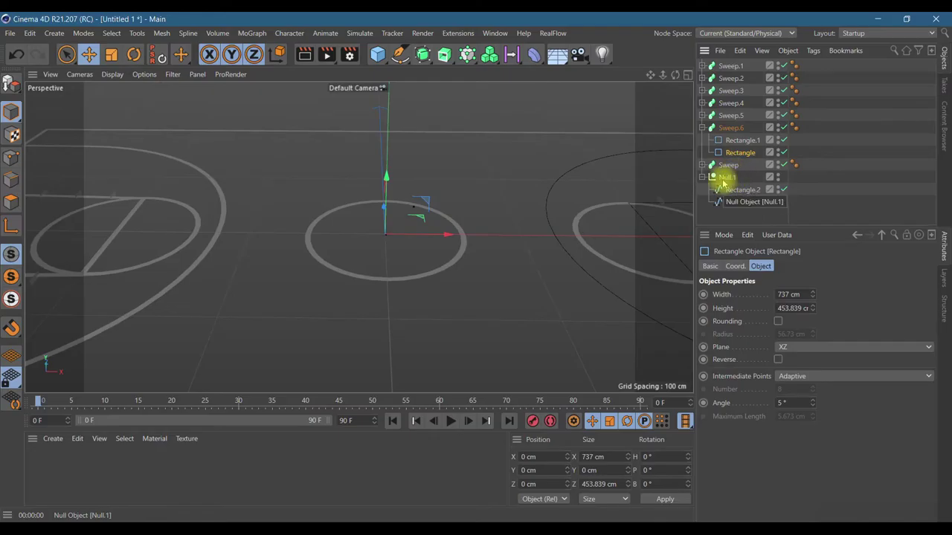
click(701, 128)
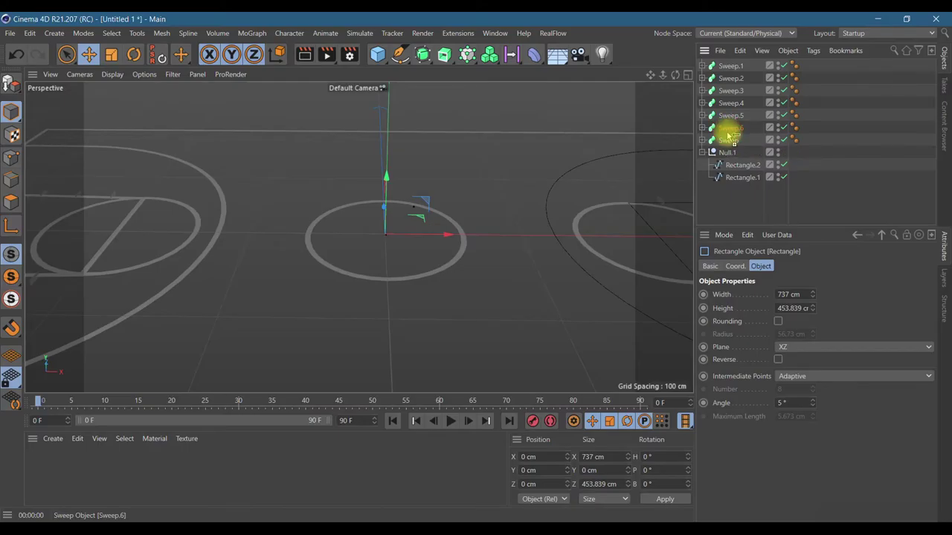
- Duplicate Sweep.6 as Sweep.7 with Rectangle.2 from Null.1 as its path
ctrl+drag(729, 136, 727, 141)
click(702, 141)
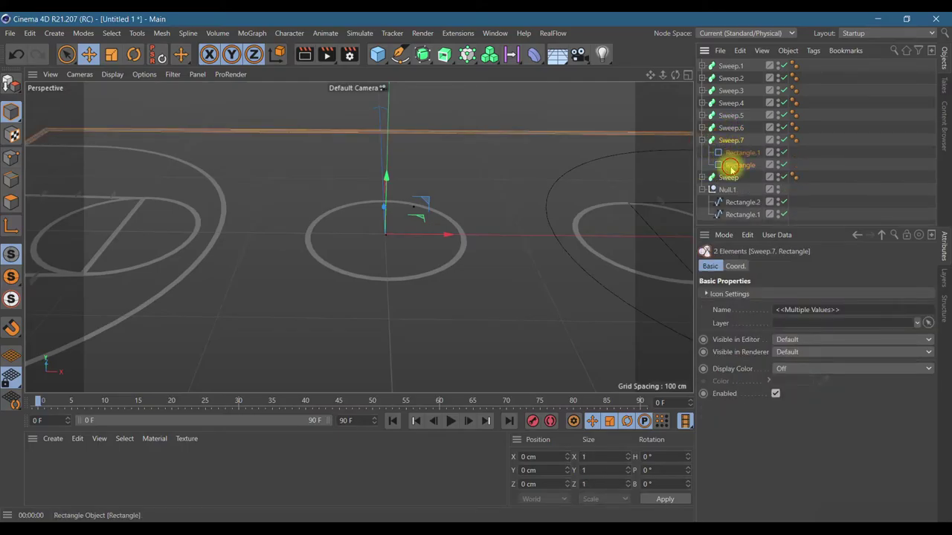
click(732, 165)
key(Delete)
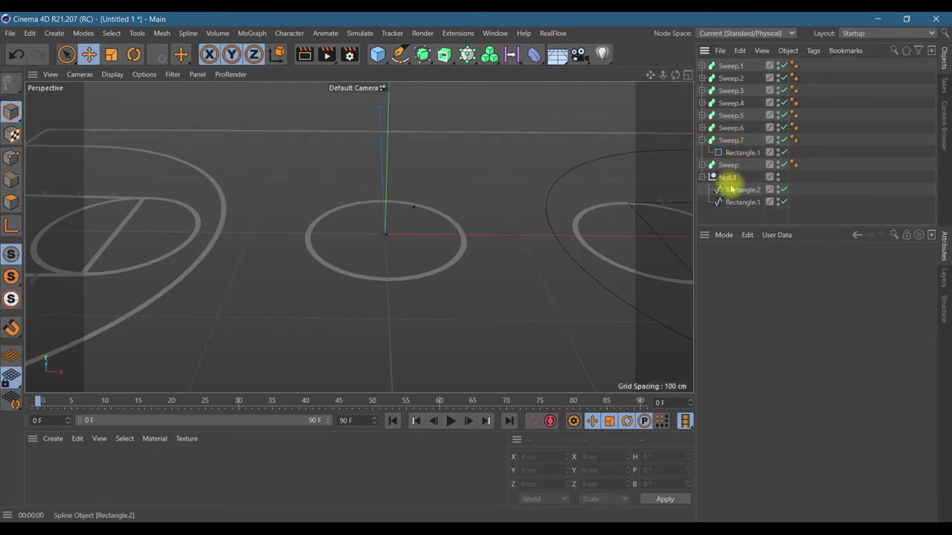
drag(720, 160, 719, 153)
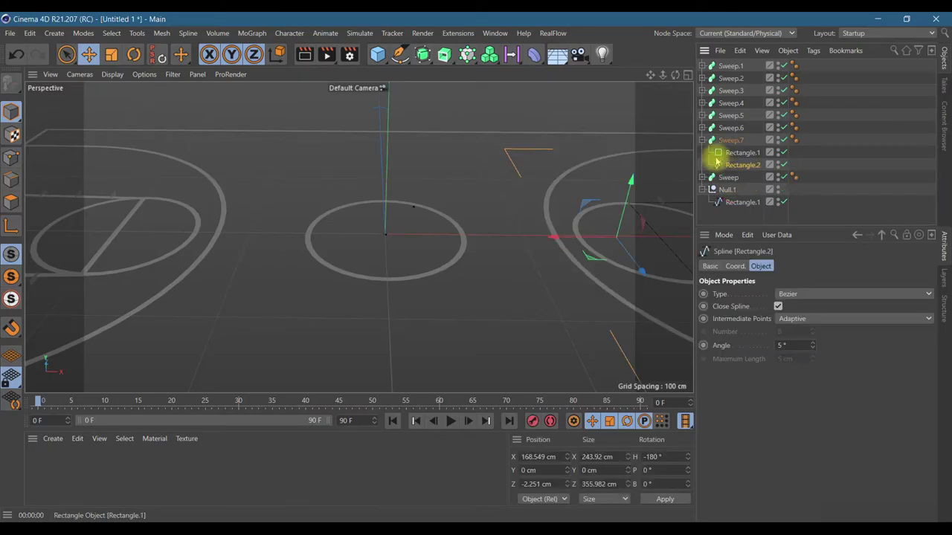
click(703, 140)
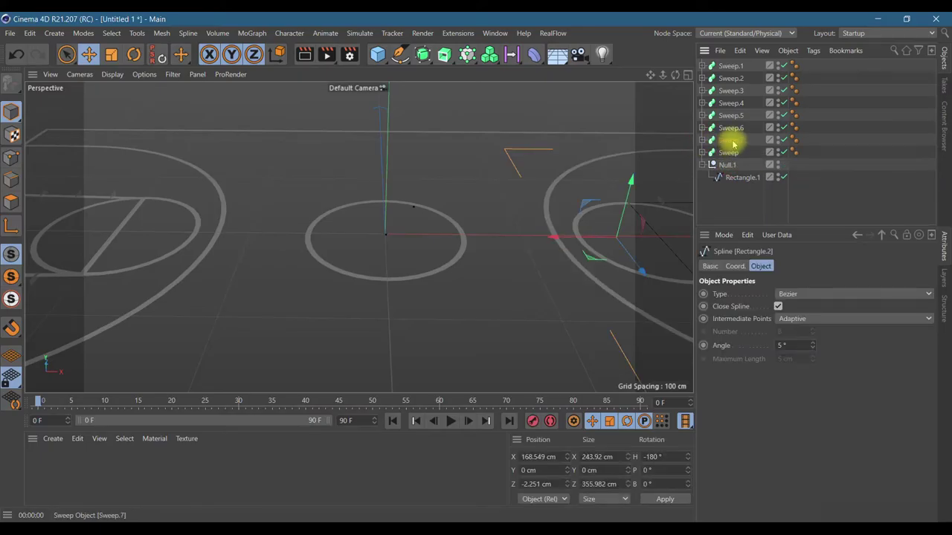
- Duplicate Sweep.7 as Sweep.8 with Rectangle.1 from Null.1 as its path
ctrl+drag(733, 147, 732, 149)
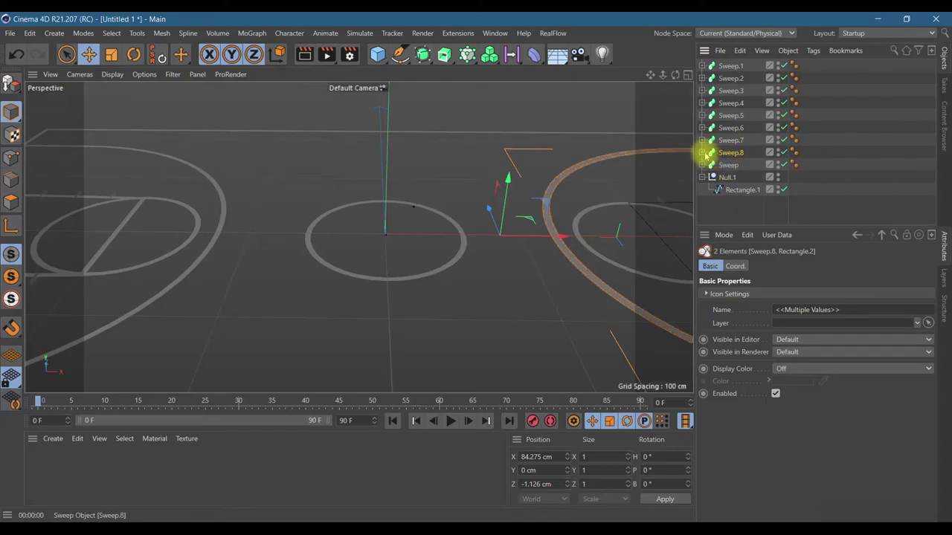
click(703, 153)
click(733, 179)
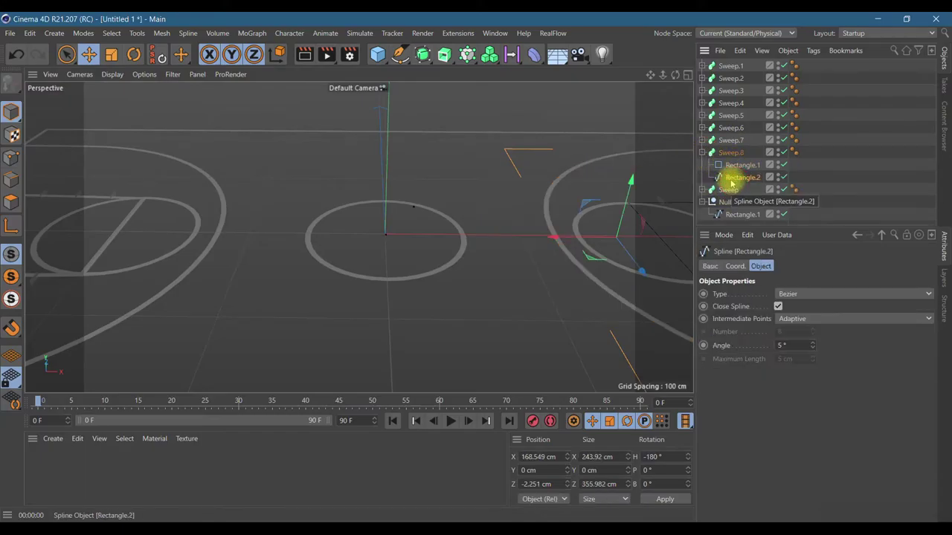
key(Delete)
drag(734, 205, 719, 172)
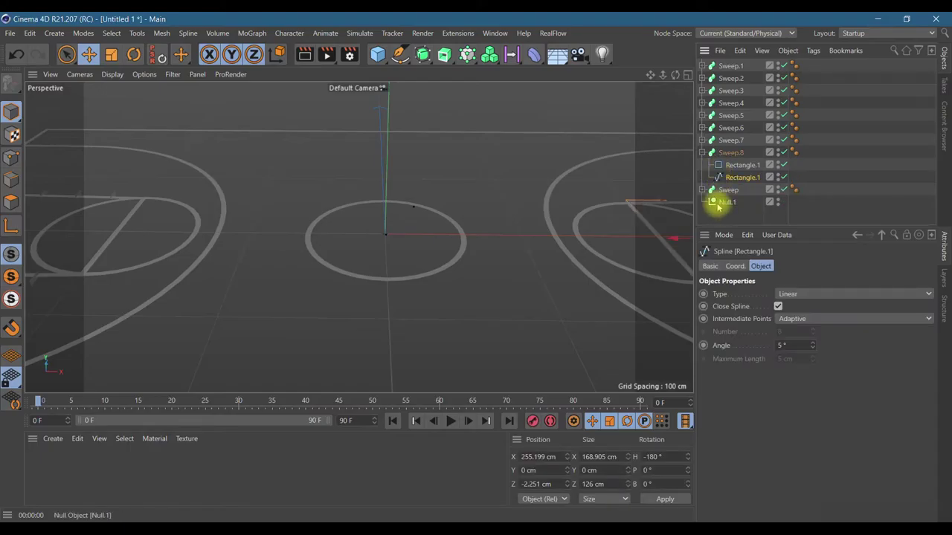
- Delete the now-empty Null.1
click(725, 203)
key(Delete)
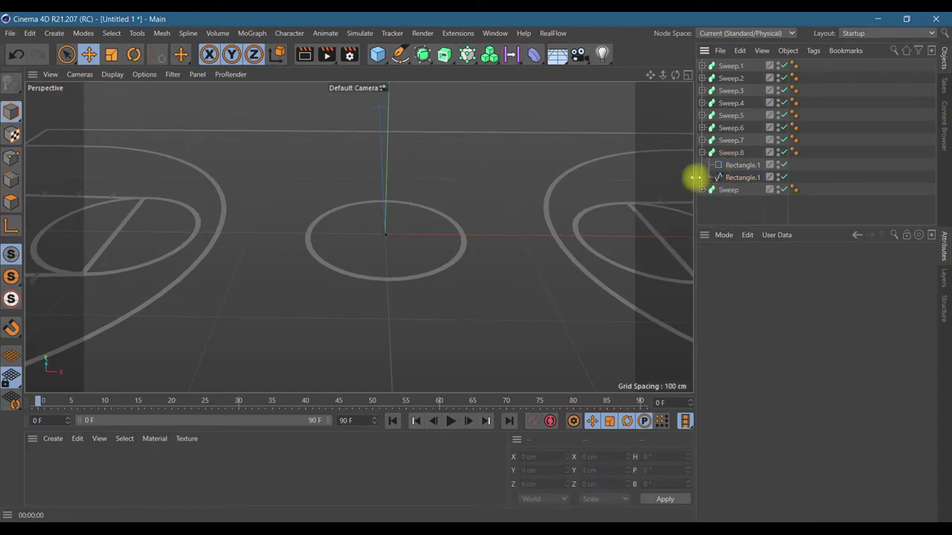
click(702, 153)
scroll(426, 210, down, 5)
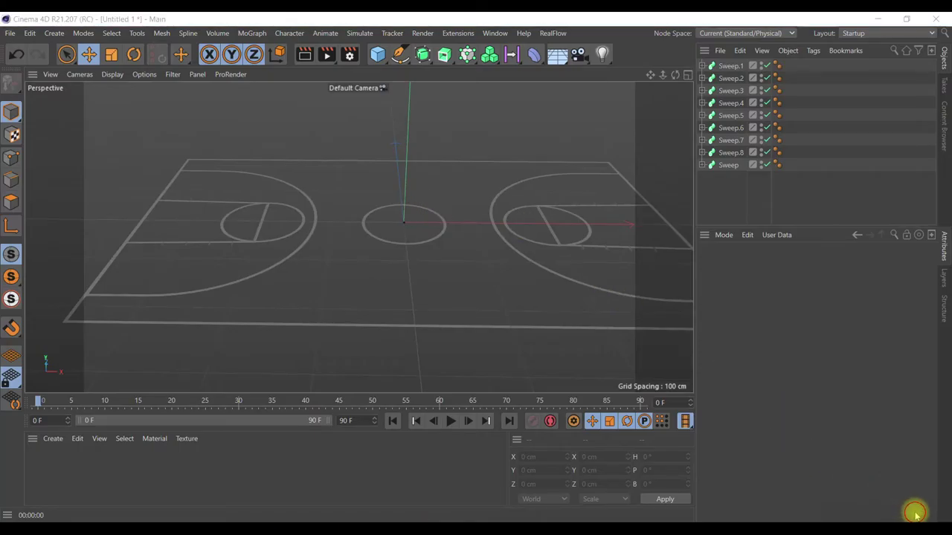
- Group all the court-line sweeps into a null named Lines
click(725, 67)
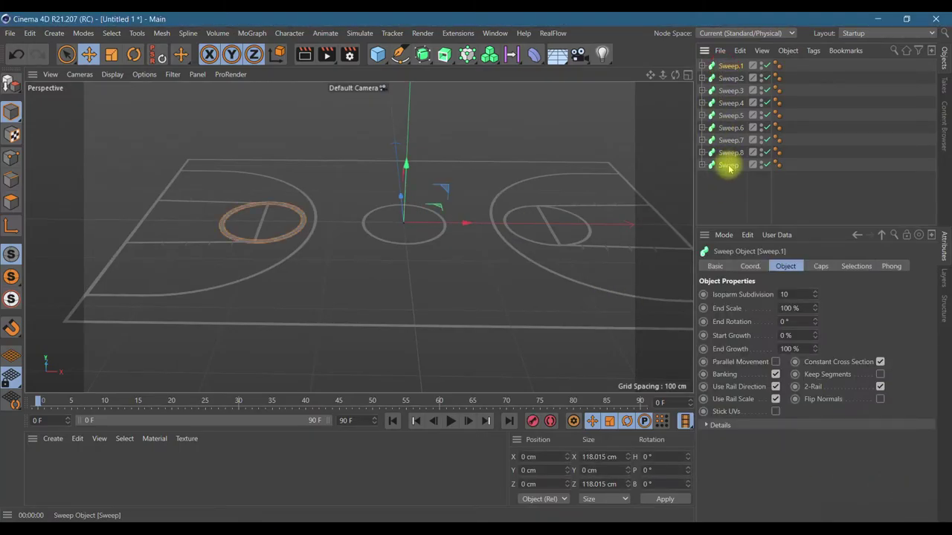
shift+click(729, 164)
right_click(728, 164)
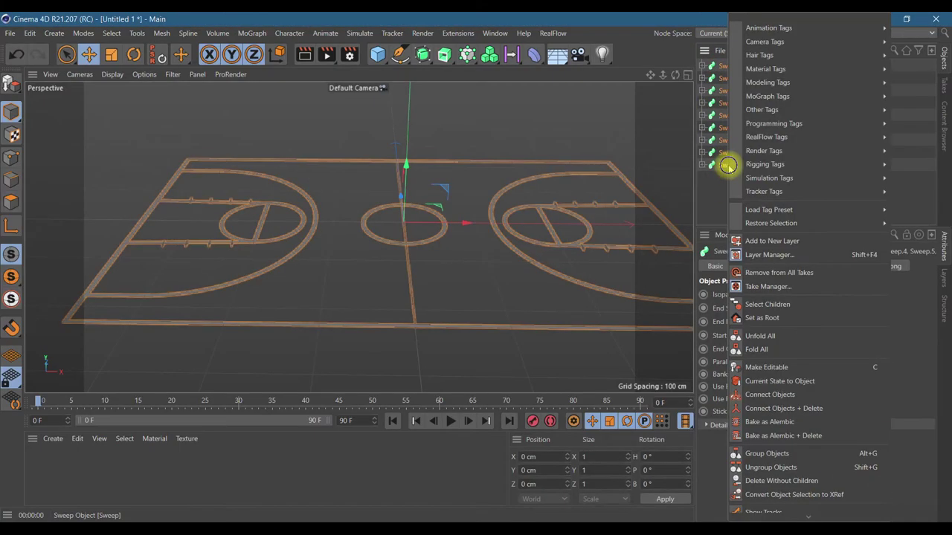
click(768, 455)
double_click(725, 66)
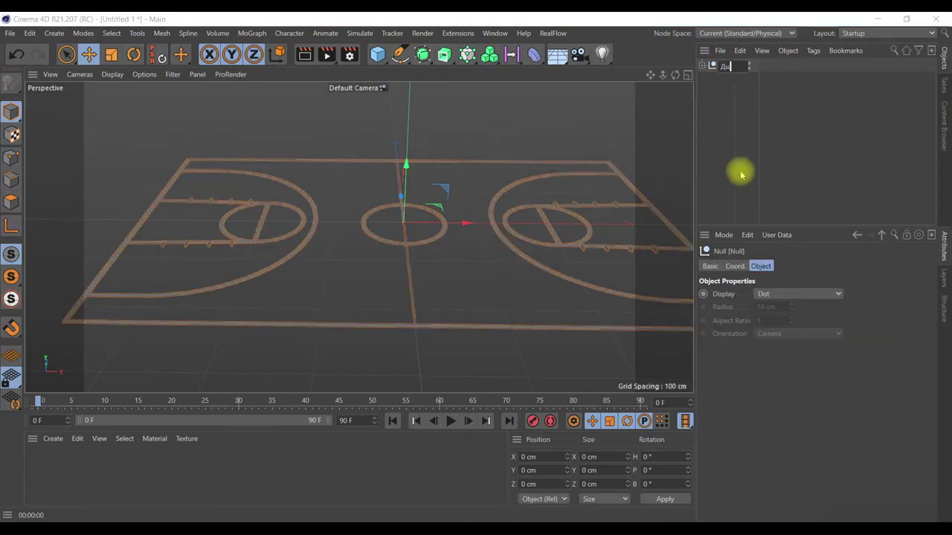
key(Return)
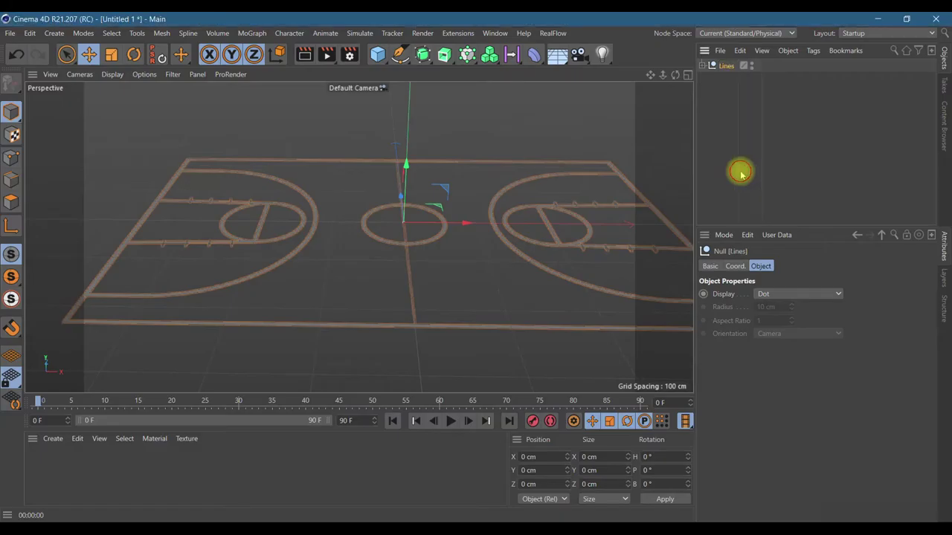
- Add a Floor, raise the Lines group to Y 0.001 cm, and render a preview
click(921, 508)
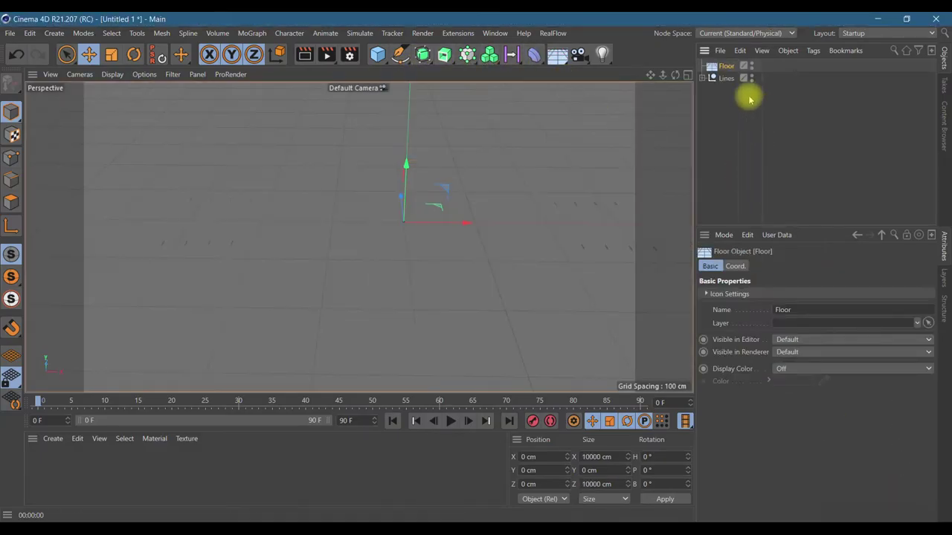
click(724, 78)
click(528, 470)
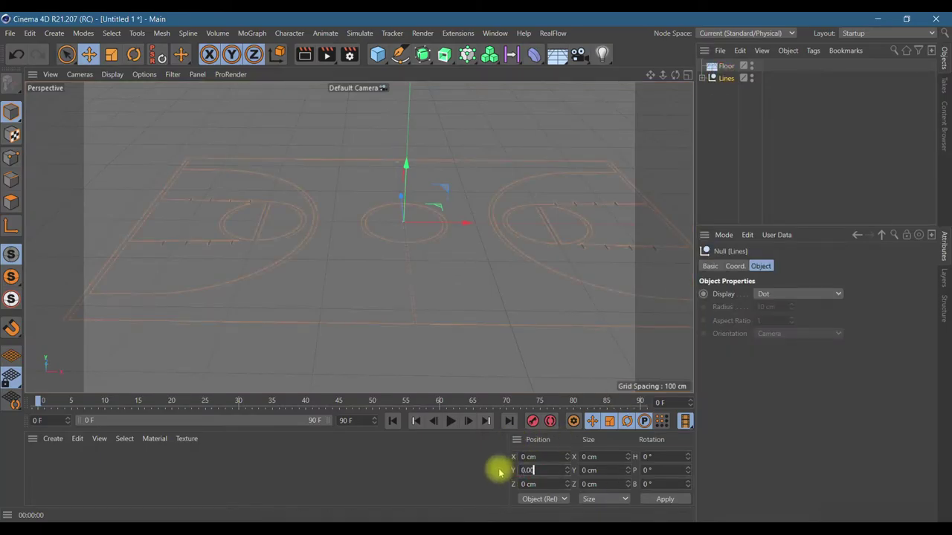
text(0.001)
click(658, 497)
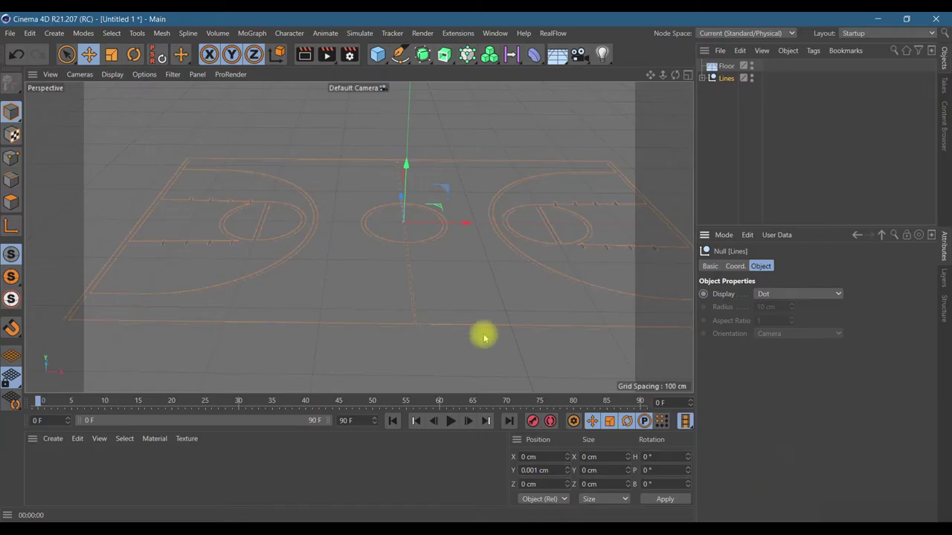
click(305, 54)
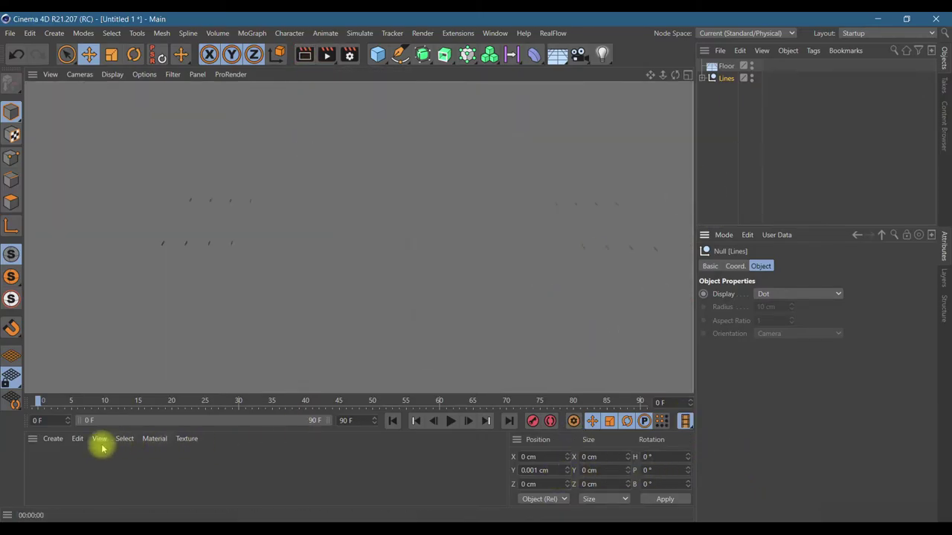
click(53, 439)
- Create standard material Mat with colour value 76%, apply it to Lines, and render
mouse_move(71, 314)
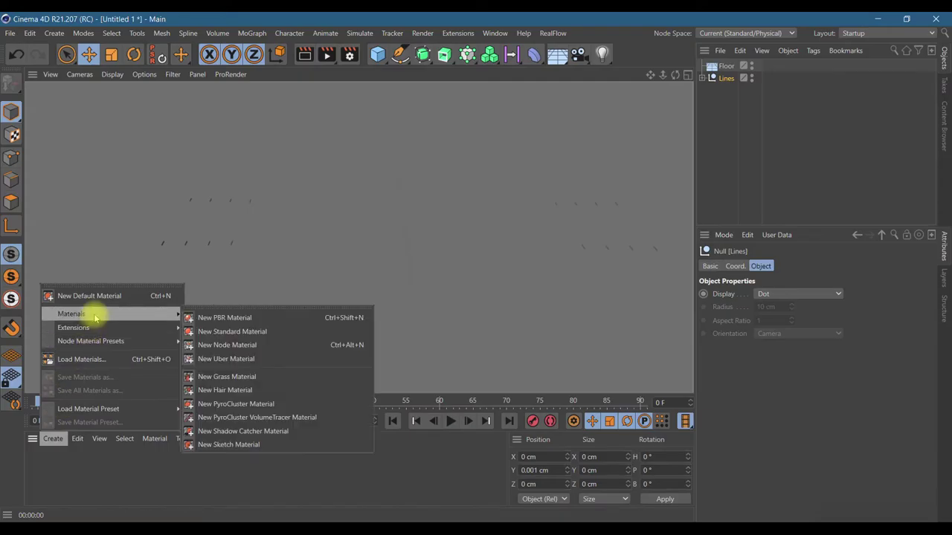
click(197, 332)
double_click(33, 465)
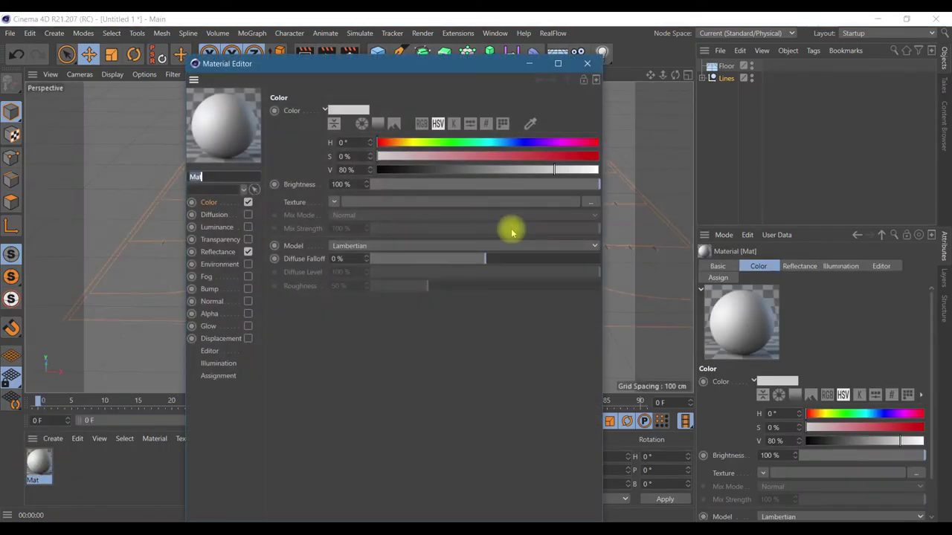
click(545, 172)
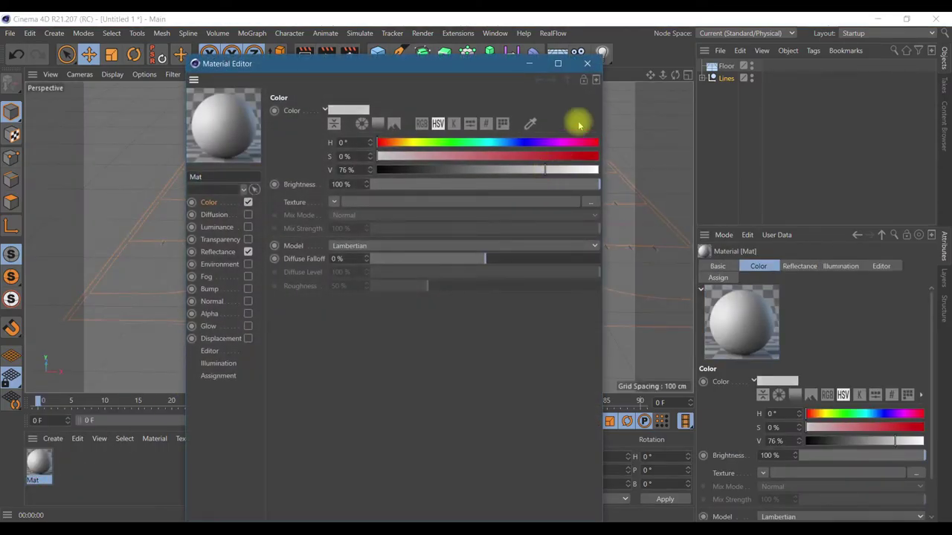
click(587, 64)
drag(40, 467, 734, 77)
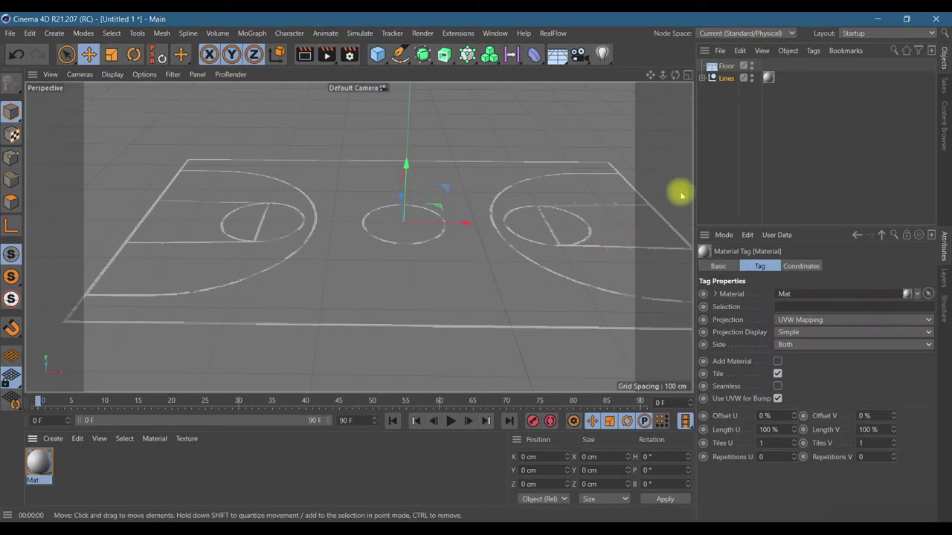
click(304, 55)
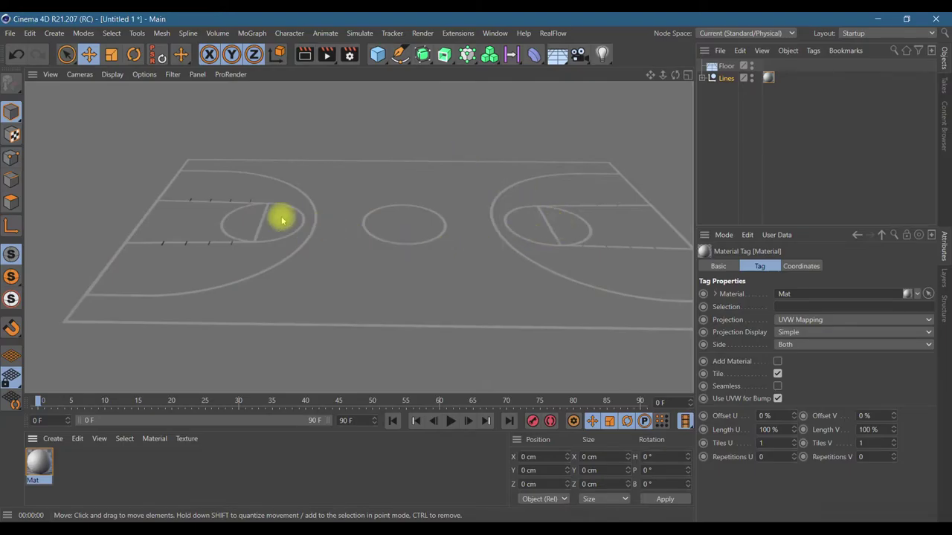
scroll(278, 216, up, 3)
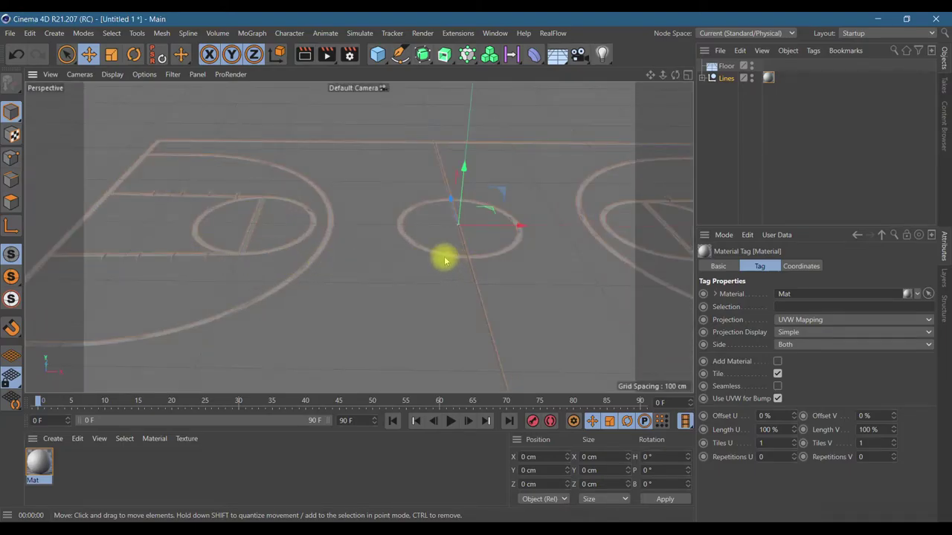
- Add a Light raised to Y 117.49 cm with Raytraced (Hard) shadows
click(602, 53)
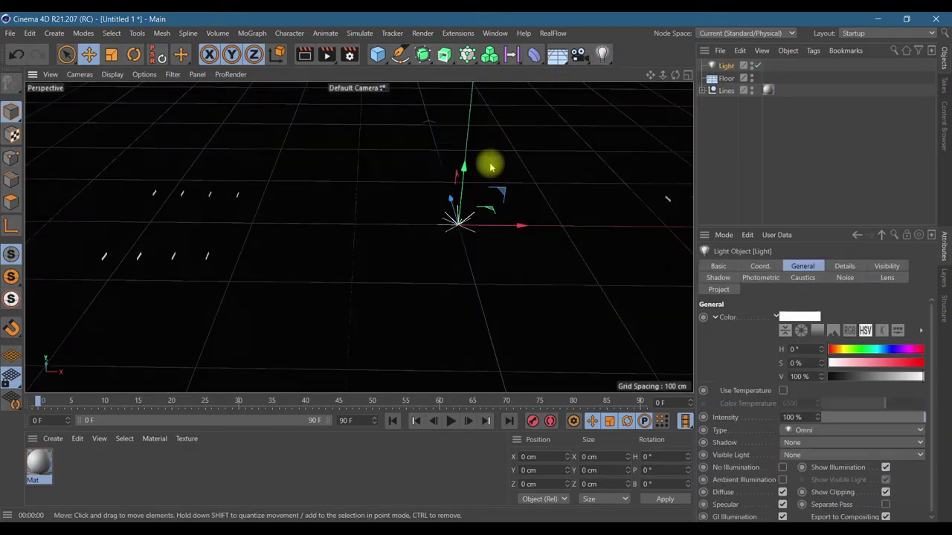
drag(461, 166, 467, 93)
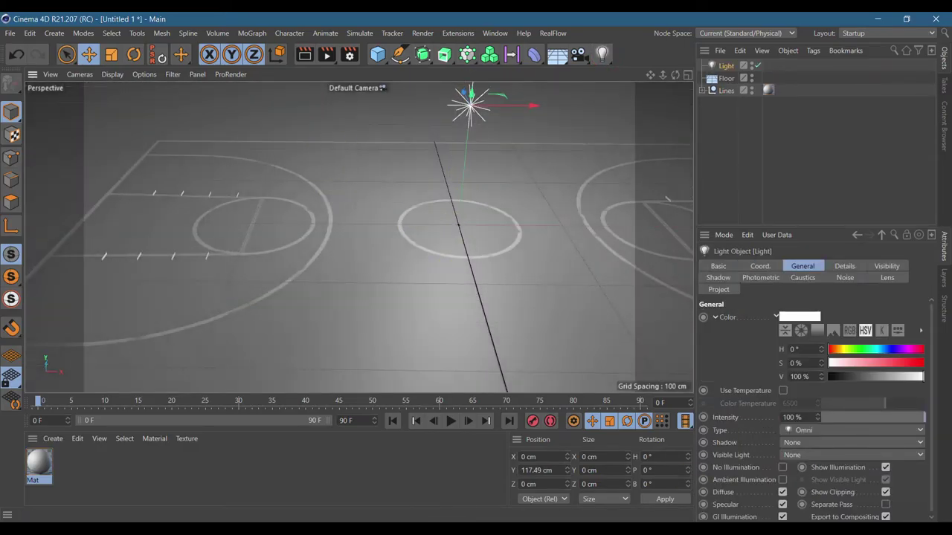
click(304, 55)
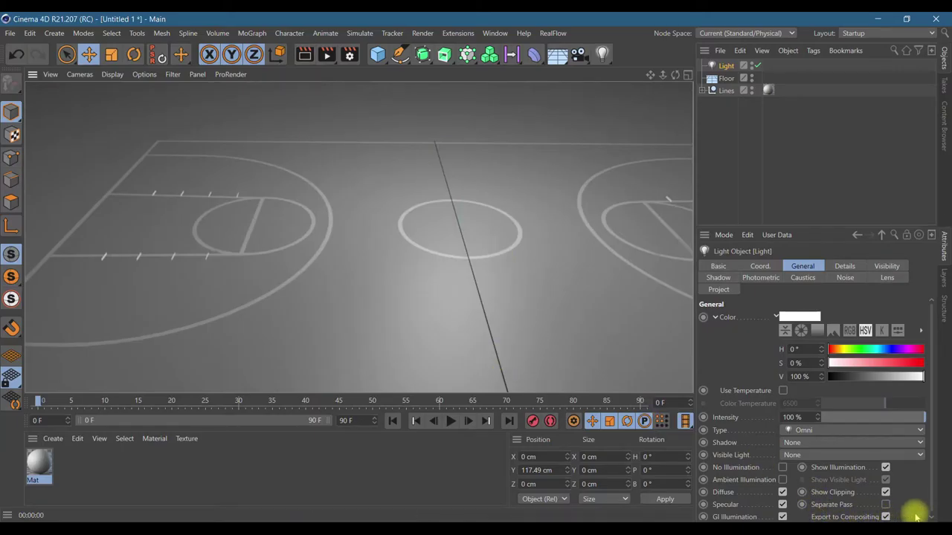
drag(933, 340, 933, 389)
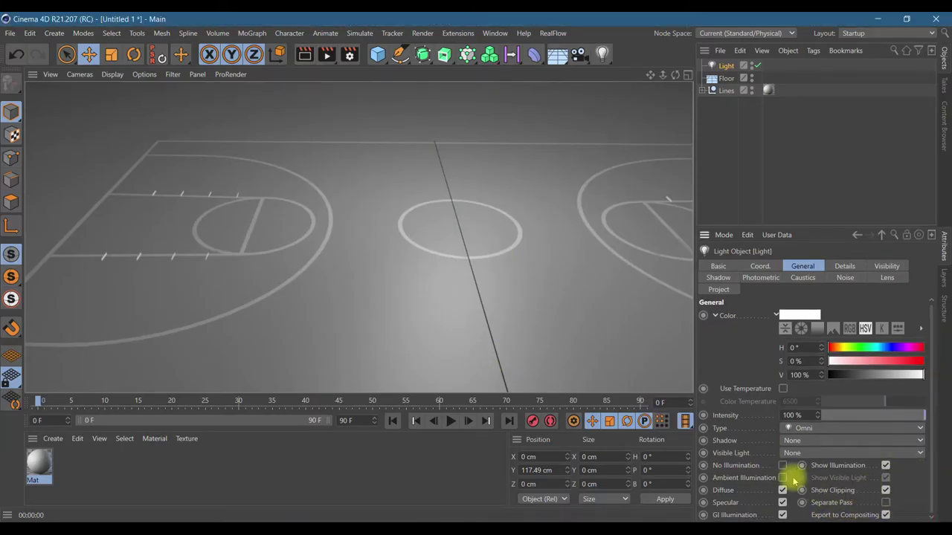
click(801, 440)
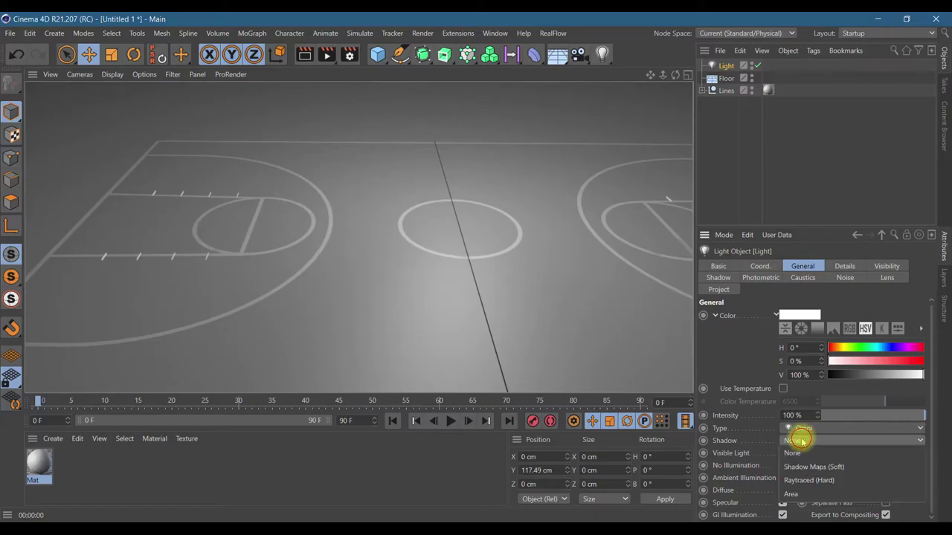
click(809, 481)
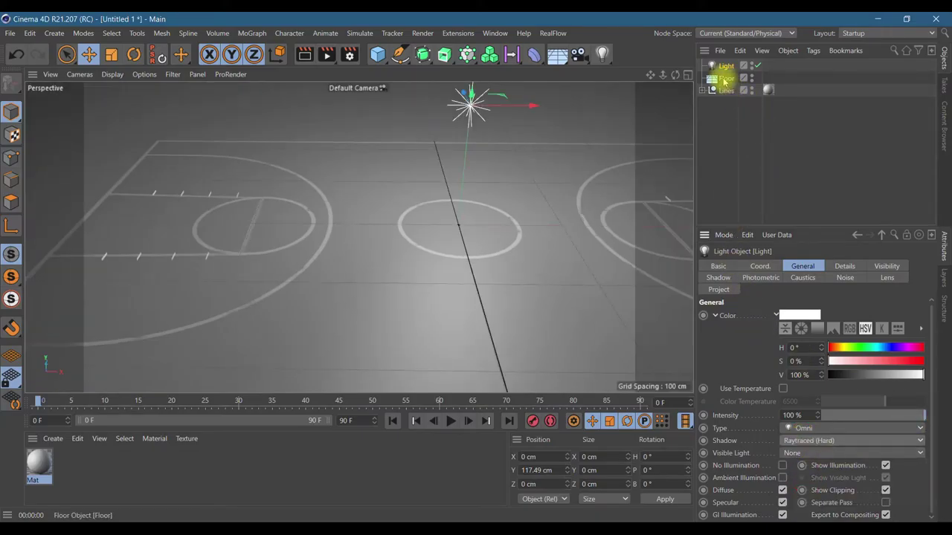
right_click(724, 82)
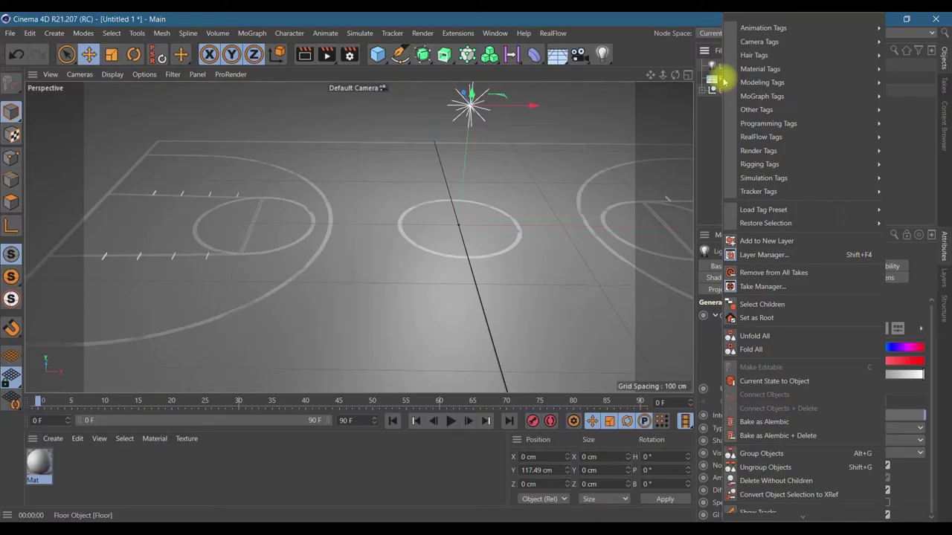
- Give the Floor a Compositing tag with Cast Shadows and Seen by AO off, then render to check
mouse_move(760, 86)
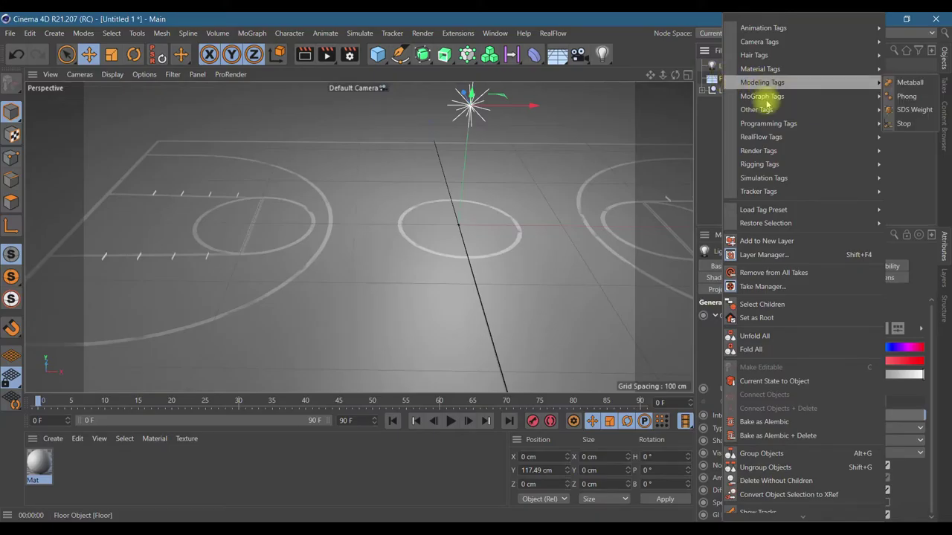
mouse_move(772, 130)
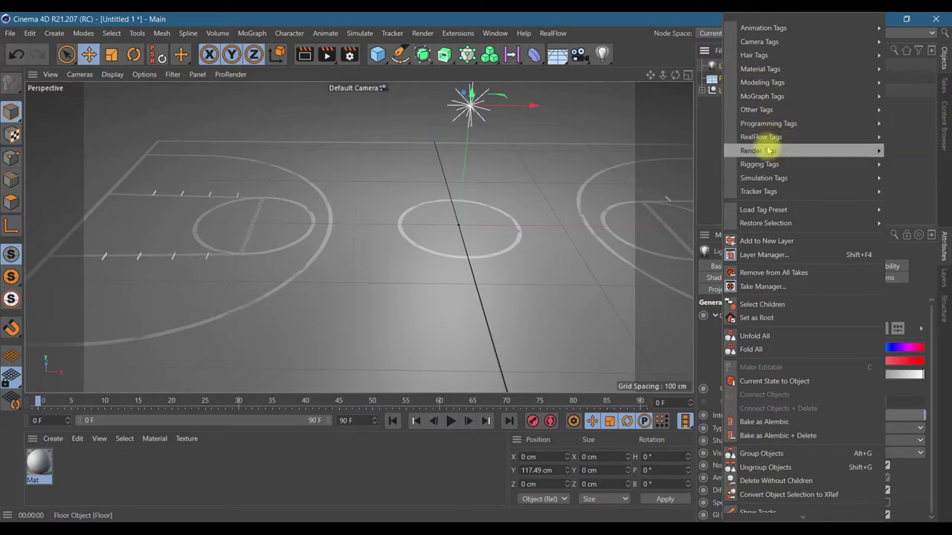
mouse_move(759, 150)
click(691, 168)
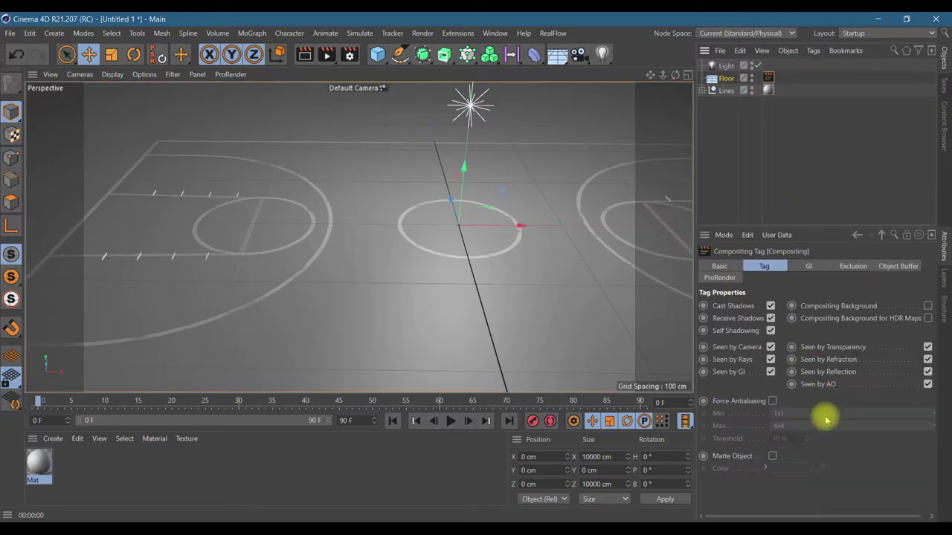
click(771, 306)
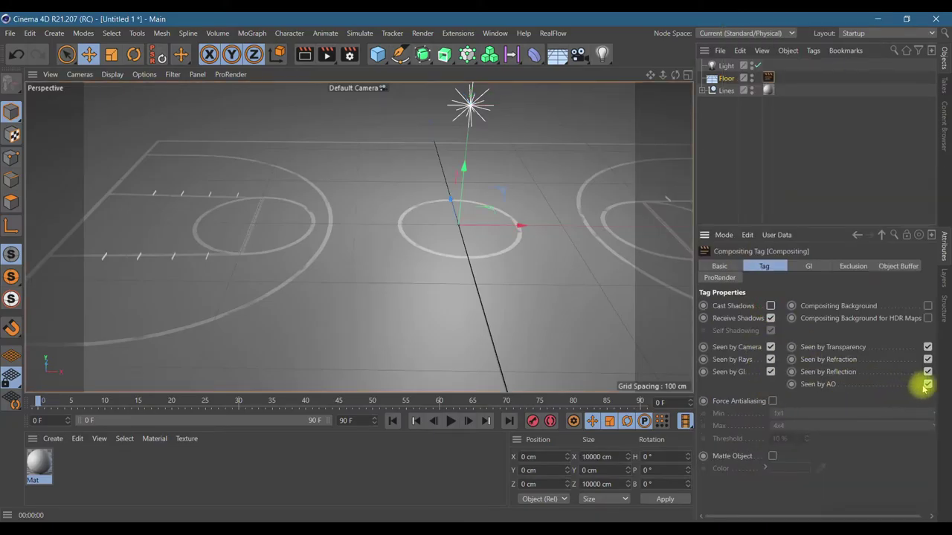
click(926, 384)
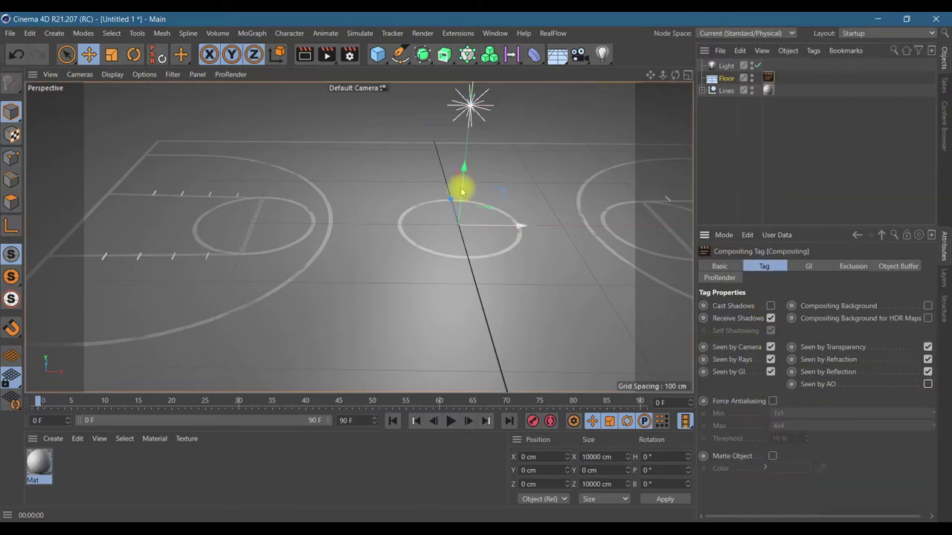
click(306, 55)
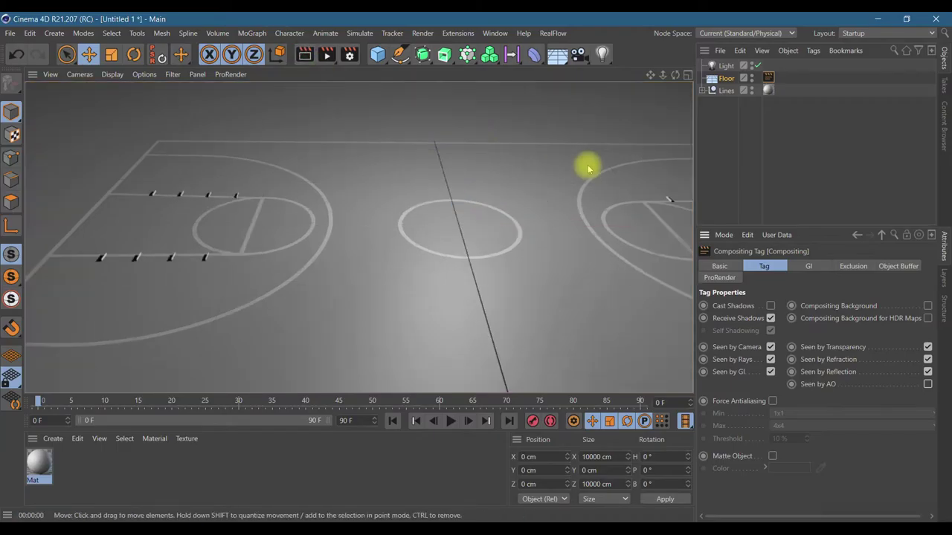
click(570, 228)
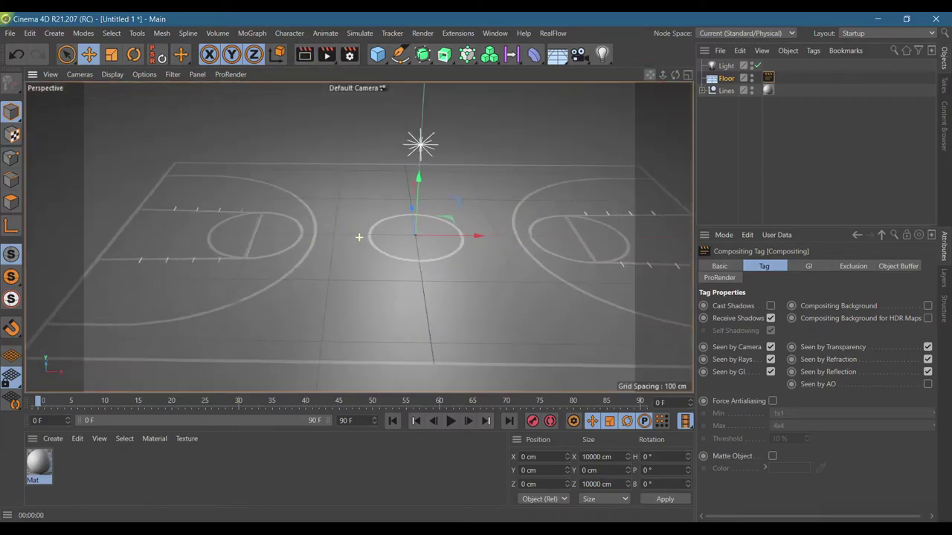
- Zoom toward the tick marks and expand Lines and its last Sweep to reveal the profile
alt+right_drag(330, 270, 631, 196)
click(702, 90)
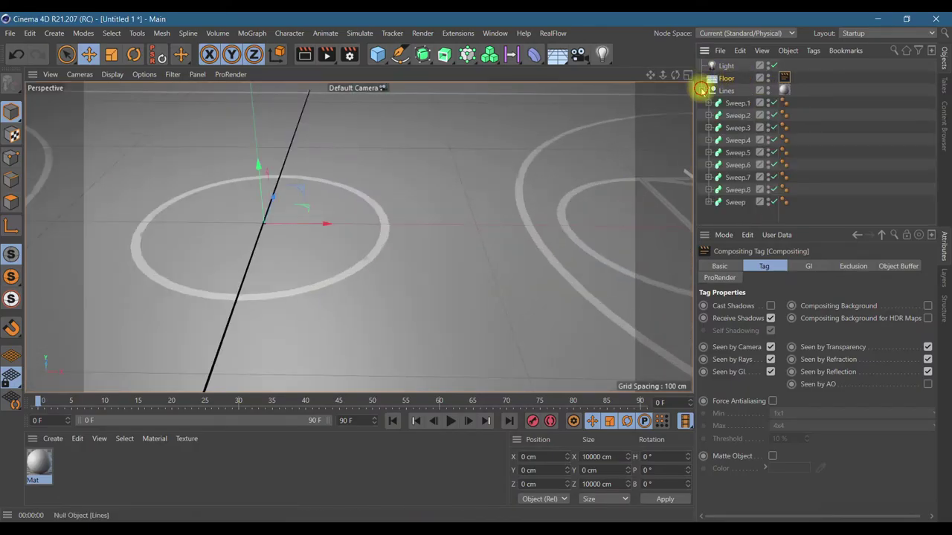
drag(650, 75, 612, 196)
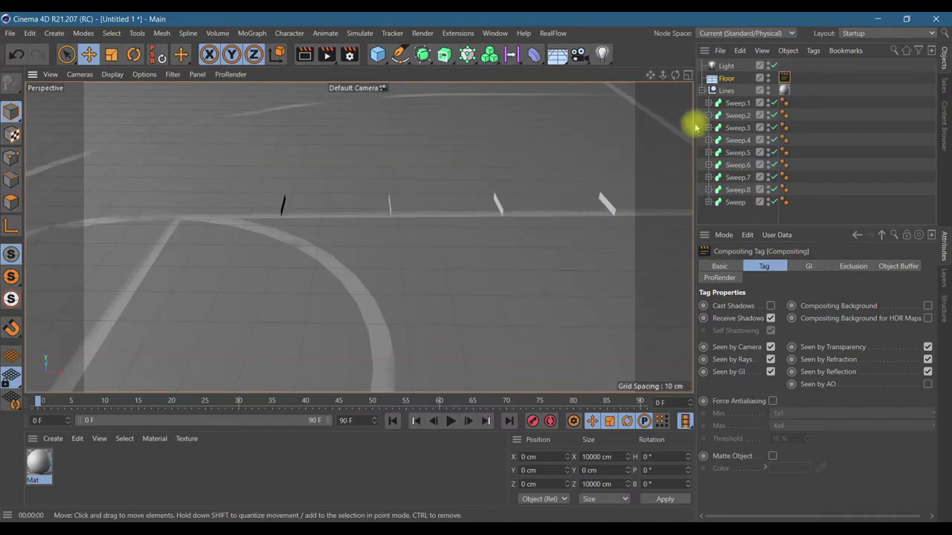
click(709, 202)
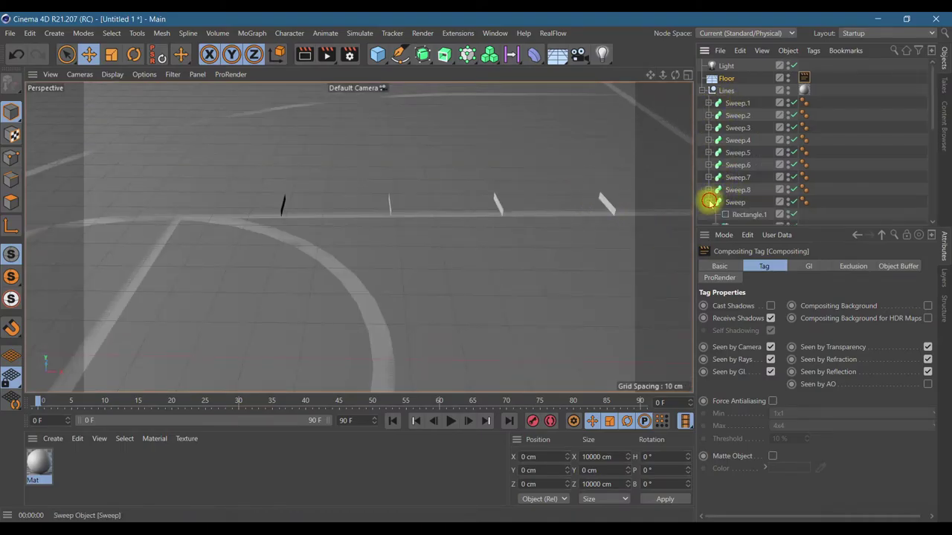
scroll(765, 181, down, 5)
scroll(772, 171, up, 5)
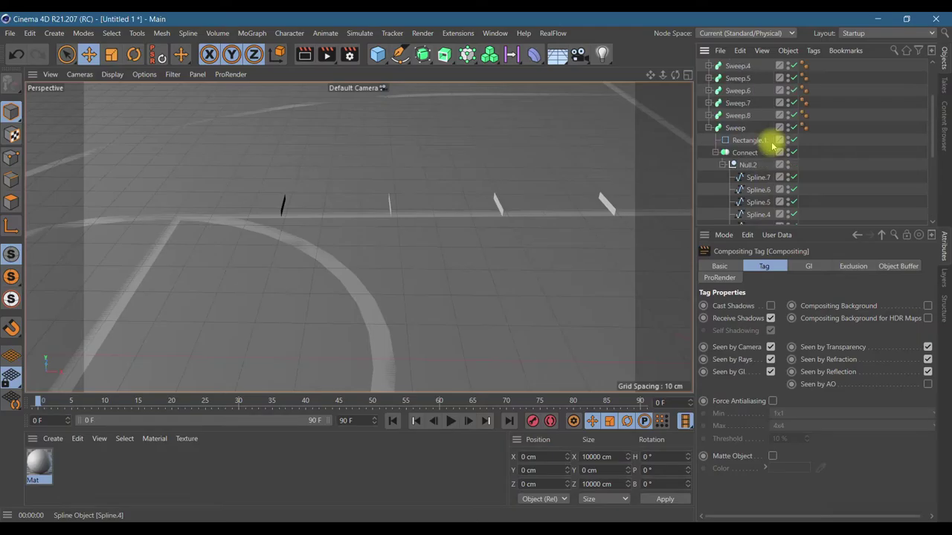
click(733, 128)
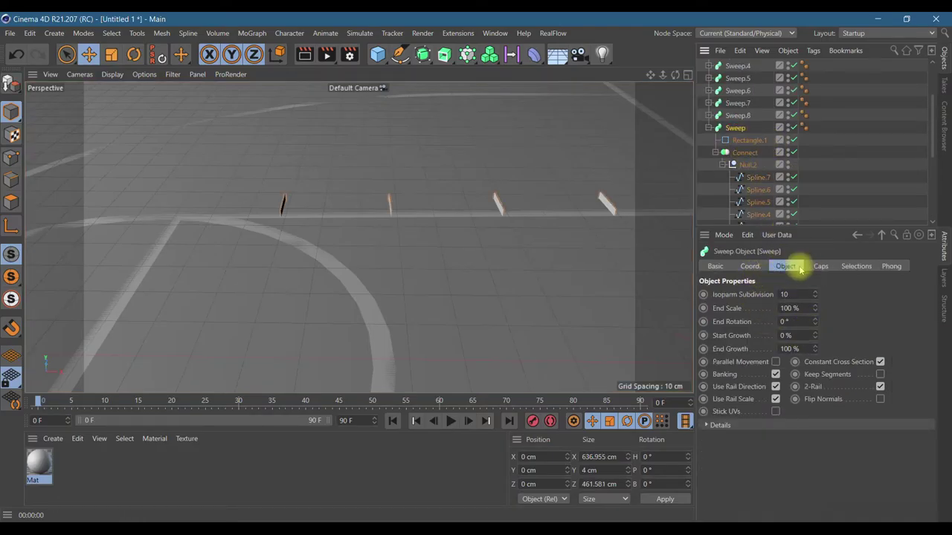
click(752, 267)
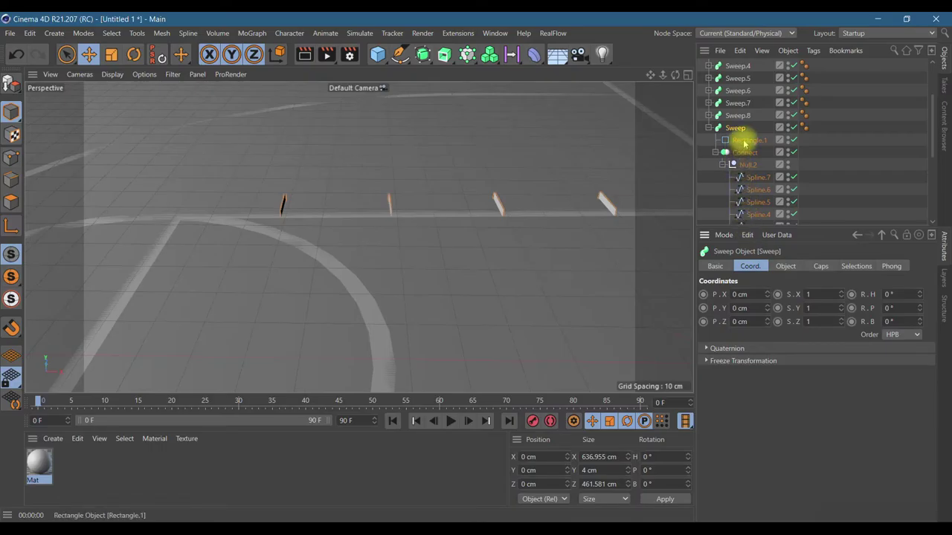
- Set the Rectangle.1 profile's plane to XZ
click(746, 139)
click(761, 266)
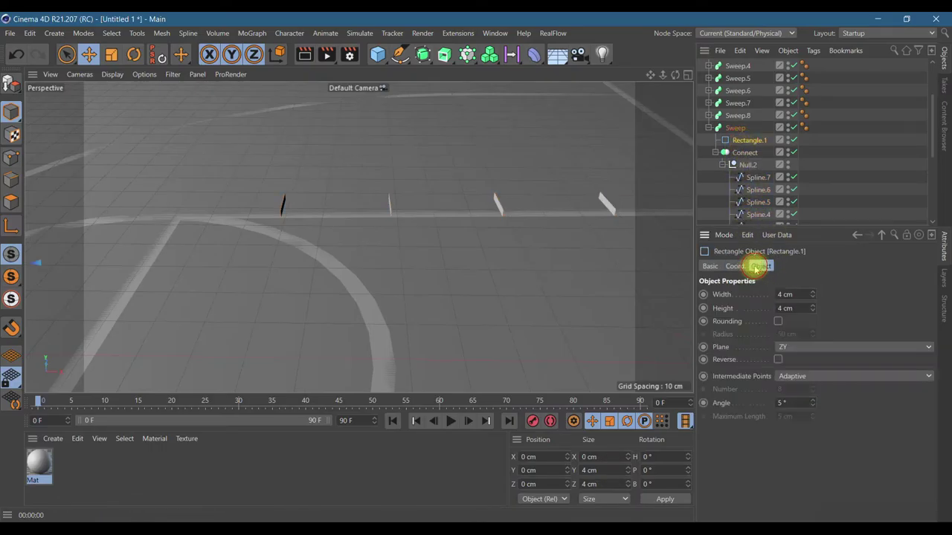
click(796, 349)
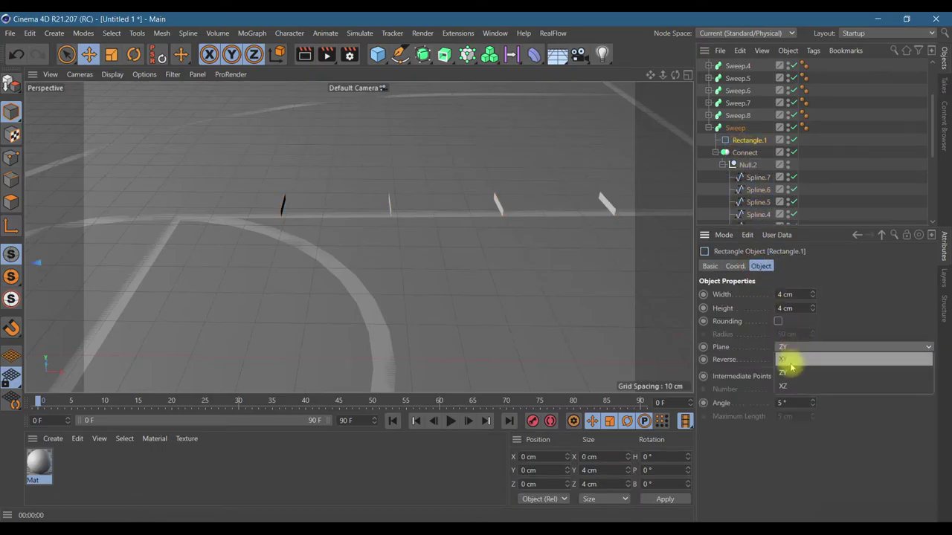
click(784, 386)
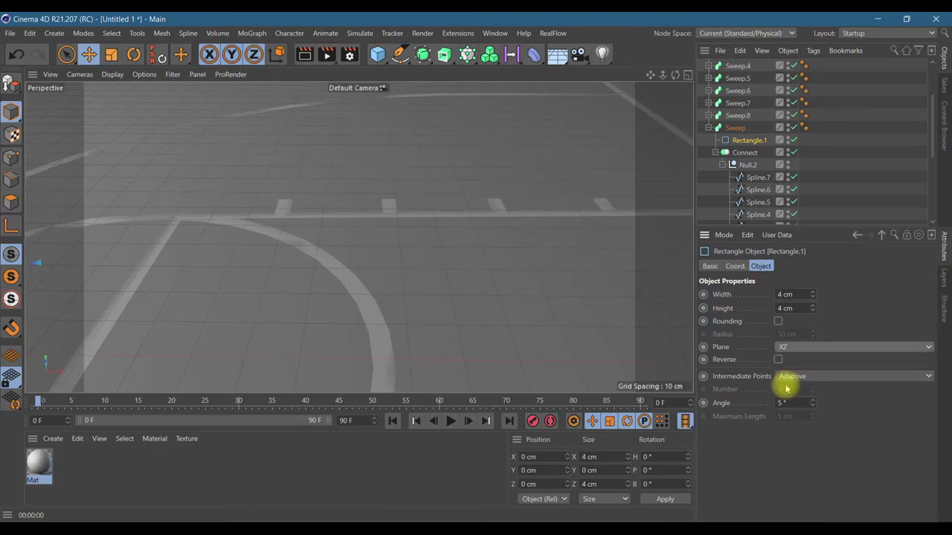
- Frame the whole court and render the view to check the flat tick marks
key(h)
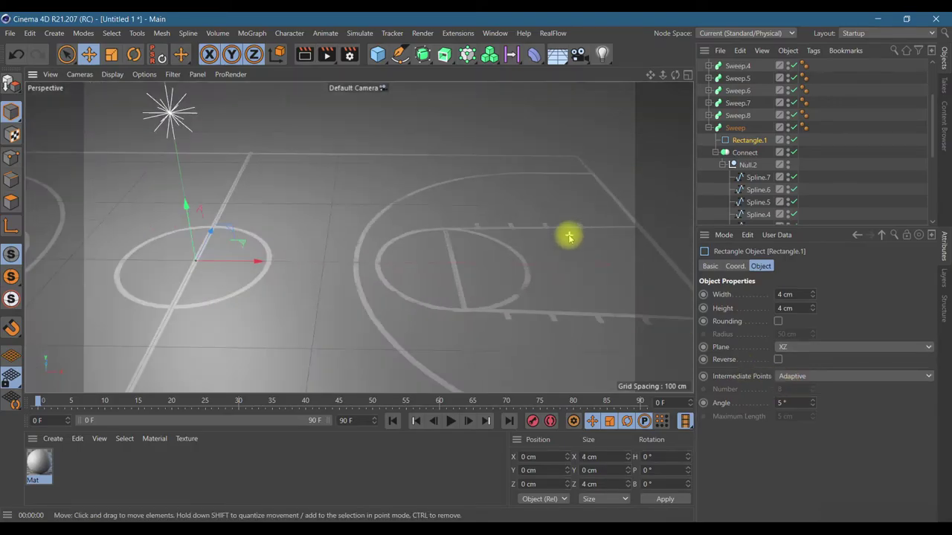
click(307, 56)
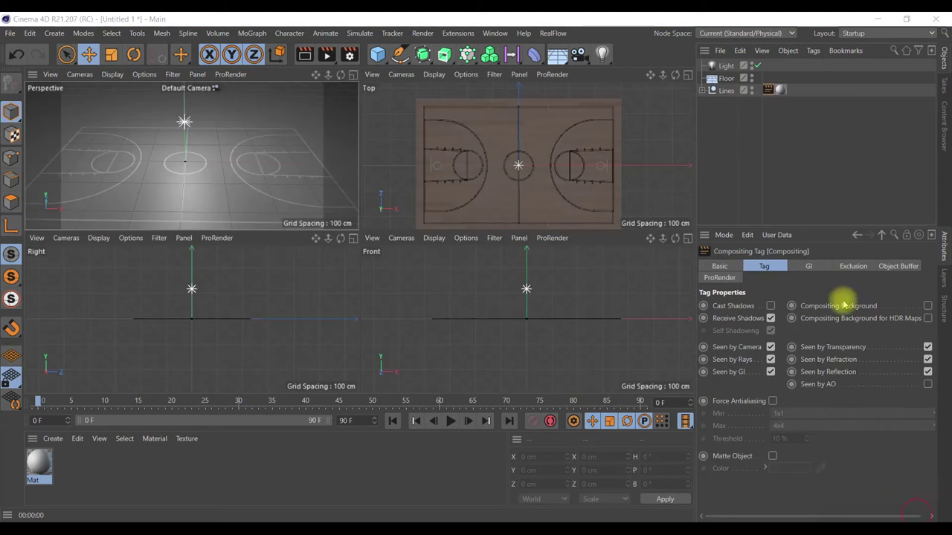
click(766, 90)
- Delete the Floor object and render the Perspective view alone
mouse_move(766, 95)
mouse_down()
mouse_move(764, 82)
mouse_move(767, 90)
mouse_up()
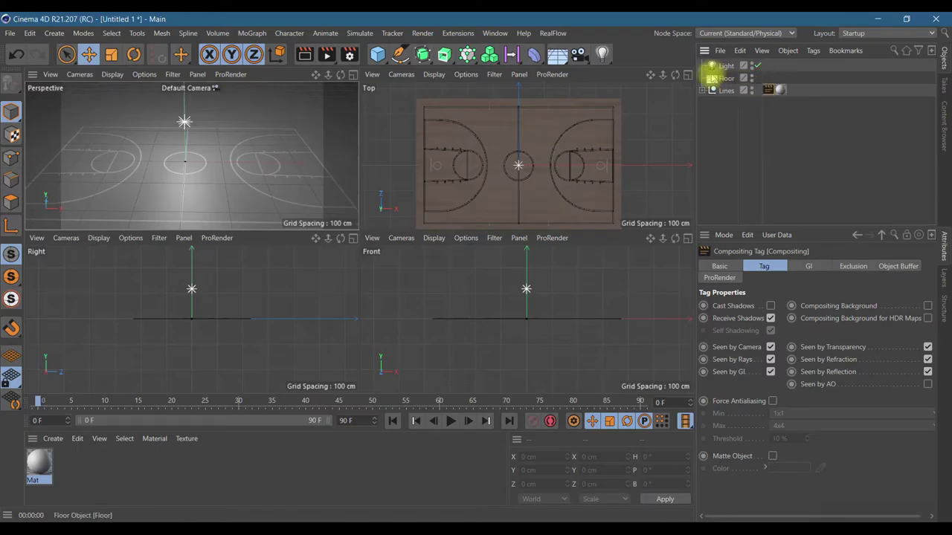
click(712, 78)
key(Delete)
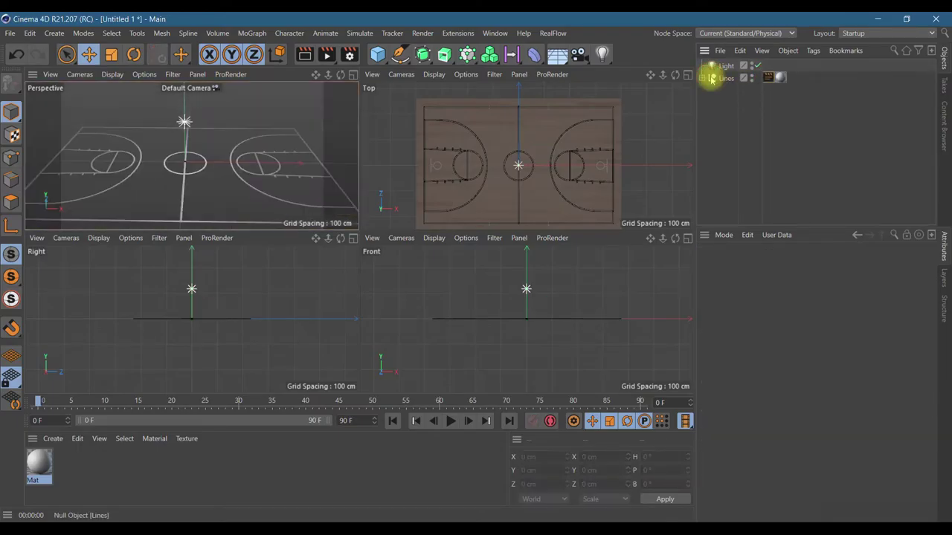
click(352, 75)
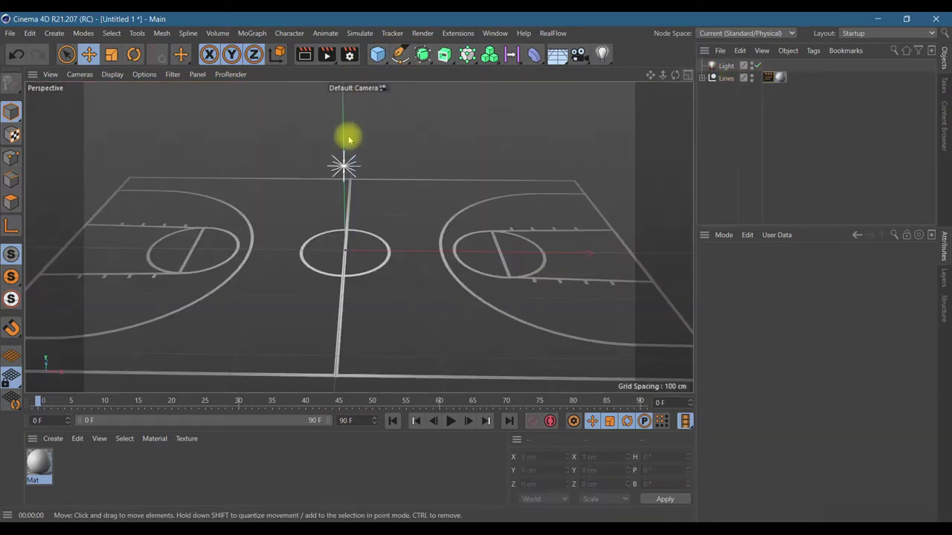
click(309, 56)
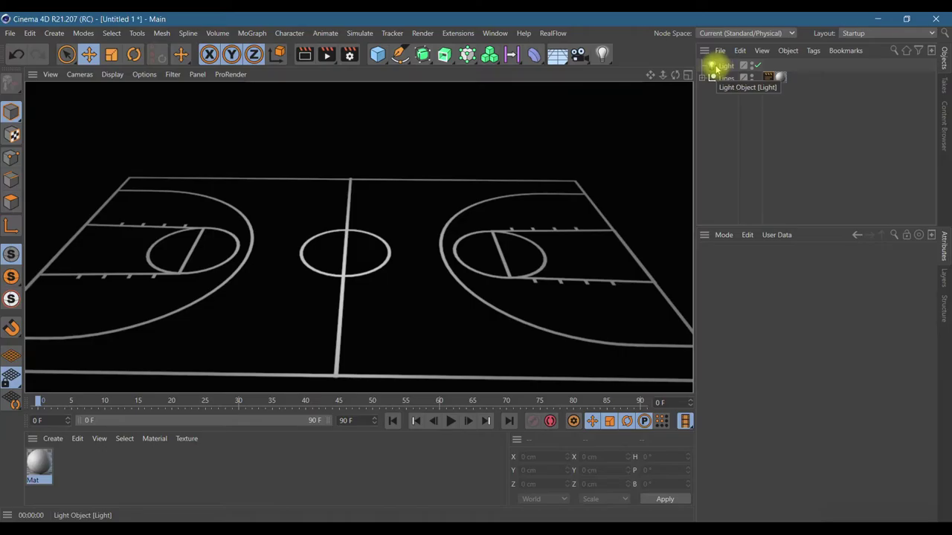
- Maximize the Top view and zoom in on the basket area
click(687, 75)
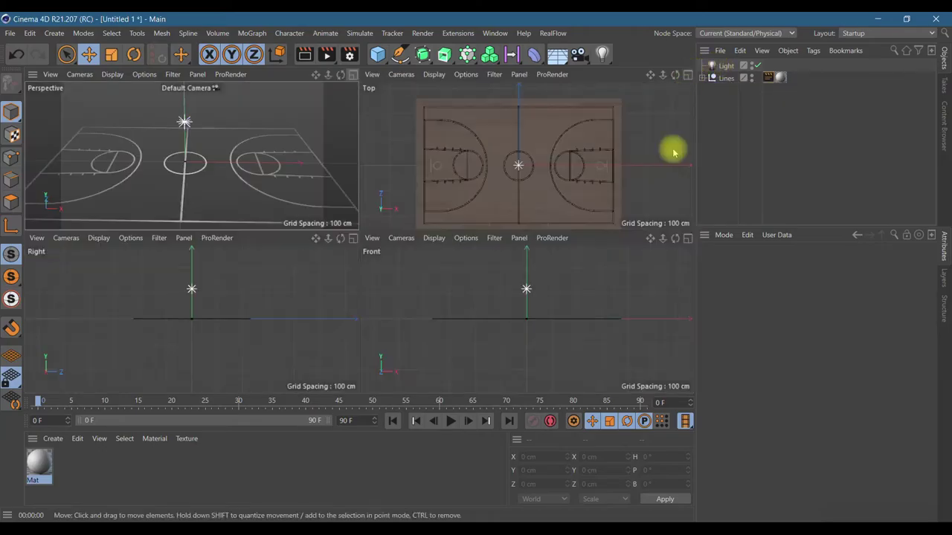
click(687, 75)
scroll(512, 293, up, 8)
scroll(550, 237, up, 1)
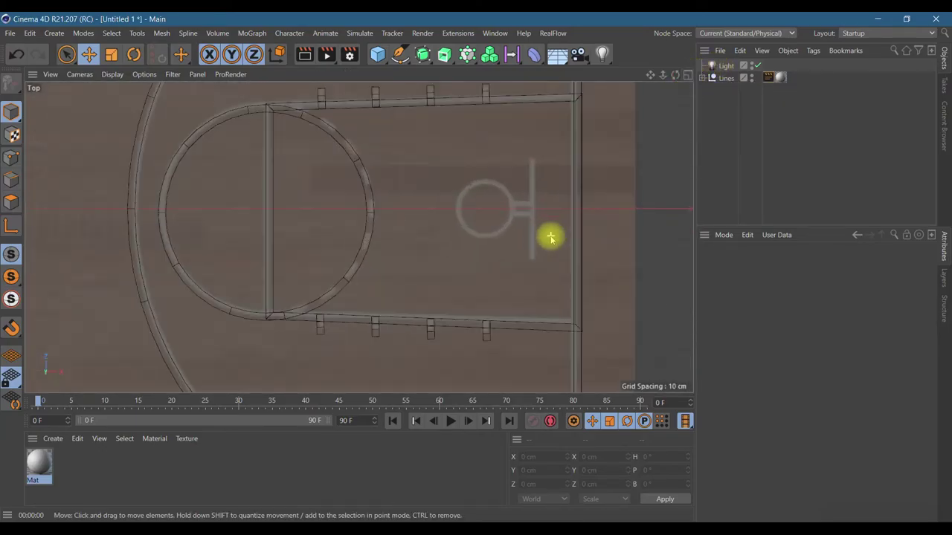
click(400, 55)
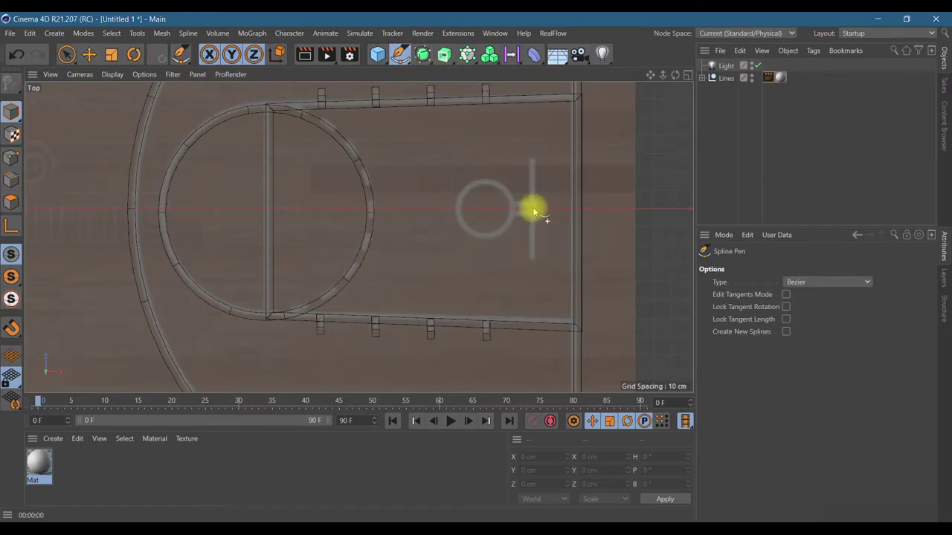
- Draw a spline from behind the right basket straight up to a point at Y 151.6 cm
click(534, 212)
right_click(533, 209)
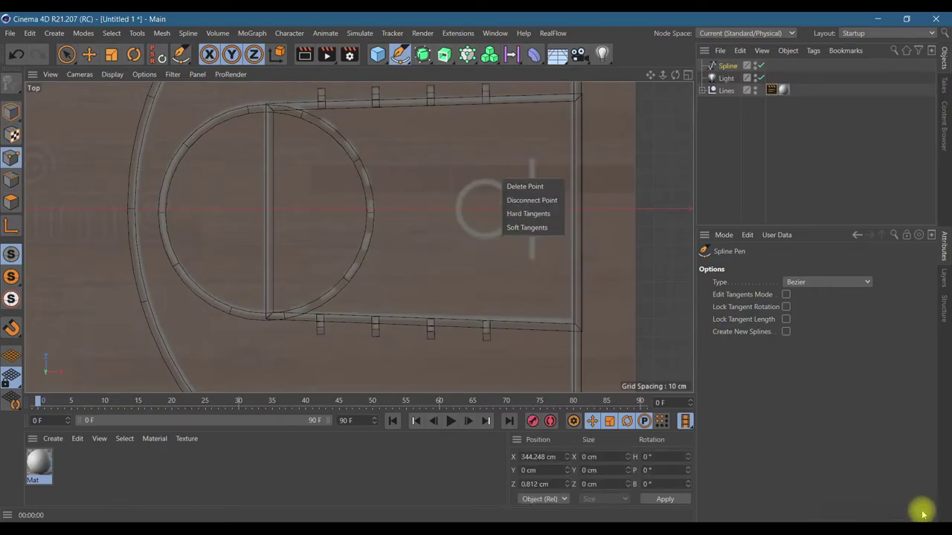
key(ctrl+z)
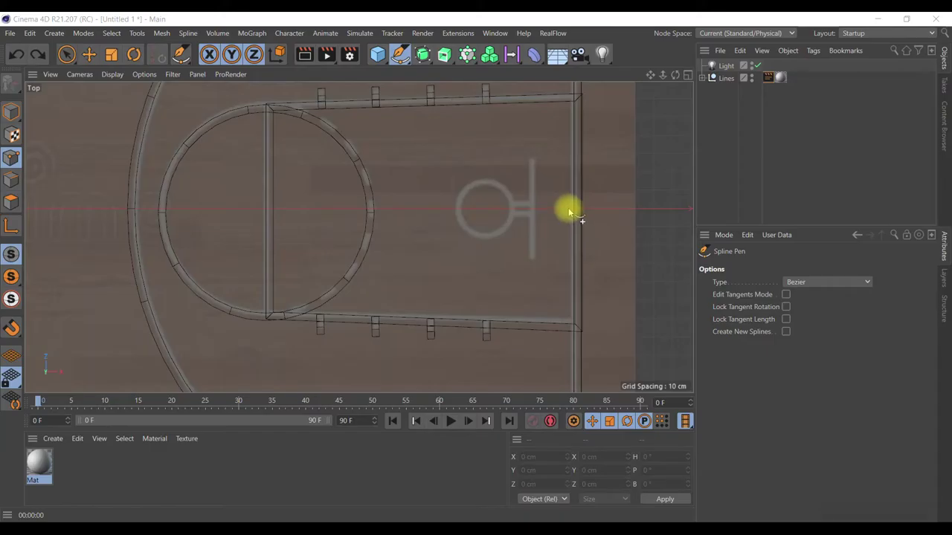
click(559, 212)
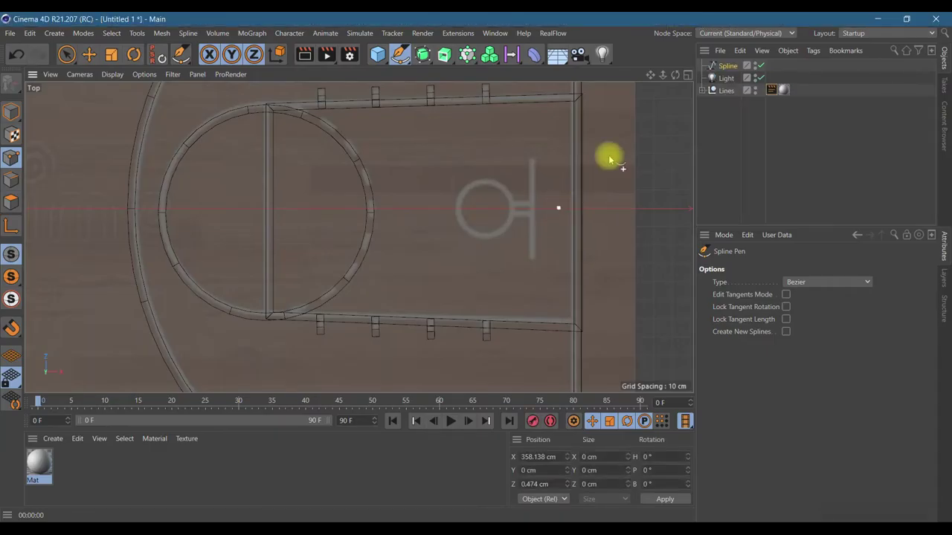
click(687, 77)
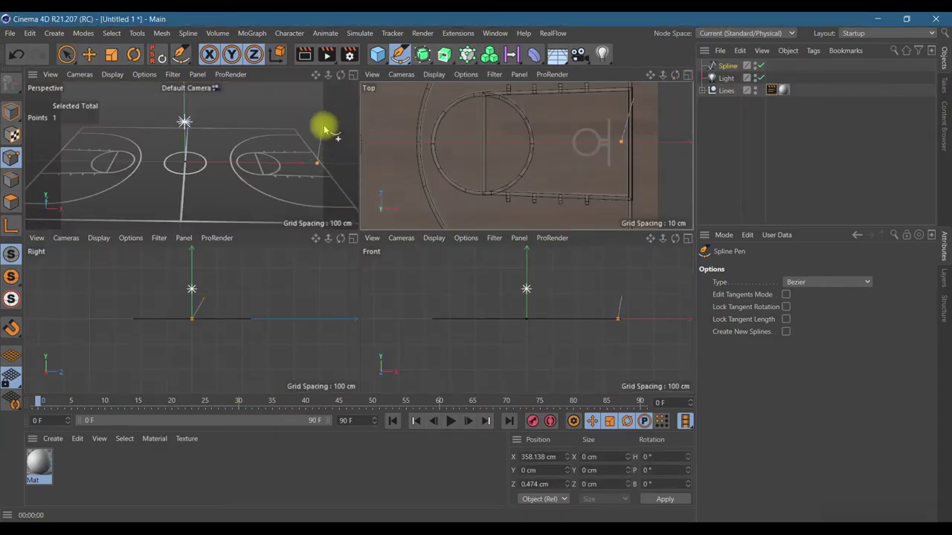
click(351, 75)
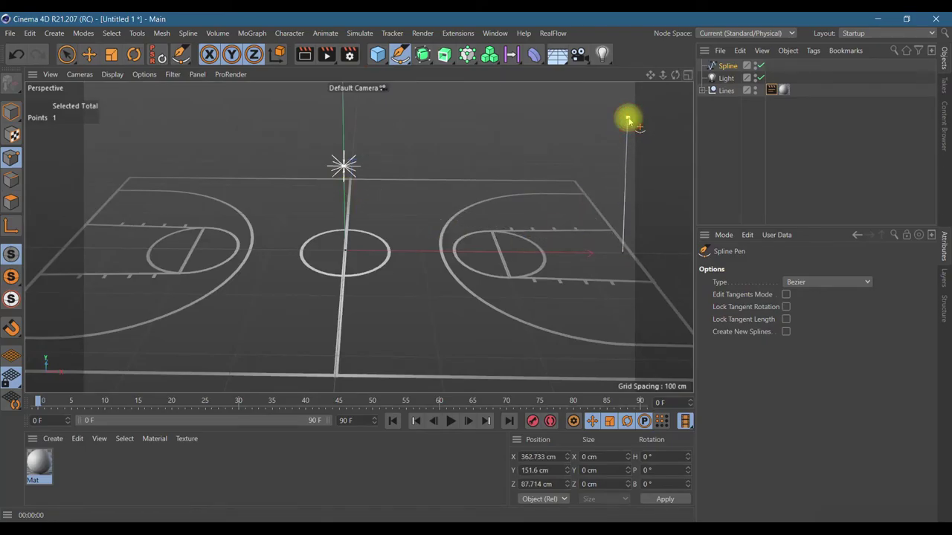
click(627, 119)
key(alt+Tab)
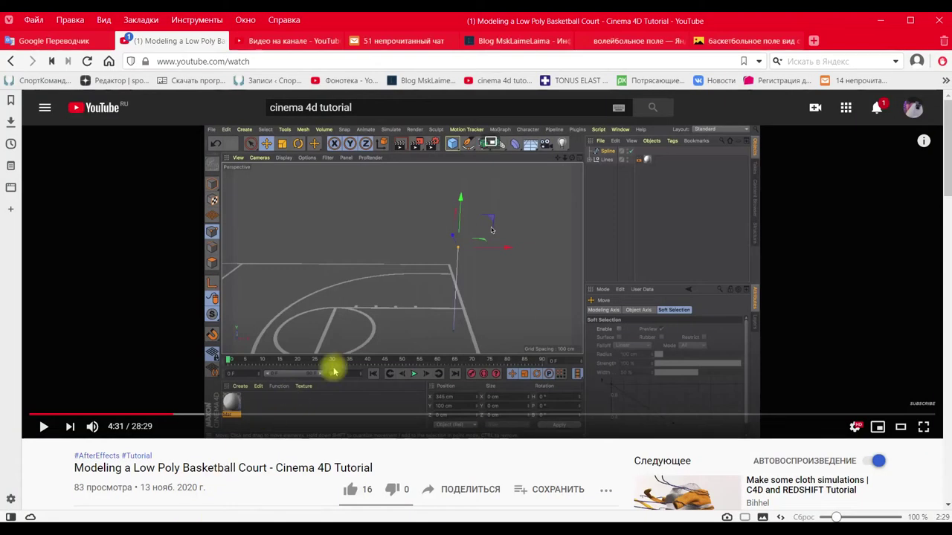
key(alt+Tab)
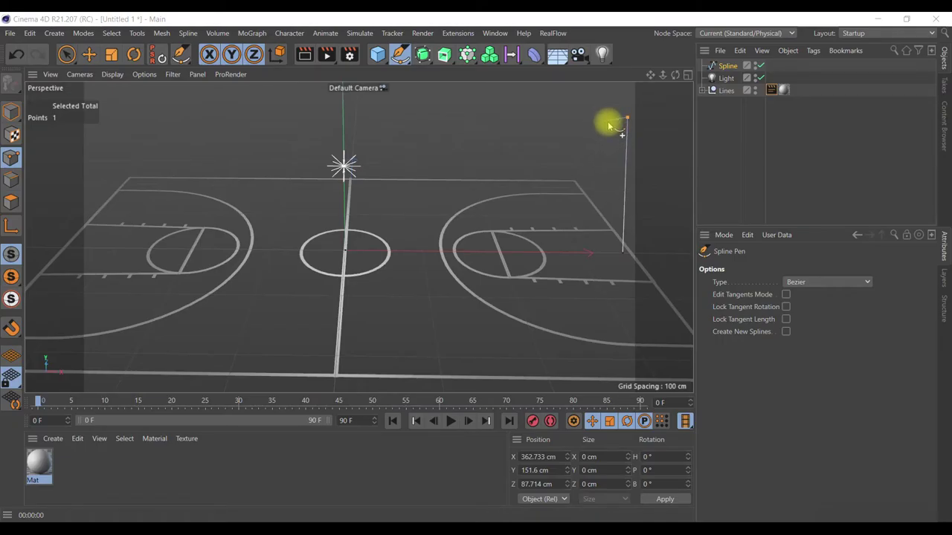
- Add spline points from the pole top to start a horizontal arm
click(607, 121)
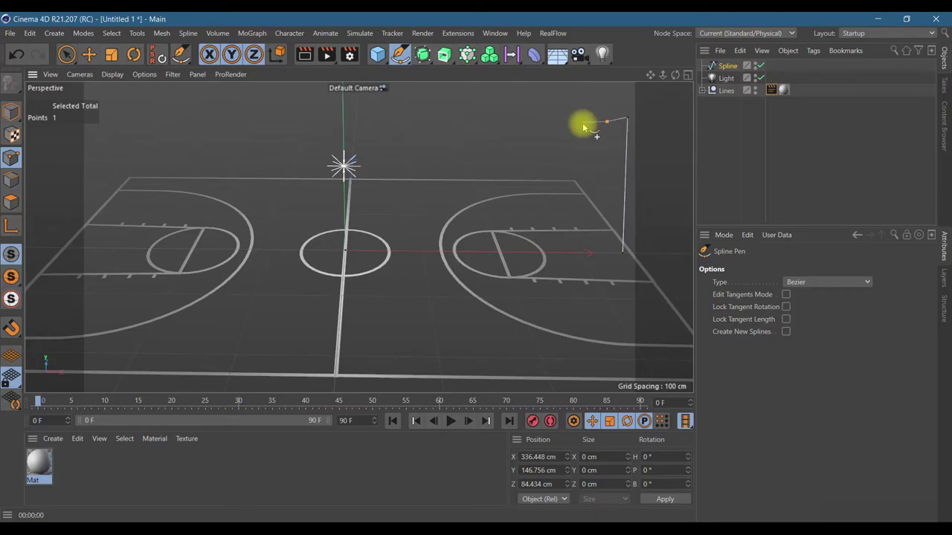
click(580, 123)
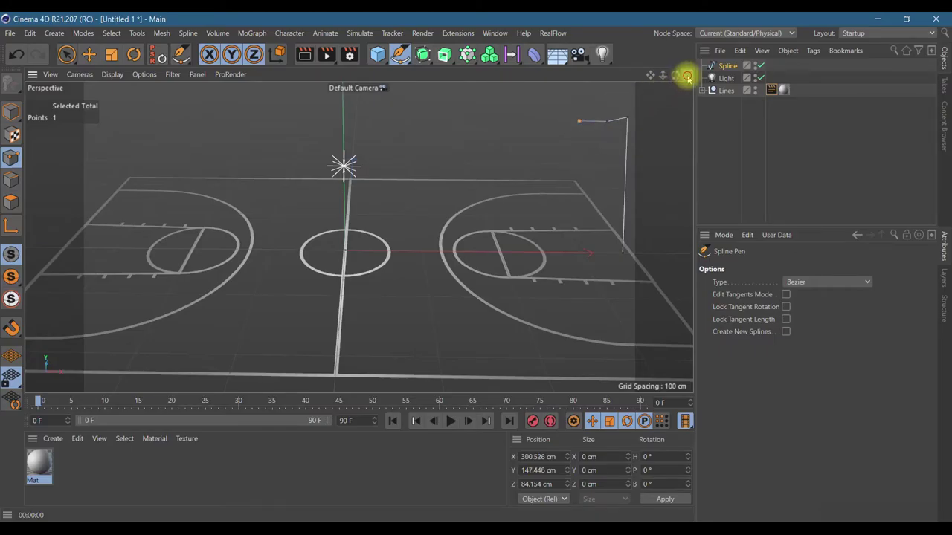
click(688, 75)
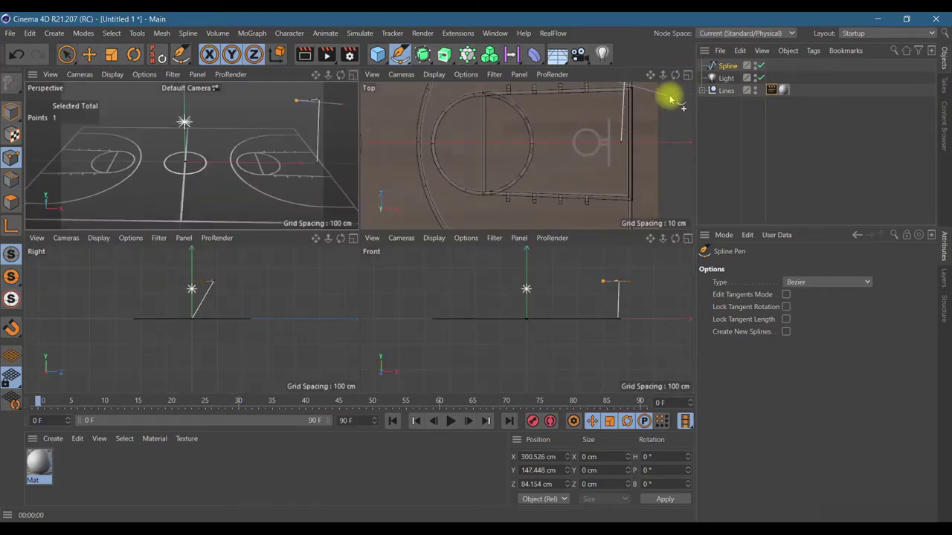
alt+middle_drag(659, 75, 526, 156)
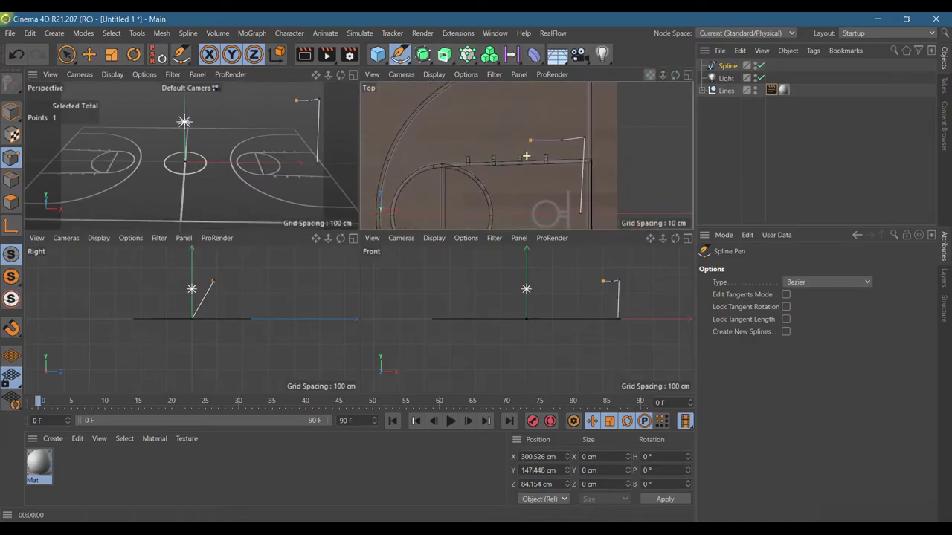
drag(635, 89, 648, 99)
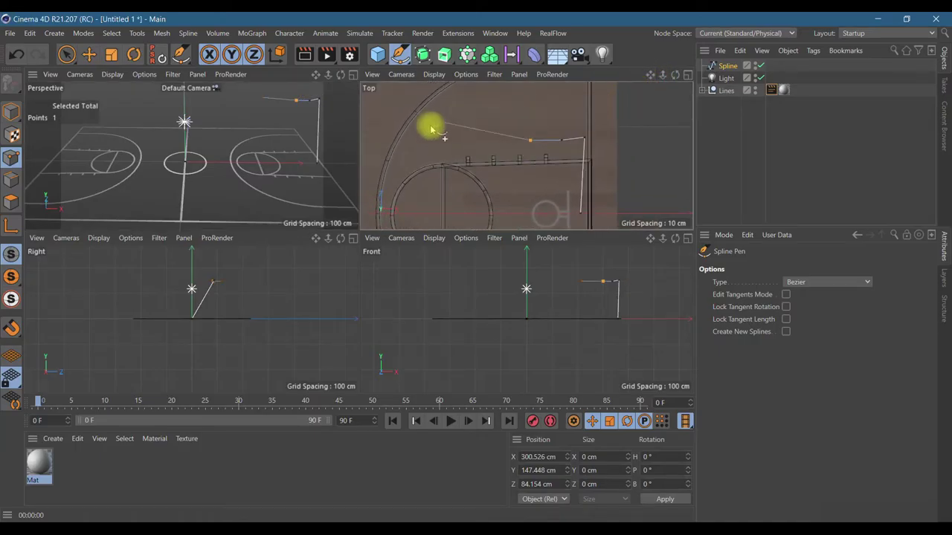
click(15, 54)
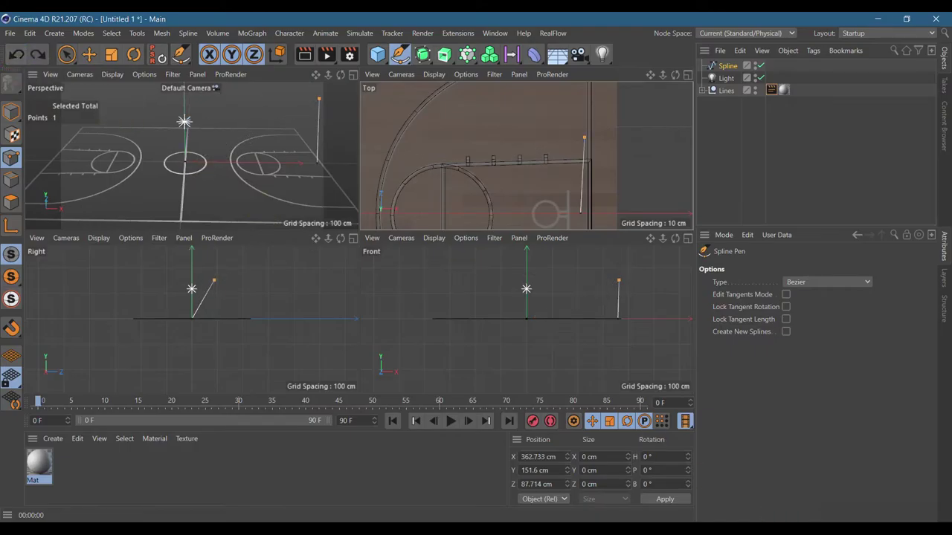
- Place the arm's end point above the court with Hard Tangents, then add a Rectangle spline
key(F1)
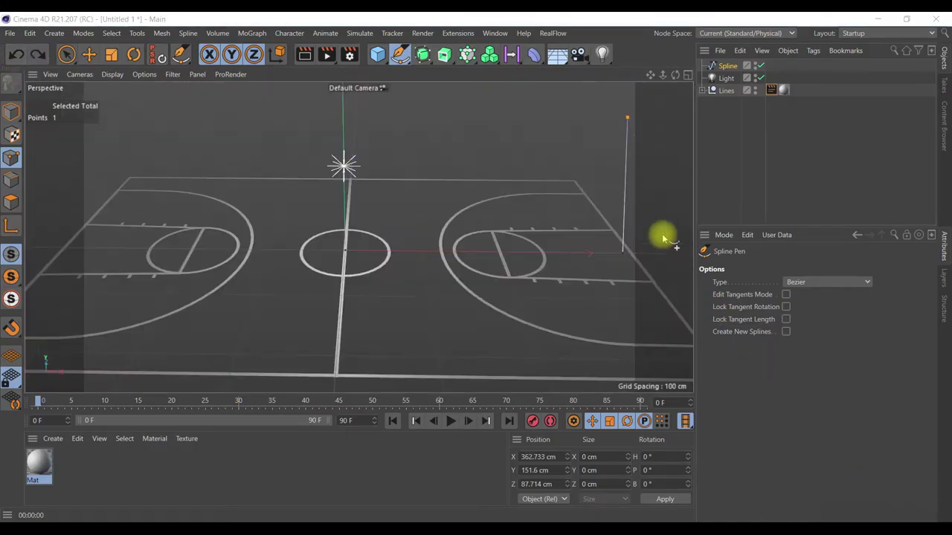
click(607, 112)
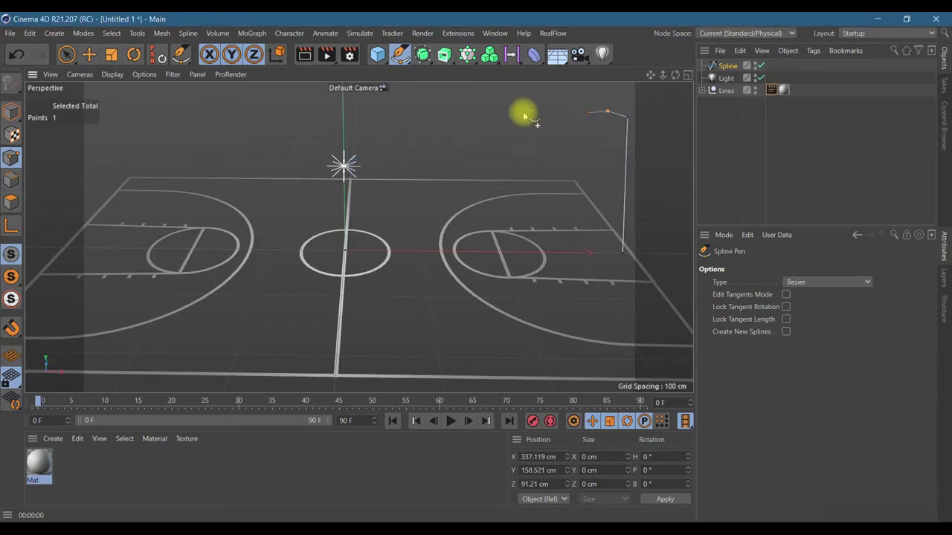
click(15, 54)
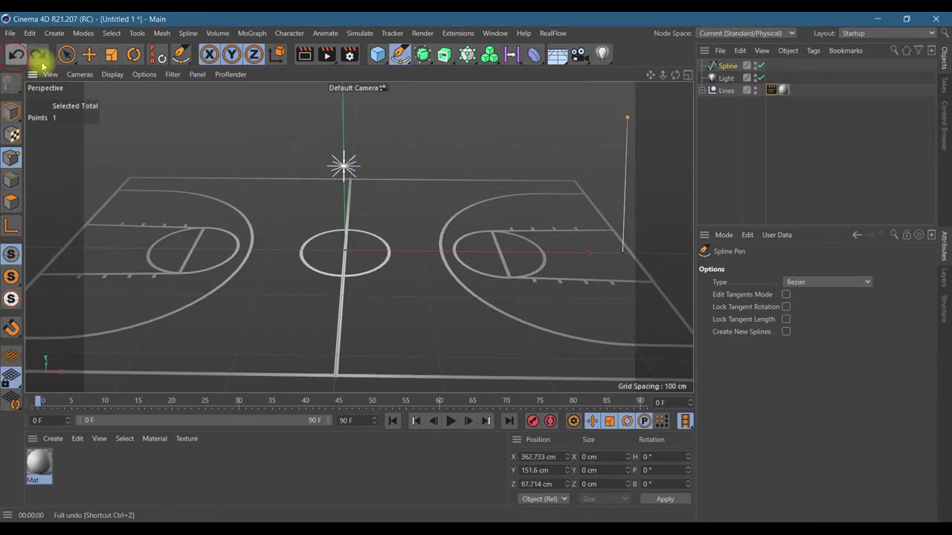
click(602, 93)
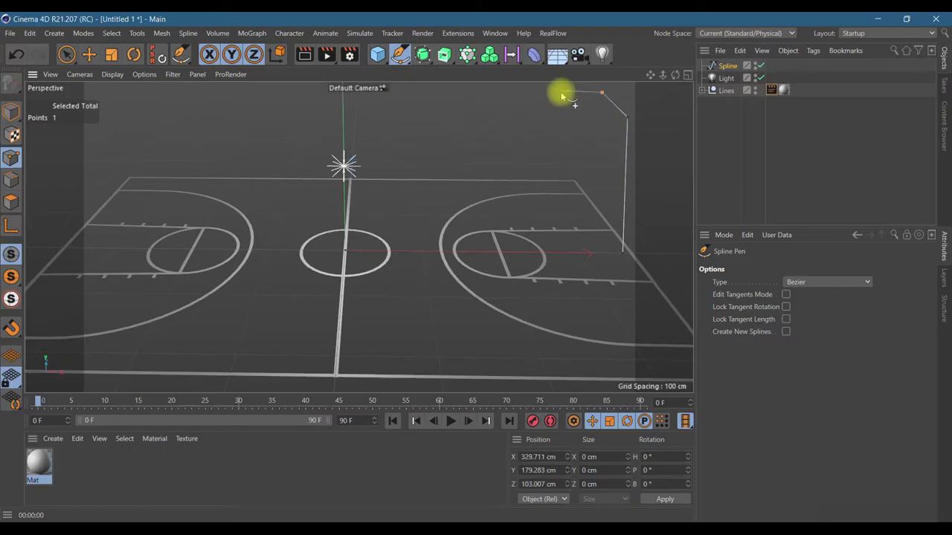
right_click(560, 95)
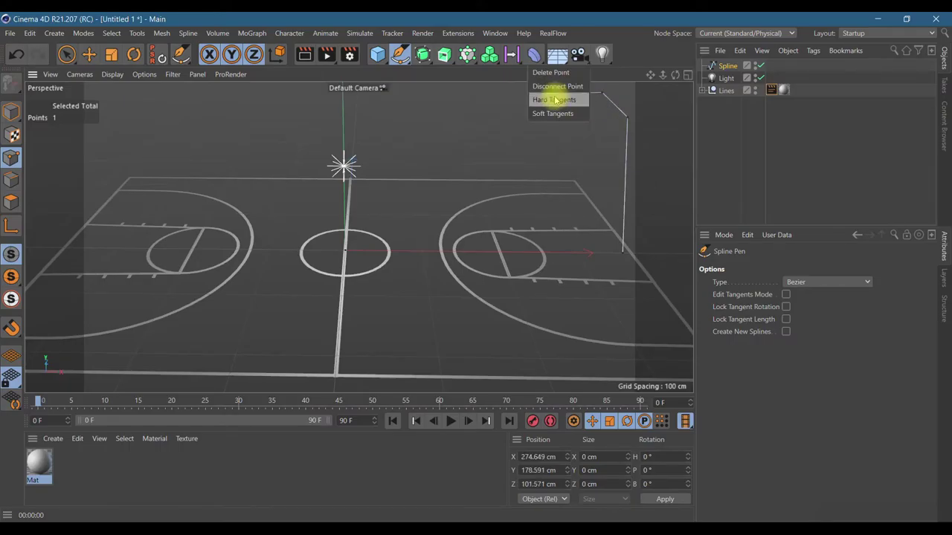
click(549, 84)
click(399, 54)
click(507, 163)
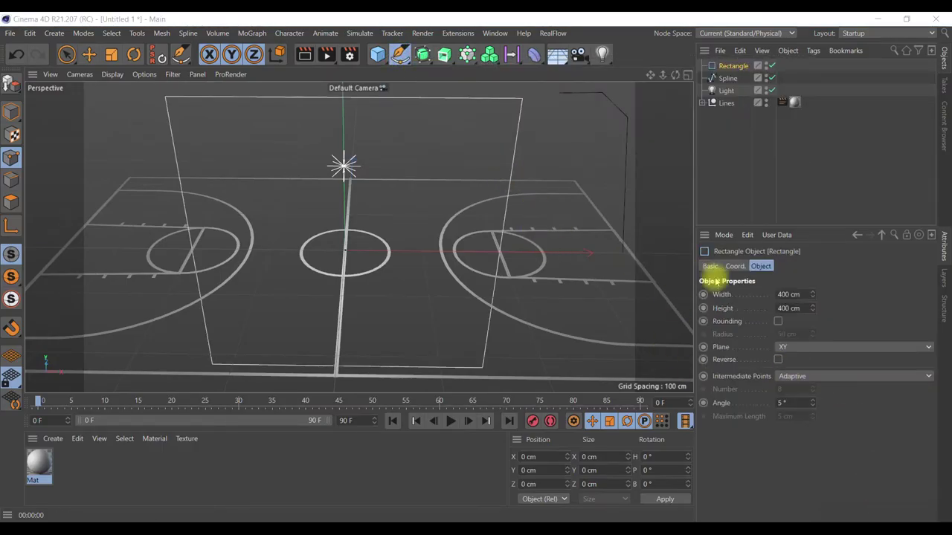
- Set the Rectangle spline's width and height to 6 cm
click(788, 295)
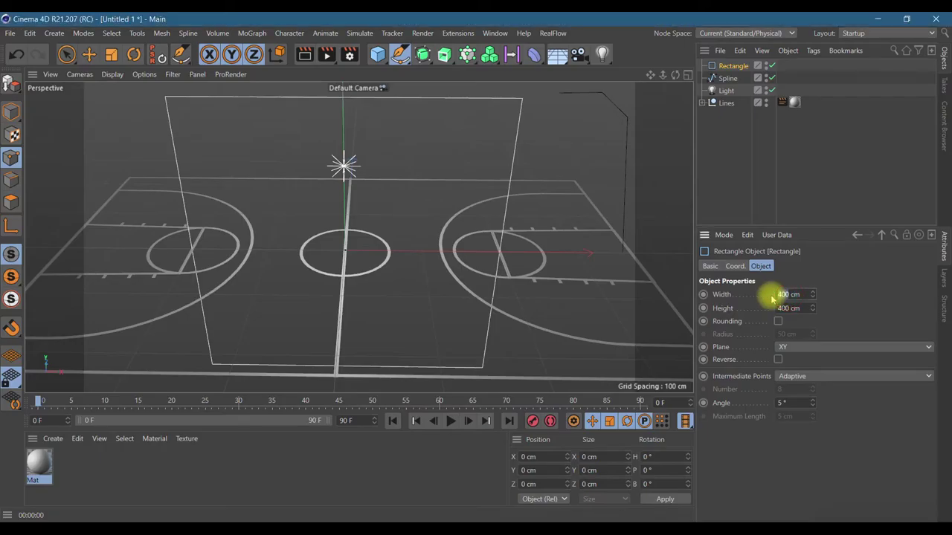
click(788, 309)
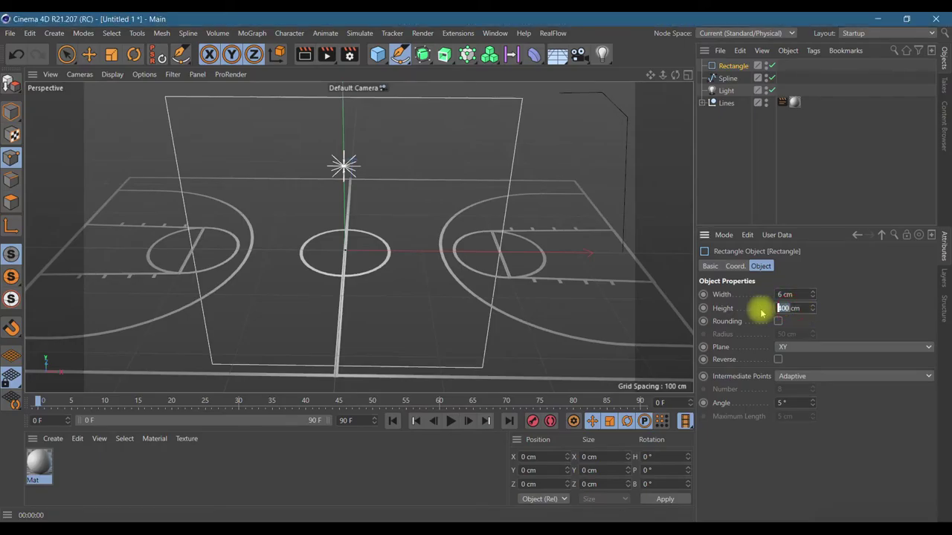
text(6cm)
key(Return)
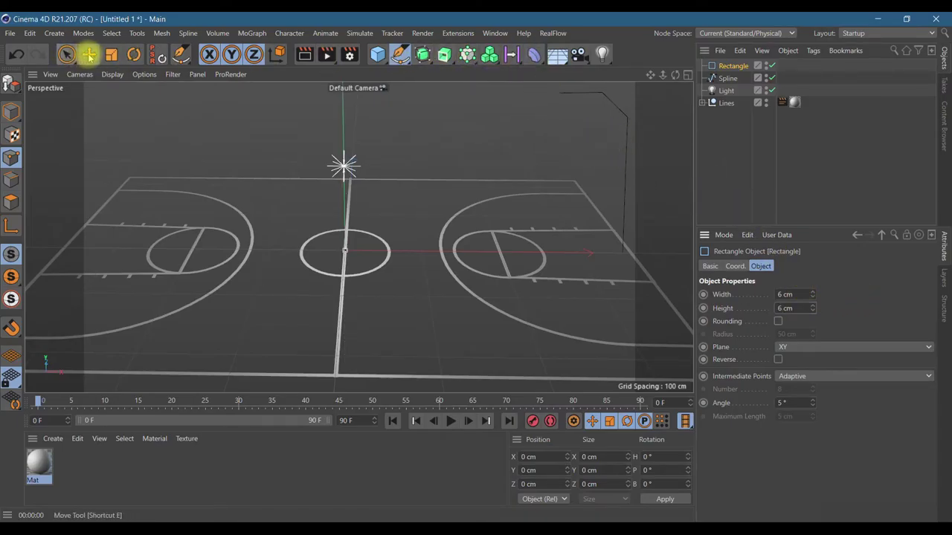
- Add a Sweep generator and nest the Rectangle profile inside it
click(65, 56)
drag(444, 55, 478, 136)
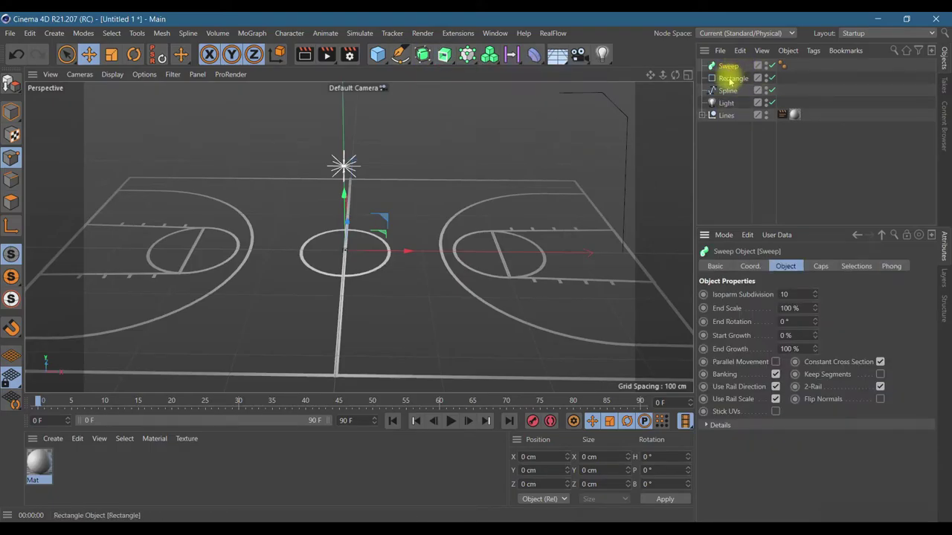
mouse_move(733, 78)
mouse_down()
mouse_move(731, 68)
mouse_move(733, 89)
mouse_up()
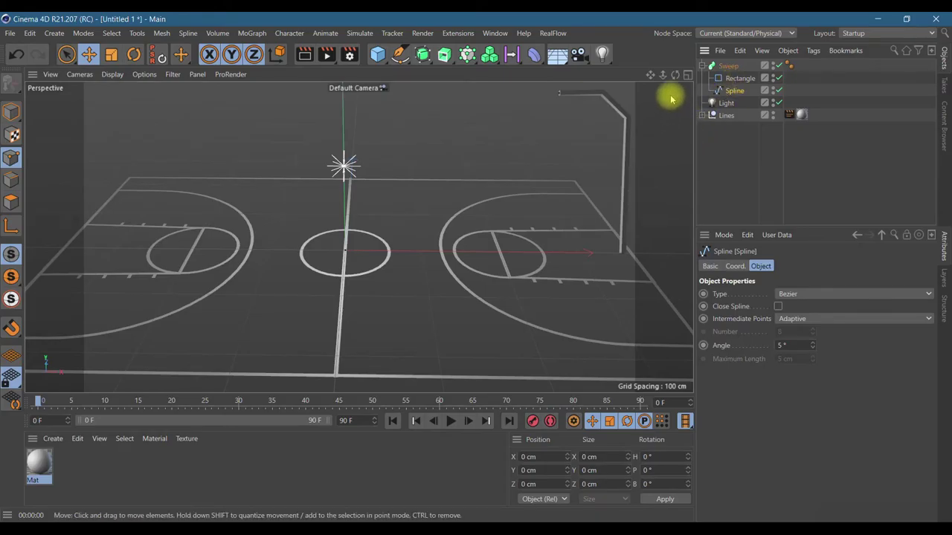
drag(675, 75, 359, 236)
drag(638, 84, 358, 237)
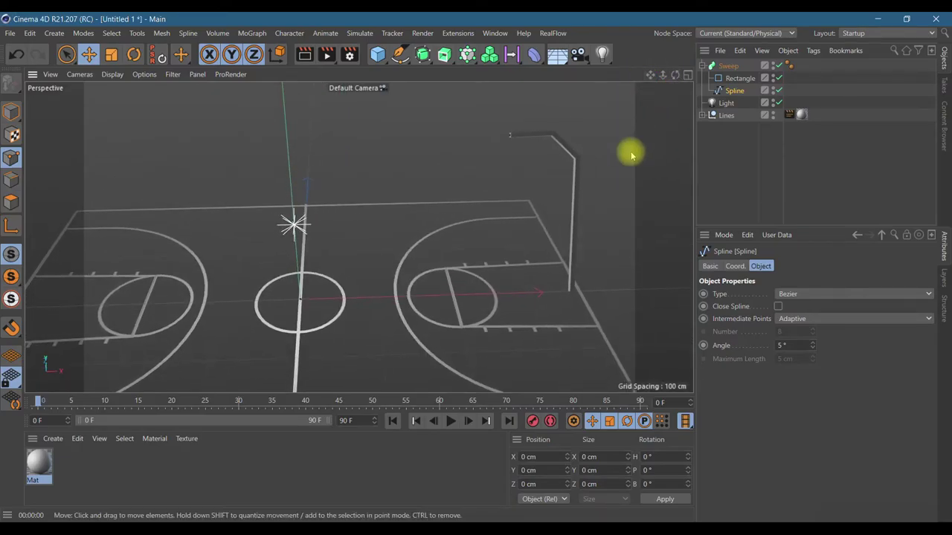
drag(674, 74, 359, 237)
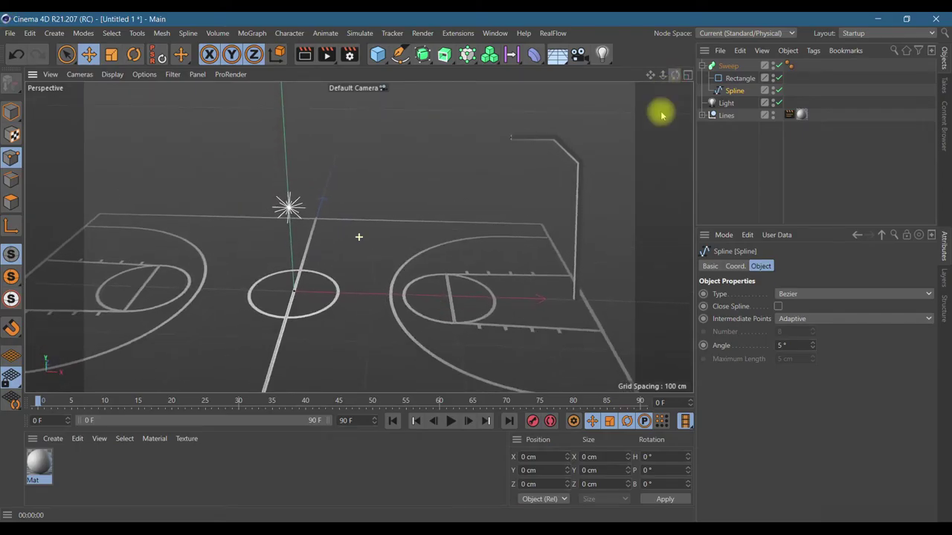
- Add a Cube sized X 4, Y 44, Z 67 cm and show four views
click(376, 54)
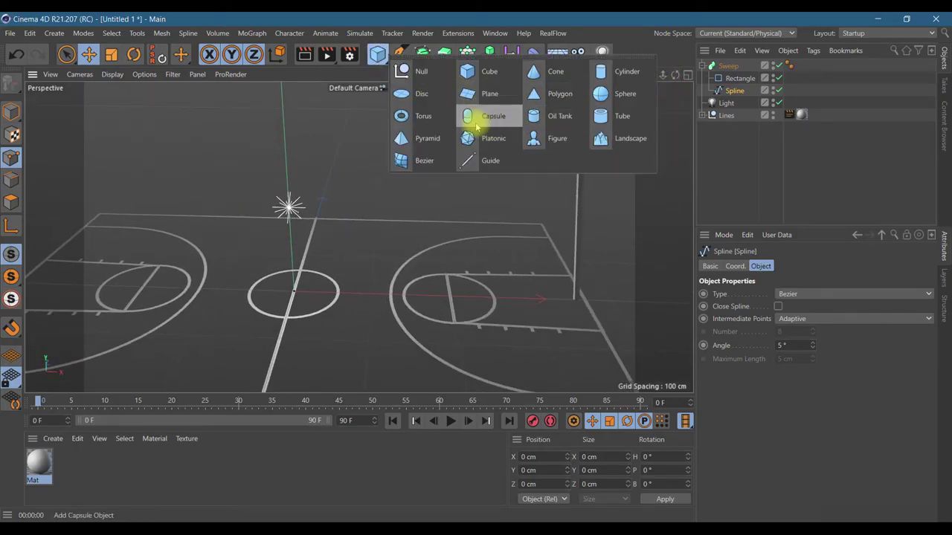
click(473, 74)
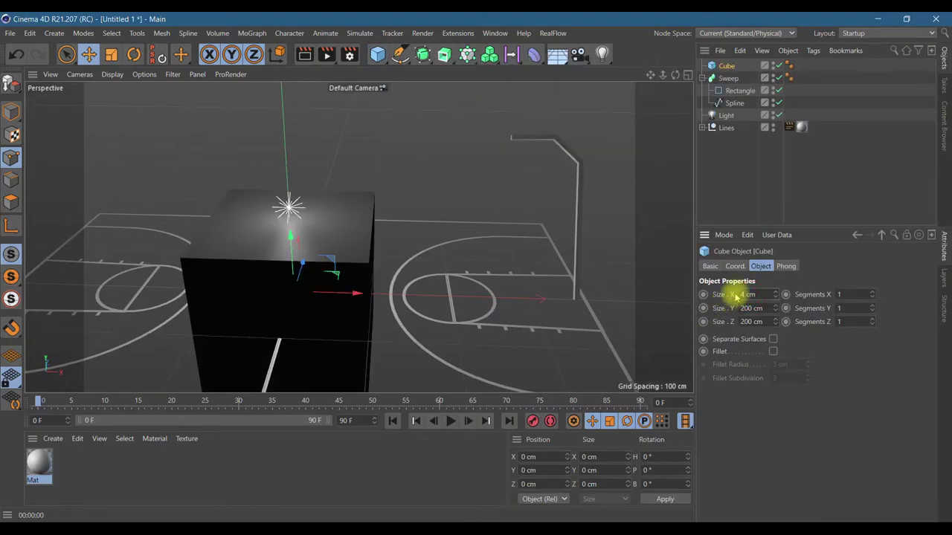
key(Tab)
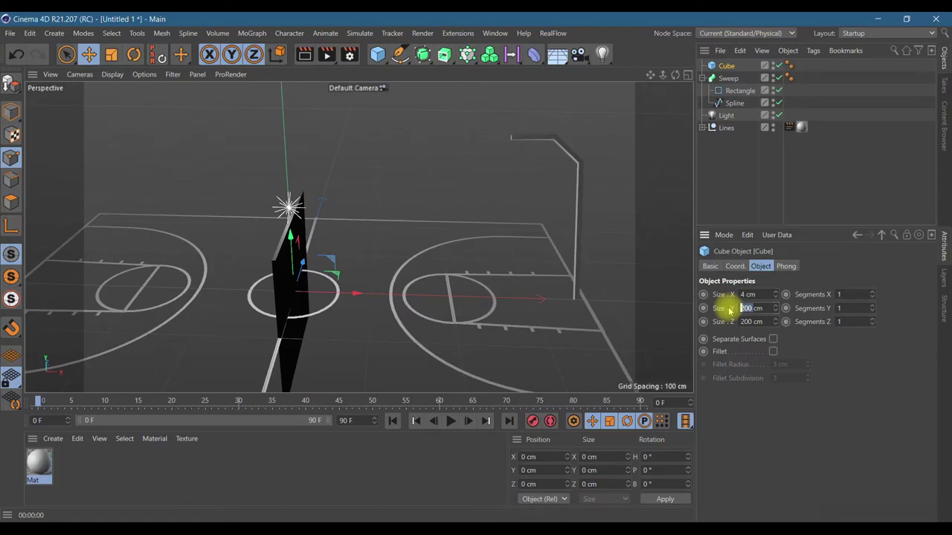
text(44)
key(Return)
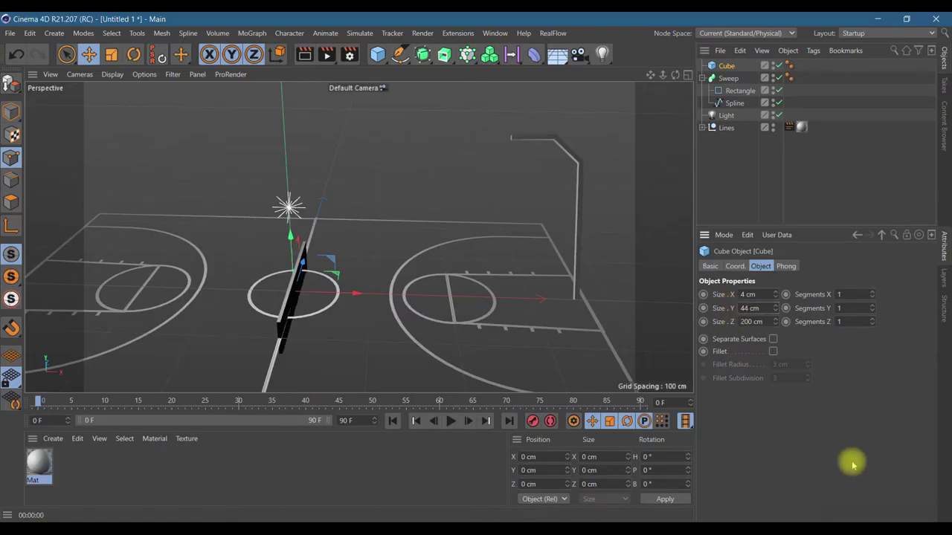
click(893, 491)
click(752, 321)
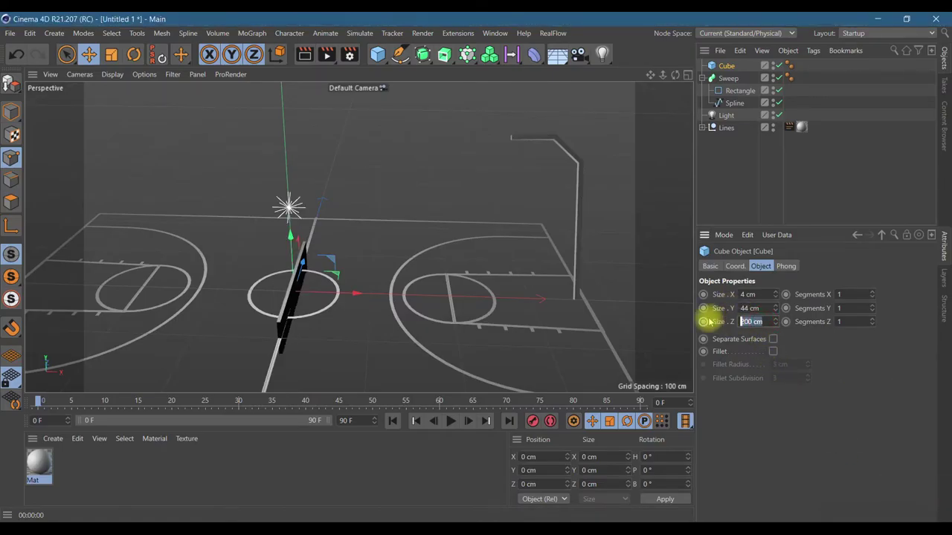
text(67)
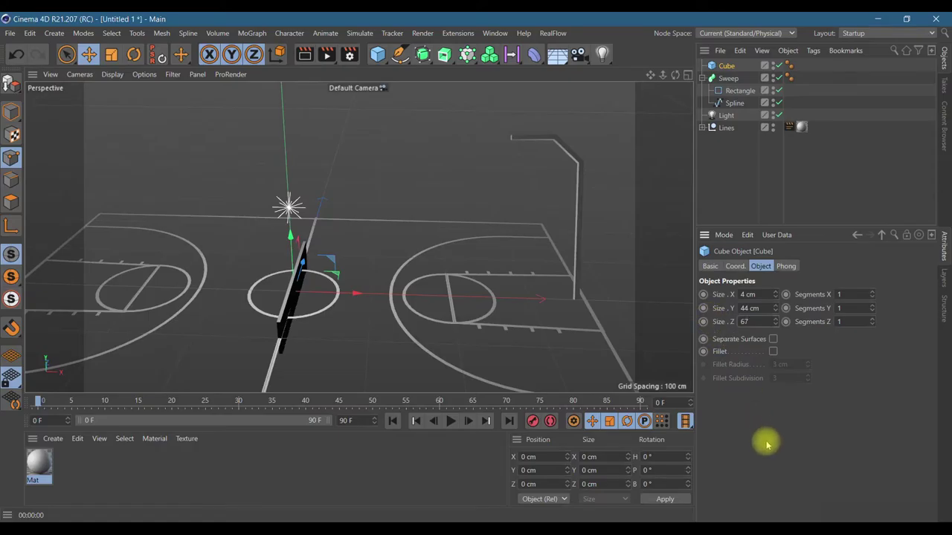
key(Return)
click(687, 75)
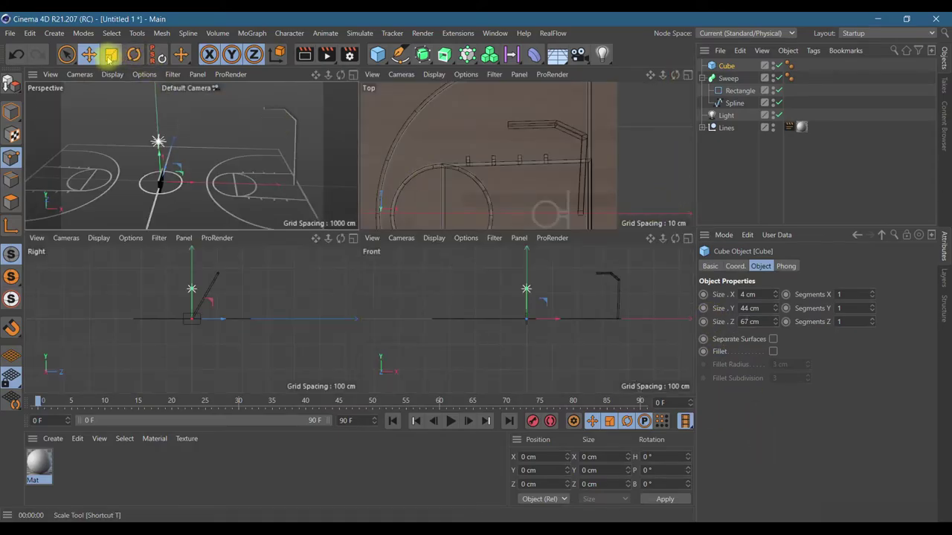
- Disable the Sweep and Rectangle and edit the pole spline's points in Top view
click(685, 79)
scroll(363, 230, down, 3)
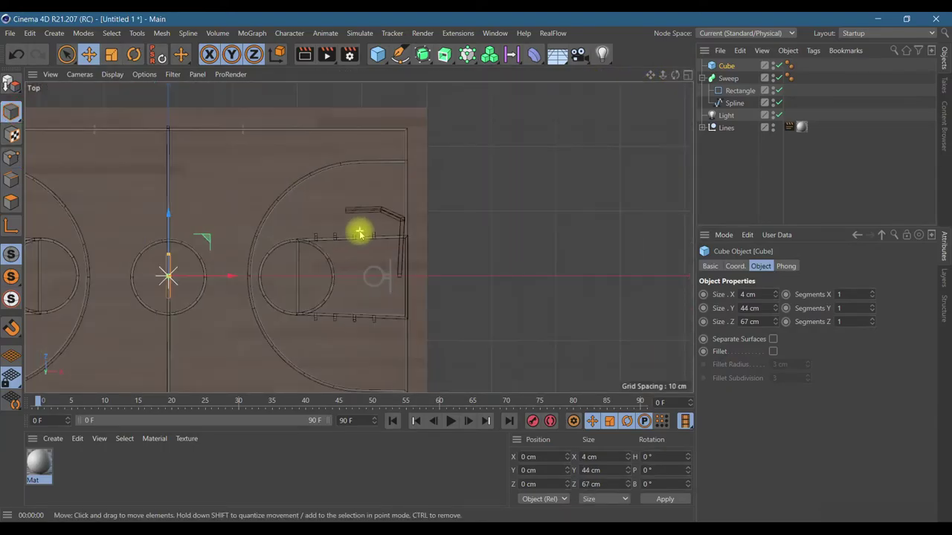
click(744, 91)
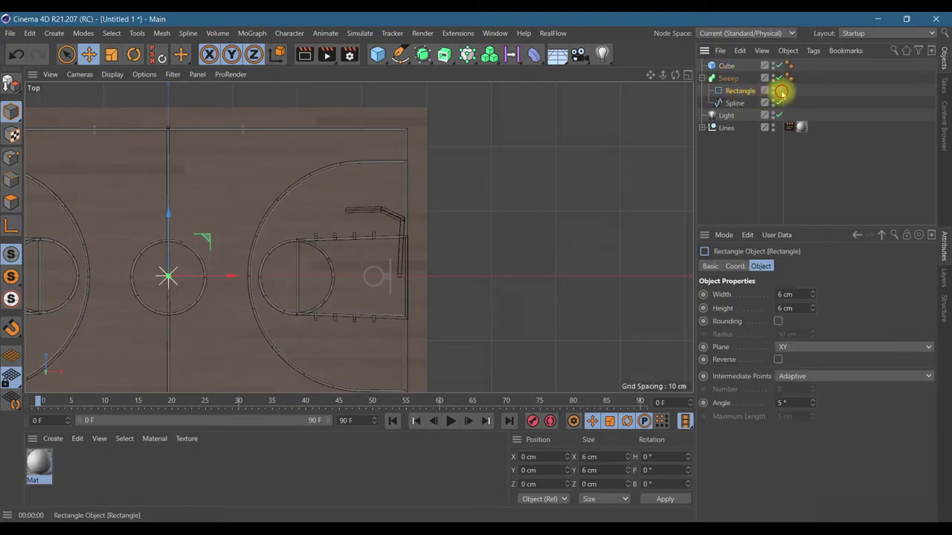
click(780, 78)
click(779, 91)
click(734, 103)
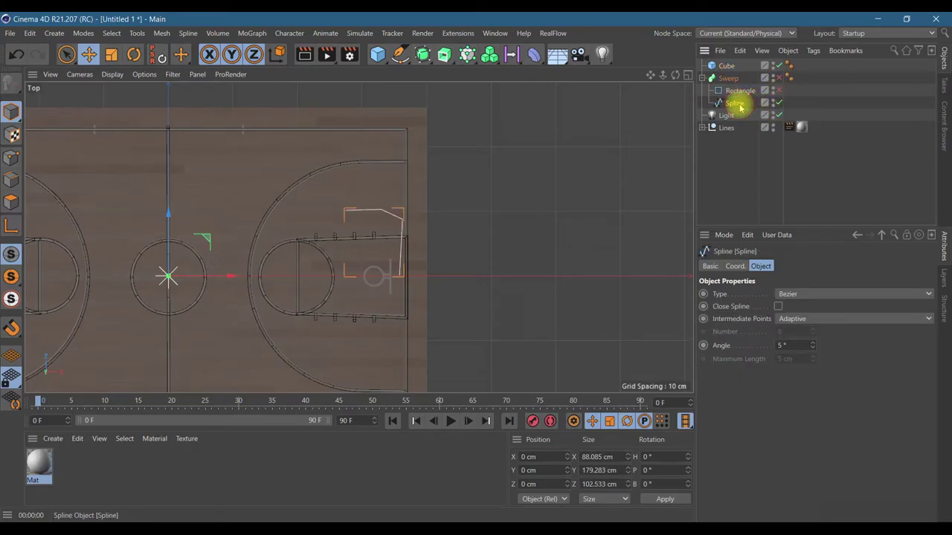
click(11, 157)
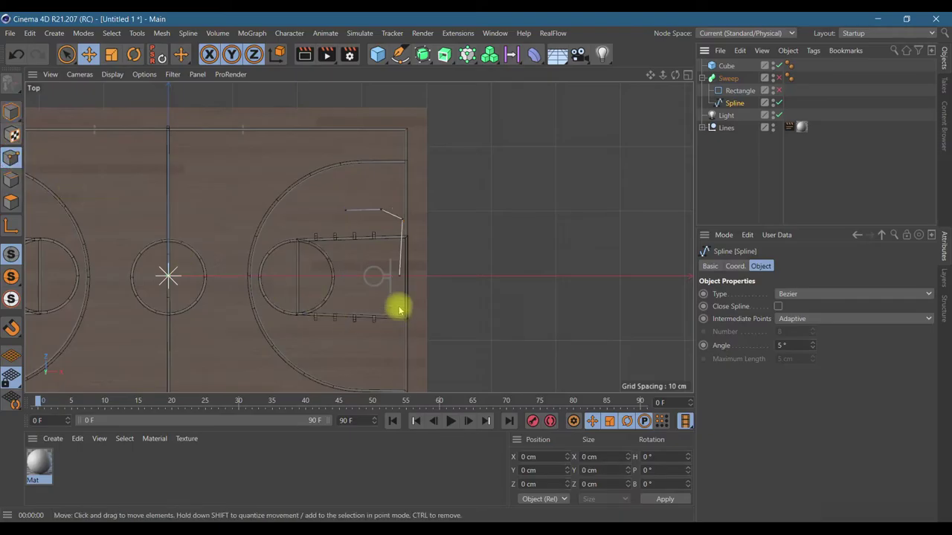
- Slide the right-end and lower spline points along X onto the baseline
click(399, 276)
click(67, 54)
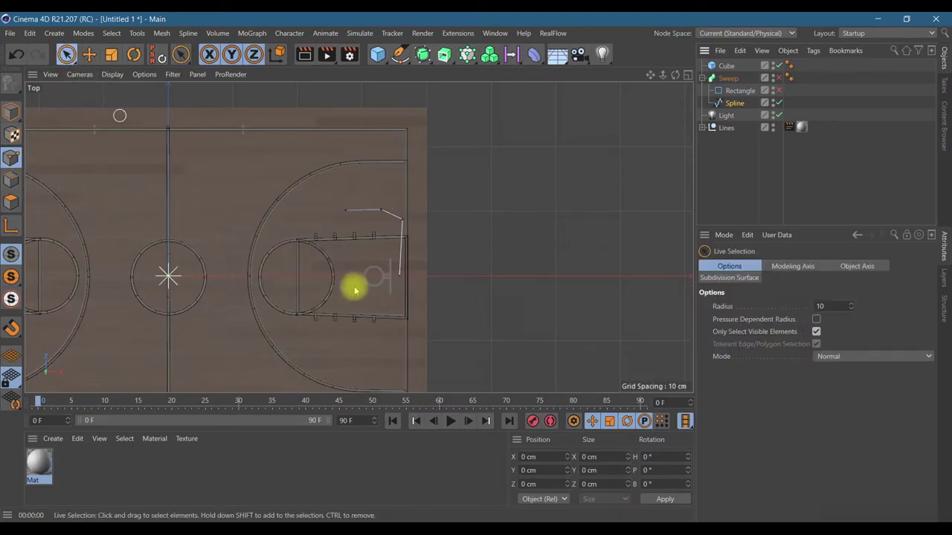
click(400, 276)
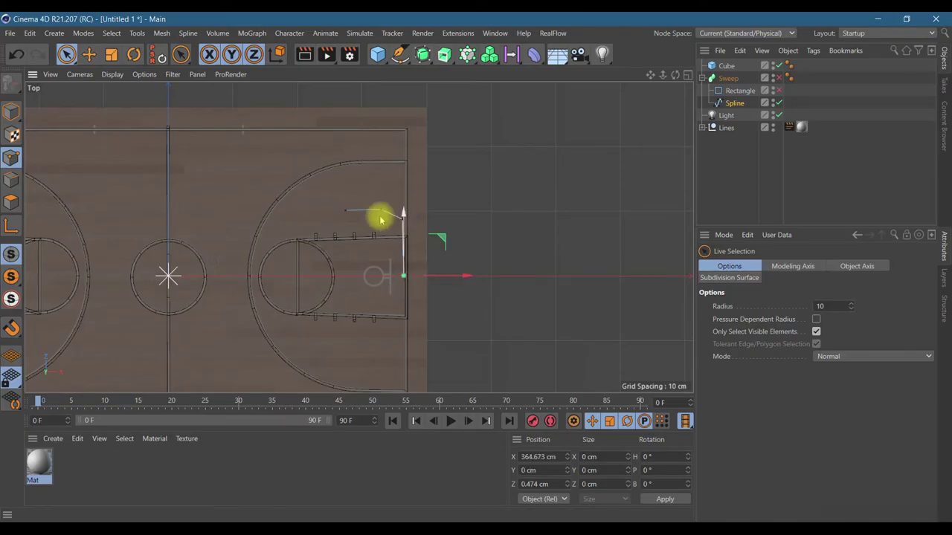
click(345, 210)
drag(408, 212, 425, 213)
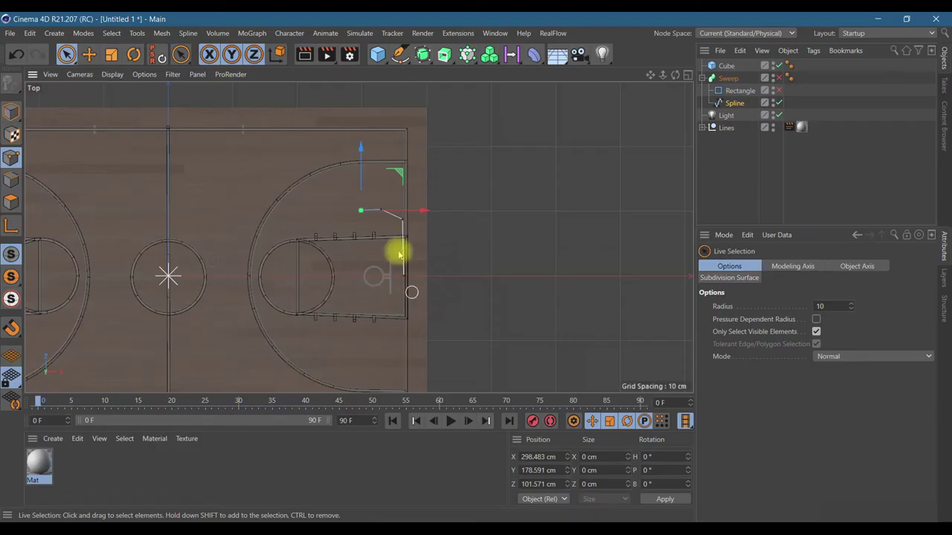
drag(401, 220, 437, 221)
click(400, 276)
drag(431, 276, 444, 278)
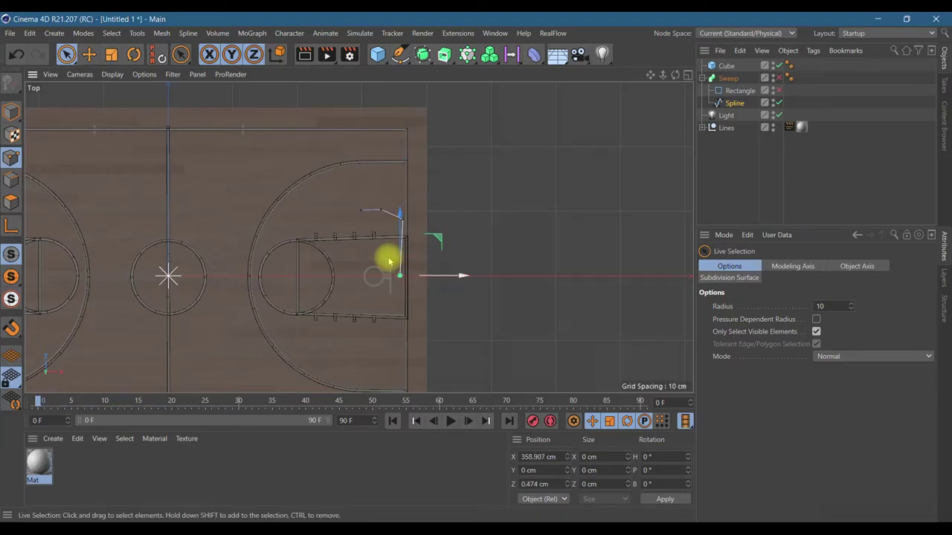
- Align the upper spline point along X and re-enable the Sweep
scroll(376, 253, up, 5)
click(440, 173)
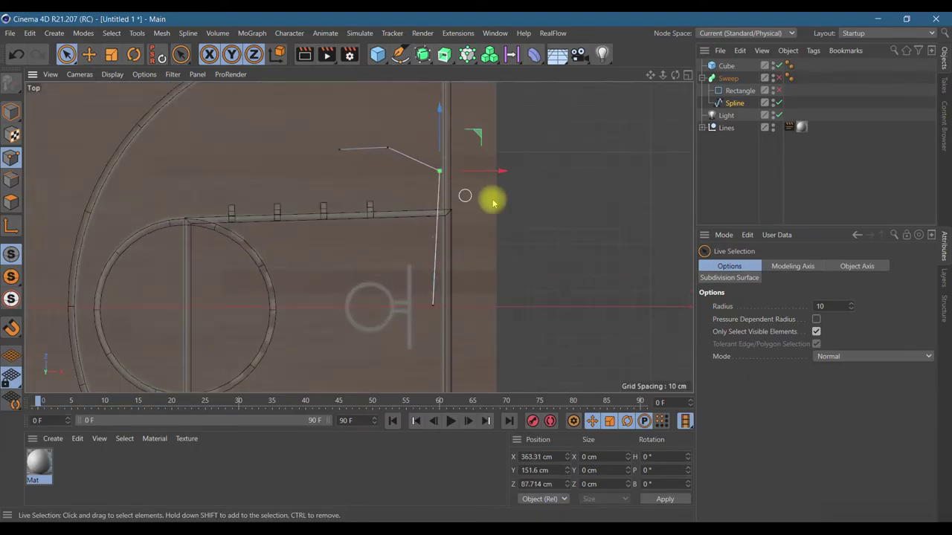
drag(495, 174, 492, 177)
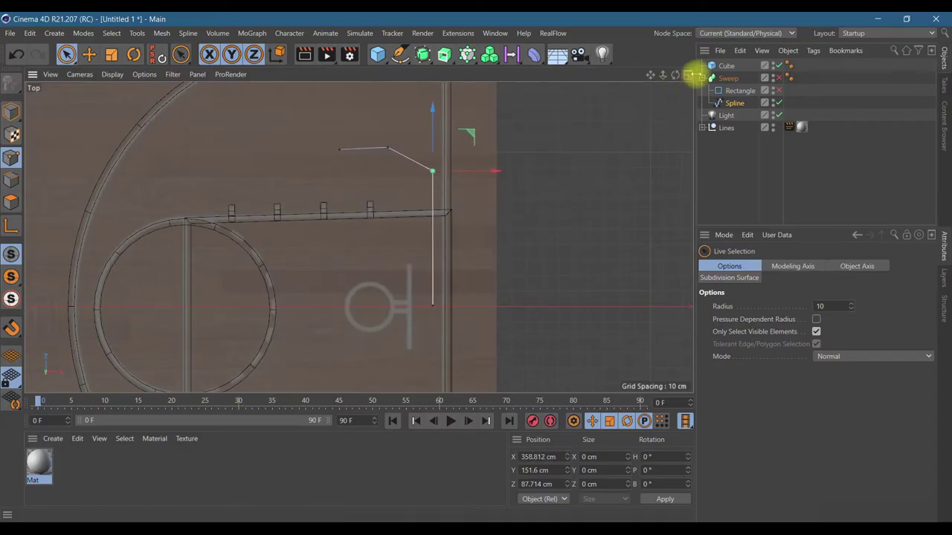
click(779, 78)
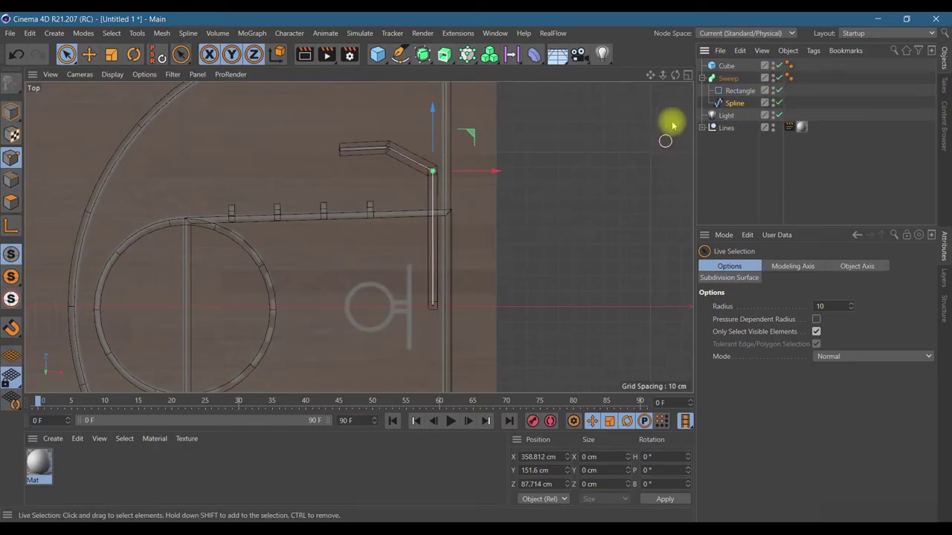
click(688, 74)
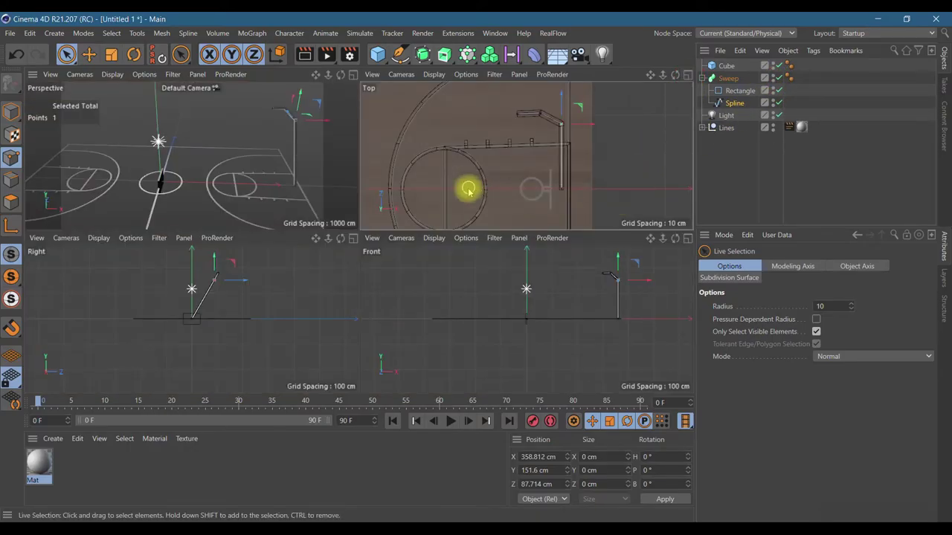
- Move the backboard cube to the right hoop and raise it to 180.82 cm
scroll(463, 186, down, 5)
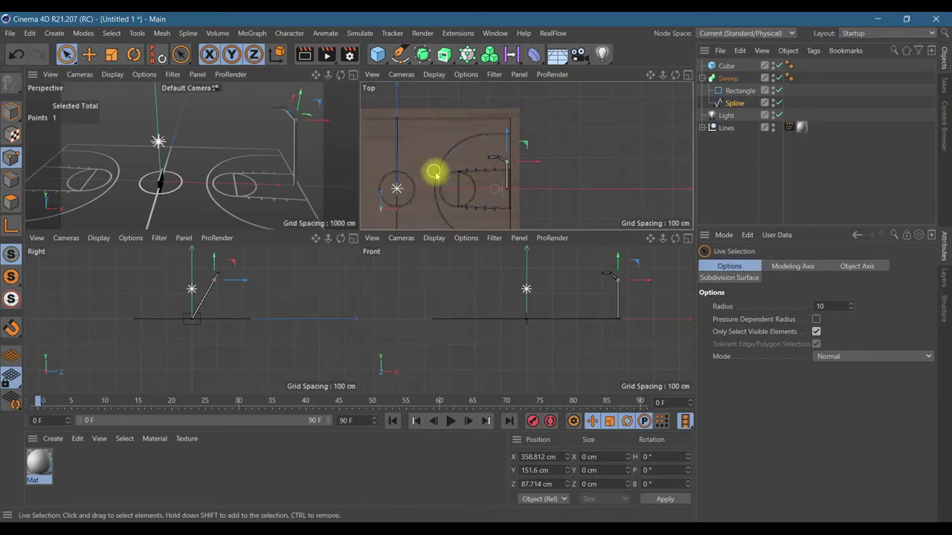
scroll(435, 176, down, 5)
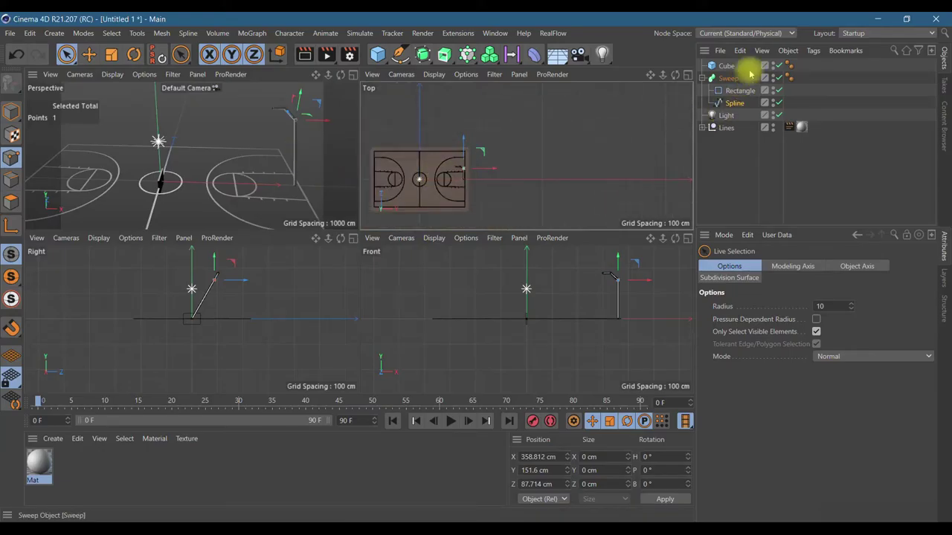
click(721, 66)
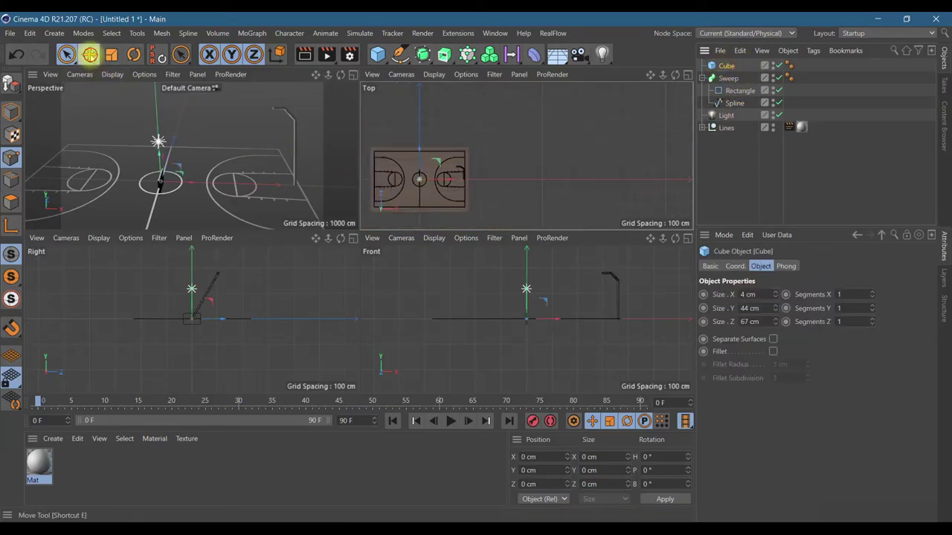
click(88, 54)
click(11, 110)
scroll(420, 171, up, 5)
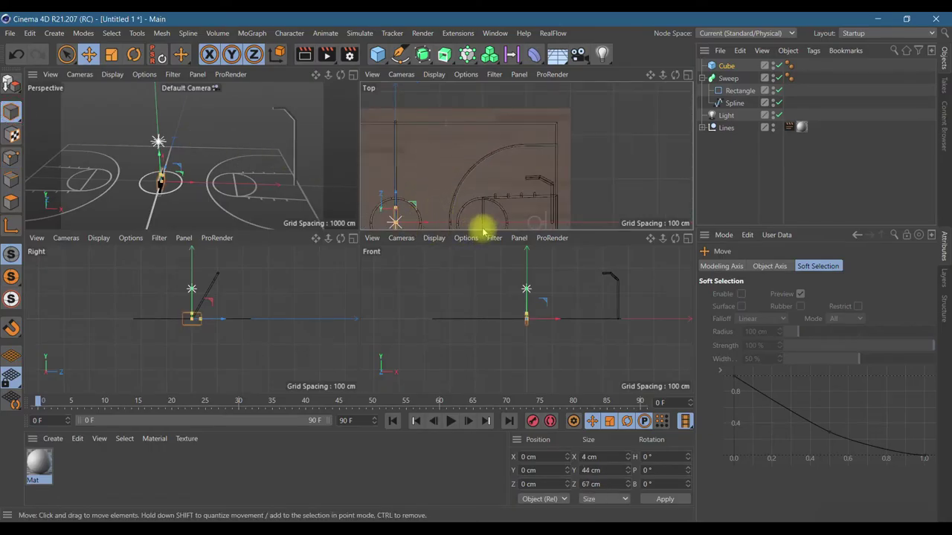
click(687, 75)
scroll(455, 275, down, 2)
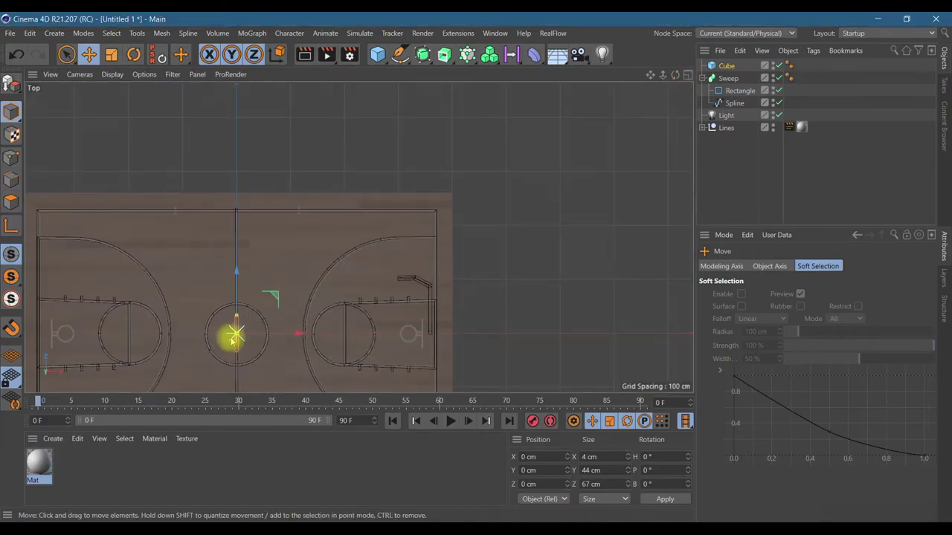
click(275, 296)
drag(364, 278, 435, 240)
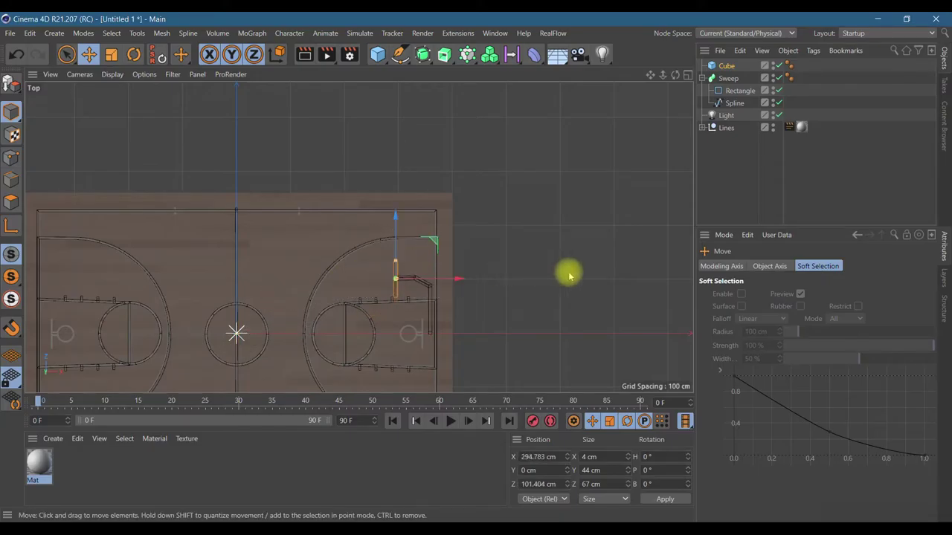
click(687, 75)
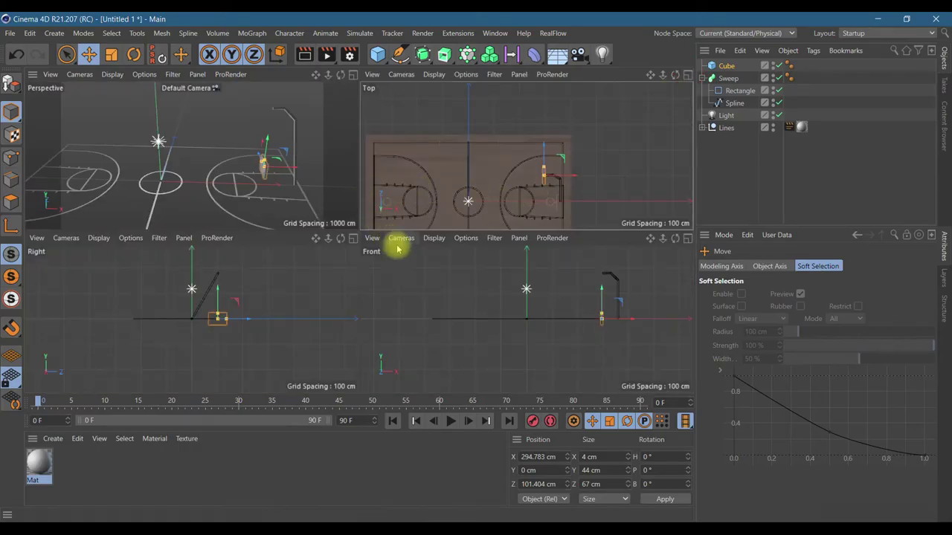
drag(599, 309, 600, 244)
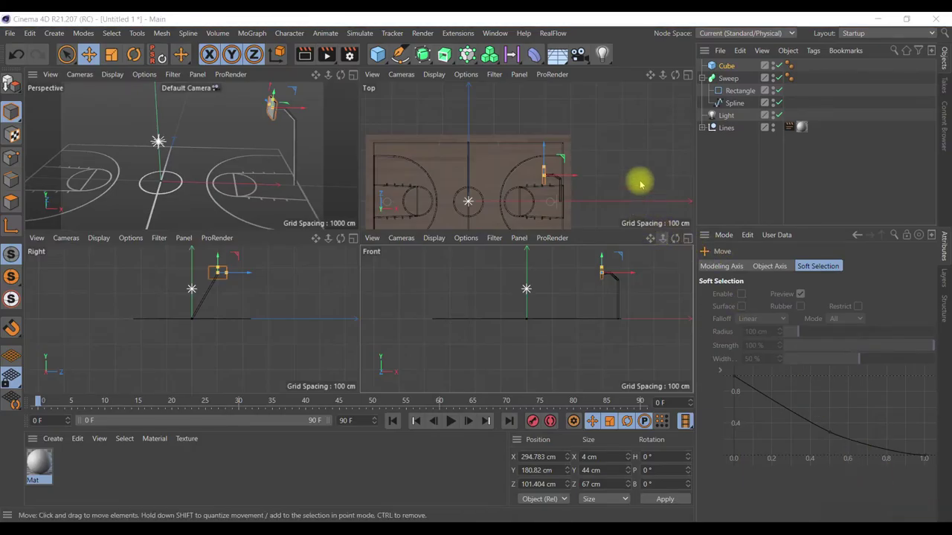
- Delete the old pole spline and place a new spline's first point by the right hoop
click(734, 103)
key(Delete)
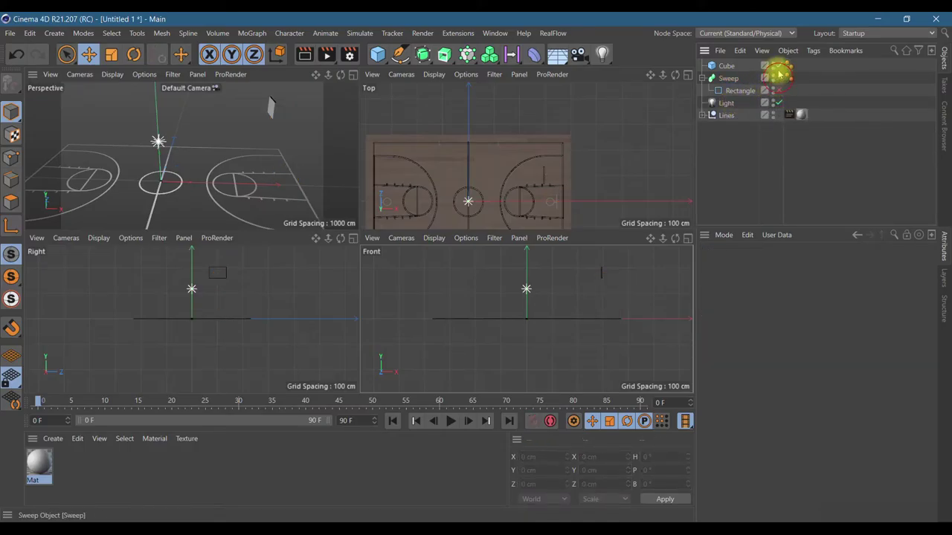
click(688, 75)
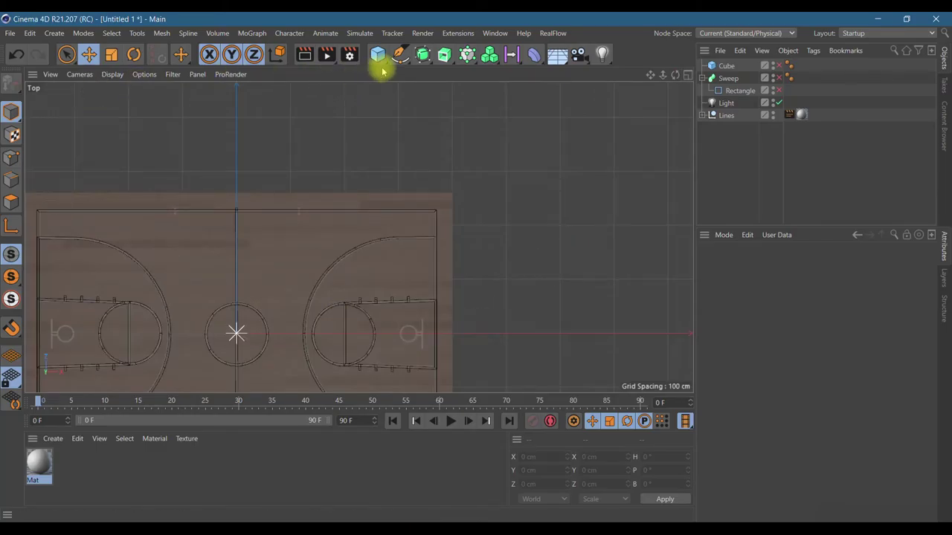
click(400, 54)
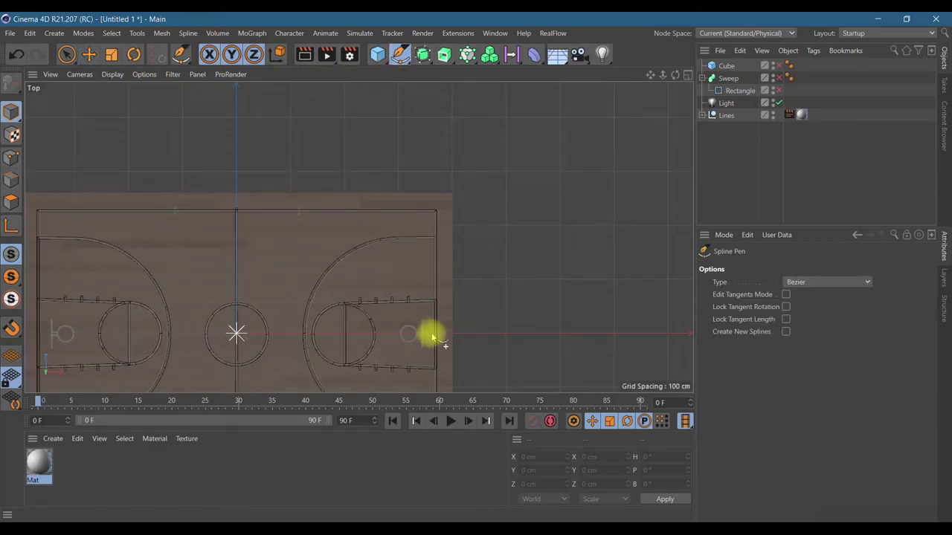
scroll(432, 334, up, 6)
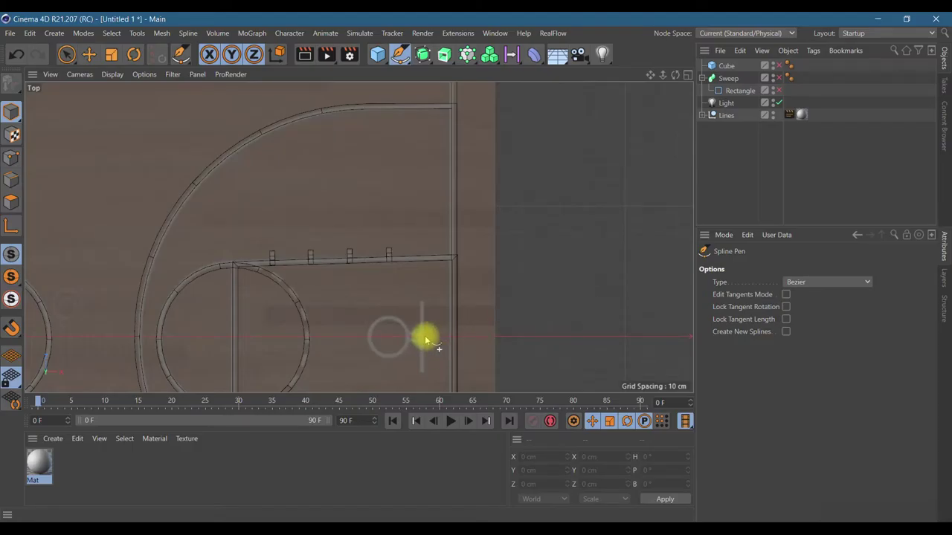
click(443, 337)
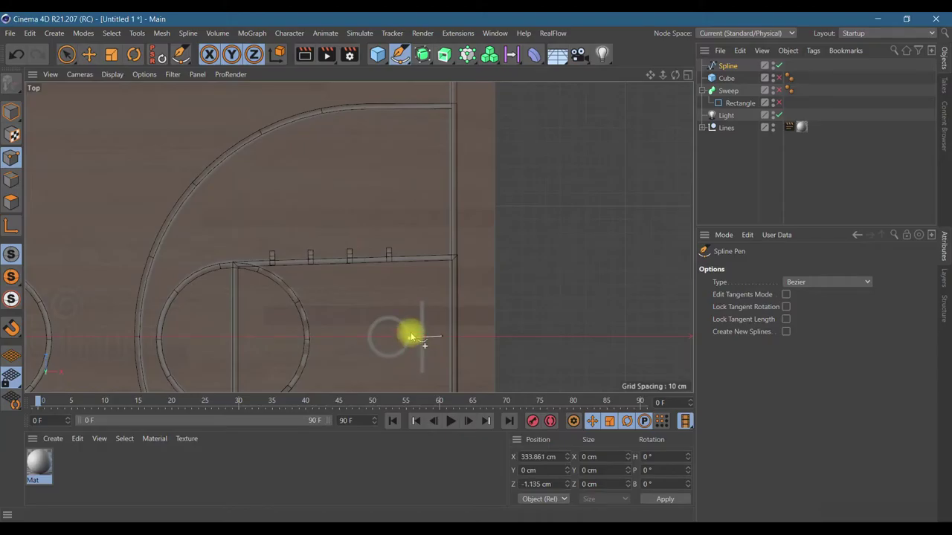
- Try a second spline point, then undo back to only the first point
click(17, 54)
click(410, 337)
click(687, 76)
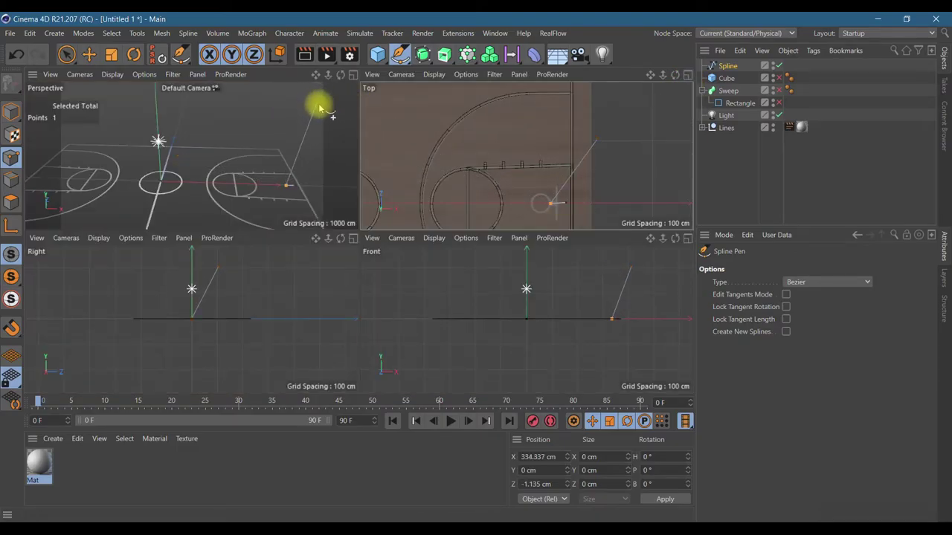
click(17, 55)
click(17, 54)
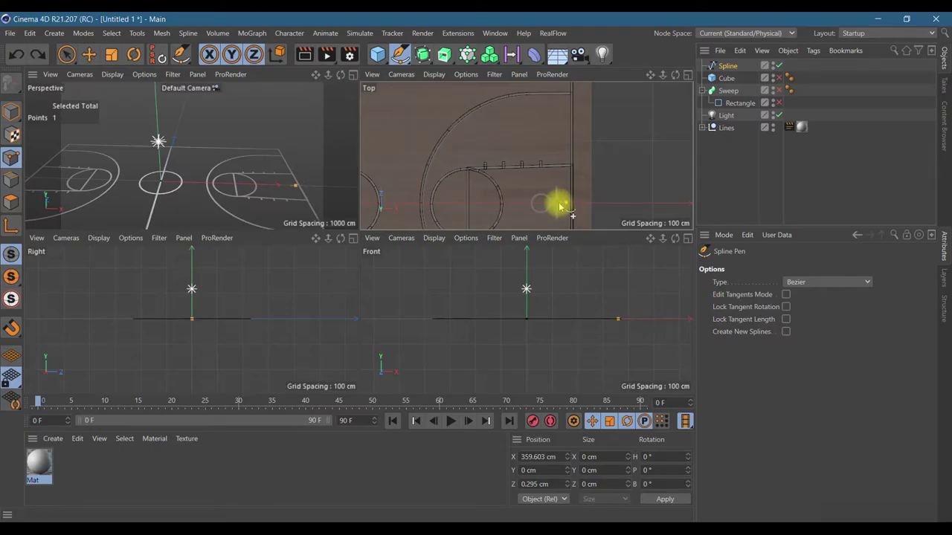
- Try a curved point atop the pole, then undo until the hand-drawn spline disappears
click(688, 75)
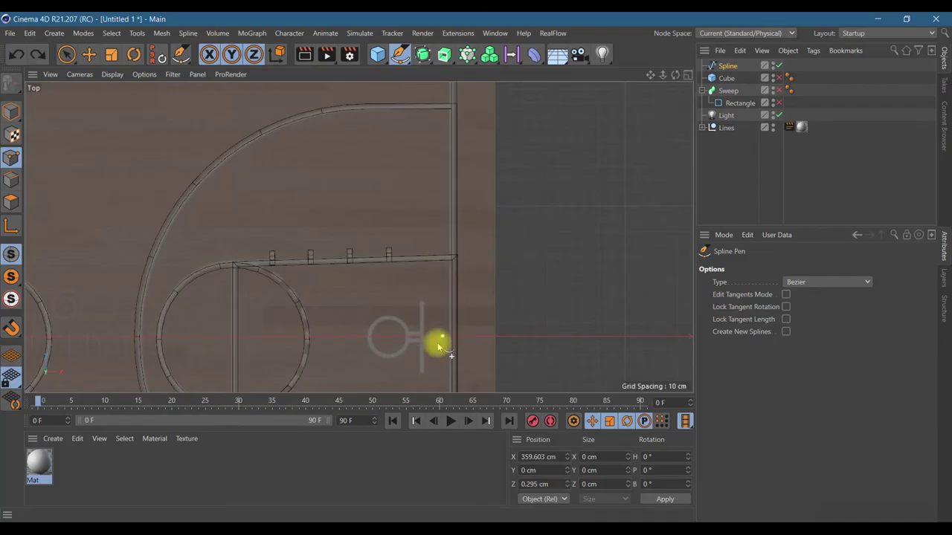
scroll(439, 345, up, 3)
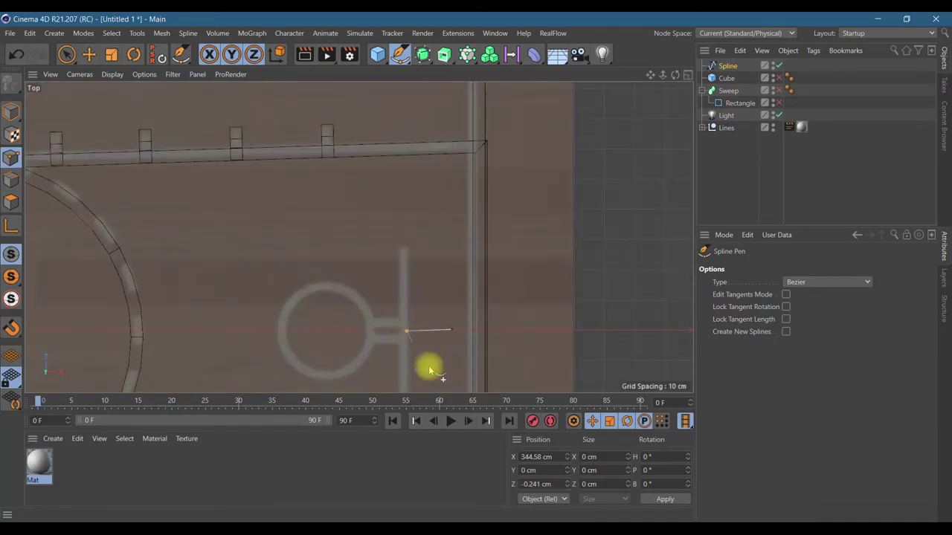
click(687, 75)
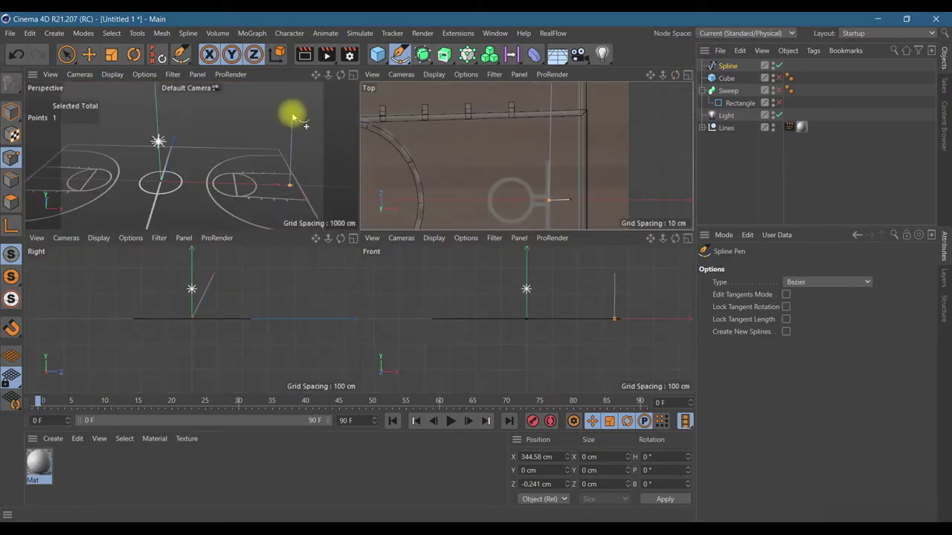
drag(291, 118, 277, 127)
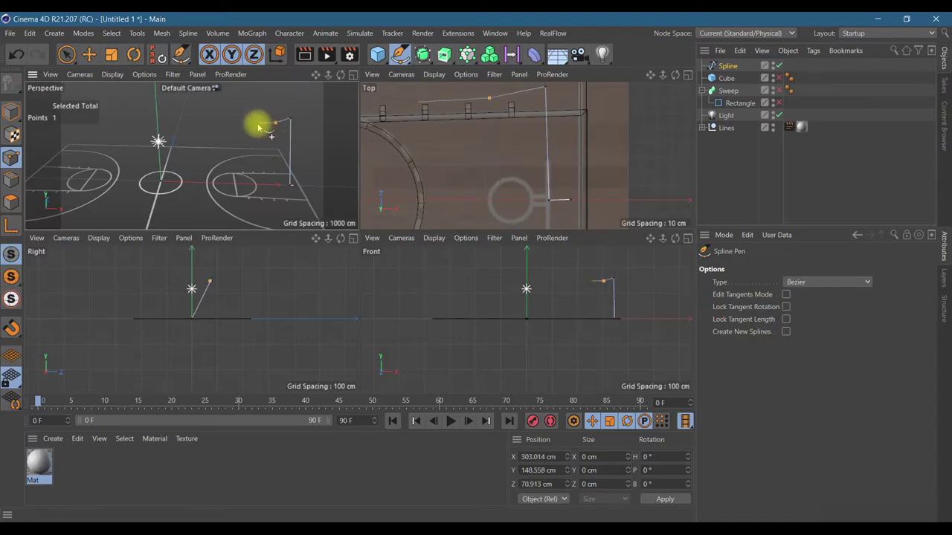
right_click(257, 124)
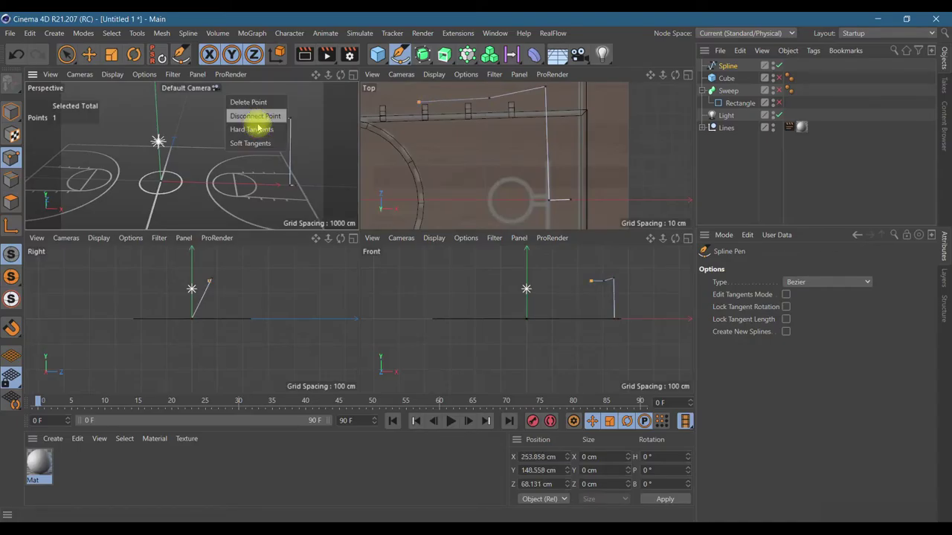
click(242, 108)
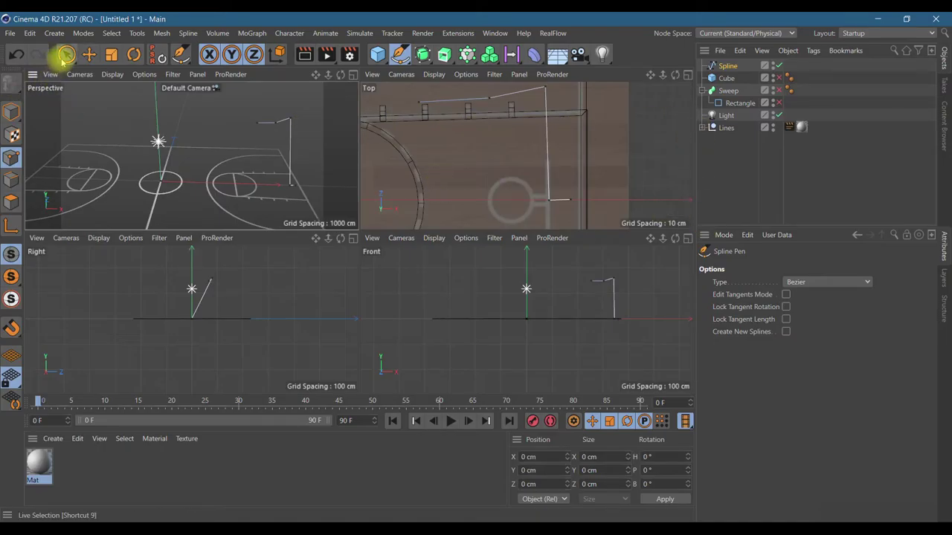
click(18, 54)
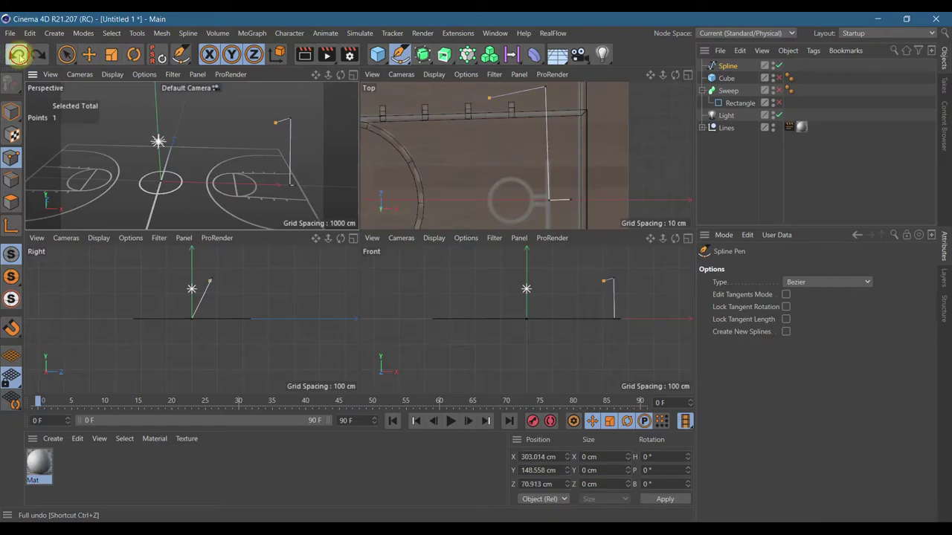
click(18, 54)
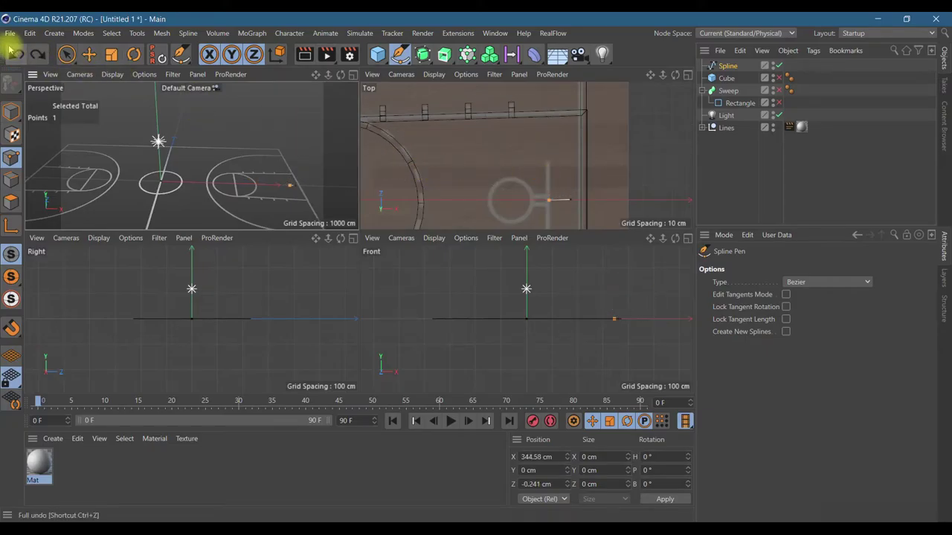
click(687, 75)
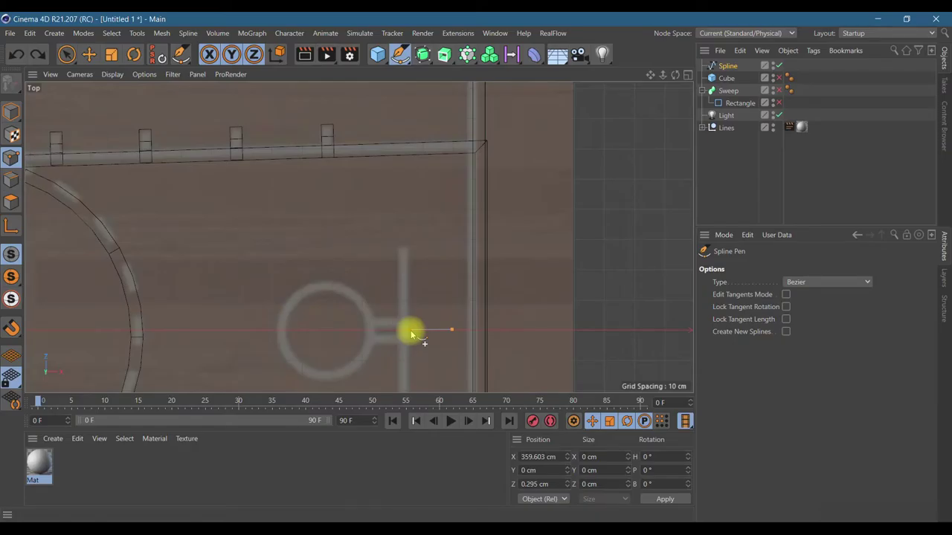
click(17, 54)
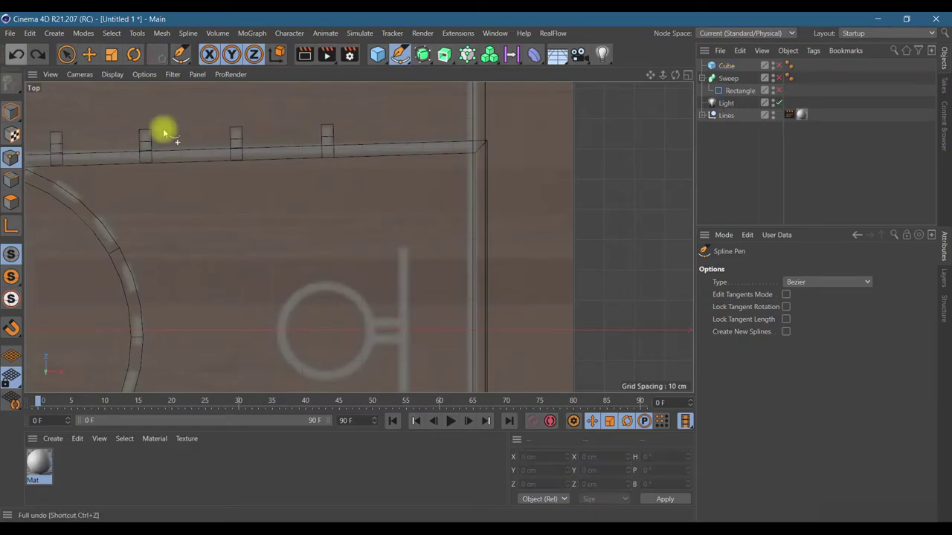
- Add a second Cube sized 4 × 200 × 4 cm
scroll(510, 206, down, 5)
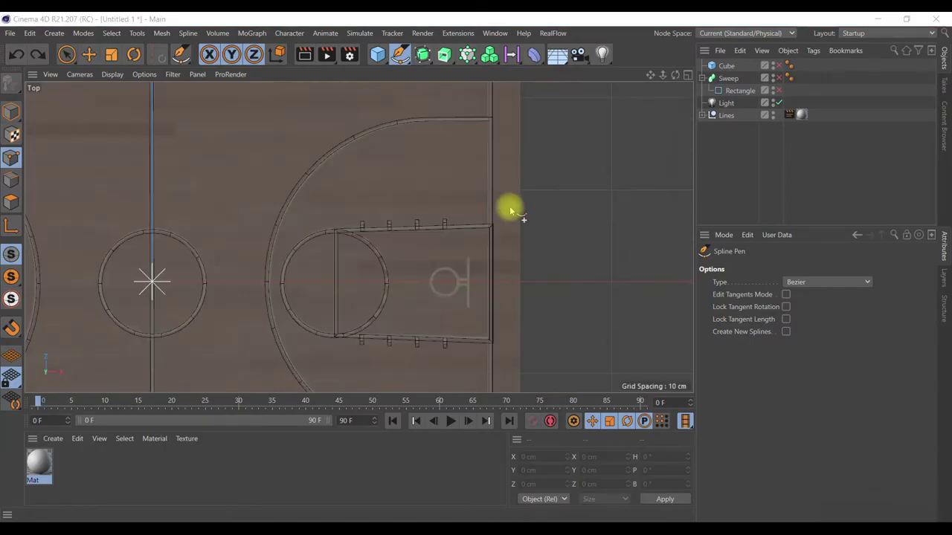
click(378, 55)
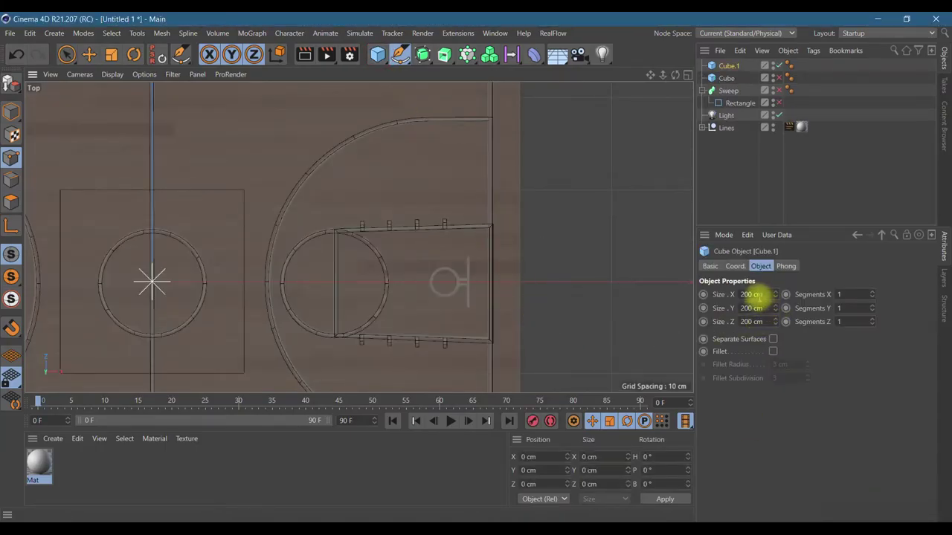
click(754, 294)
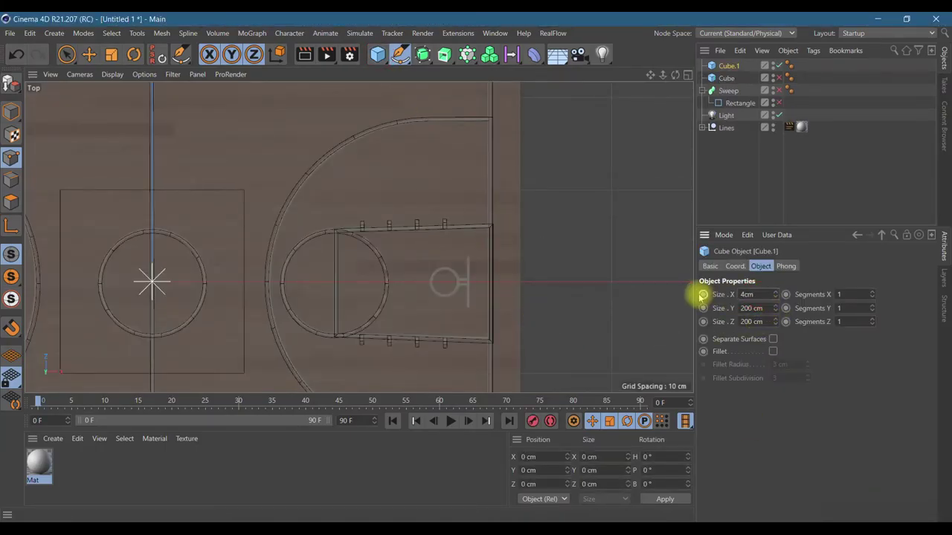
text(4)
key(Tab)
key(Tab)
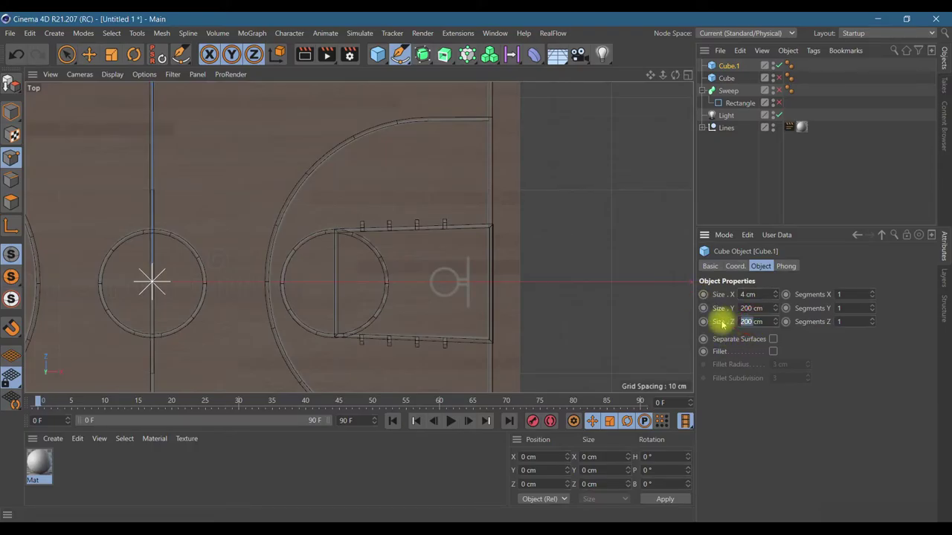
text(4)
key(Return)
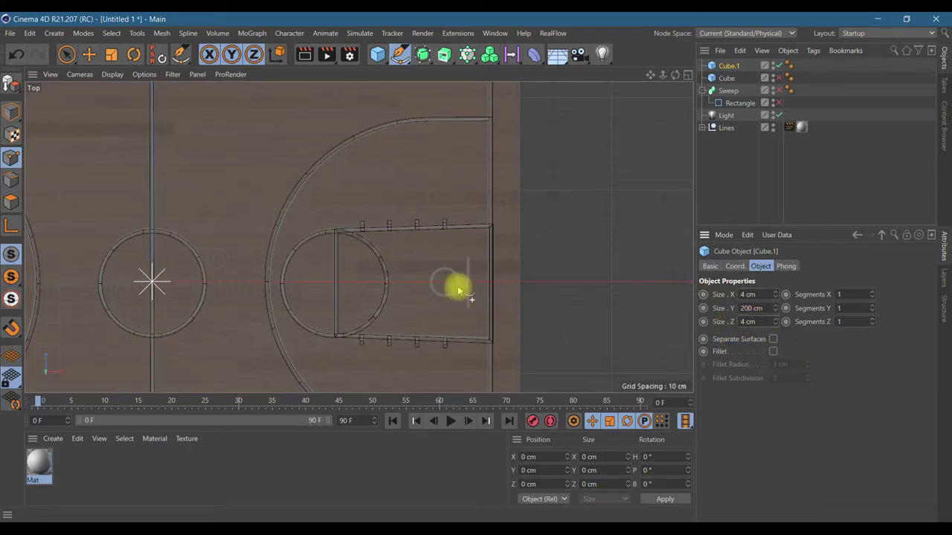
- Move the cube pole to X 362.773 and Y 99.159 at the court's end
click(88, 54)
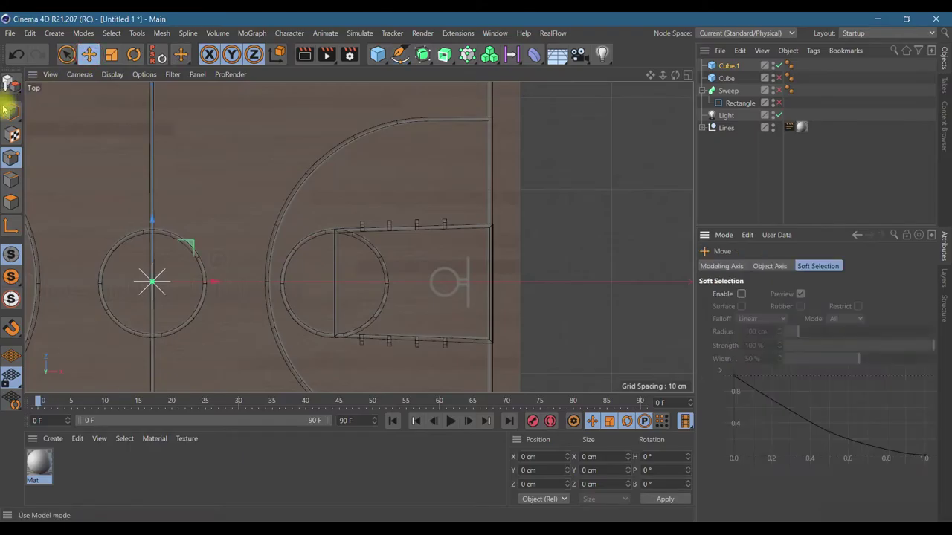
drag(211, 282, 520, 286)
drag(528, 290, 546, 290)
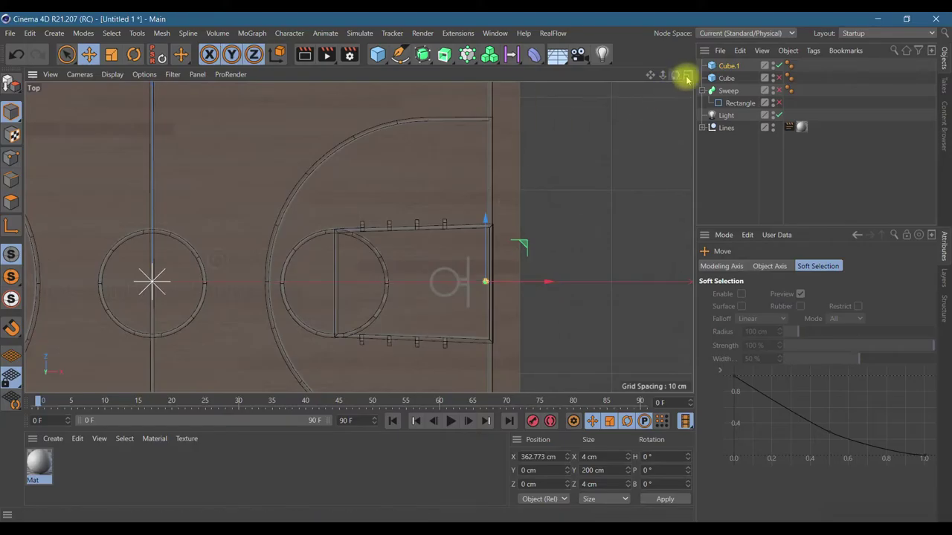
click(687, 75)
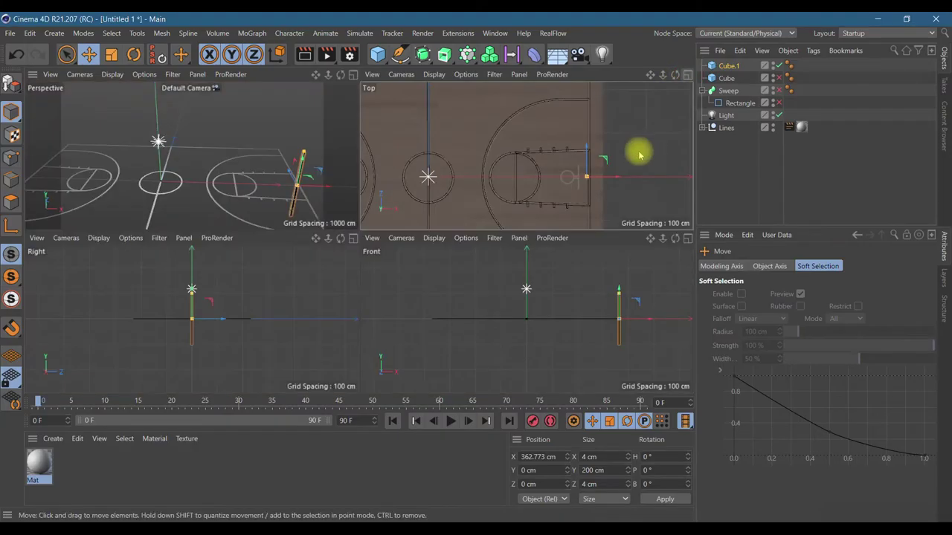
click(353, 75)
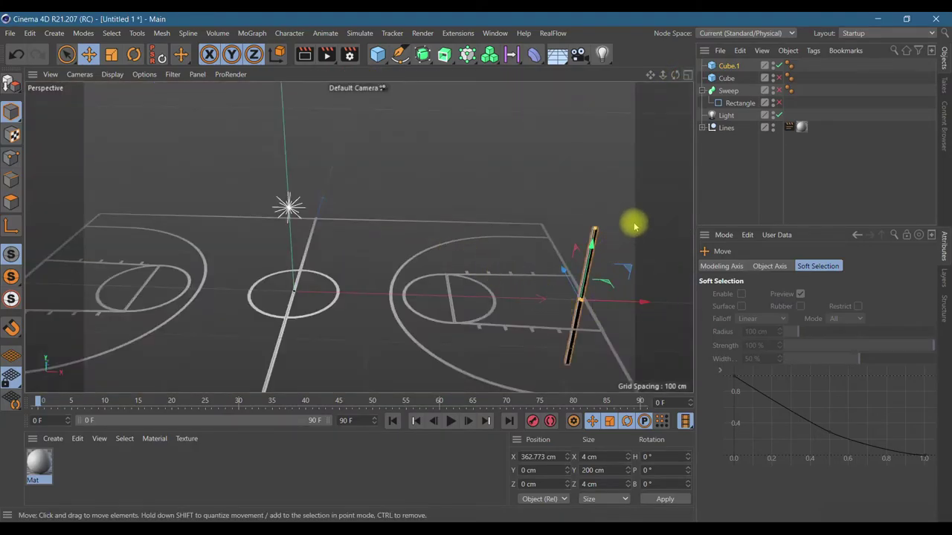
scroll(612, 175, up, 3)
scroll(610, 178, up, 2)
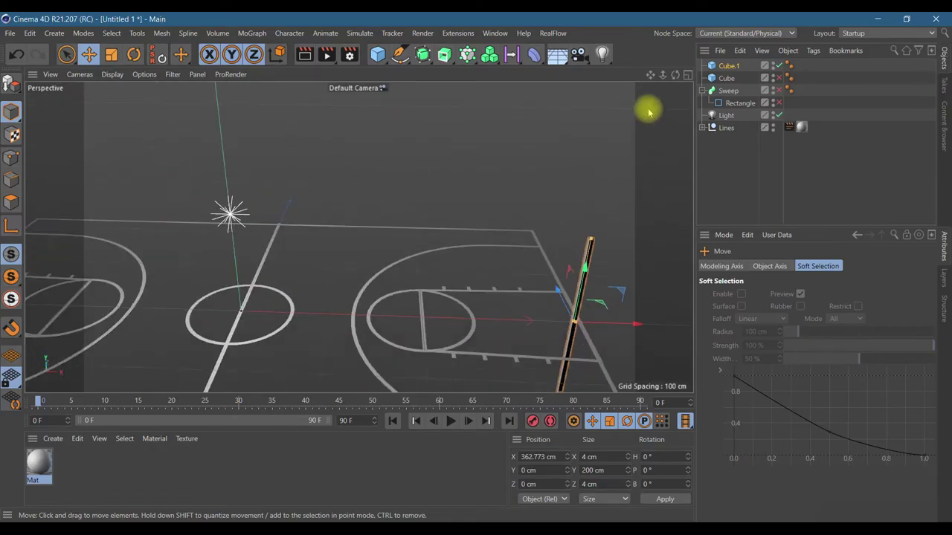
click(687, 75)
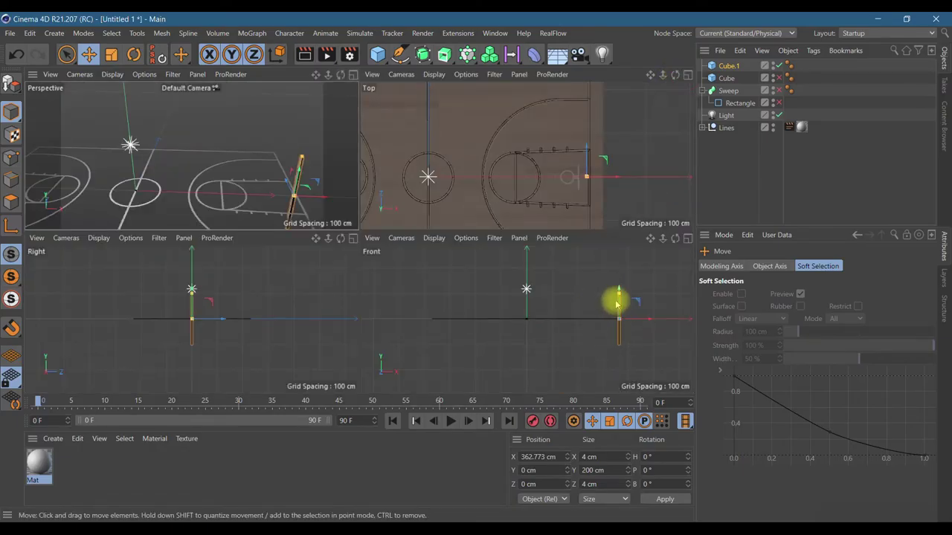
drag(618, 304, 621, 284)
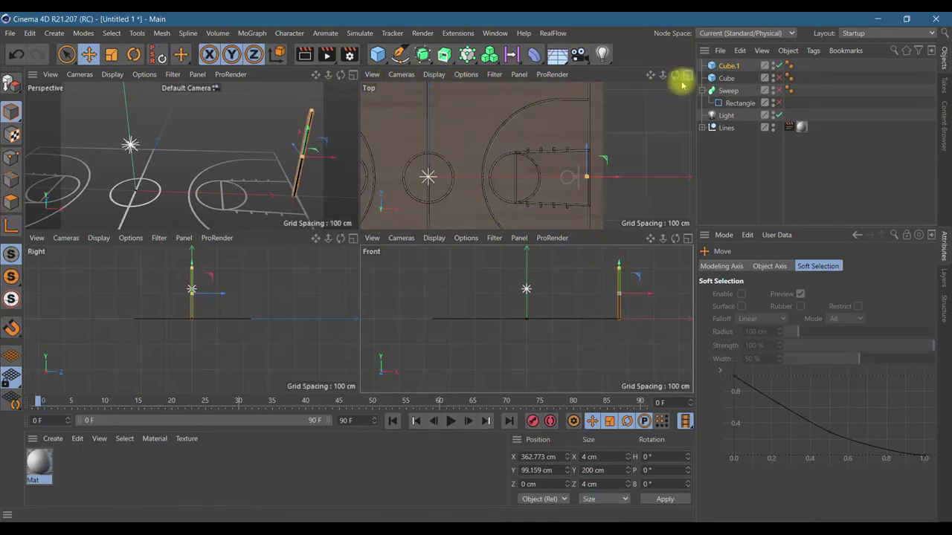
- Hide the Cube.1 pole from the viewport
click(353, 75)
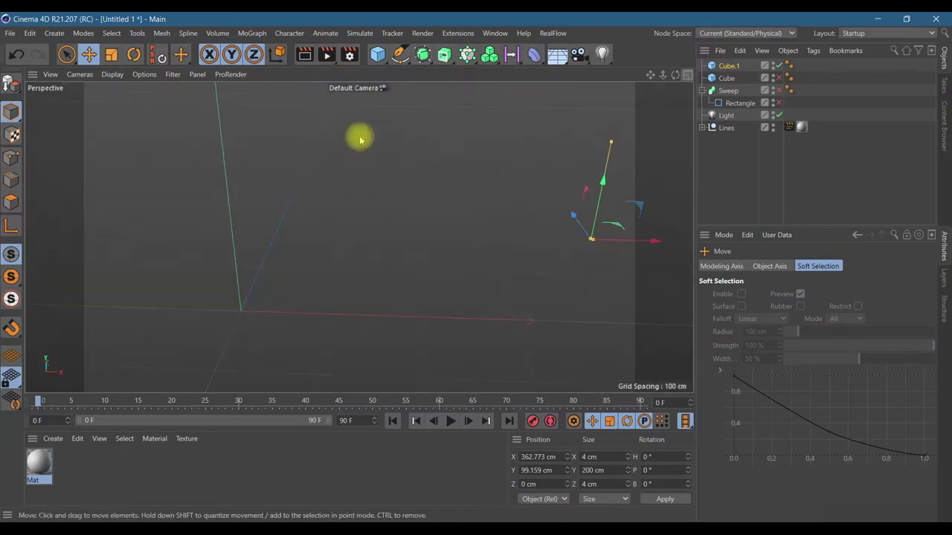
drag(674, 75, 629, 111)
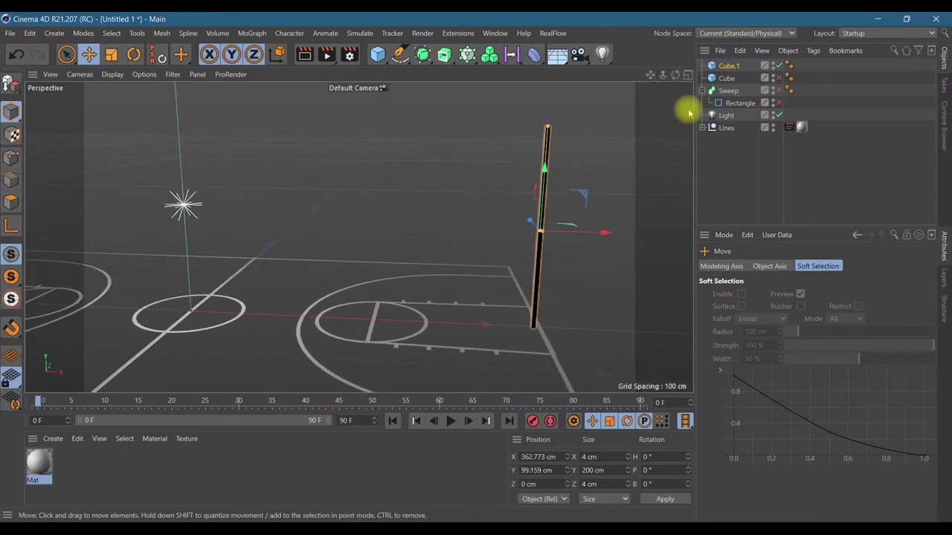
click(727, 67)
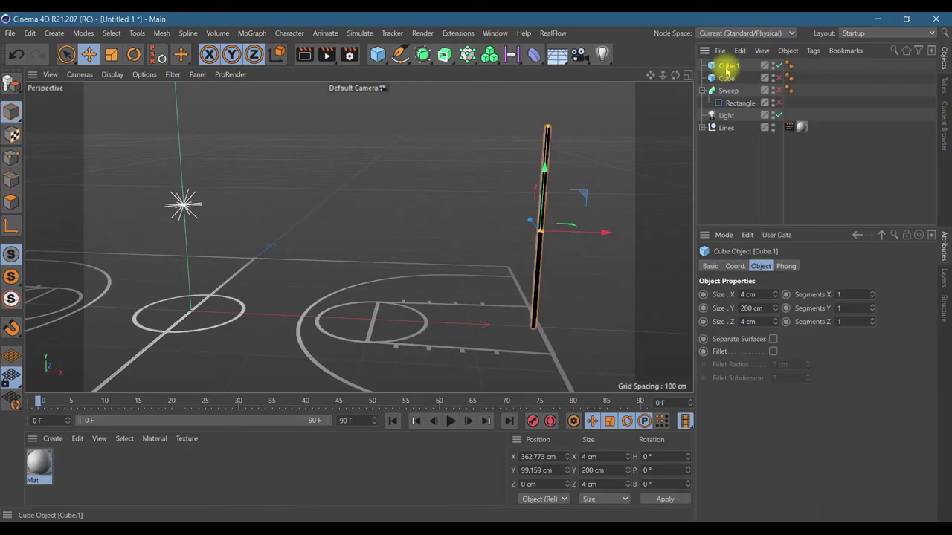
click(778, 66)
click(377, 54)
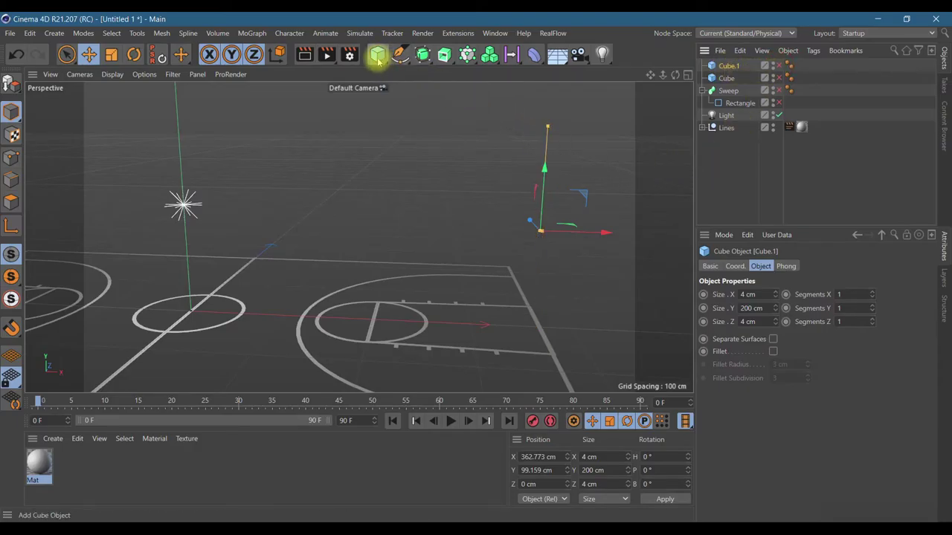
- Add a 4 cm-radius Cylinder and move it to X 359.099, Y 106.937
click(618, 72)
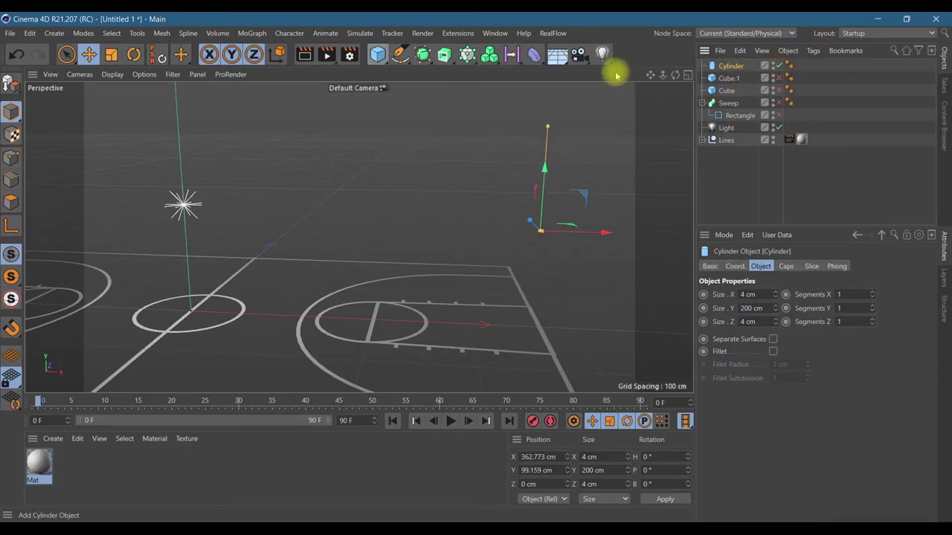
click(784, 295)
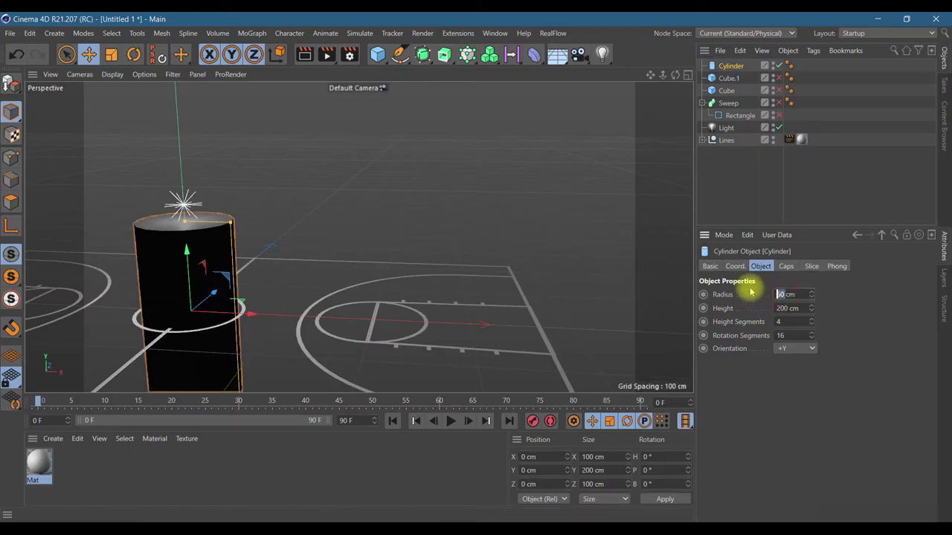
text(4cm)
key(Return)
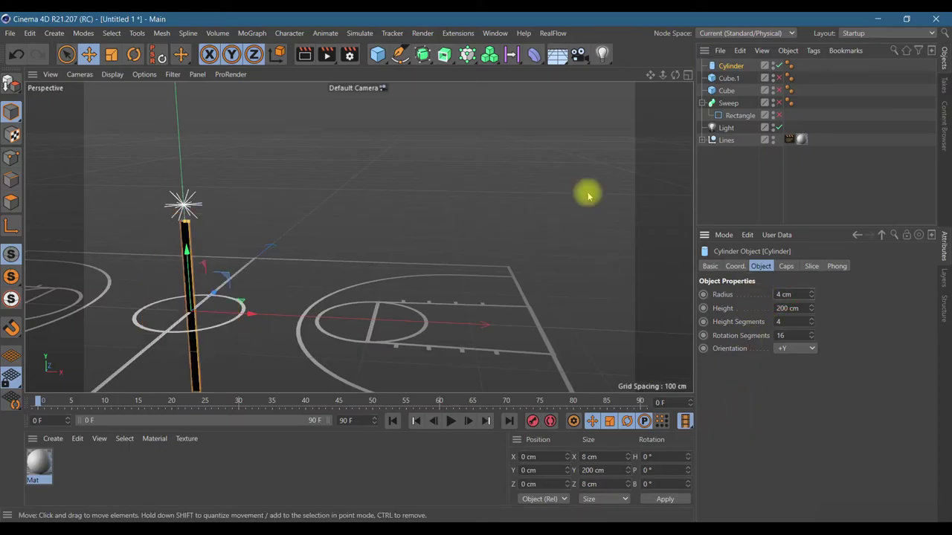
click(687, 75)
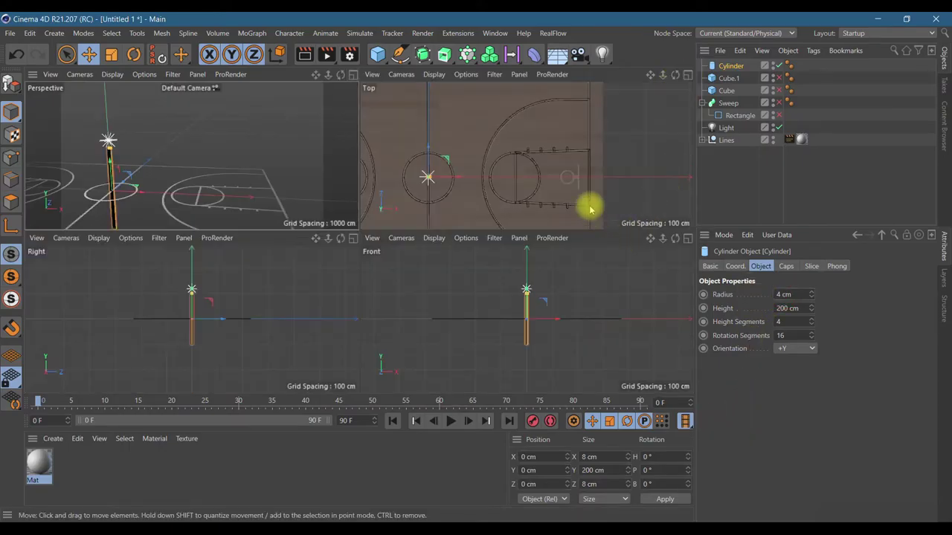
drag(459, 182, 616, 180)
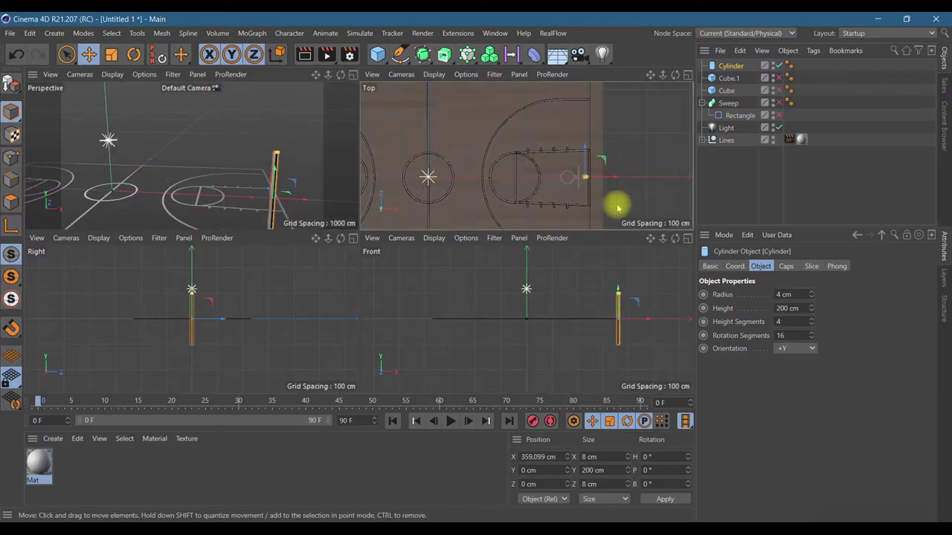
drag(617, 311, 618, 275)
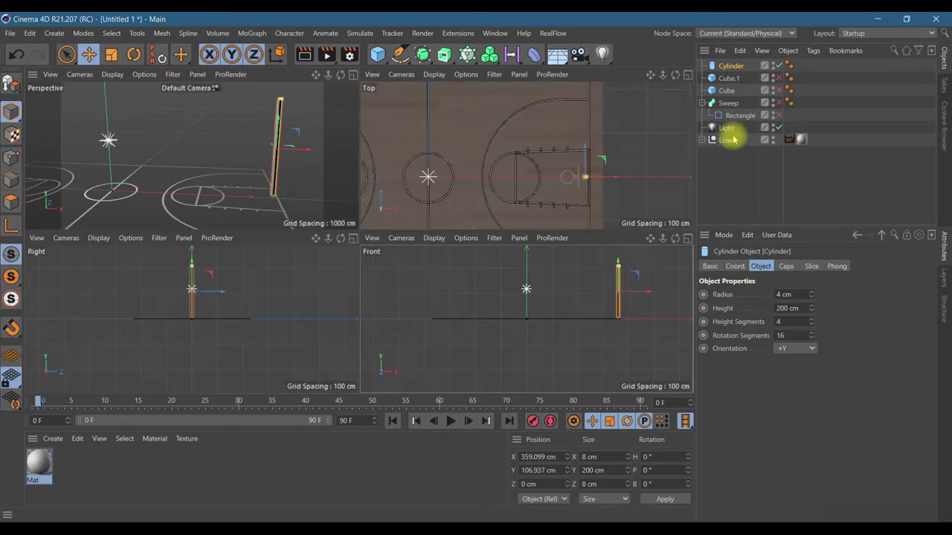
- Make Cube.1 a 4 cm-tall bar and raise it to the pole top
click(729, 78)
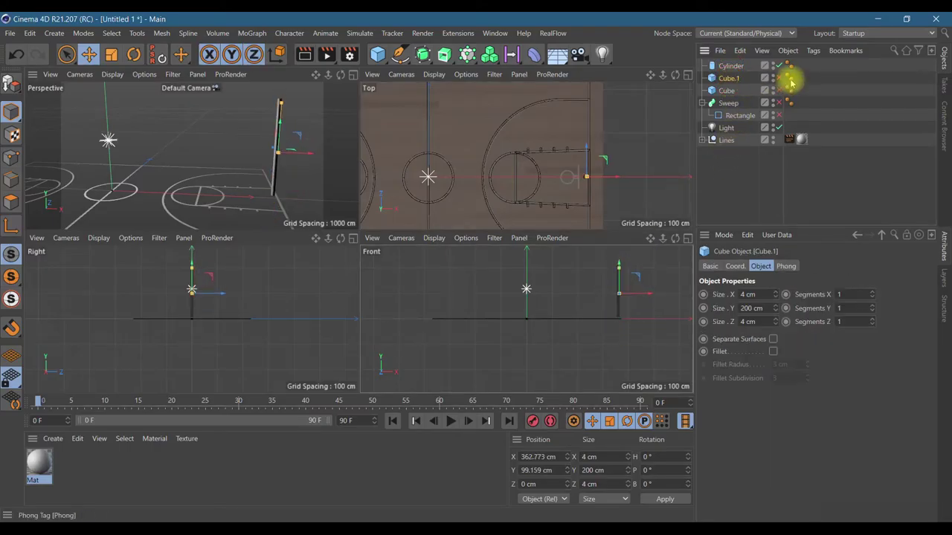
click(761, 295)
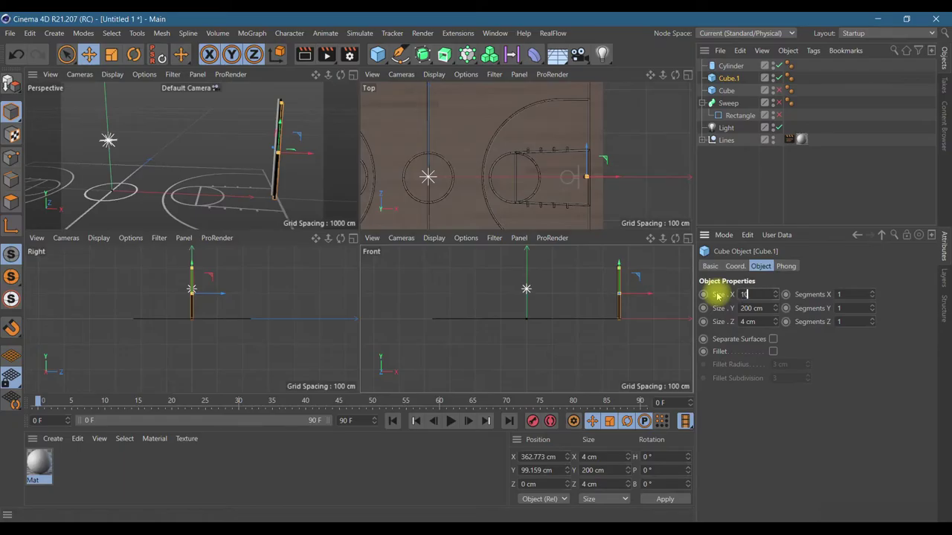
text(100)
key(Return)
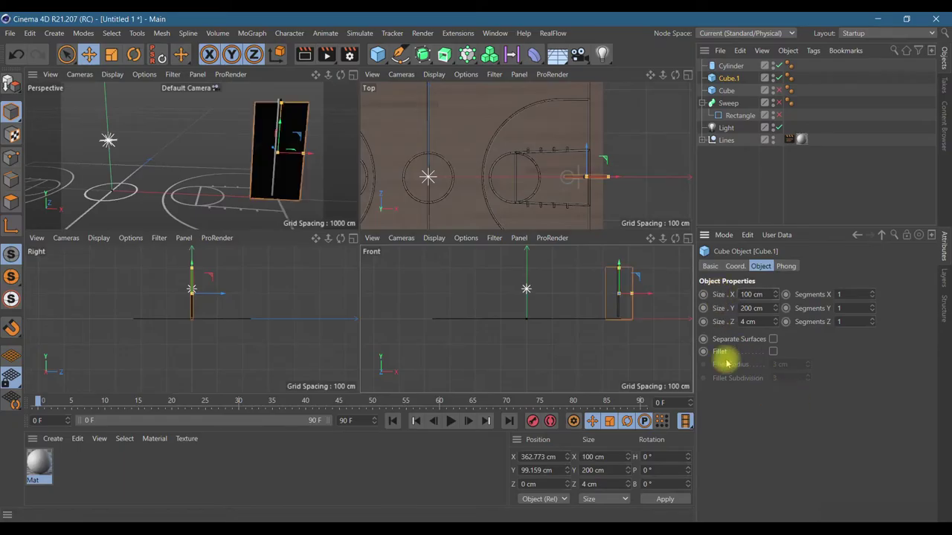
click(765, 307)
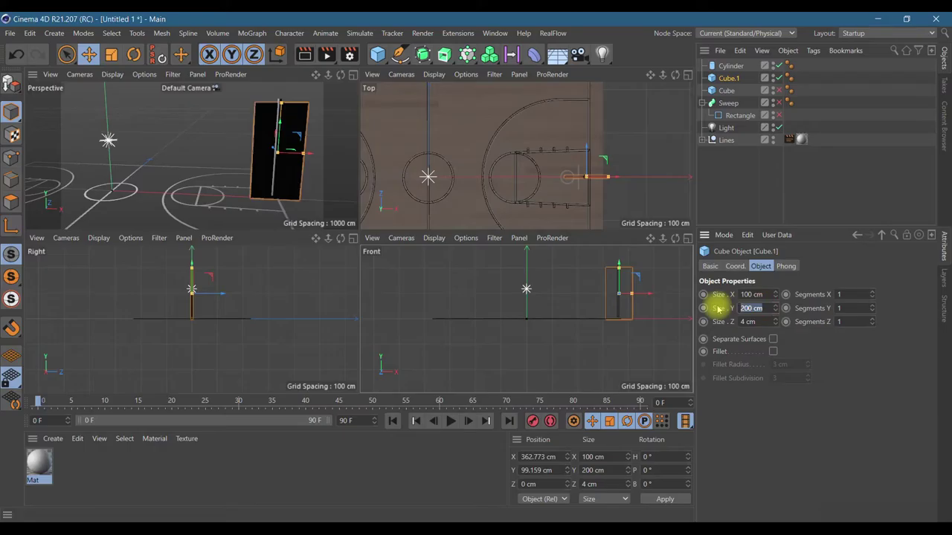
text(4)
key(Return)
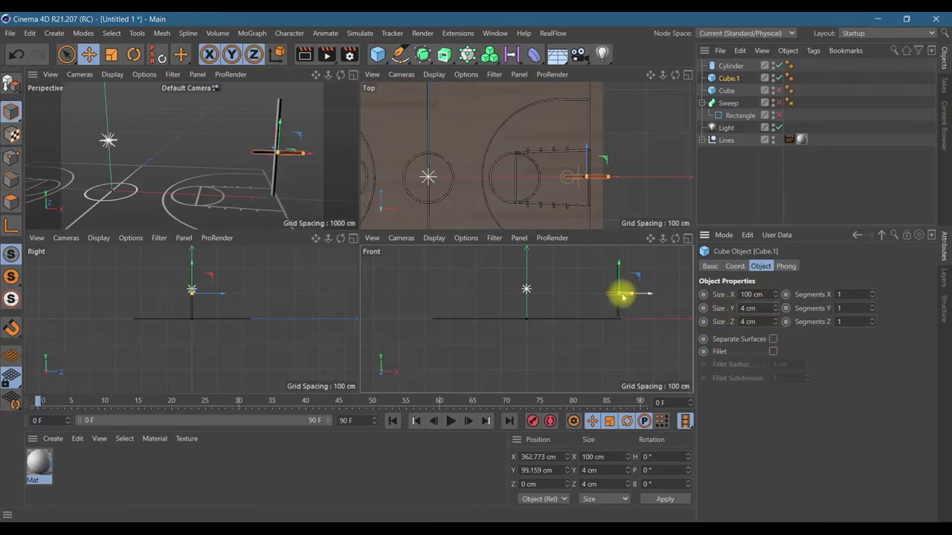
mouse_move(618, 274)
mouse_down()
mouse_move(616, 250)
mouse_move(640, 267)
mouse_move(609, 264)
mouse_move(636, 270)
mouse_up()
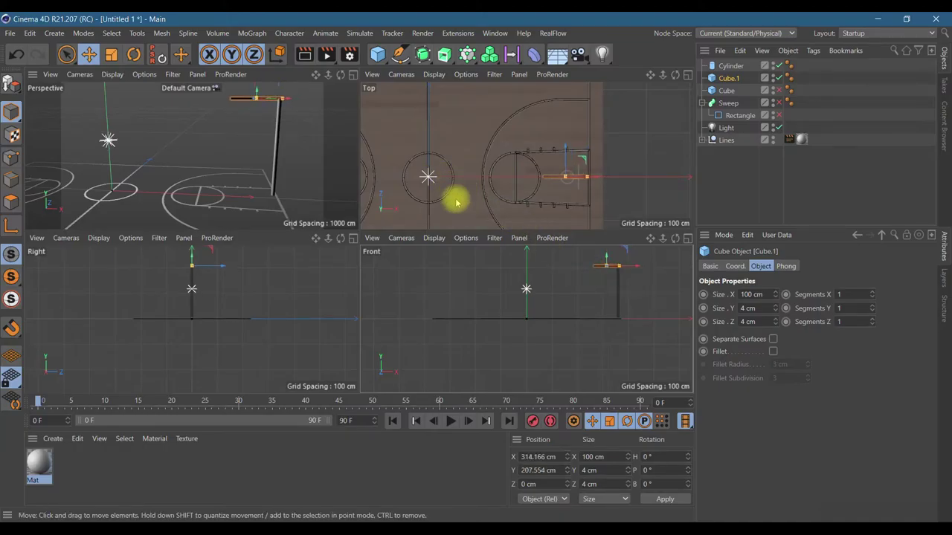
- Shorten the bar to 50 cm, slide it to X 335.778, and disable the Sweep
click(765, 294)
text(50)
key(Return)
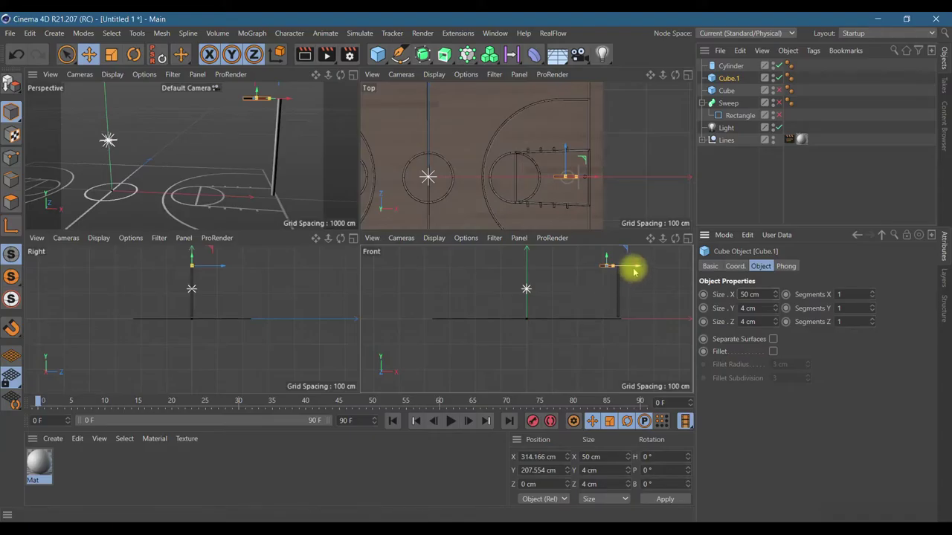
scroll(595, 176, up, 5)
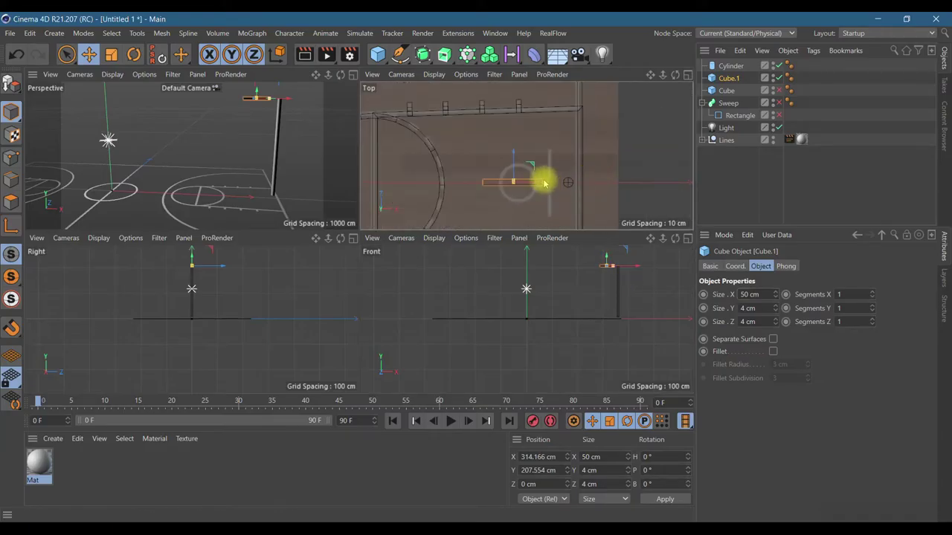
drag(527, 184, 560, 184)
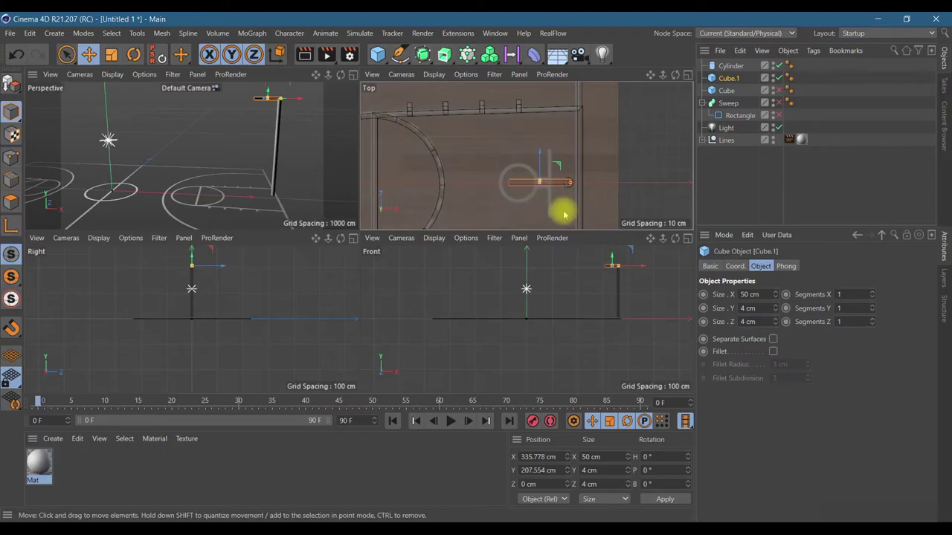
click(779, 102)
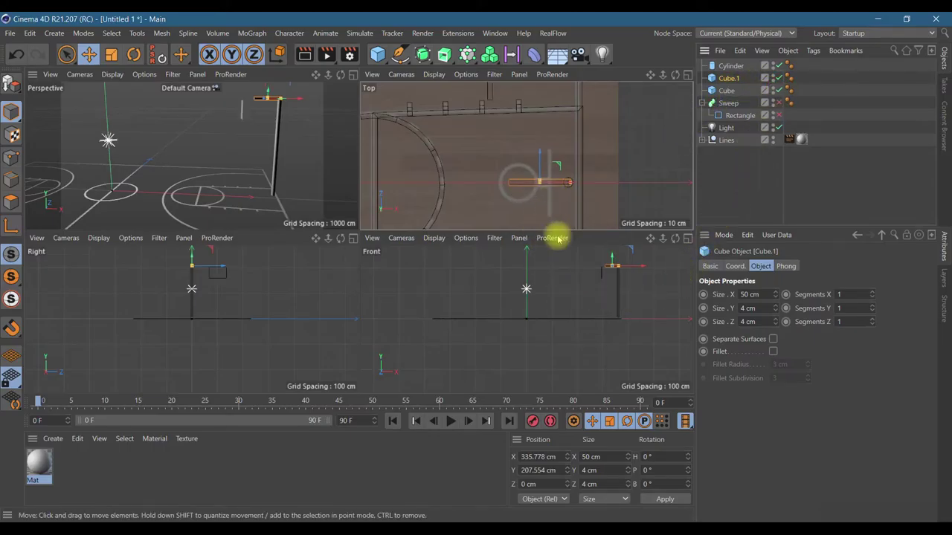
scroll(251, 135, up, 5)
scroll(252, 135, down, 5)
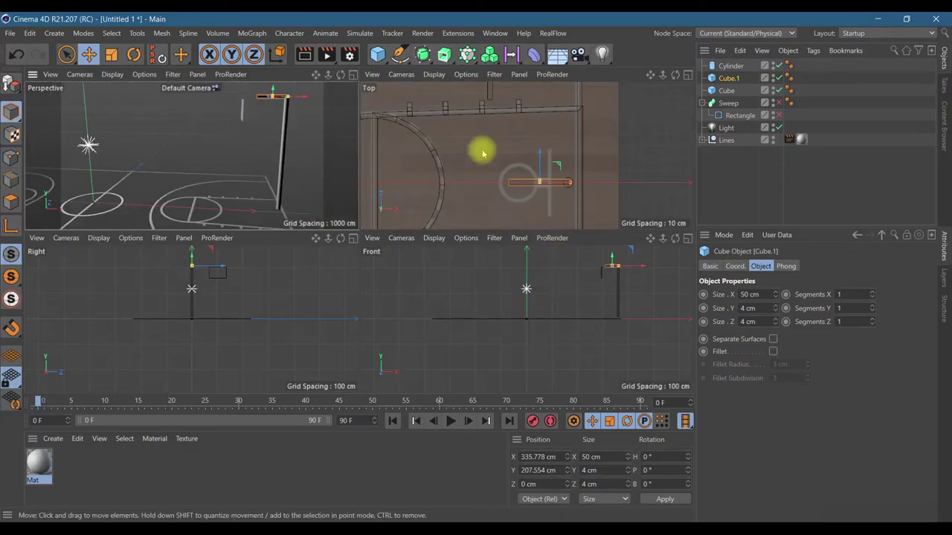
- Set the pole Cylinder's radius to 2 cm
click(731, 66)
double_click(783, 295)
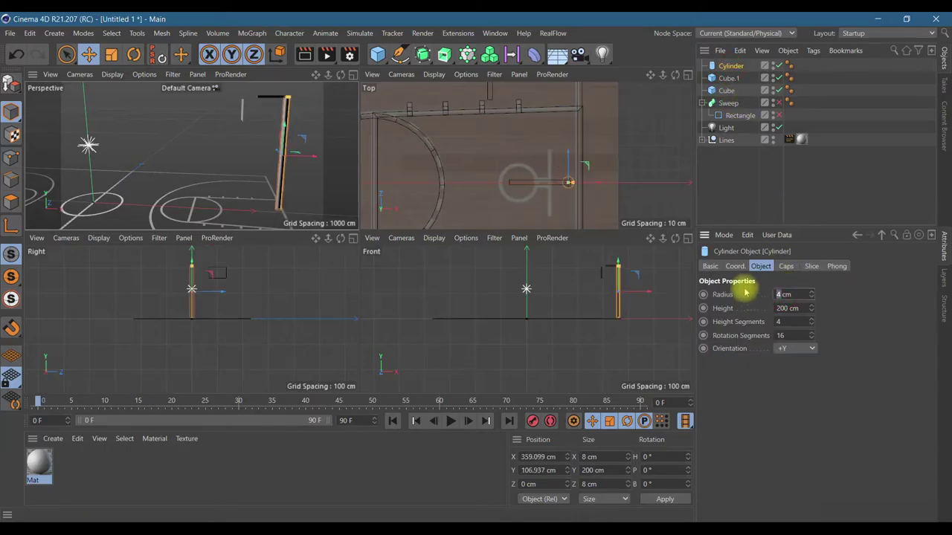
text(2)
key(Return)
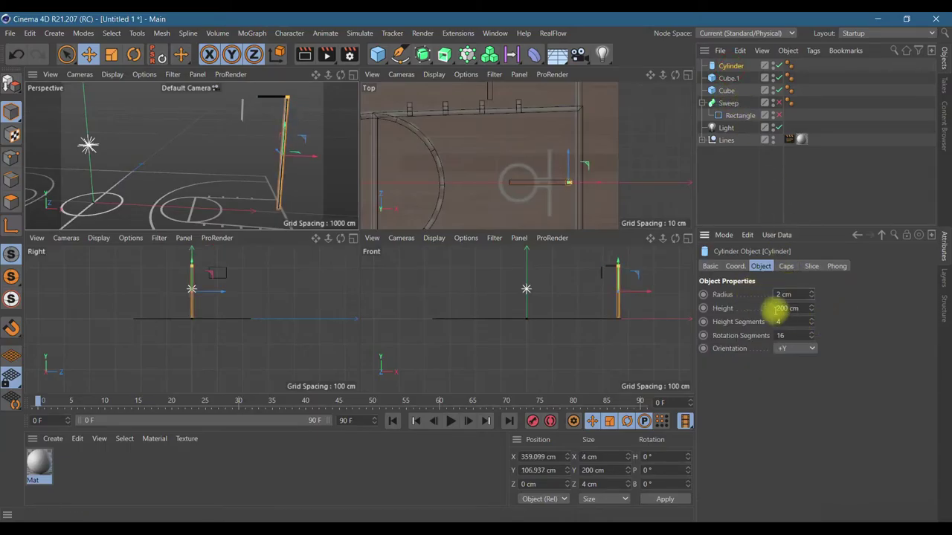
- Make the arm Cube.1 2 cm thick in Size Y and Z
click(727, 90)
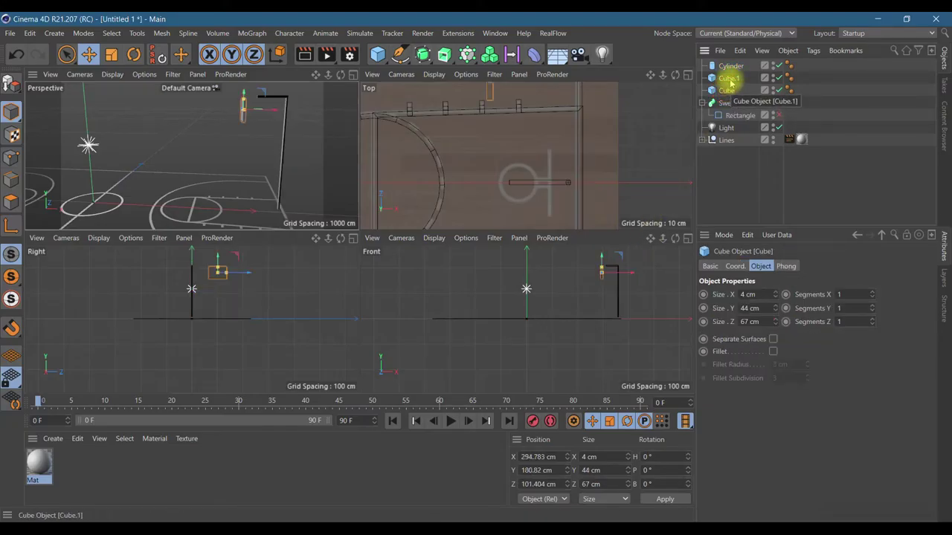
click(729, 79)
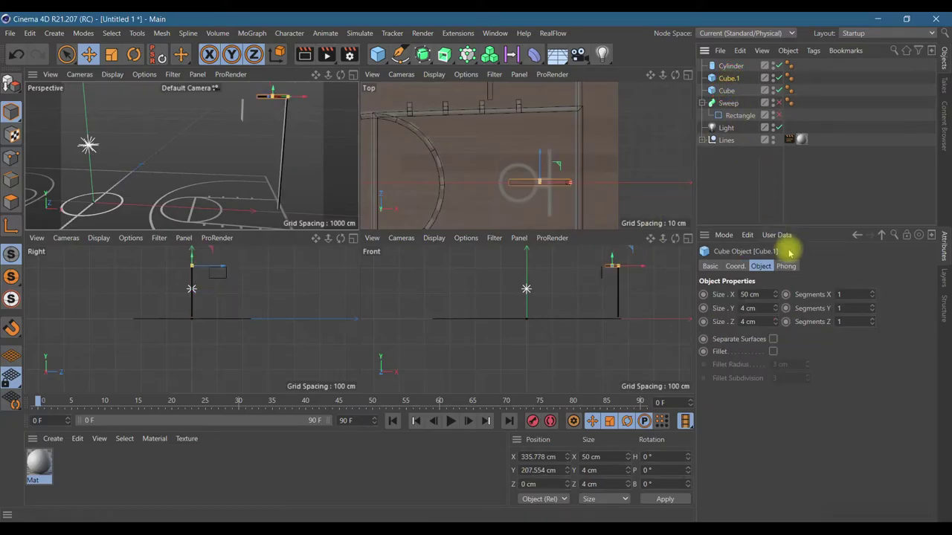
double_click(747, 308)
key(BackSpace)
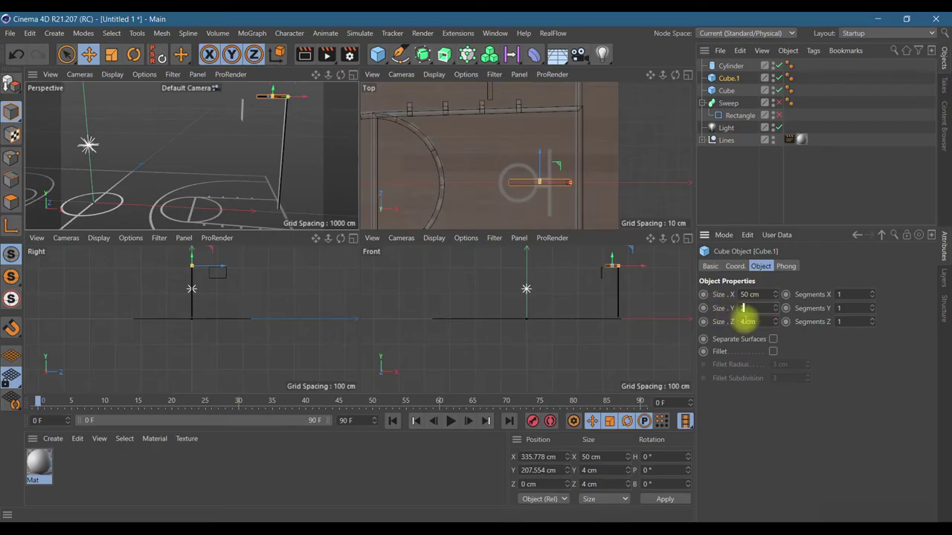
key(Return)
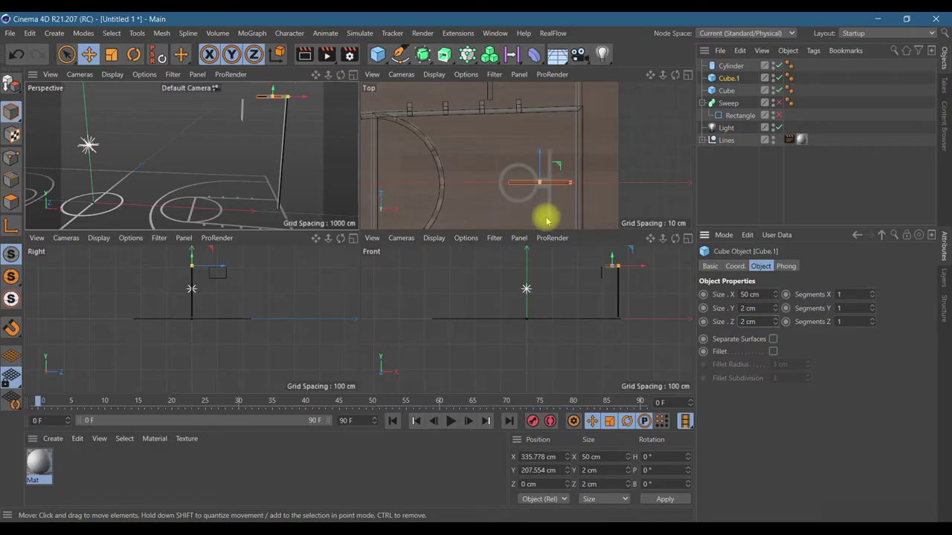
- Shorten the pole Cylinder to a height of 150 cm
click(353, 74)
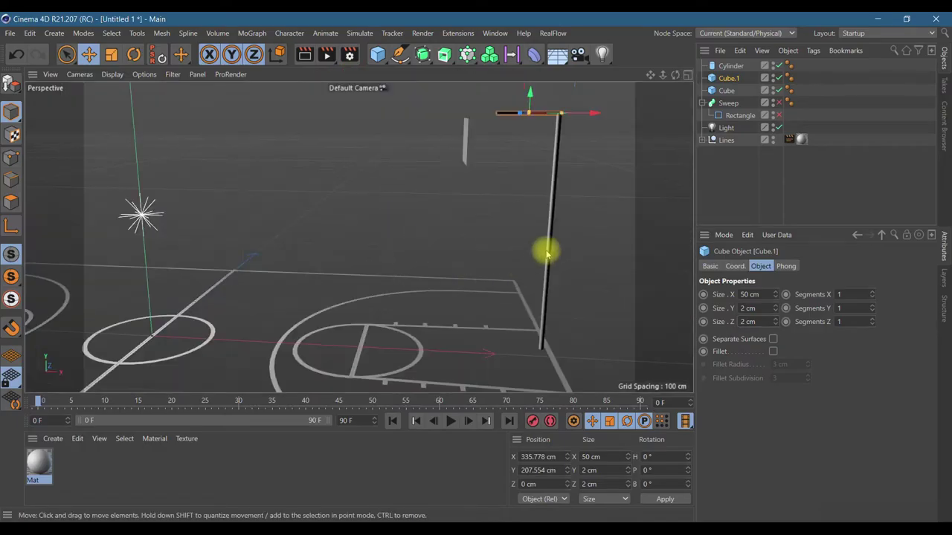
scroll(513, 166, up, 2)
scroll(637, 176, down, 1)
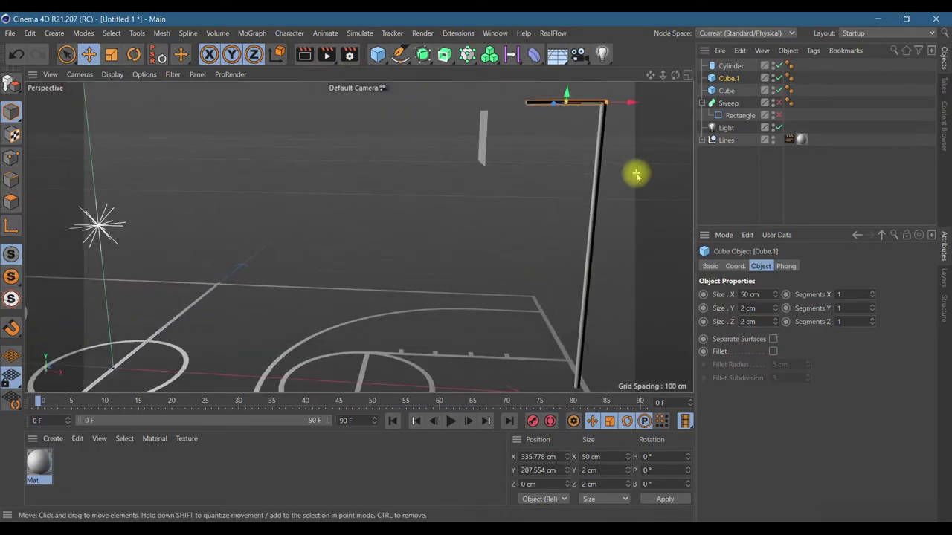
scroll(637, 175, down, 1)
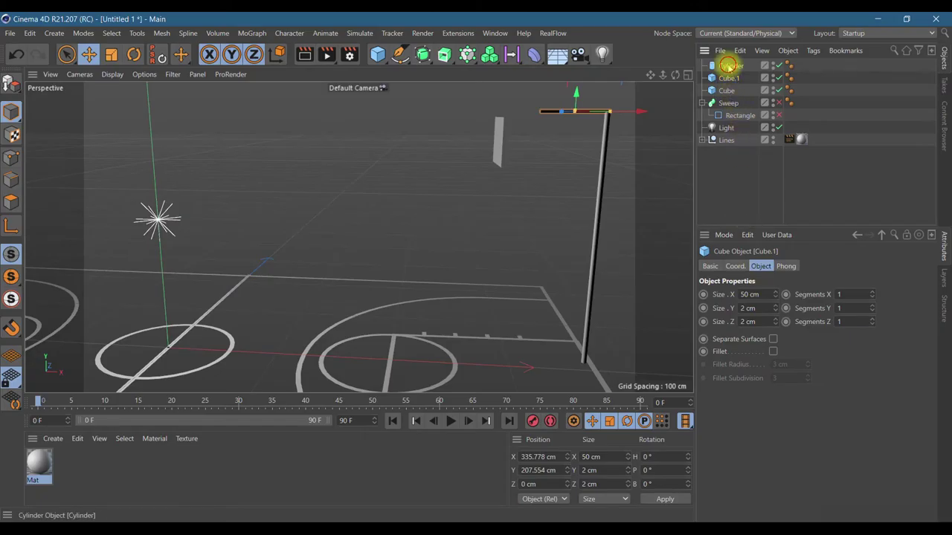
click(729, 66)
click(788, 308)
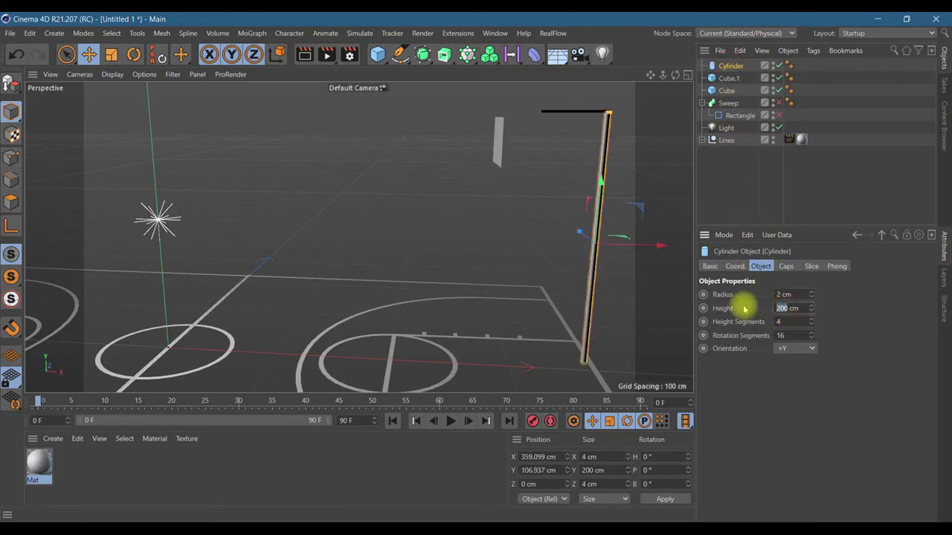
text(15)
key(Return)
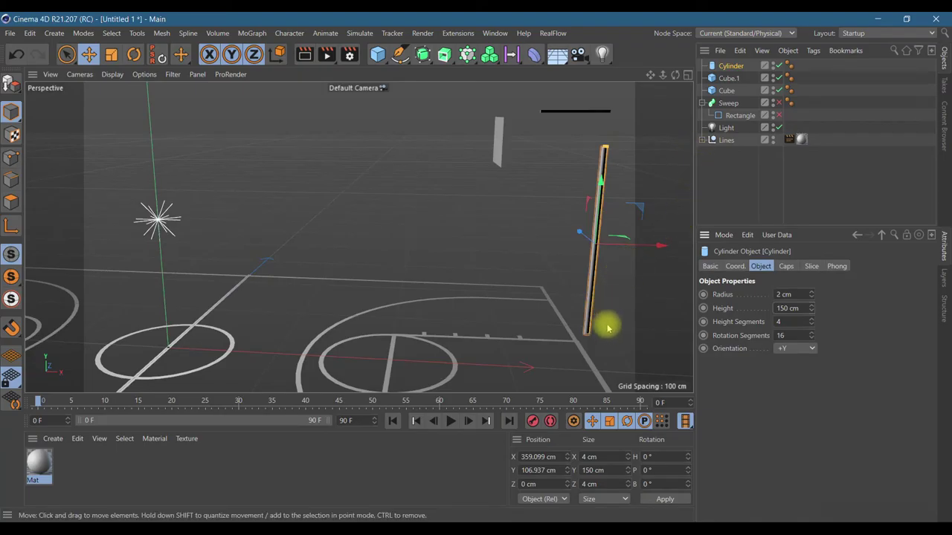
click(687, 74)
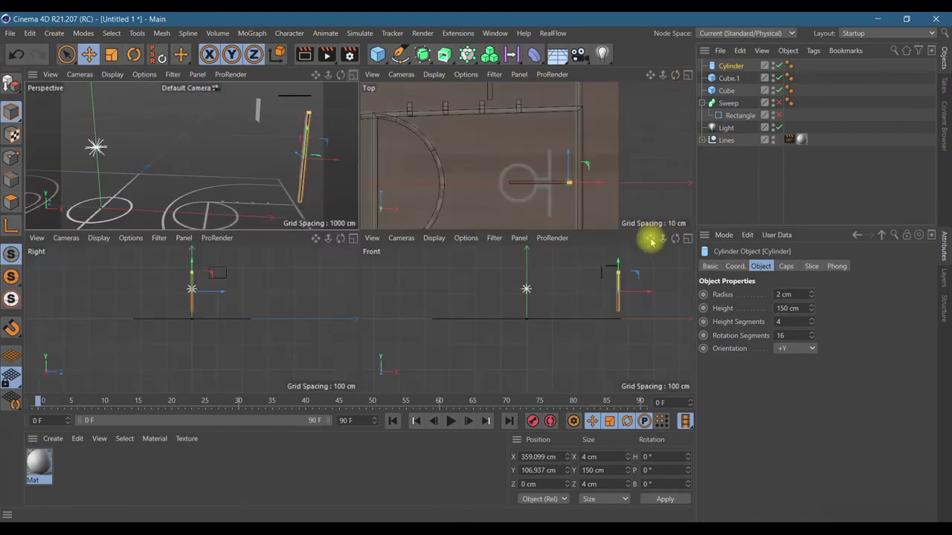
- Slide the pole along X in the Top view so it stands under the arm's end
drag(591, 183, 579, 186)
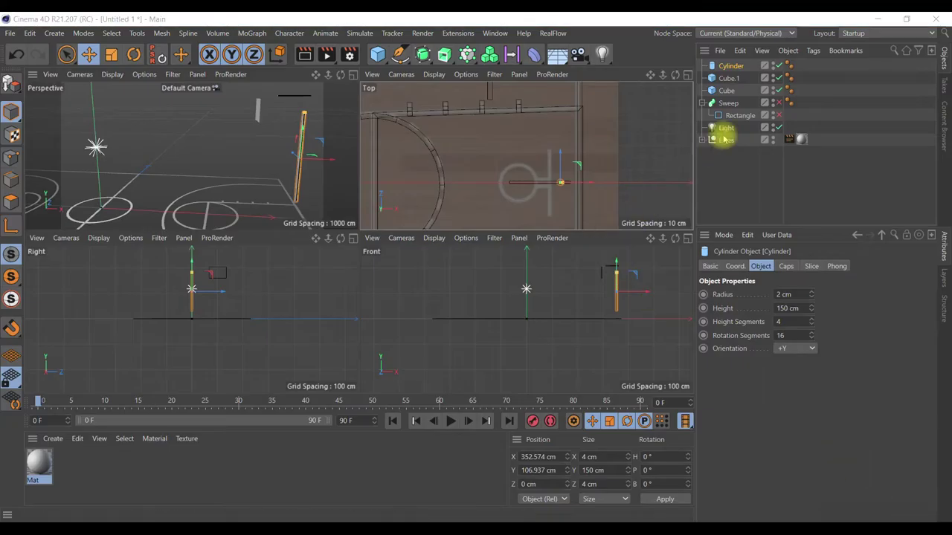
click(727, 70)
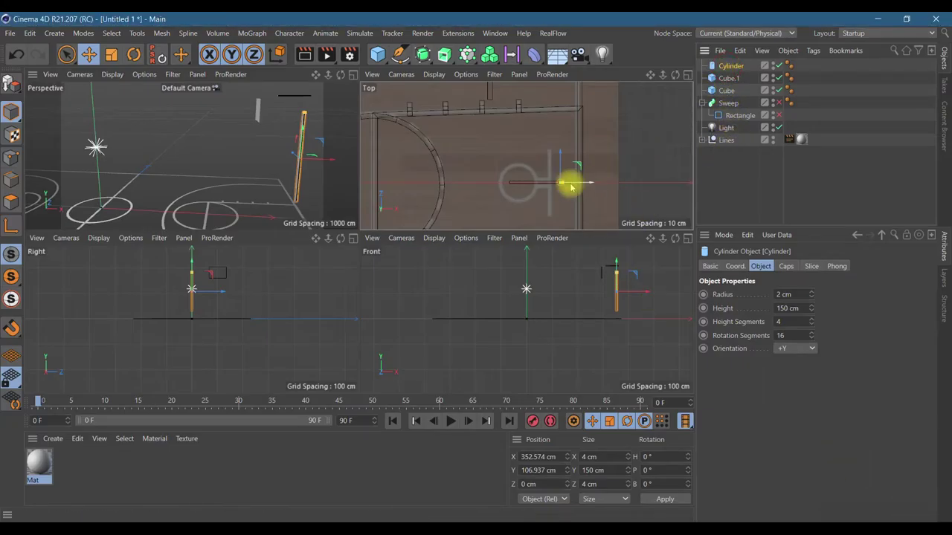
scroll(557, 179, up, 4)
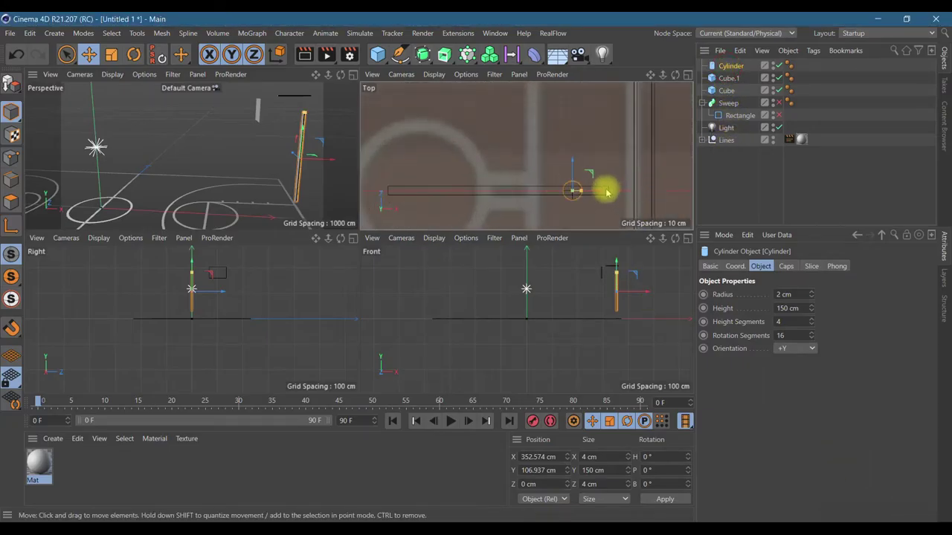
drag(607, 193, 650, 194)
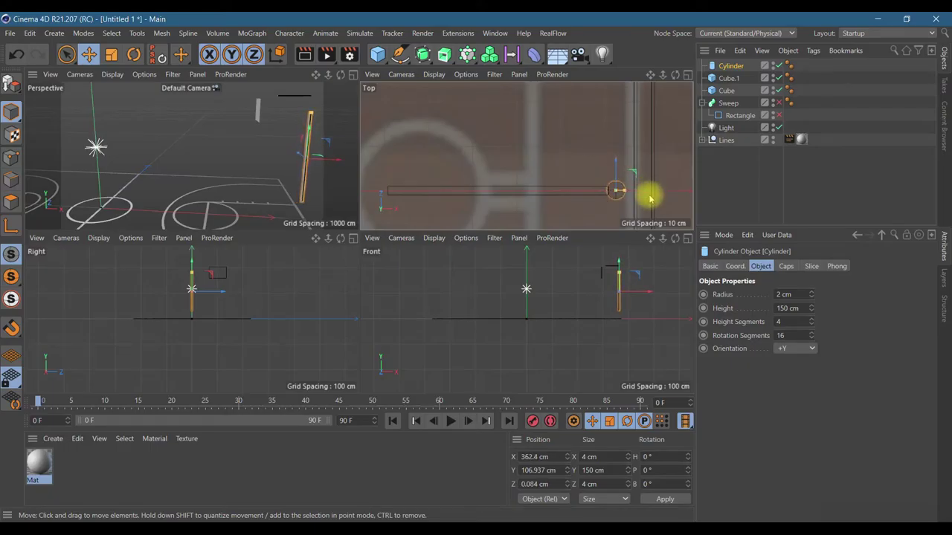
- Nudge Cube.1 on X and move the backboard Cube to X 317.877, Z 0.279 cm
click(730, 79)
key(F1)
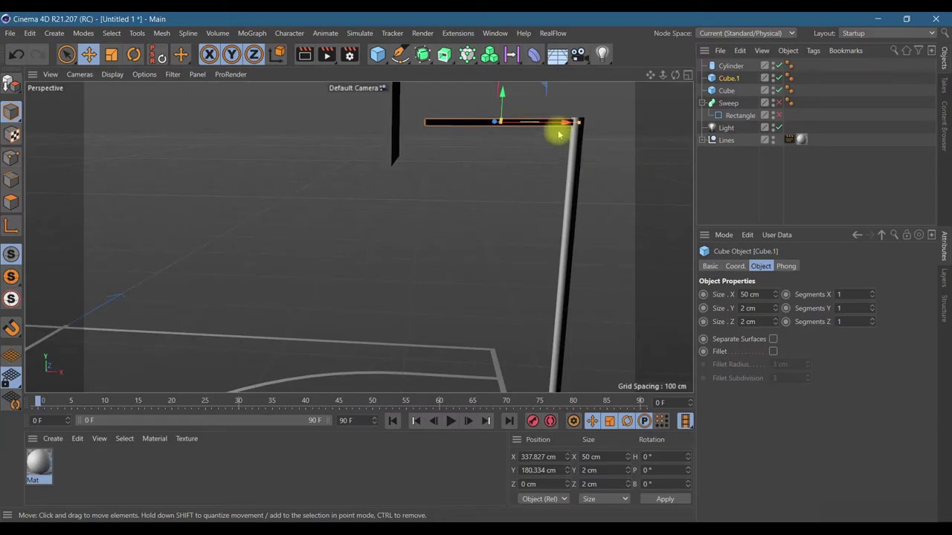
drag(548, 124, 554, 130)
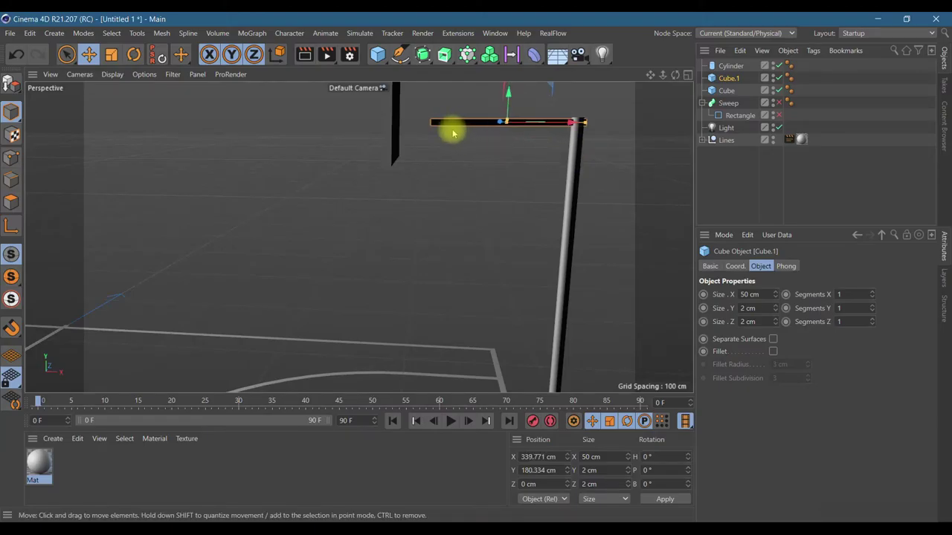
click(725, 91)
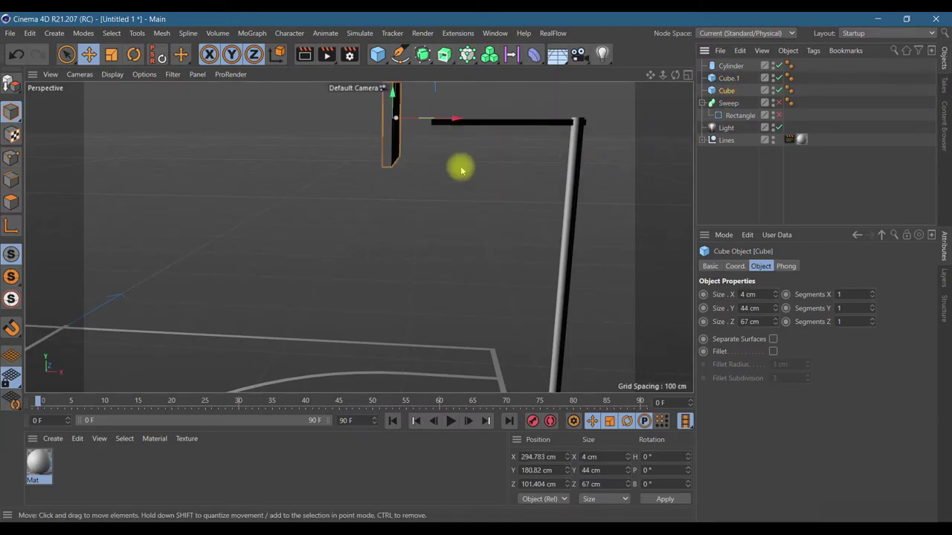
drag(429, 117, 480, 131)
click(688, 75)
scroll(617, 208, down, 3)
scroll(506, 189, down, 4)
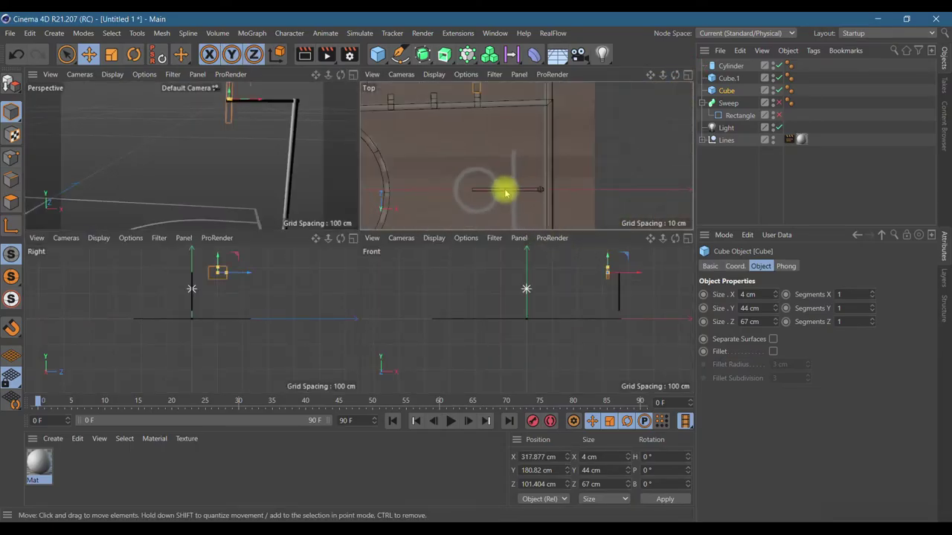
scroll(505, 191, down, 2)
drag(489, 94, 490, 188)
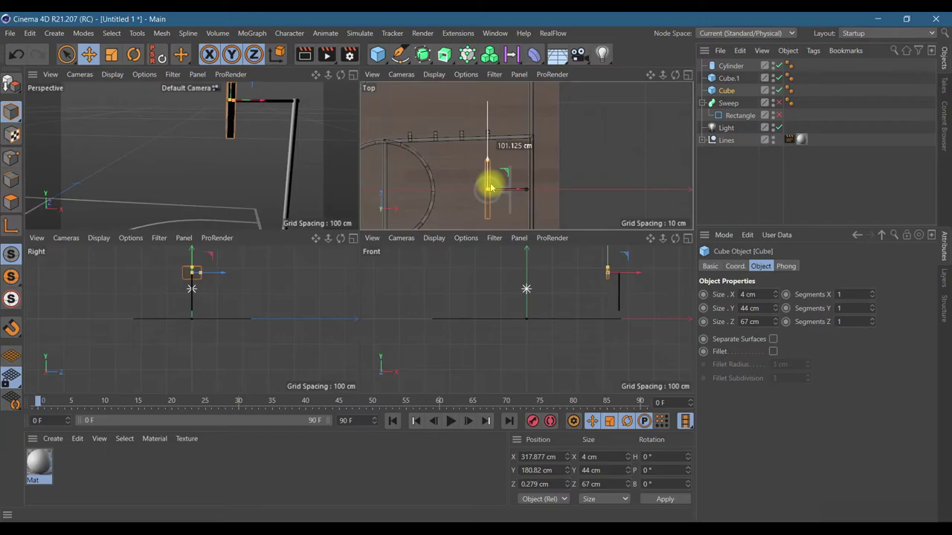
click(729, 78)
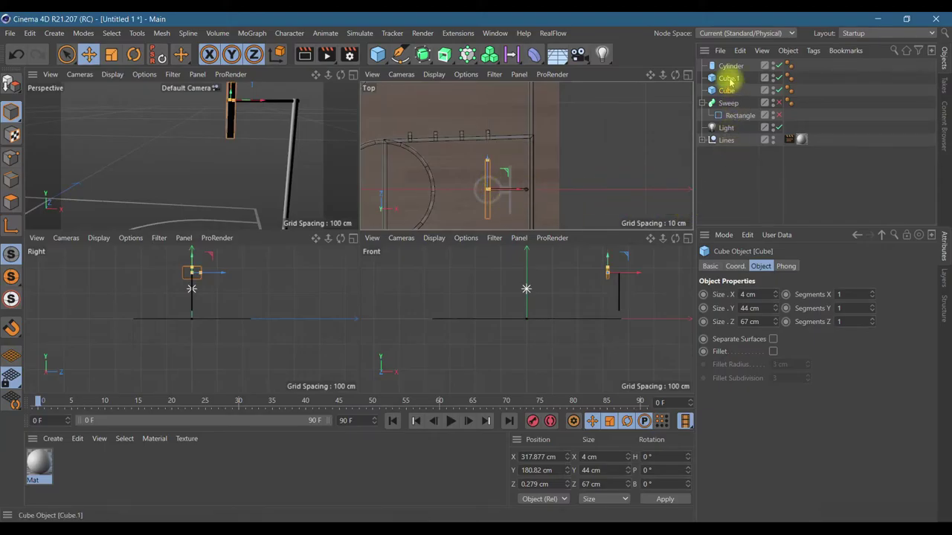
- Shorten Cube.1 to 18 cm and slide it and the backboard along X against the pole
click(764, 294)
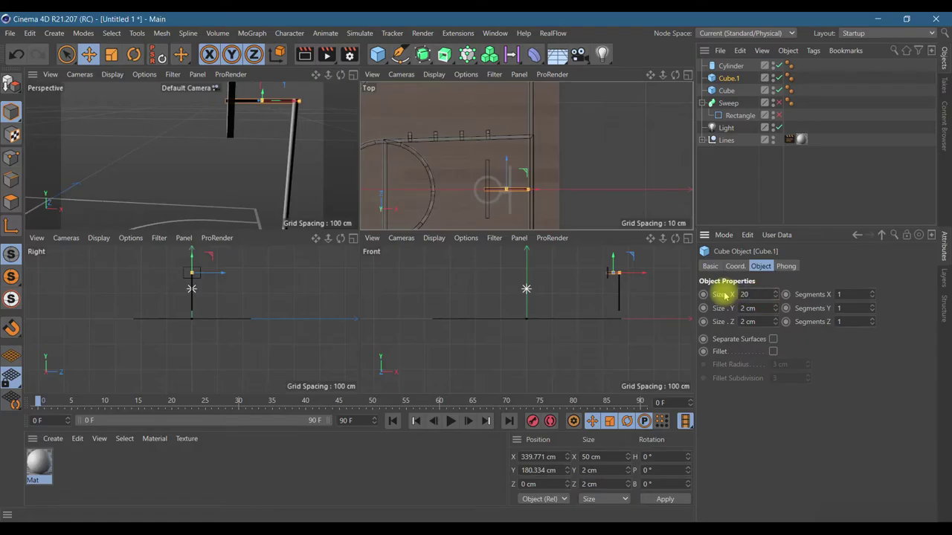
key(Return)
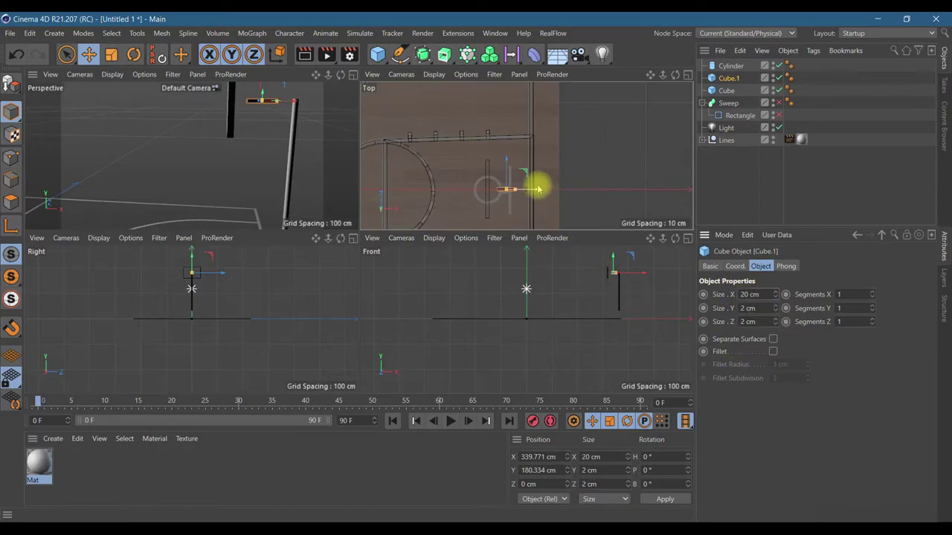
drag(536, 192, 548, 195)
drag(488, 199, 534, 195)
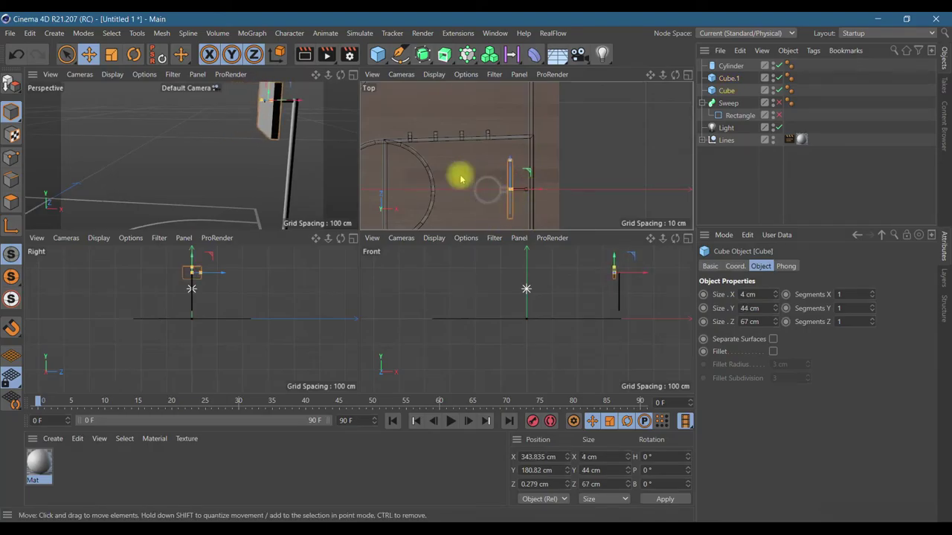
- Orbit the perspective view to check the backboard, arm and pole joint
click(353, 75)
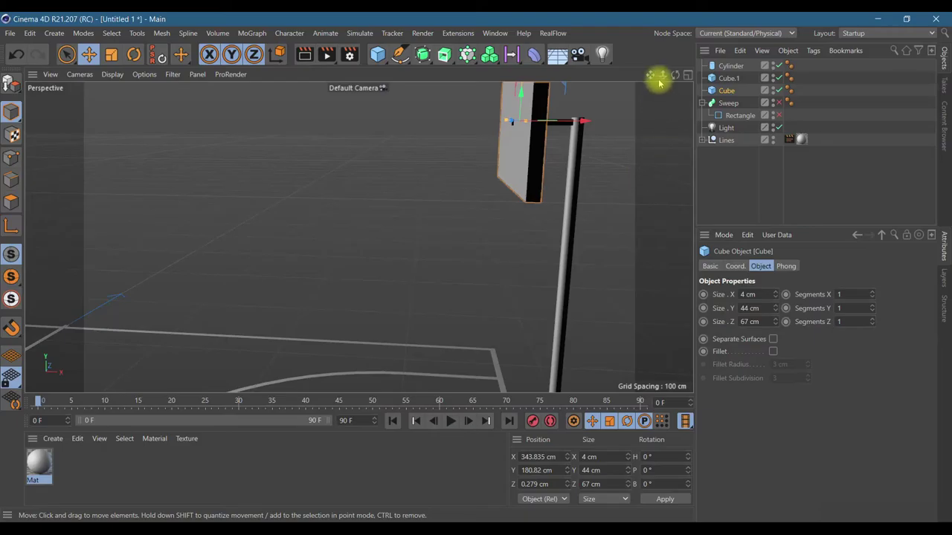
drag(675, 75, 632, 86)
drag(359, 236, 672, 75)
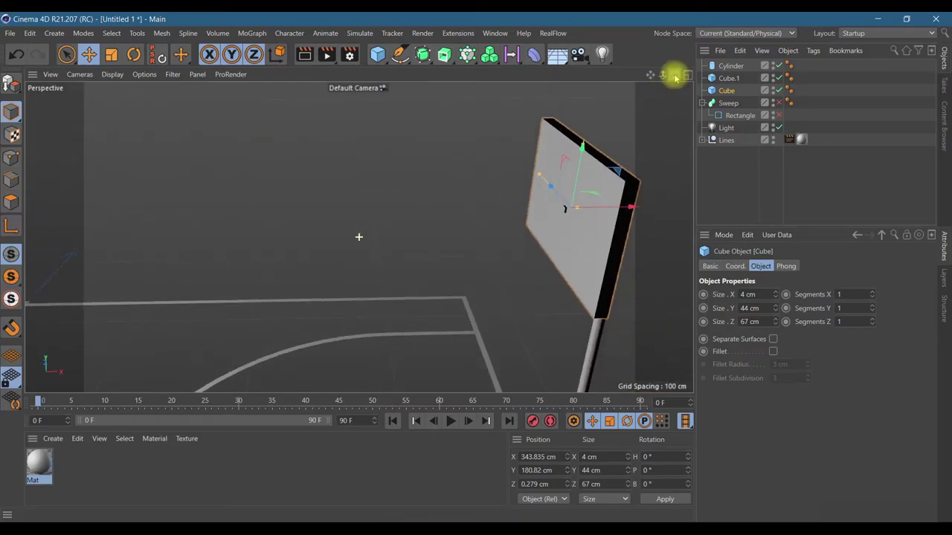
click(728, 78)
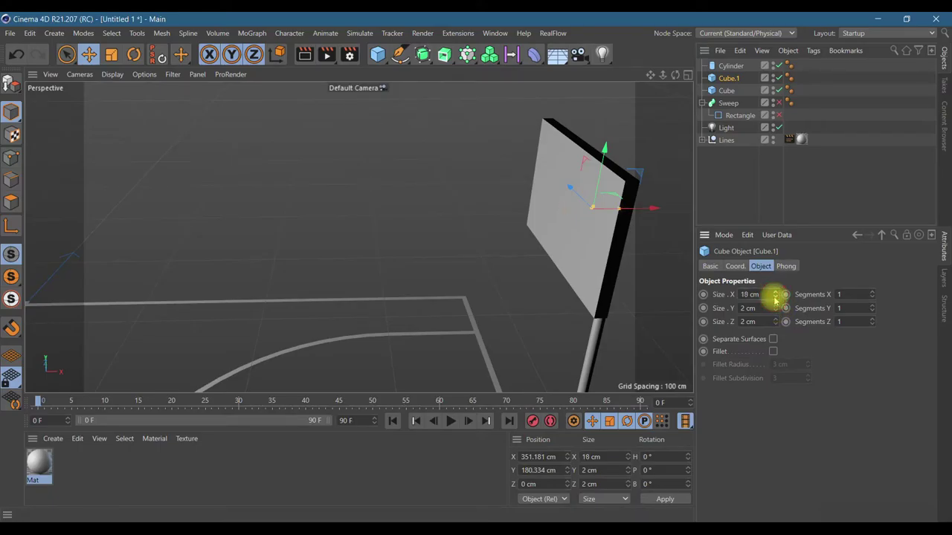
drag(675, 75, 358, 237)
scroll(476, 199, down, 8)
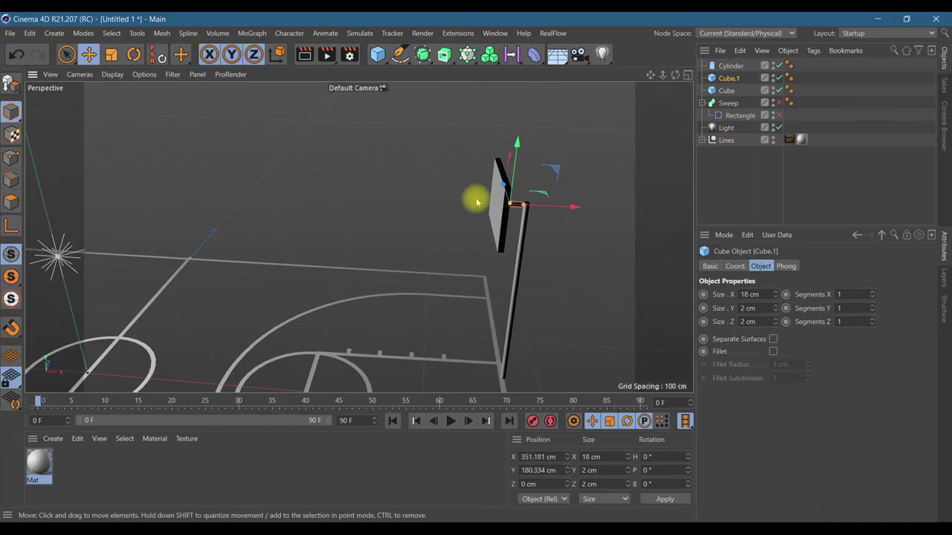
scroll(476, 198, down, 3)
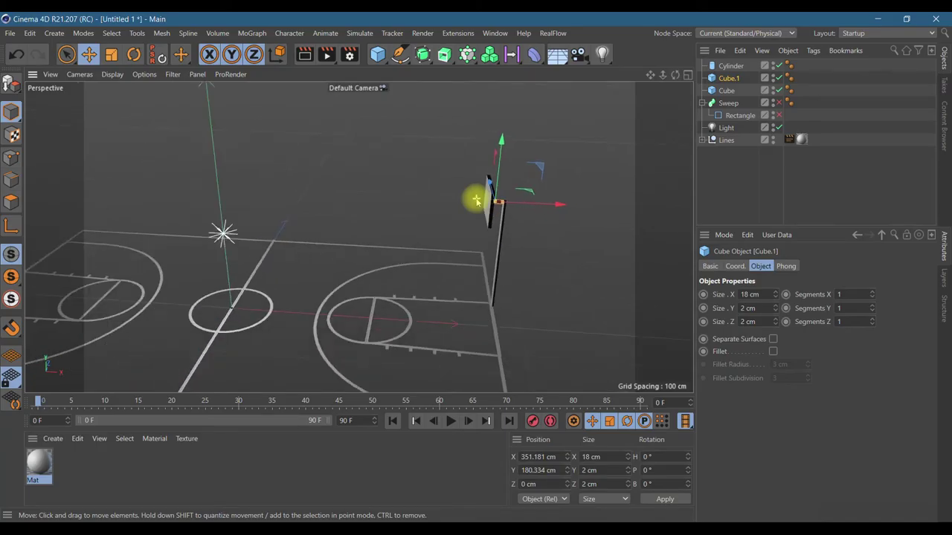
scroll(476, 198, down, 3)
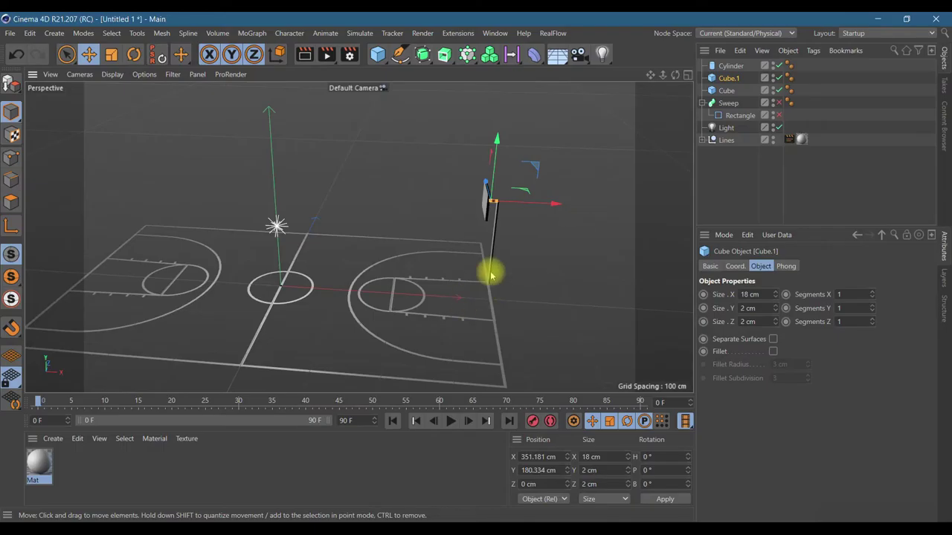
click(688, 77)
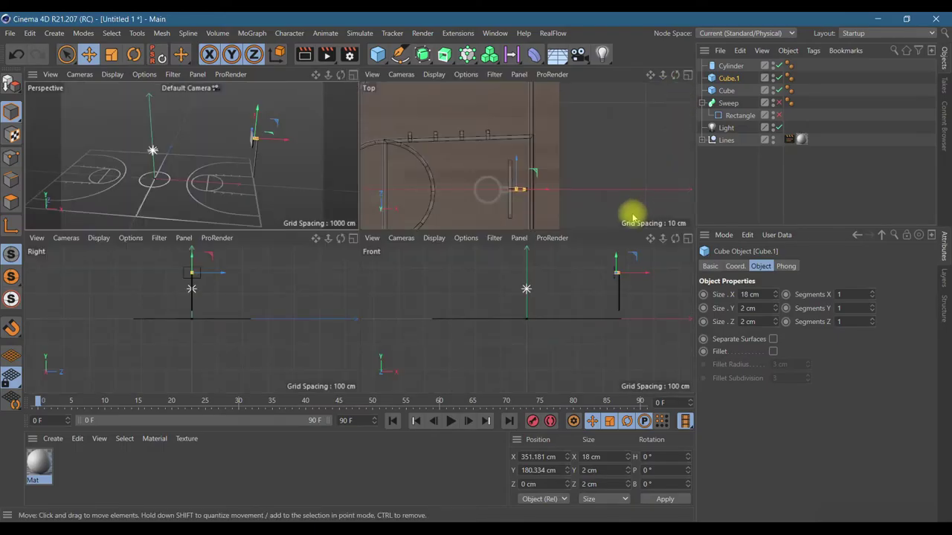
- Group the pole Cylinder, Cube.1 and backboard Cube under a new Null
drag(650, 75, 526, 156)
middle_drag(526, 141, 526, 156)
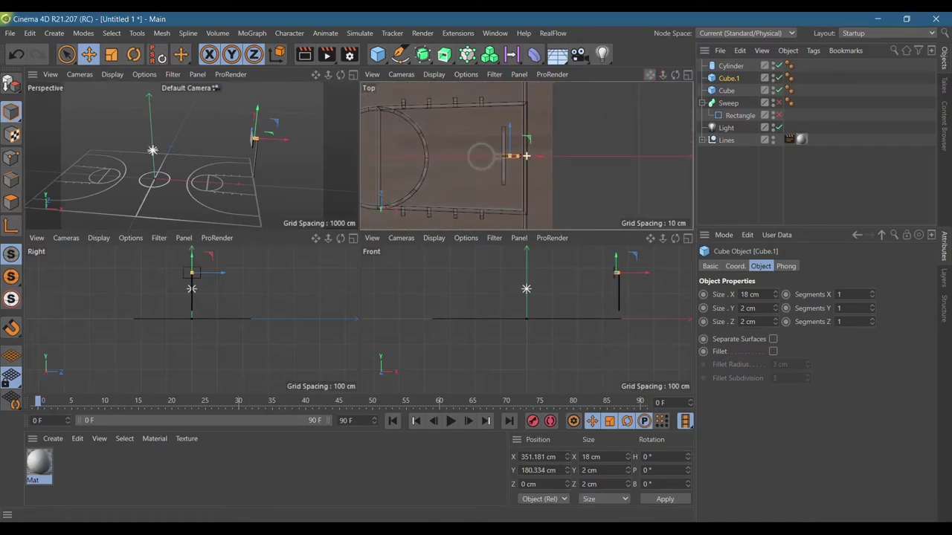
click(721, 65)
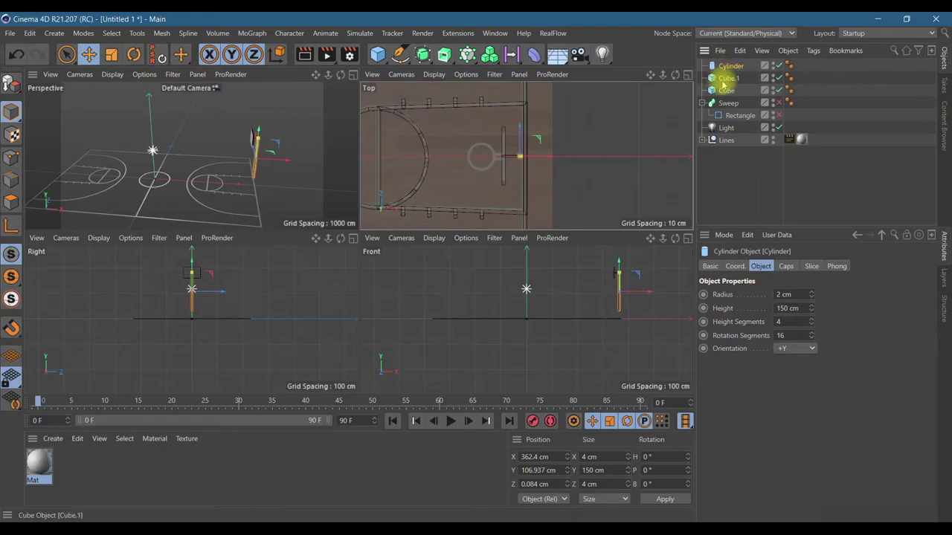
shift+click(723, 91)
right_click(723, 91)
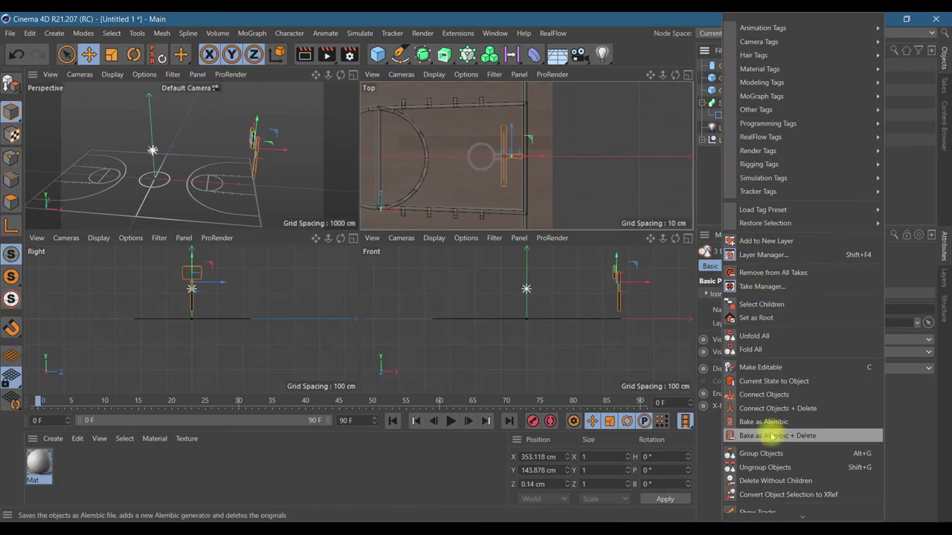
click(760, 454)
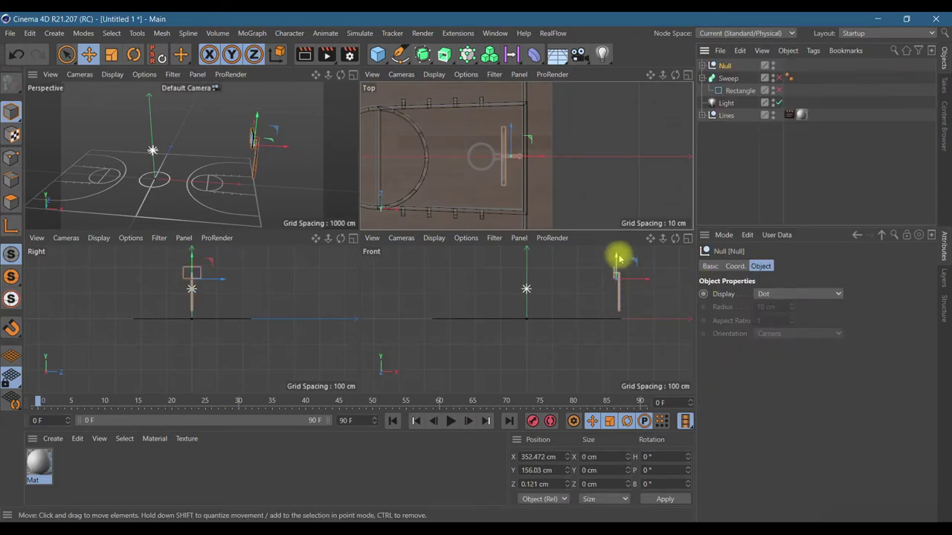
- Lower the Null assembly to about X 354.666 cm, Y 114.867 cm
drag(617, 259, 618, 264)
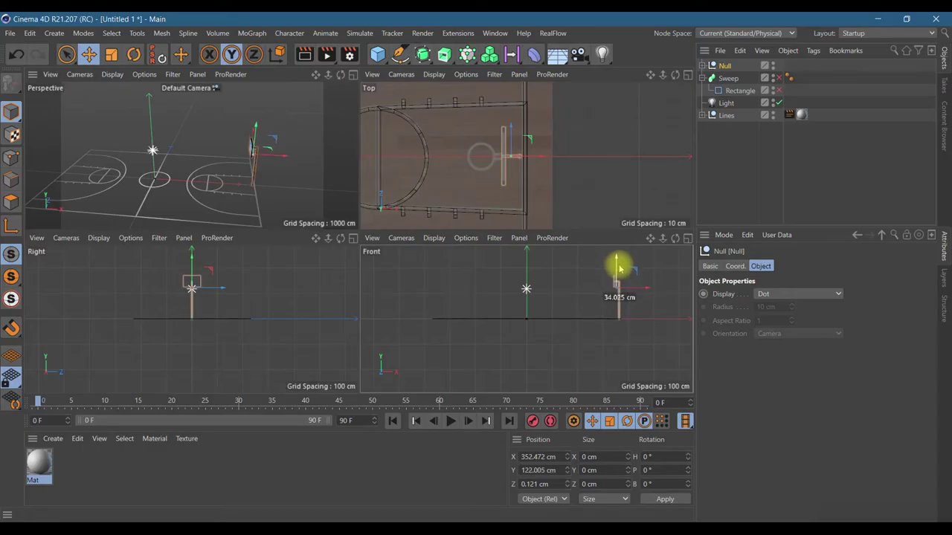
click(353, 74)
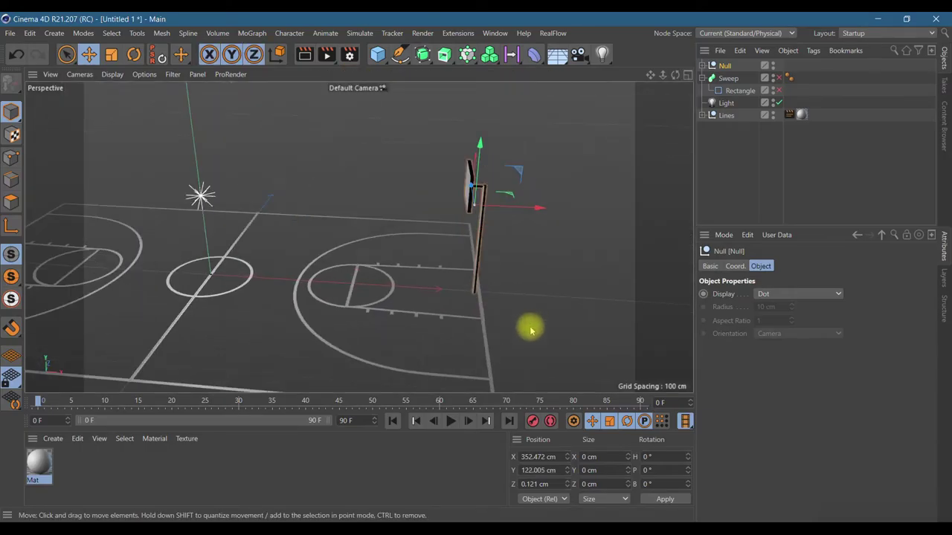
scroll(530, 329, up, 3)
scroll(485, 260, down, 2)
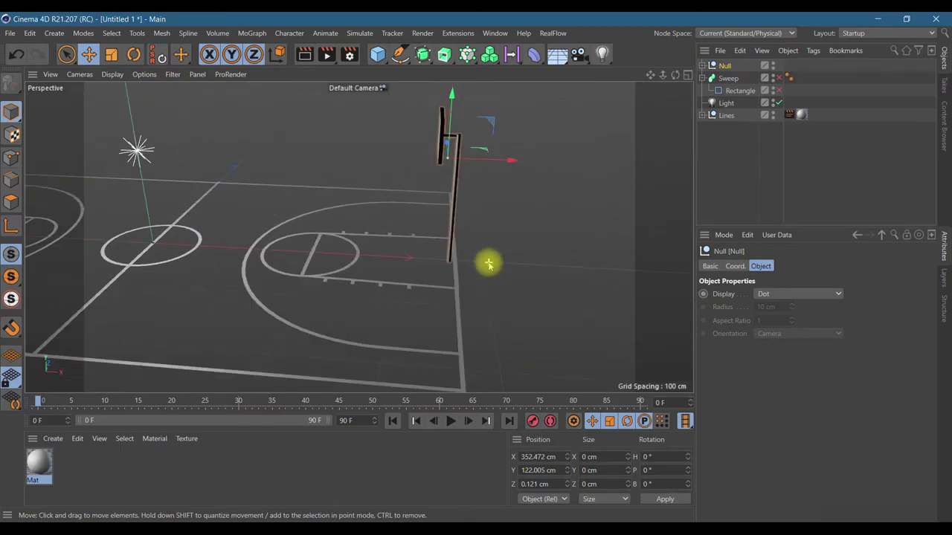
scroll(489, 263, down, 1)
drag(506, 174, 506, 176)
mouse_move(456, 136)
mouse_down()
mouse_move(454, 179)
mouse_move(466, 148)
mouse_move(456, 144)
mouse_up()
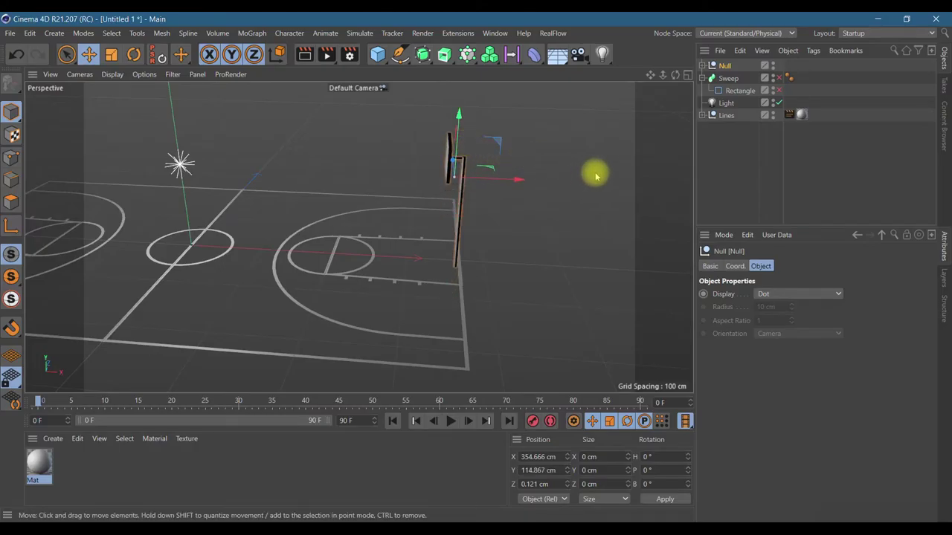
click(687, 75)
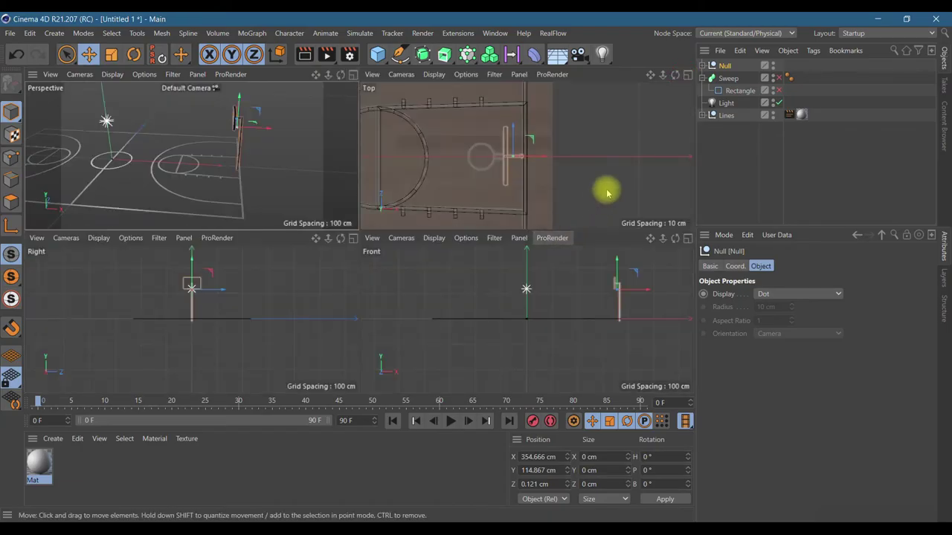
scroll(491, 154, up, 5)
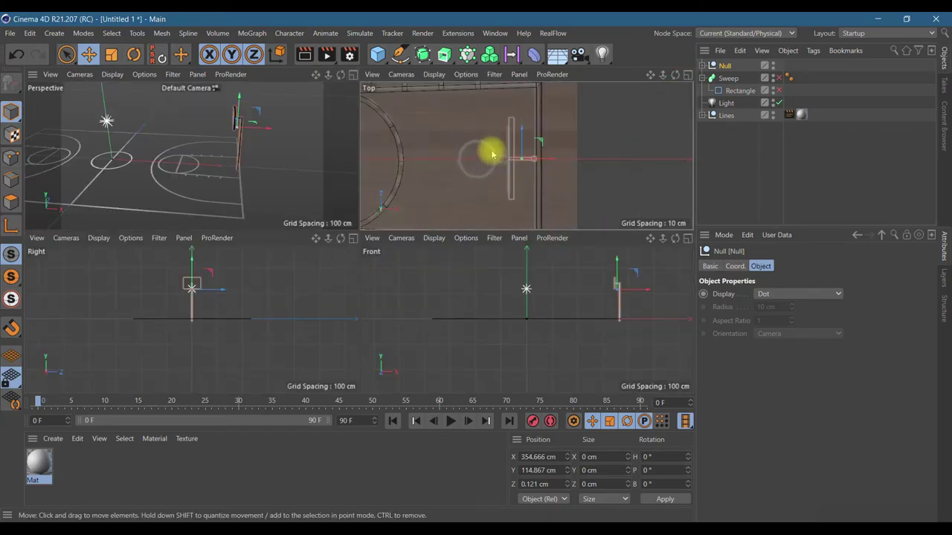
click(688, 75)
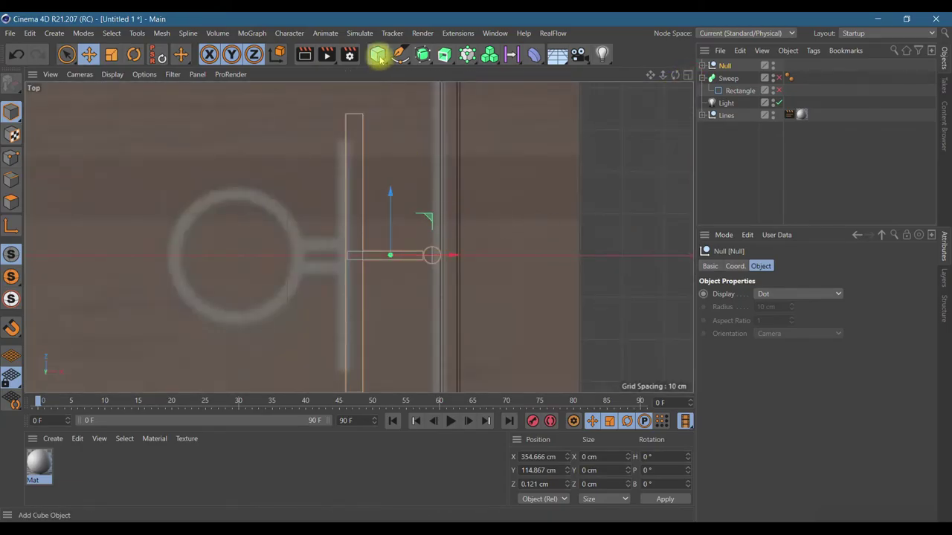
- Add a new bracket cylinder with a 1 cm radius
click(378, 55)
click(627, 70)
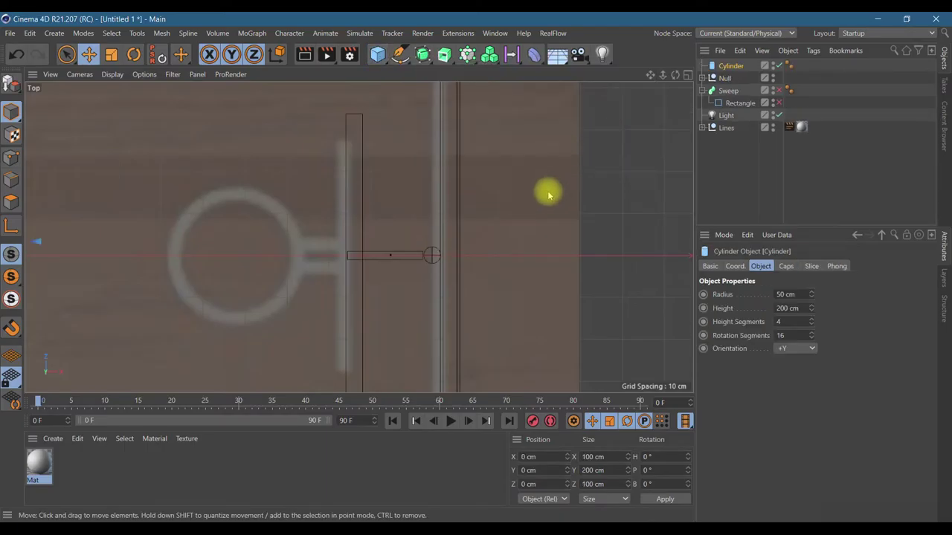
scroll(549, 193, down, 1)
scroll(548, 194, down, 4)
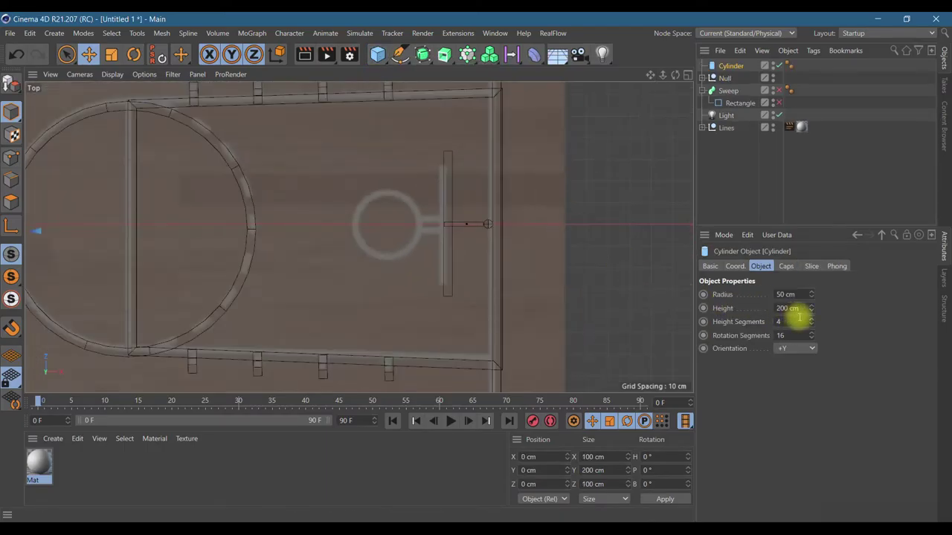
click(687, 75)
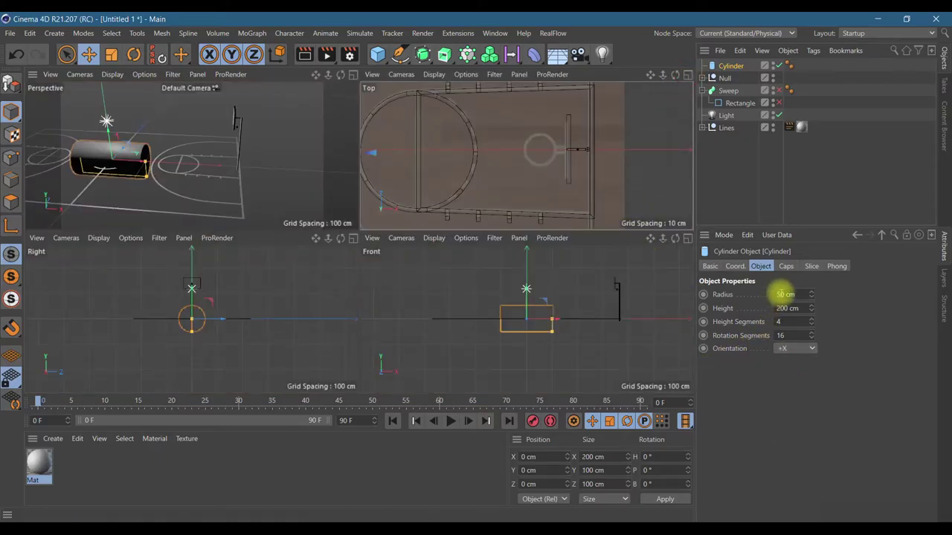
double_click(783, 295)
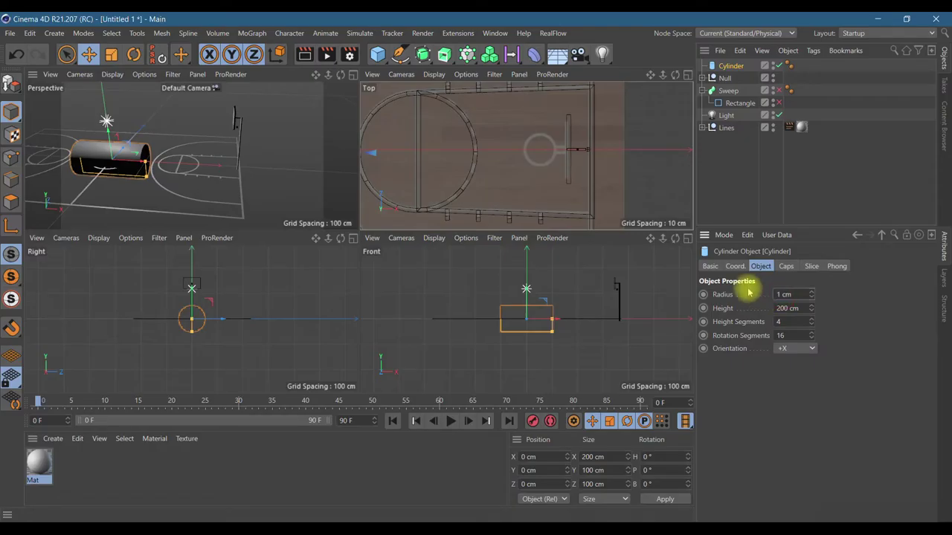
double_click(786, 308)
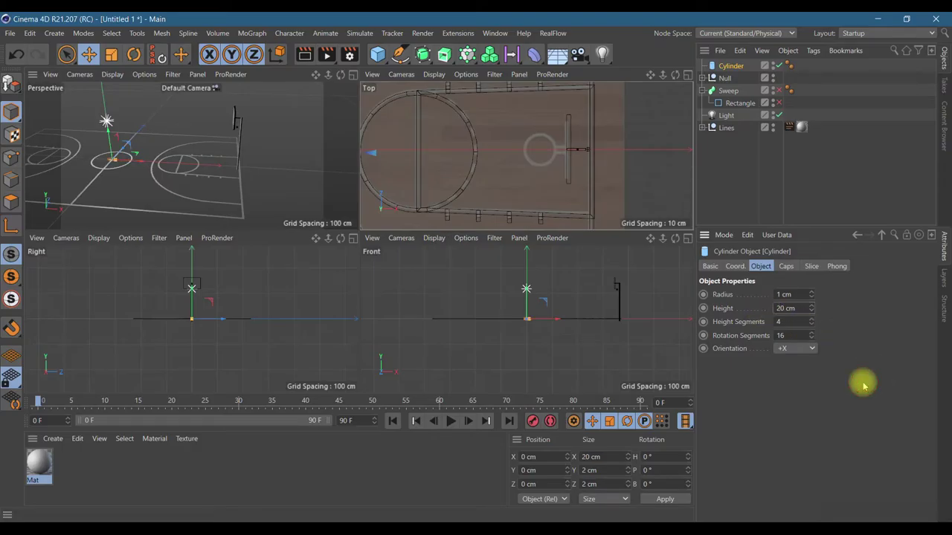
scroll(437, 165, down, 1)
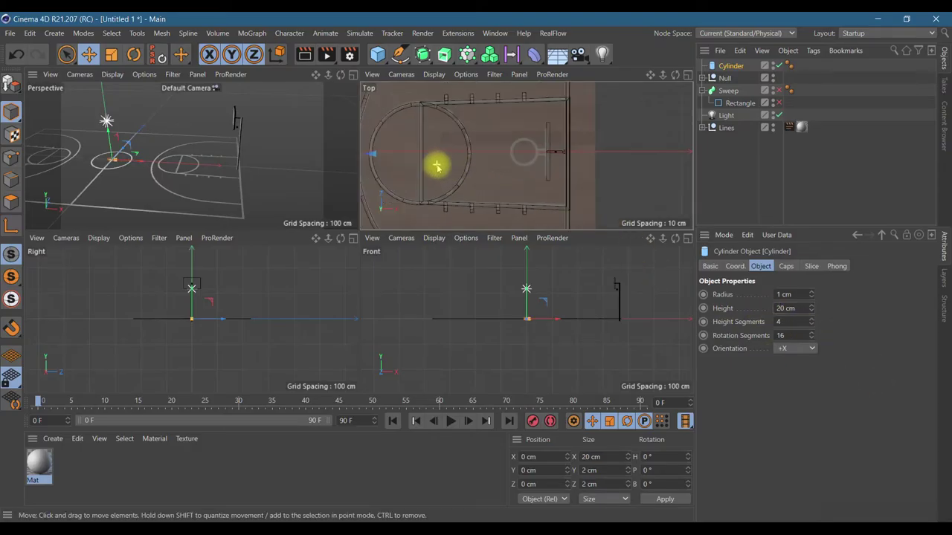
scroll(437, 166, down, 4)
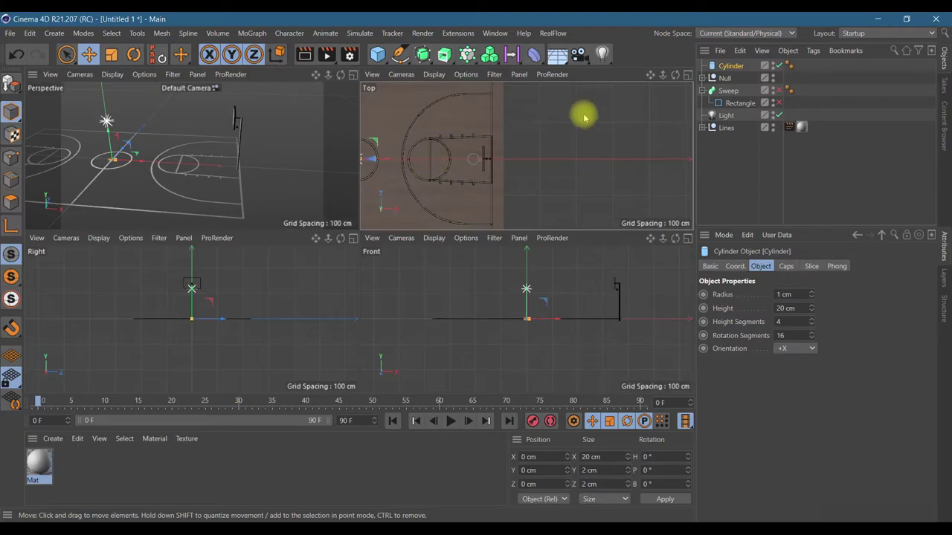
- Move the bracket cylinder along X toward the backboard in the Top view
click(685, 75)
scroll(220, 255, up, 3)
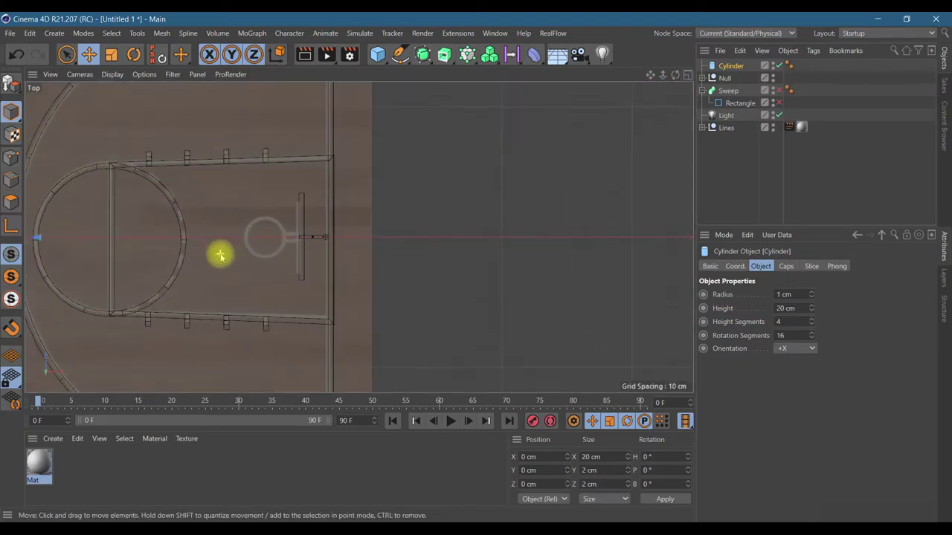
drag(649, 76, 253, 211)
drag(170, 245, 623, 242)
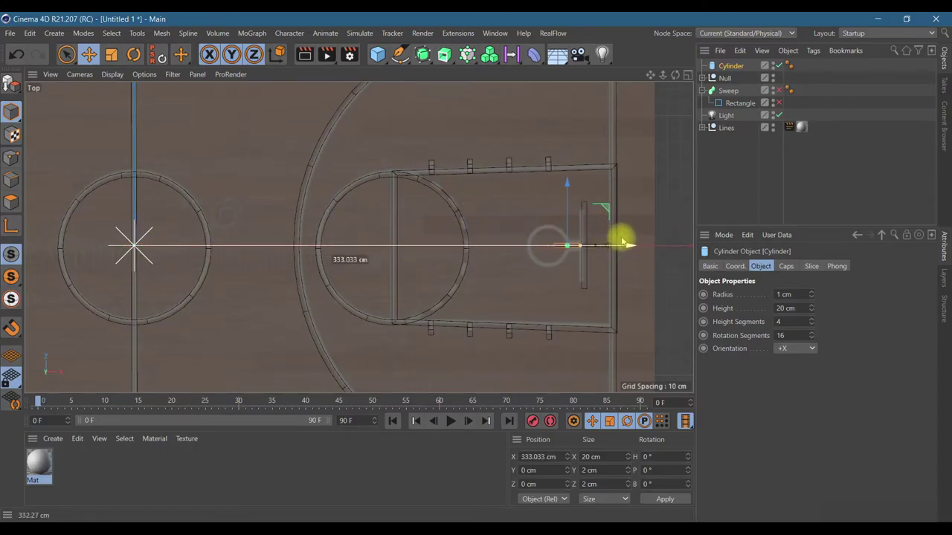
scroll(548, 255, up, 5)
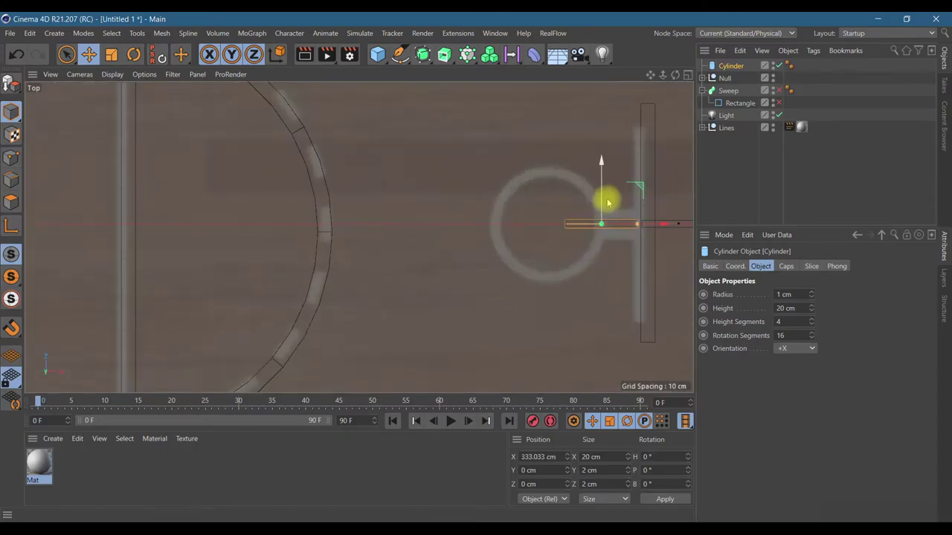
drag(601, 206, 606, 200)
drag(655, 218, 657, 217)
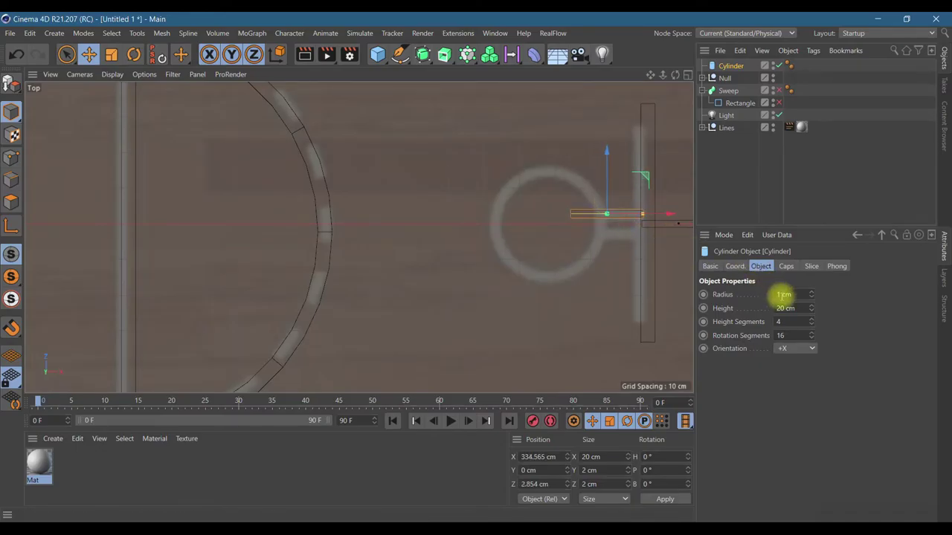
- Set the cylinder height to 10 cm and Ctrl-drag a duplicate beside it along Z
click(796, 308)
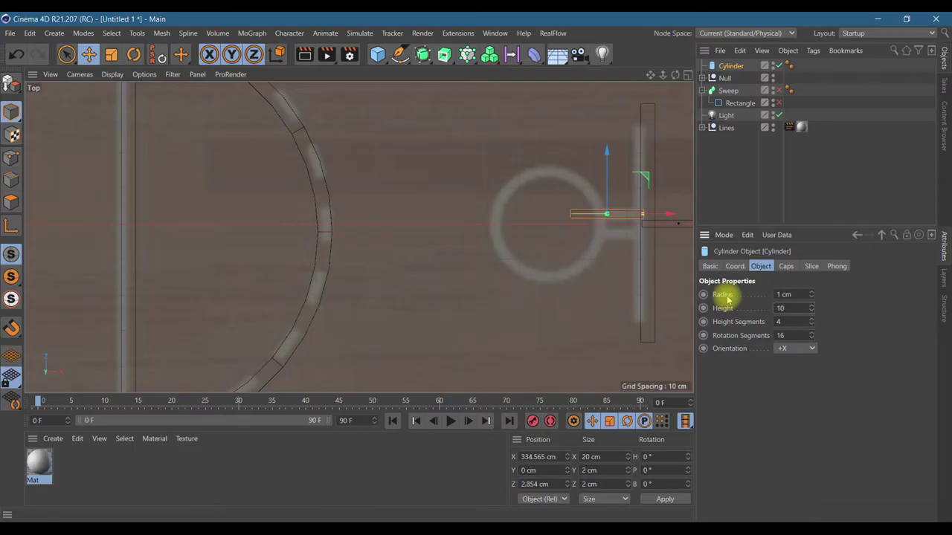
text(10)
key(Return)
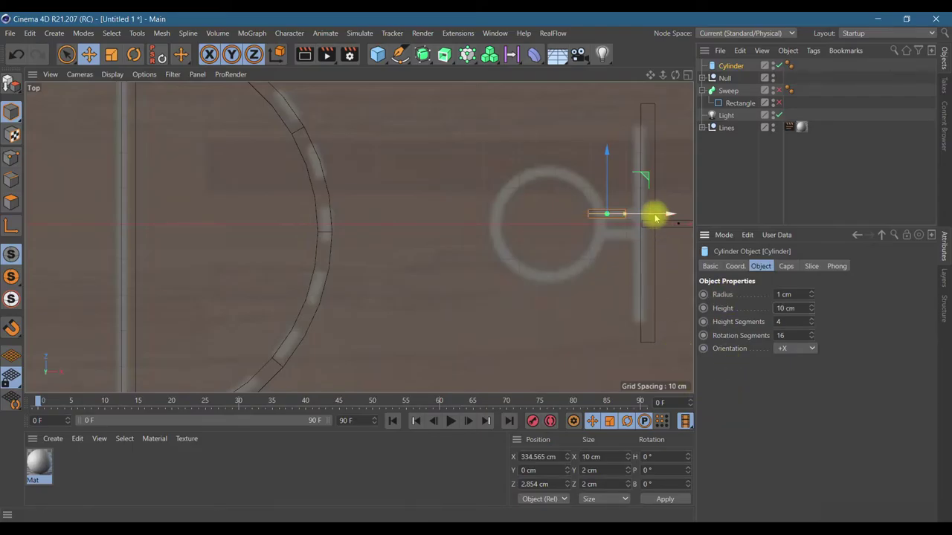
drag(655, 217, 670, 217)
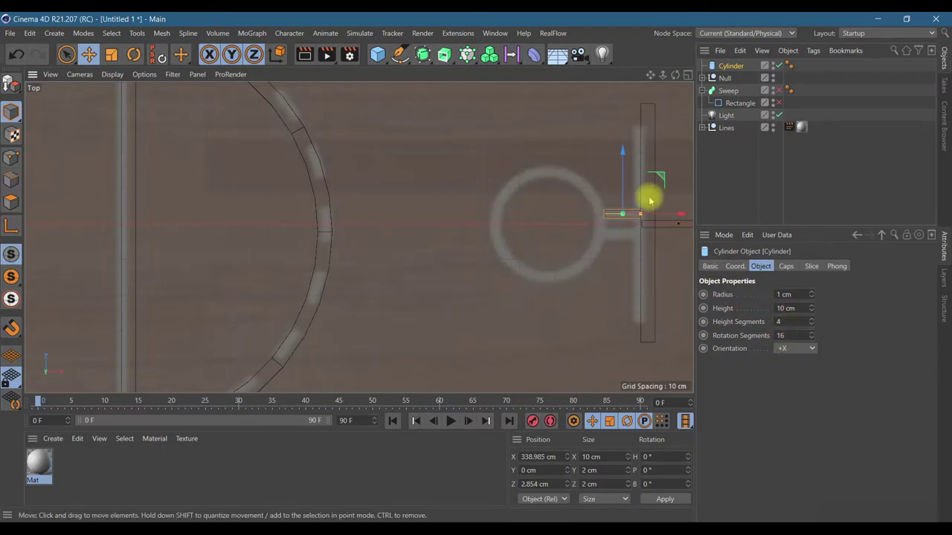
mouse_move(628, 173)
ctrl+mouse_down()
mouse_move(634, 197)
mouse_move(630, 190)
ctrl+mouse_up()
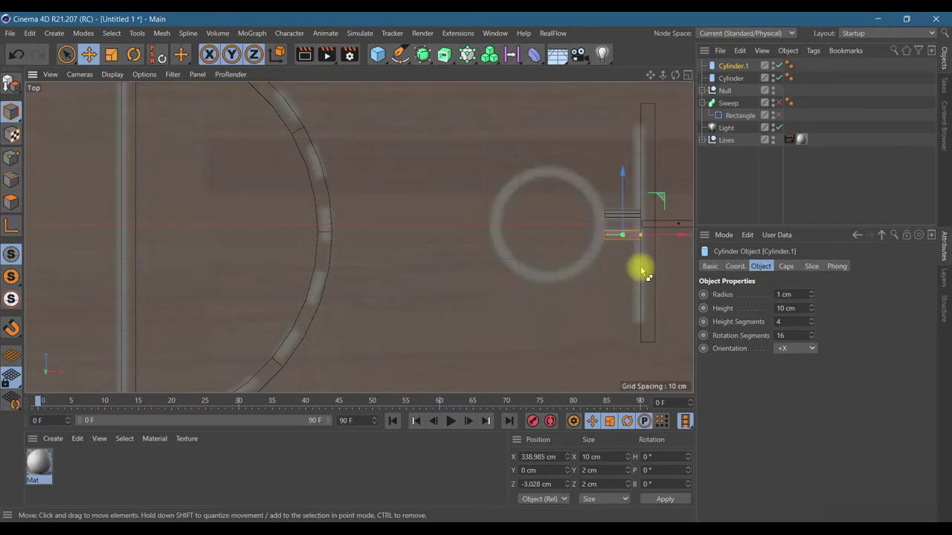
- Raise both bracket cylinders to the backboard's height at Y 130.012 cm
middle_click(682, 91)
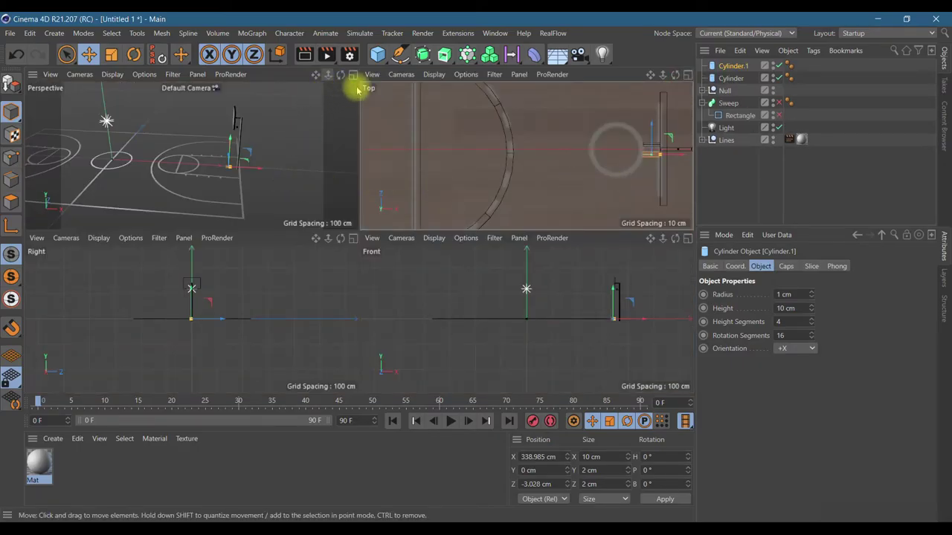
ctrl+click(729, 79)
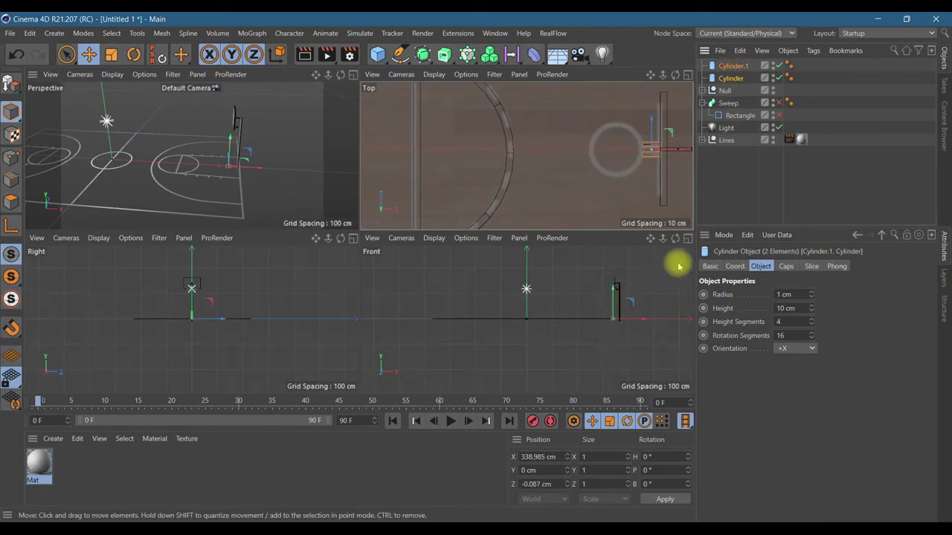
click(686, 238)
scroll(417, 249, up, 3)
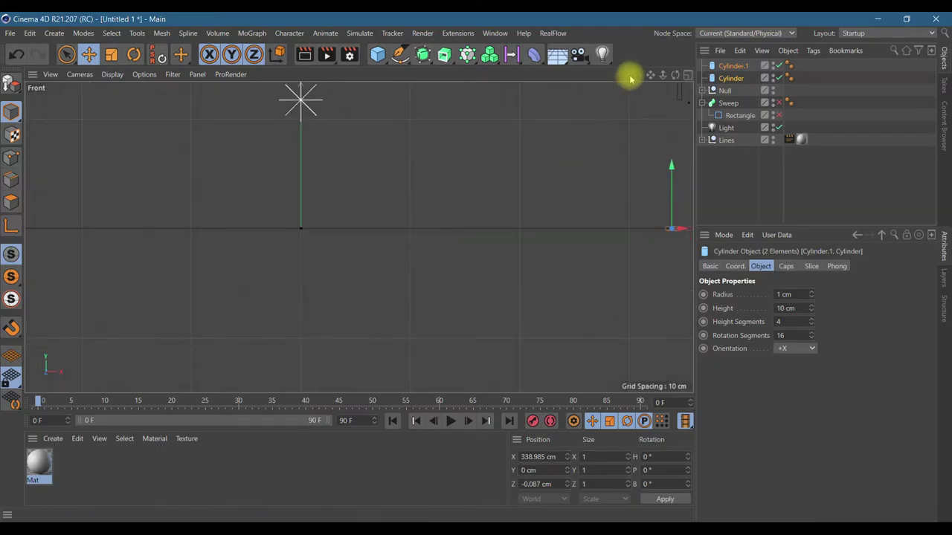
drag(646, 77, 359, 238)
drag(520, 221, 521, 83)
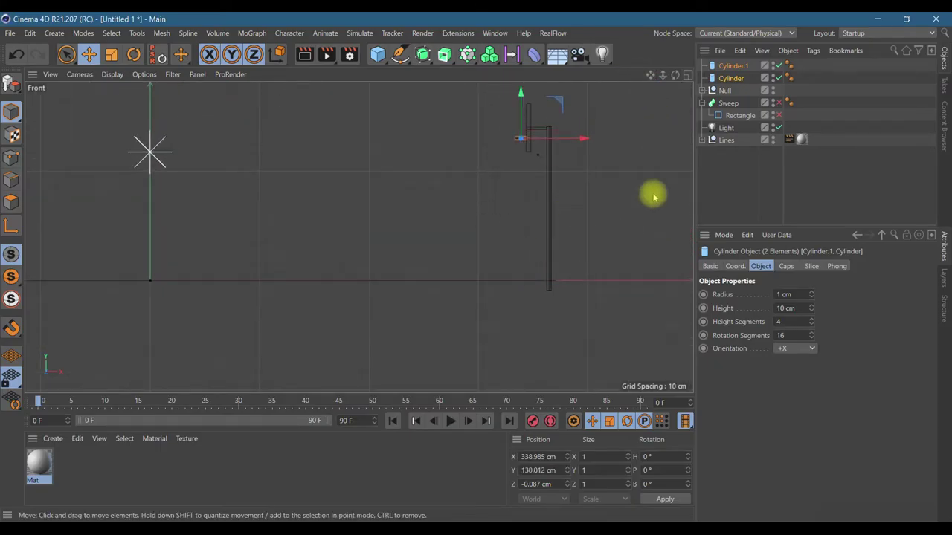
click(686, 77)
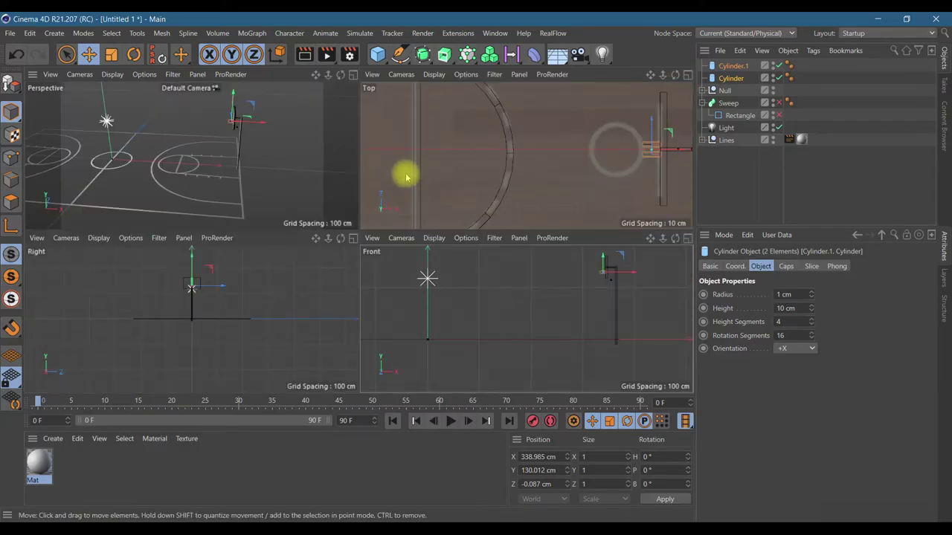
- Spread the two brackets apart along Z to 10.79 and -10.471 cm
click(353, 74)
drag(675, 81, 617, 90)
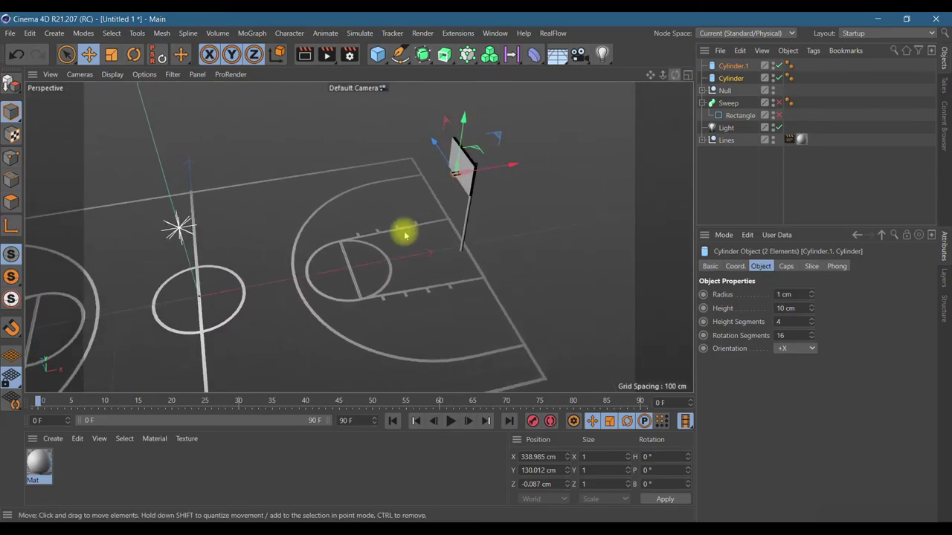
scroll(422, 199, up, 5)
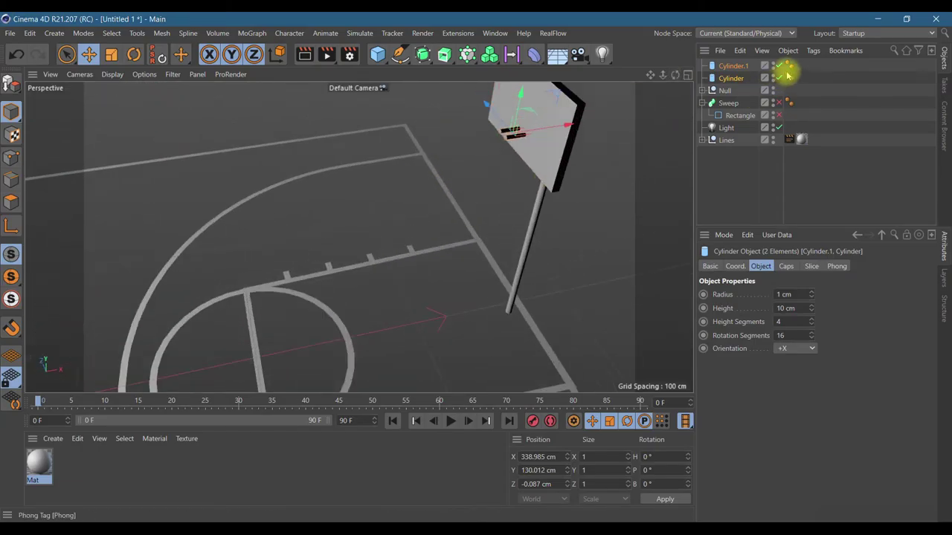
click(737, 81)
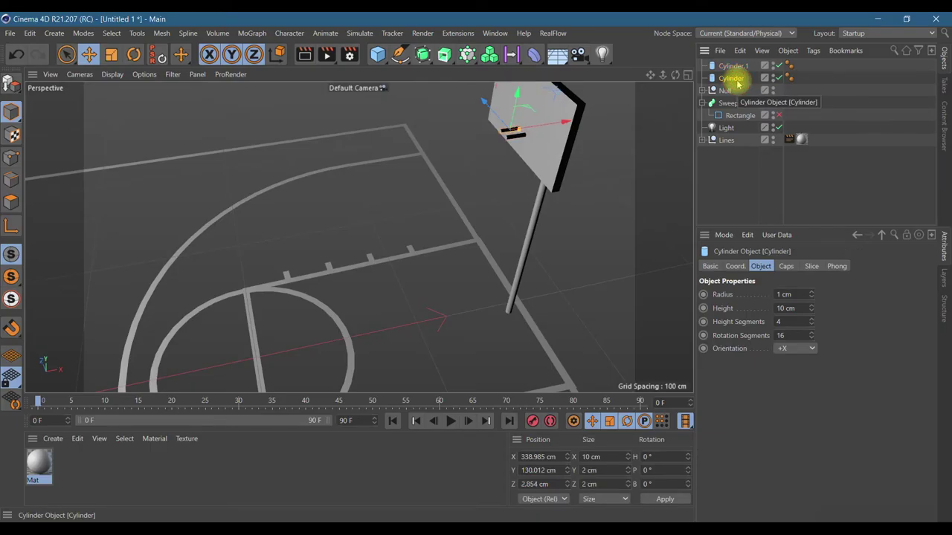
mouse_move(499, 111)
mouse_down()
mouse_move(484, 102)
mouse_move(500, 119)
mouse_up()
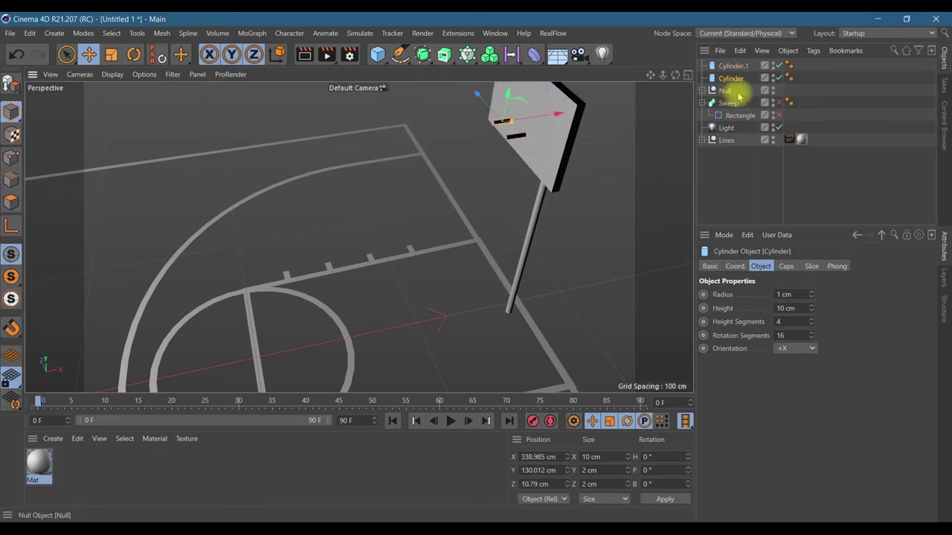
click(732, 66)
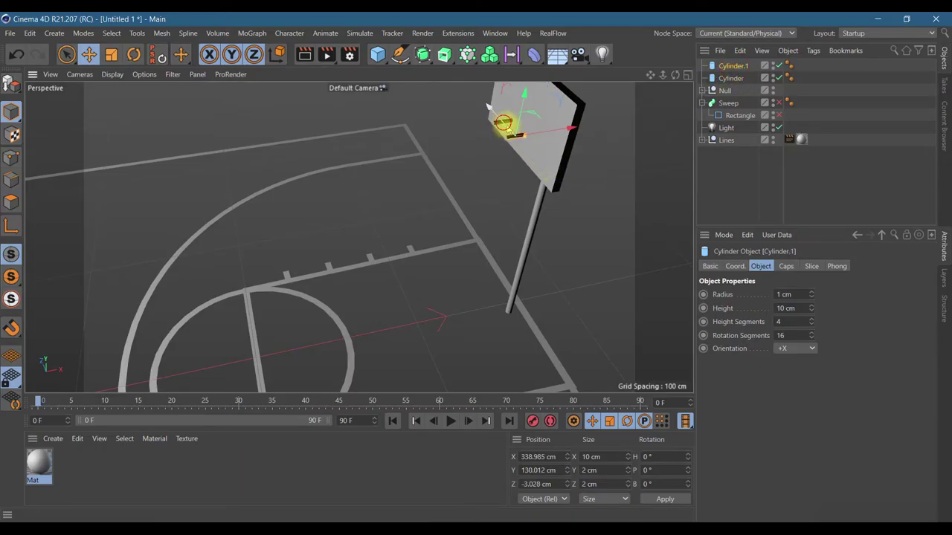
drag(503, 123, 514, 134)
drag(675, 74, 358, 236)
click(377, 54)
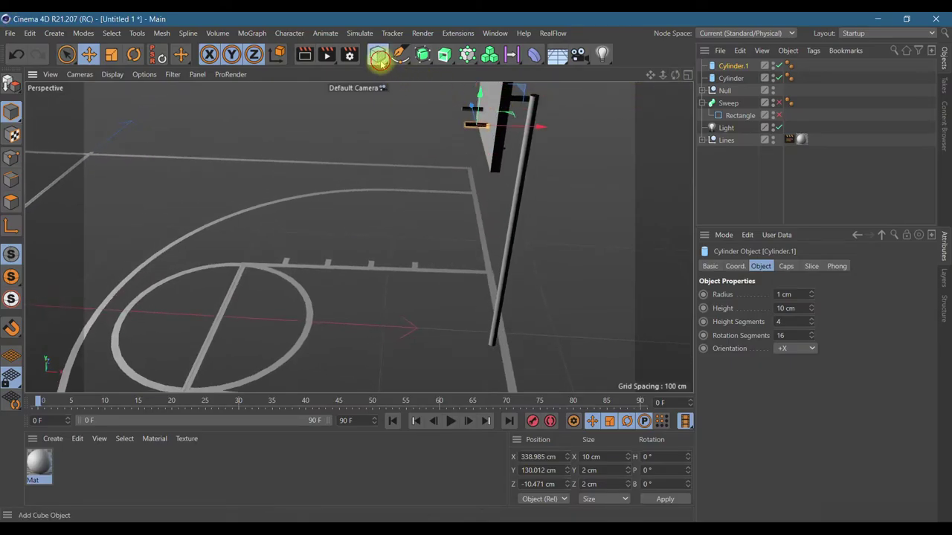
- Create a Torus rim with ring radius 10 cm, pipe radius 2 cm and 16 ring segments
click(422, 116)
alt+drag(330, 257, 455, 279)
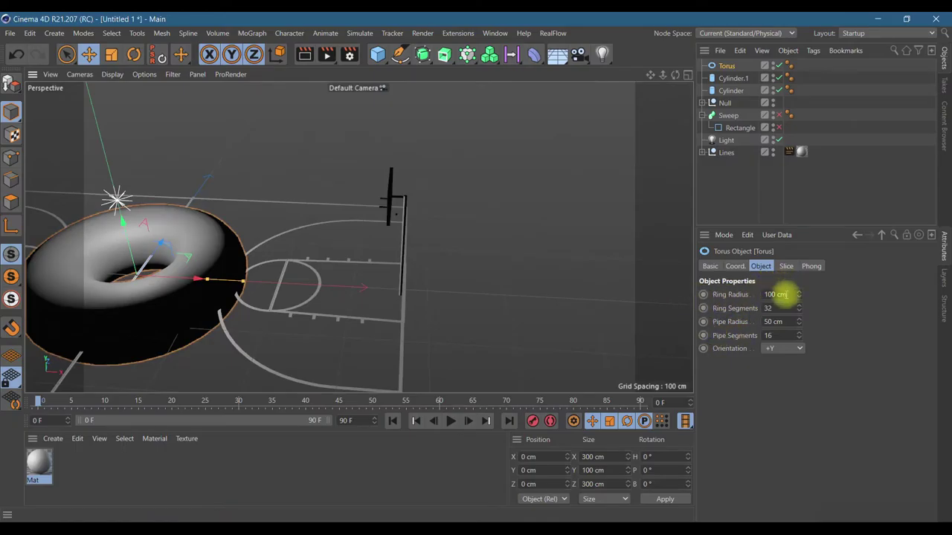
drag(784, 294, 731, 298)
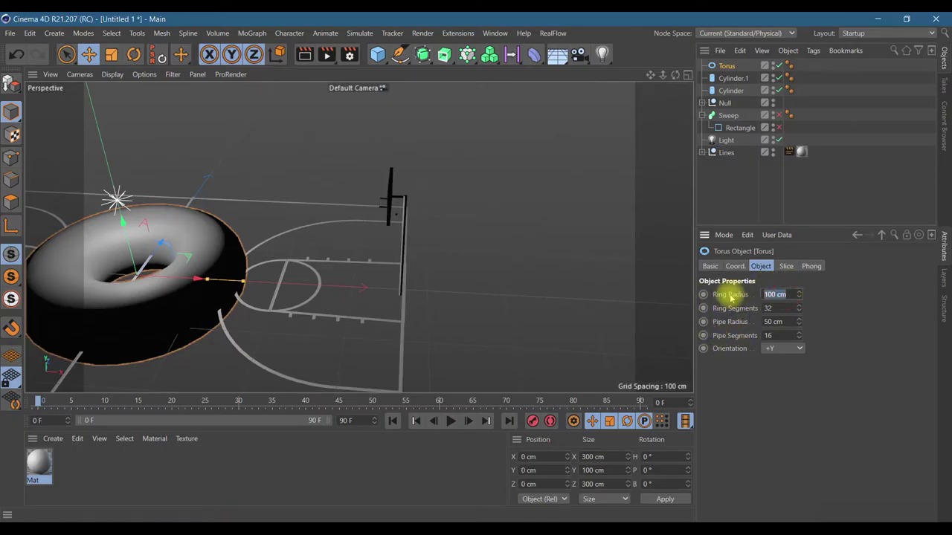
text(10)
key(Return)
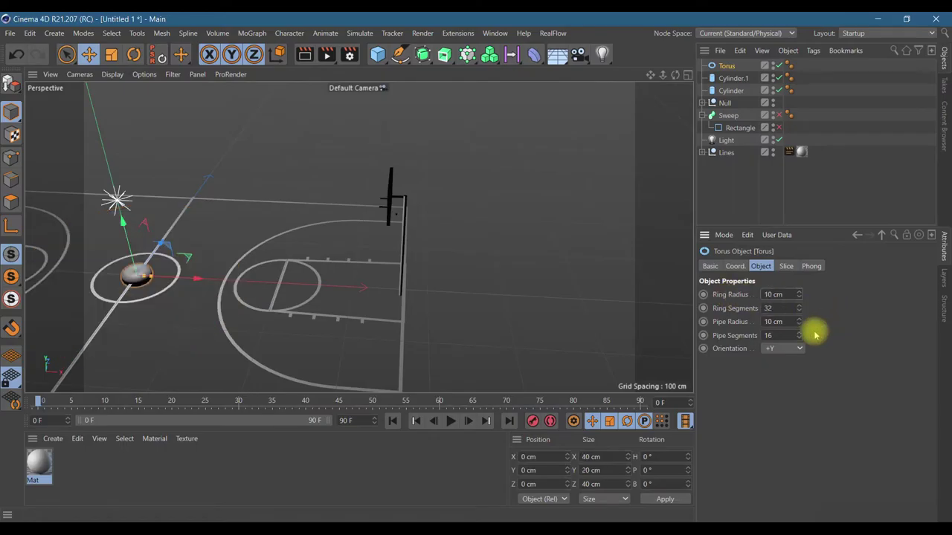
drag(774, 321, 736, 326)
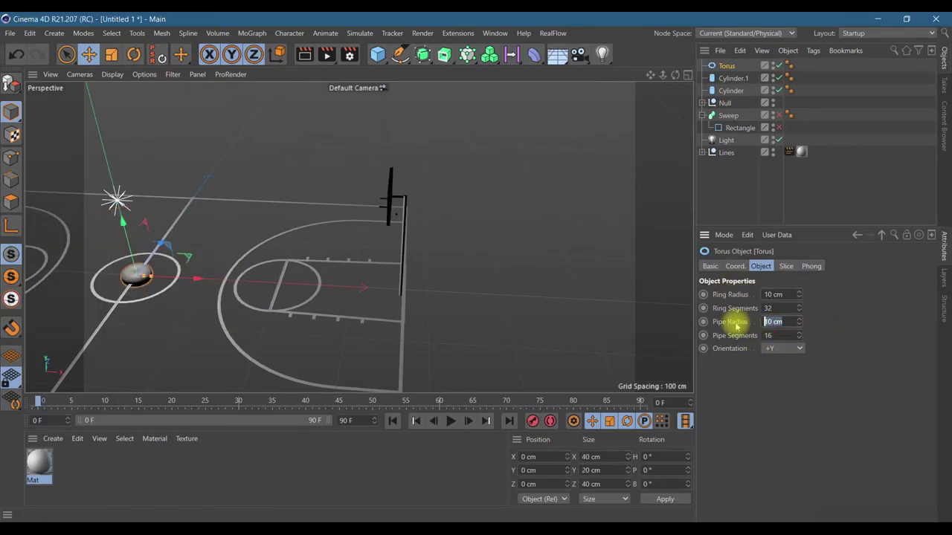
text(5)
key(Return)
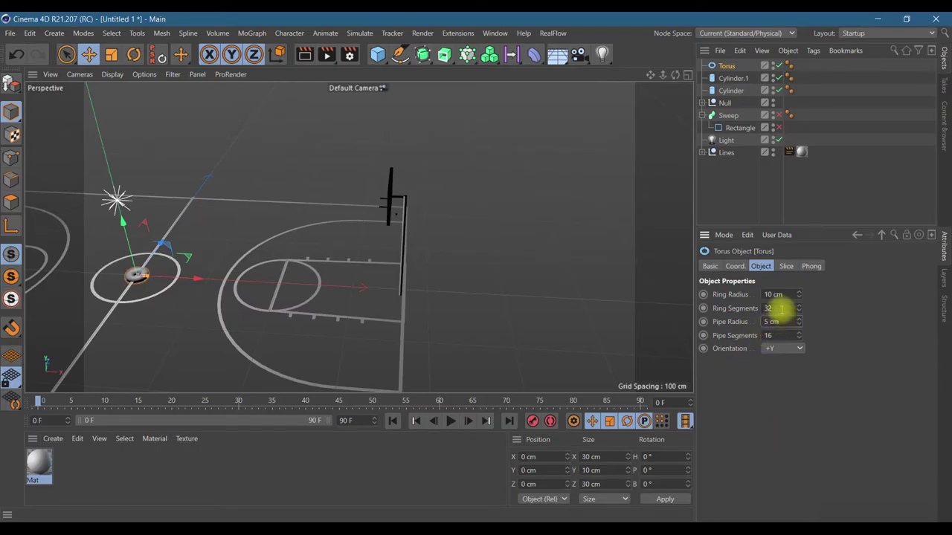
drag(781, 308, 728, 312)
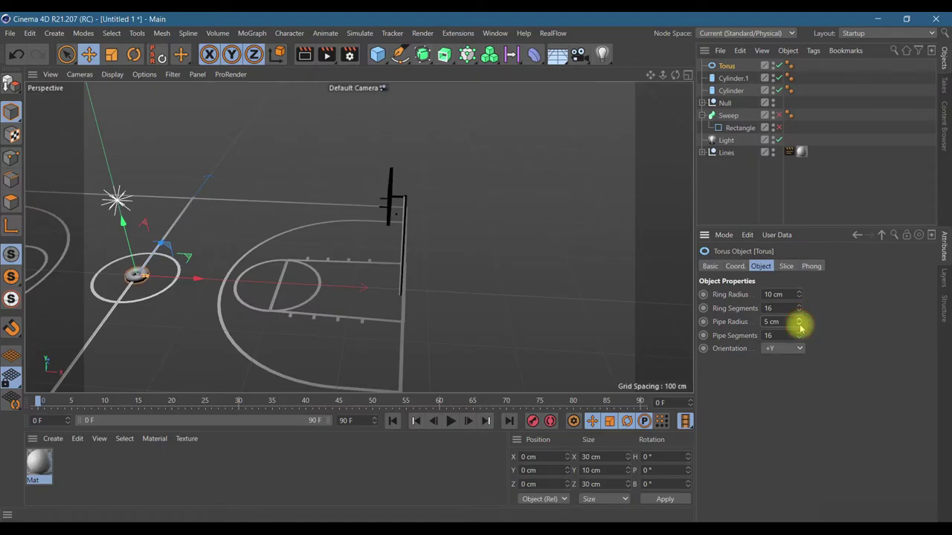
click(688, 76)
- Move the torus rim beside the backboard to X 329.283, Y 129.63 cm
drag(426, 313, 606, 280)
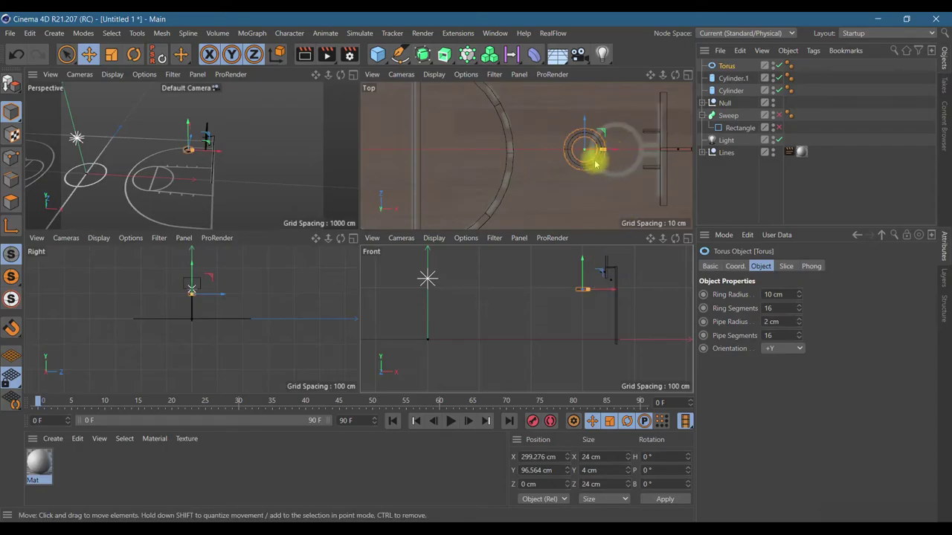
scroll(595, 157, up, 2)
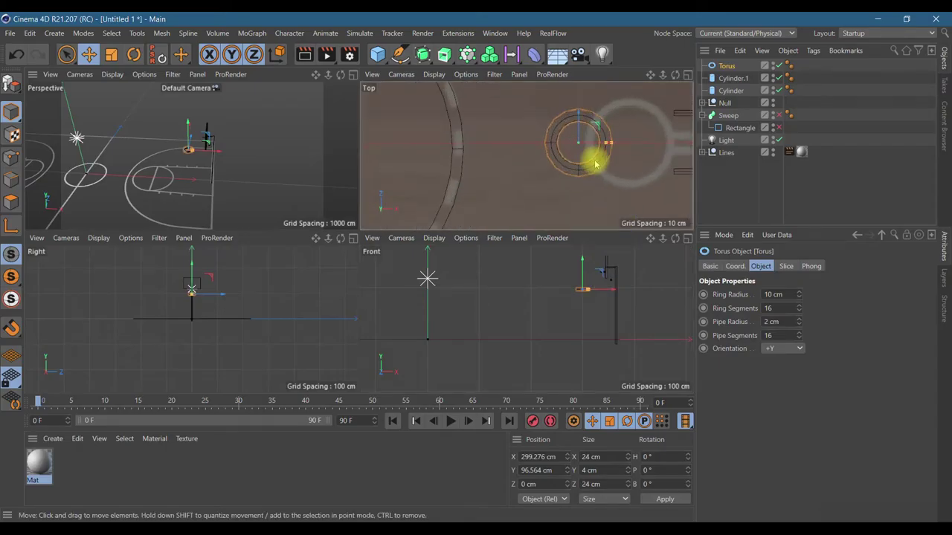
click(687, 75)
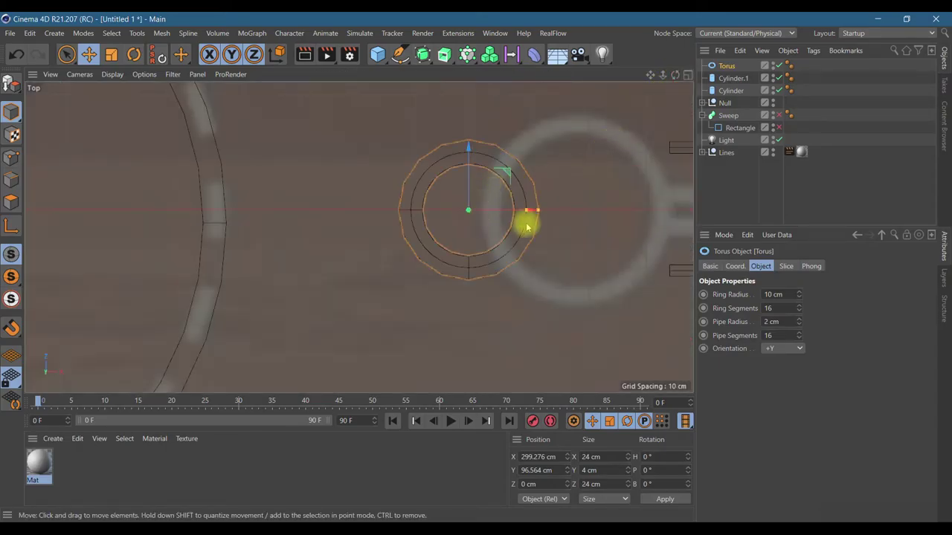
scroll(521, 165, down, 3)
drag(550, 194, 661, 198)
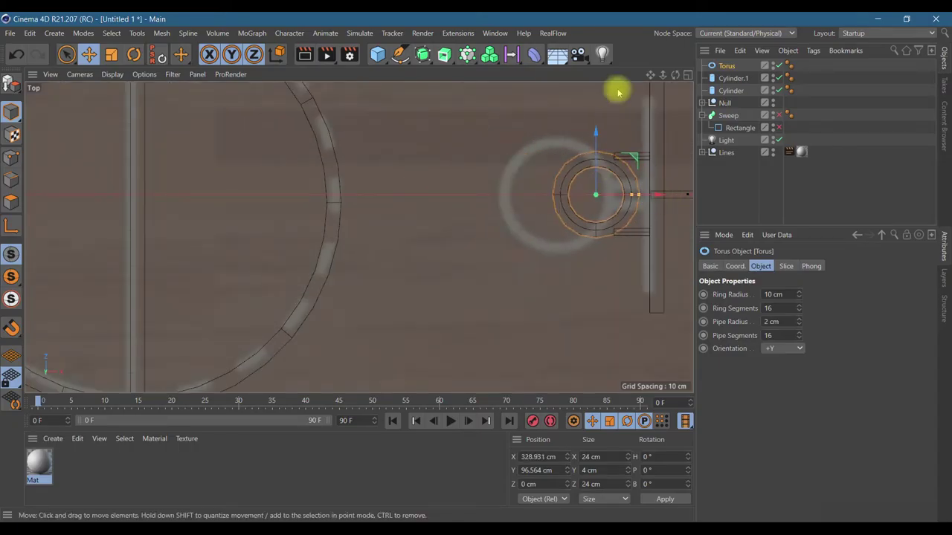
click(687, 75)
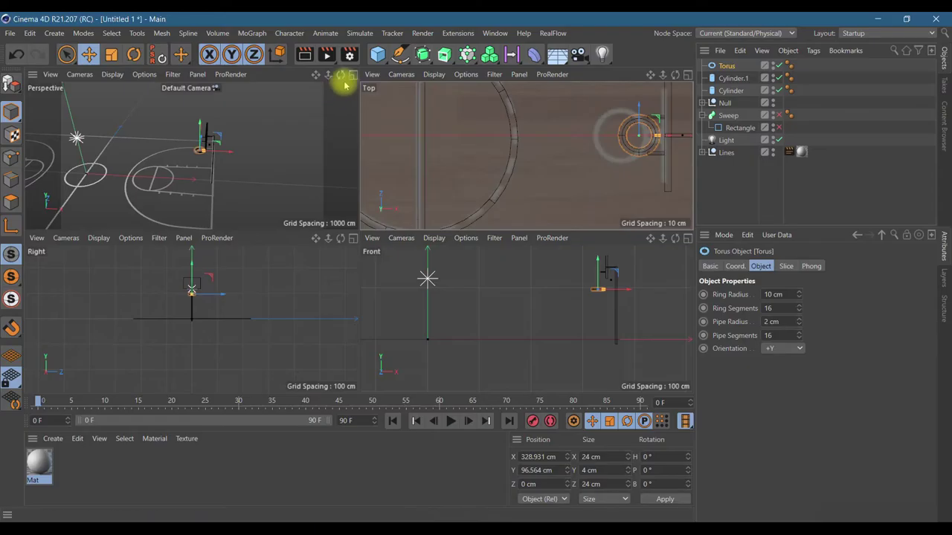
drag(600, 267, 600, 253)
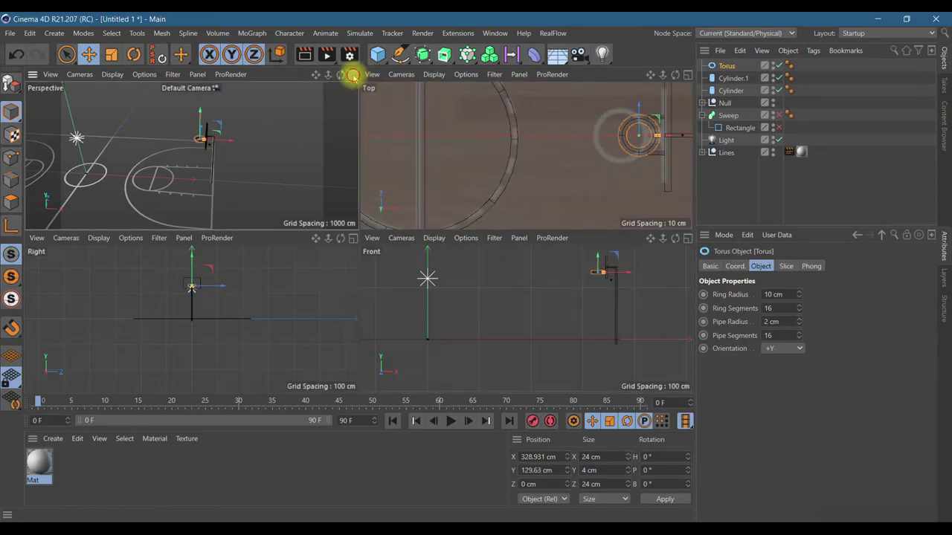
- Inspect the rim in perspective, then delete the extra bracket Cylinder.1
click(353, 75)
scroll(447, 268, up, 5)
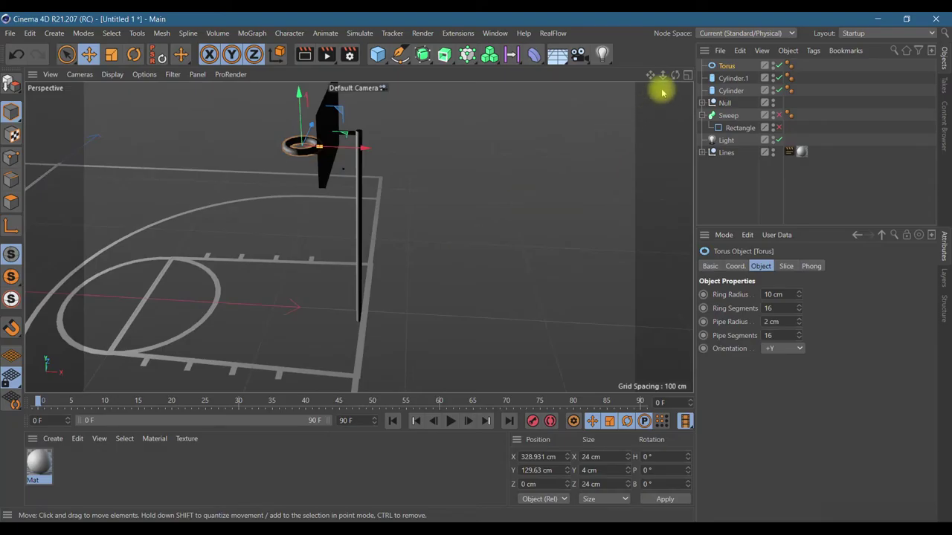
drag(675, 75, 618, 78)
alt+drag(359, 236, 448, 144)
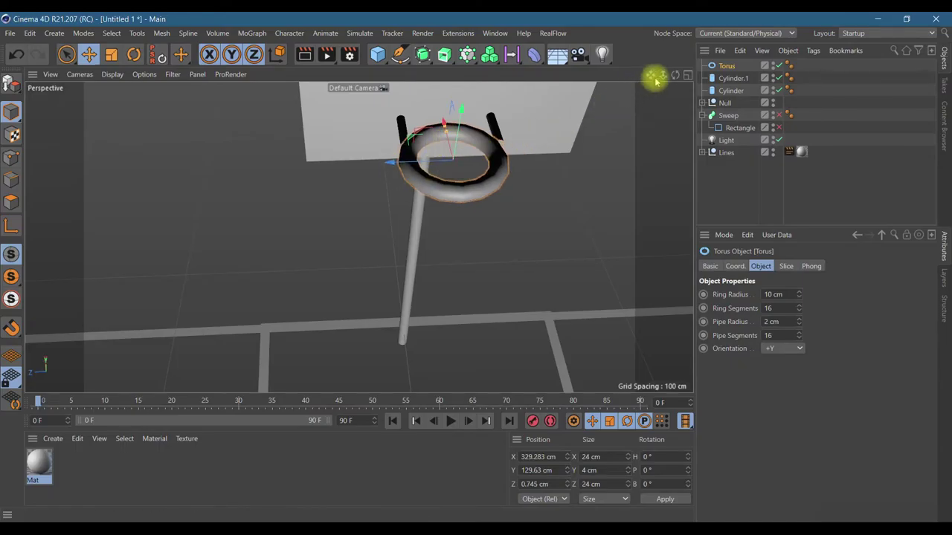
drag(673, 76, 673, 77)
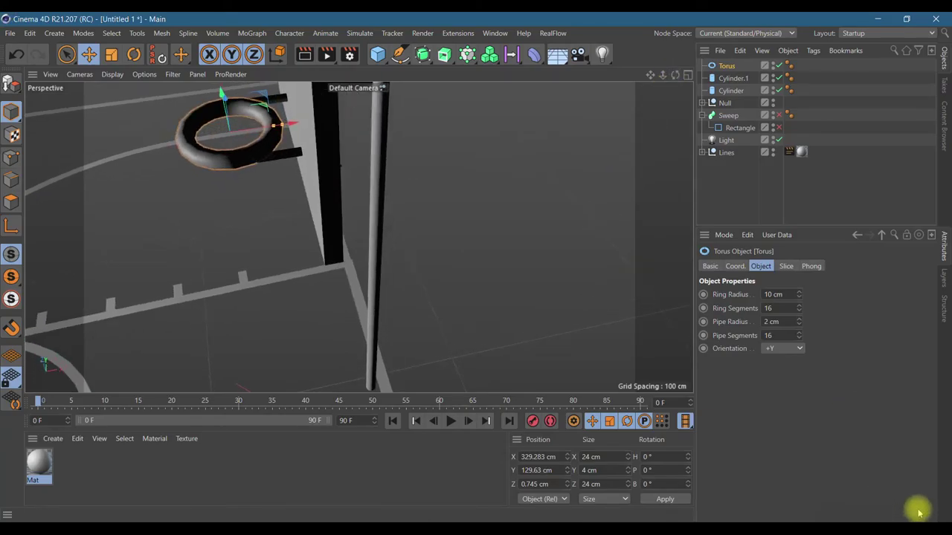
click(735, 91)
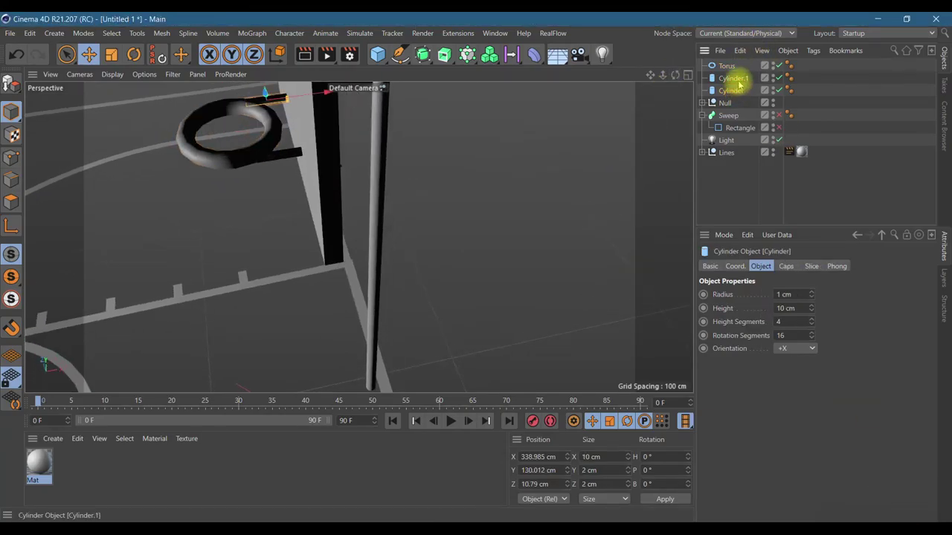
key(Delete)
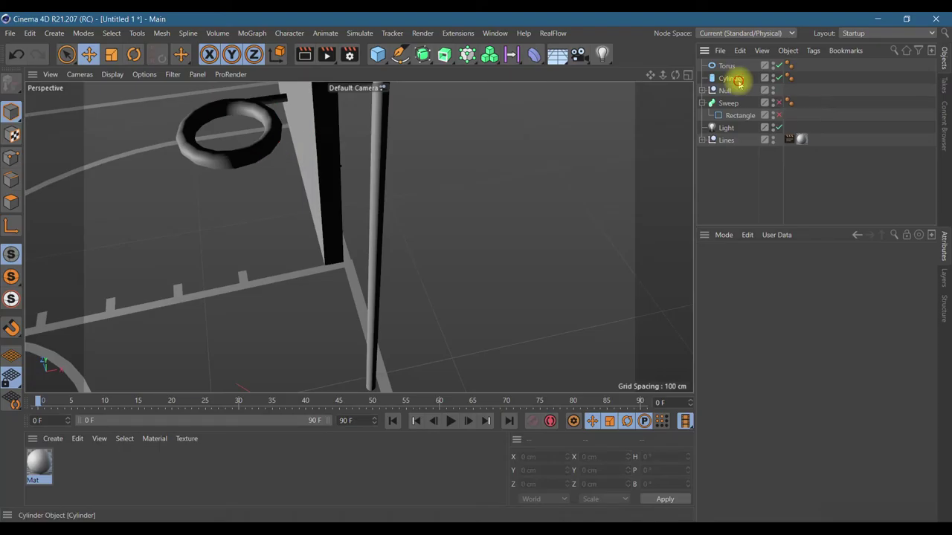
- Parent the bracket cylinder under a new Symmetry object mirroring across the XY plane
click(736, 79)
click(422, 54)
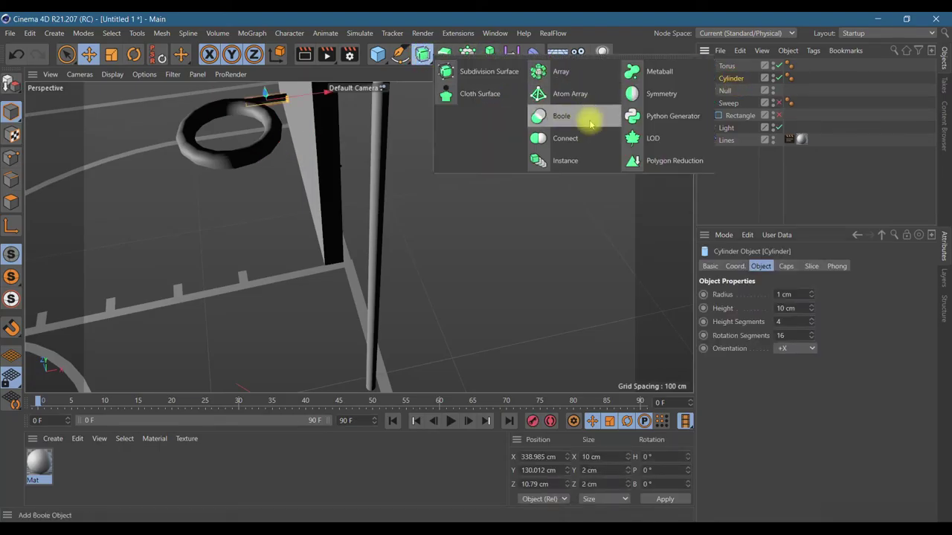
click(636, 94)
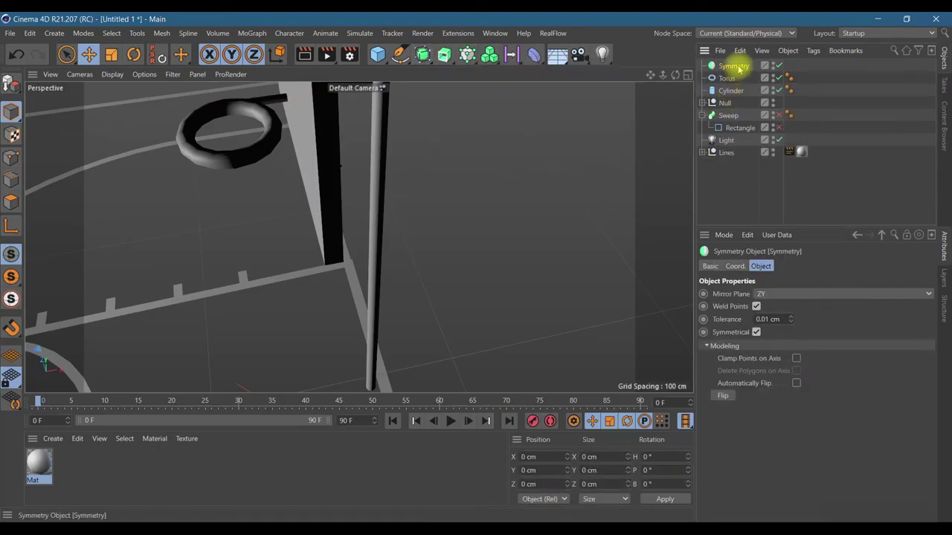
drag(729, 90, 730, 67)
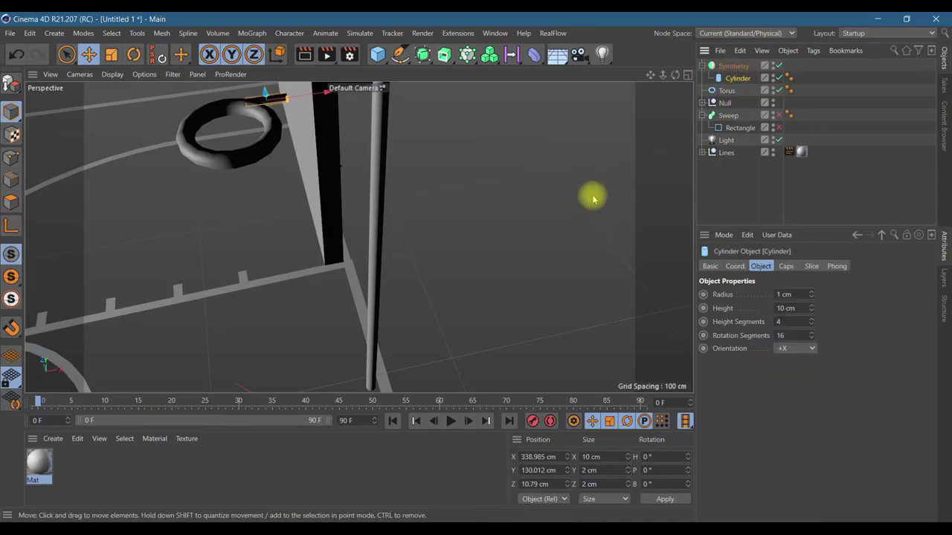
click(734, 66)
click(764, 294)
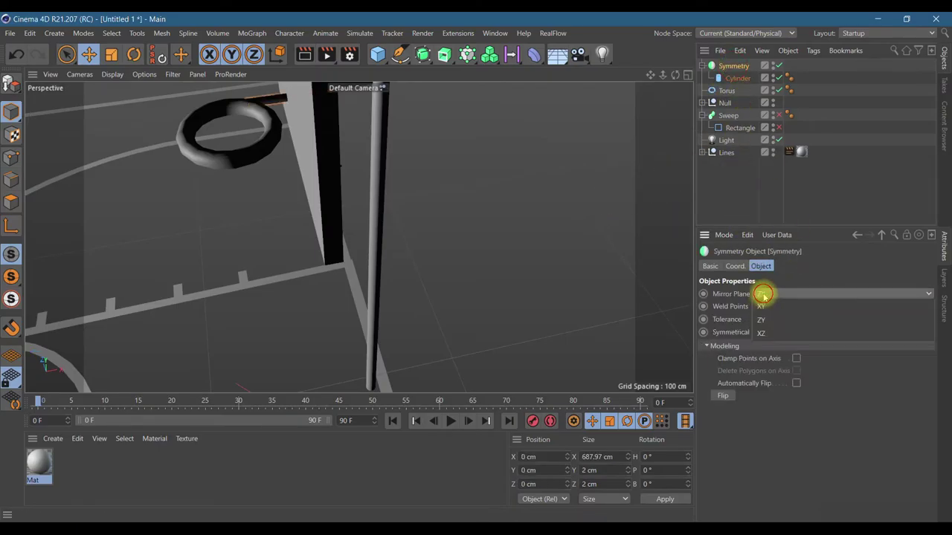
click(763, 307)
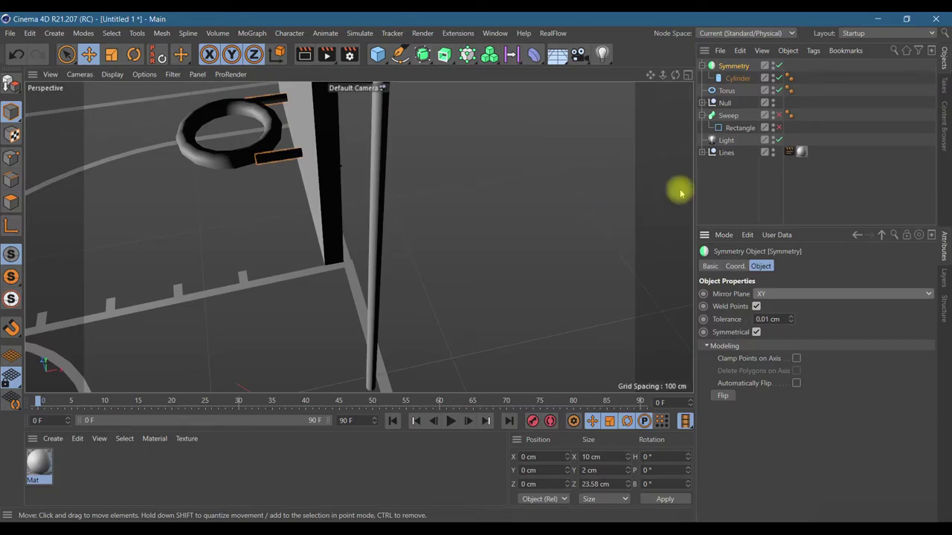
- Adjust the torus segments and give the bracket cylinder 6 rotation segments
click(726, 90)
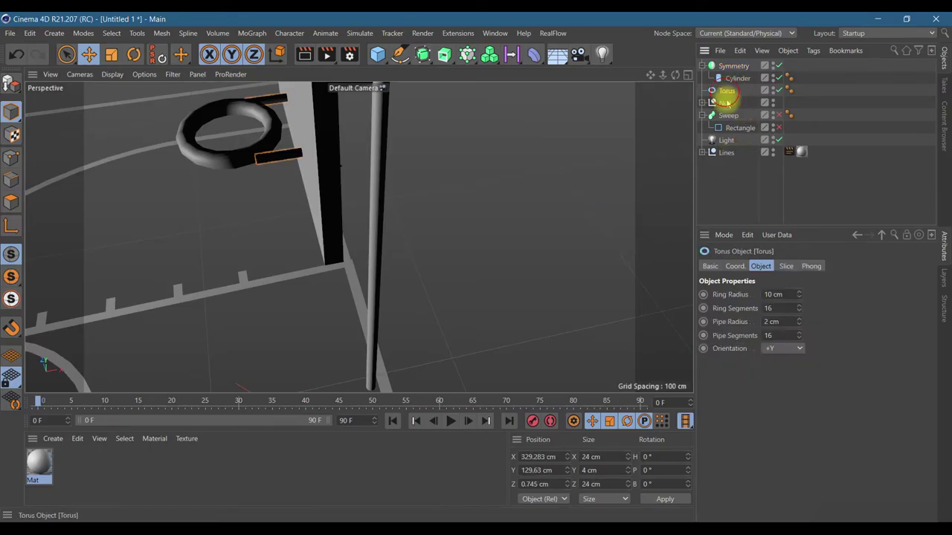
click(787, 335)
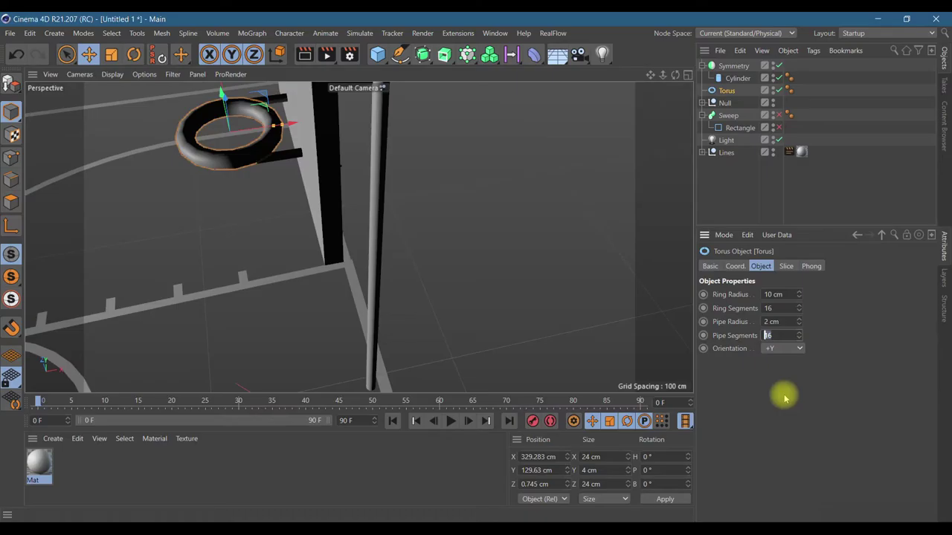
click(738, 78)
click(781, 335)
text(1)
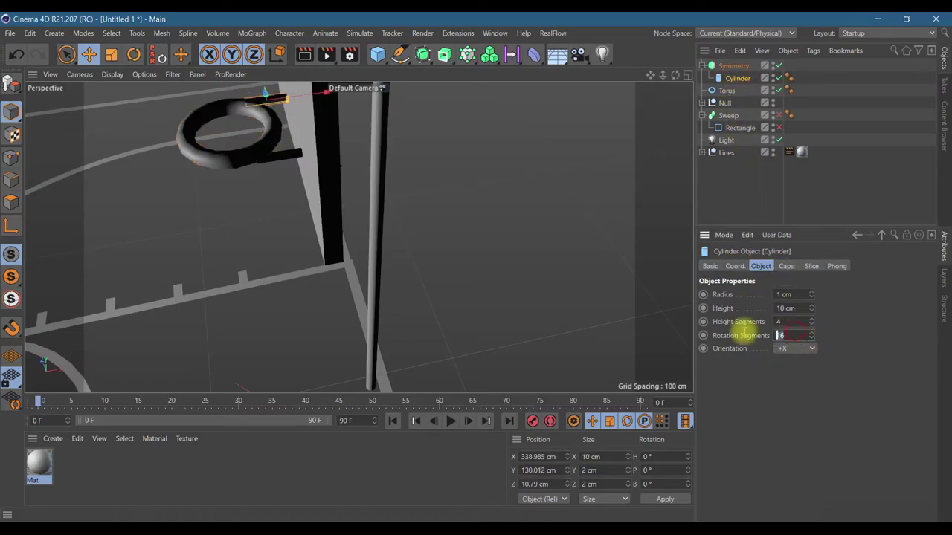
text(6)
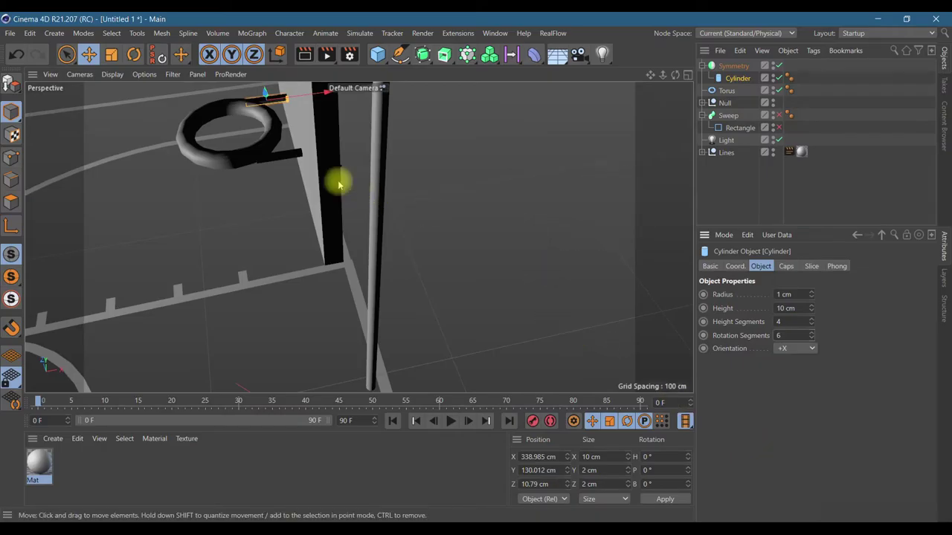
drag(675, 74, 359, 237)
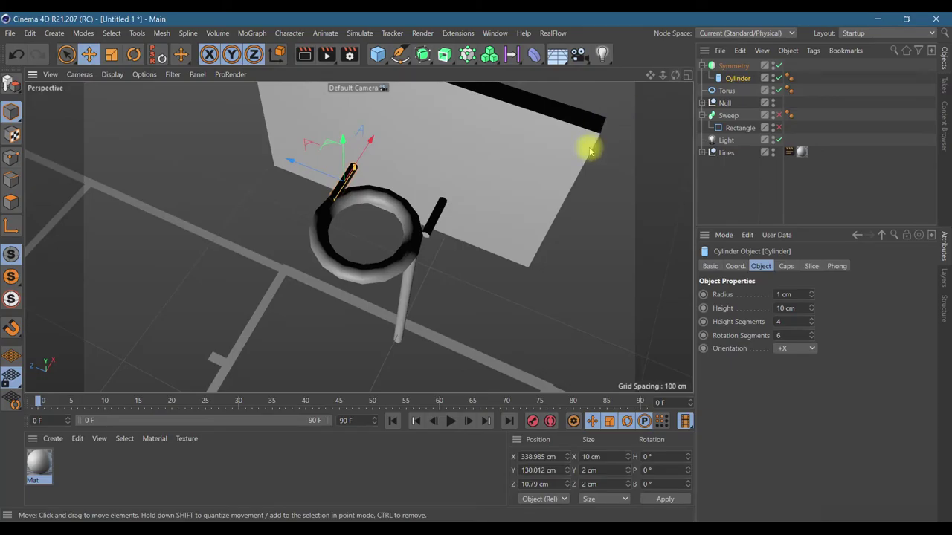
- Select the torus rim and raise it slightly
click(728, 91)
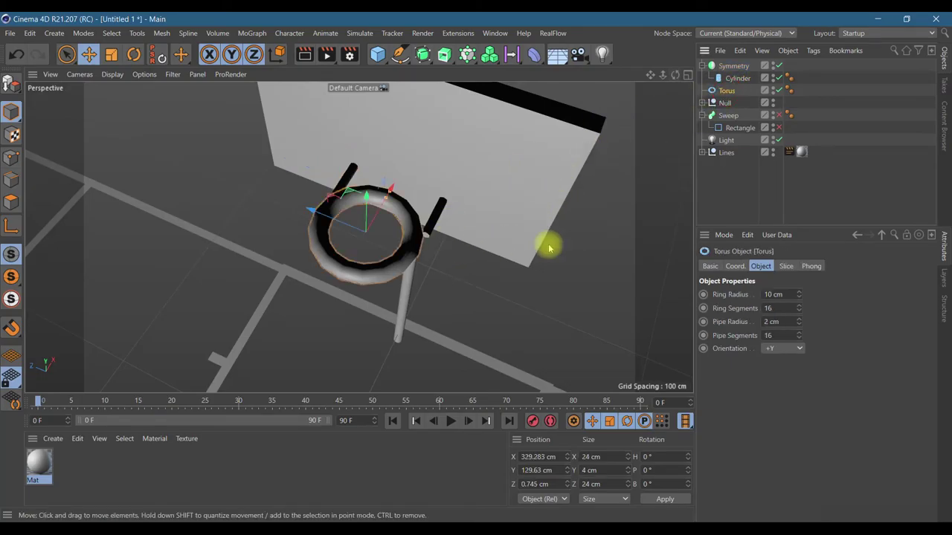
drag(365, 201, 366, 210)
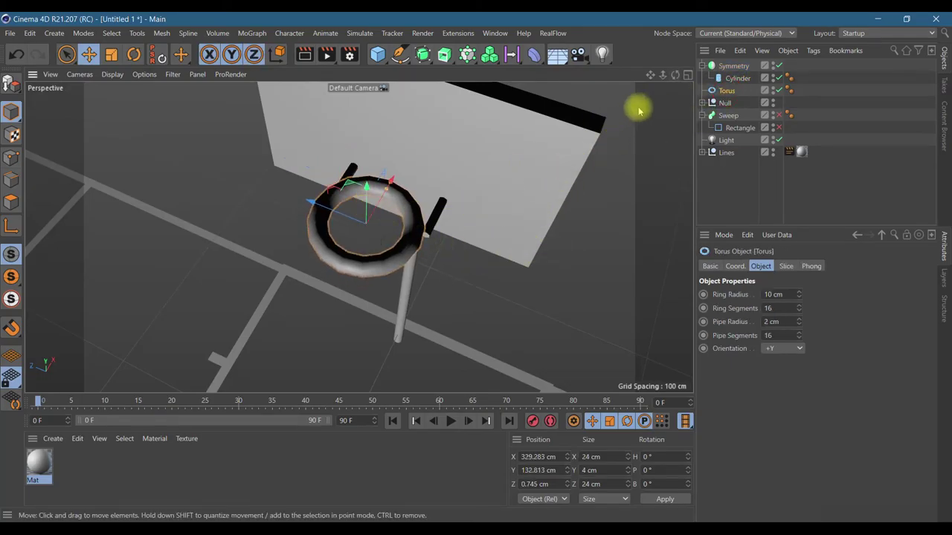
mouse_move(676, 75)
mouse_down()
mouse_move(359, 236)
mouse_move(675, 75)
mouse_up()
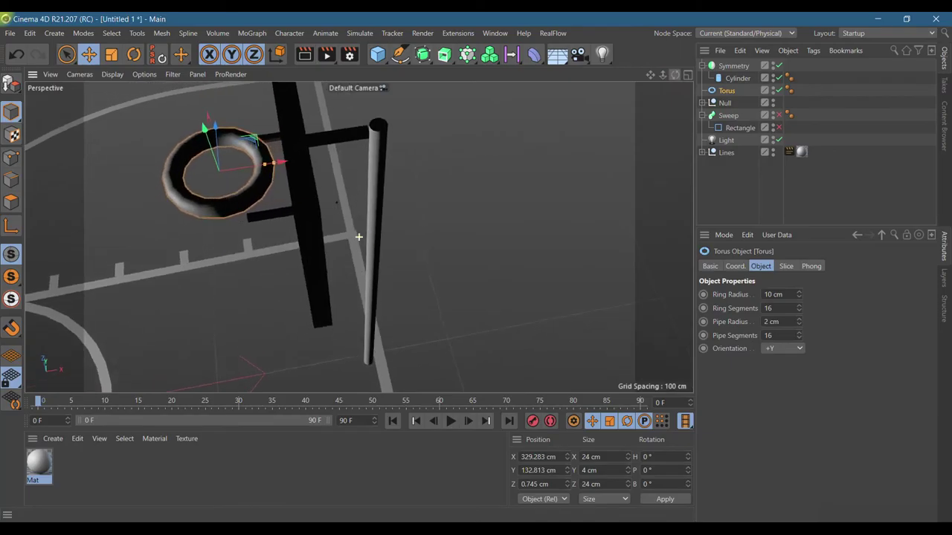
mouse_move(210, 143)
mouse_down()
mouse_move(206, 132)
mouse_move(217, 159)
mouse_up()
drag(675, 76, 453, 232)
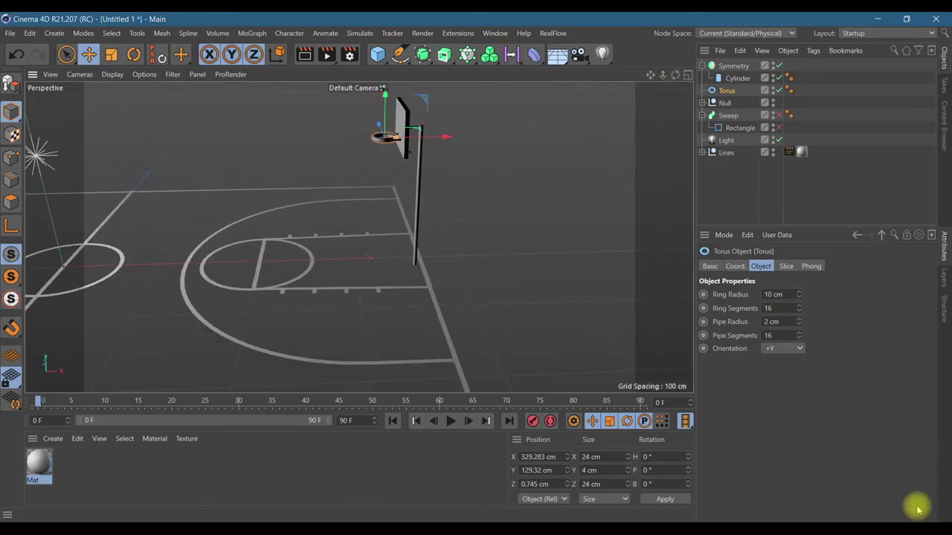
- Enlarge the rim's ring radius to 14 cm and shift it along X to 323.701 cm
click(800, 294)
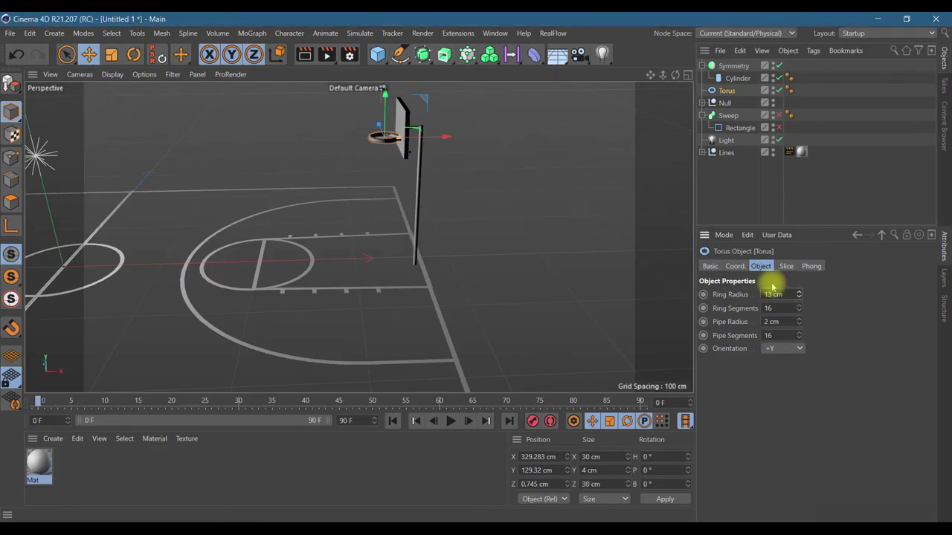
drag(650, 75, 638, 100)
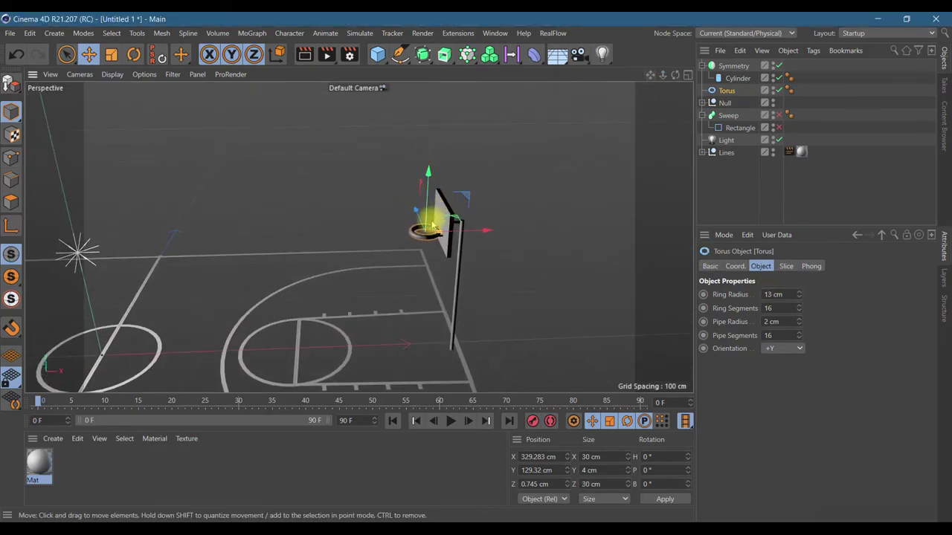
scroll(431, 220, up, 10)
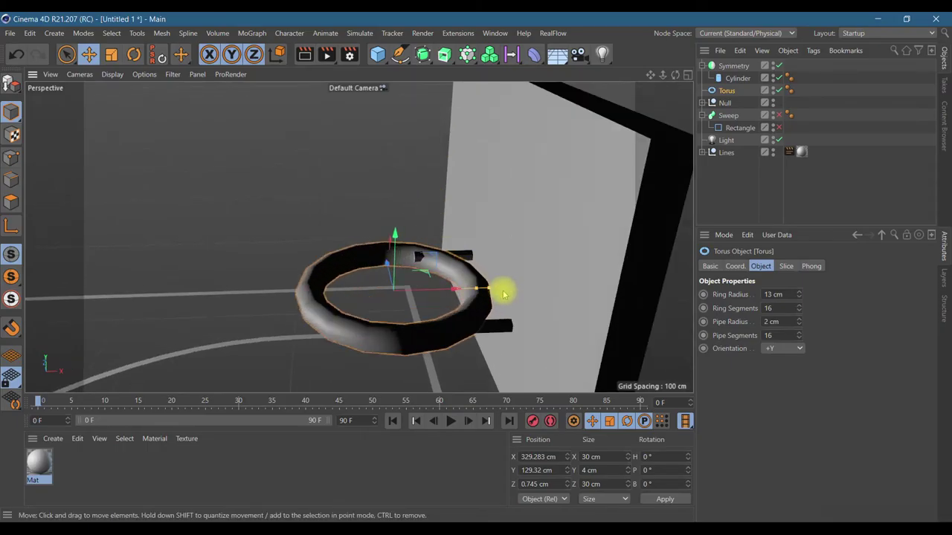
drag(451, 287, 445, 284)
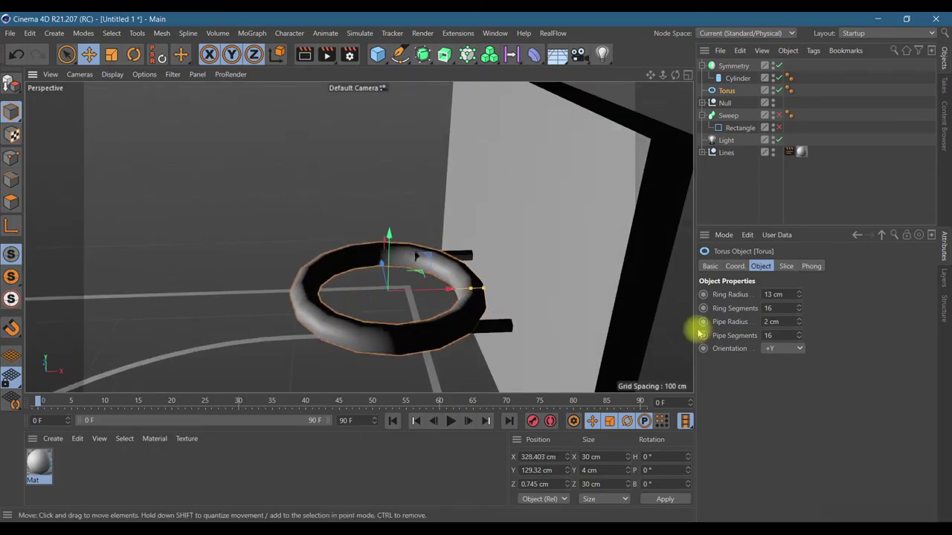
click(800, 293)
drag(424, 291, 397, 292)
click(687, 75)
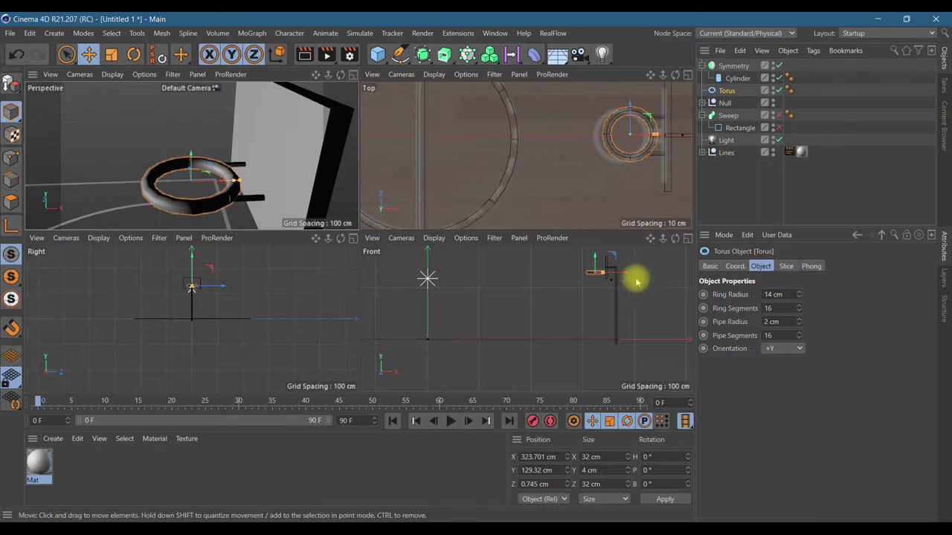
- Move the torus further from the backboard and lengthen the bracket cylinders to 24 cm
drag(648, 134, 638, 139)
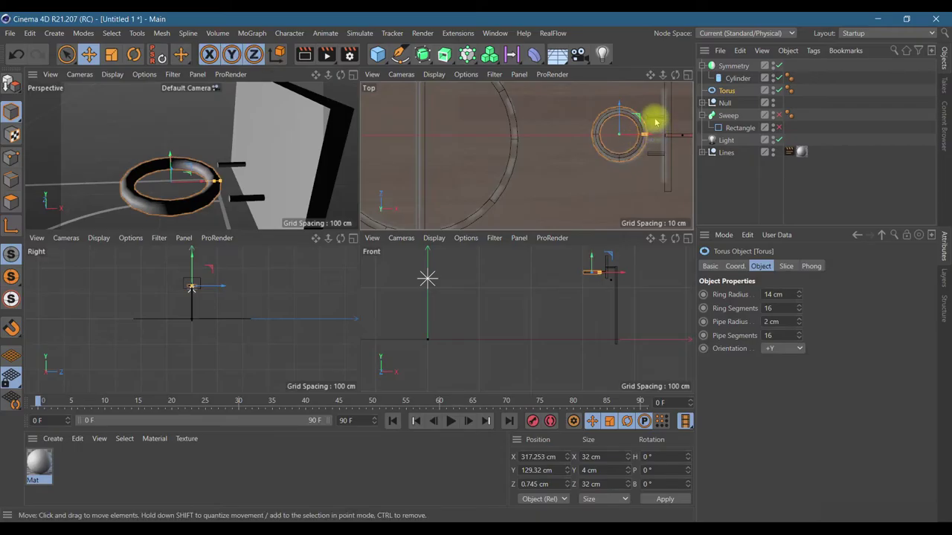
click(656, 156)
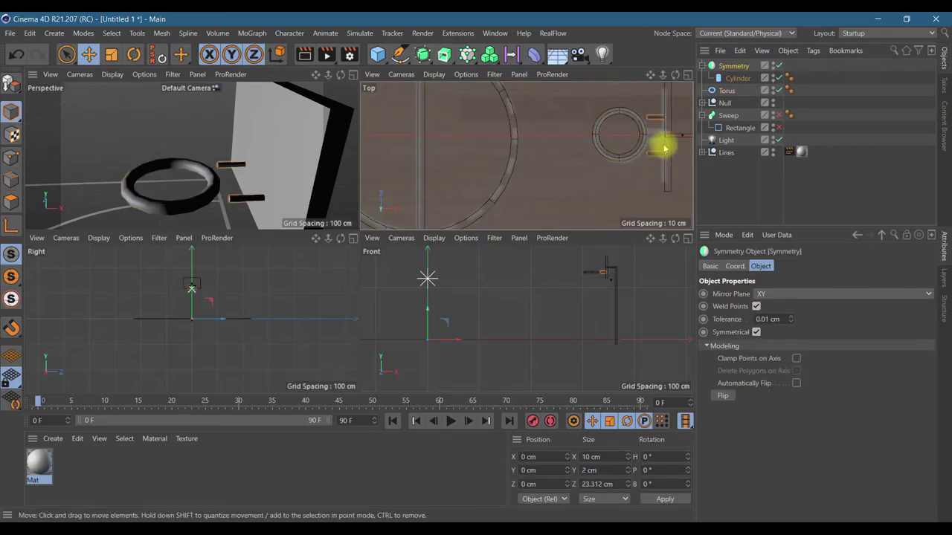
click(719, 78)
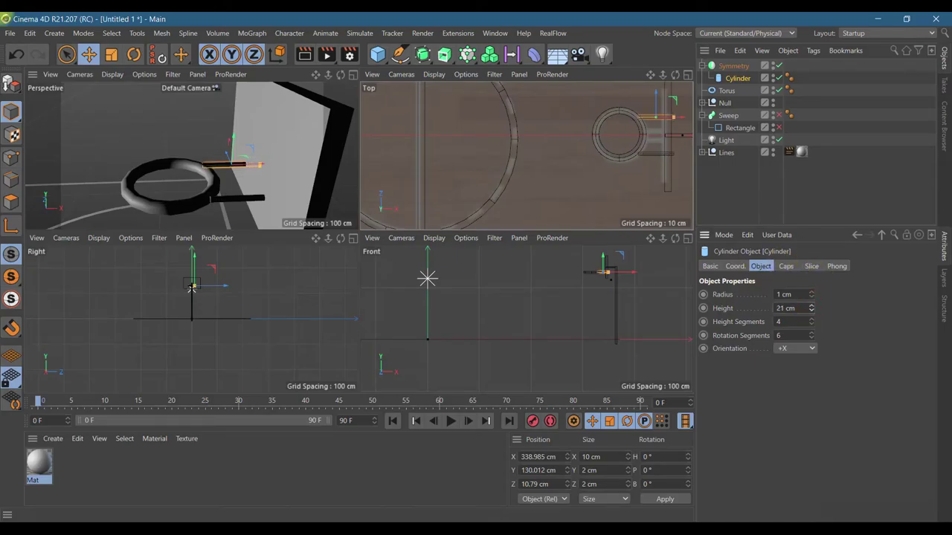
- Give the torus rim 34 ring segments and 23 pipe segments
click(352, 75)
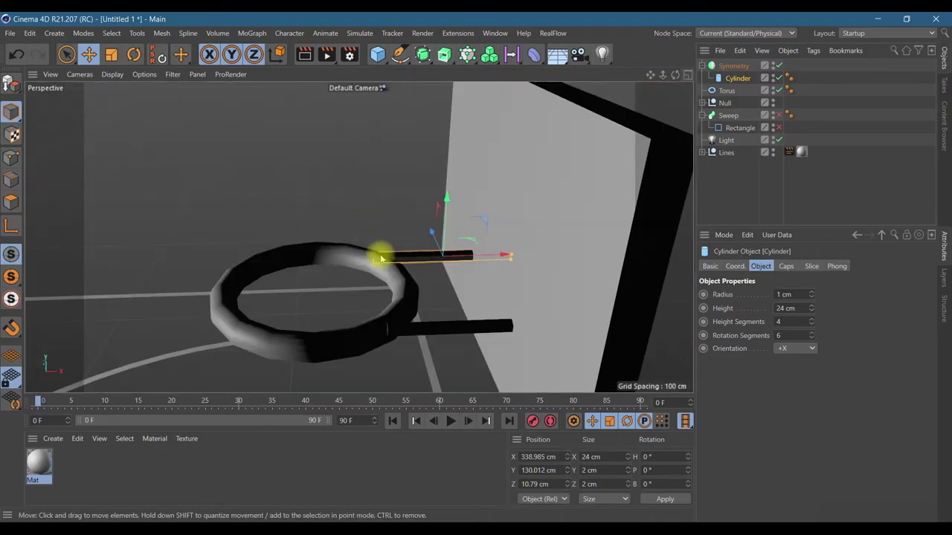
scroll(405, 275, up, 2)
scroll(427, 294, down, 3)
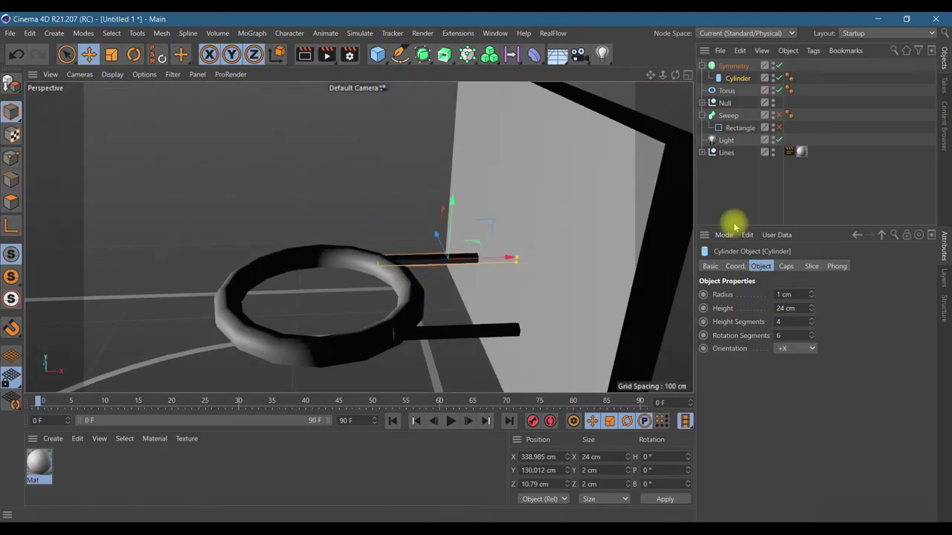
click(727, 91)
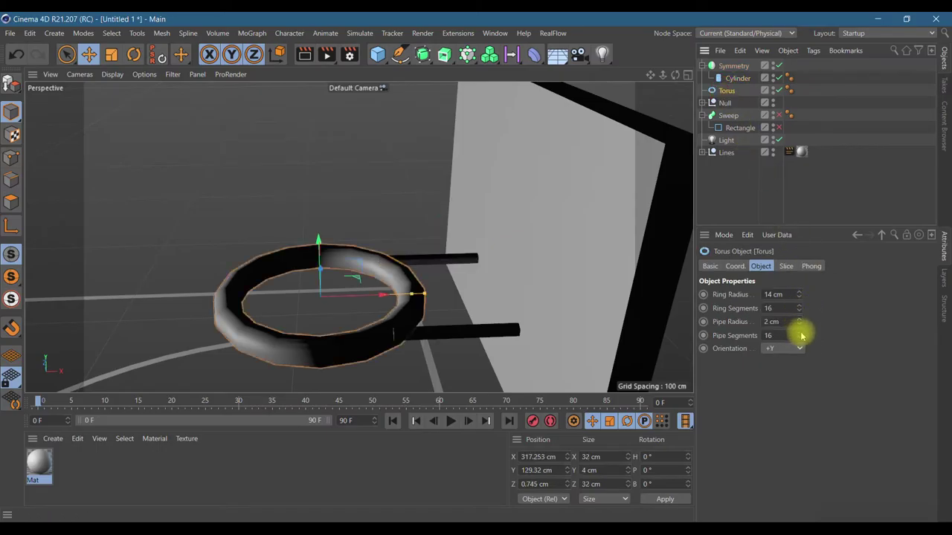
drag(799, 309, 800, 297)
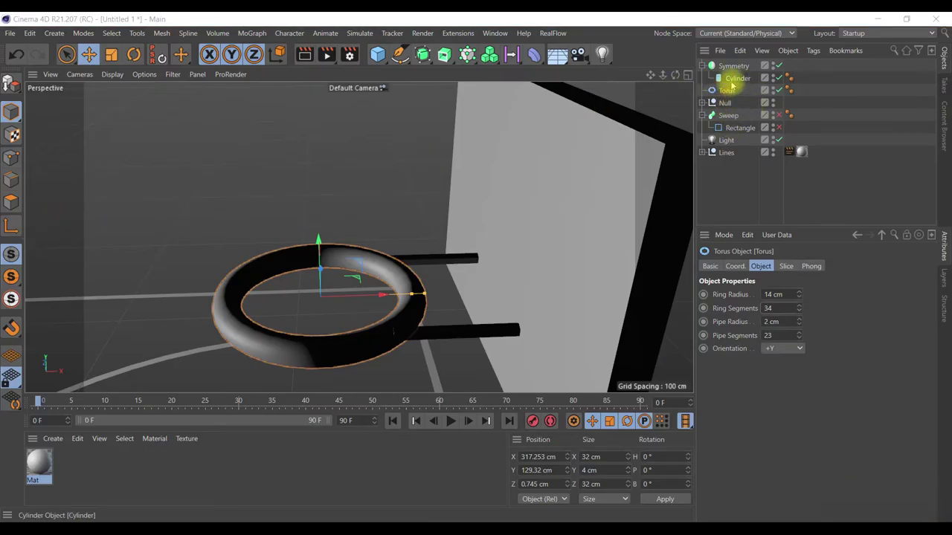
- Make the backboard cube editable and select its front and back faces
click(703, 103)
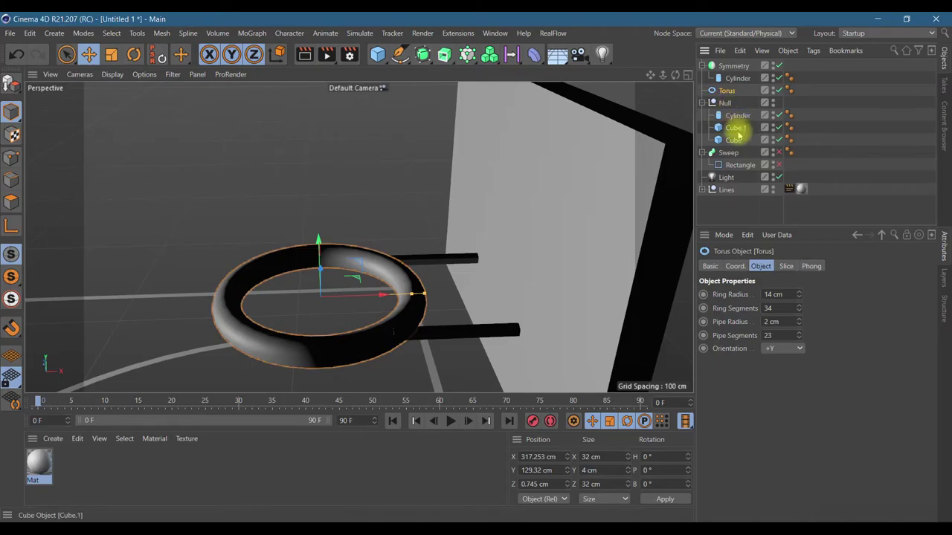
click(735, 129)
click(735, 141)
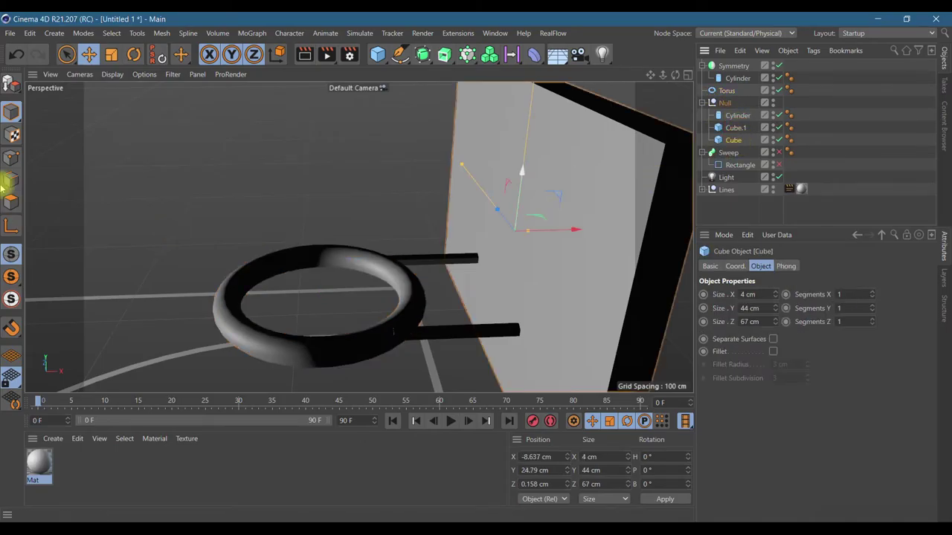
click(11, 84)
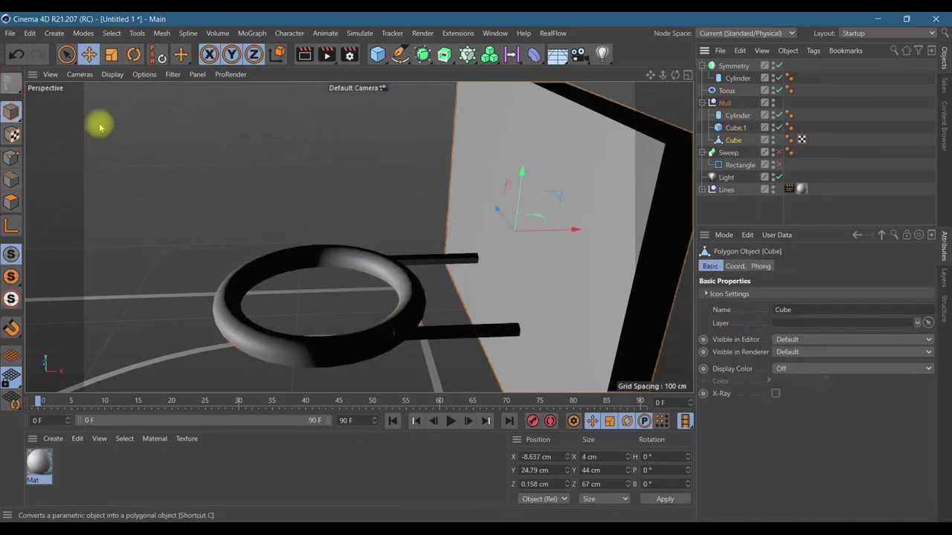
click(11, 201)
click(545, 198)
scroll(548, 197, down, 3)
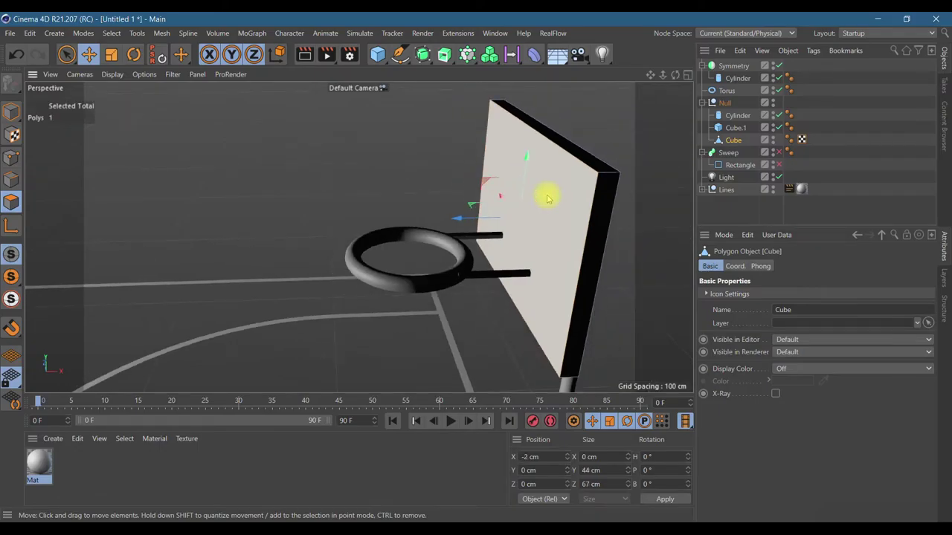
drag(675, 74, 642, 106)
shift+click(597, 194)
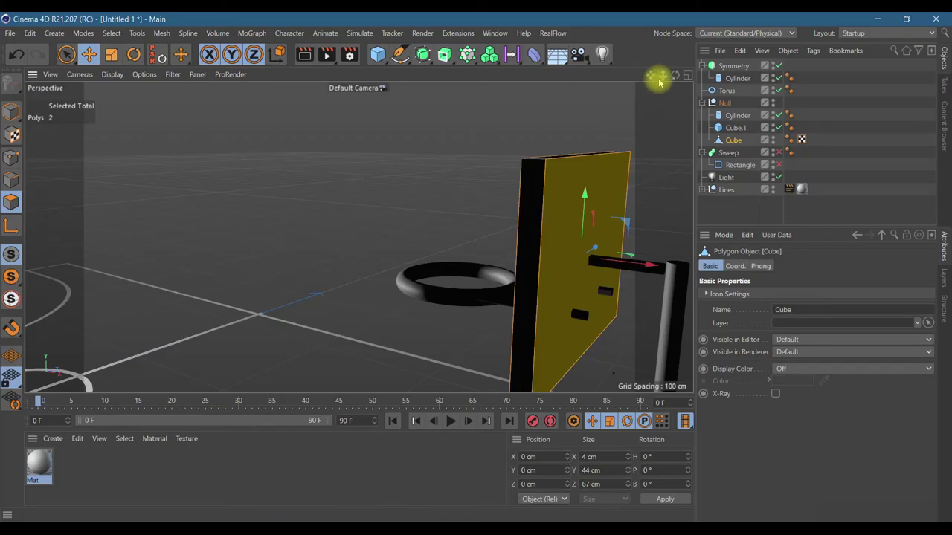
drag(673, 80, 490, 148)
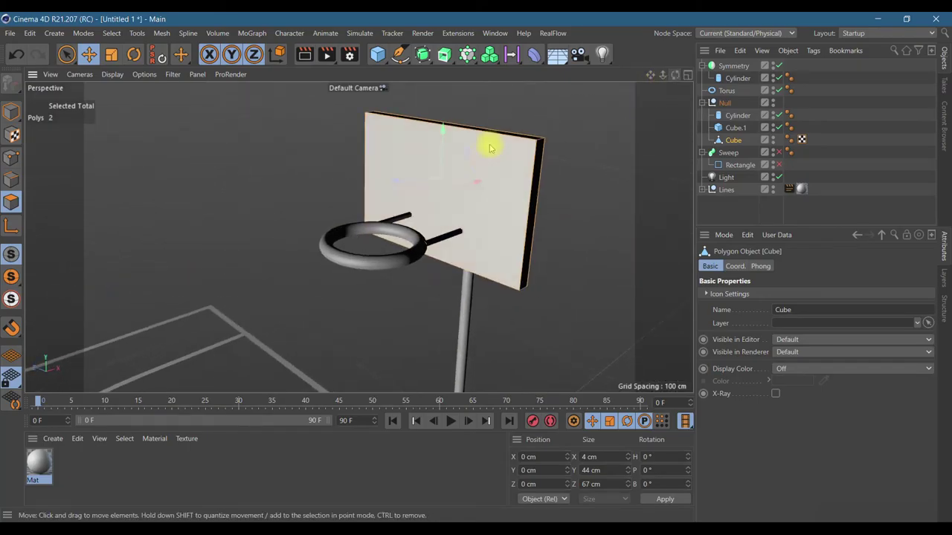
- Inset both board faces with Extrude Inner at a 7 cm offset
key(m)
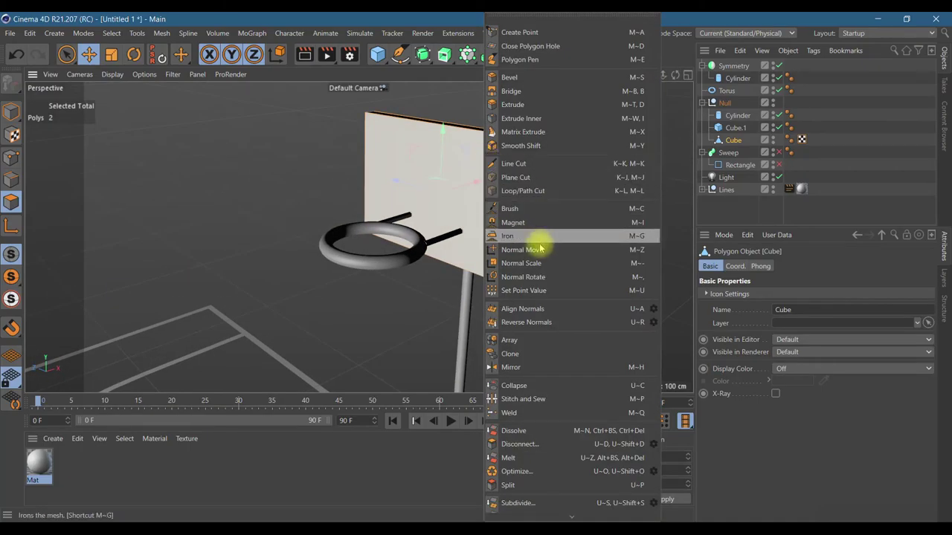
click(534, 119)
click(731, 374)
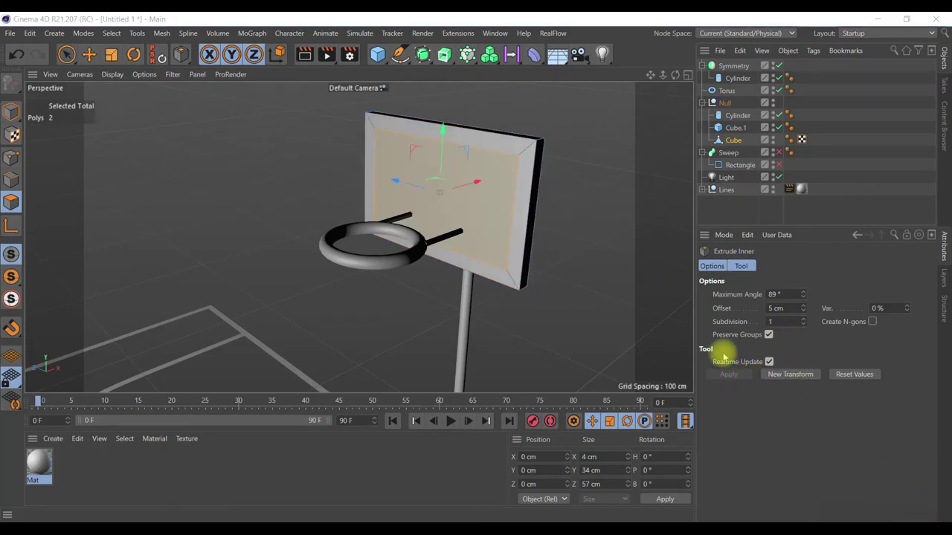
right_click(478, 206)
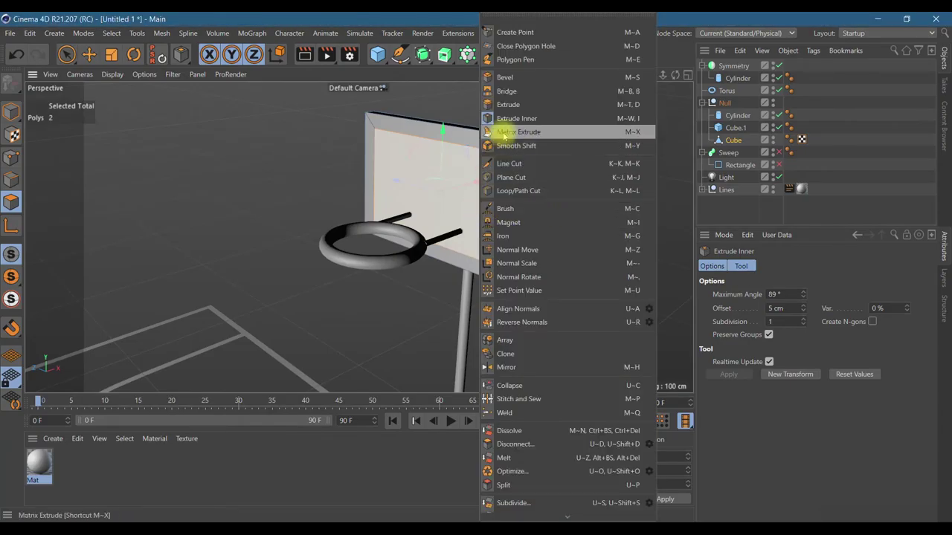
key(Escape)
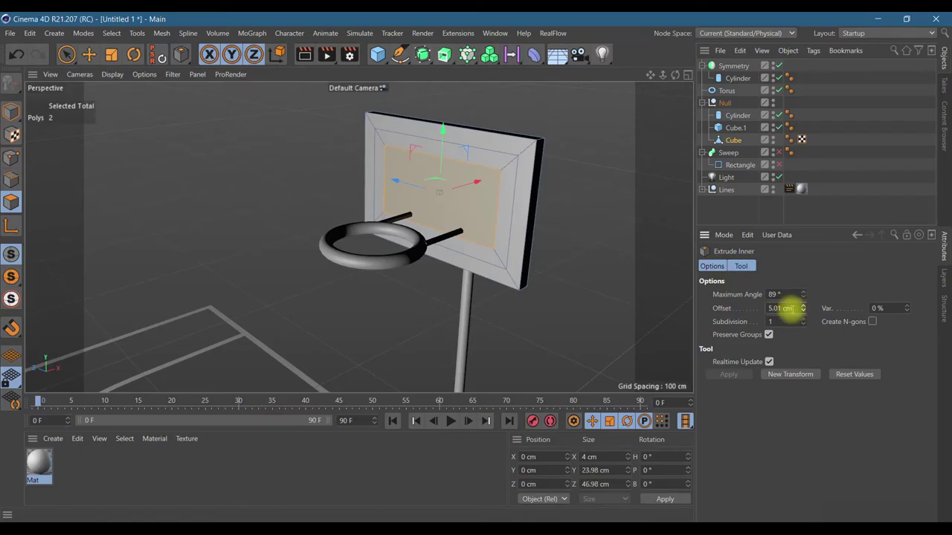
click(790, 308)
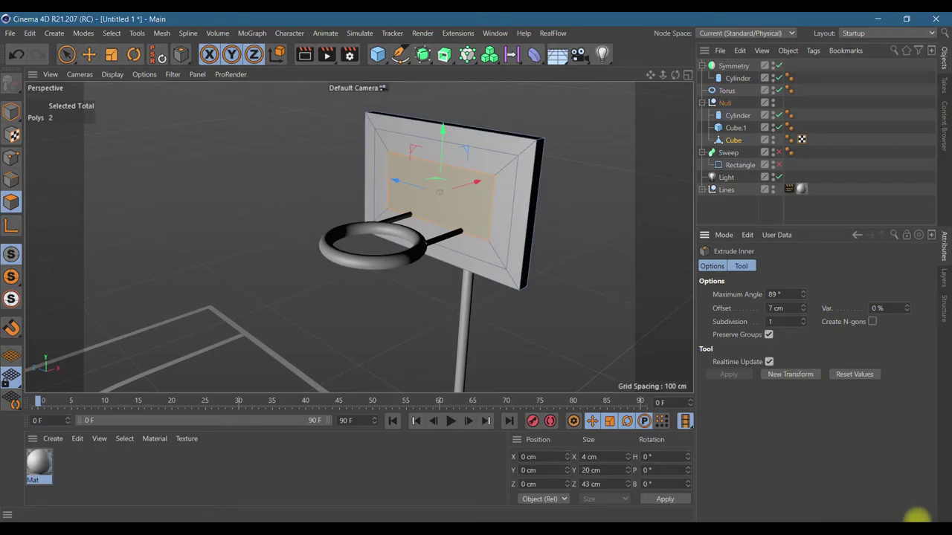
- Add a new cylinder and show it in the four-view layout
drag(378, 53, 593, 64)
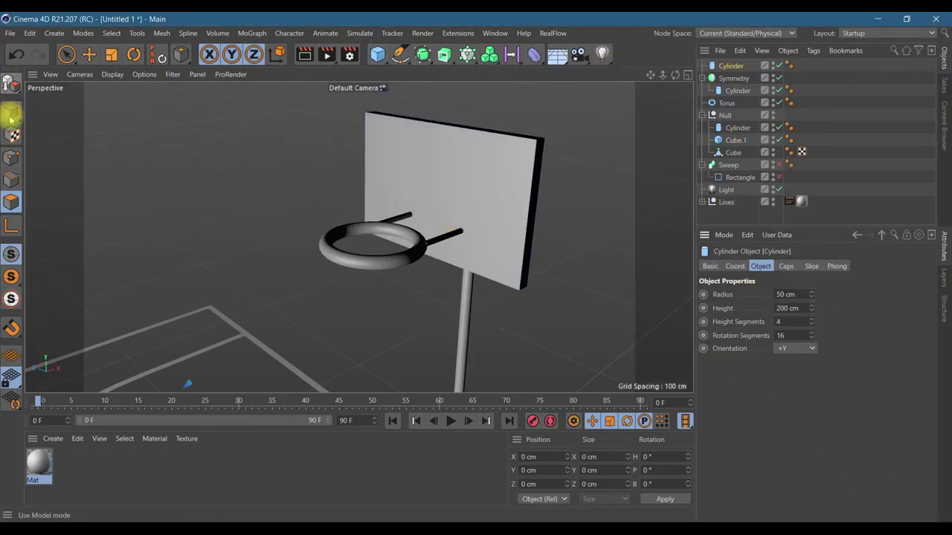
click(88, 54)
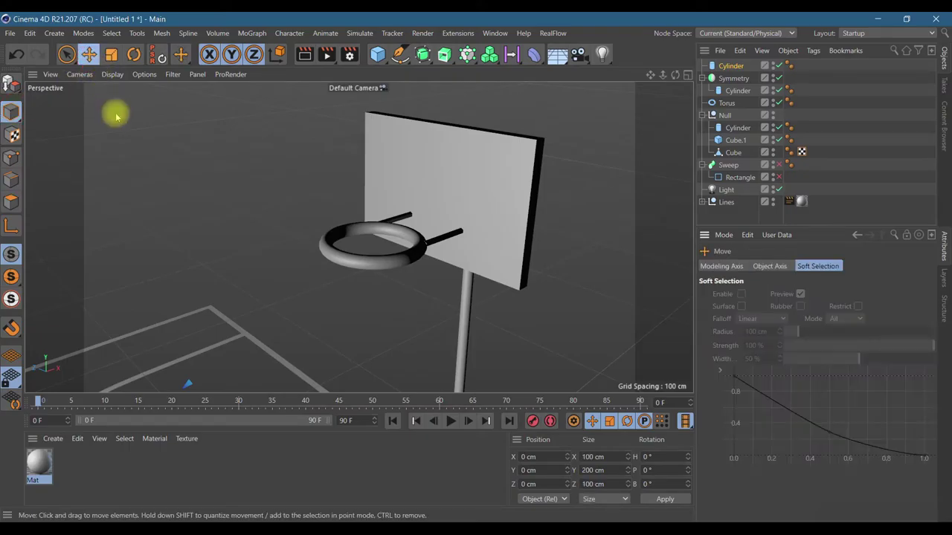
click(686, 77)
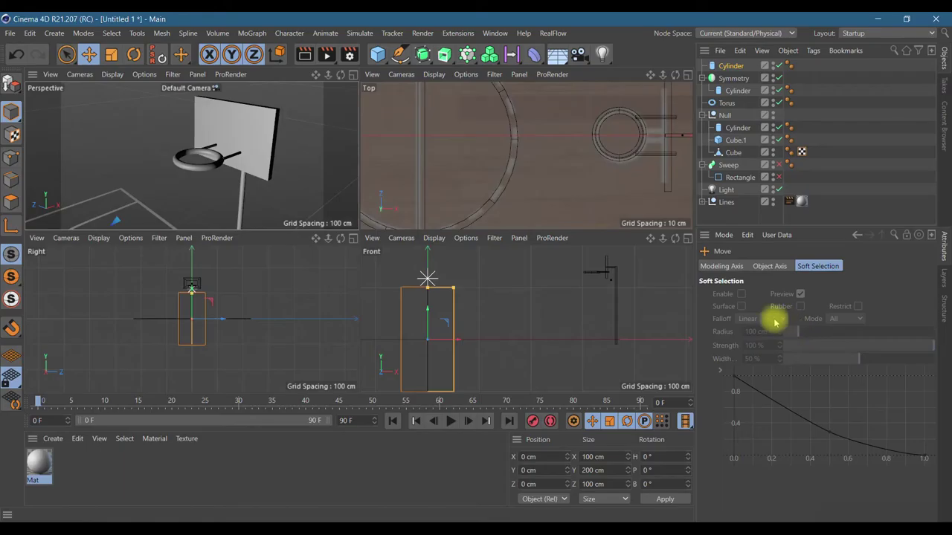
drag(318, 78, 192, 156)
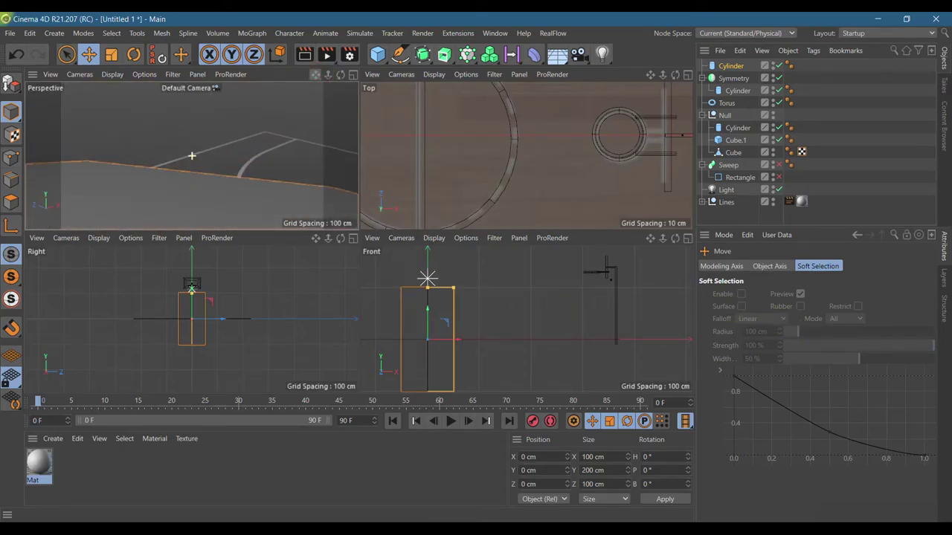
click(109, 194)
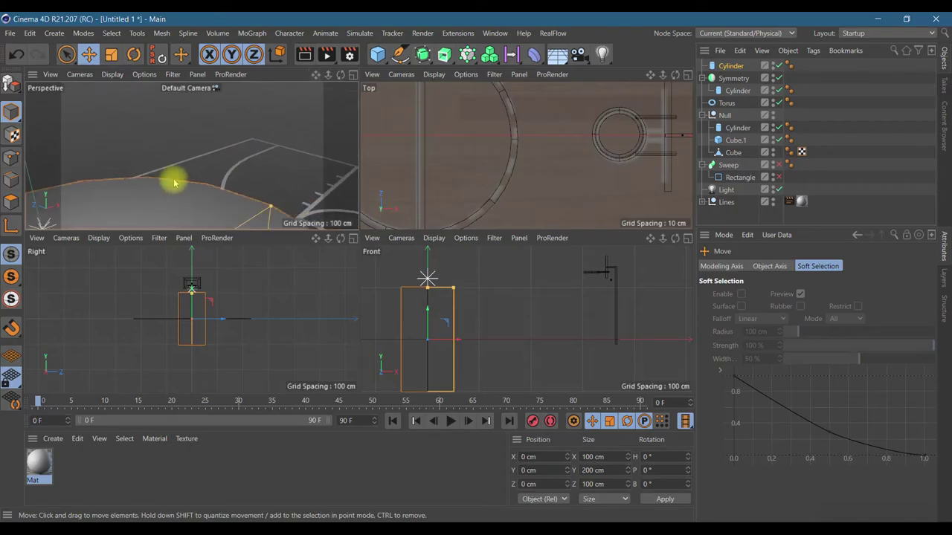
scroll(173, 181, down, 6)
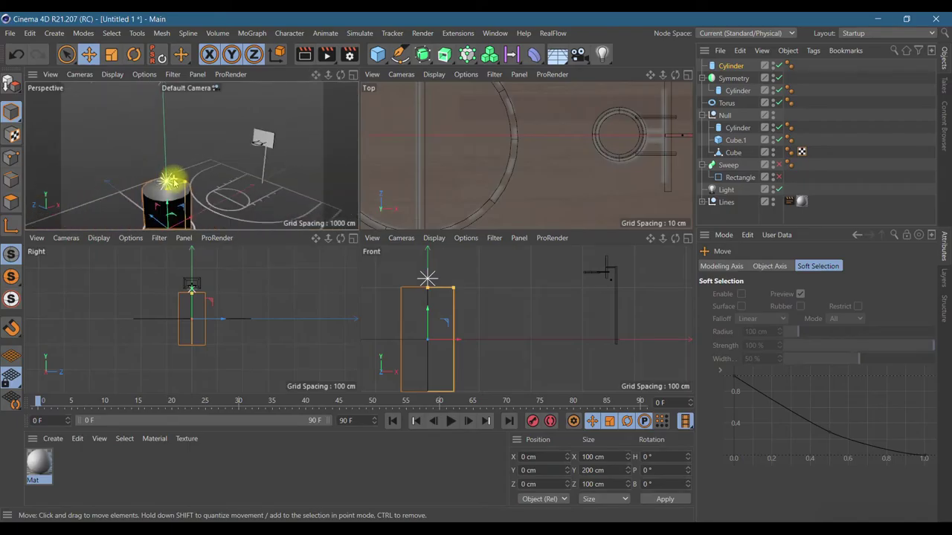
- Set the cylinder's radius to 14 cm and height to 30 cm, then move it toward the hoop
click(732, 66)
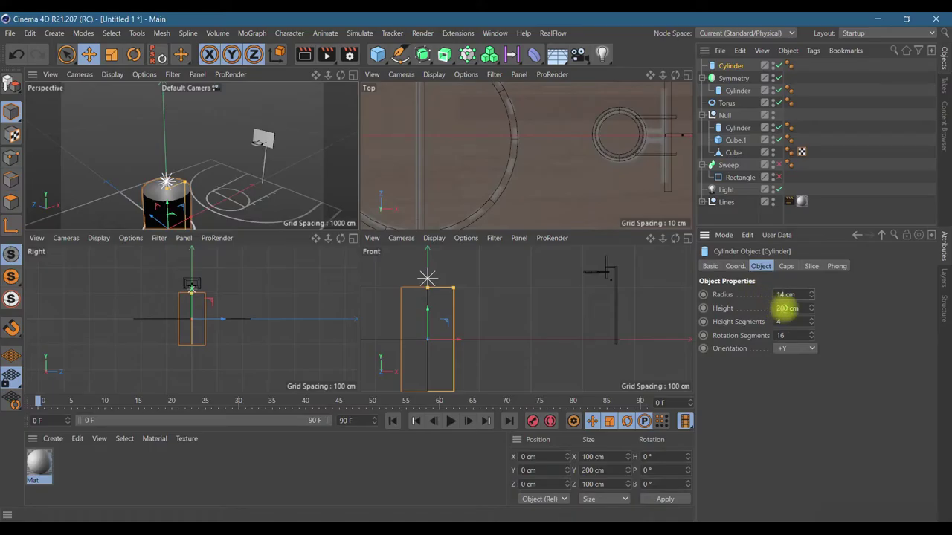
click(782, 308)
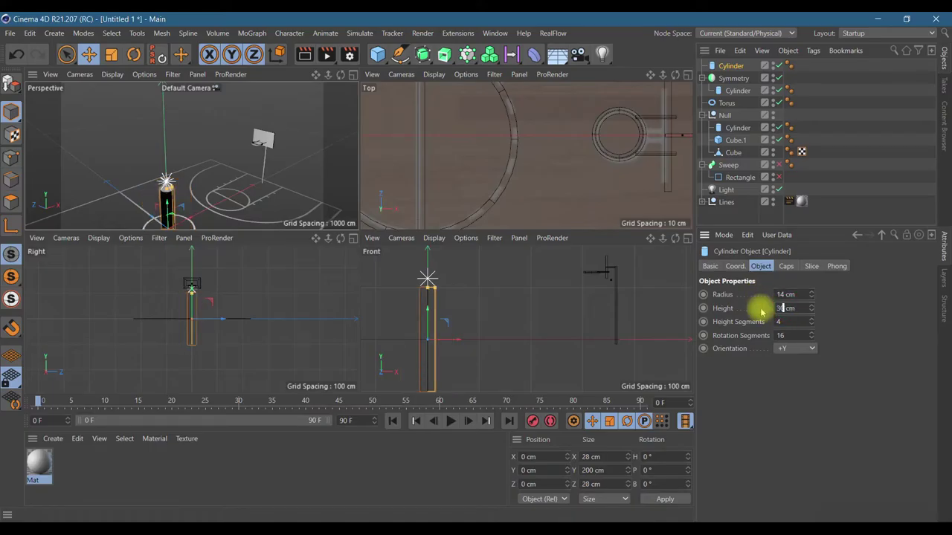
text(30)
key(Return)
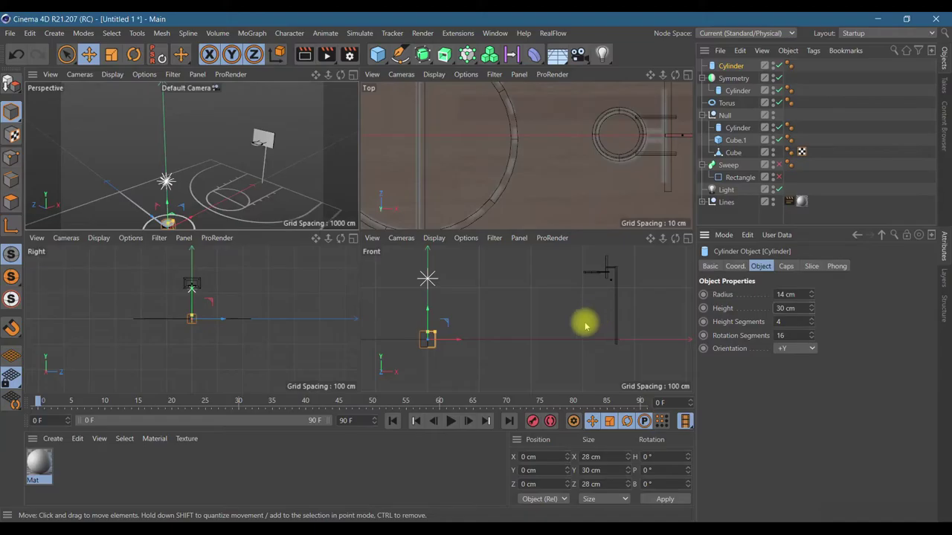
drag(453, 340, 592, 257)
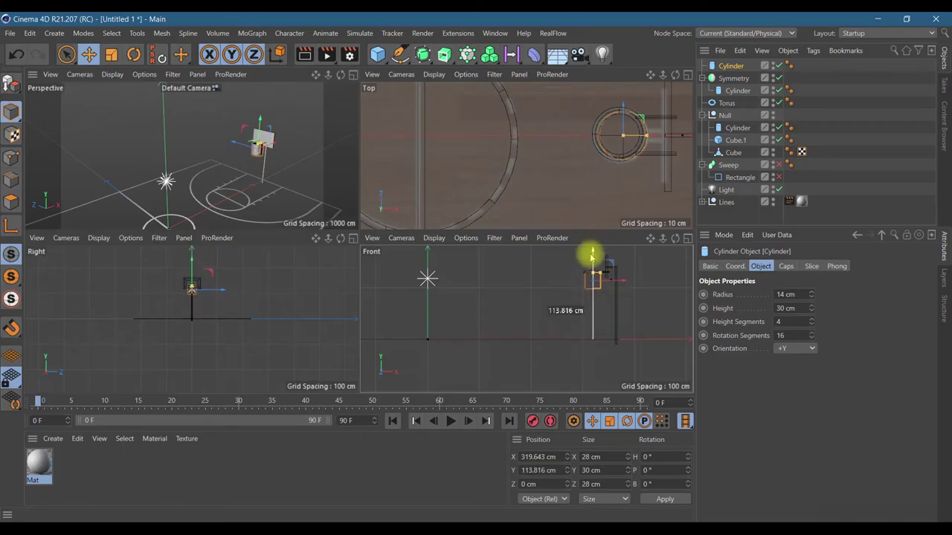
- Centre the cylinder under the rim front-to-back and turn off its caps
click(352, 74)
scroll(533, 234, up, 10)
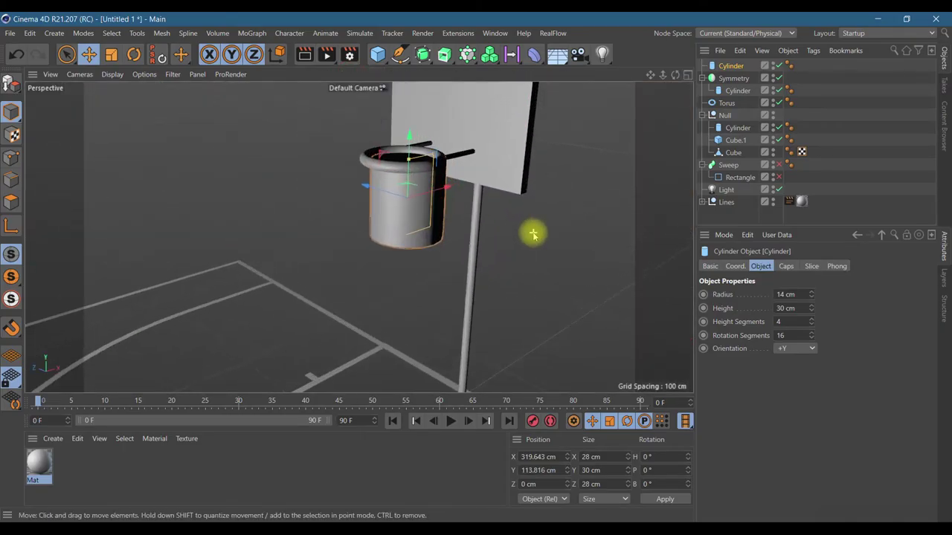
drag(394, 194, 391, 190)
click(786, 268)
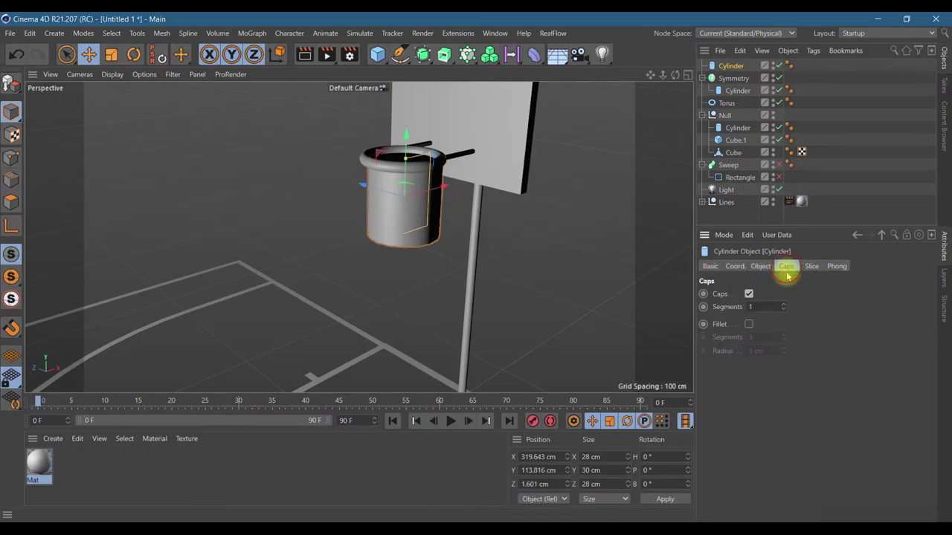
click(749, 295)
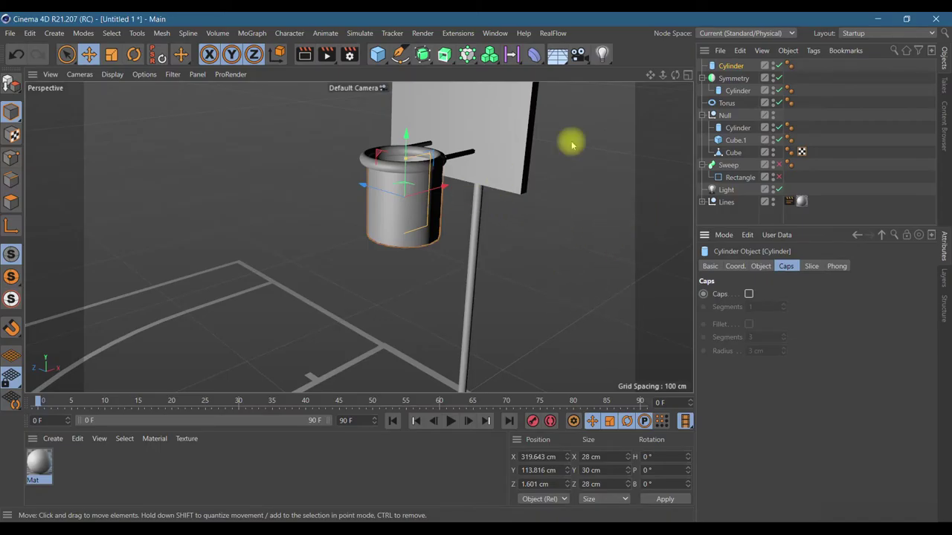
- Align the open cylinder under the rim along Z, at X 318.397, Z -0.304 cm
drag(675, 74, 674, 119)
drag(359, 236, 359, 236)
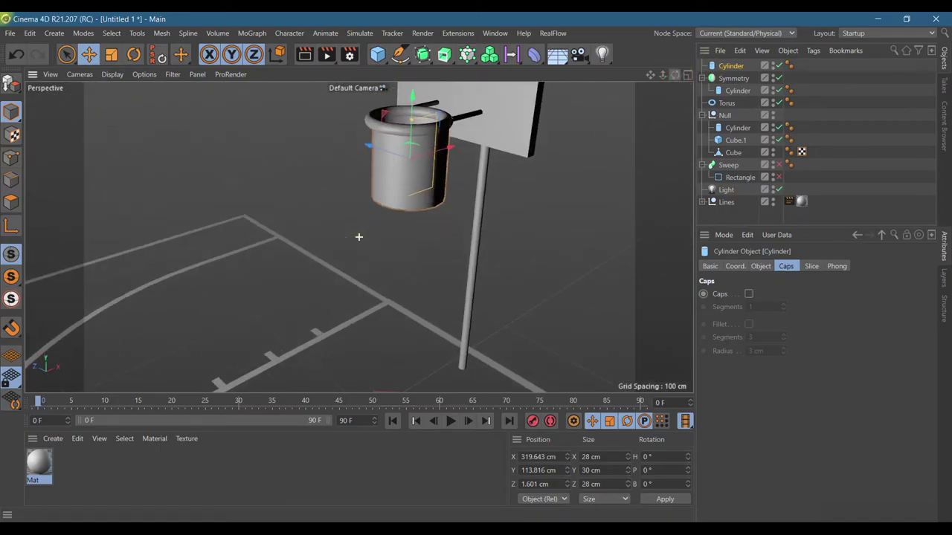
drag(652, 75, 682, 69)
click(688, 75)
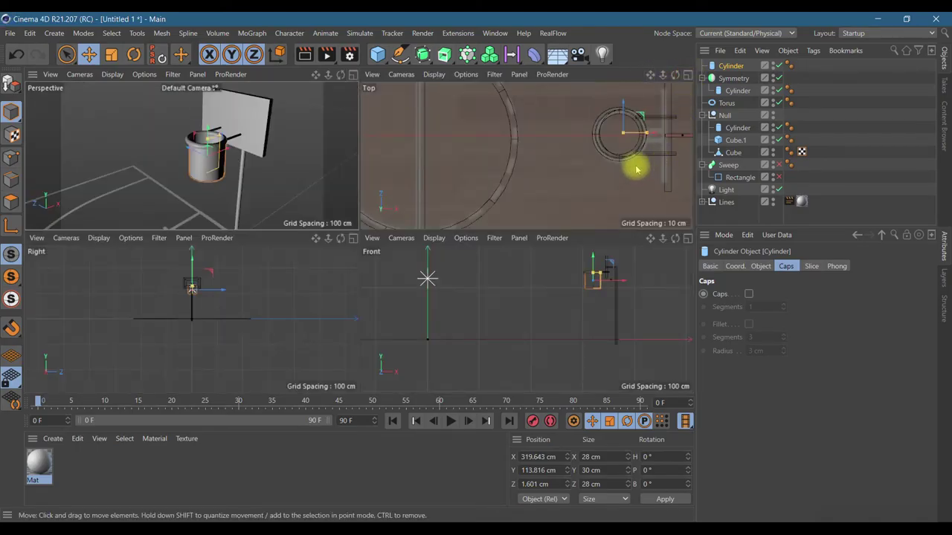
drag(622, 111, 623, 116)
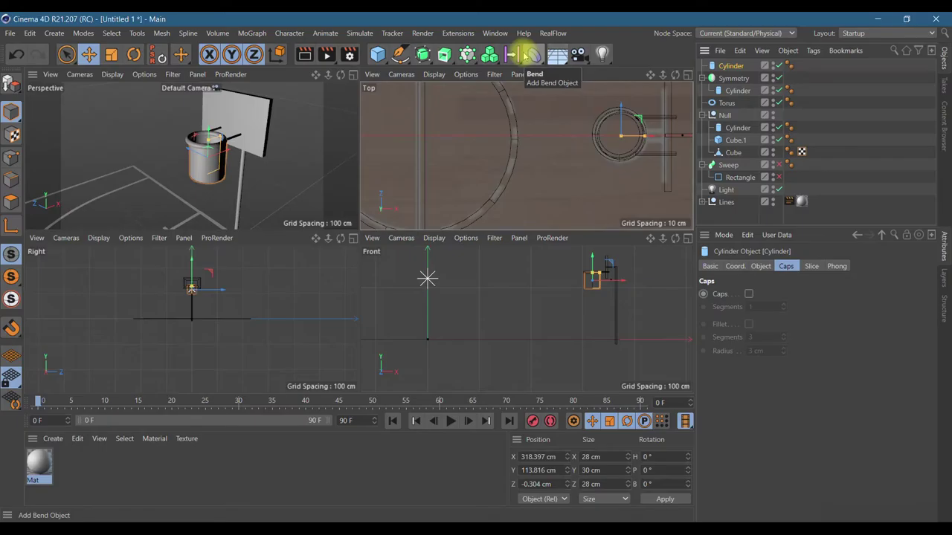
- Add a Taper deformer fitted to the cylinder and flip its pitch to 180°
click(533, 53)
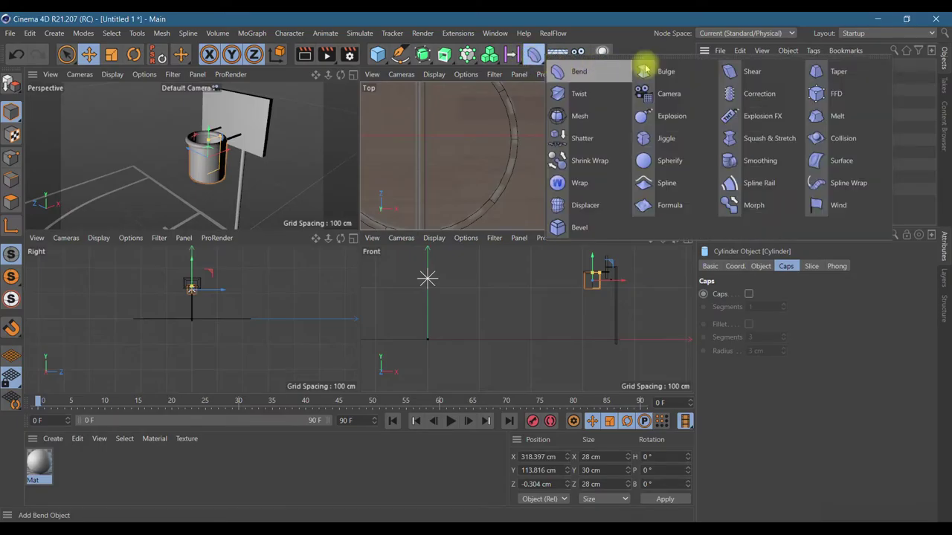
shift+click(819, 71)
click(733, 364)
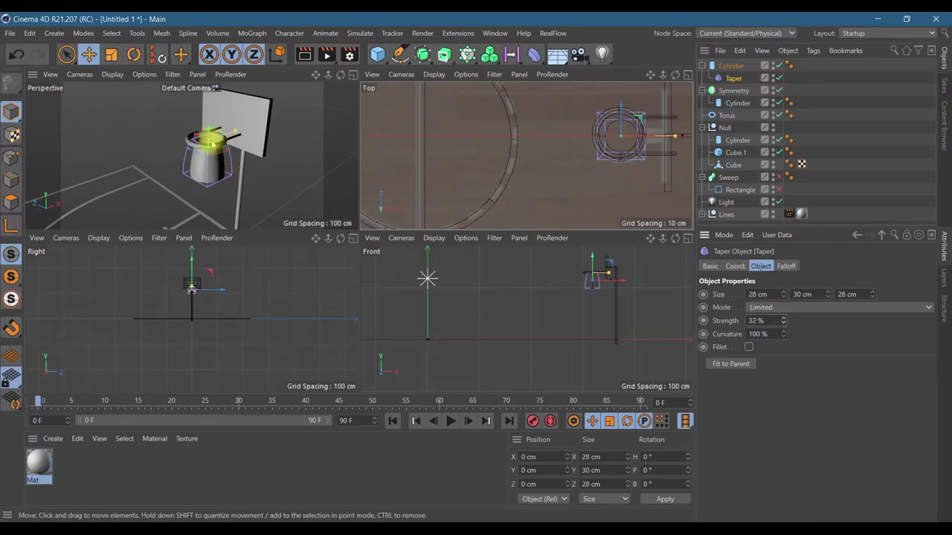
click(134, 55)
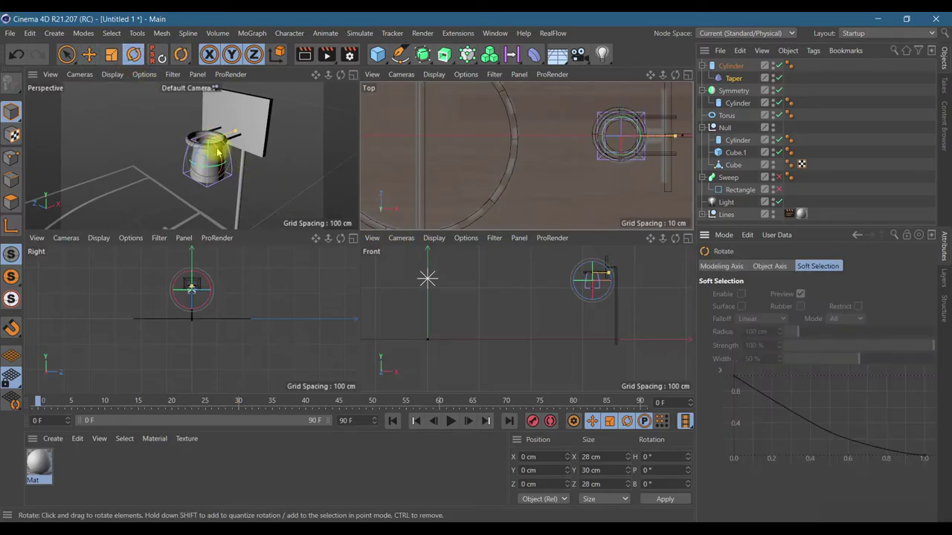
drag(218, 152, 242, 162)
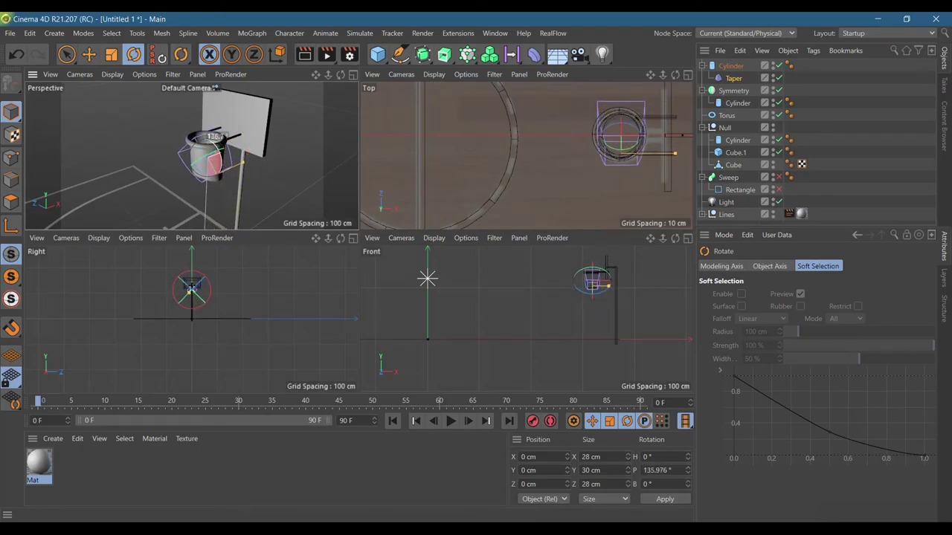
click(16, 55)
click(732, 78)
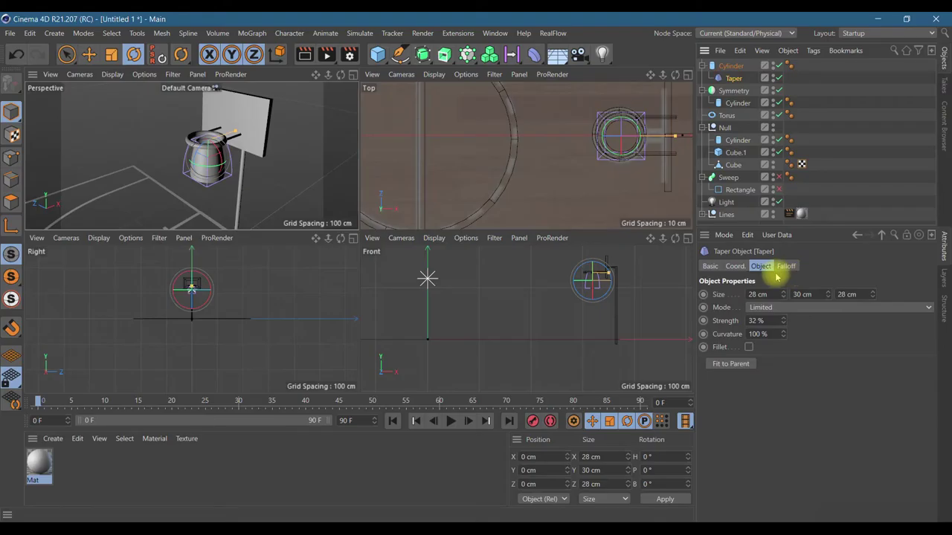
click(736, 267)
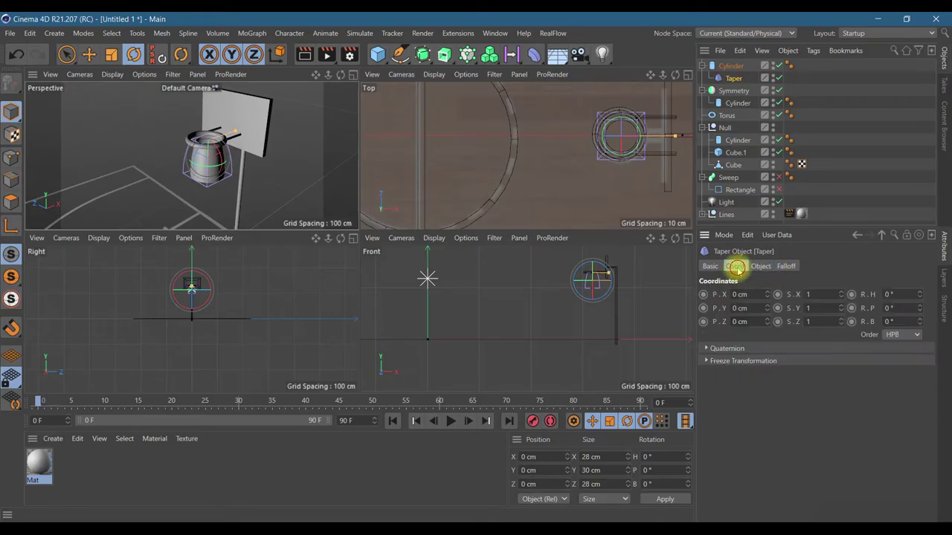
click(905, 307)
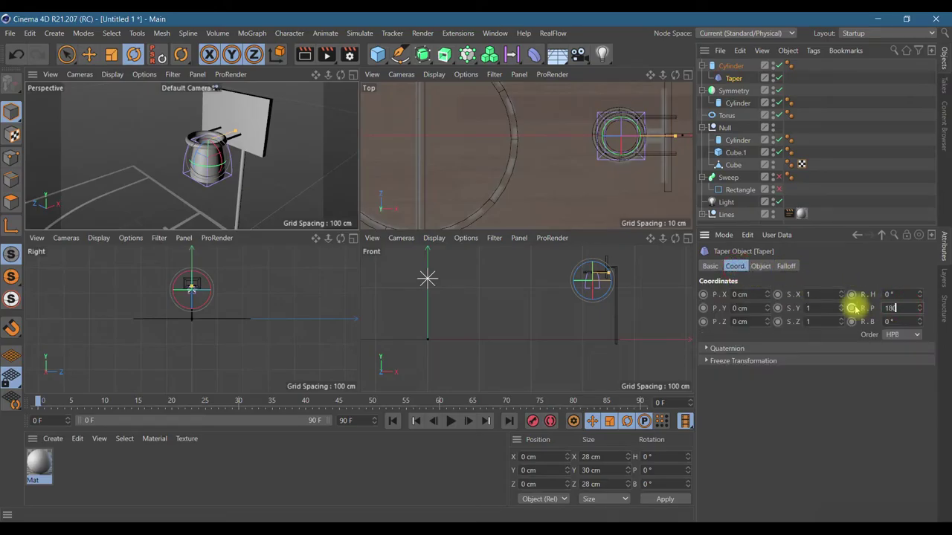
key(Return)
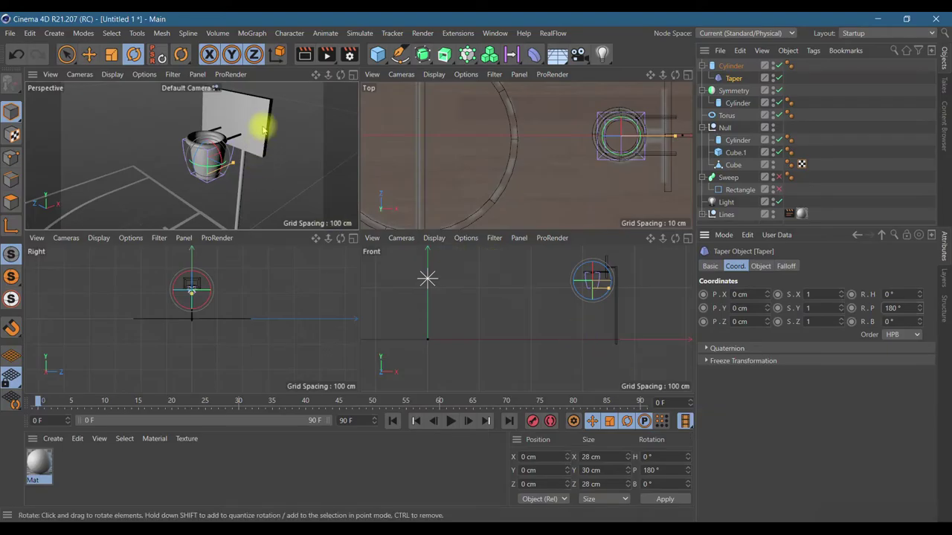
- Nudge the net cylinder along Z to 0.729 cm under the rim
click(352, 75)
scroll(398, 260, up, 4)
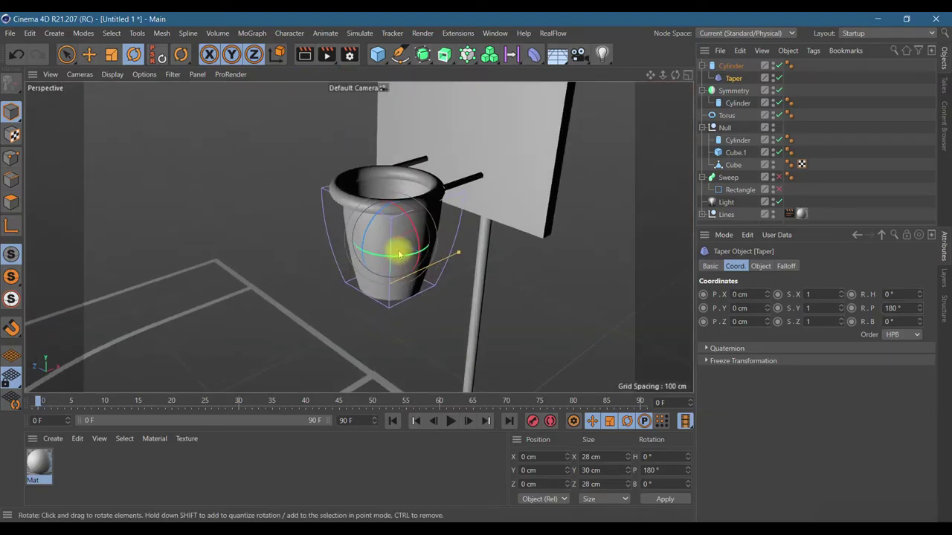
click(731, 67)
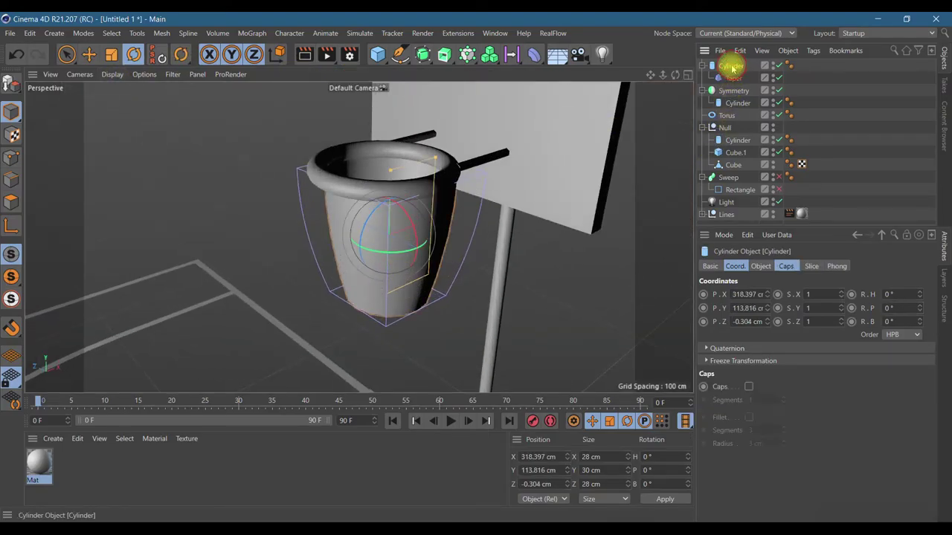
click(89, 54)
drag(364, 230, 362, 227)
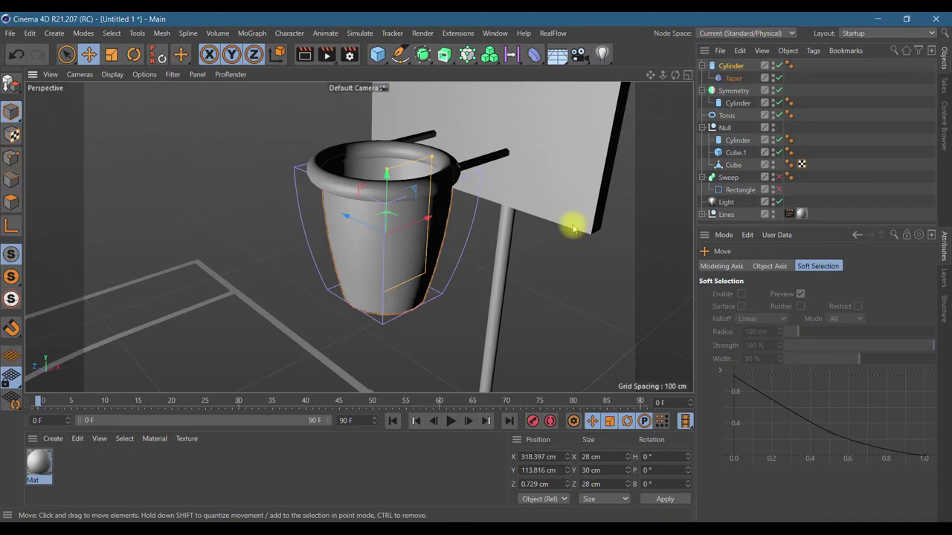
- Reduce the torus pipe radius to 1 cm and place it at X 318.709, Y 130.595 cm
click(727, 115)
click(761, 267)
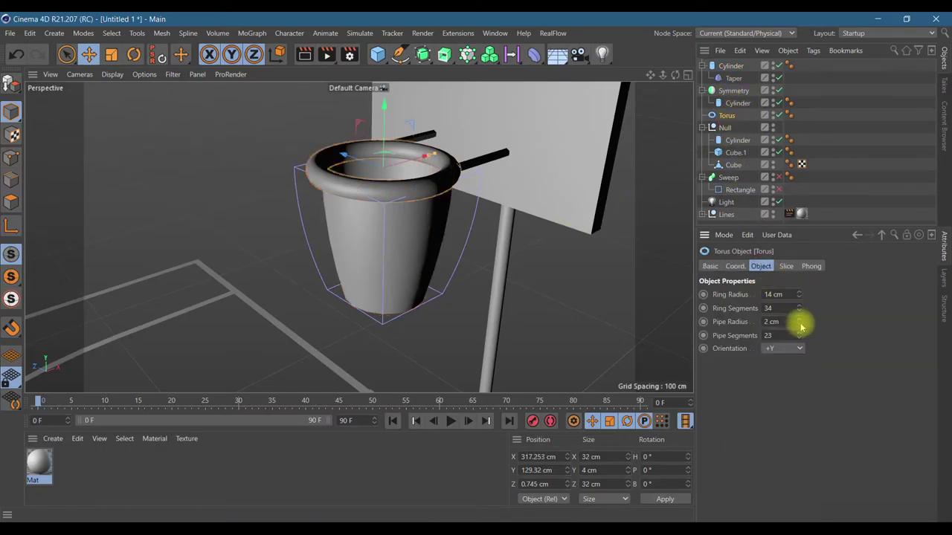
click(799, 325)
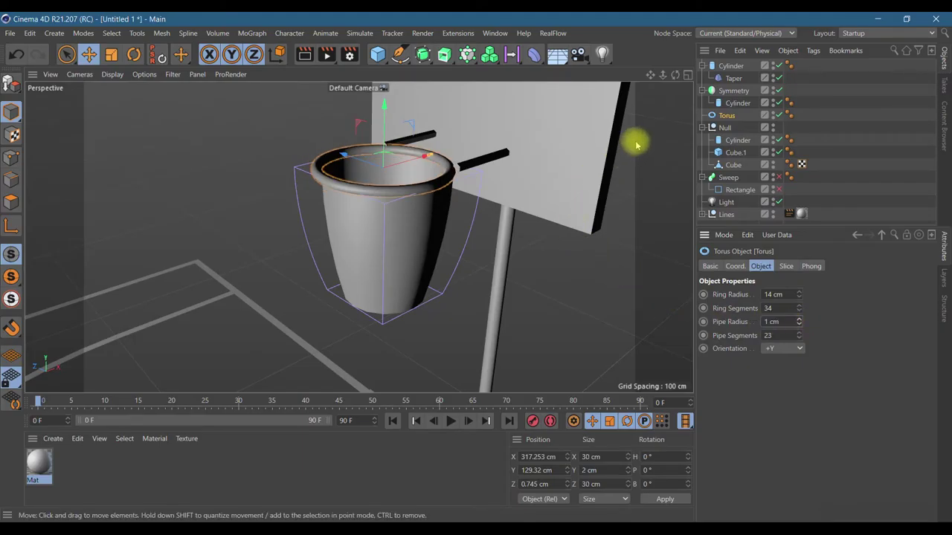
drag(674, 76, 710, 96)
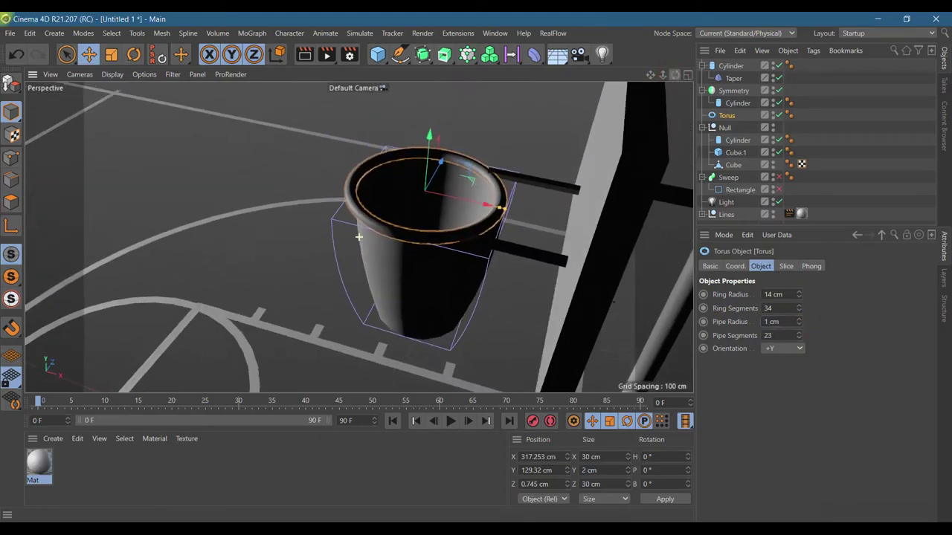
alt+drag(358, 236, 359, 236)
drag(446, 178, 457, 181)
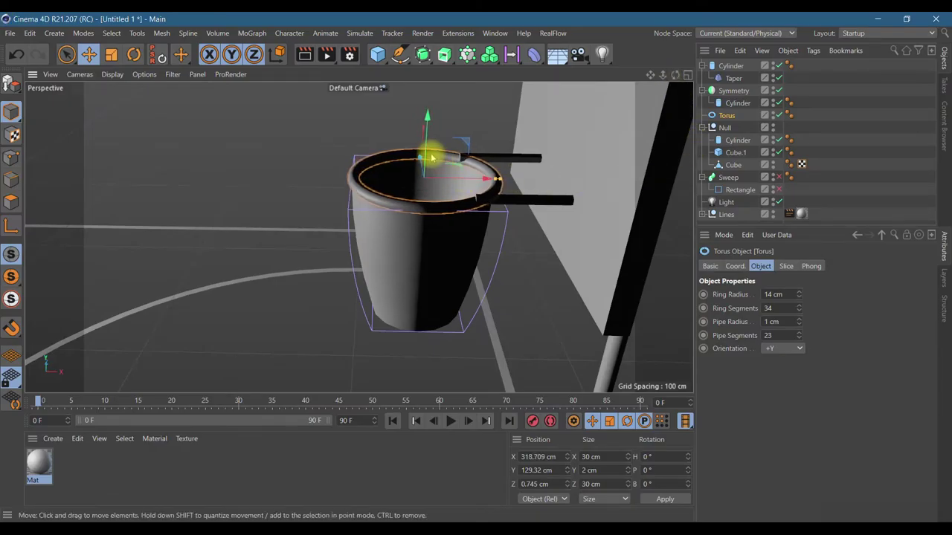
mouse_move(425, 153)
mouse_down()
mouse_move(423, 142)
mouse_move(422, 151)
mouse_up()
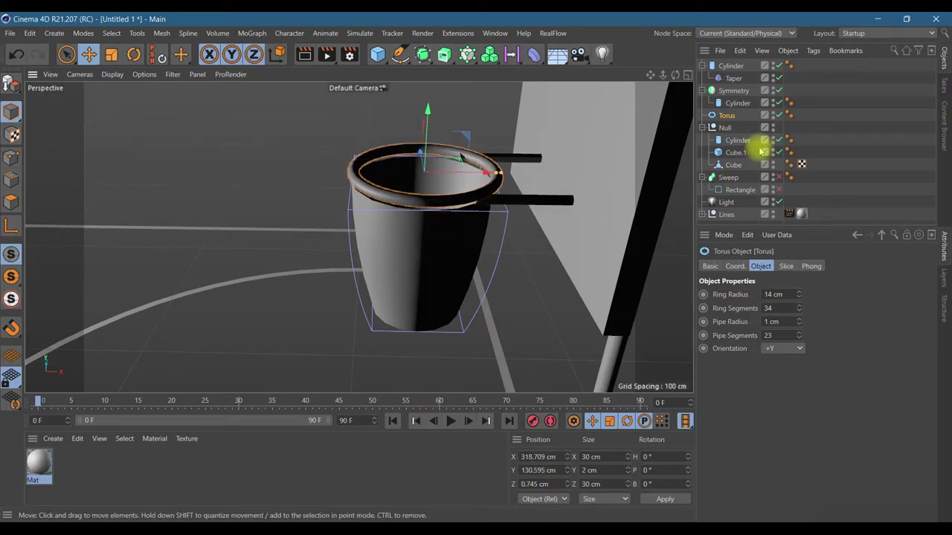
- Align the net cylinder under the rim along X, Y and Z
click(730, 66)
drag(444, 246, 450, 249)
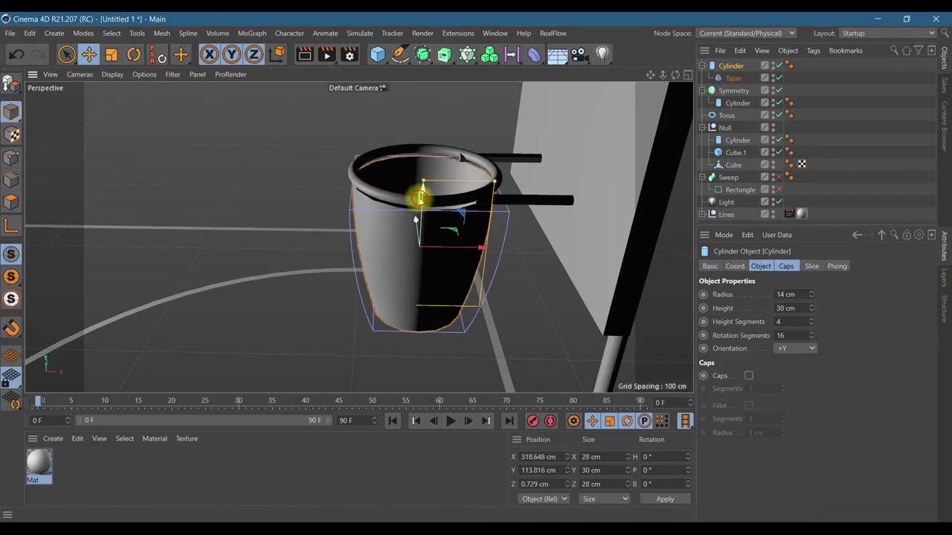
drag(419, 195, 418, 187)
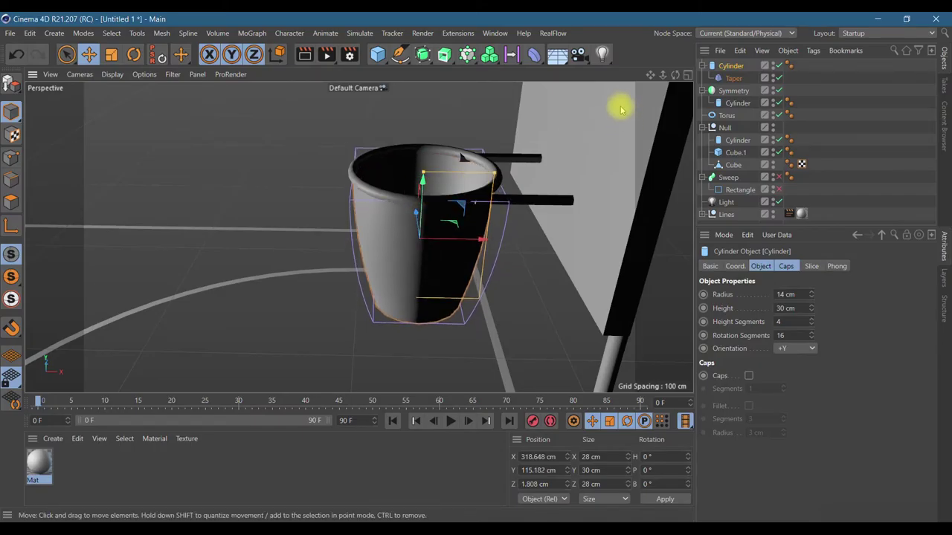
drag(675, 75, 587, 108)
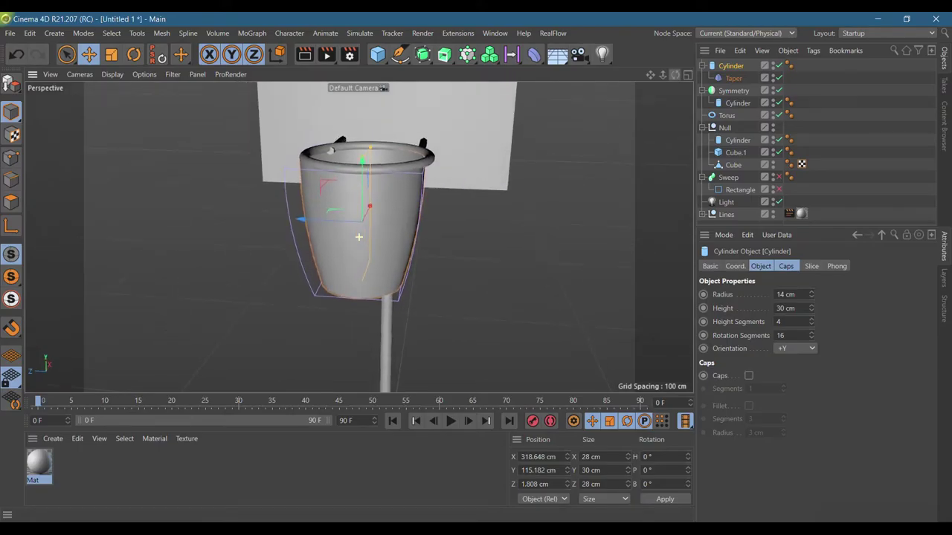
drag(359, 236, 375, 227)
drag(290, 224, 305, 223)
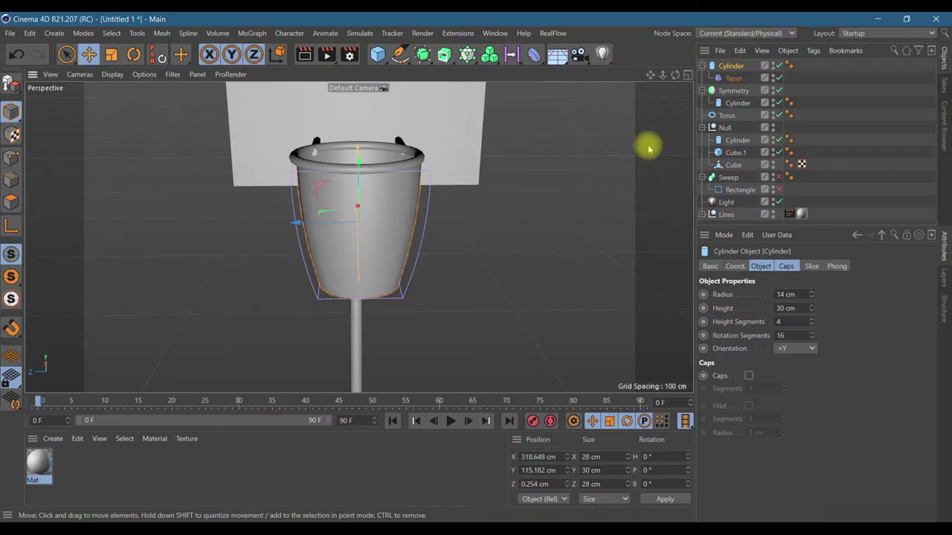
drag(319, 218, 314, 219)
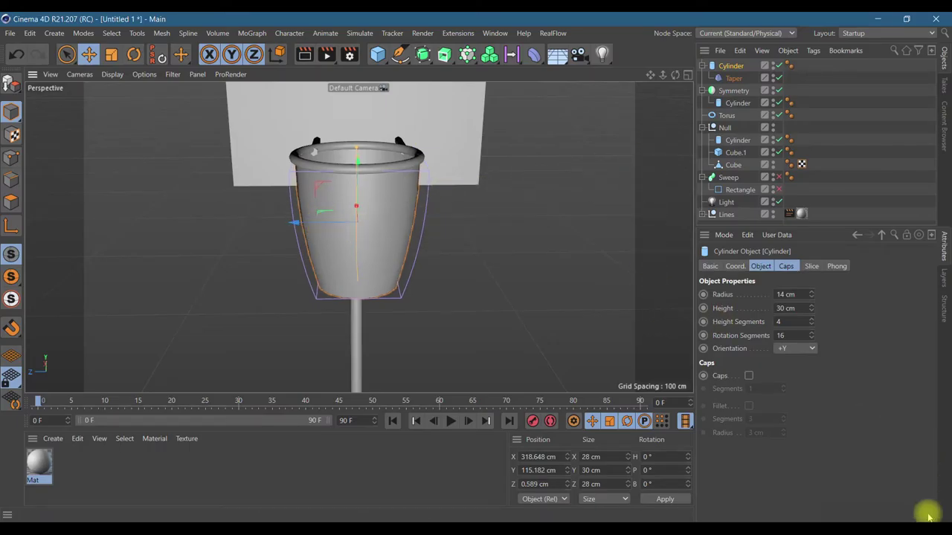
- Set the net height to 25 cm at Y 118.82 cm and add a Bulge deformer
click(786, 308)
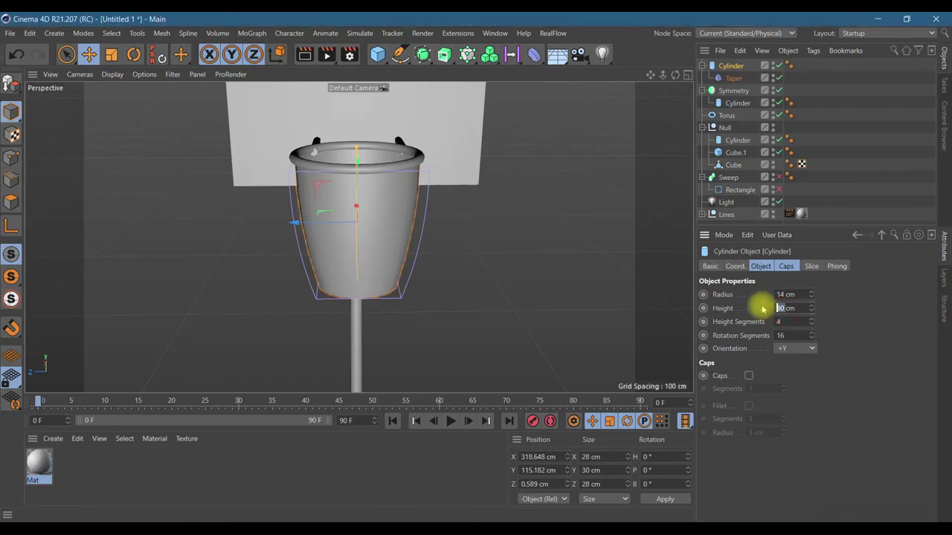
text(2)
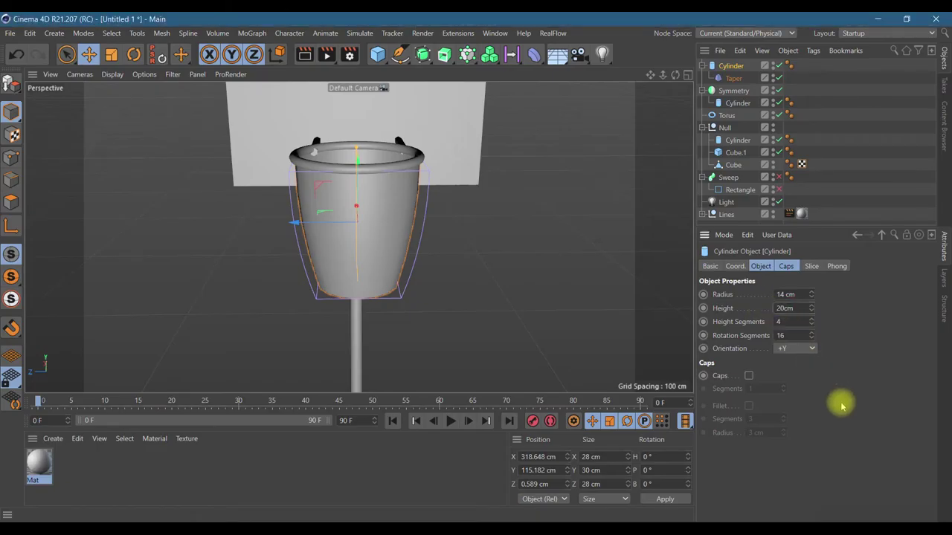
key(Return)
drag(356, 164, 358, 141)
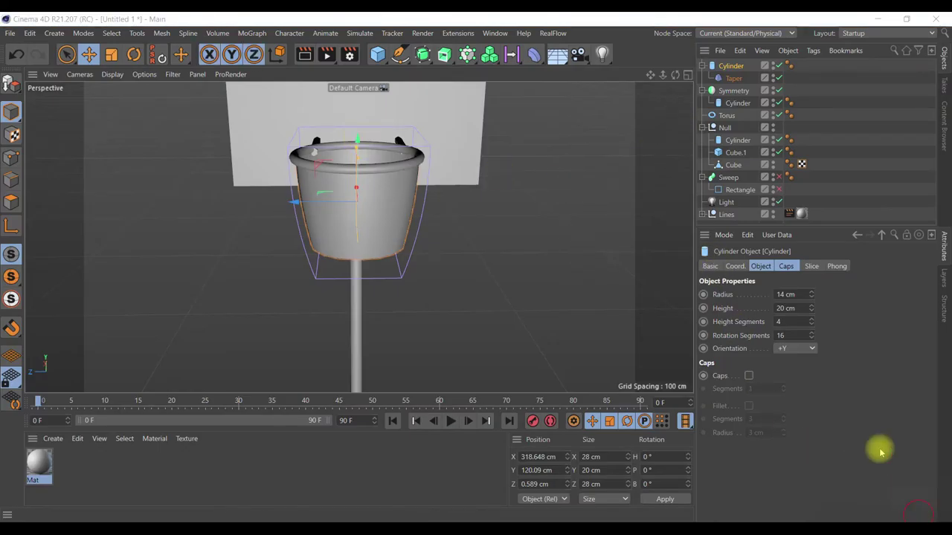
drag(797, 308, 761, 312)
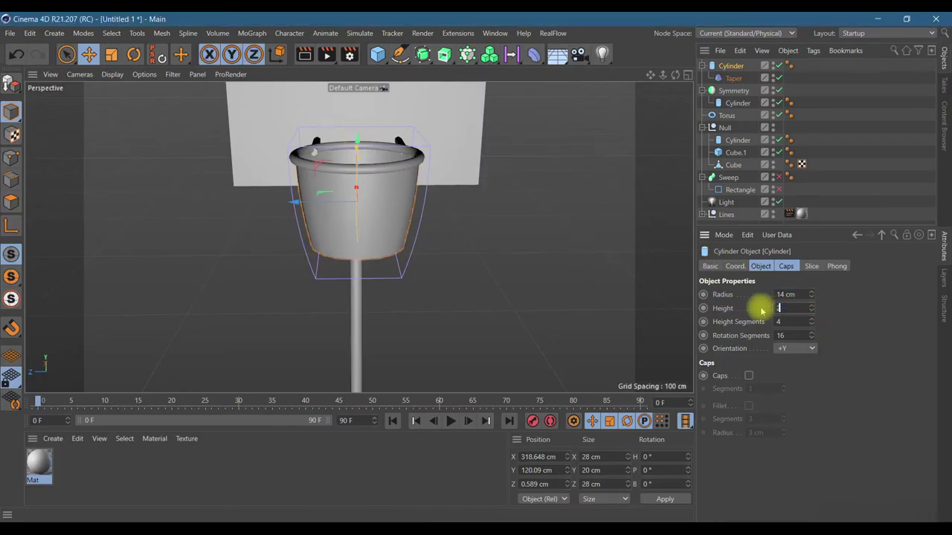
text(25)
key(Return)
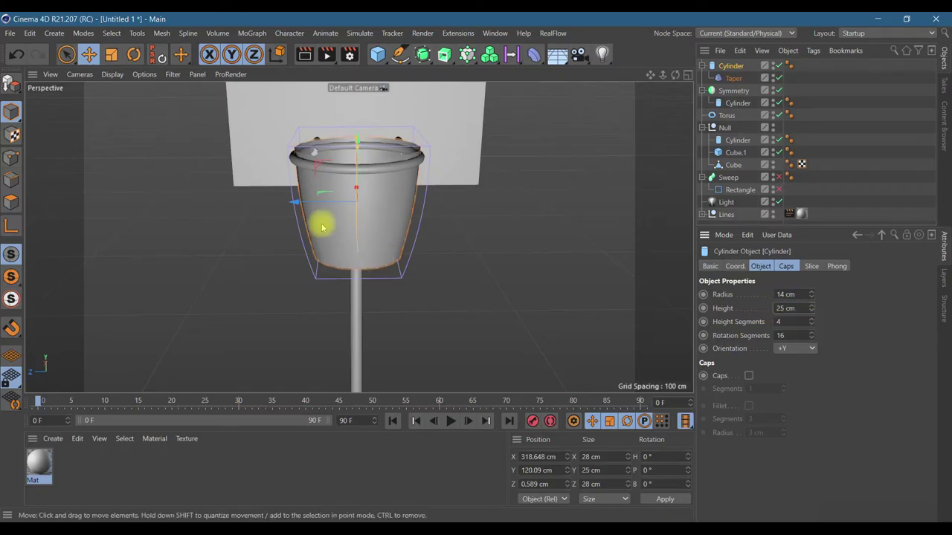
drag(357, 161, 358, 171)
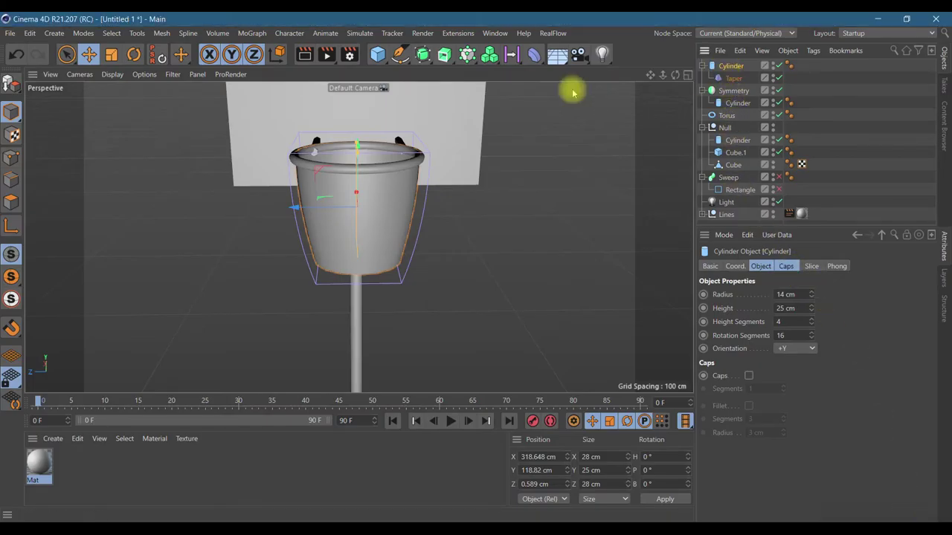
drag(534, 64, 644, 70)
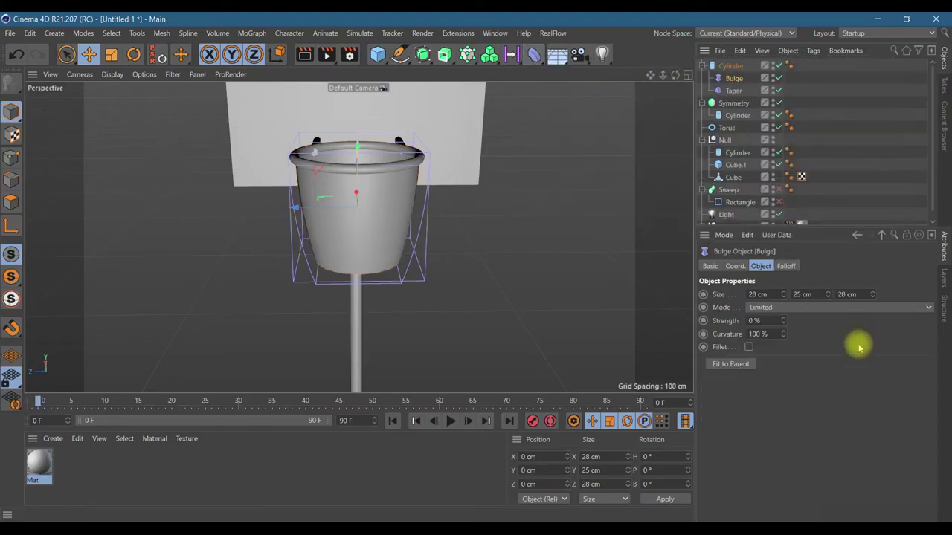
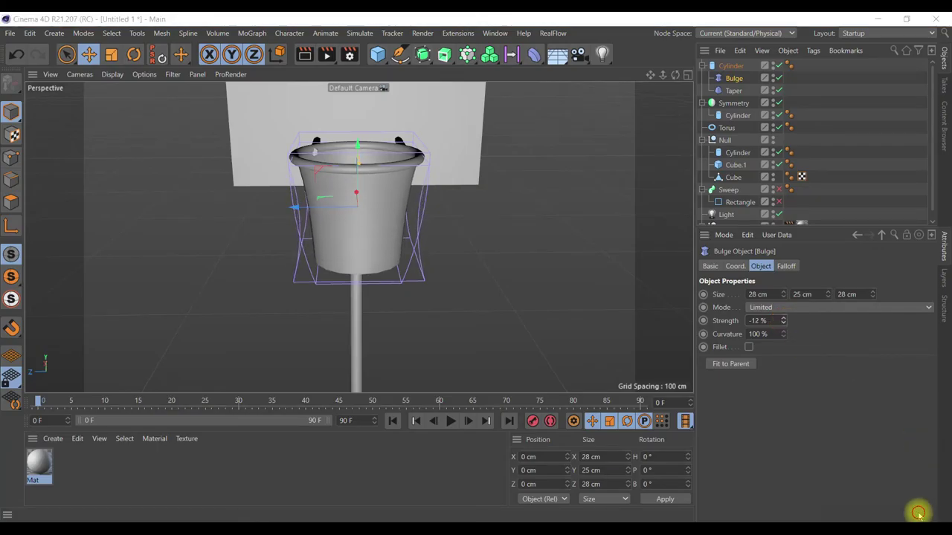
- Create a new standard material, Mat.1, and open it for editing
click(777, 90)
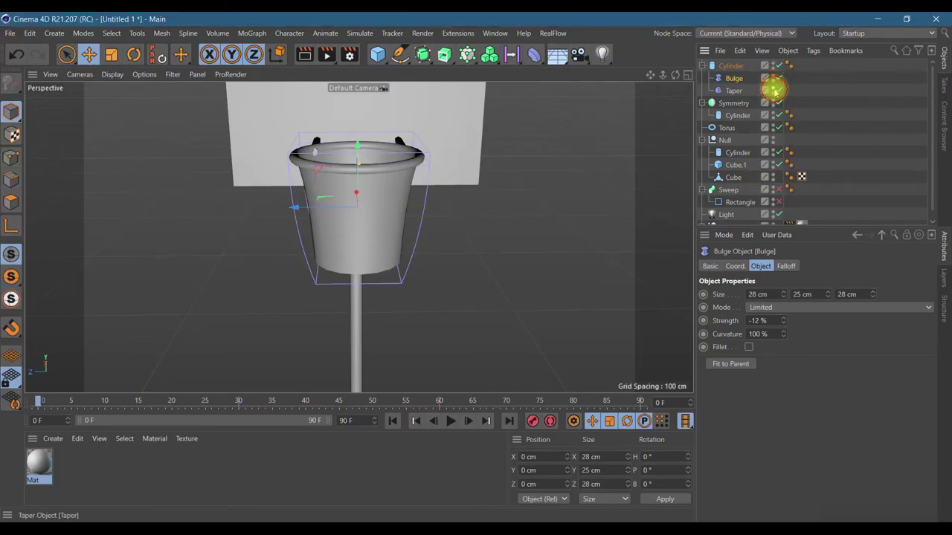
click(53, 442)
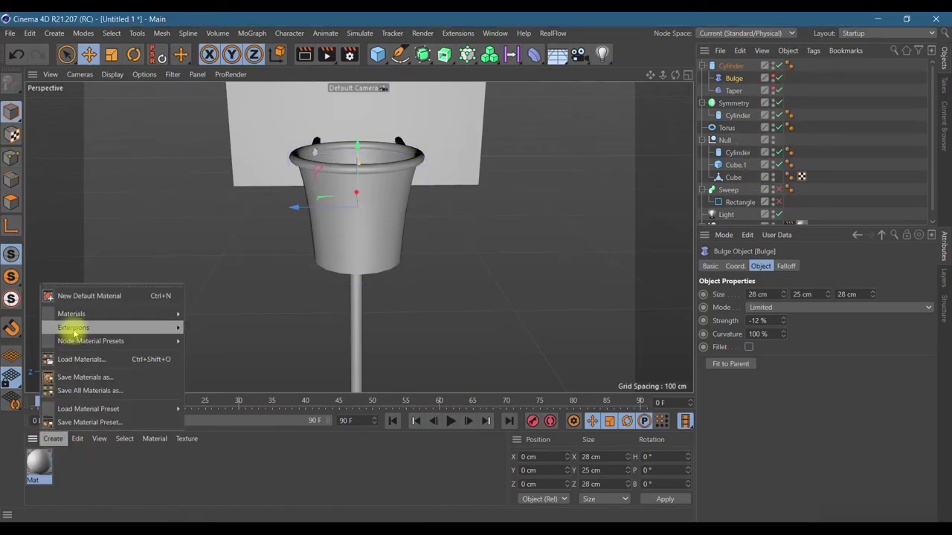
mouse_move(77, 316)
click(220, 332)
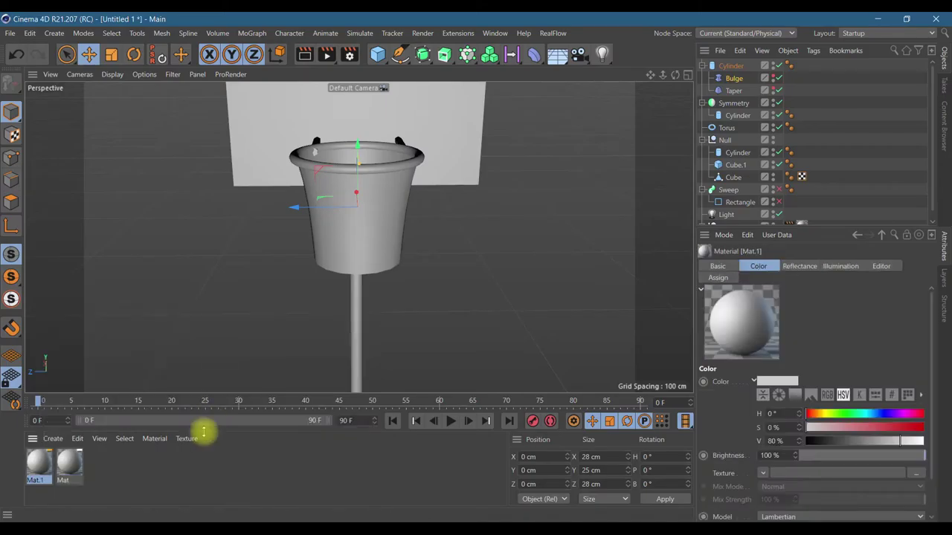
double_click(35, 463)
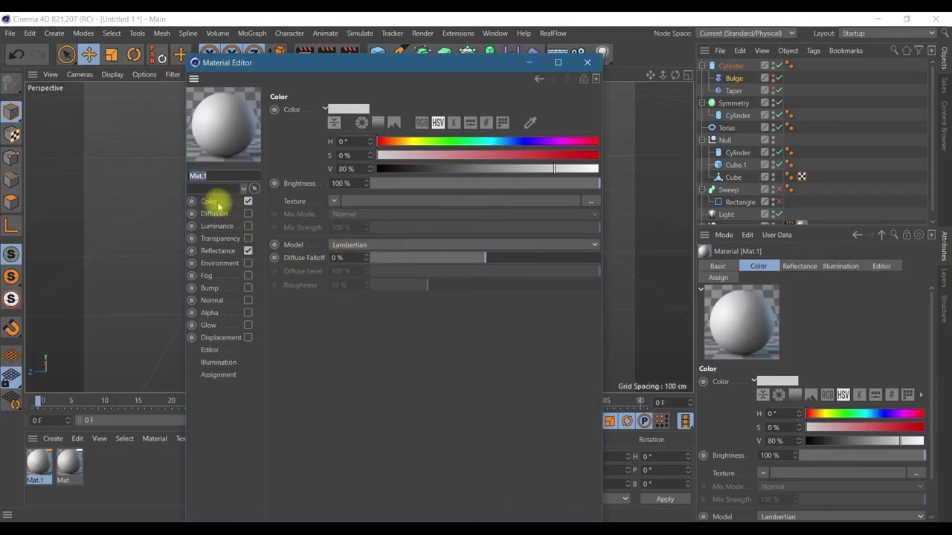
- Enable Mat.1's Alpha channel and load a Brick shader as its texture
click(335, 200)
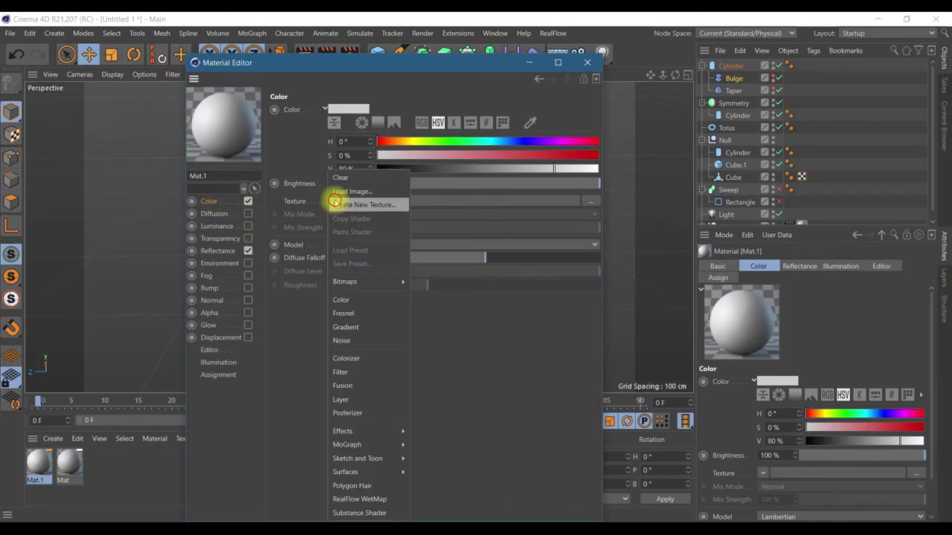
click(226, 318)
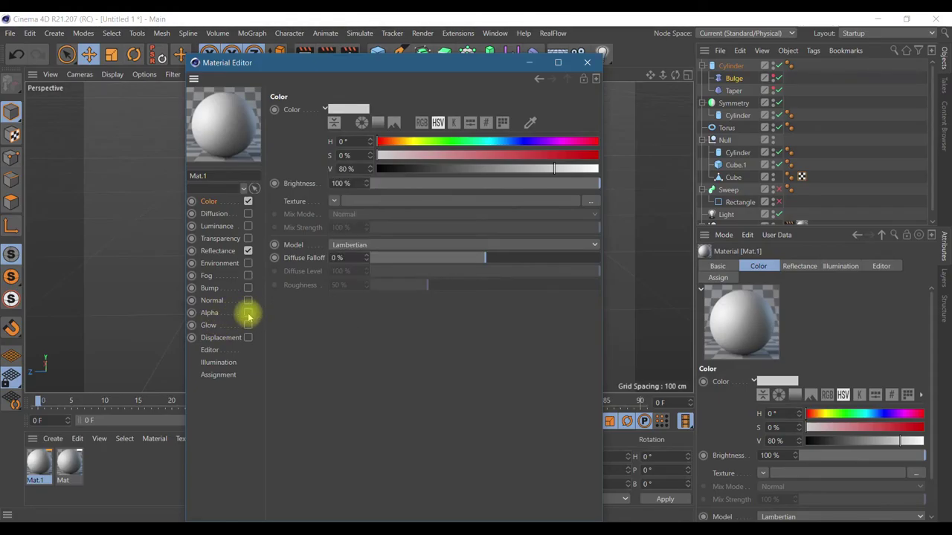
click(249, 313)
click(336, 190)
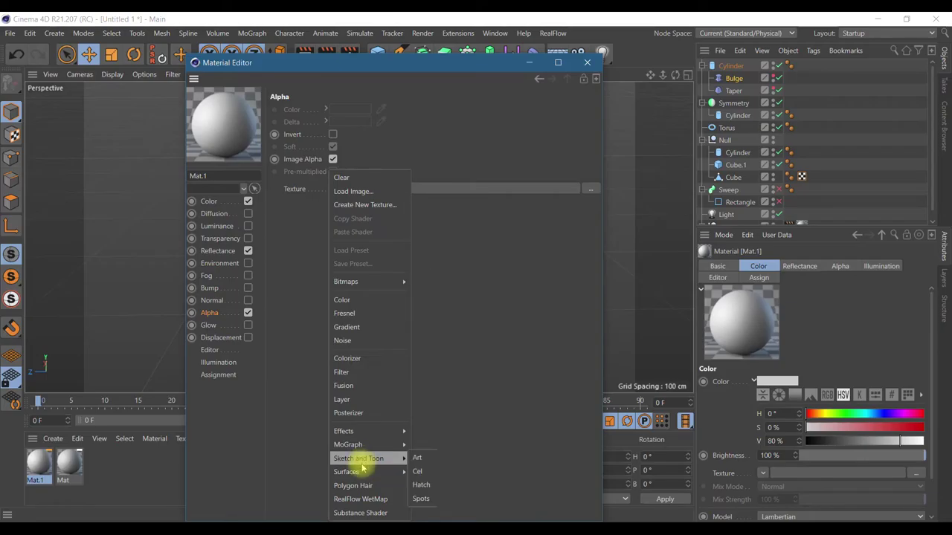
mouse_move(362, 472)
click(448, 199)
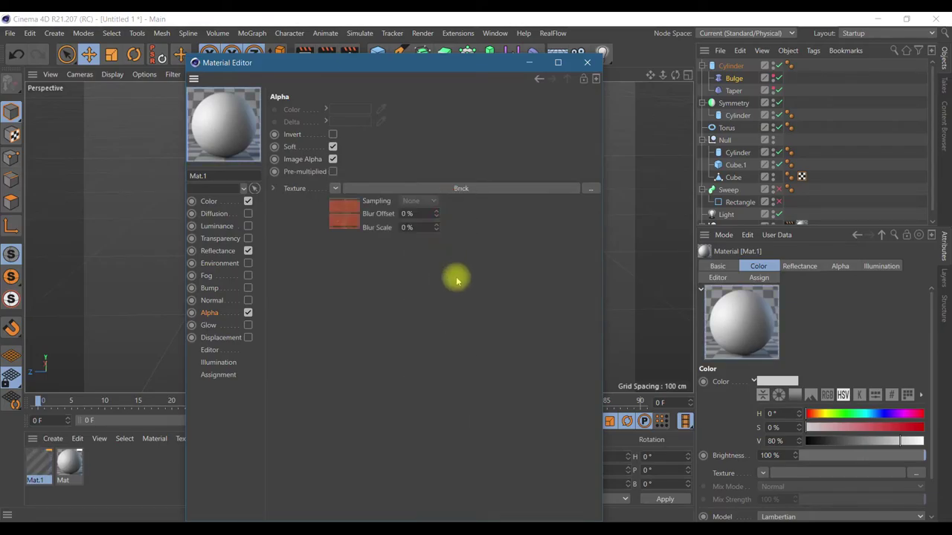
- In the Brick shader, set Brick Height to 100 % and make the brick colour grey
click(341, 211)
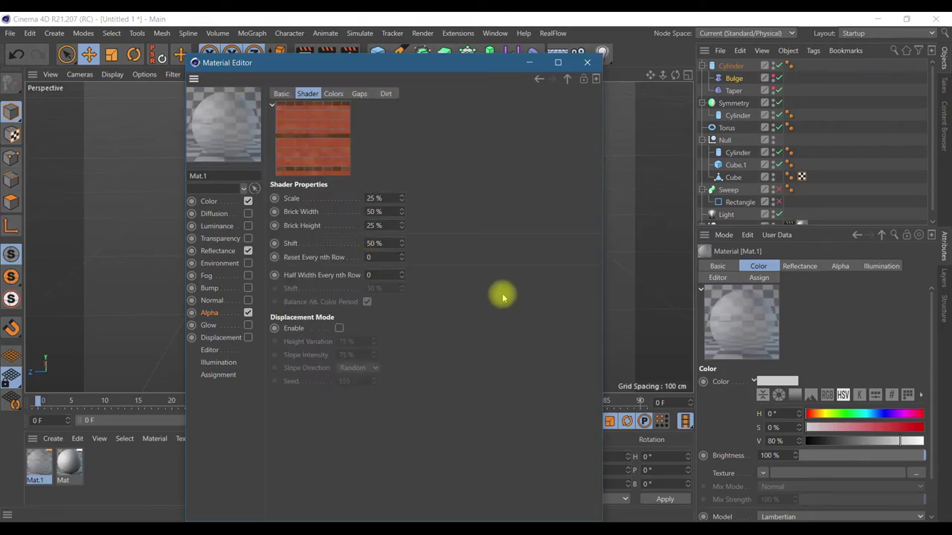
click(386, 215)
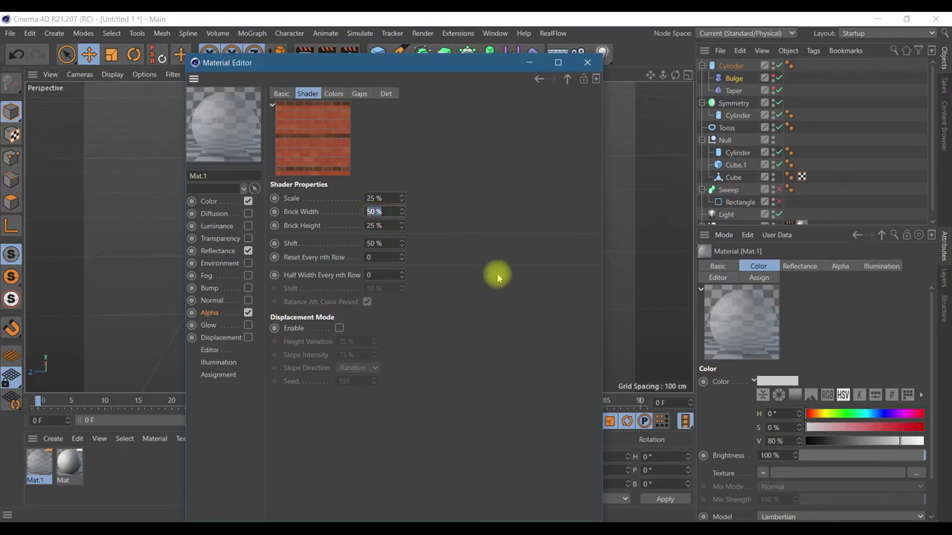
click(387, 226)
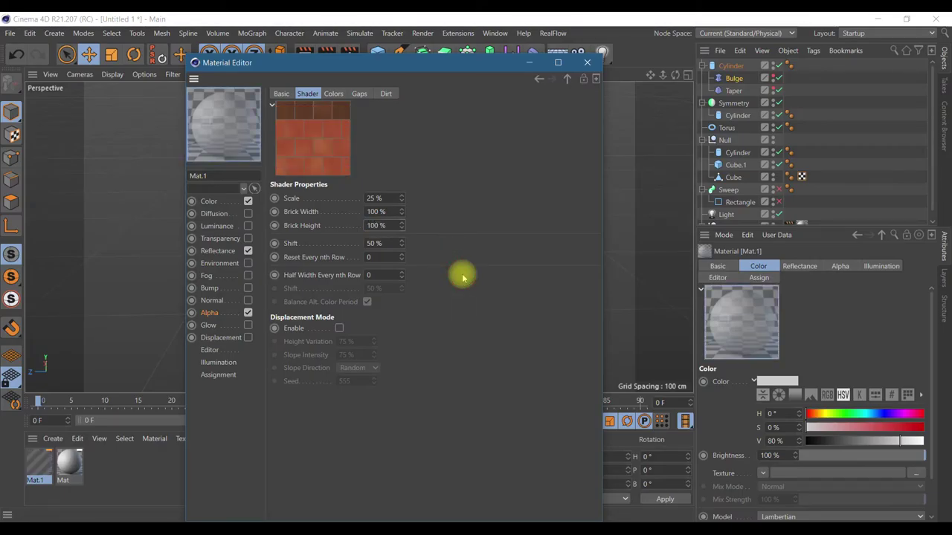
click(333, 94)
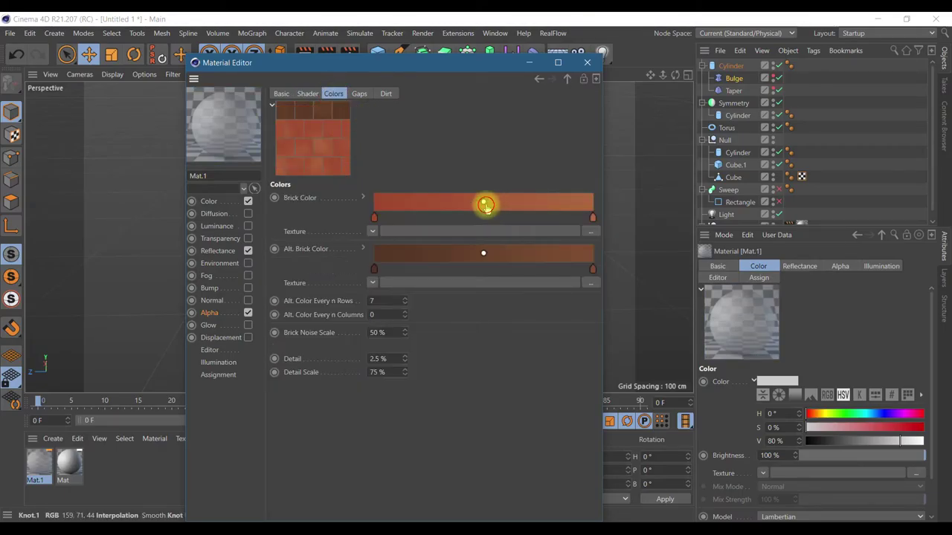
double_click(376, 217)
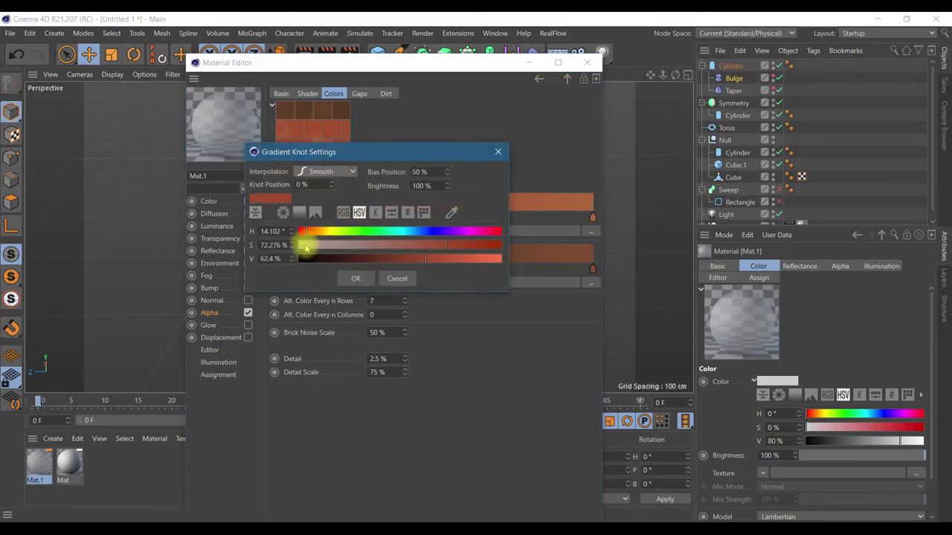
click(306, 248)
click(357, 277)
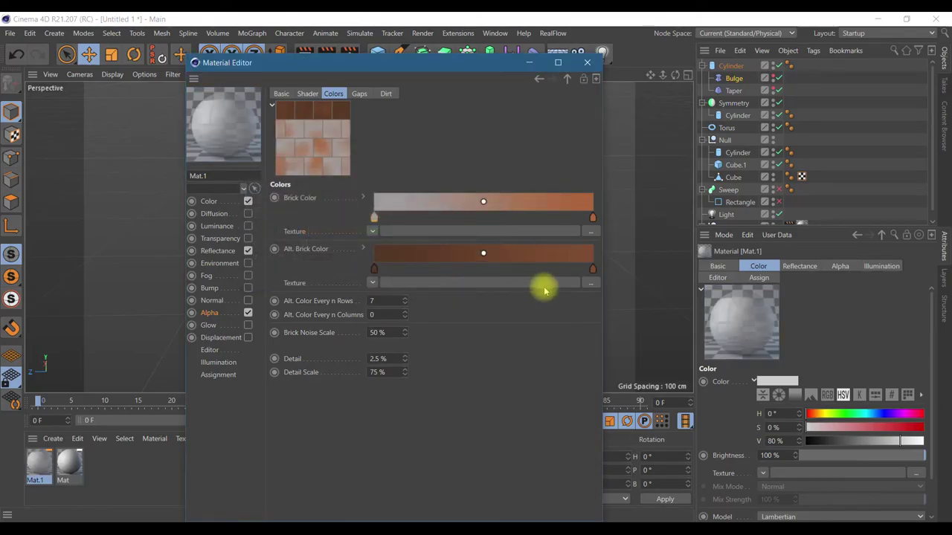
- Darken the alternate brick colour to near-black
click(373, 272)
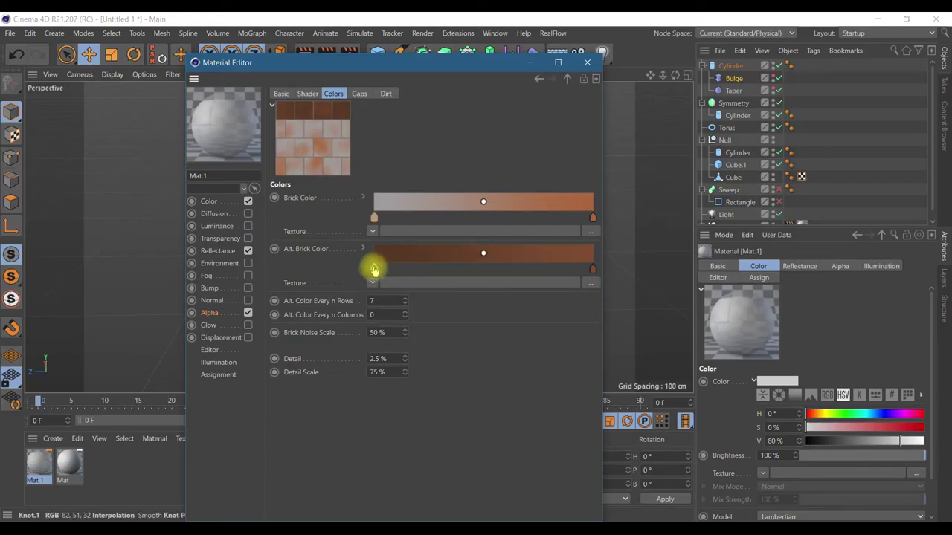
double_click(376, 270)
click(308, 308)
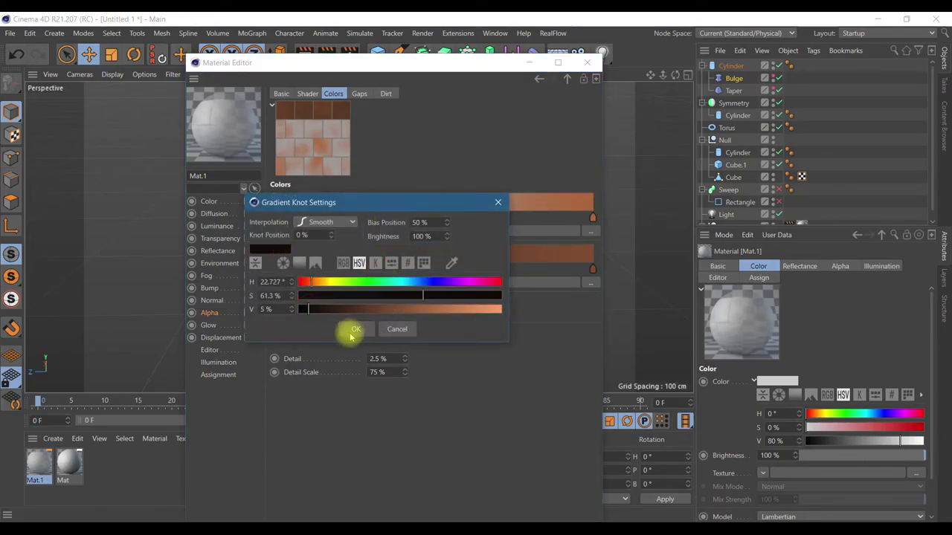
click(351, 330)
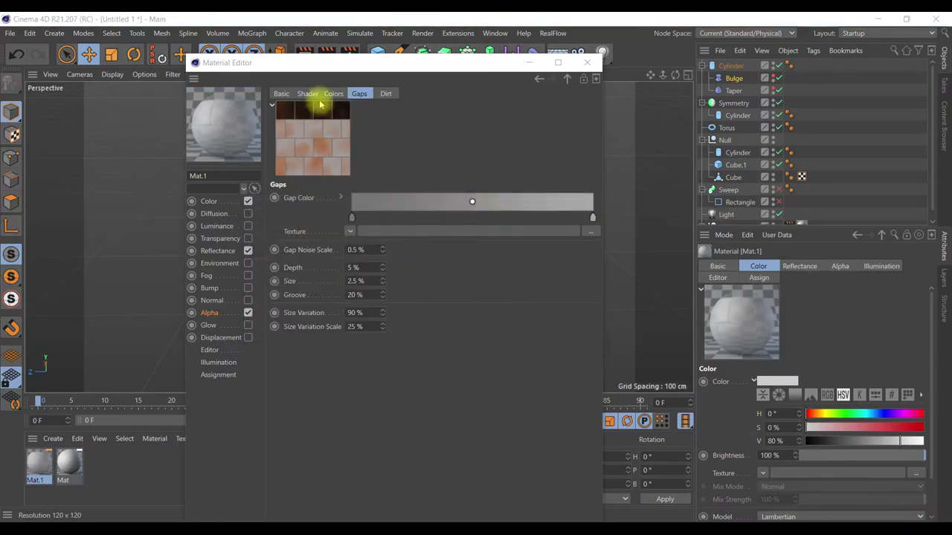
click(328, 95)
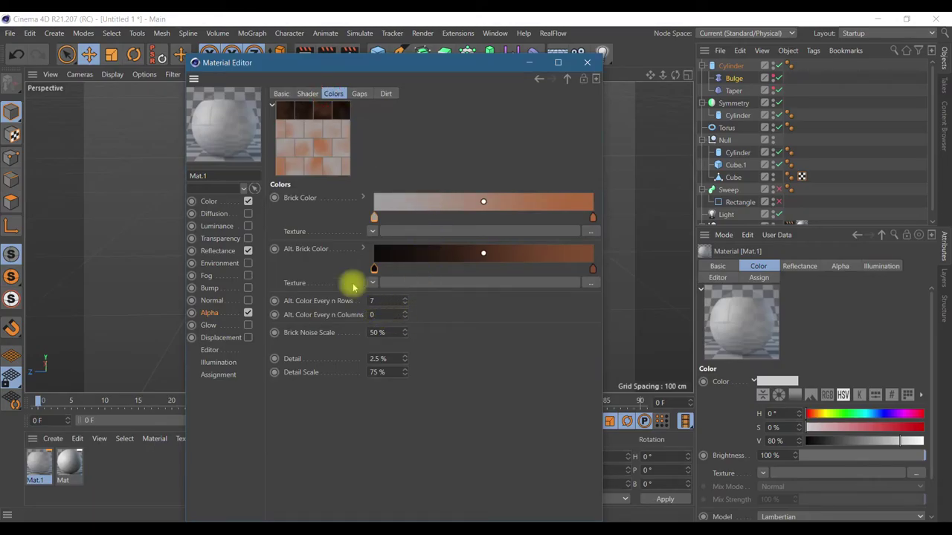
click(307, 94)
- Set the brick Scale to 6 % and Brick Width to 60 %
click(376, 197)
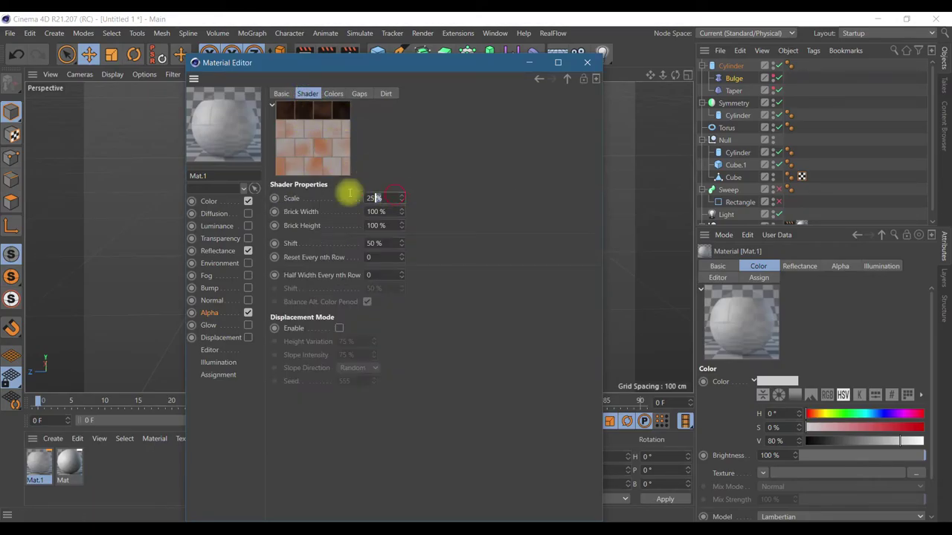
text(6)
key(Tab)
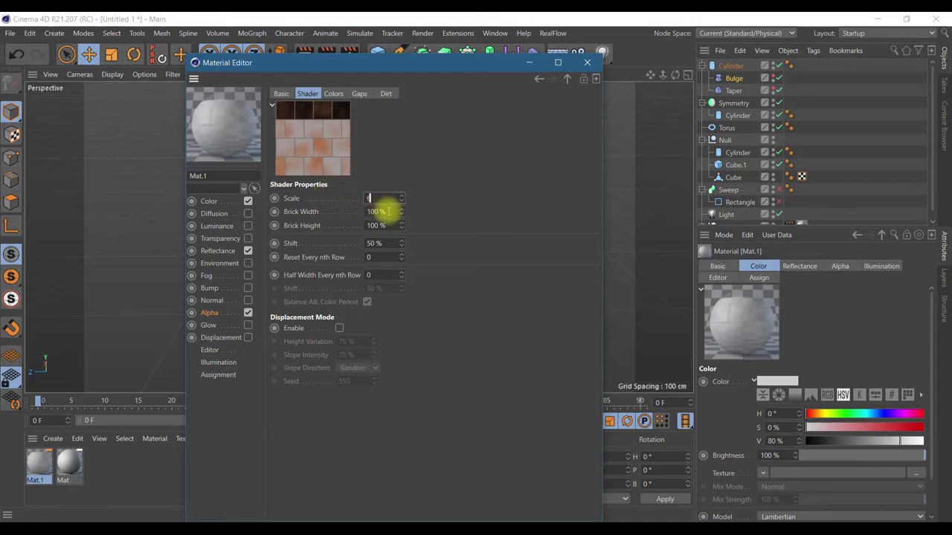
text(60)
key(Return)
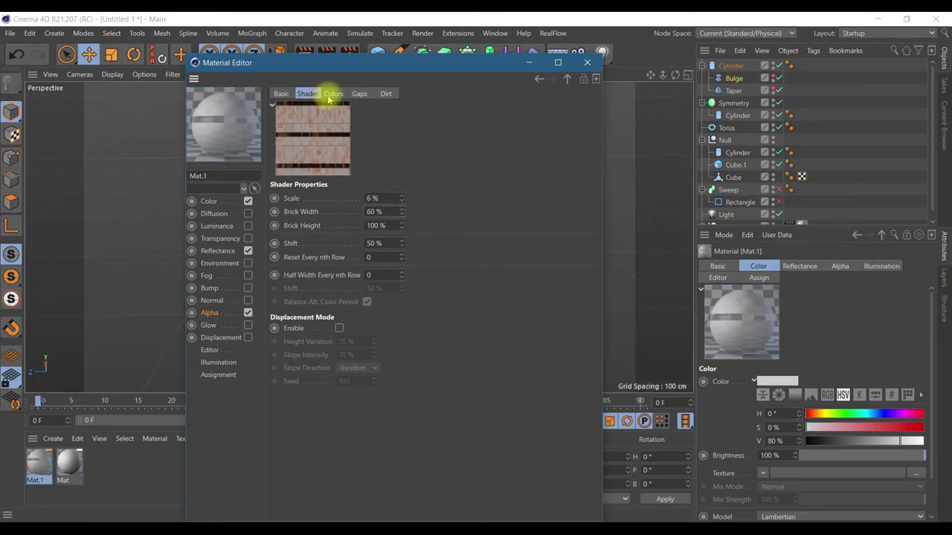
click(332, 95)
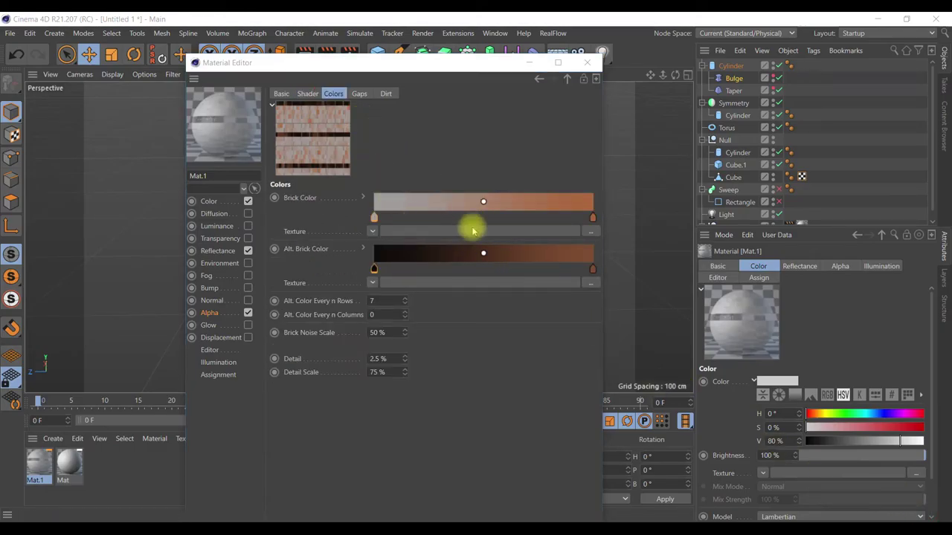
right_click(592, 221)
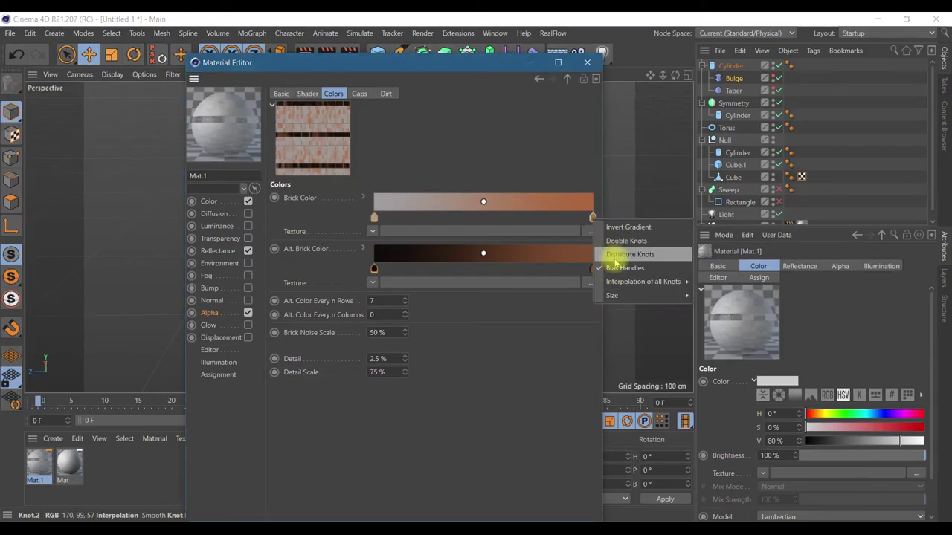
- Make the brick colour a single solid near-white
click(593, 217)
double_click(593, 217)
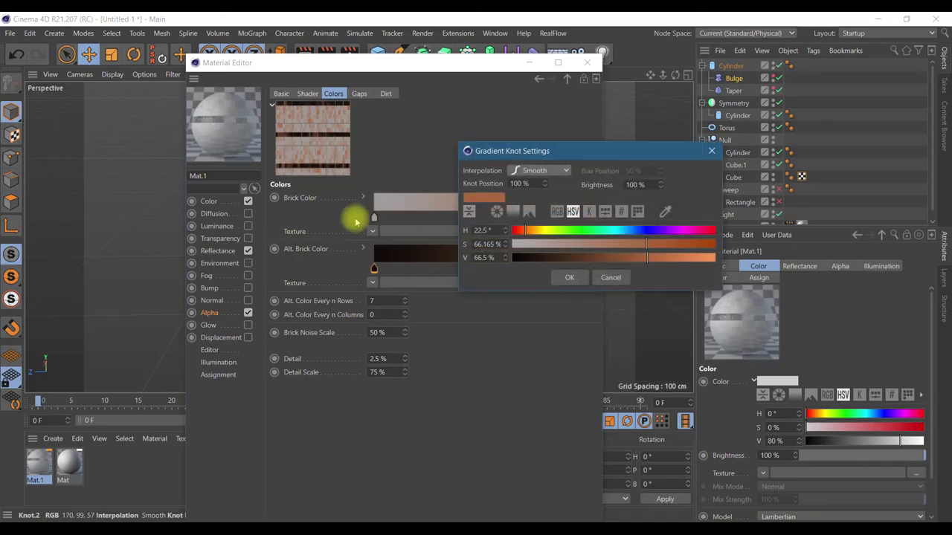
click(608, 277)
drag(592, 217, 293, 215)
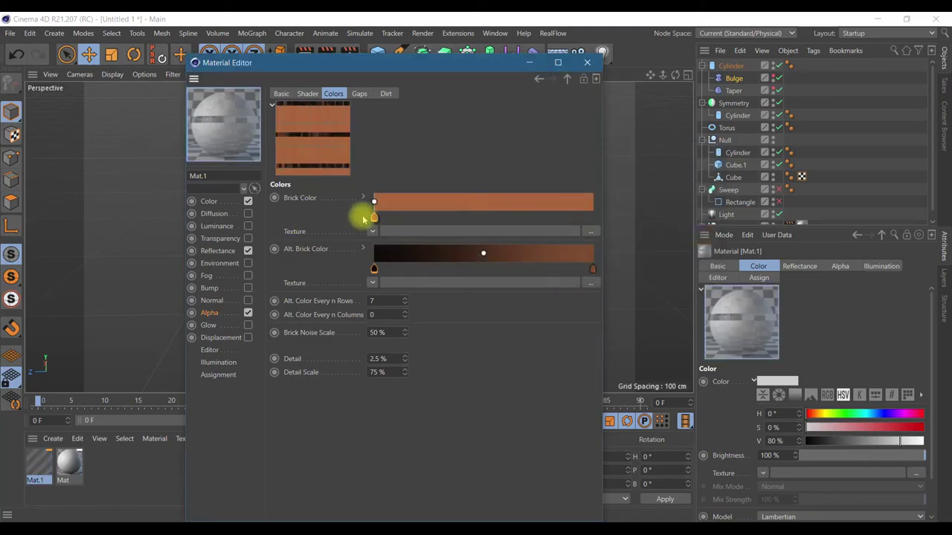
double_click(373, 218)
drag(344, 244, 302, 245)
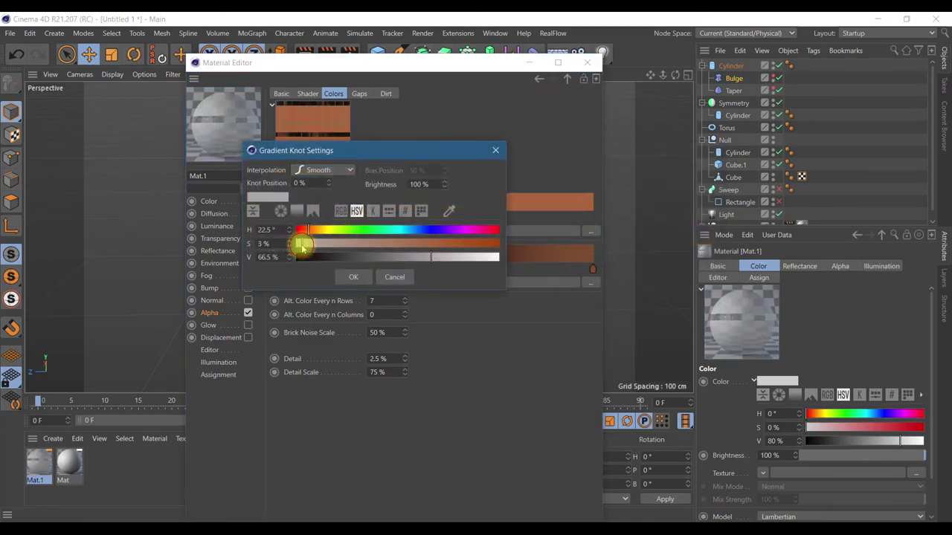
click(470, 257)
click(353, 277)
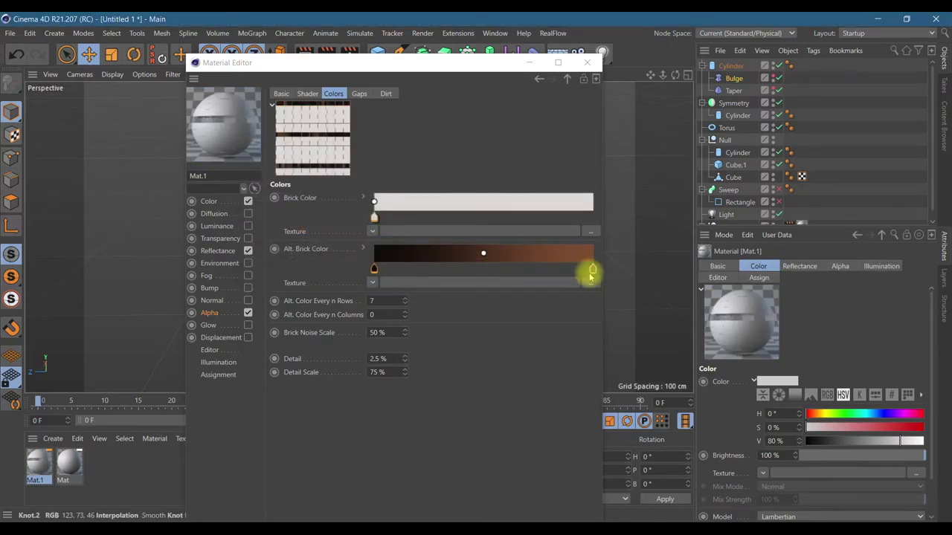
- Make the alternate brick colour a single solid light grey
drag(591, 269, 336, 299)
double_click(374, 269)
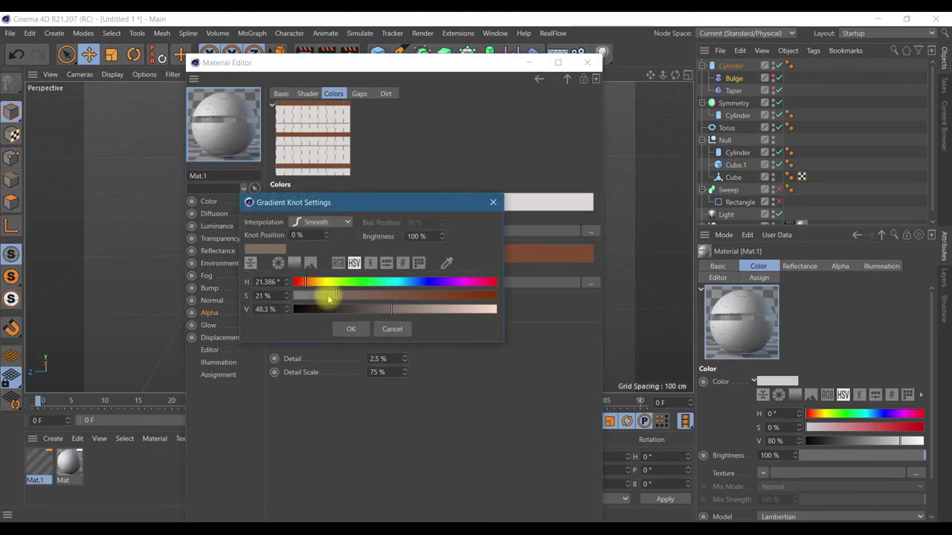
drag(327, 296, 303, 297)
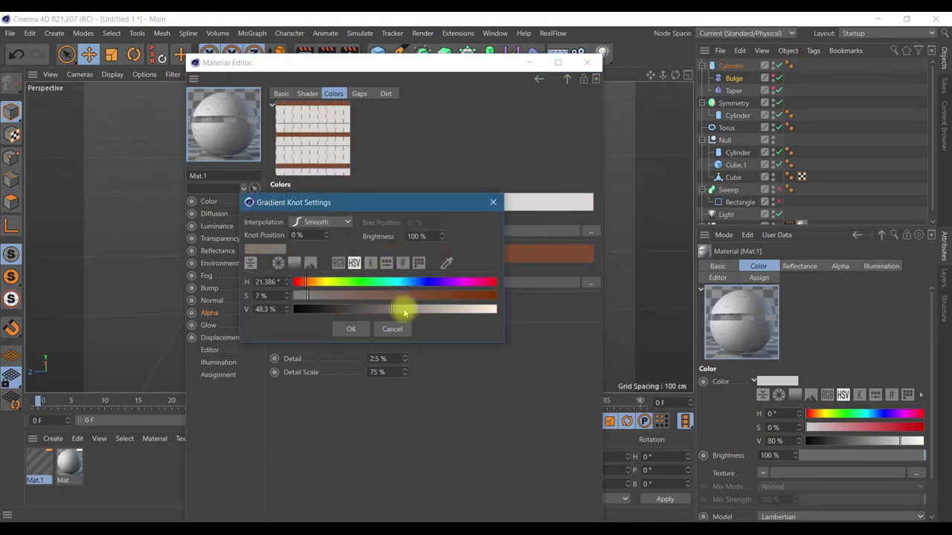
click(354, 328)
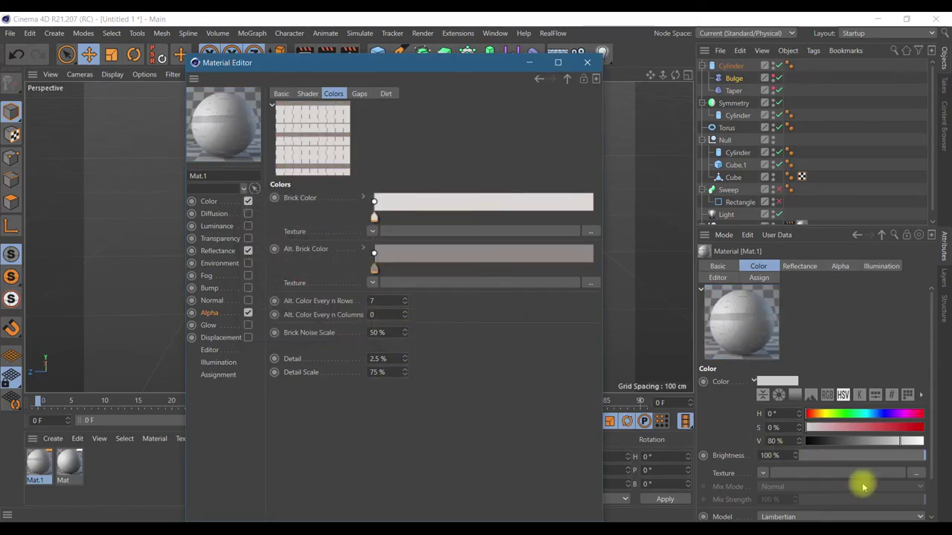
click(923, 509)
- Make the brick gap colour a single solid black
click(360, 95)
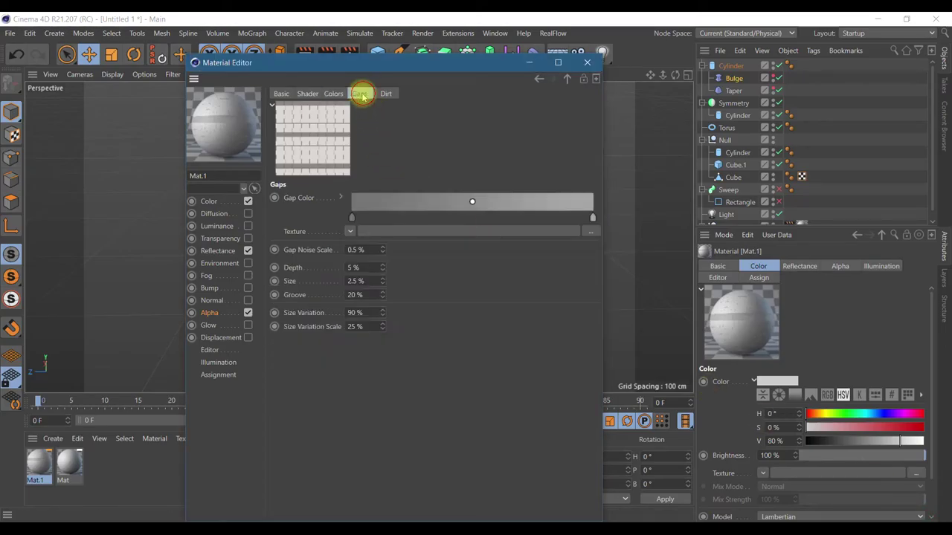
drag(593, 217, 351, 220)
double_click(350, 220)
click(275, 257)
click(325, 276)
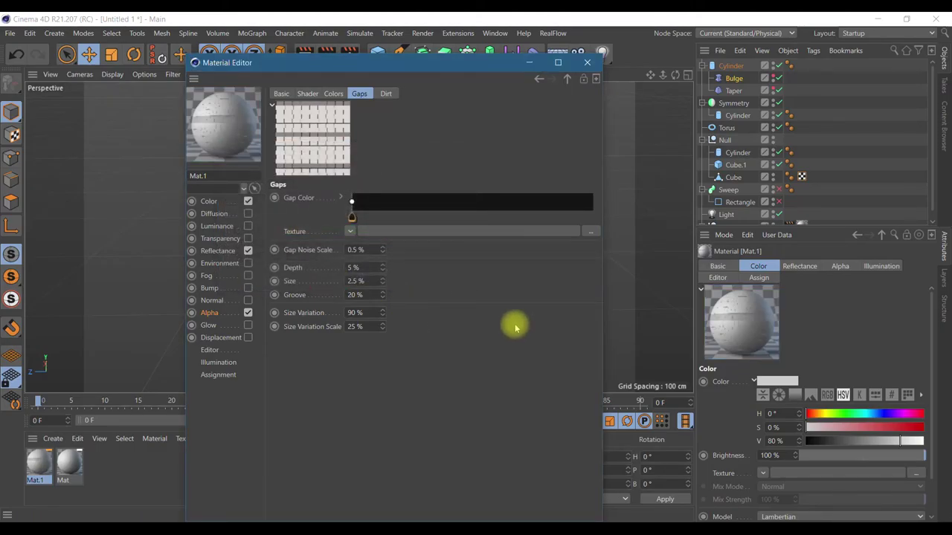
- Set gap Size to 20 %, adjust size variation, and apply Mat.1 to the basket Cylinder
click(905, 508)
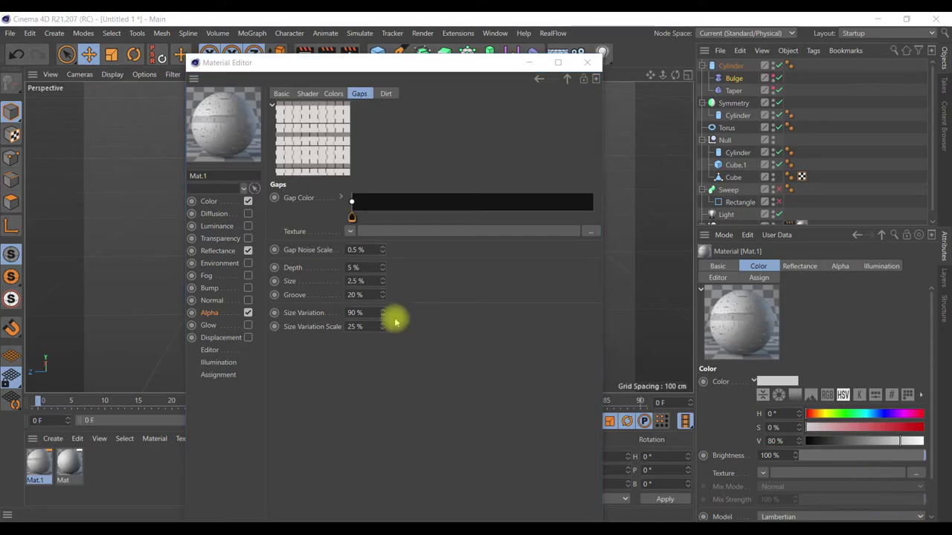
click(365, 312)
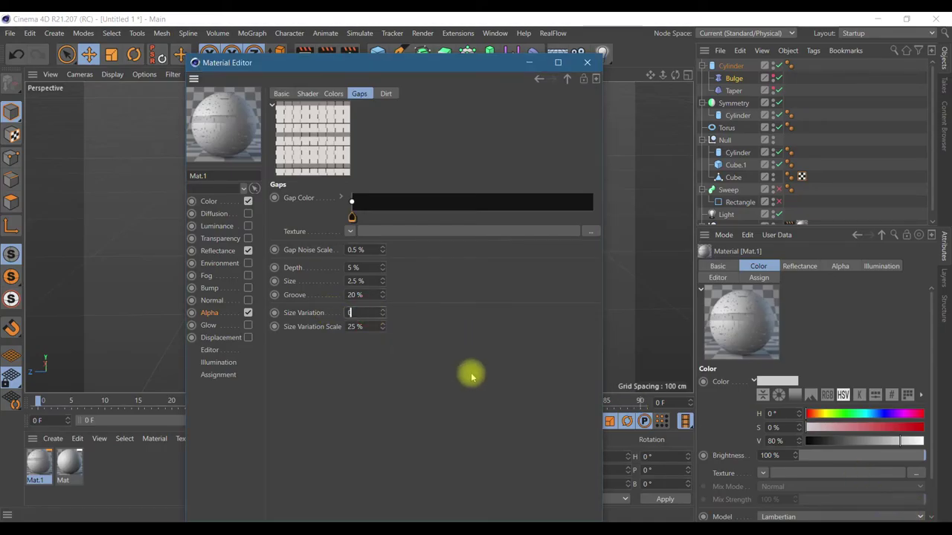
click(356, 326)
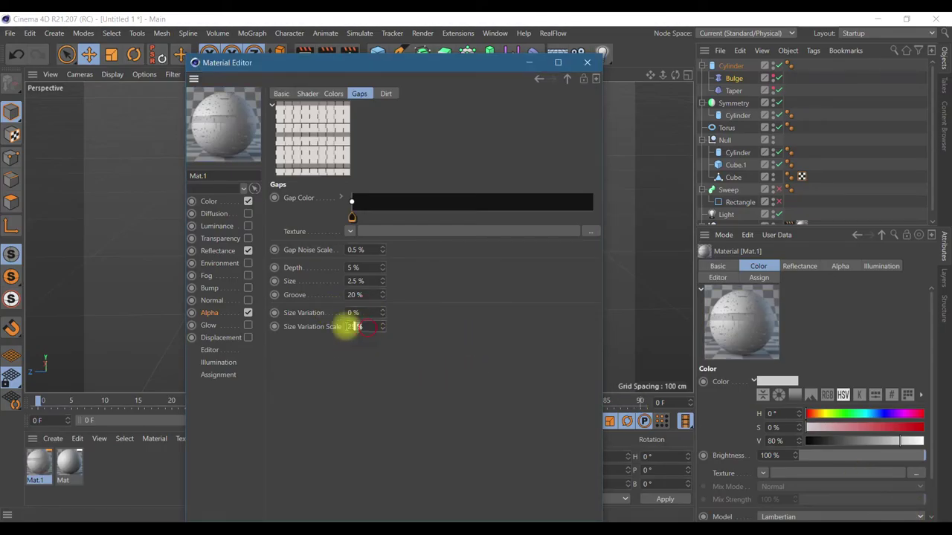
text(20)
key(Return)
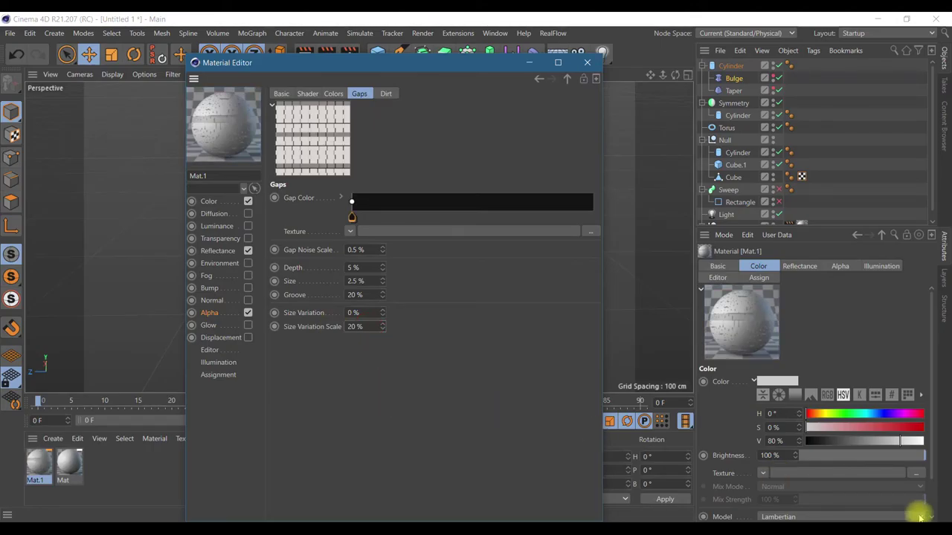
click(361, 282)
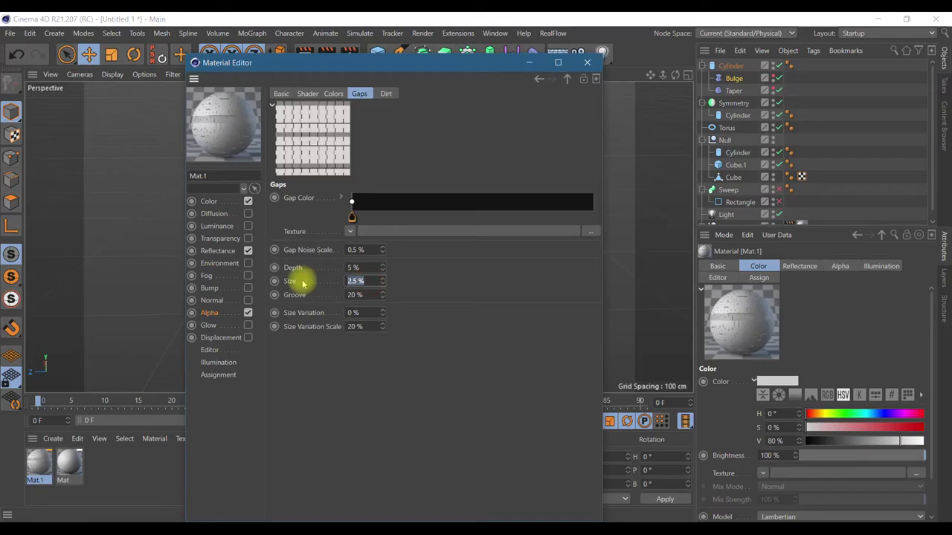
text(20)
click(348, 313)
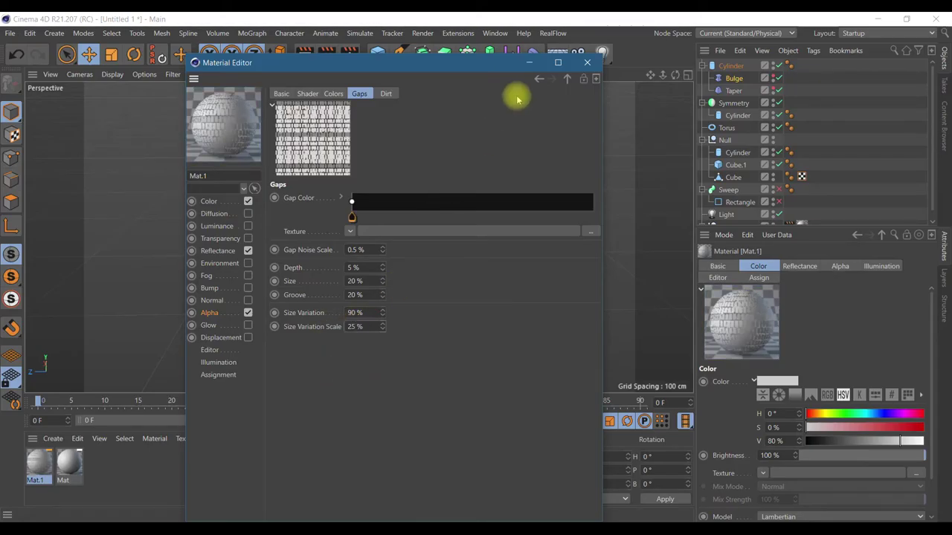
click(587, 62)
drag(46, 464, 721, 69)
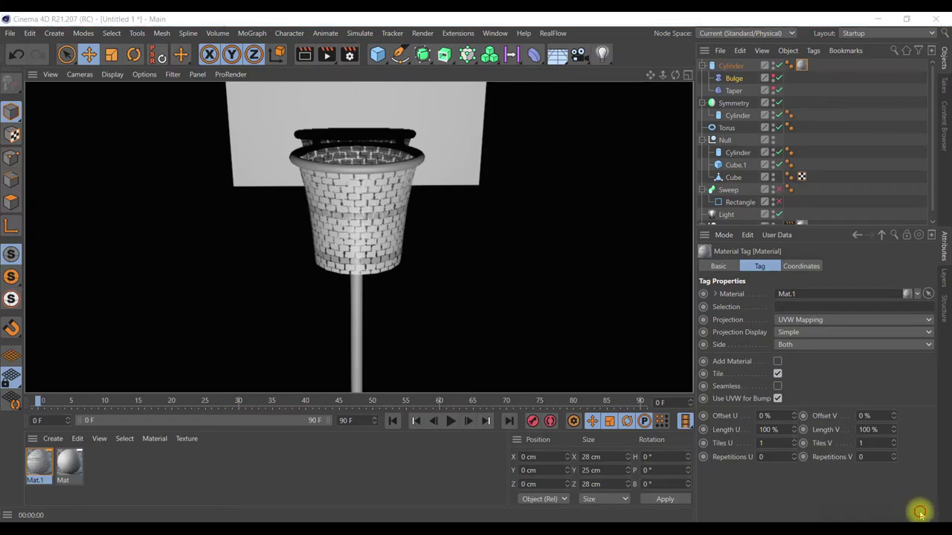
- Invert Mat.1's alpha and render the view to check the basket
double_click(39, 462)
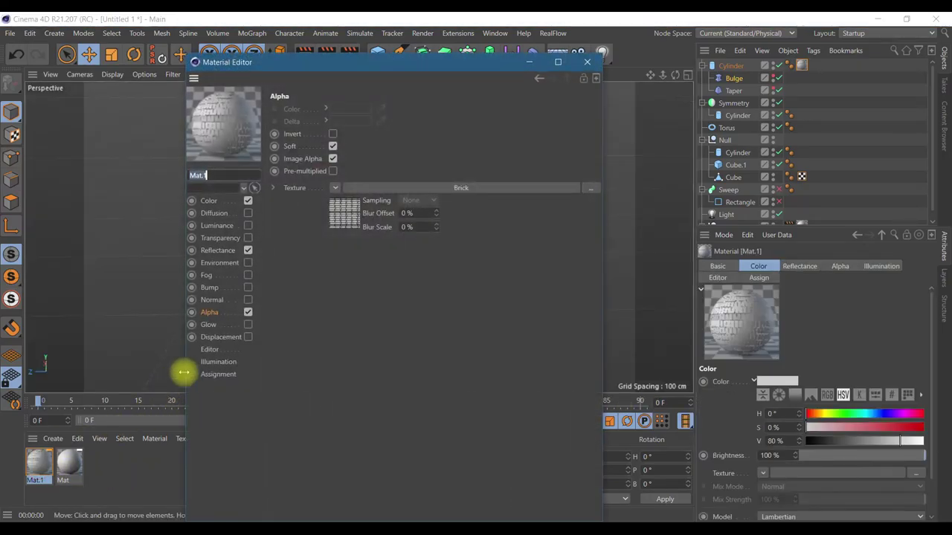
click(332, 135)
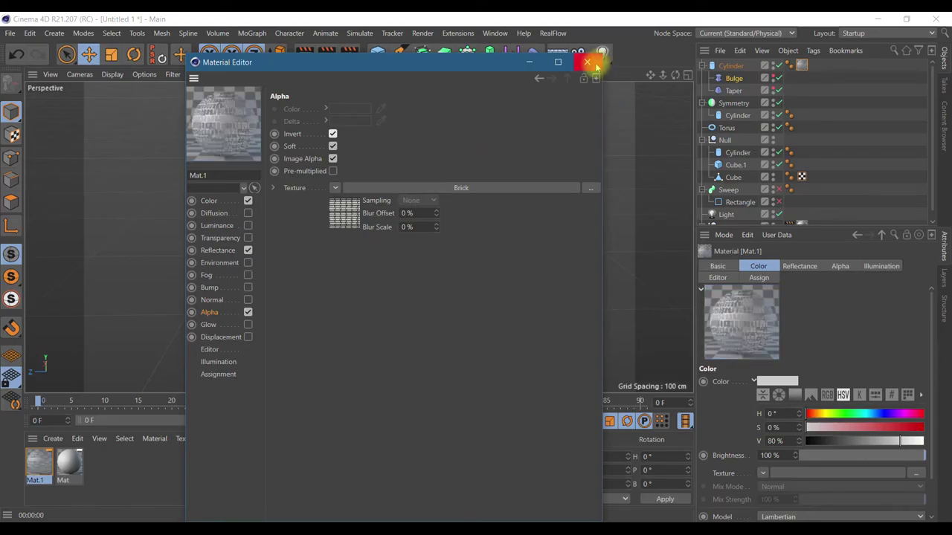
click(594, 64)
click(305, 54)
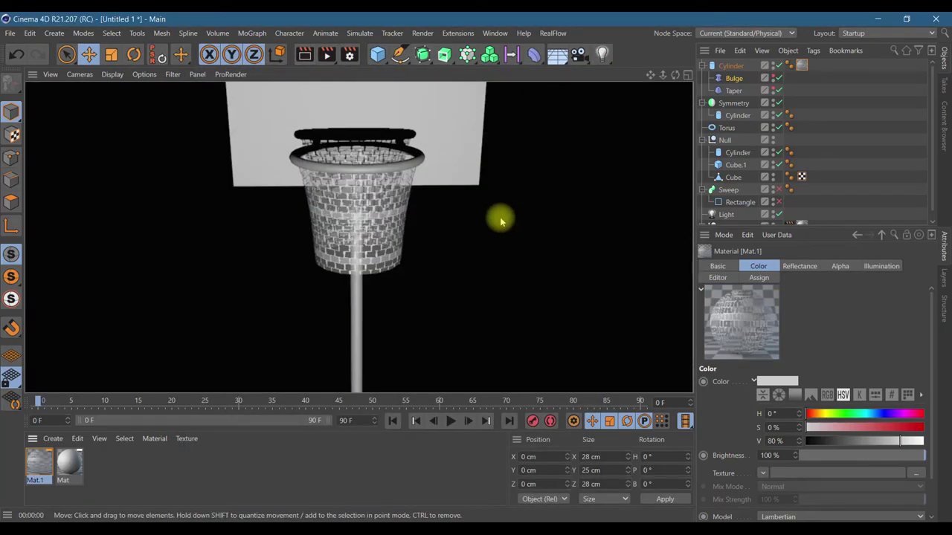
- Set the Brick shader's gap Size Variation Scale to 0 %
double_click(40, 466)
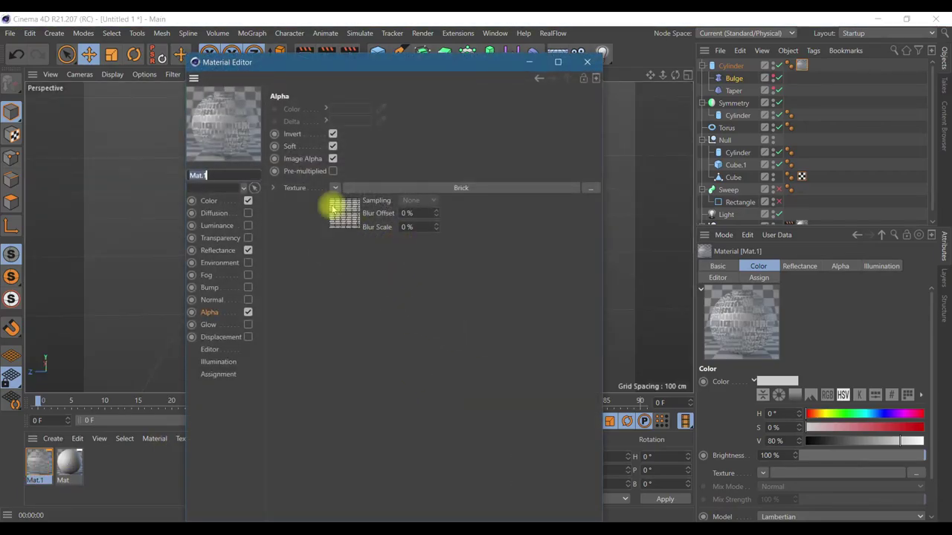
click(210, 313)
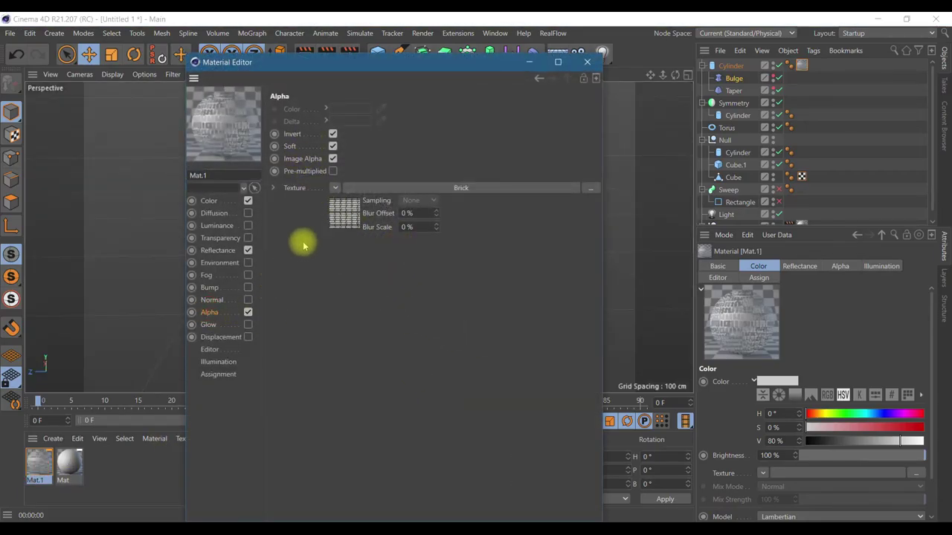
click(346, 221)
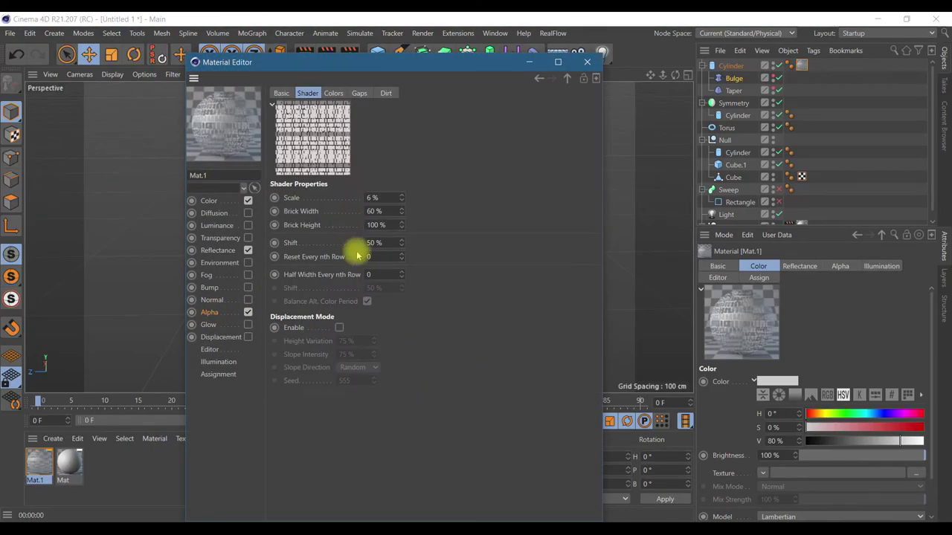
click(359, 92)
drag(367, 326, 335, 325)
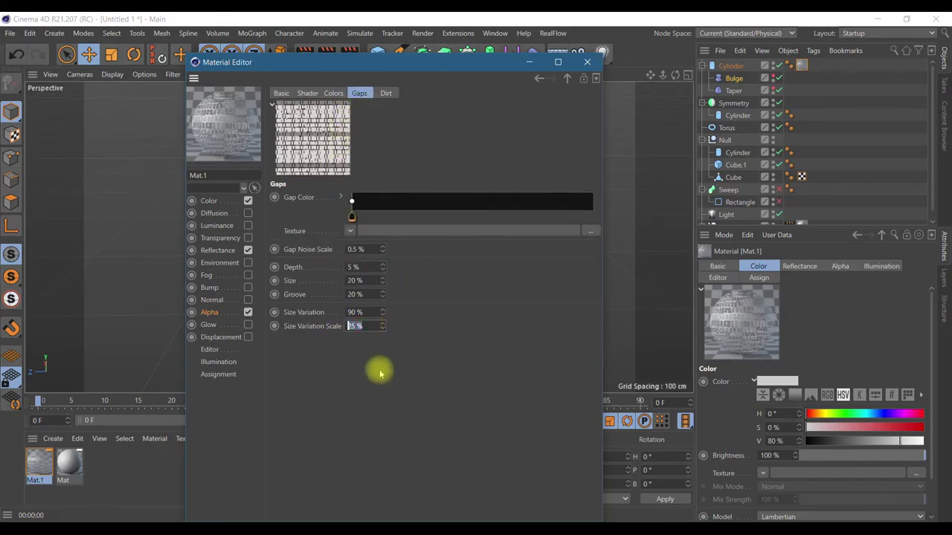
key(Return)
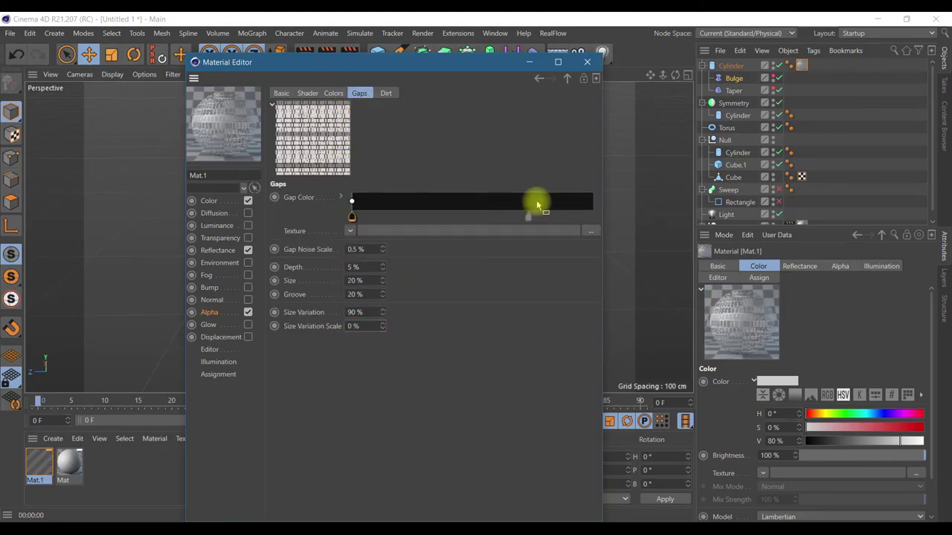
click(591, 64)
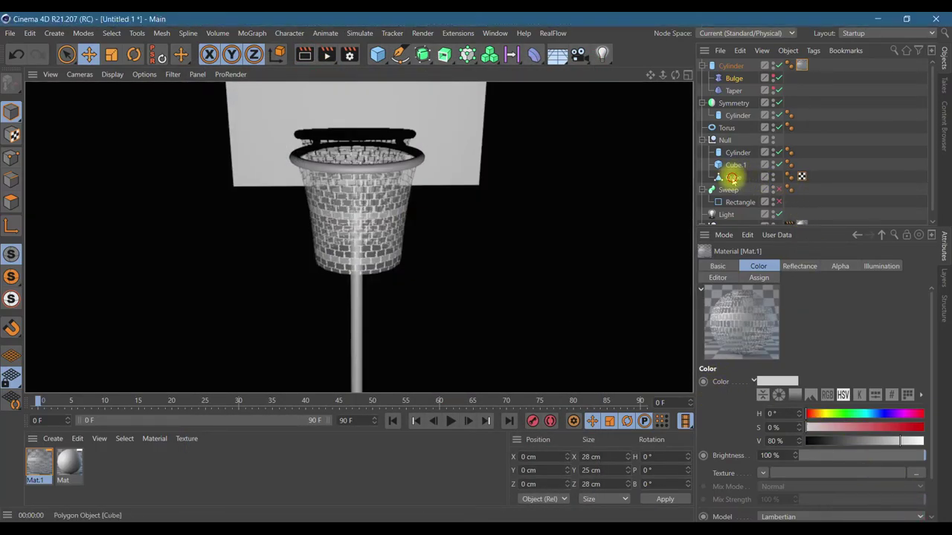
- Select the hoop's cylinder, symmetry, torus and backboard objects and group them under one Null
click(732, 177)
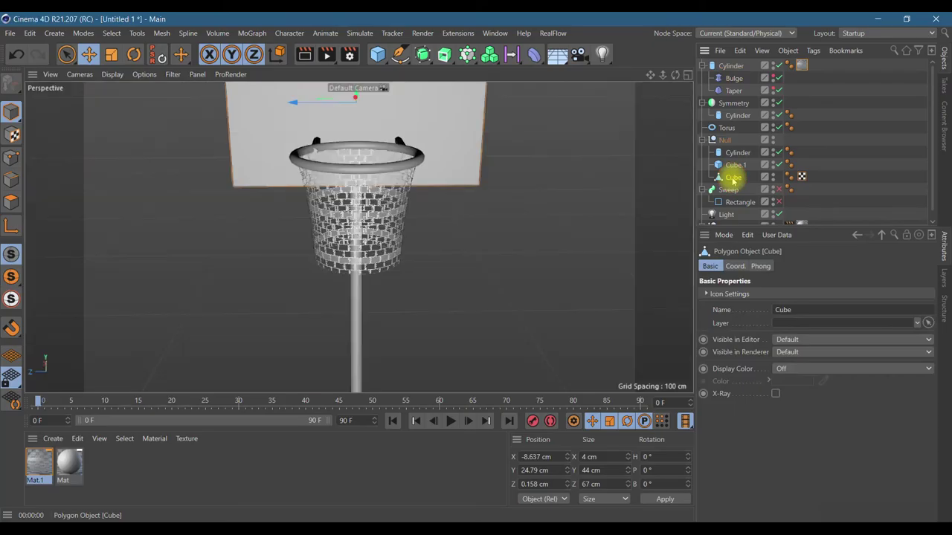
click(702, 140)
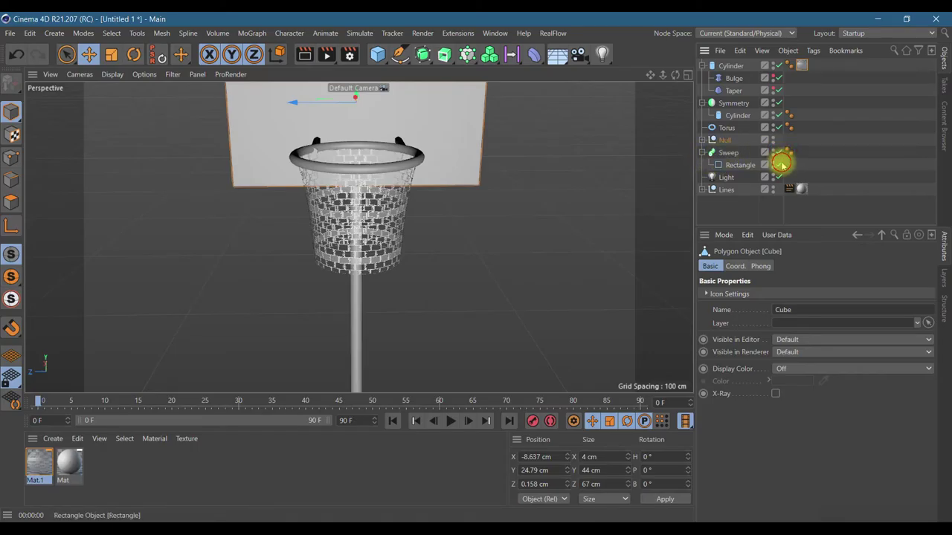
scroll(555, 223, down, 8)
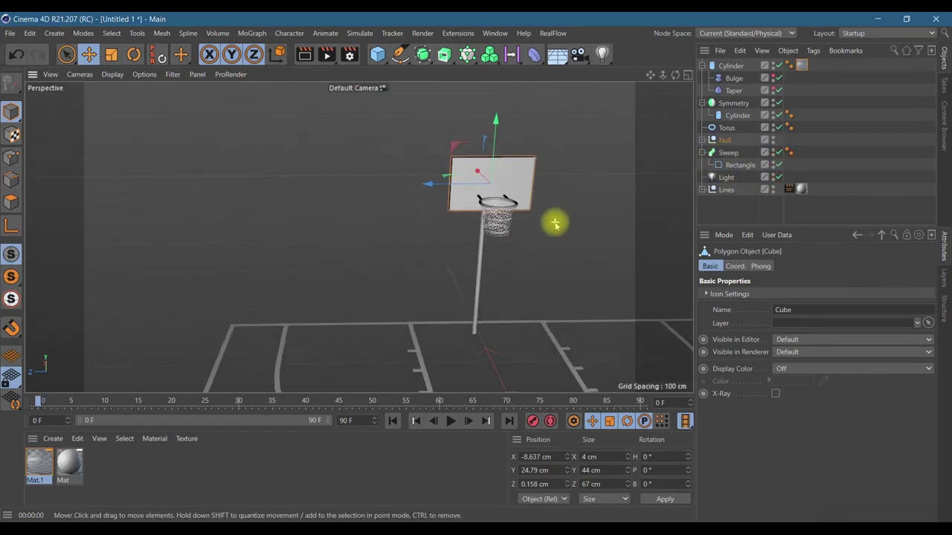
scroll(555, 224, down, 3)
drag(650, 75, 707, 70)
click(731, 66)
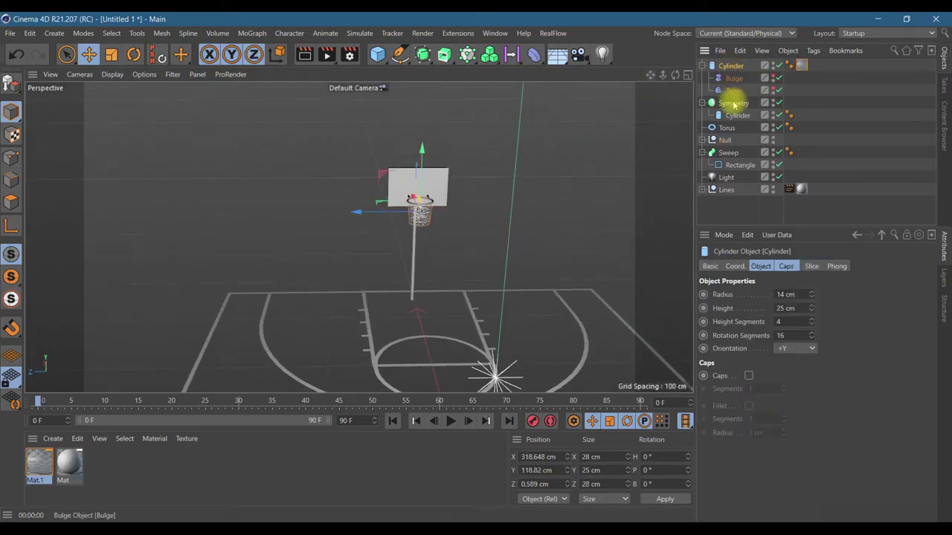
click(704, 141)
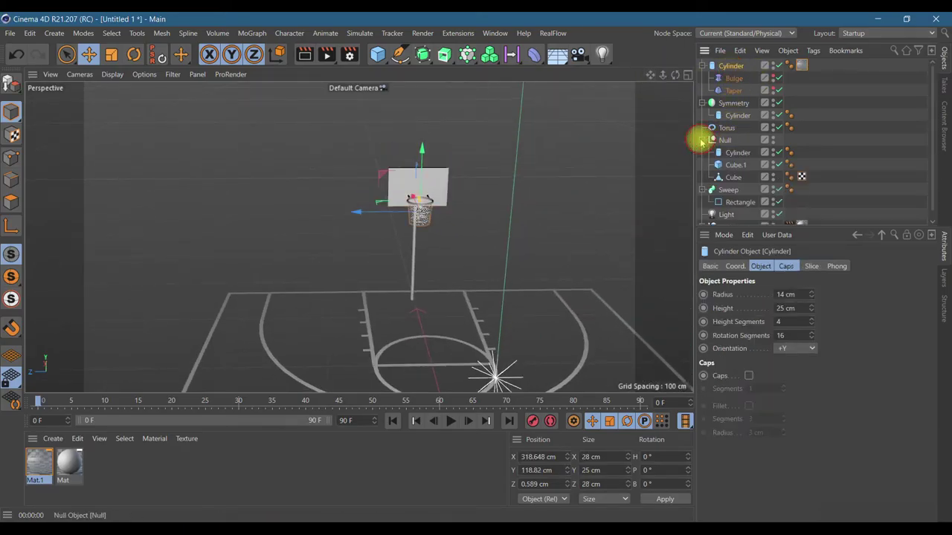
click(732, 178)
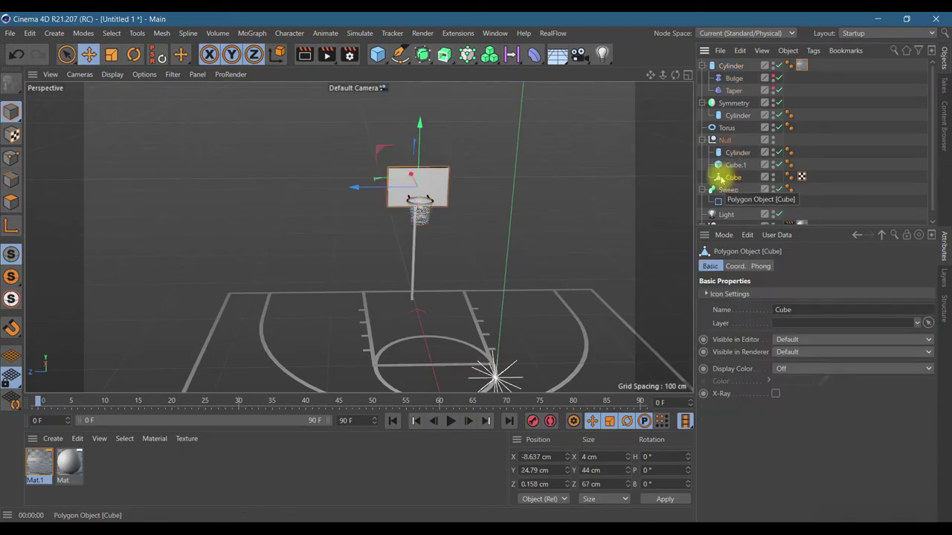
click(703, 140)
click(725, 141)
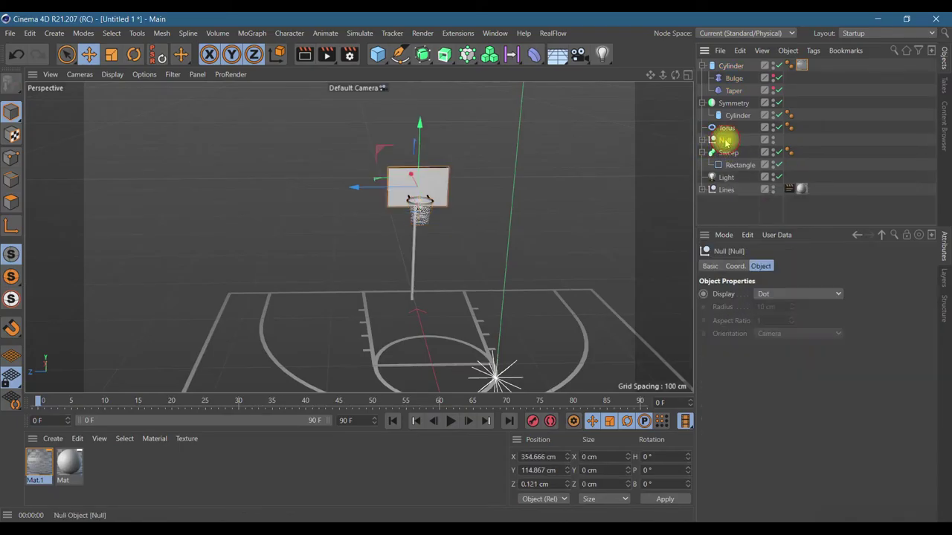
shift+click(729, 65)
right_click(729, 66)
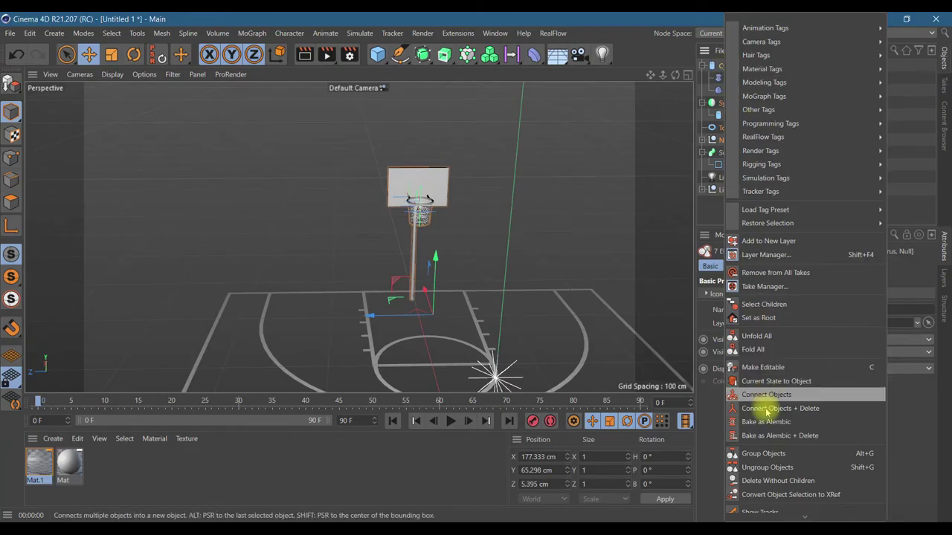
click(763, 453)
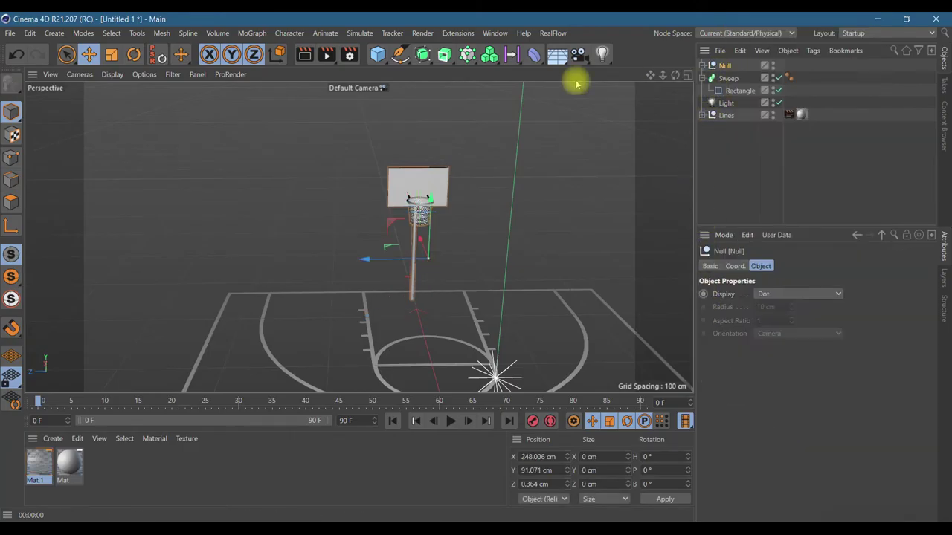
- Add an Instance of the hoop group and rotate it 180° in heading
click(421, 54)
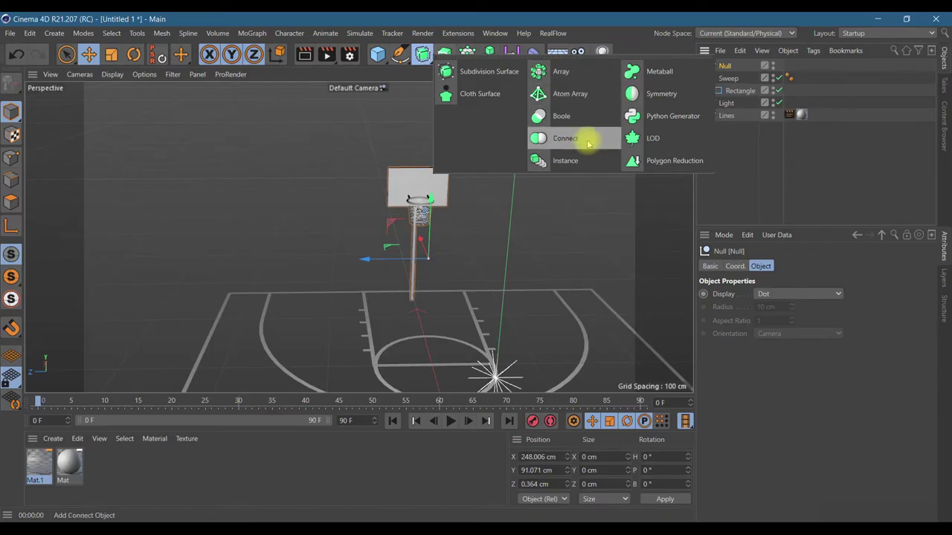
click(573, 159)
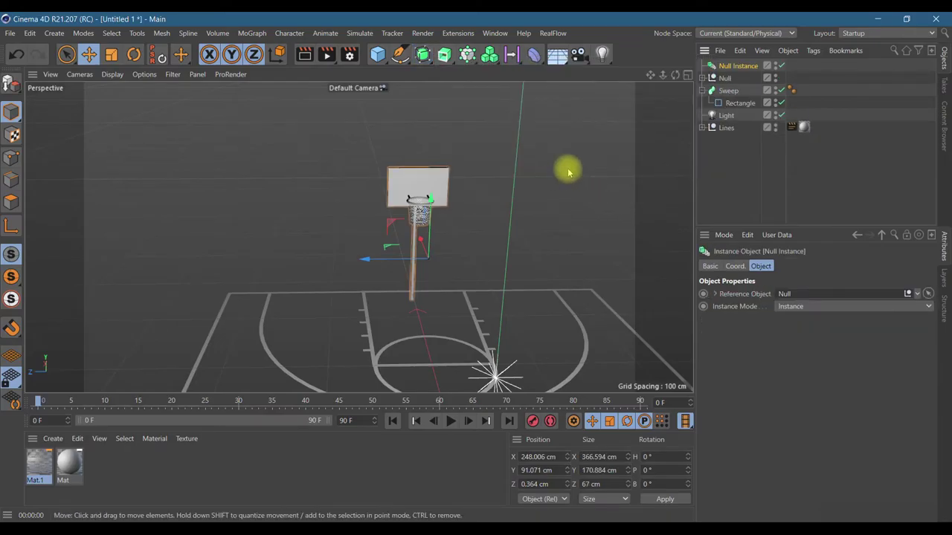
drag(675, 75, 566, 82)
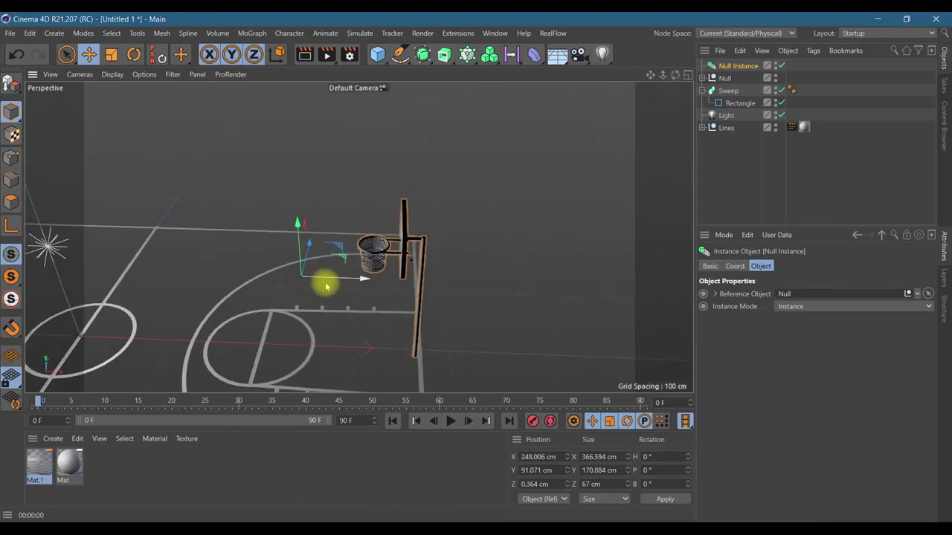
drag(328, 281, 232, 276)
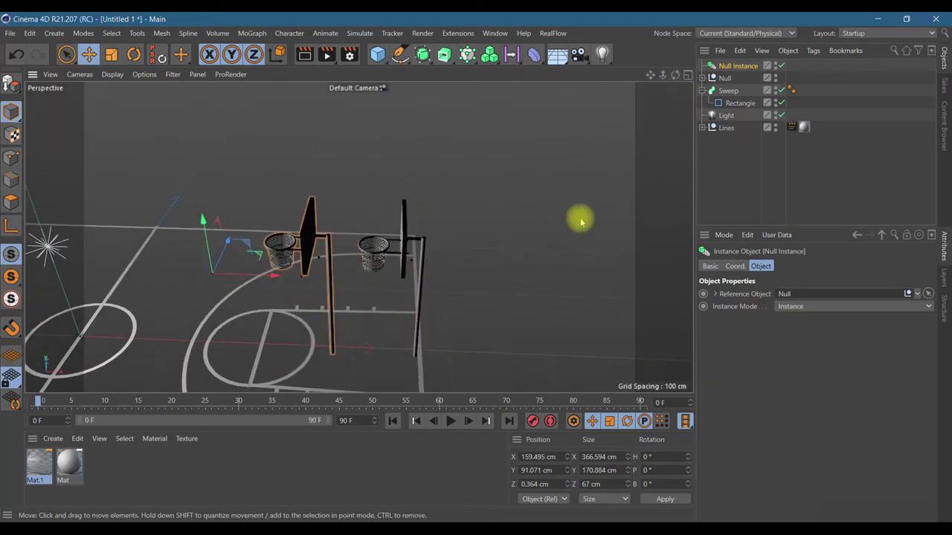
click(735, 266)
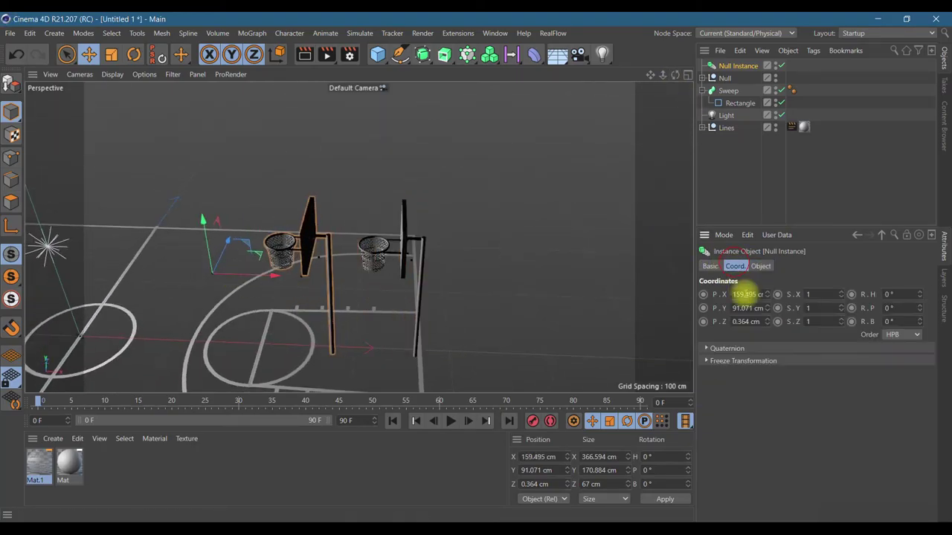
click(899, 295)
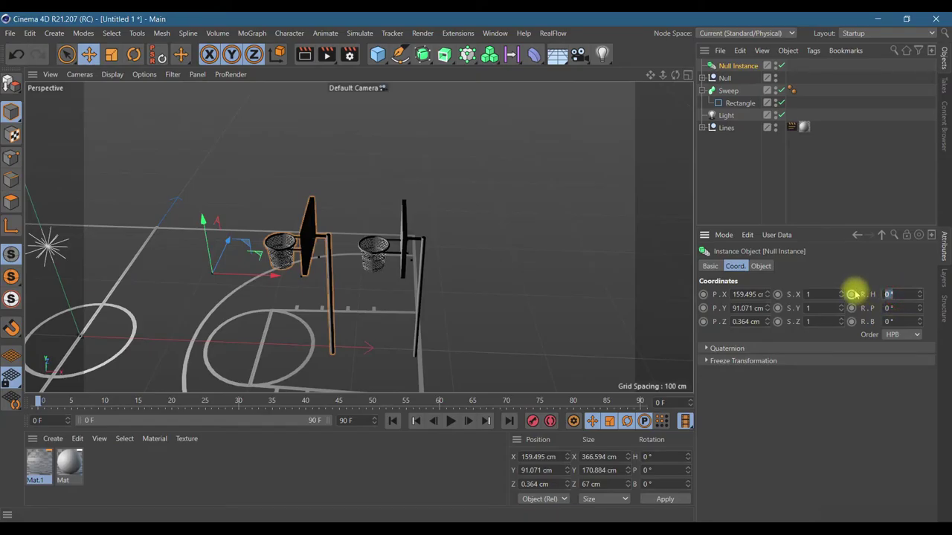
text(180)
key(Return)
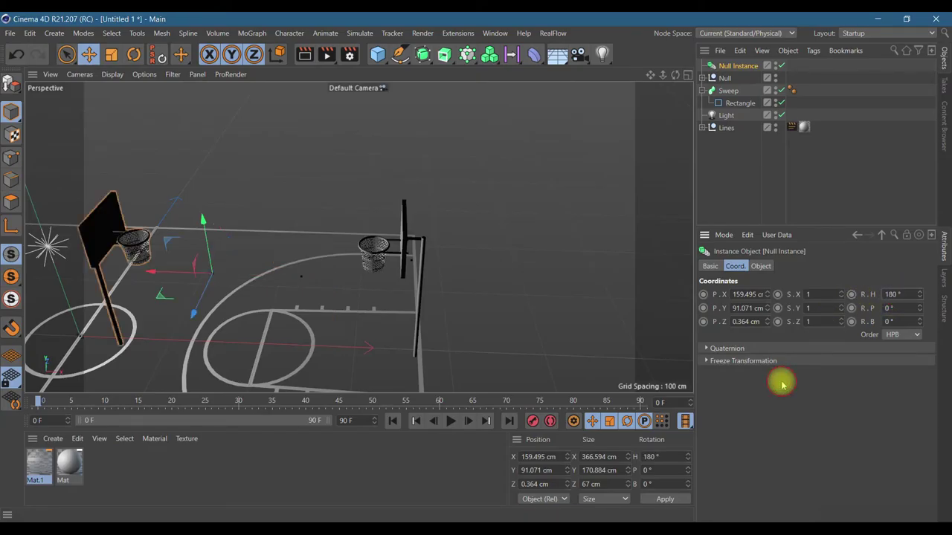
- Move the hoop instance along X to the court's left end using the Top view
alt+drag(484, 261, 402, 201)
scroll(402, 201, down, 3)
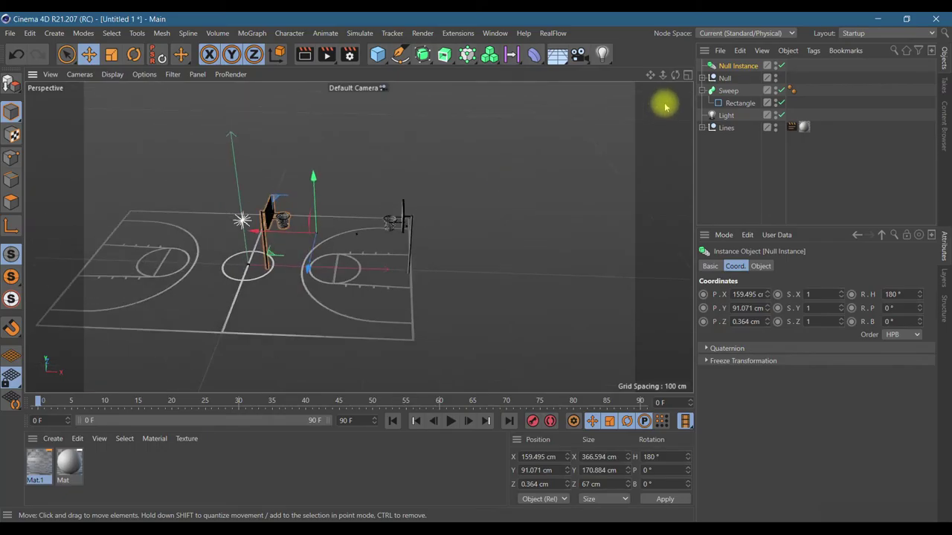
click(687, 76)
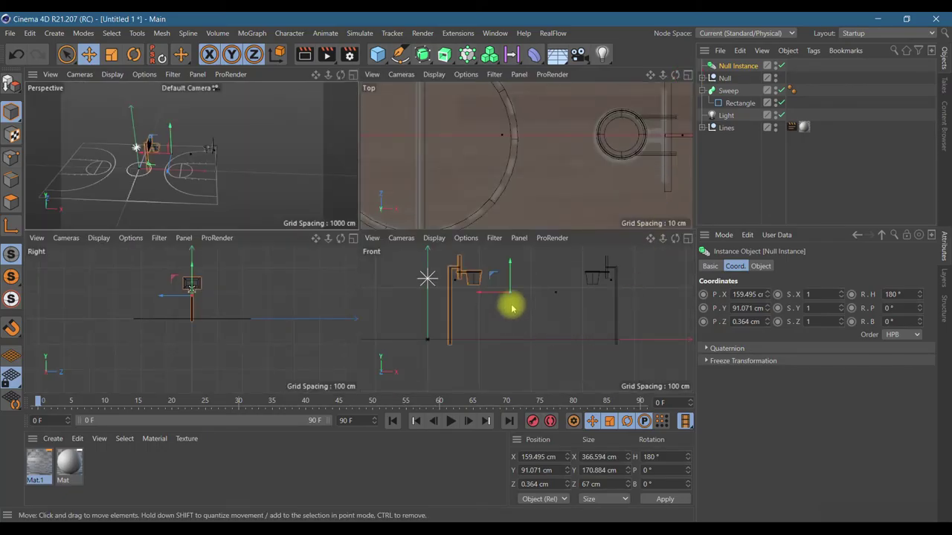
click(688, 75)
scroll(435, 206, down, 2)
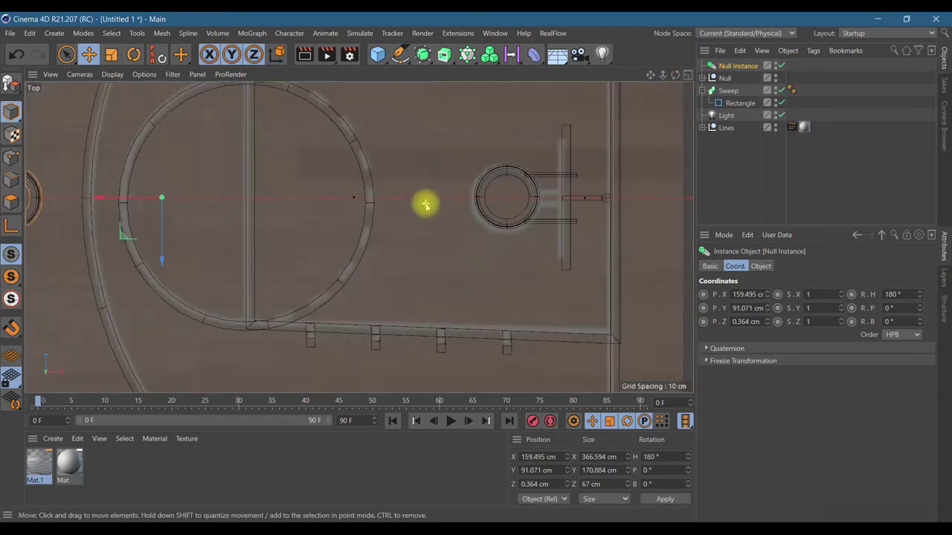
scroll(425, 204, down, 4)
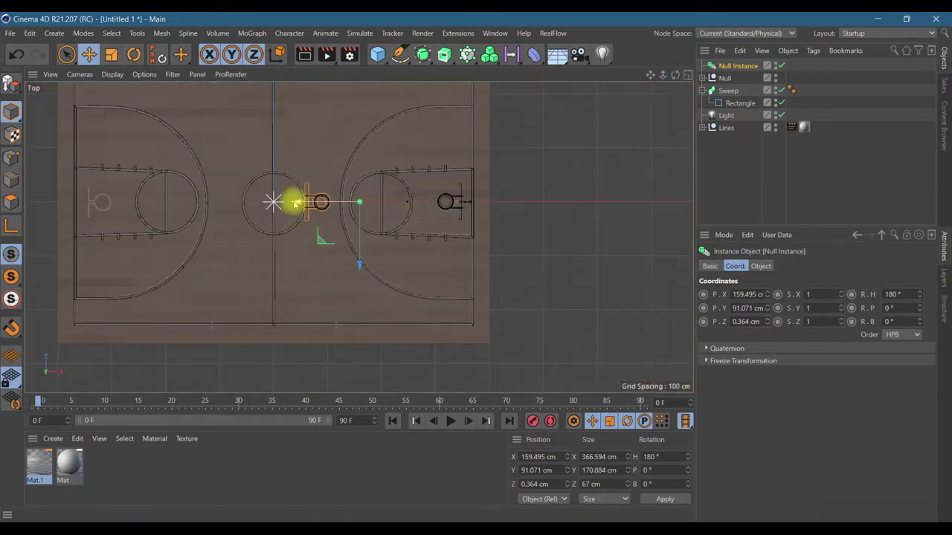
drag(297, 207, 82, 211)
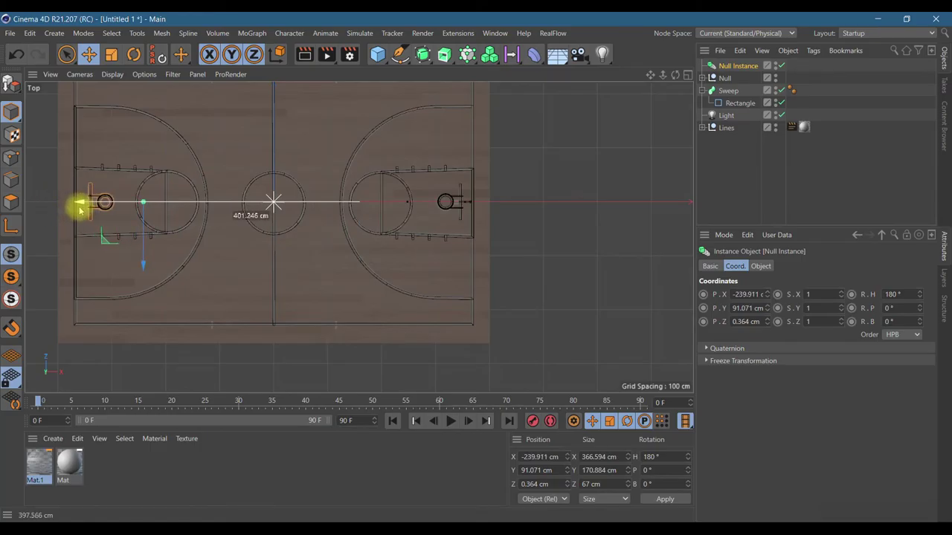
click(687, 75)
click(353, 75)
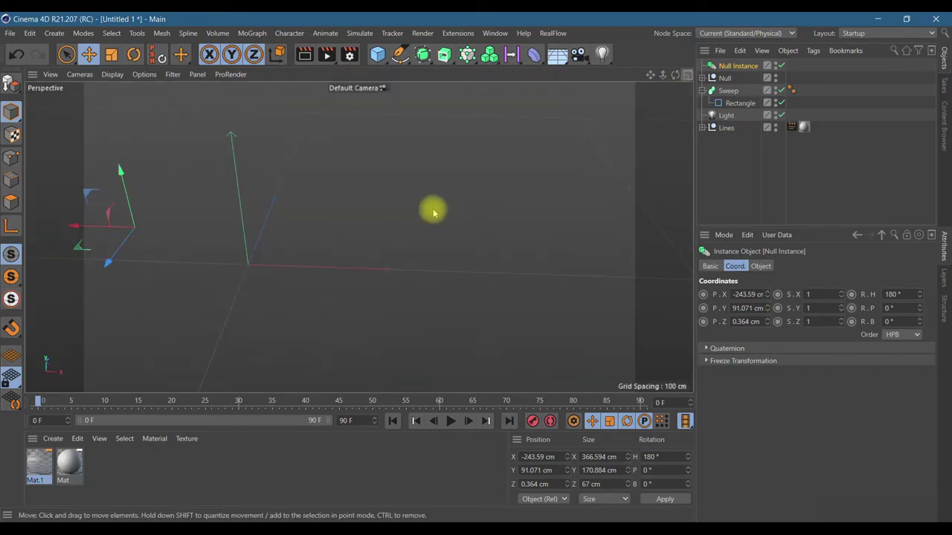
scroll(484, 270, up, 3)
drag(650, 76, 461, 215)
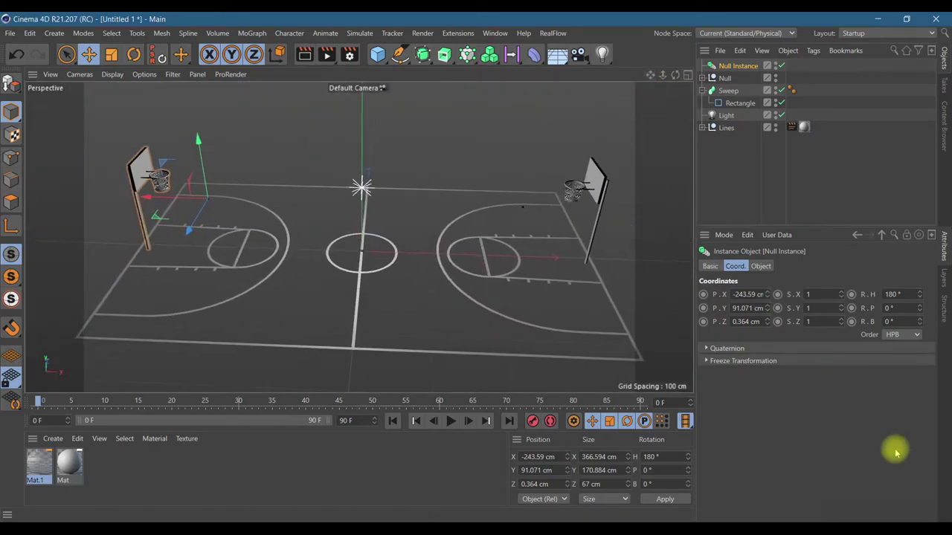
- Add a Cube and stretch it in X and Z to cover the whole court
click(377, 54)
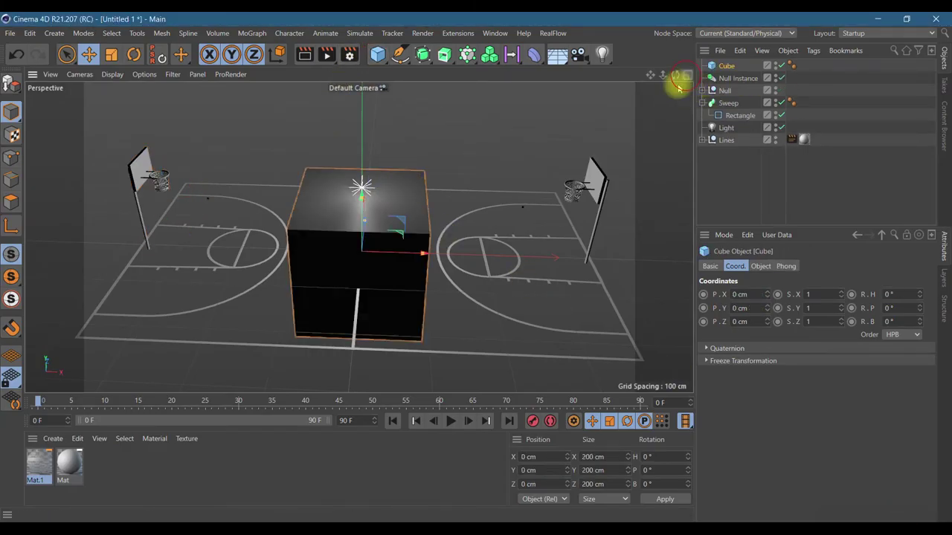
click(687, 76)
drag(511, 139, 587, 141)
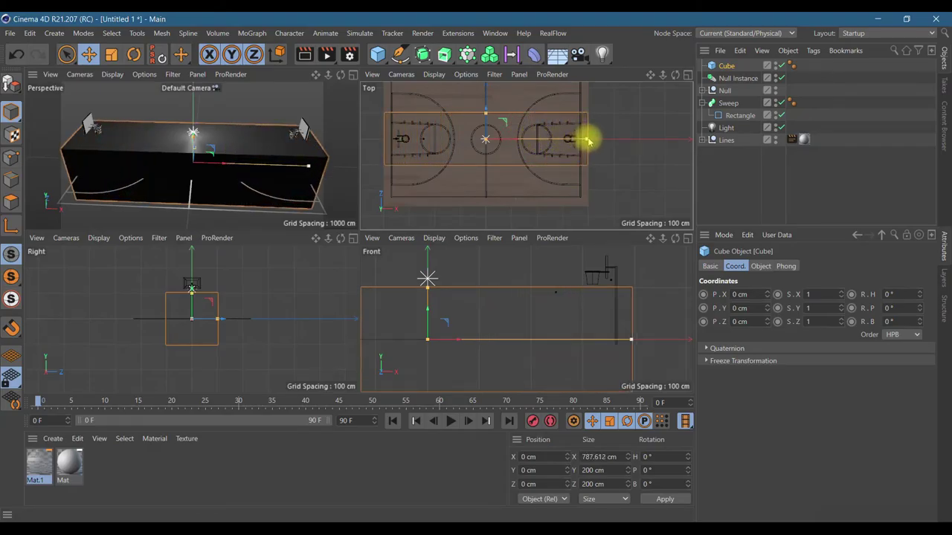
click(685, 75)
scroll(372, 195, down, 3)
scroll(371, 195, down, 2)
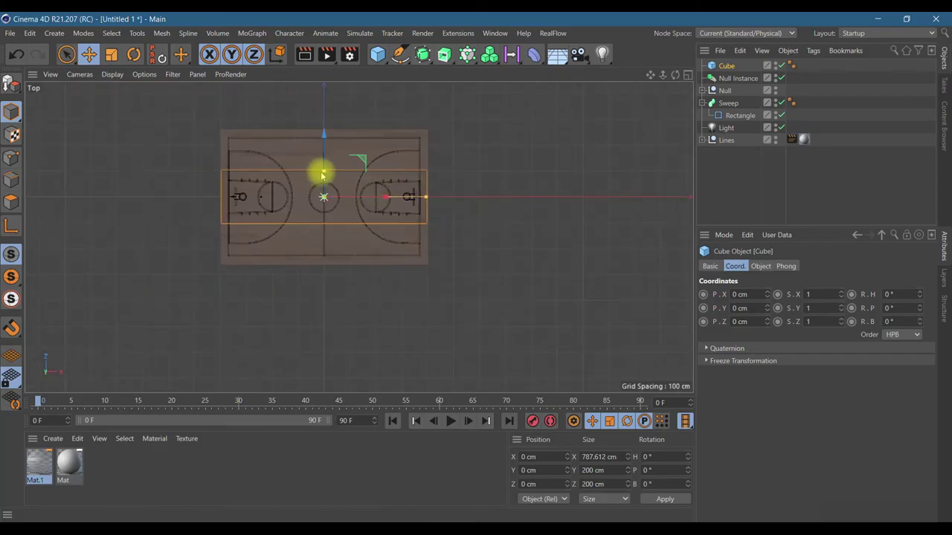
drag(324, 173, 324, 134)
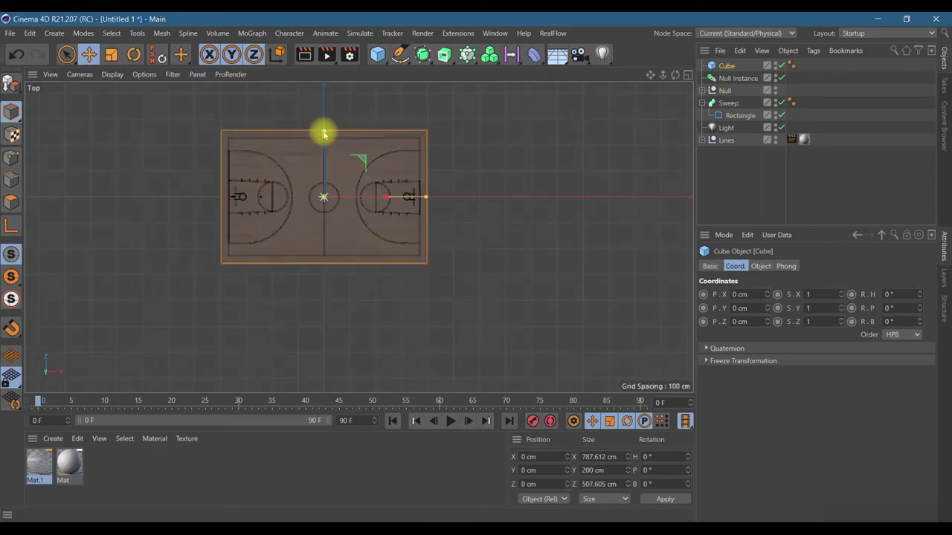
- Set the cube's Size Y to 10 cm and lower it just beneath the court
click(691, 74)
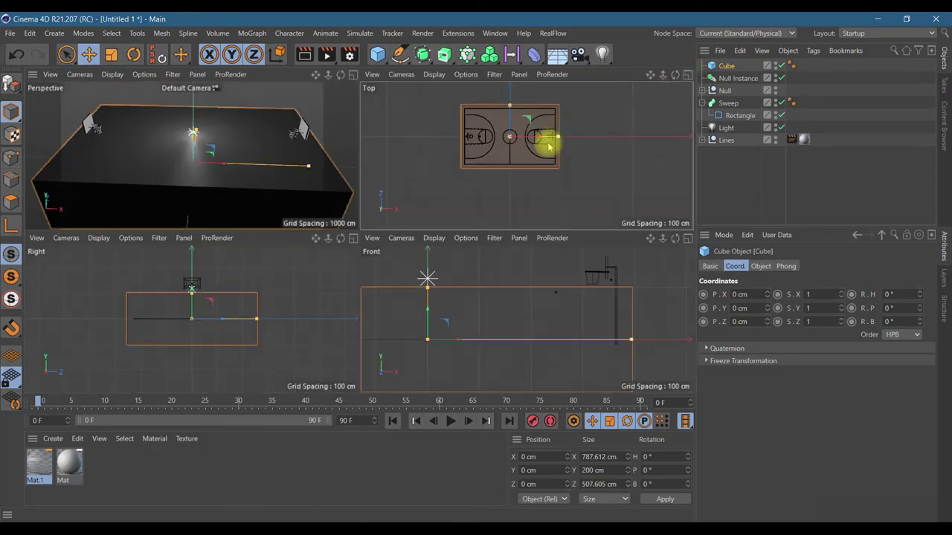
click(760, 266)
double_click(753, 308)
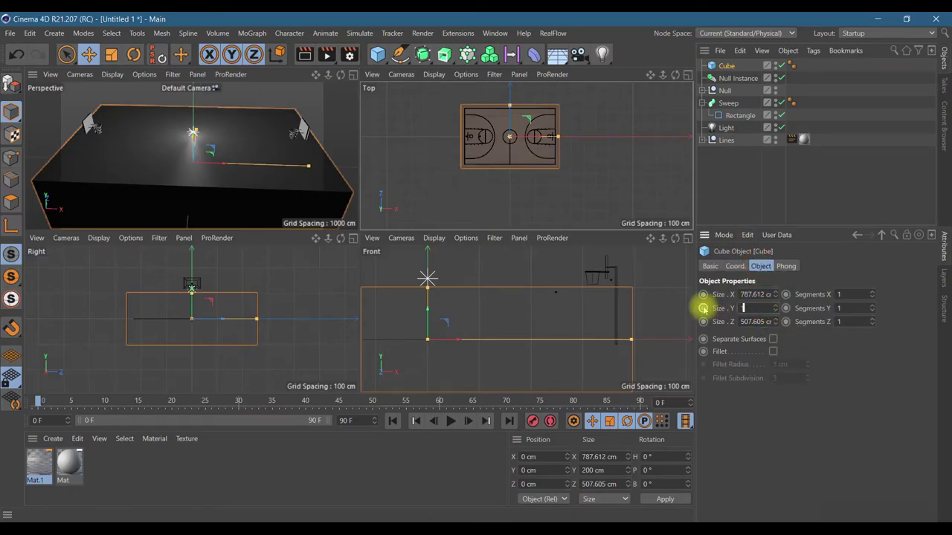
key(Return)
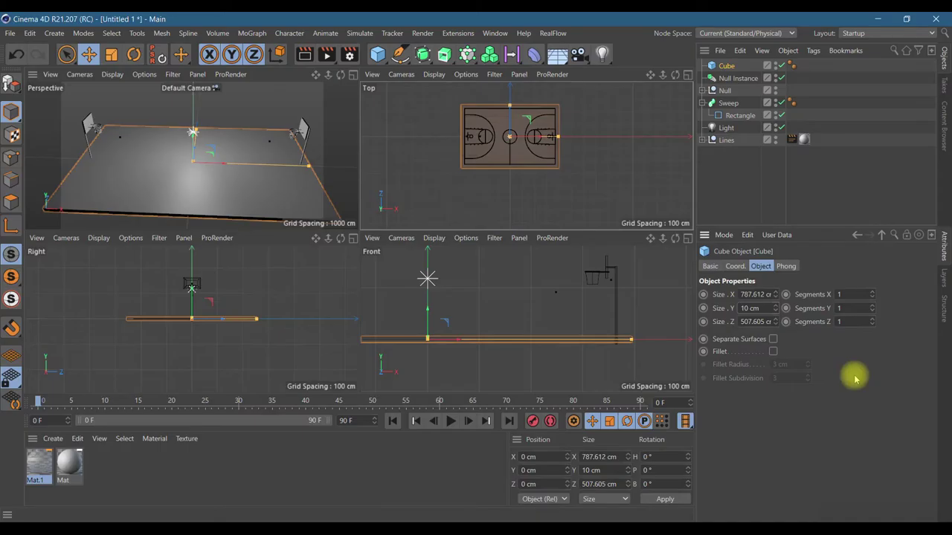
click(353, 75)
mouse_move(362, 195)
mouse_down()
mouse_move(364, 210)
mouse_move(362, 201)
mouse_up()
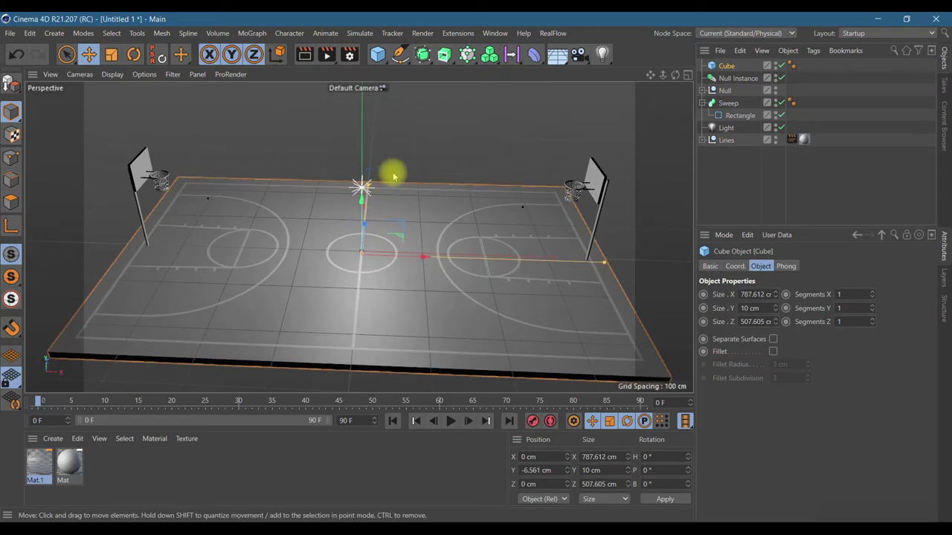
drag(378, 54, 629, 92)
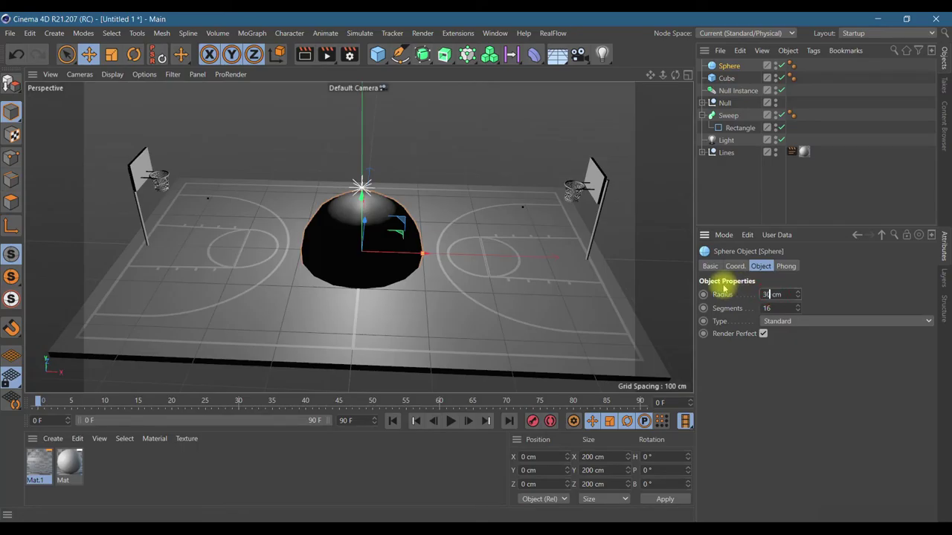
- Give the centre-court Sphere an 18 cm radius
key(Return)
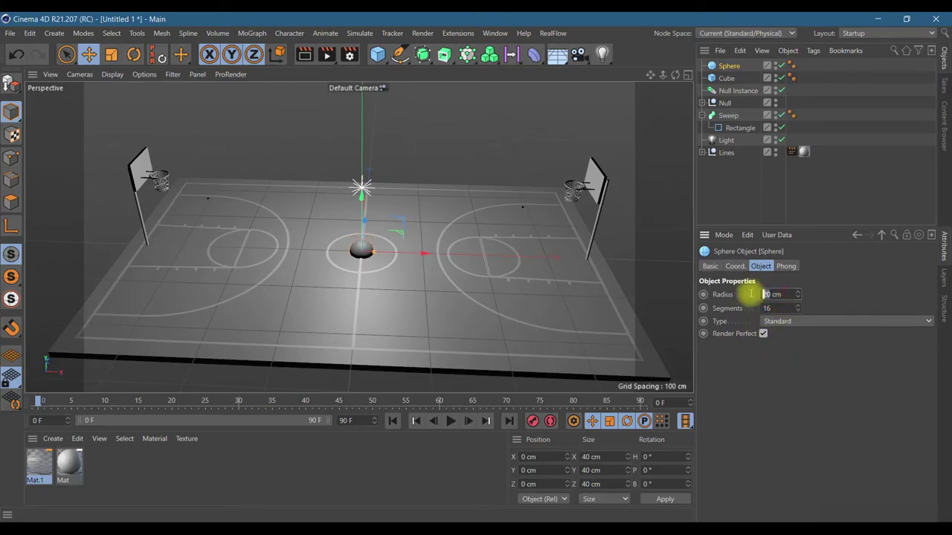
key(Return)
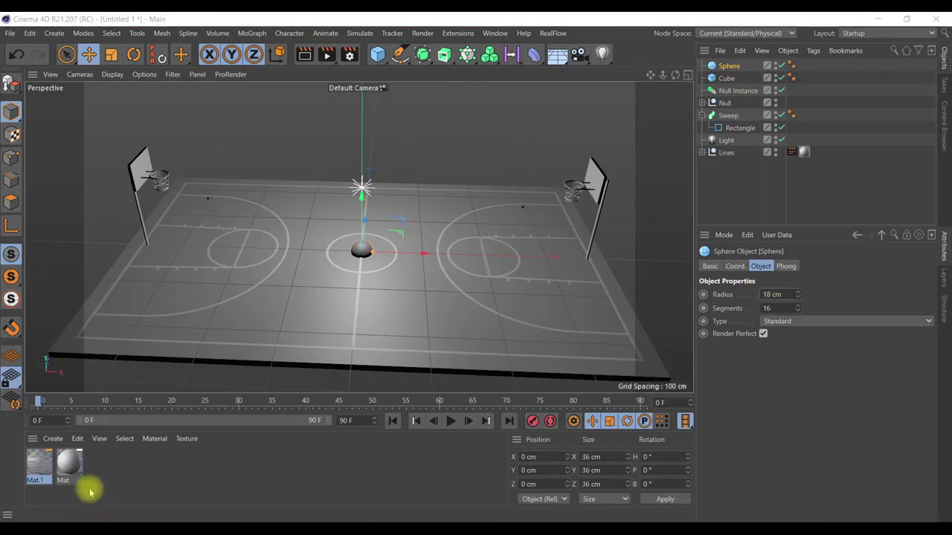
click(53, 438)
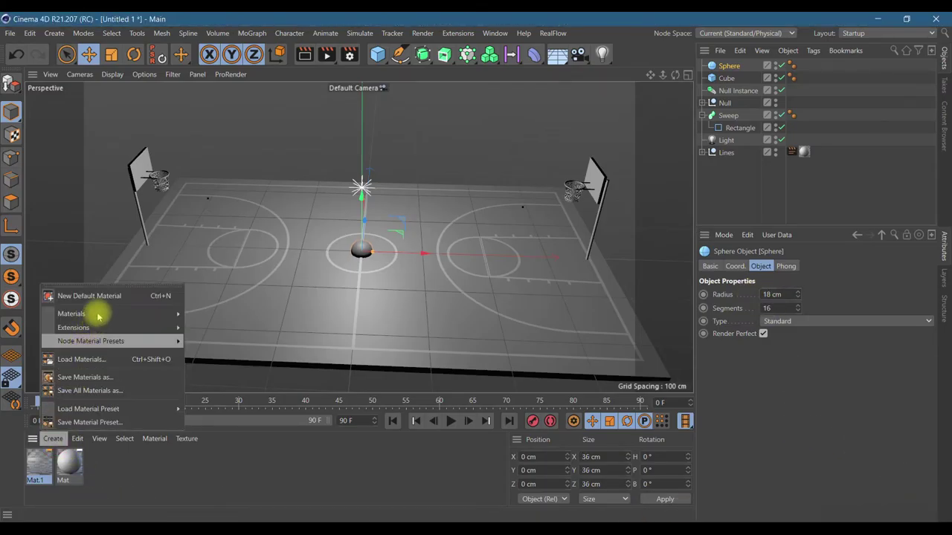
- Create material Mat.2 with product-525441-1.jpg as its Color texture
mouse_move(111, 314)
click(247, 320)
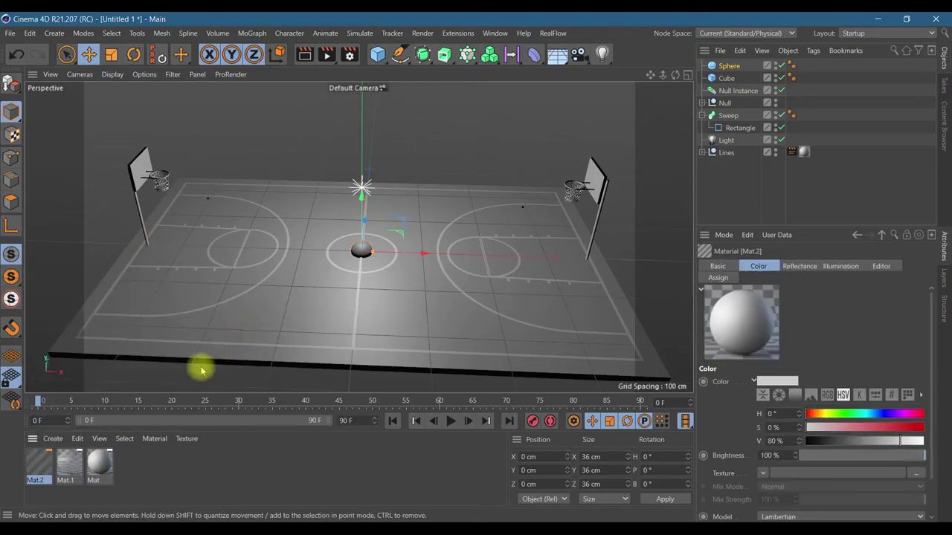
double_click(37, 462)
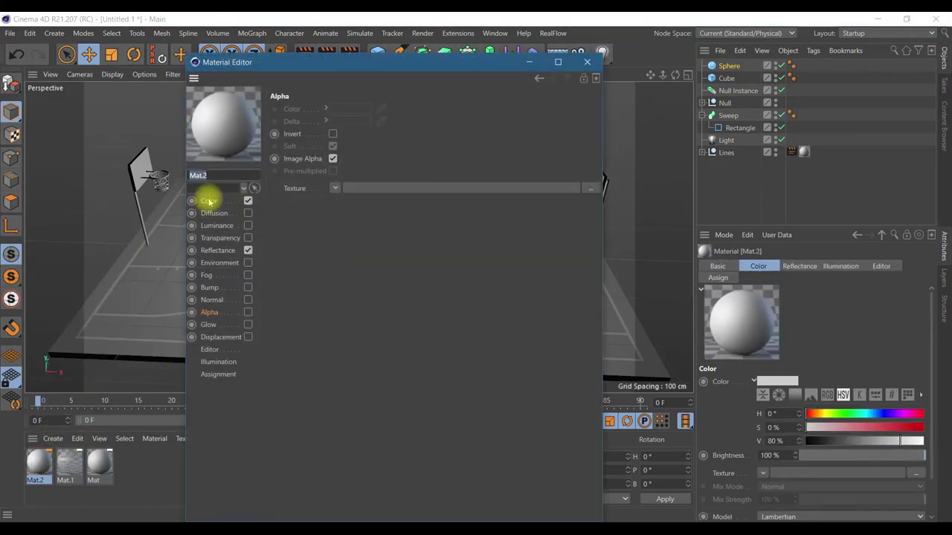
click(209, 199)
click(593, 201)
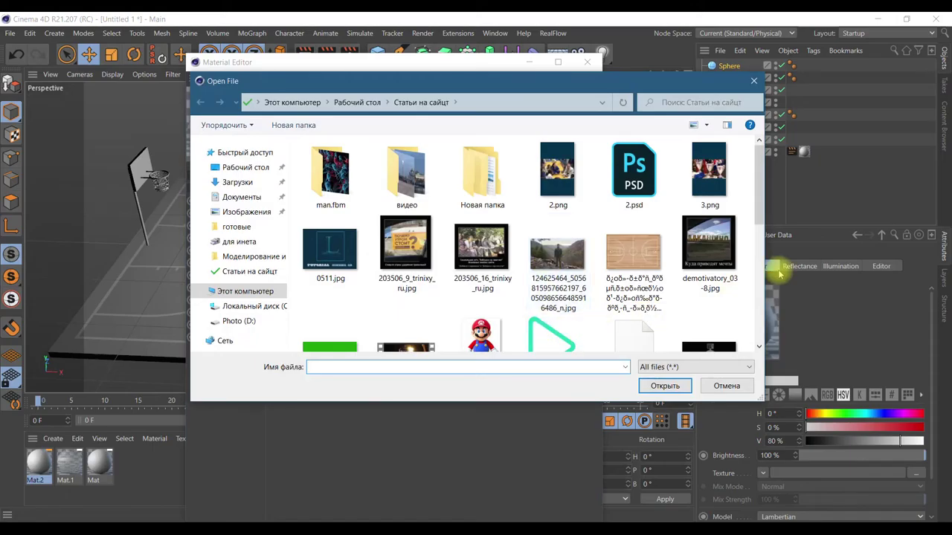
drag(758, 195, 759, 273)
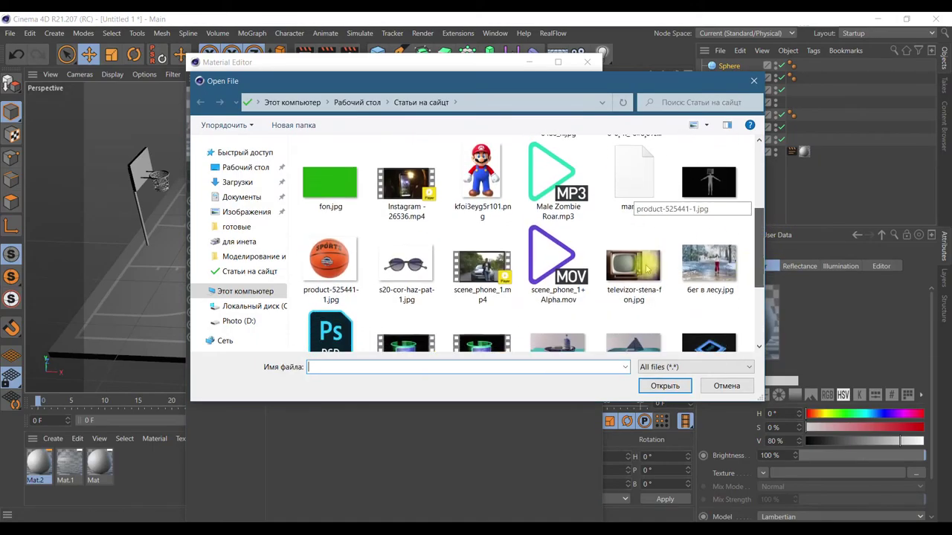
click(331, 266)
click(664, 386)
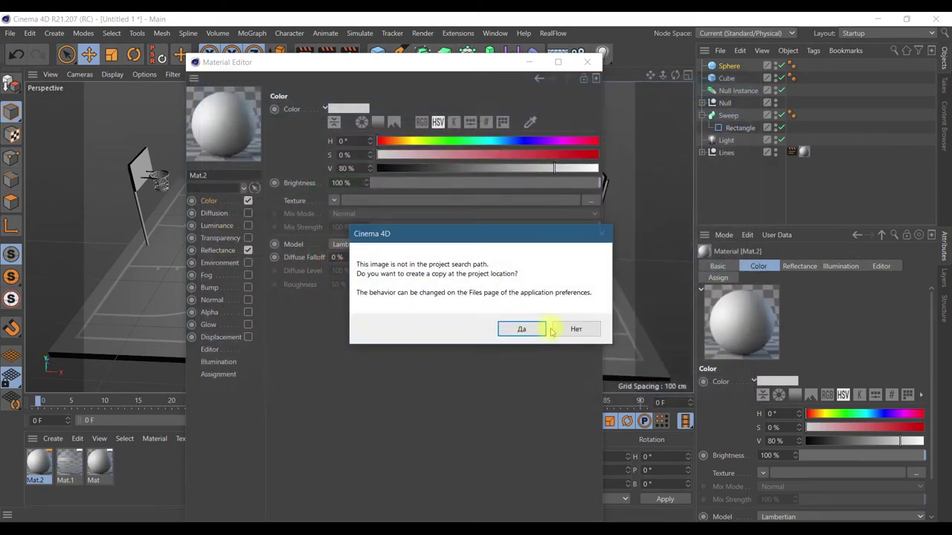
click(577, 331)
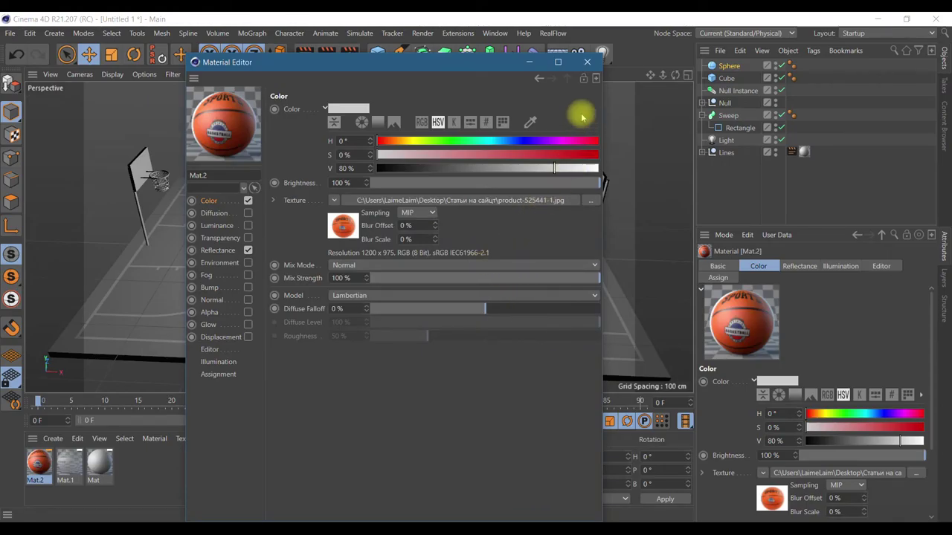
- Enable Mat.2's Alpha with the same basketball image and Invert unchecked
click(248, 313)
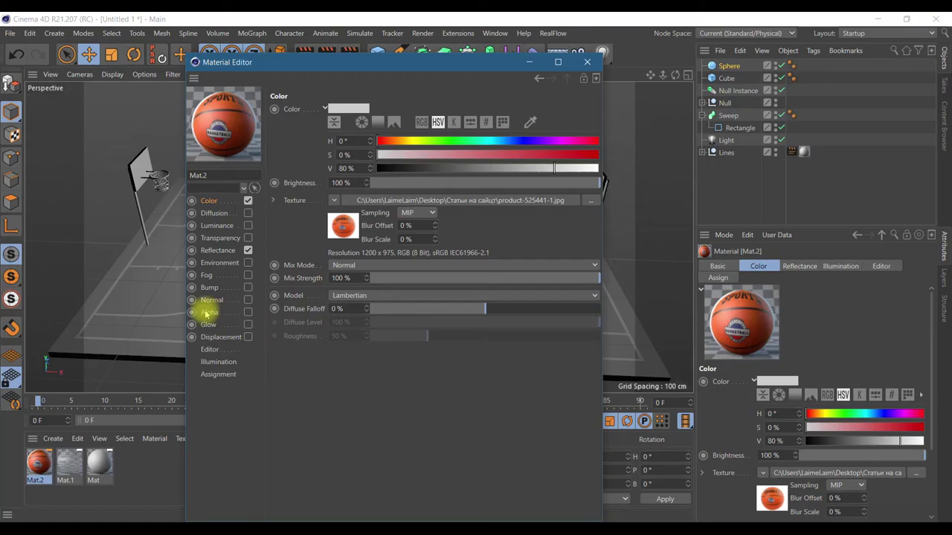
click(247, 312)
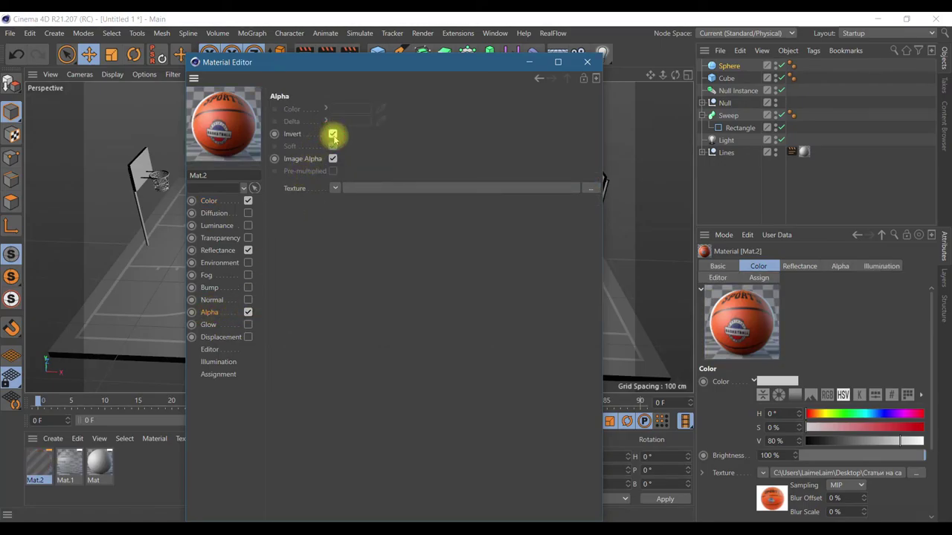
click(335, 188)
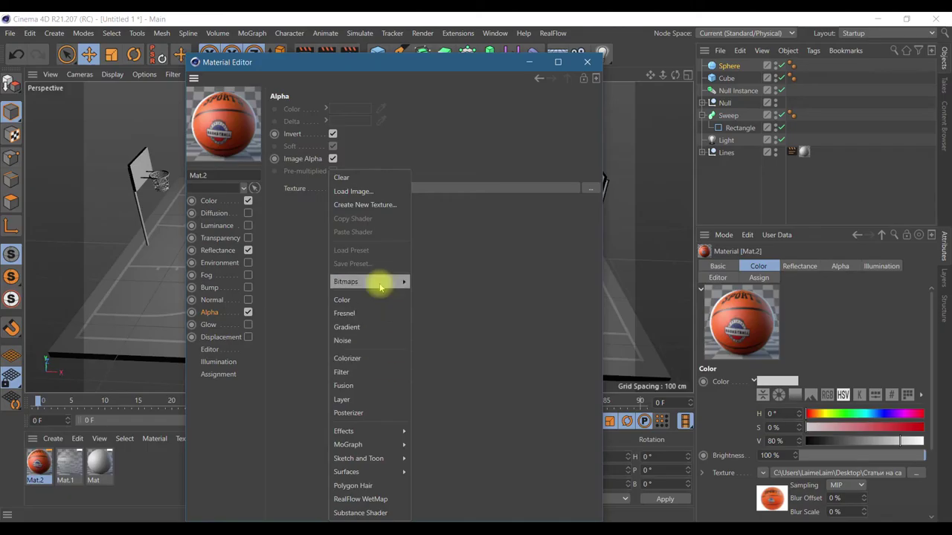
mouse_move(382, 281)
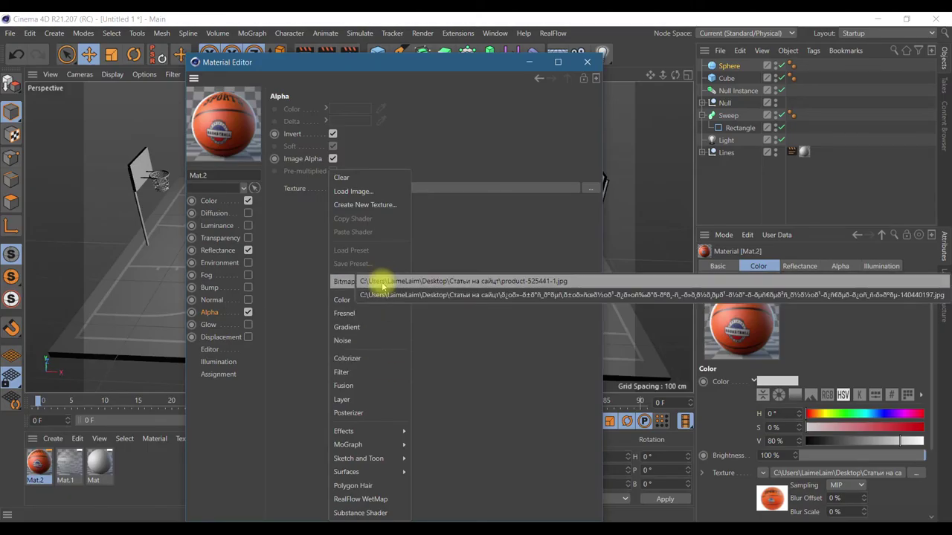
click(474, 282)
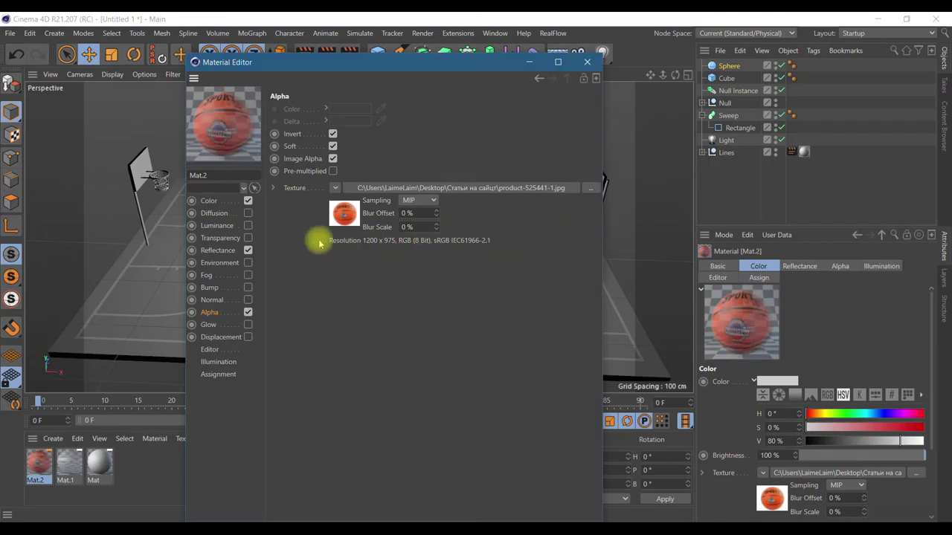
click(333, 134)
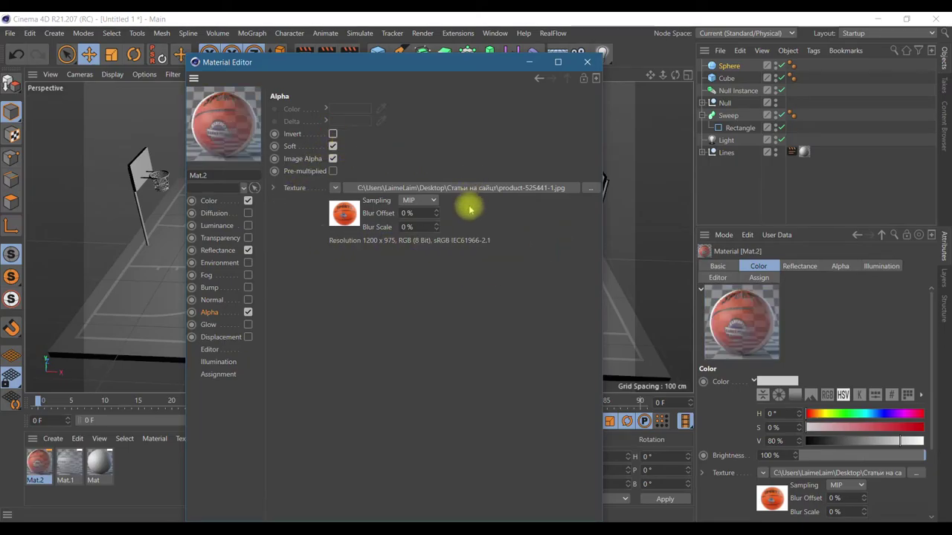
click(587, 61)
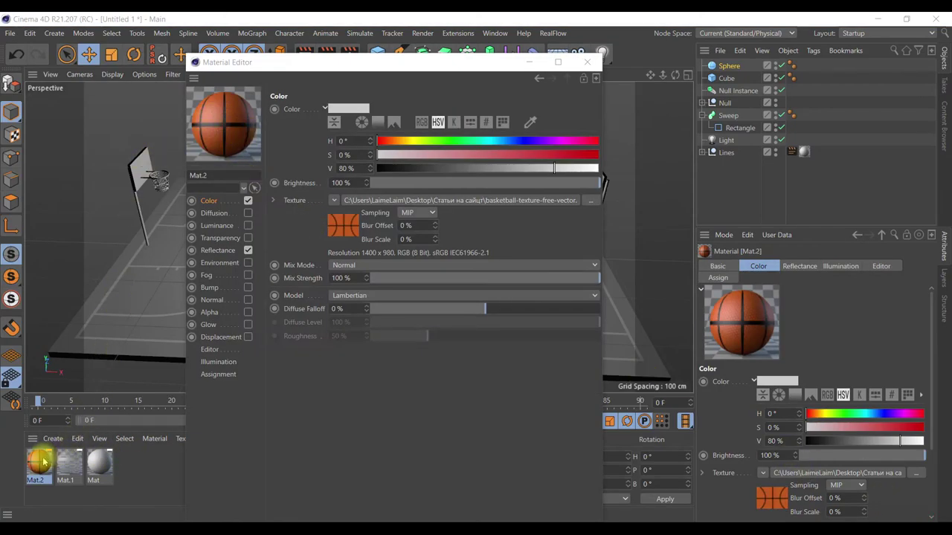
- Apply the basketball material Mat.2 to the Sphere and lift the ball off the floor
click(586, 64)
drag(647, 110, 715, 67)
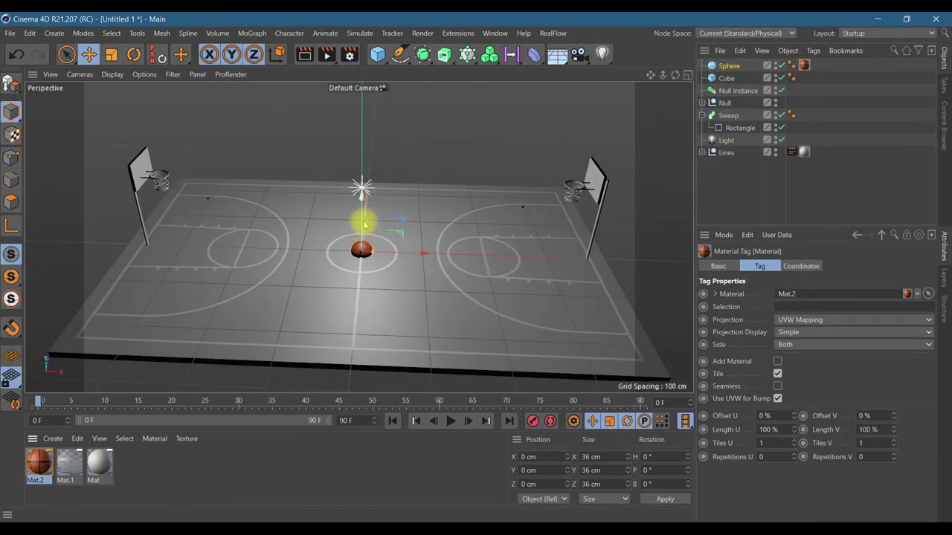
click(718, 66)
drag(363, 216, 362, 200)
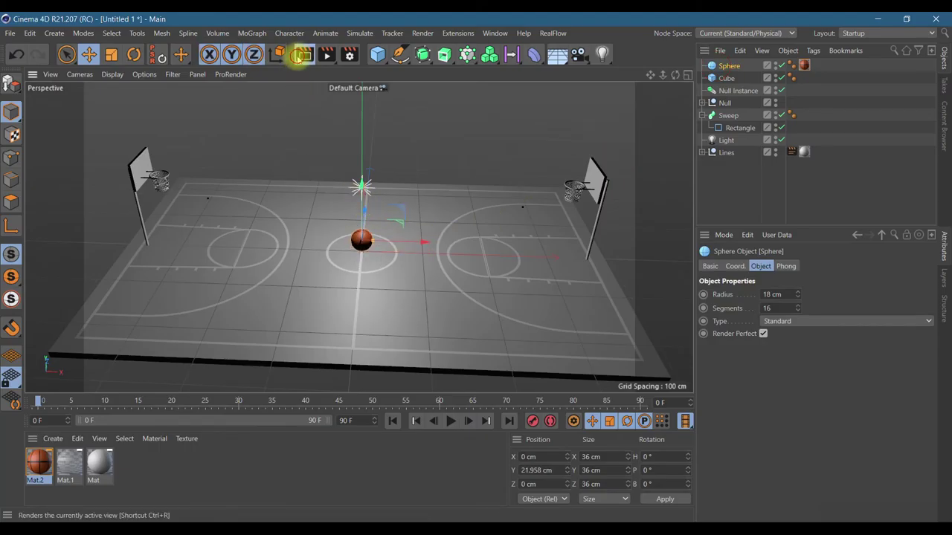
- Preview a render of the scene, then switch off the Light
click(301, 56)
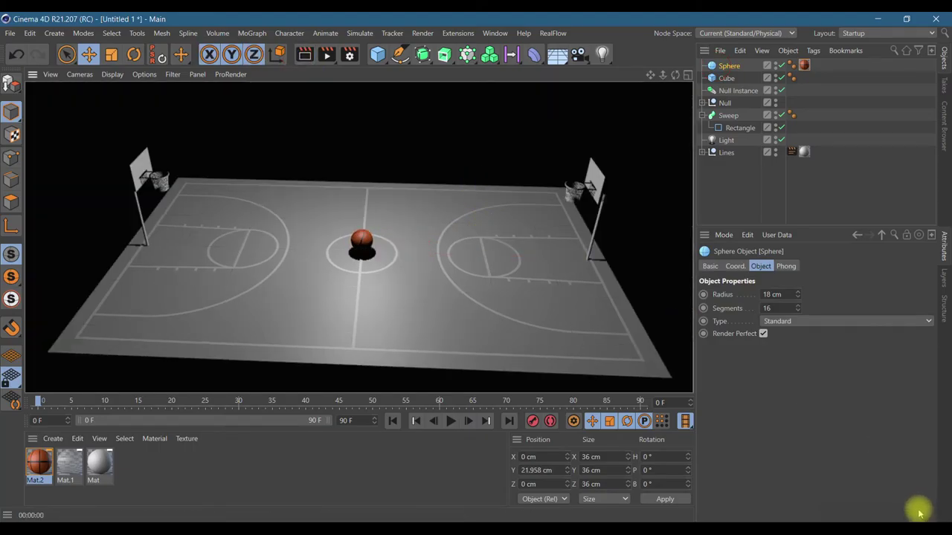
drag(674, 75, 680, 77)
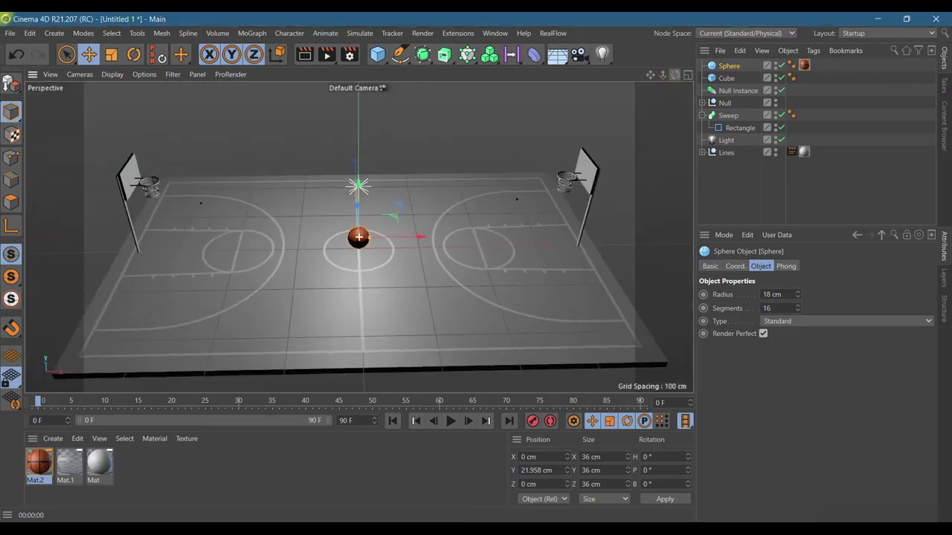
scroll(424, 187, up, 5)
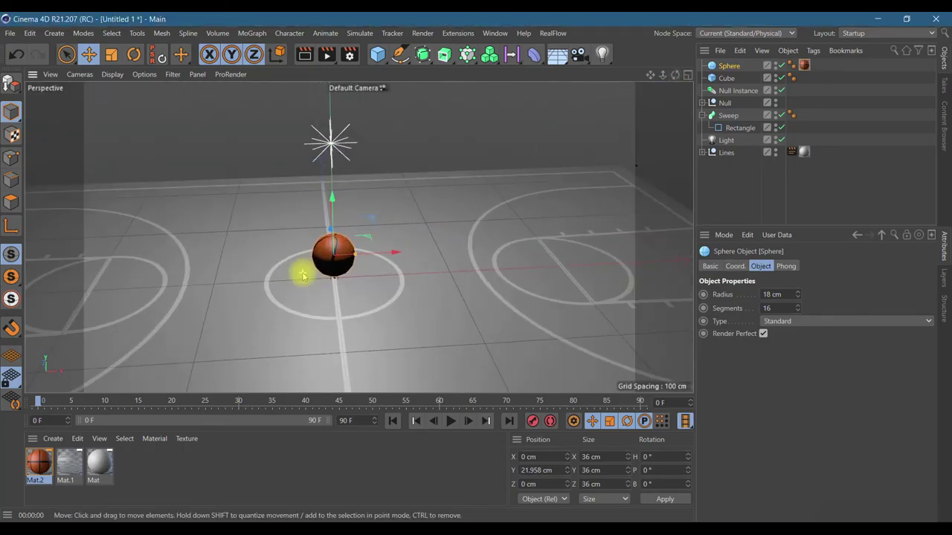
click(780, 140)
- Rotate the ball to a tilted orientation and add a new Cube primitive
click(133, 55)
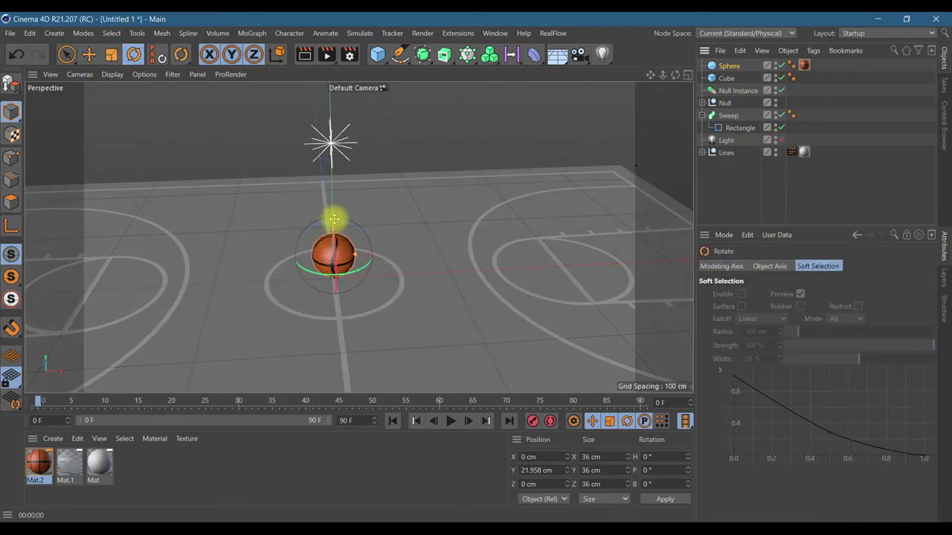
drag(318, 221, 327, 284)
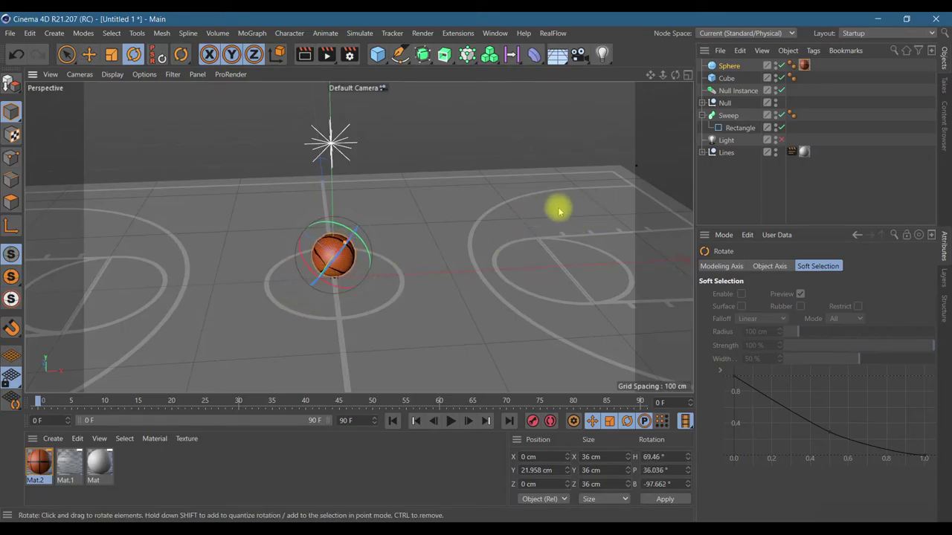
scroll(560, 211, down, 4)
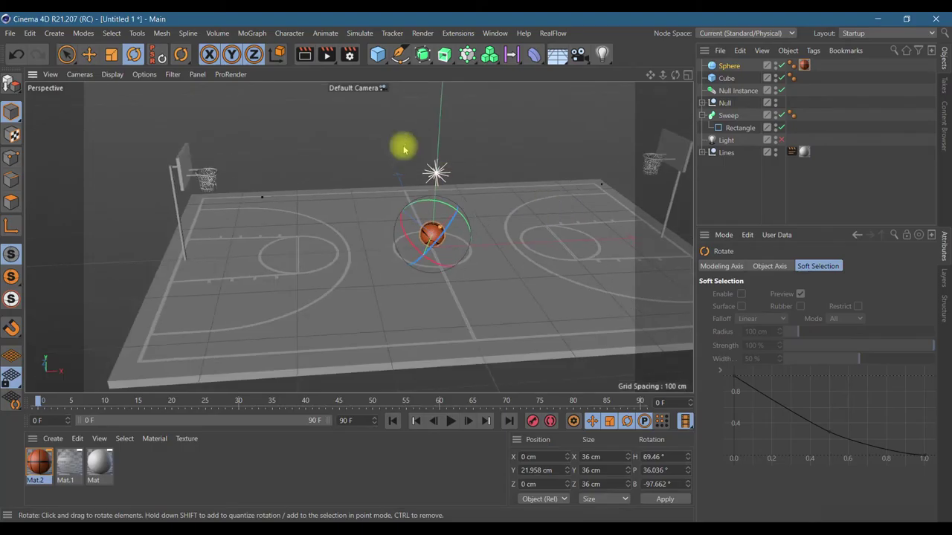
click(378, 54)
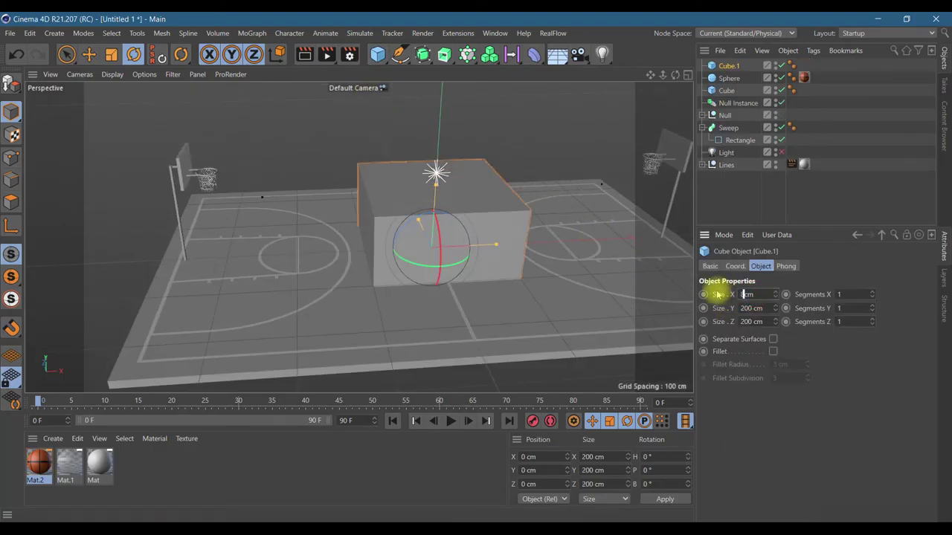
- Set Cube.1's Size Y and Z to 80 cm and move it toward the court's back edge
click(751, 322)
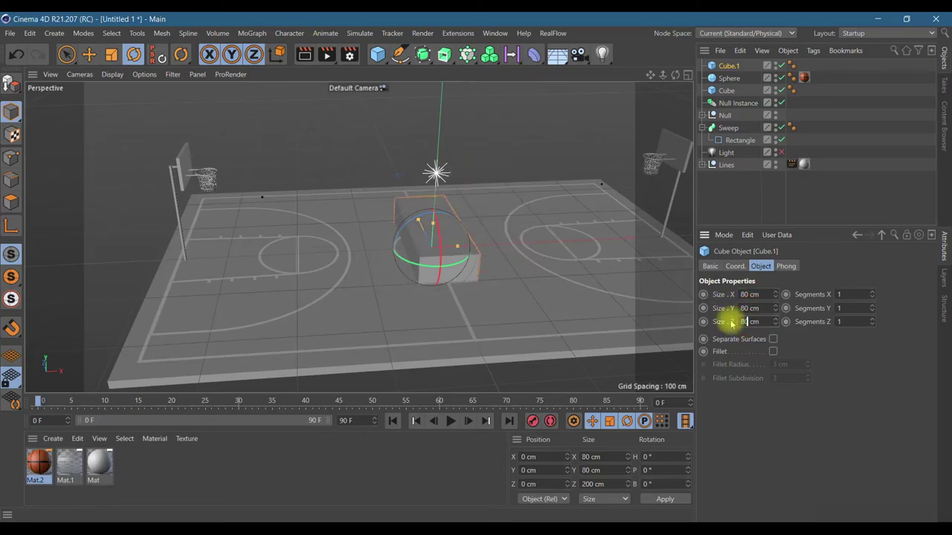
click(779, 436)
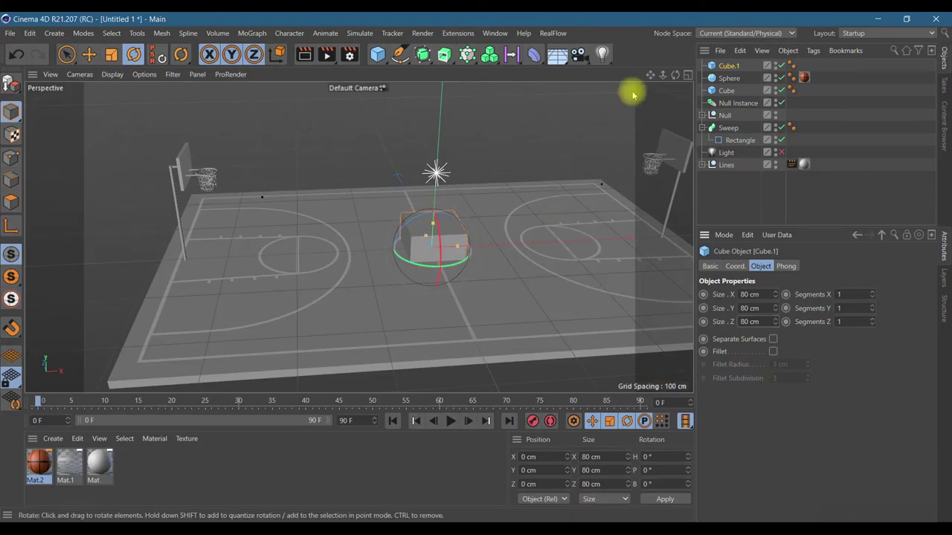
click(88, 54)
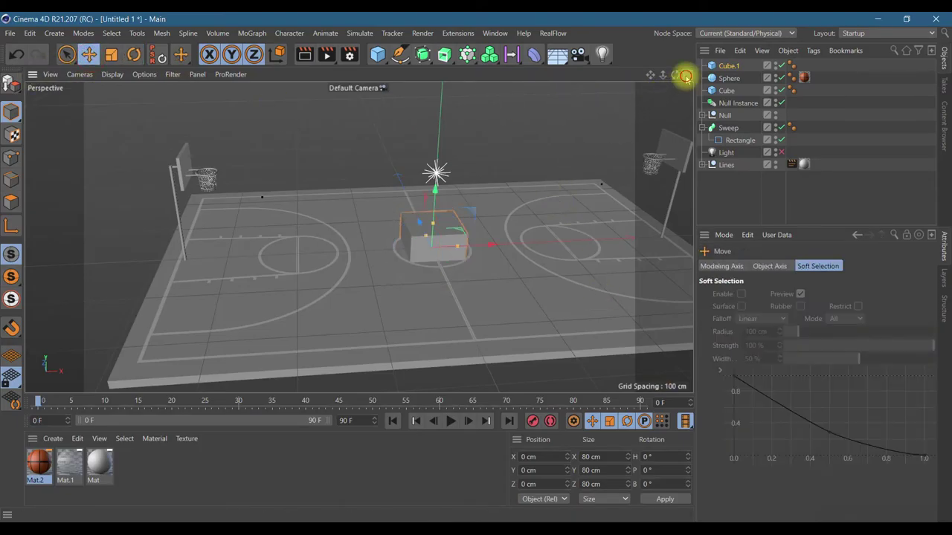
click(686, 77)
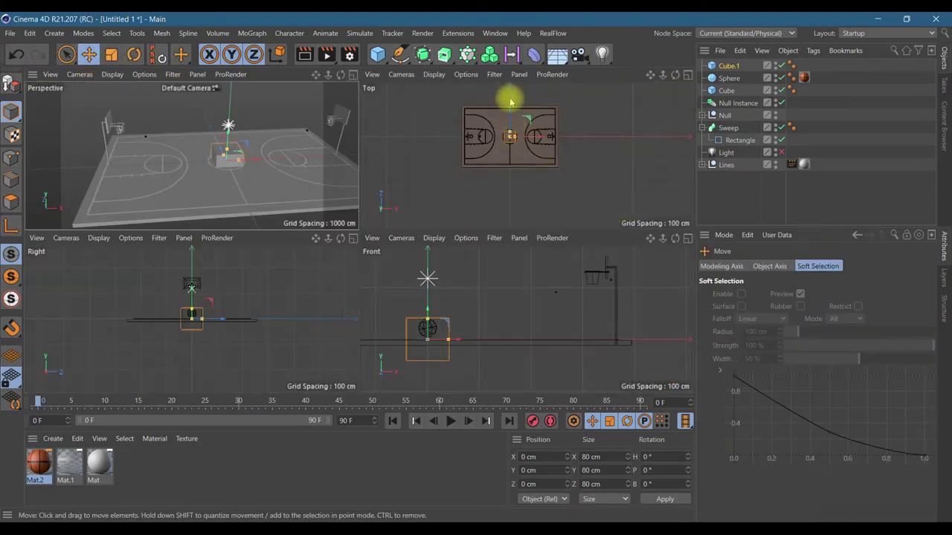
drag(510, 113, 595, 97)
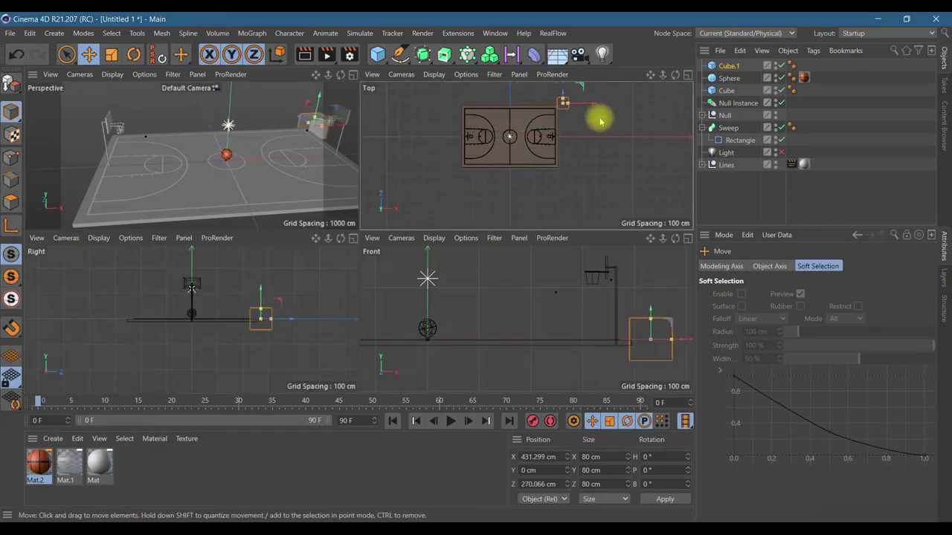
drag(649, 313, 684, 324)
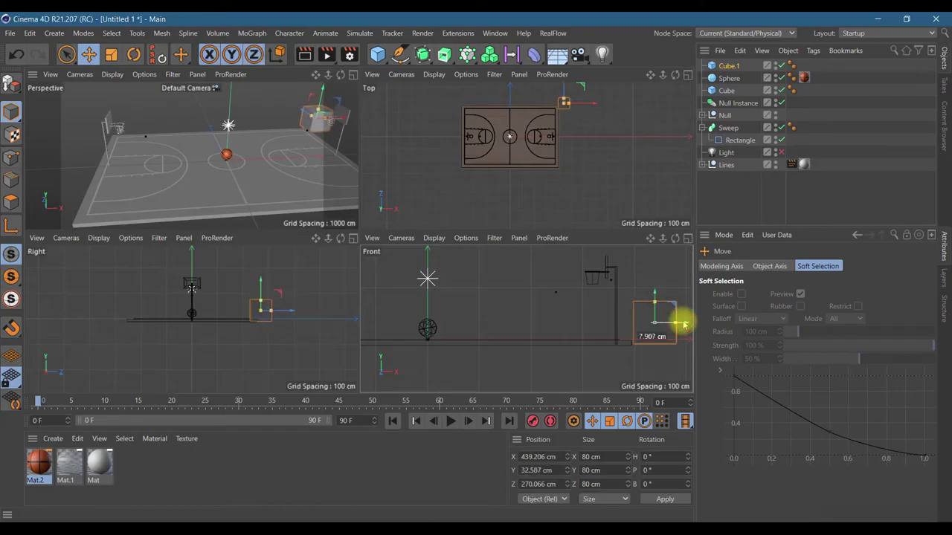
drag(652, 290, 654, 296)
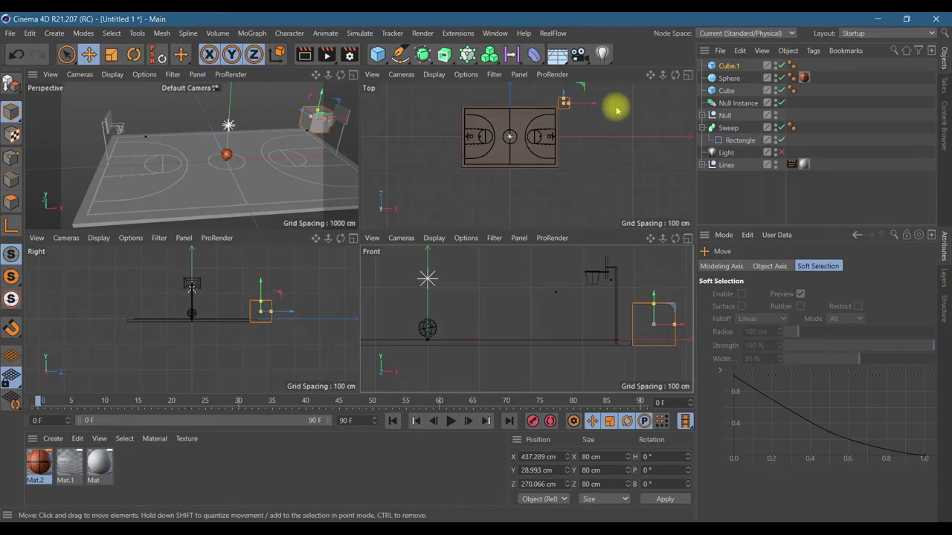
- Push Cube.1 beyond the court's far right corner and lower it to floor level
click(687, 75)
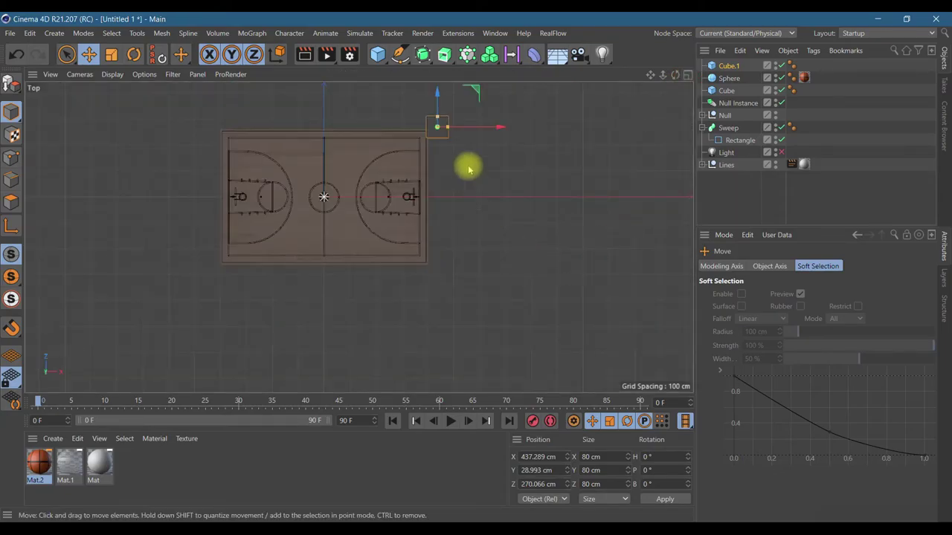
drag(650, 75, 650, 183)
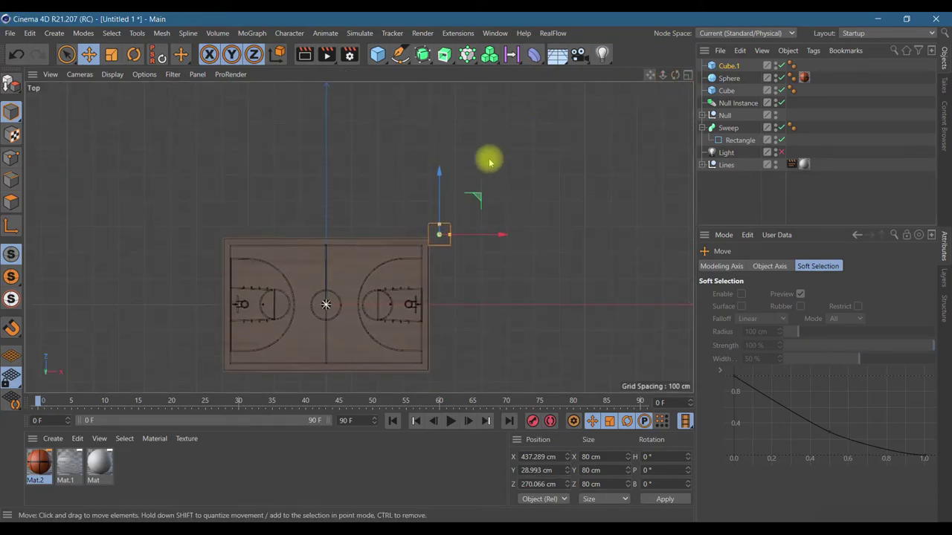
drag(440, 201, 439, 168)
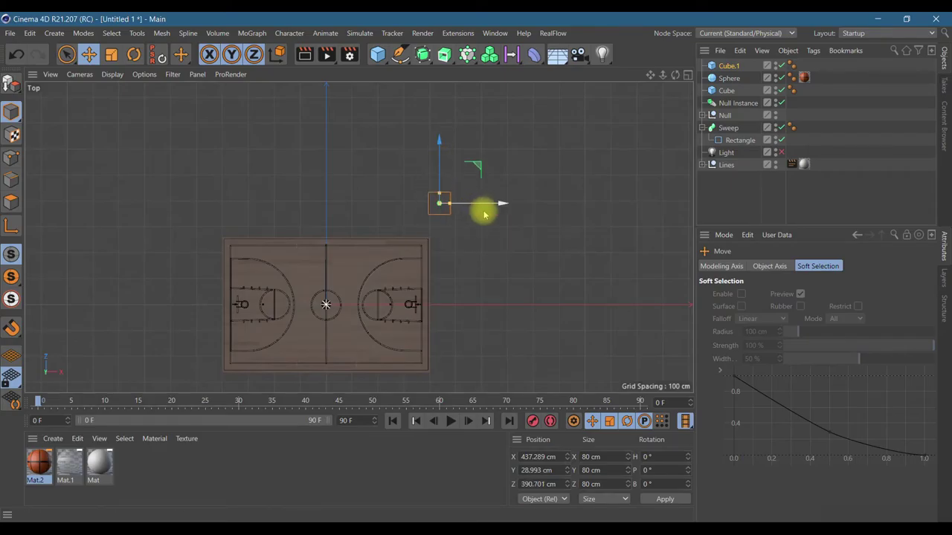
drag(493, 204, 474, 203)
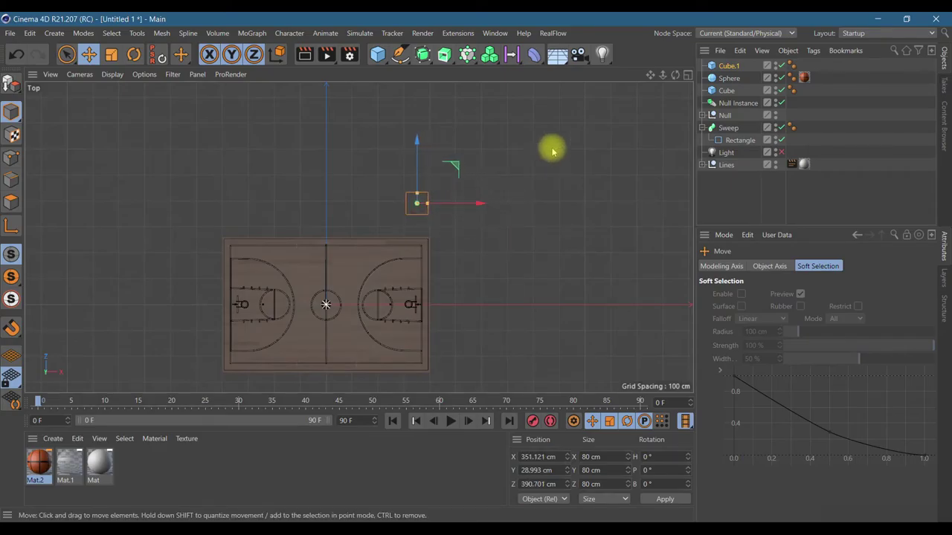
click(688, 76)
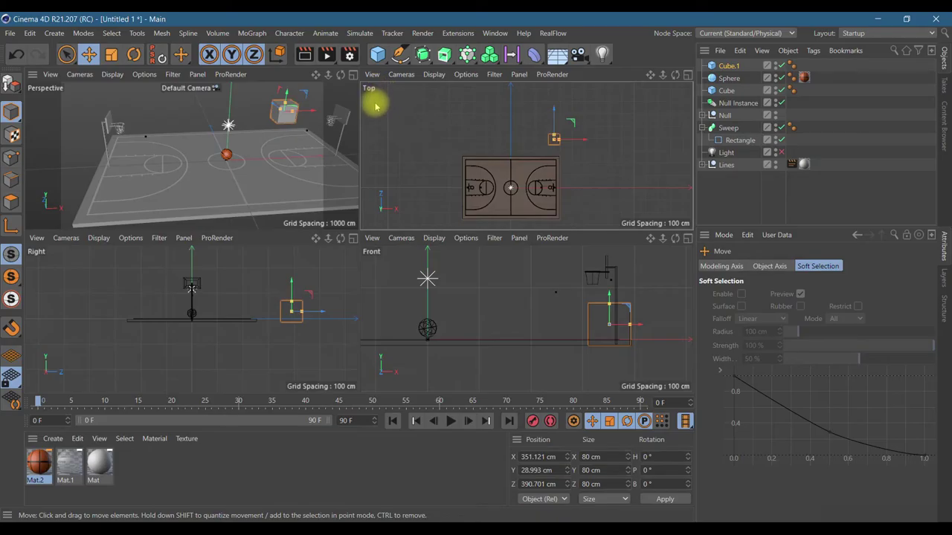
click(353, 74)
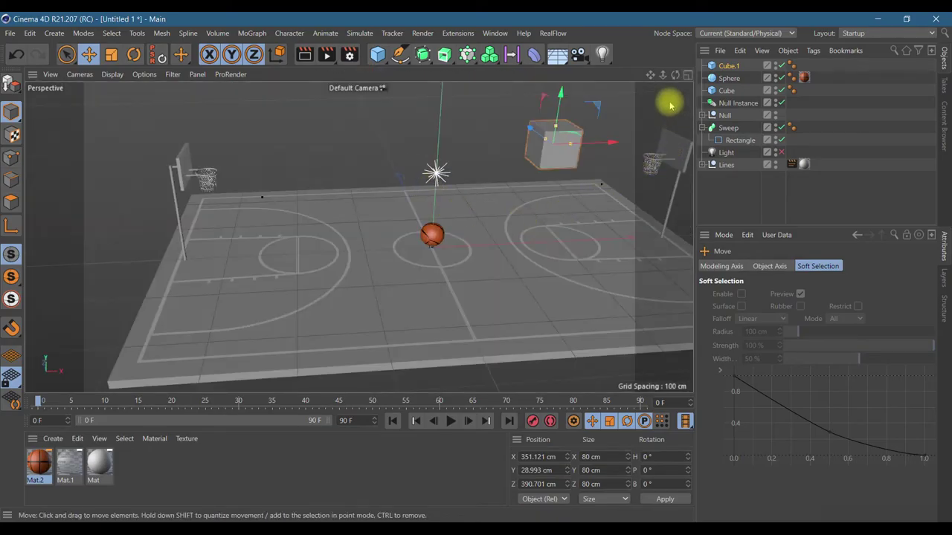
drag(559, 99, 557, 113)
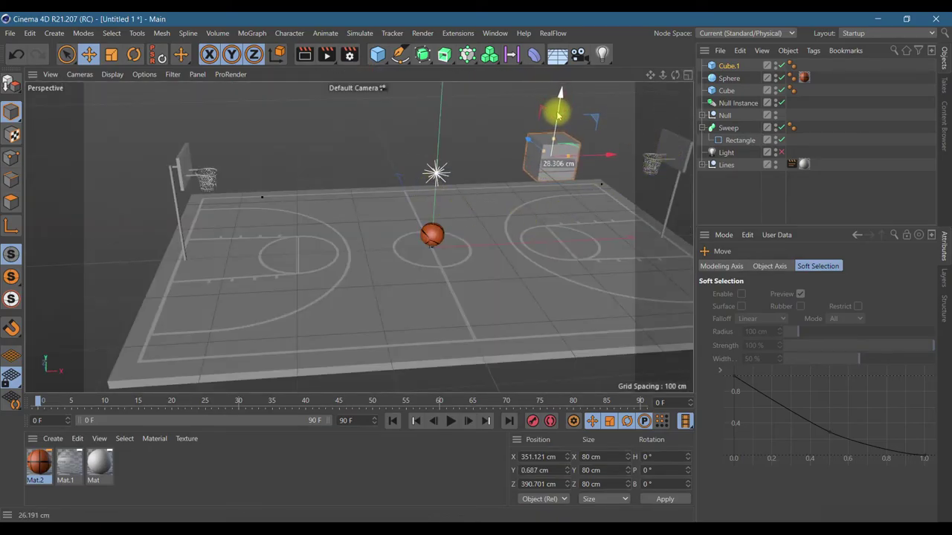
drag(605, 153, 652, 166)
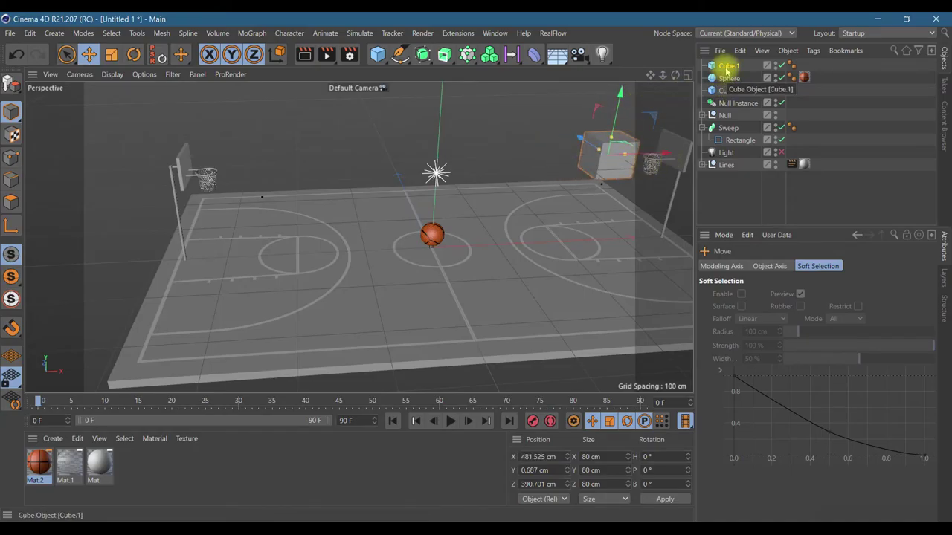
- Duplicate Cube.1 as Cube.2 and place the copy beside the original
ctrl+drag(731, 69, 729, 74)
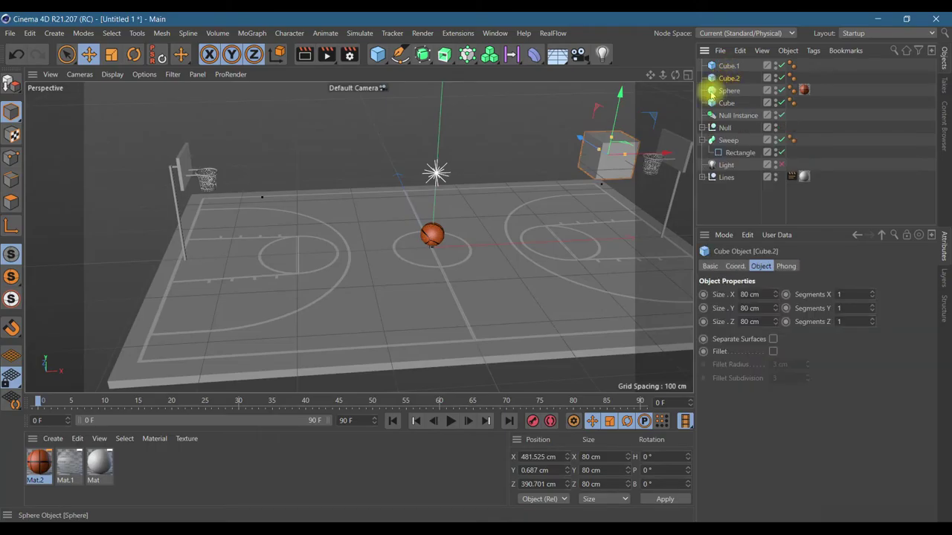
drag(661, 153, 630, 165)
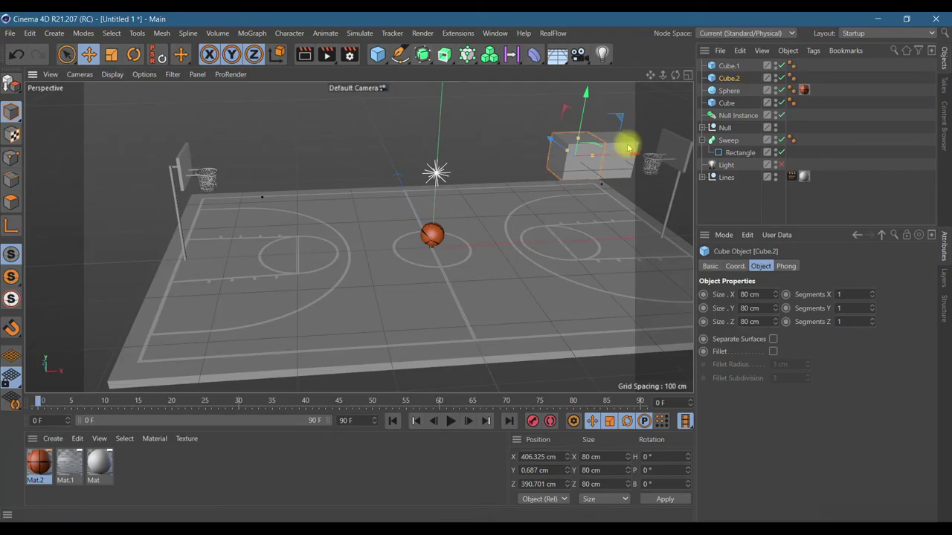
drag(675, 75, 544, 163)
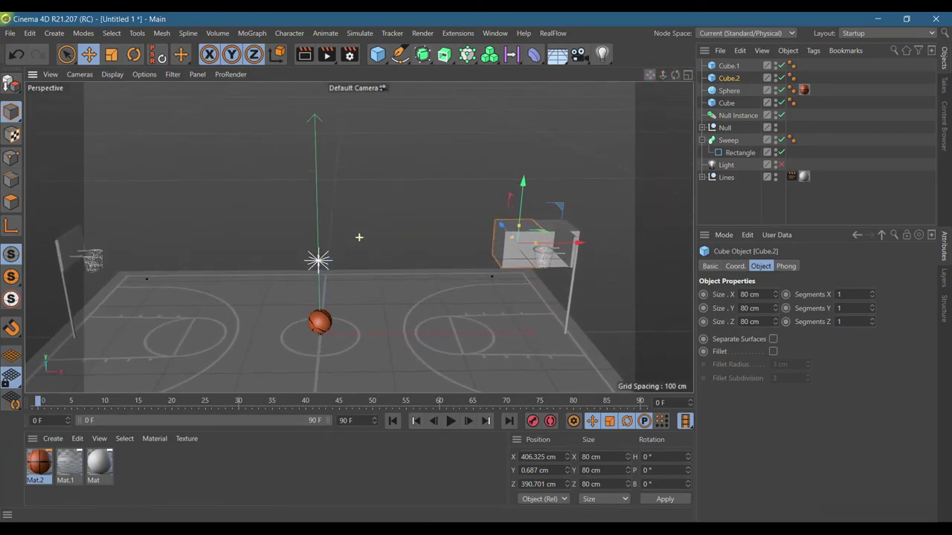
- Select the court floor slab and stretch it front to back and sideways
click(729, 105)
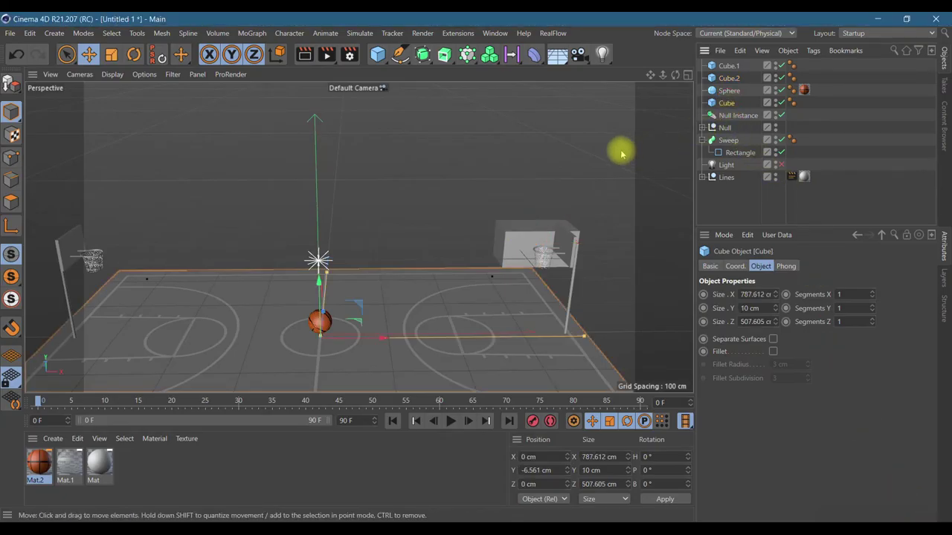
click(687, 75)
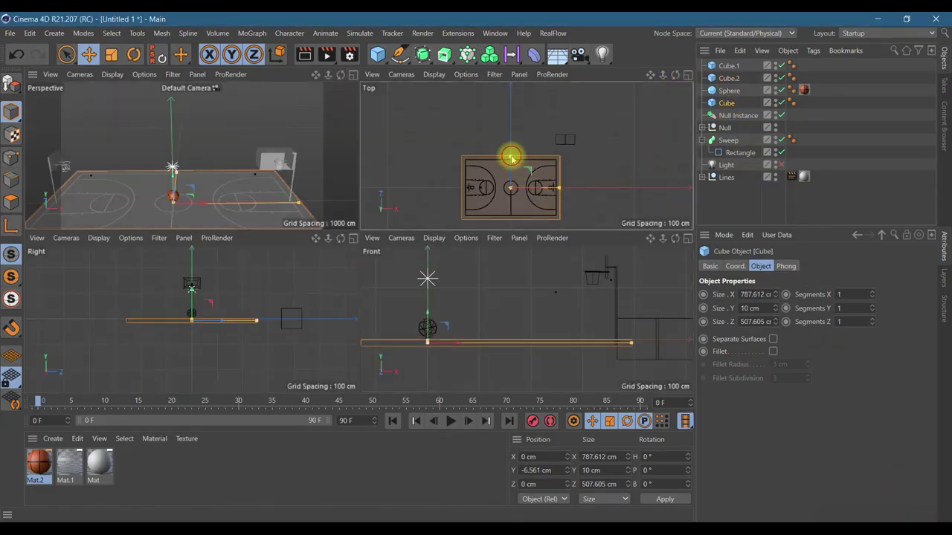
drag(511, 157, 511, 153)
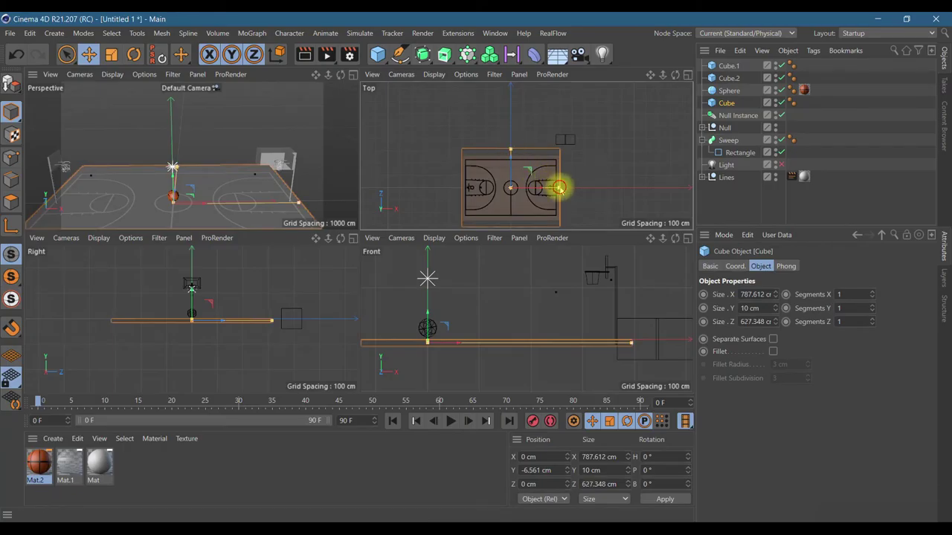
drag(560, 188, 571, 192)
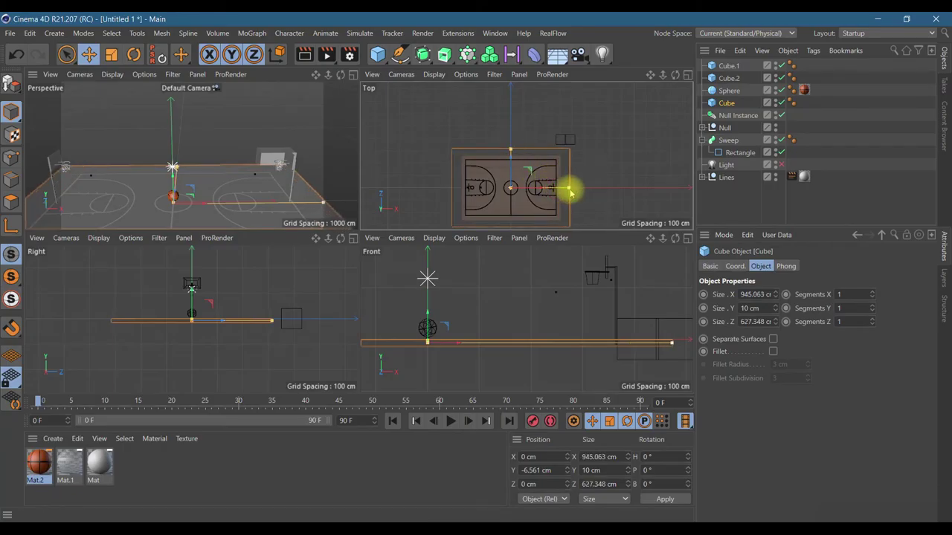
- Reposition Cube.1 in the Top view, then trim the floor slab to about 921 × 845 cm
click(727, 80)
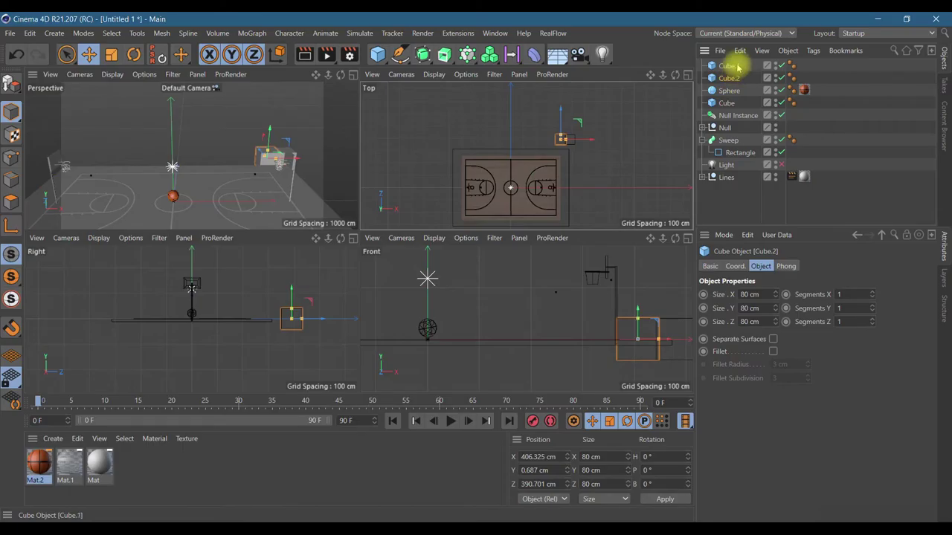
click(737, 66)
drag(569, 150, 571, 133)
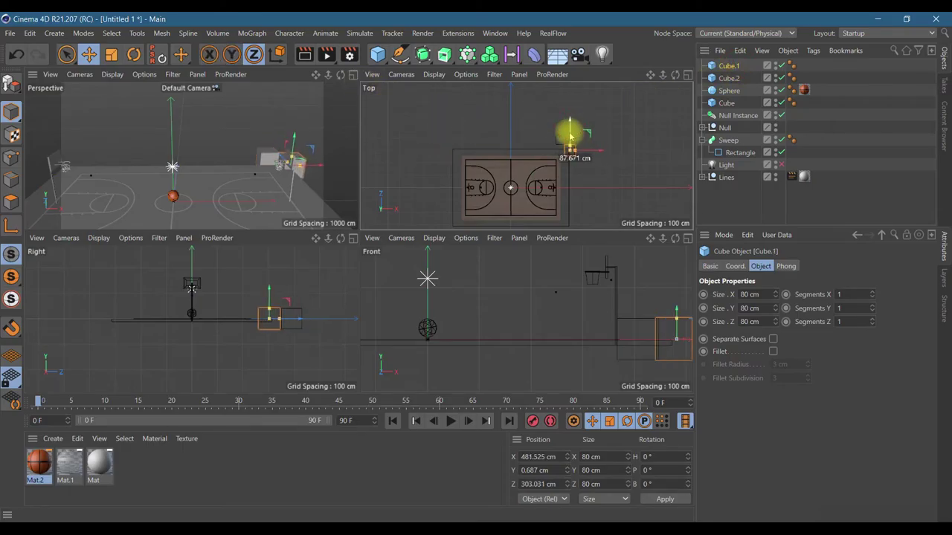
click(723, 103)
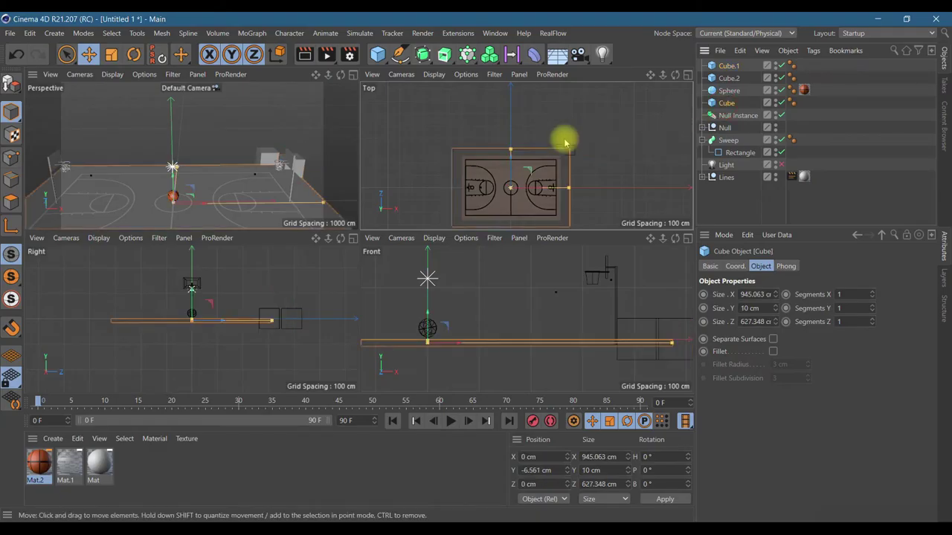
drag(511, 140, 512, 138)
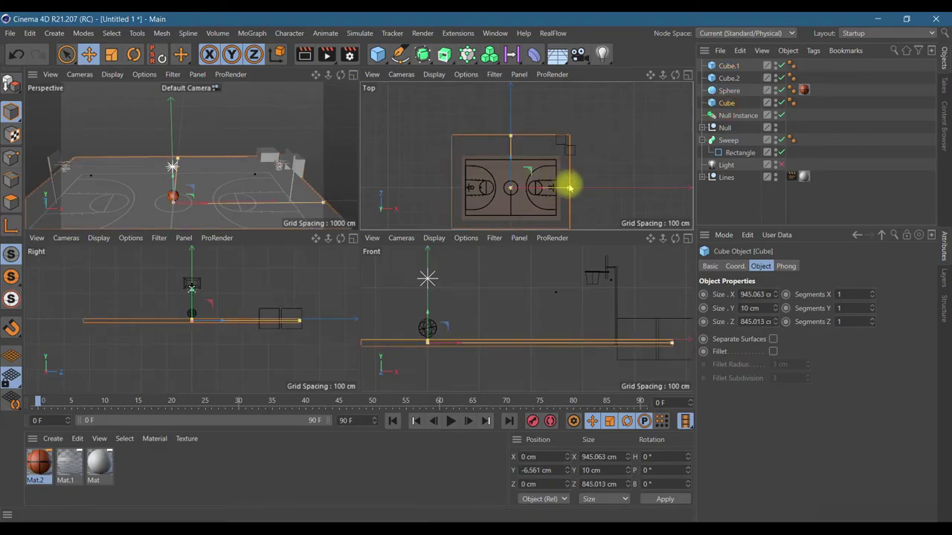
drag(570, 186, 578, 186)
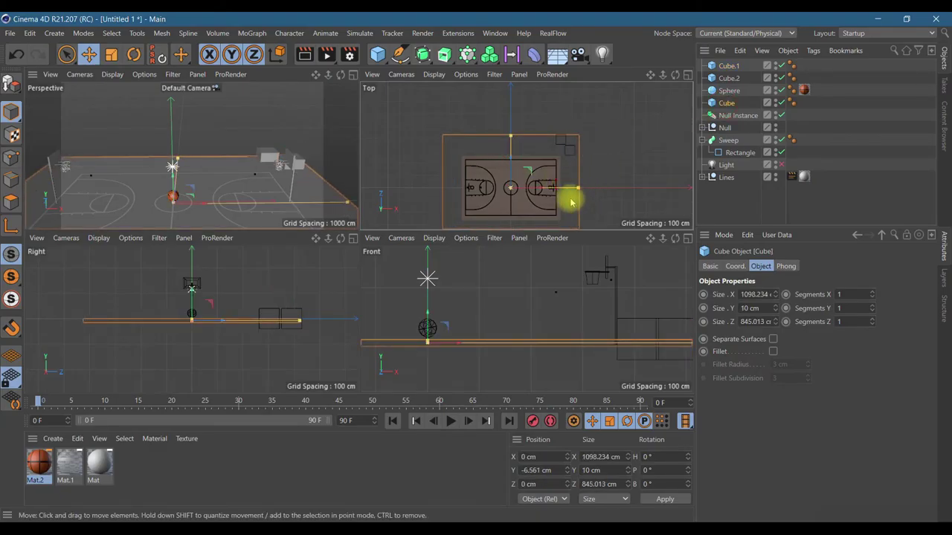
drag(577, 187, 567, 187)
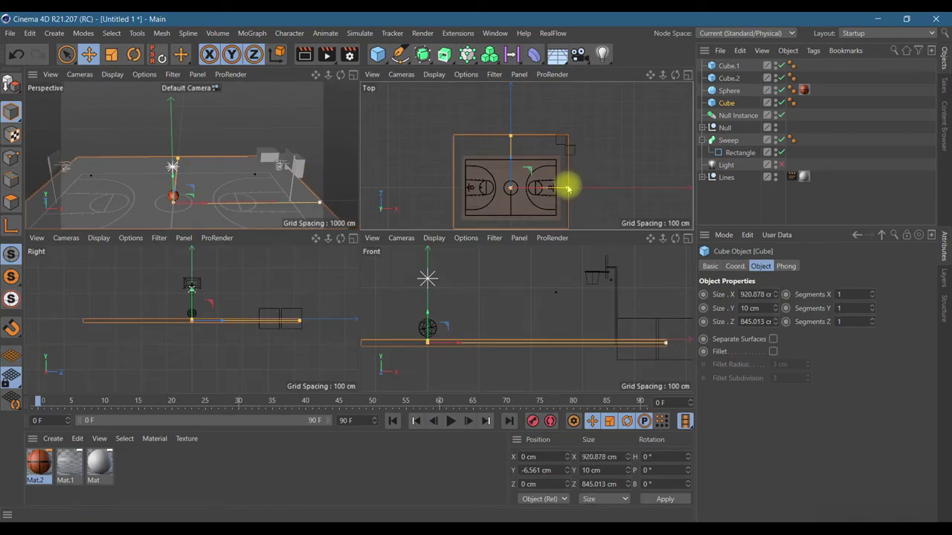
click(728, 78)
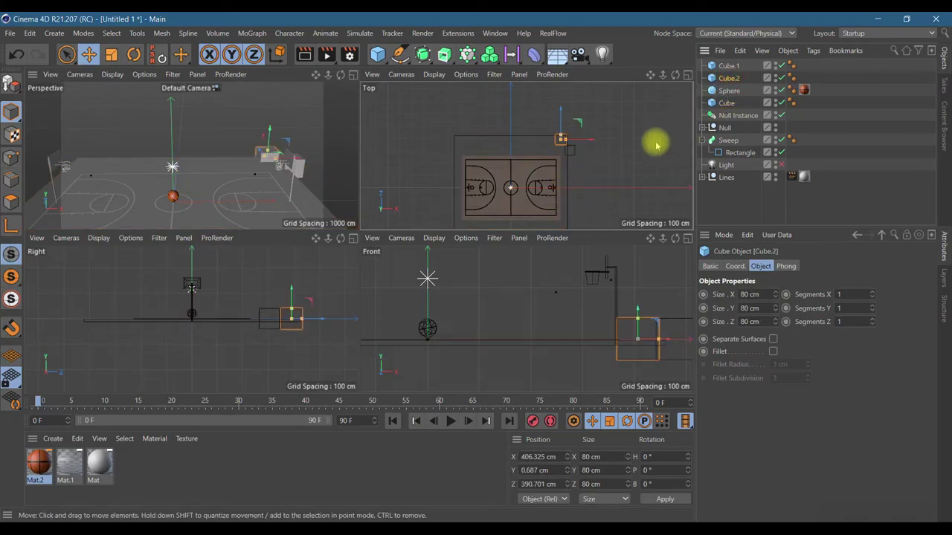
- Hide Cube.2 temporarily, then move Cube.1 back and lift it onto the stand
click(728, 66)
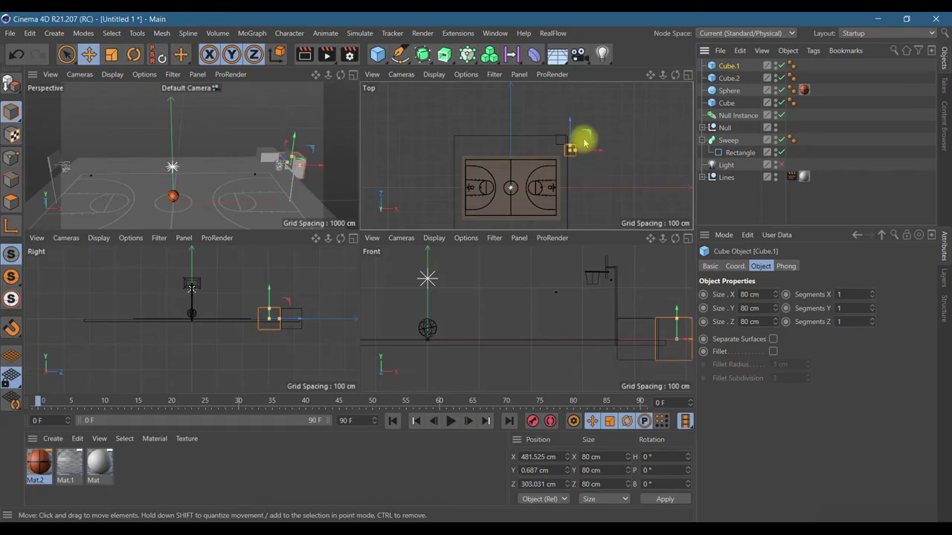
click(728, 79)
click(781, 78)
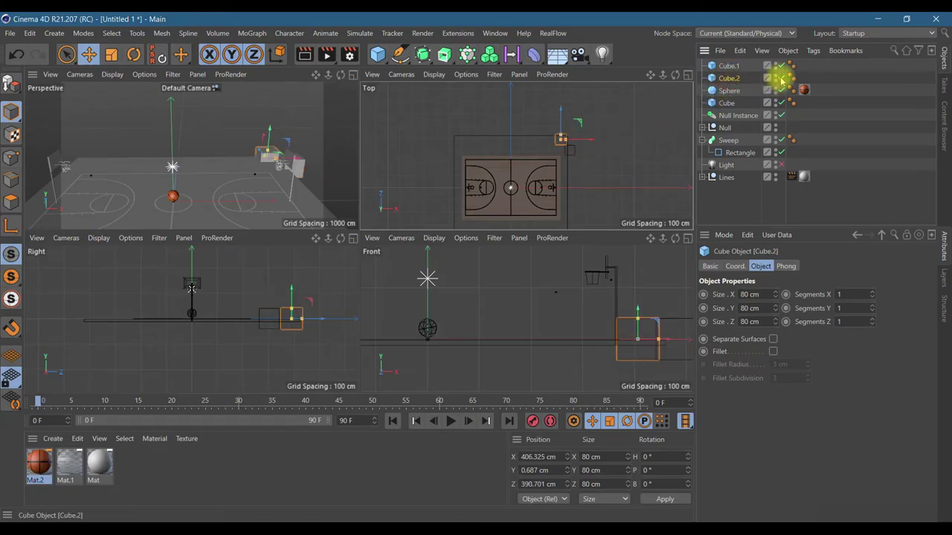
click(731, 66)
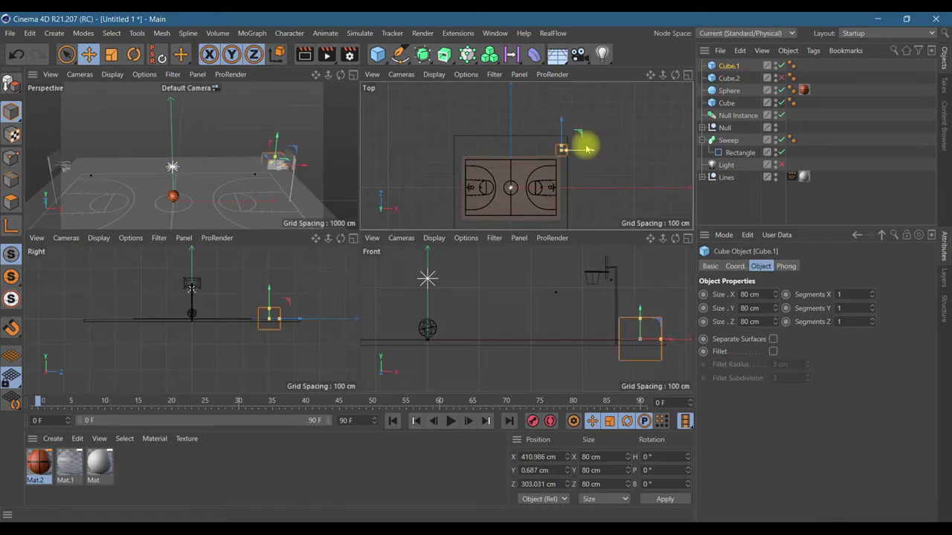
drag(561, 142, 561, 132)
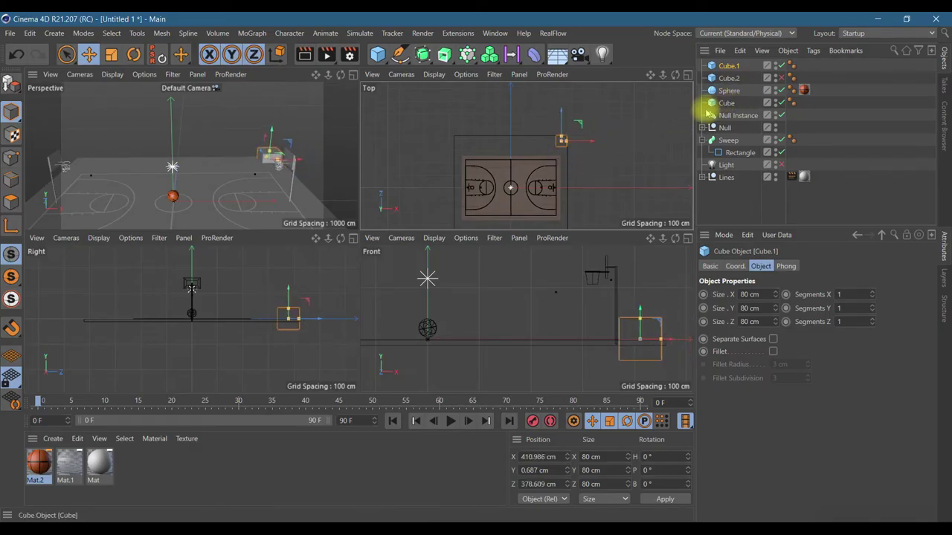
drag(639, 313, 640, 291)
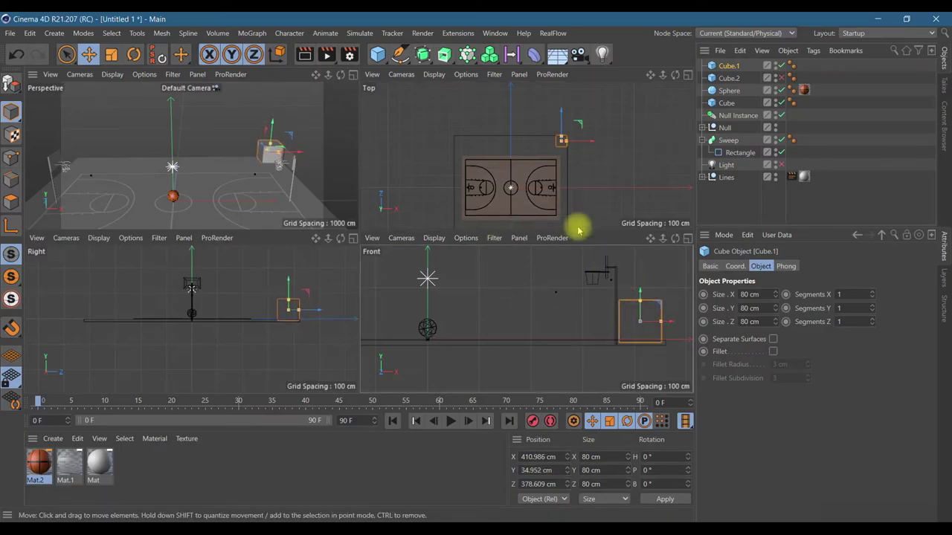
- Place Cube.2 next to Cube.1 on the stand and set its Size X to 120 cm
click(725, 78)
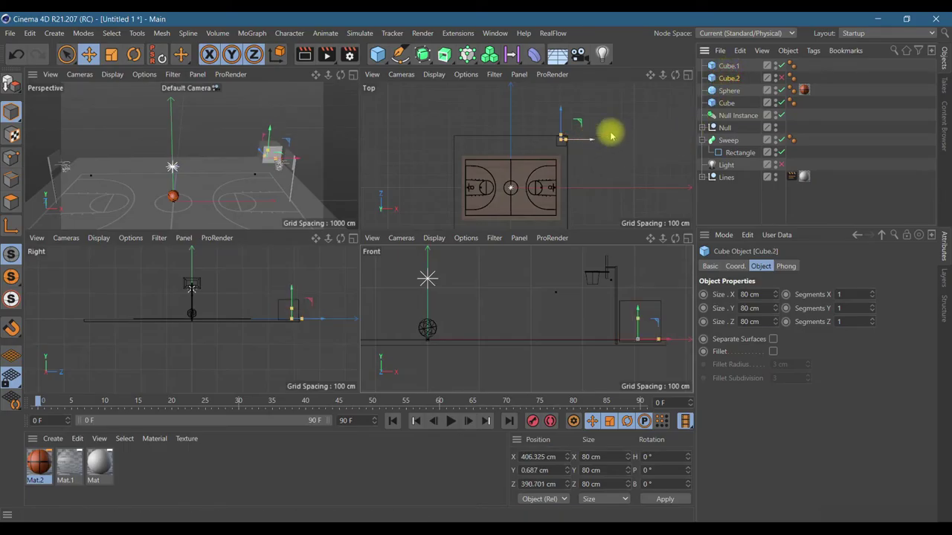
drag(589, 143, 551, 117)
drag(586, 316, 620, 325)
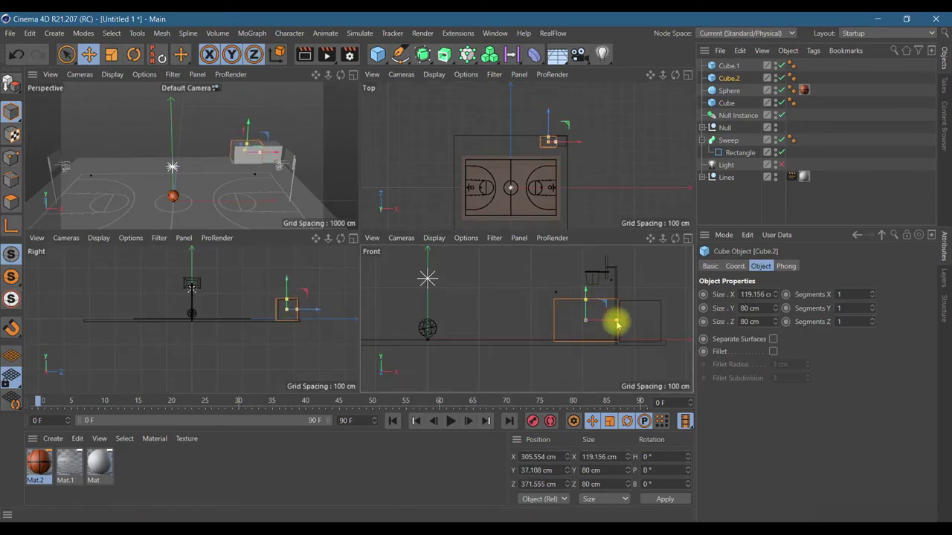
click(752, 308)
drag(762, 294, 700, 295)
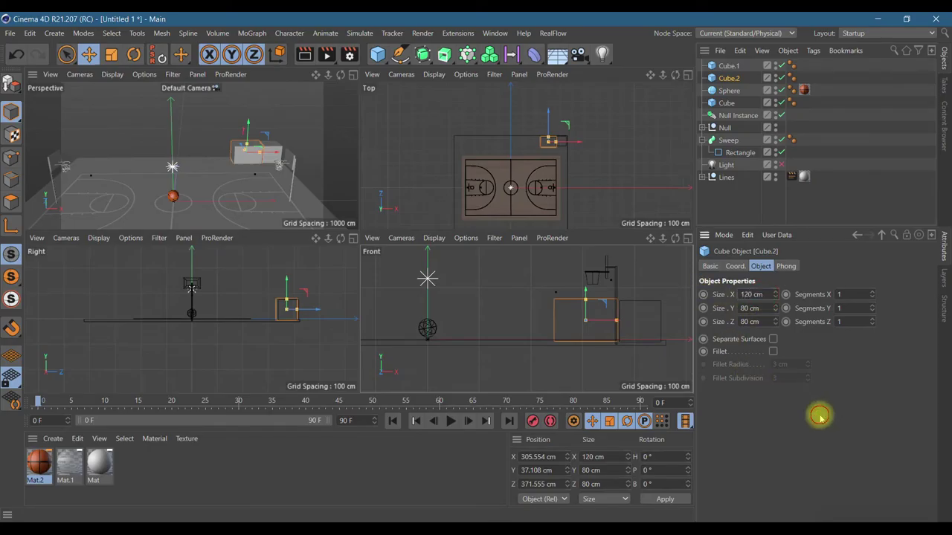
- Maximize the Perspective view, orbit lower, and nudge Cube.2 along X
click(355, 77)
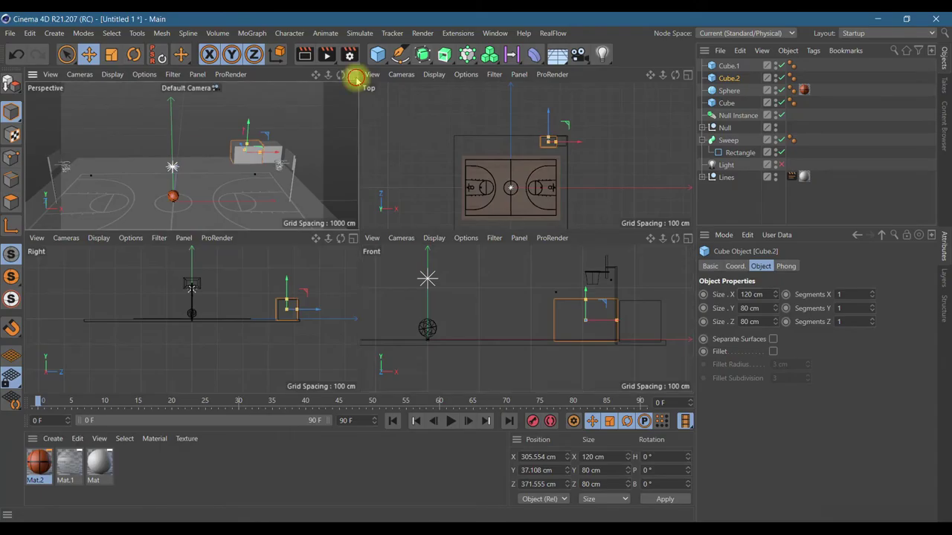
scroll(387, 251, up, 3)
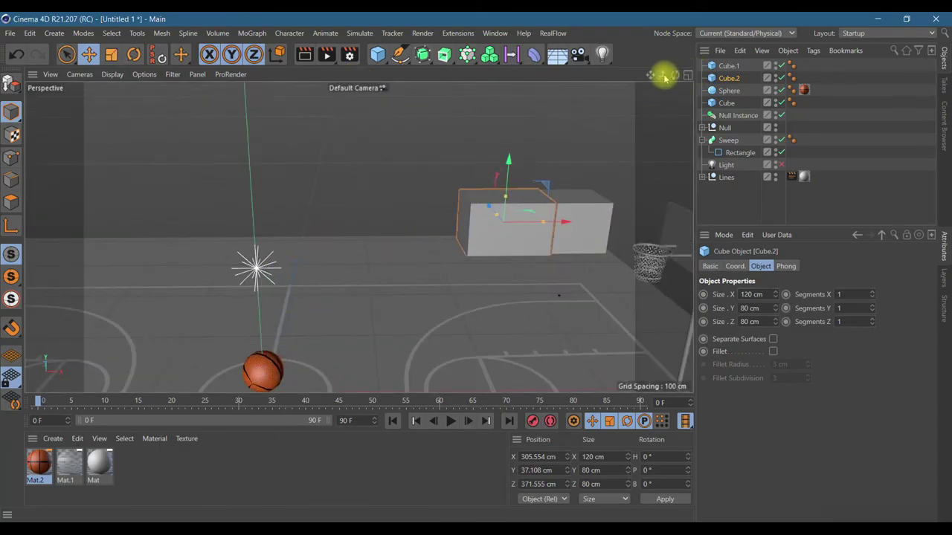
drag(673, 78, 647, 97)
drag(570, 234, 568, 242)
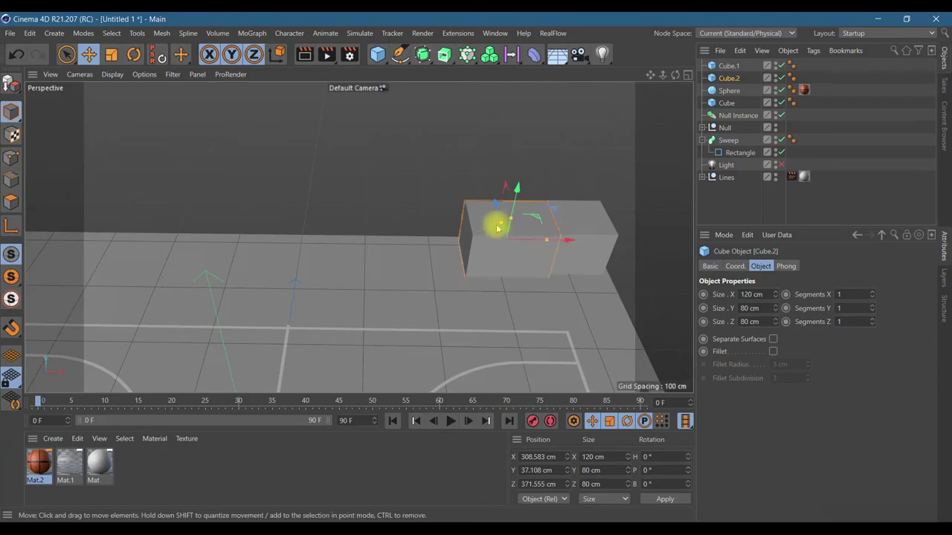
- Make Cube.2 editable and lower its front edge to slope the top
drag(502, 213, 500, 215)
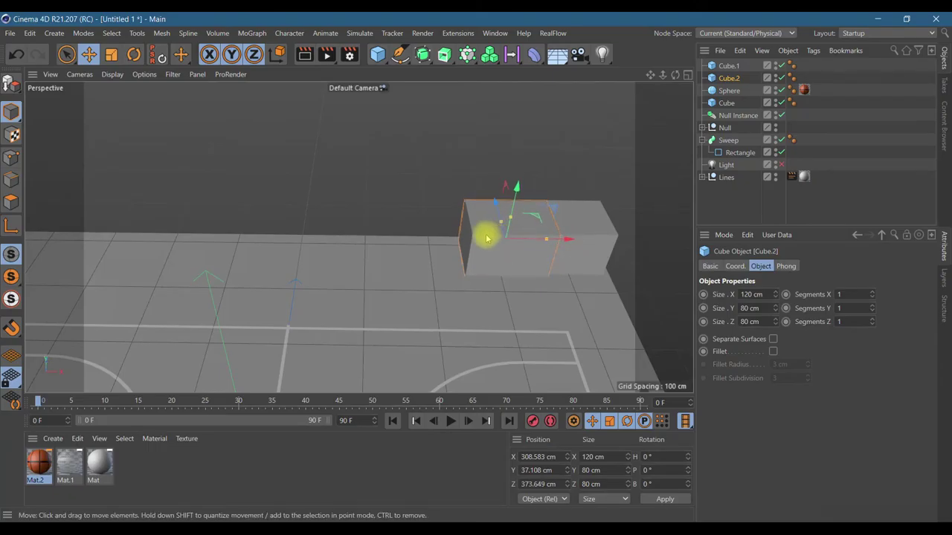
click(11, 85)
click(11, 178)
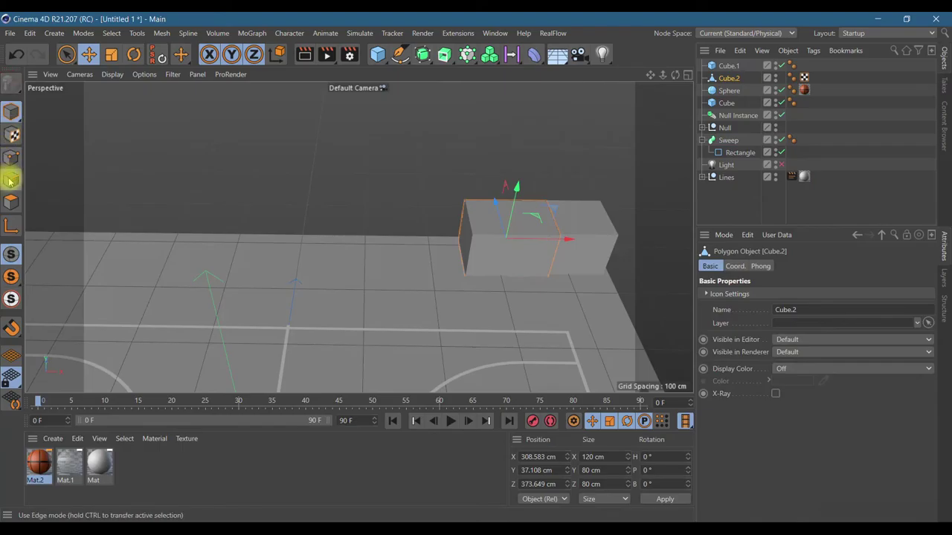
click(275, 56)
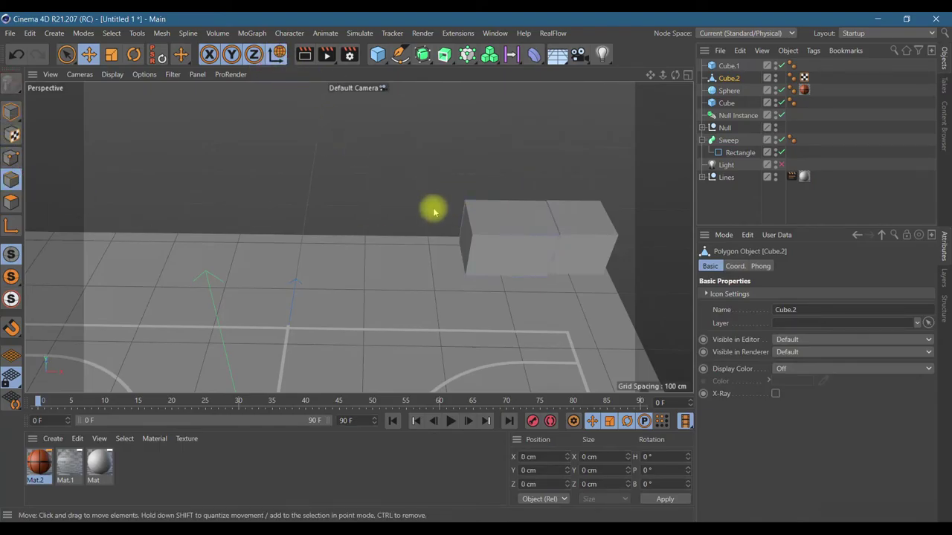
click(470, 222)
drag(474, 164, 470, 204)
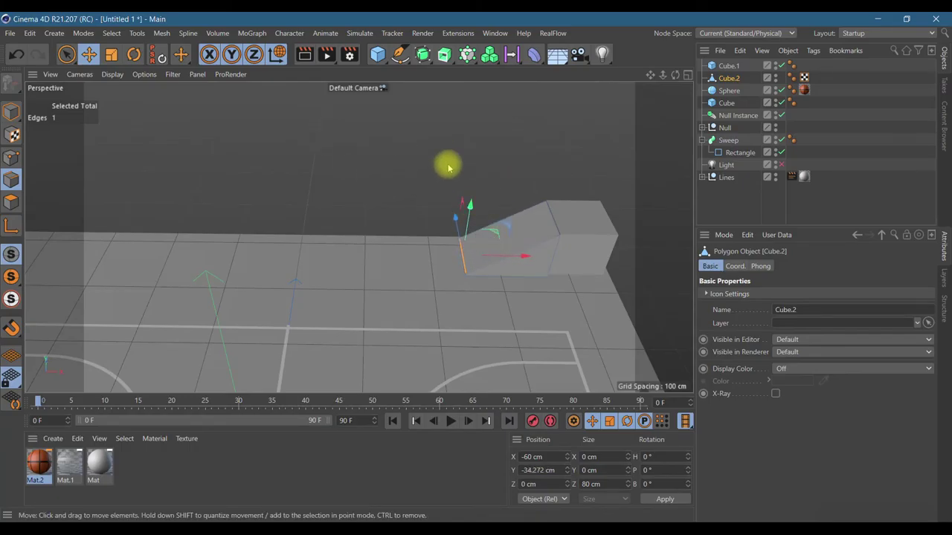
click(913, 515)
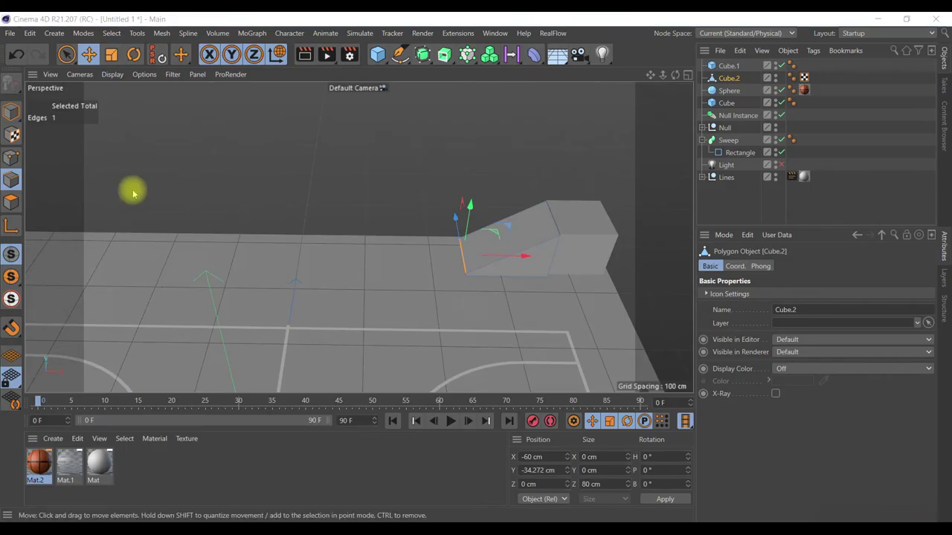
- Fine-tune the wedge's position in Model mode and copy-paste it as Cube.3
click(11, 113)
scroll(565, 233, up, 10)
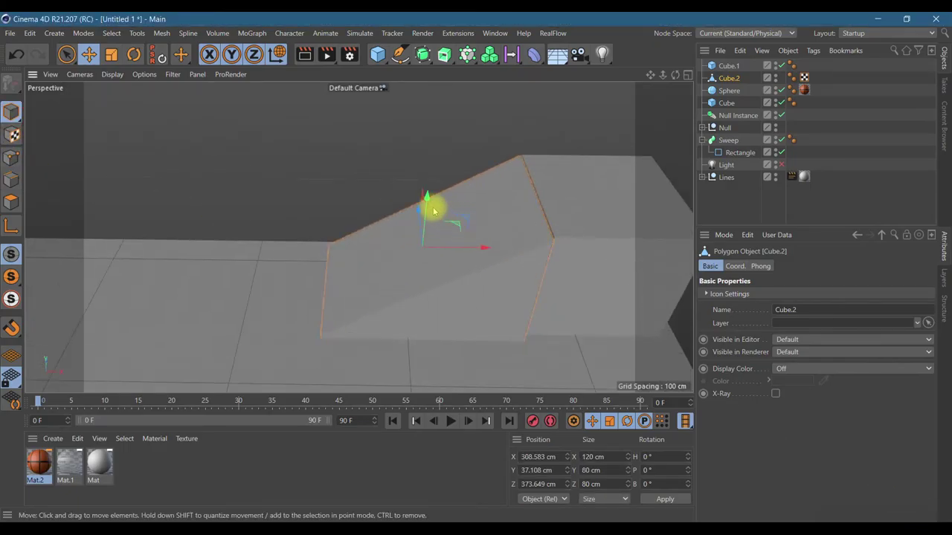
mouse_move(435, 212)
mouse_down()
mouse_move(433, 198)
mouse_move(442, 204)
mouse_up()
mouse_move(425, 245)
mouse_down()
mouse_move(441, 249)
mouse_move(424, 227)
mouse_up()
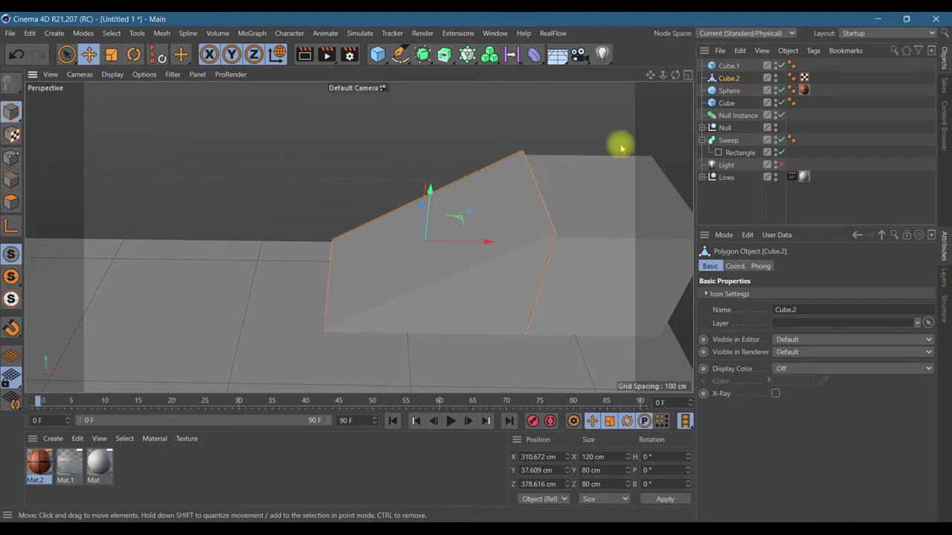
key(ctrl+c)
key(ctrl+v)
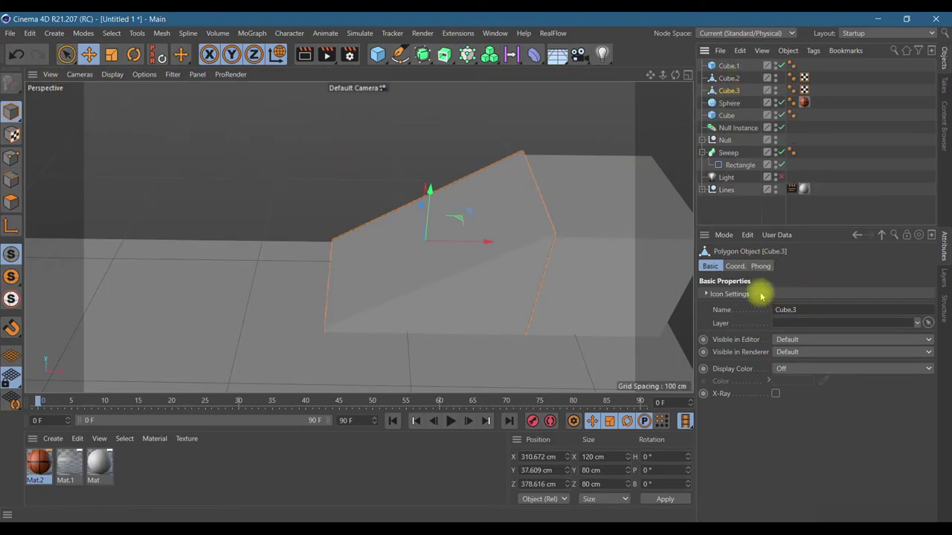
- Set Cube.3's heading rotation to 90° and slide it about 83 cm along X
click(736, 266)
click(901, 294)
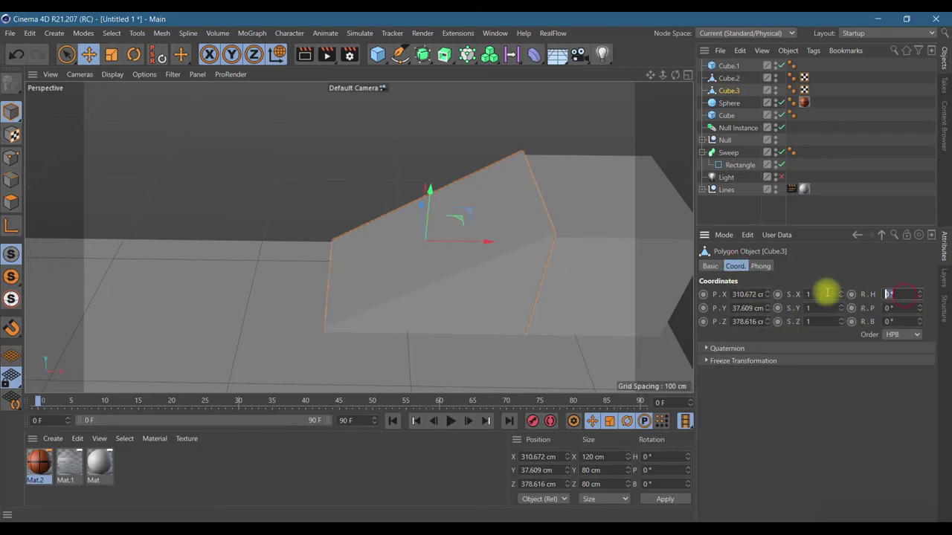
text(90)
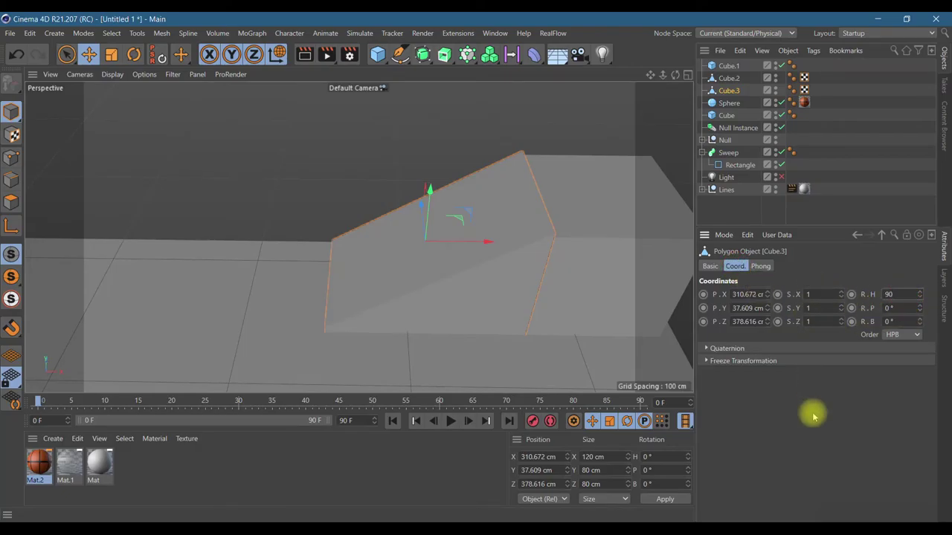
key(Return)
drag(475, 244, 618, 240)
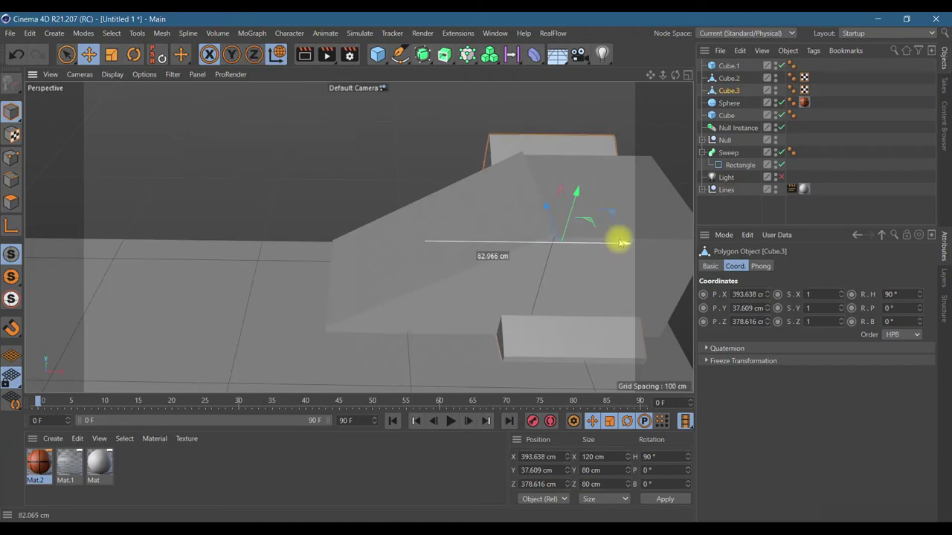
- Select Cube.1 and Cube.2, then restore the four-view layout
click(586, 212)
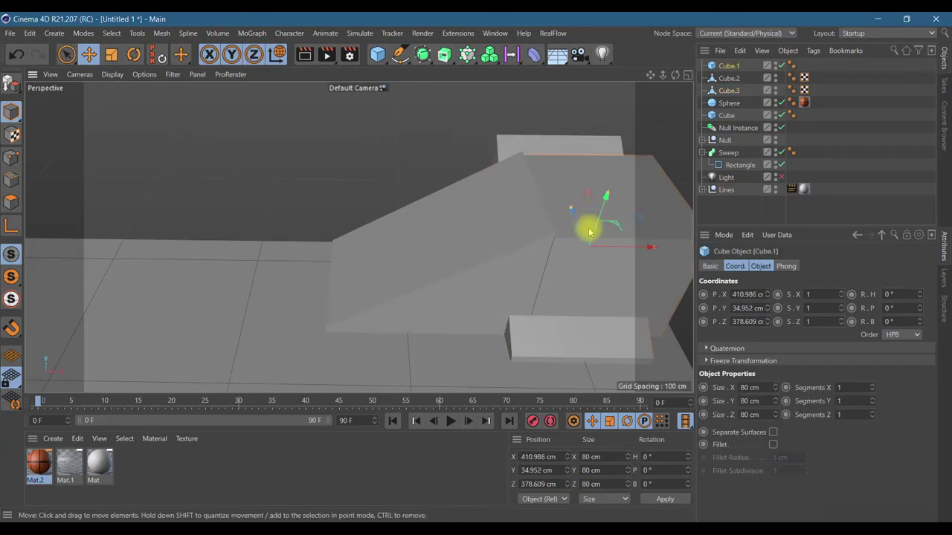
click(728, 79)
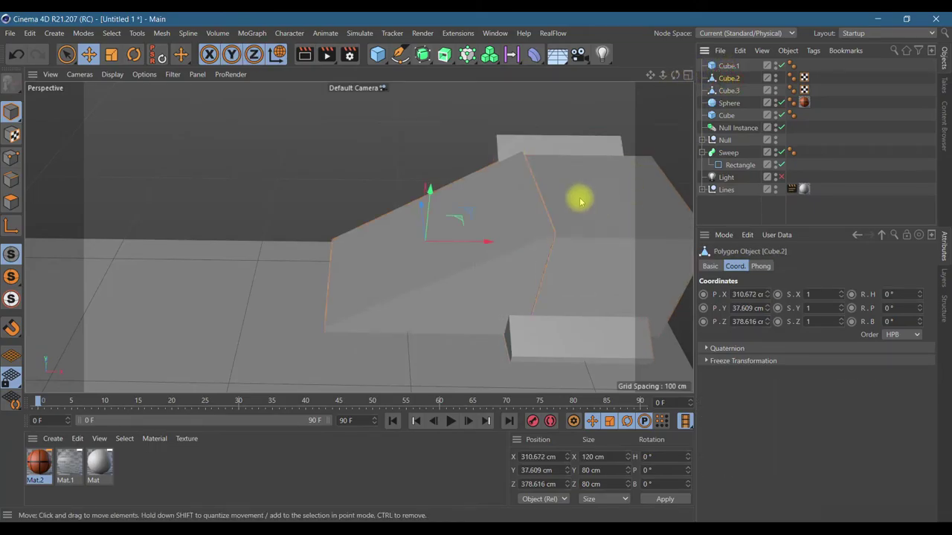
click(688, 75)
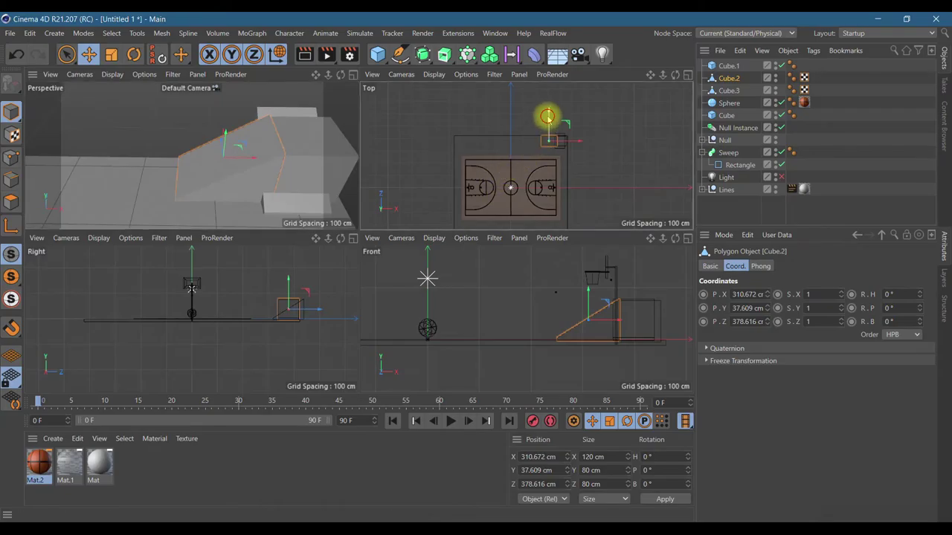
- Move Cube.3 back along Z, after undoing a trial move of Cube.2
drag(548, 115, 553, 106)
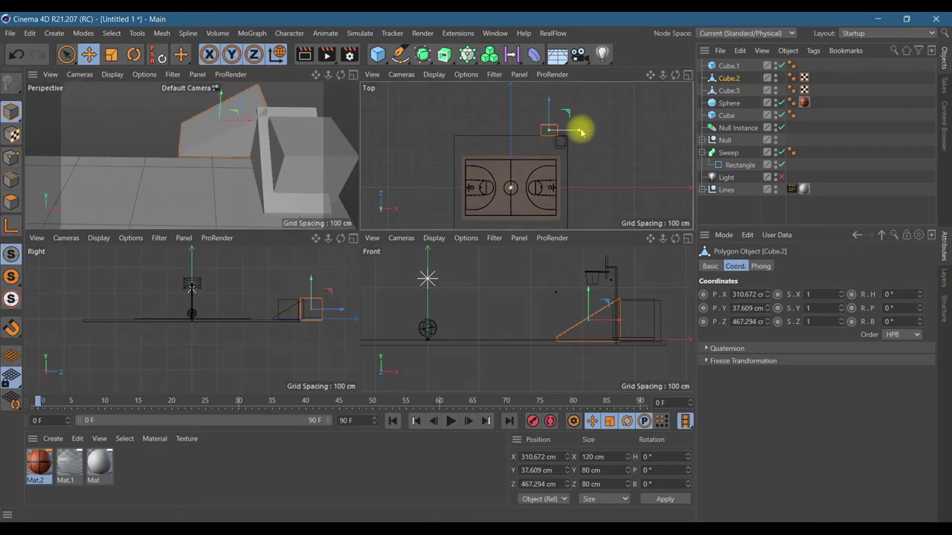
click(17, 53)
click(733, 90)
drag(559, 117, 587, 132)
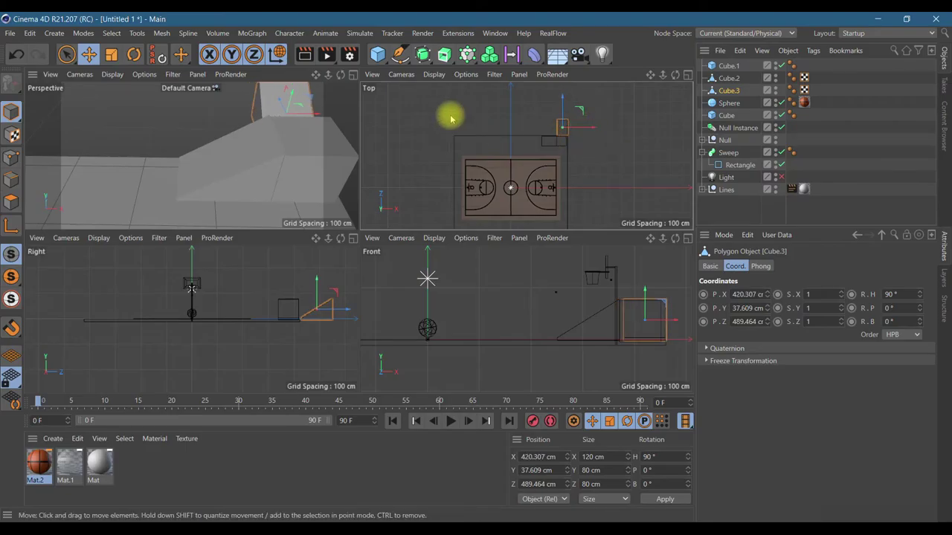
- Lift a copy of Cube.1, Cube.4, up to 115.6 cm Y in the maximized Perspective view
click(727, 67)
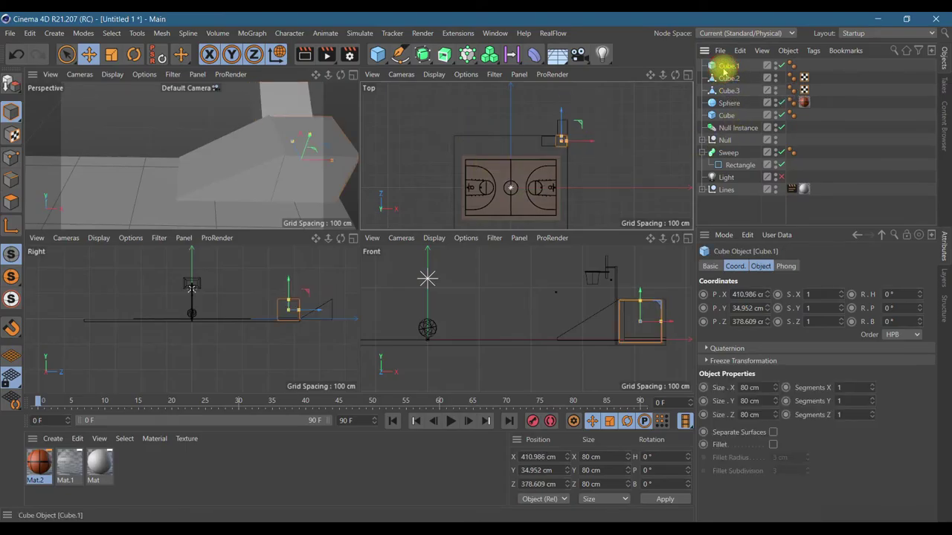
click(356, 76)
drag(606, 196, 632, 76)
- Compare the positions of Cube.1 through Cube.4 one by one
scroll(597, 235, down, 1)
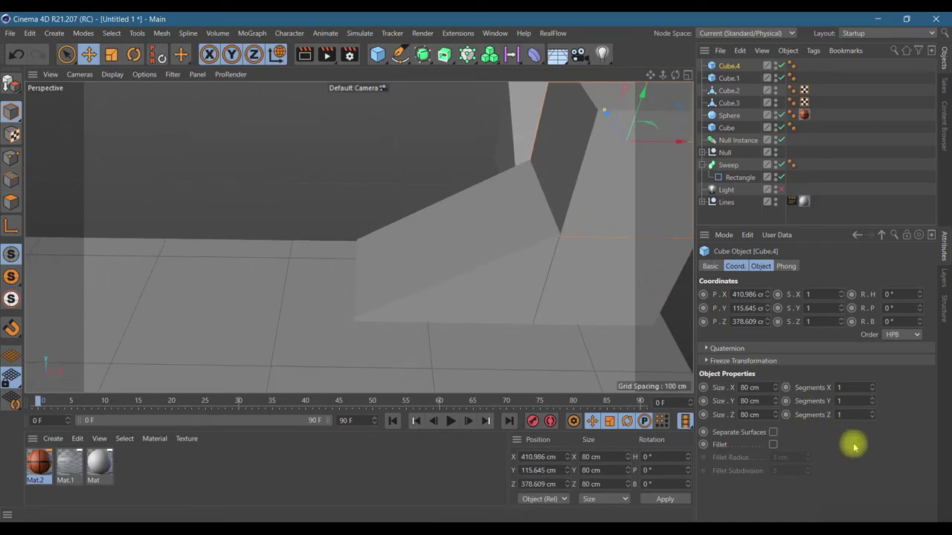
click(914, 512)
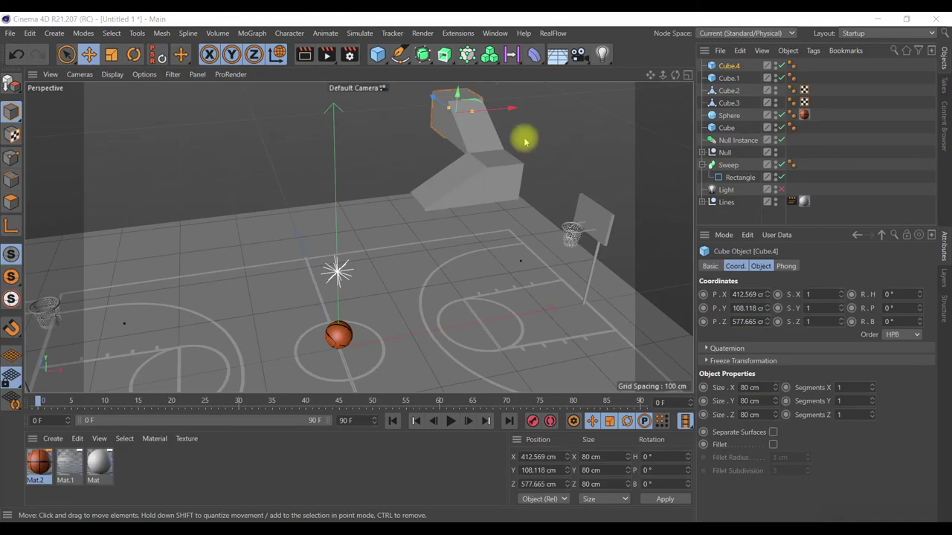
click(726, 78)
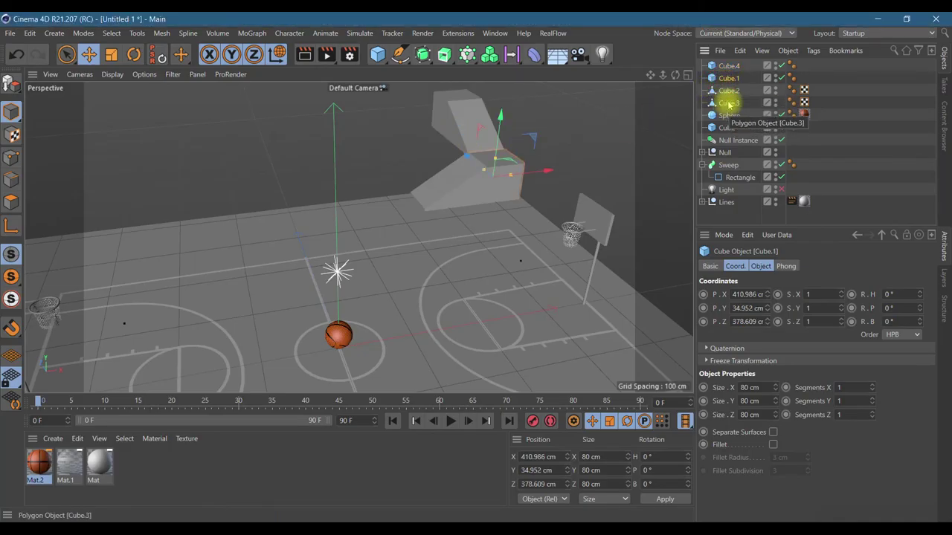
click(729, 91)
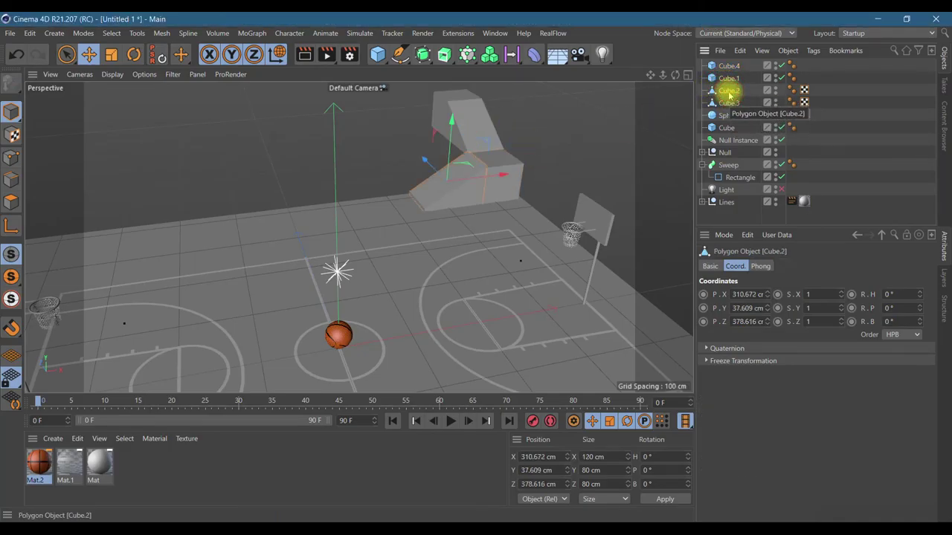
click(729, 103)
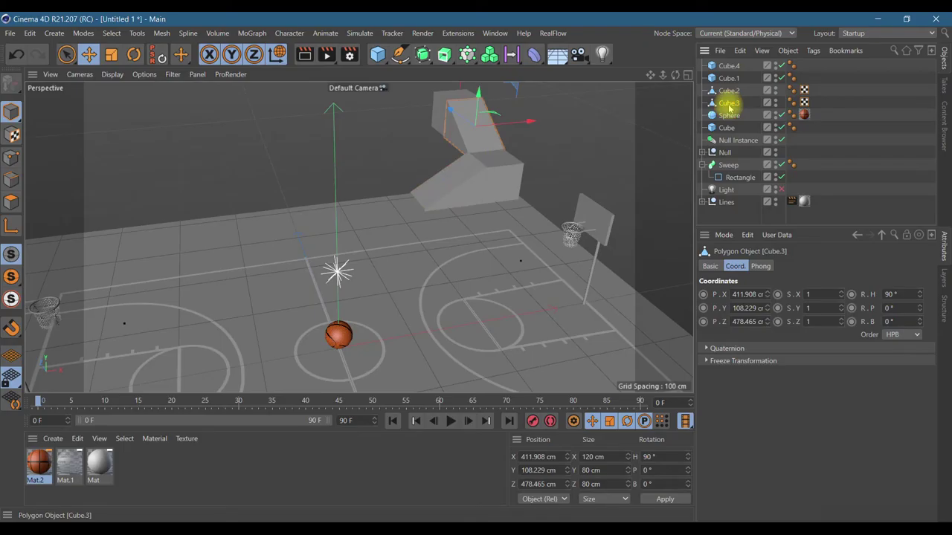
click(729, 66)
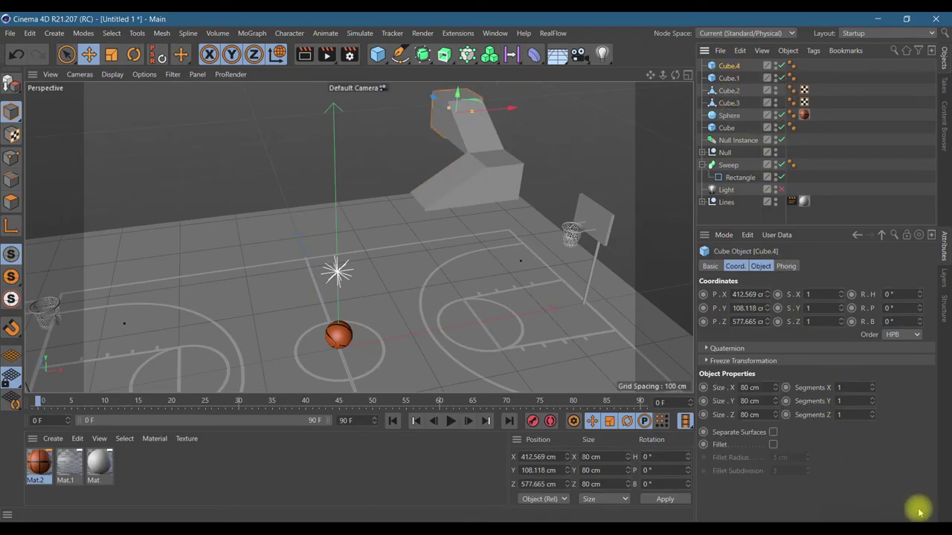
click(729, 92)
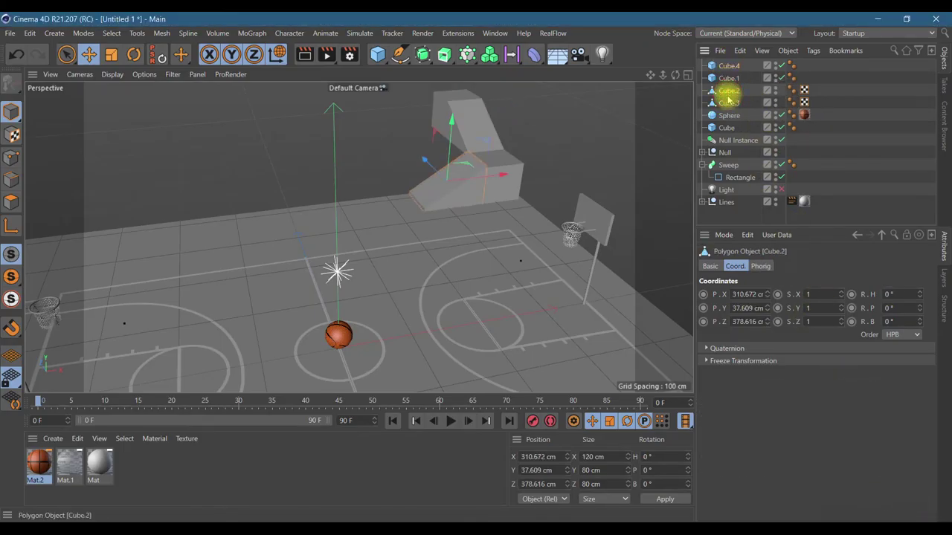
click(729, 103)
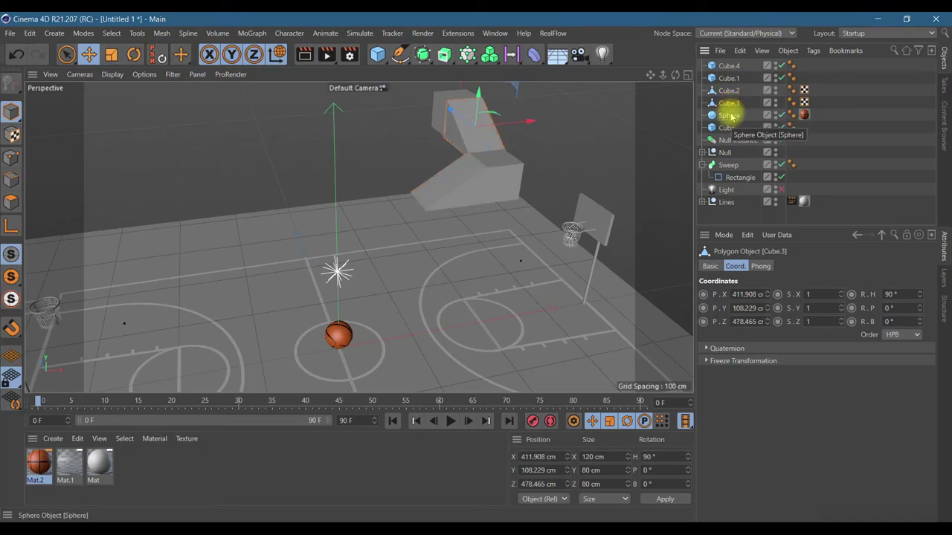
- Duplicate Cube.1 sideways as Cube.5 at X 324.6, Z 462.8 cm and make it editable
click(729, 78)
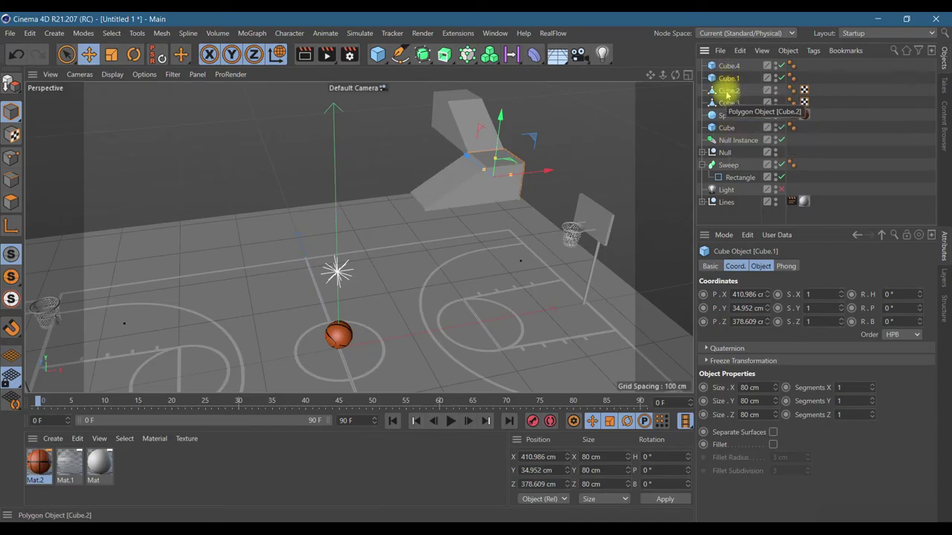
ctrl+drag(549, 174, 421, 147)
click(11, 83)
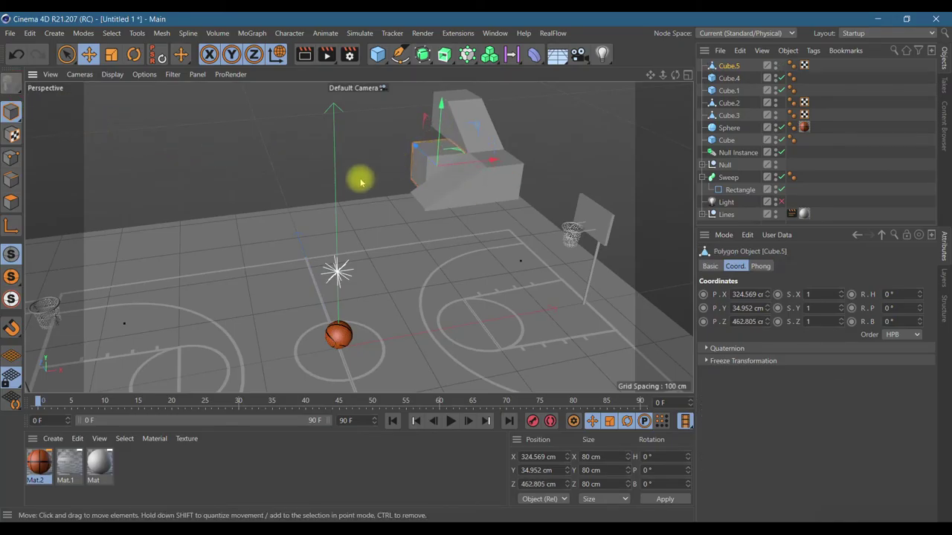
- Scale Cube.5 up to about 238 cm tall, shifting it back along its depth
click(111, 54)
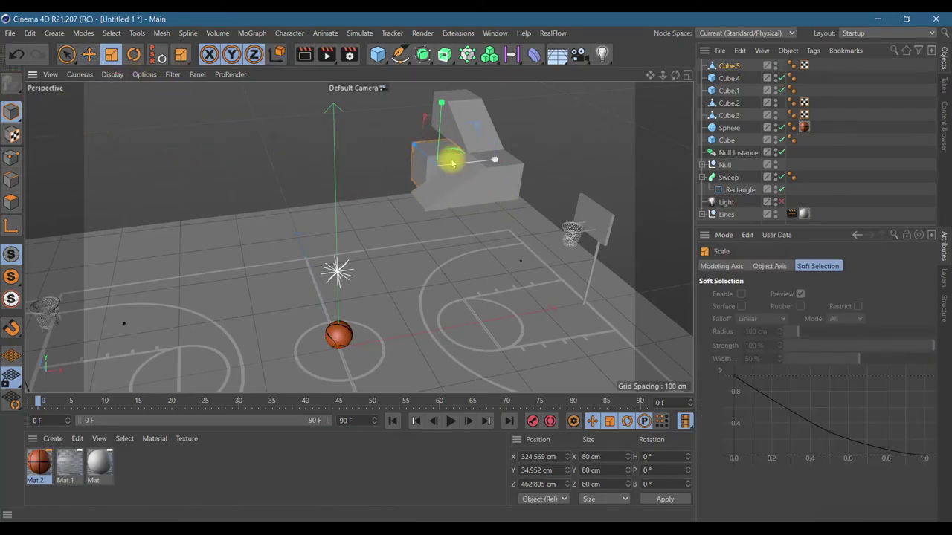
drag(407, 122, 409, 119)
click(89, 54)
drag(423, 155, 416, 146)
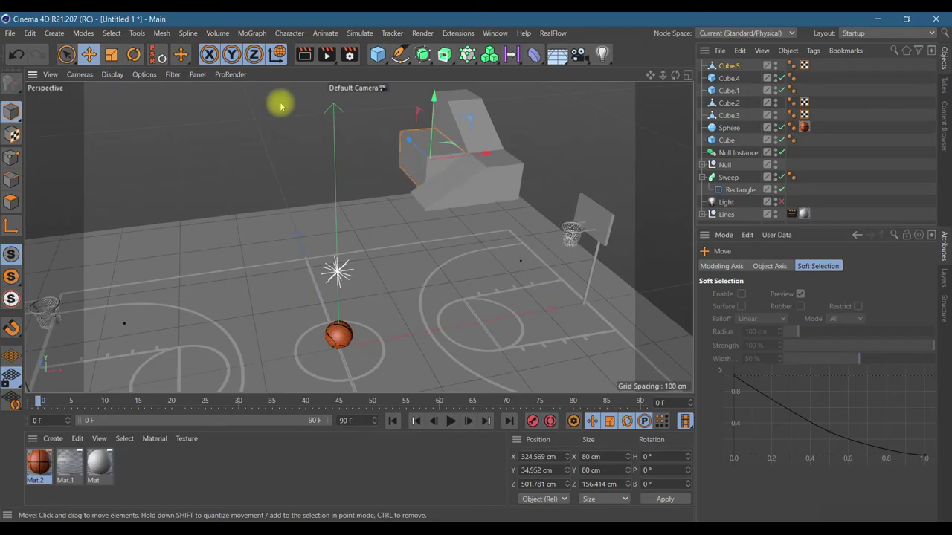
click(113, 57)
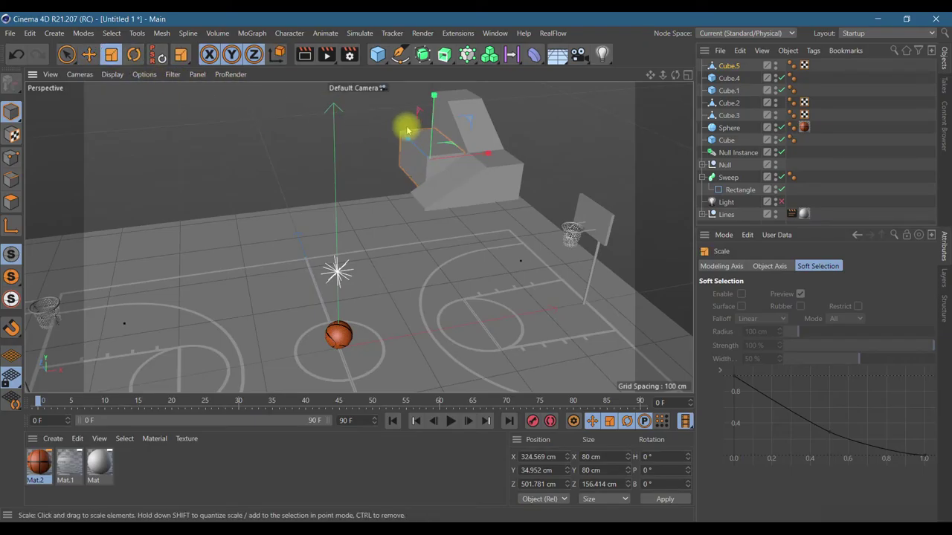
drag(430, 121, 435, 82)
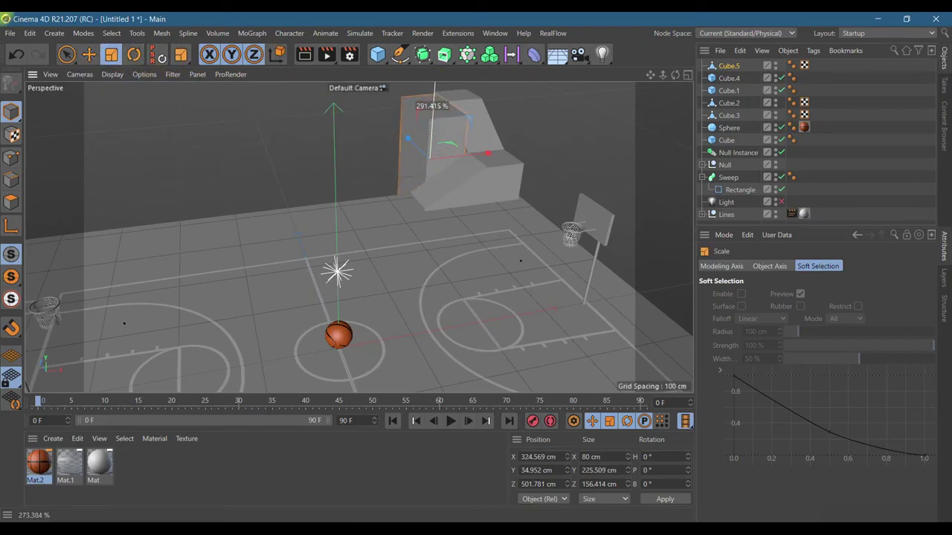
drag(432, 124, 433, 125)
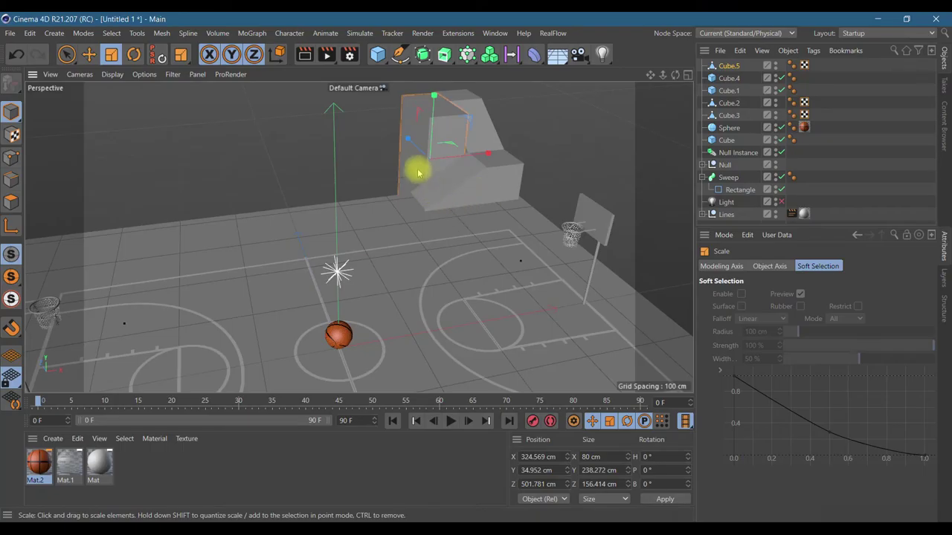
- Stretch Cube.5 to about 201 cm deep and set it at X 330.7, Z 518.9 cm
alt+drag(427, 190, 426, 189)
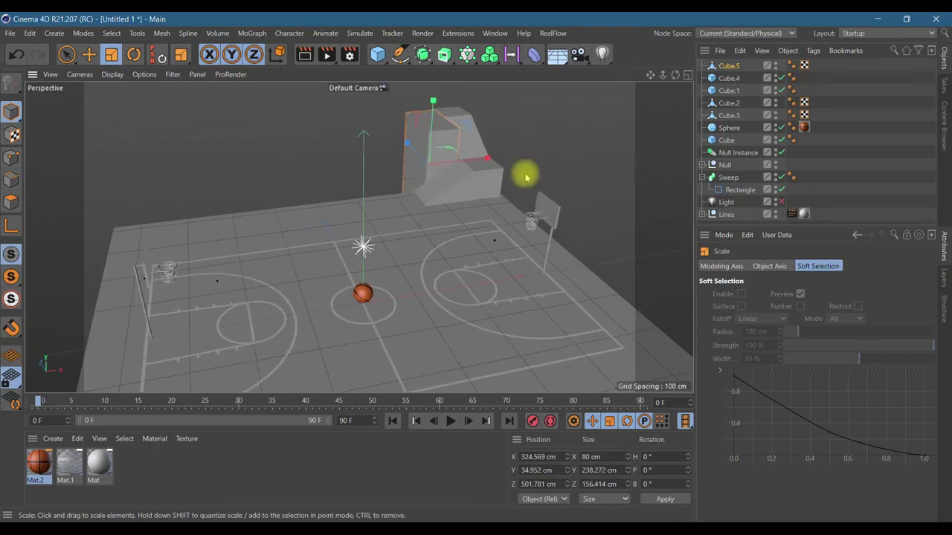
drag(675, 75, 600, 111)
drag(203, 159, 183, 157)
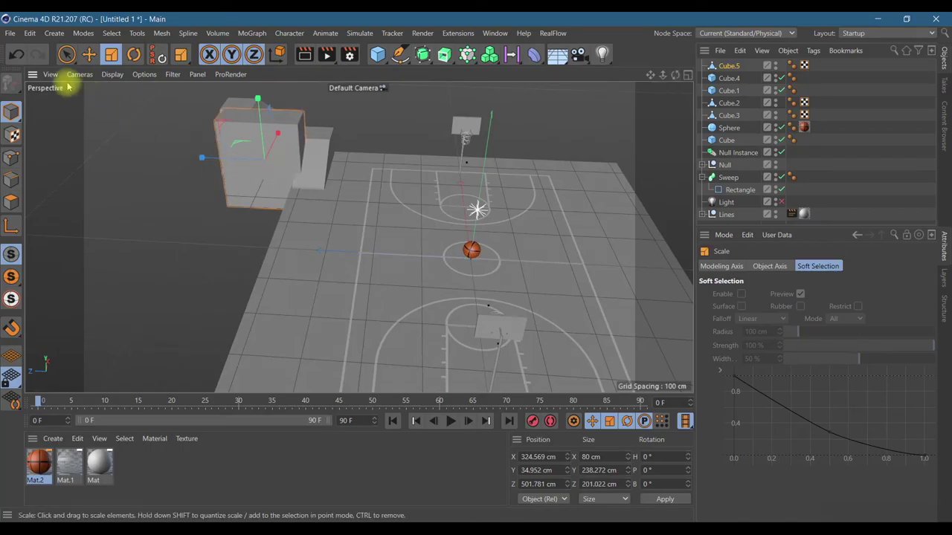
click(89, 54)
drag(213, 162, 208, 159)
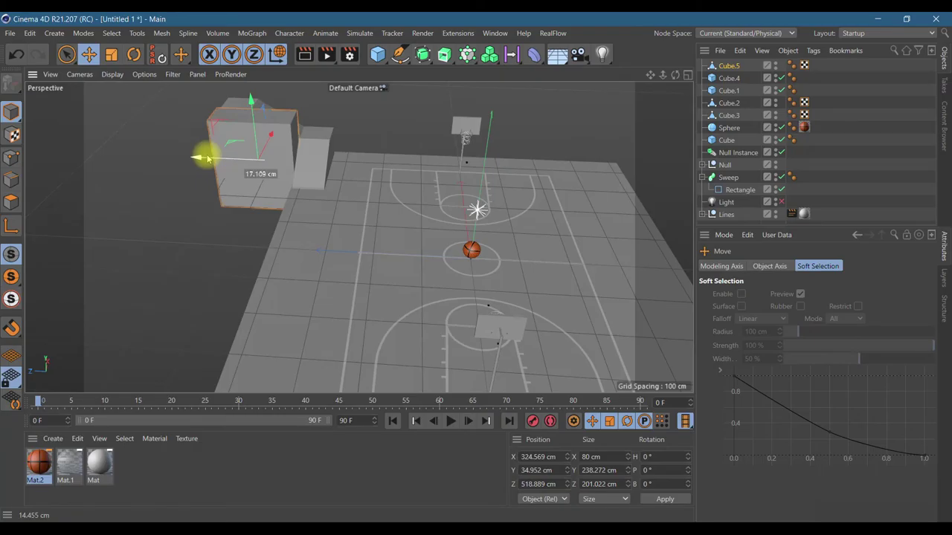
drag(675, 74, 476, 164)
drag(489, 156, 540, 171)
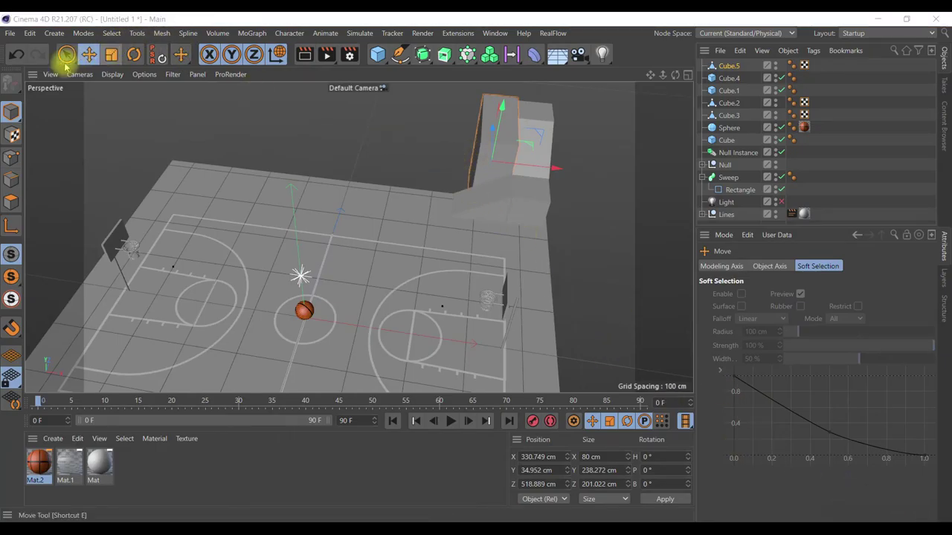
- Raise Cube.5's top face by about 48 cm in Polygon mode
click(13, 201)
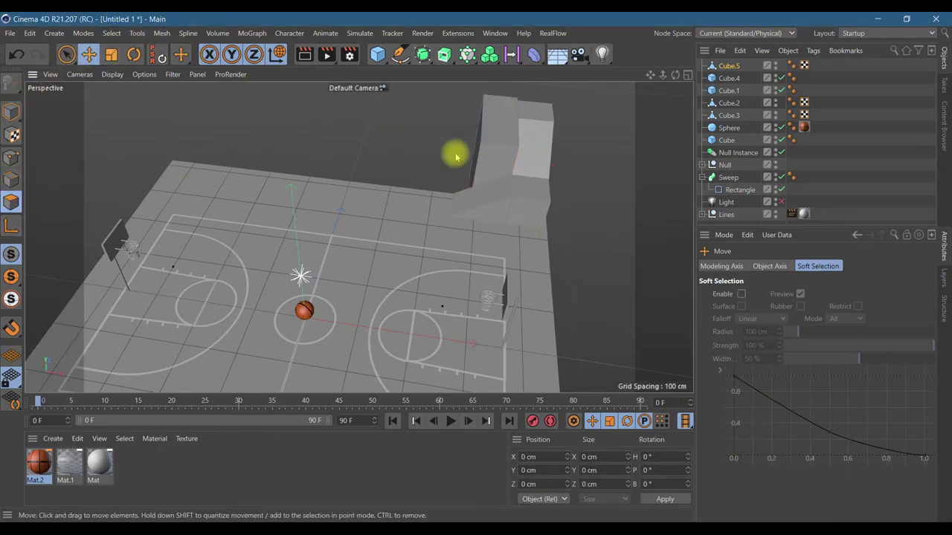
click(502, 130)
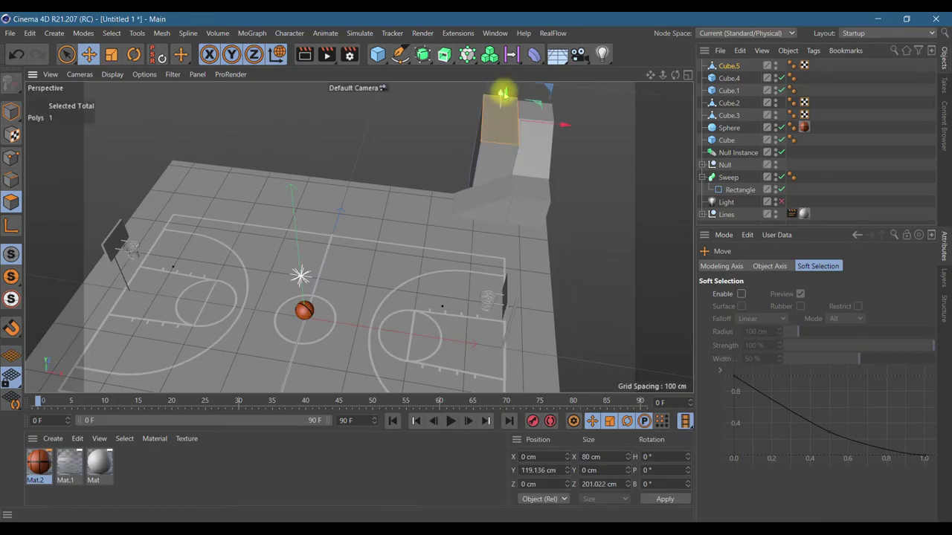
drag(505, 92, 504, 81)
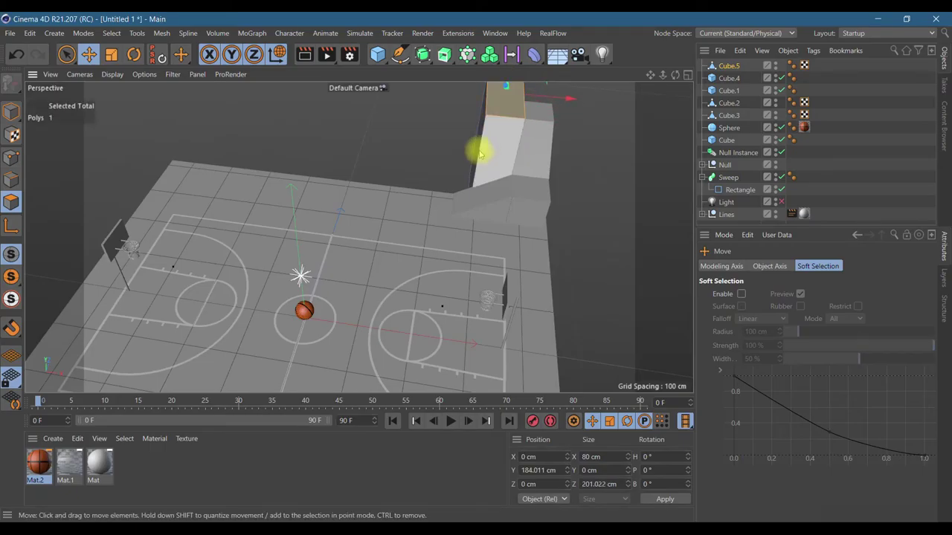
- Pull Cube.5's end face out to about 788 cm along X to form a long wall
drag(674, 75, 121, 333)
click(334, 138)
scroll(169, 281, down, 2)
scroll(170, 281, down, 2)
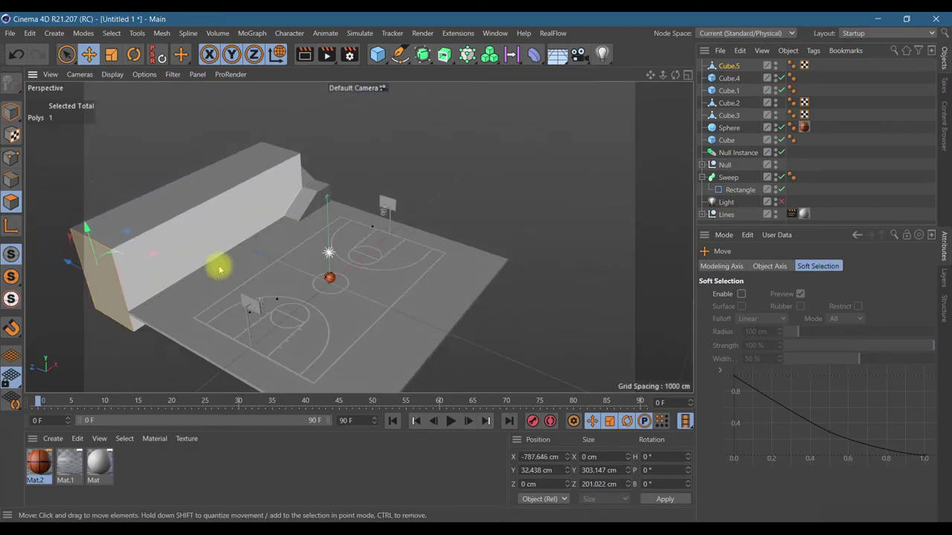
drag(674, 74, 606, 77)
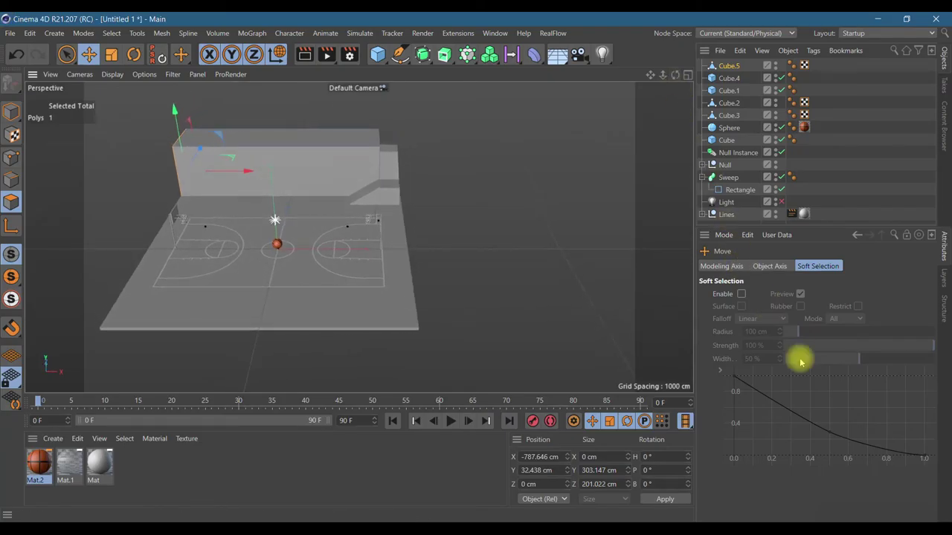
click(11, 180)
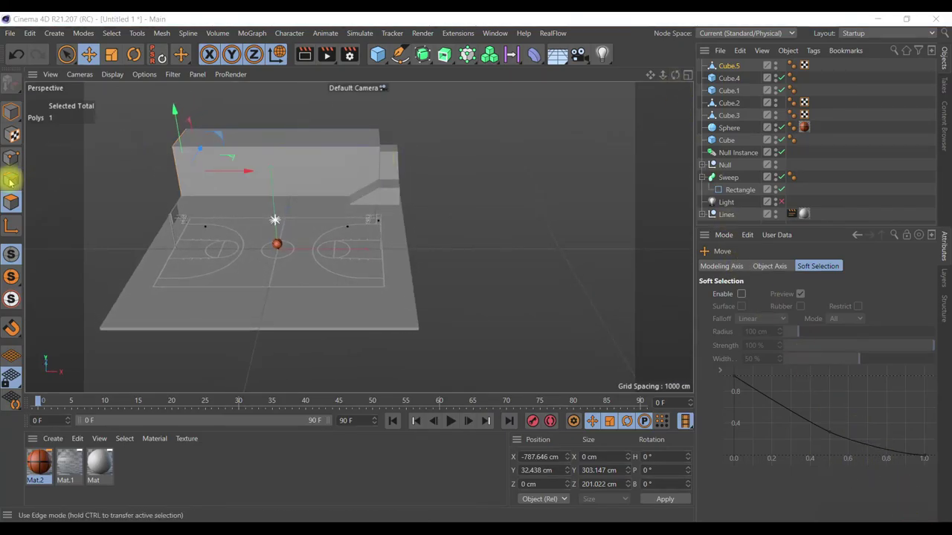
- Cut four evenly spaced vertical loops across Cube.5's long wall with Loop/Path Cut
click(281, 151)
right_click(282, 149)
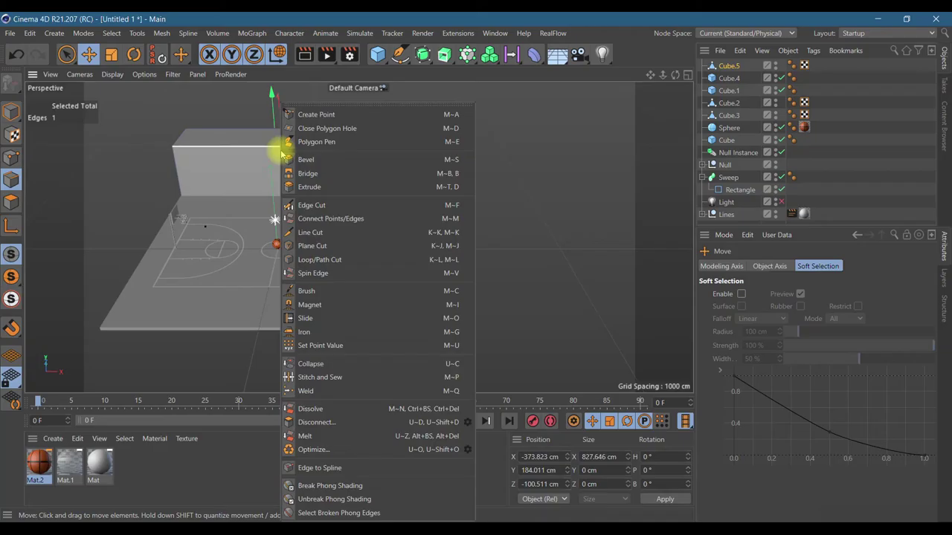
click(331, 259)
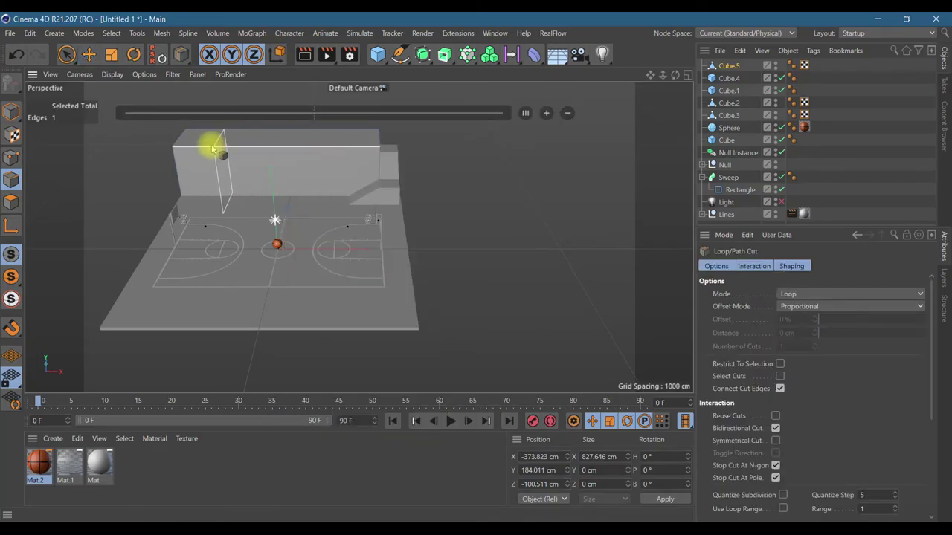
click(216, 145)
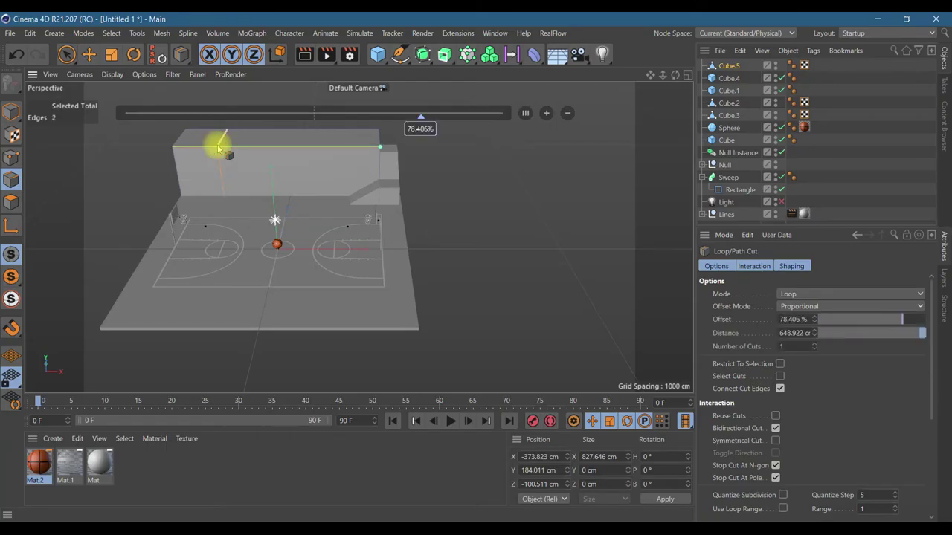
double_click(791, 346)
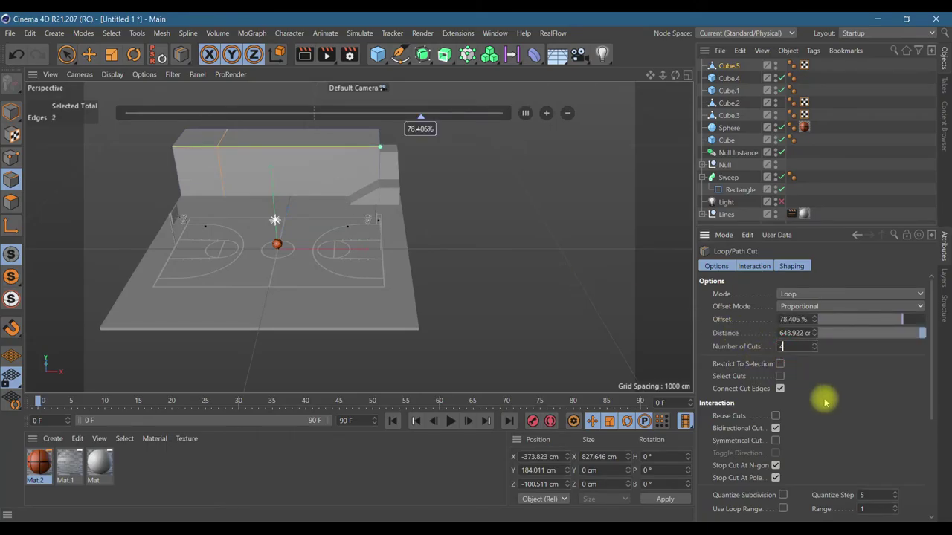
click(775, 415)
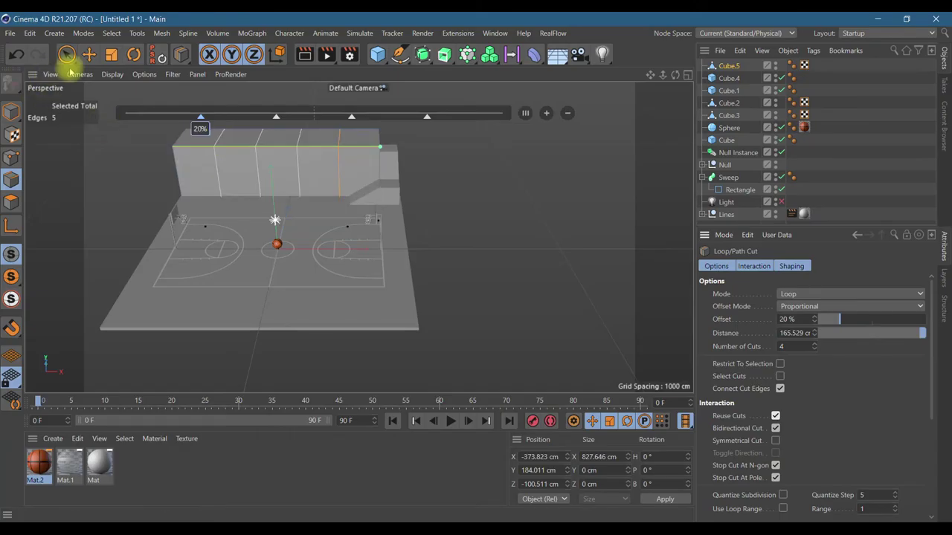
click(89, 55)
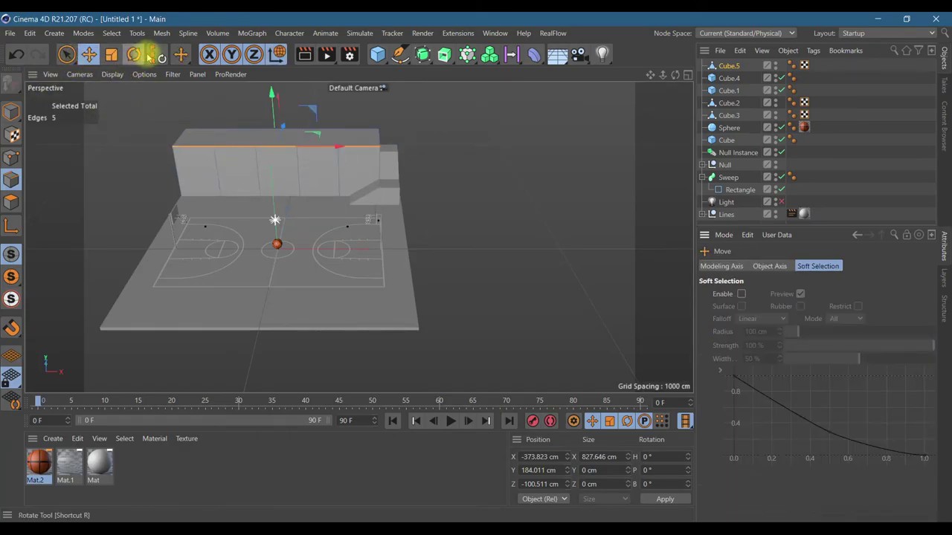
- Loop-select the vertical edge loops across the stand wall
click(112, 33)
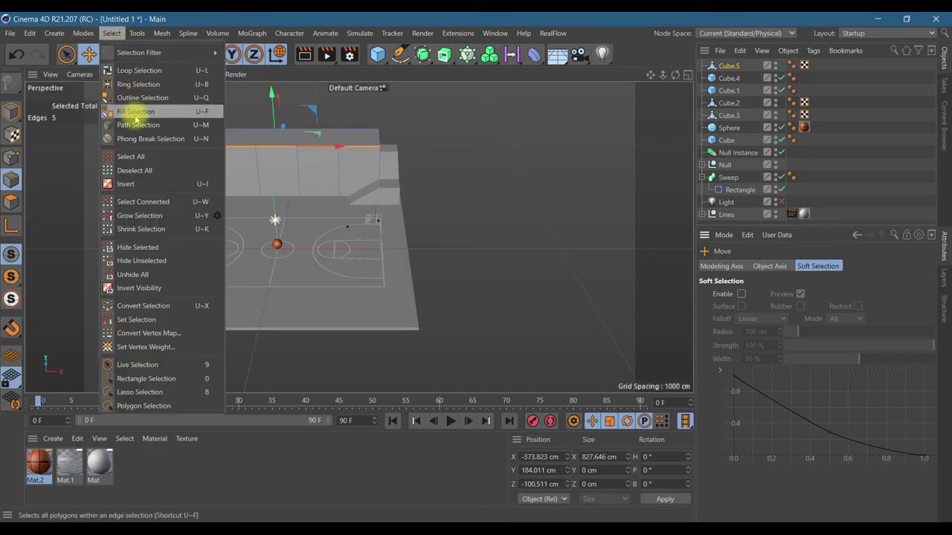
click(149, 70)
click(219, 165)
shift+click(260, 171)
shift+click(298, 168)
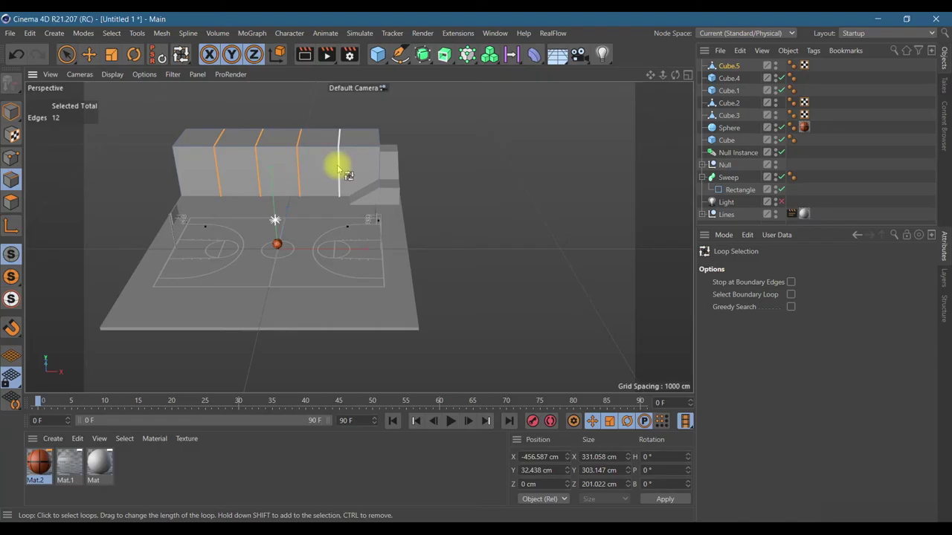
- Bevel the selected loops in Solid mode with a 40 cm offset
right_click(339, 170)
click(366, 158)
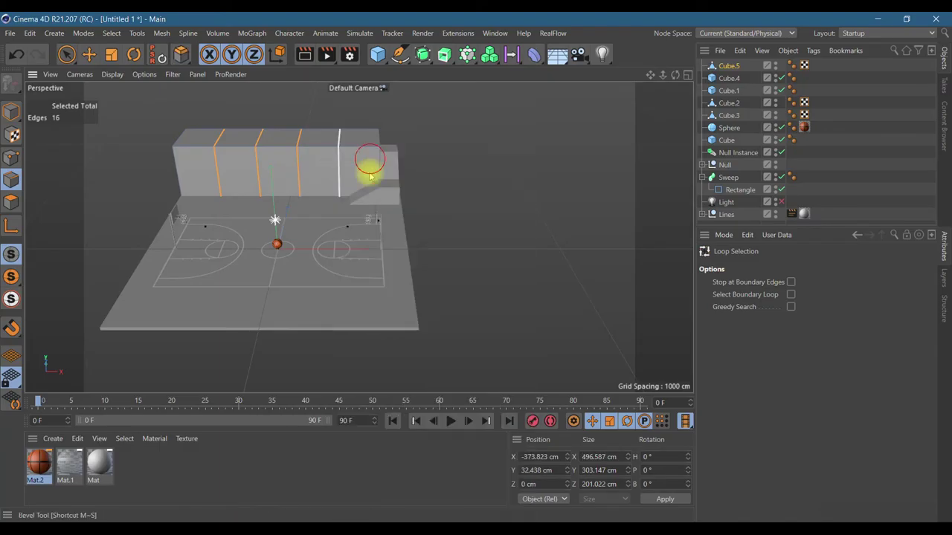
click(818, 294)
click(780, 311)
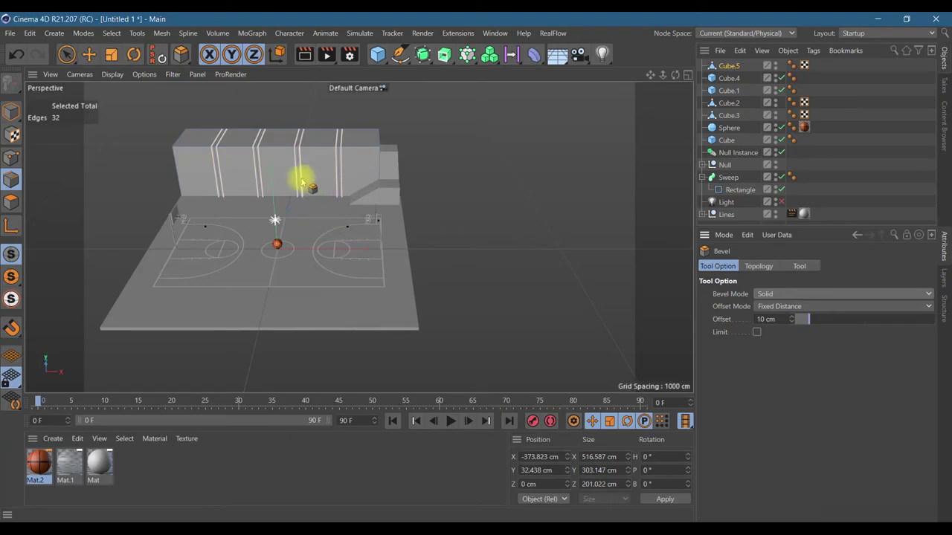
click(766, 319)
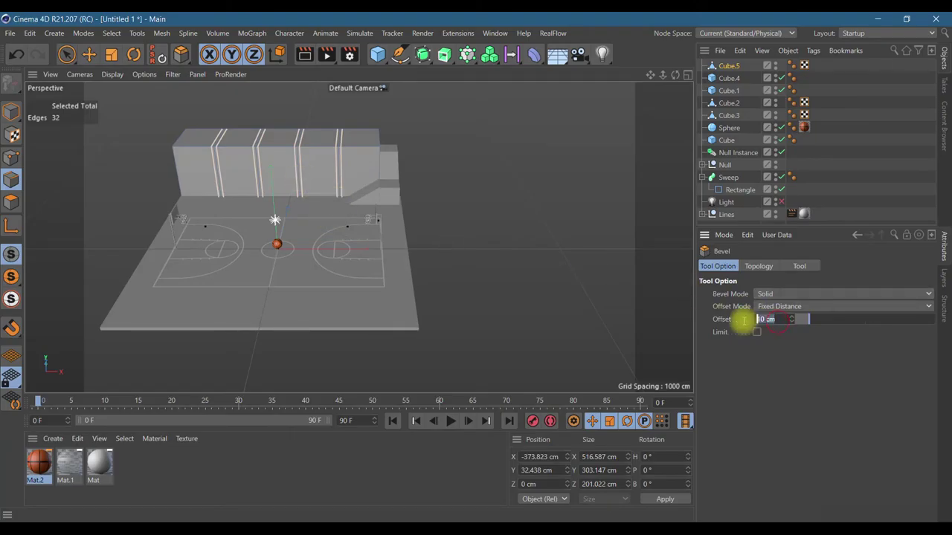
click(759, 400)
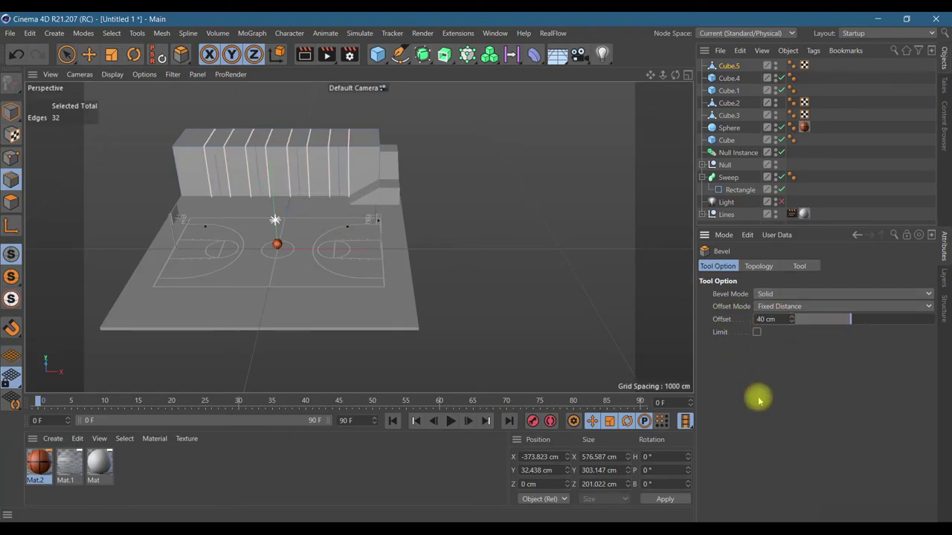
scroll(421, 166, up, 3)
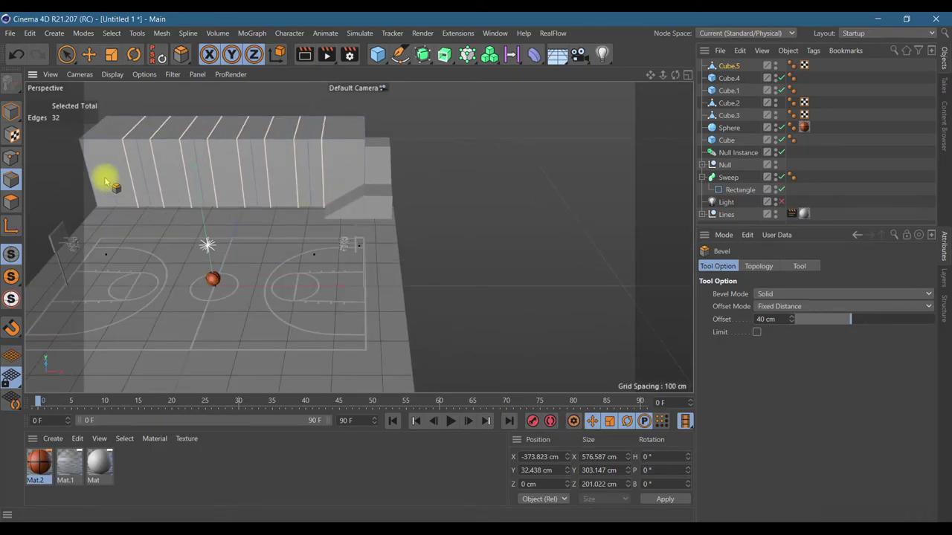
click(10, 202)
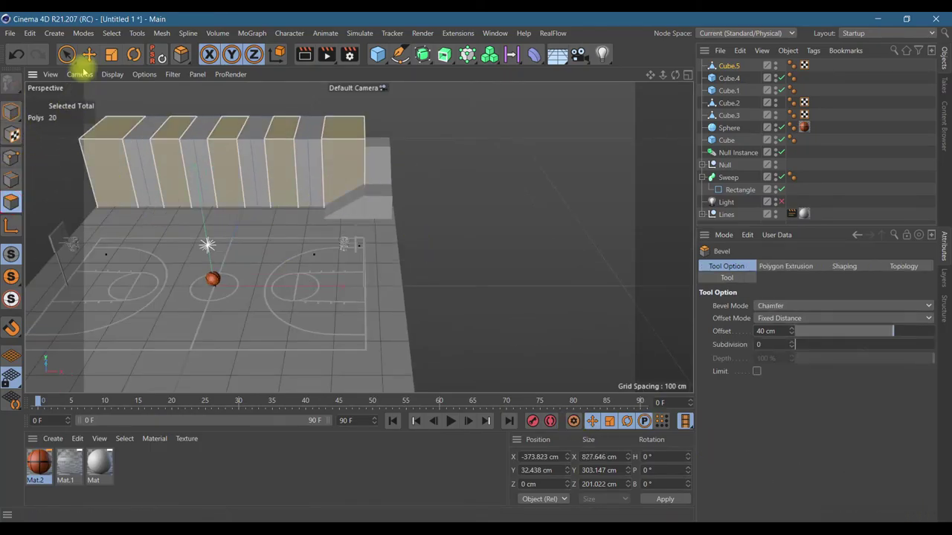
- Move the alternating wall panels about 18 cm back along Z
right_click(107, 187)
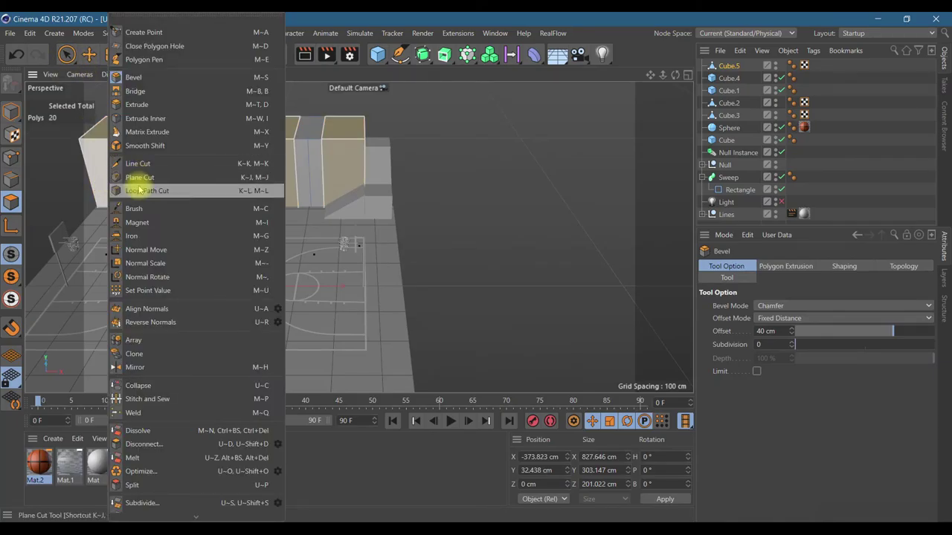
click(921, 513)
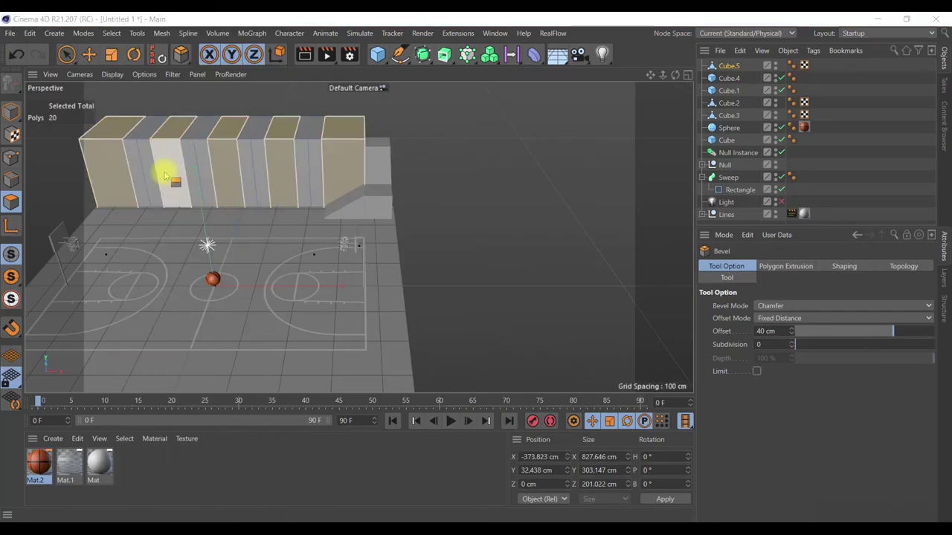
click(89, 54)
drag(675, 75, 622, 106)
drag(555, 151, 553, 149)
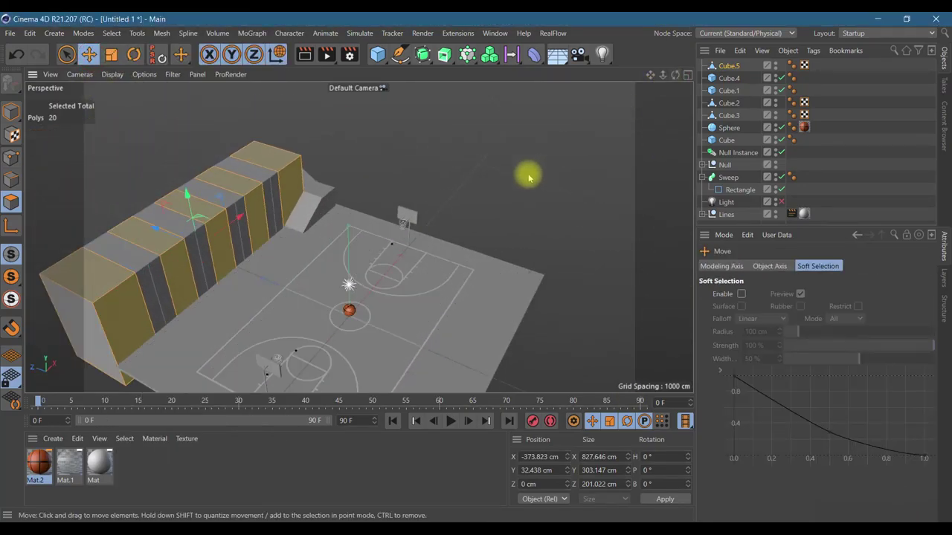
drag(173, 230, 159, 231)
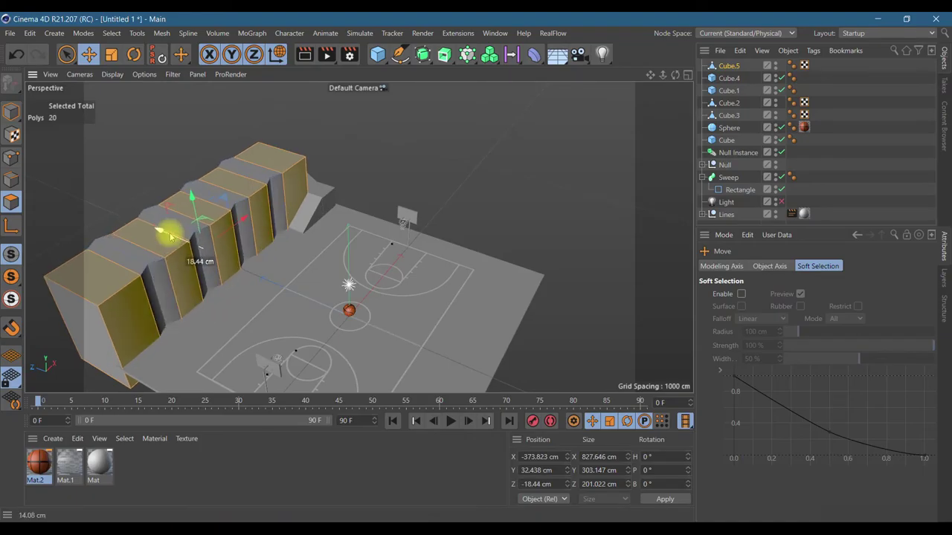
- Orbit to a low side view of the stands and select the stand block's front face
key(ctrl+shift+z)
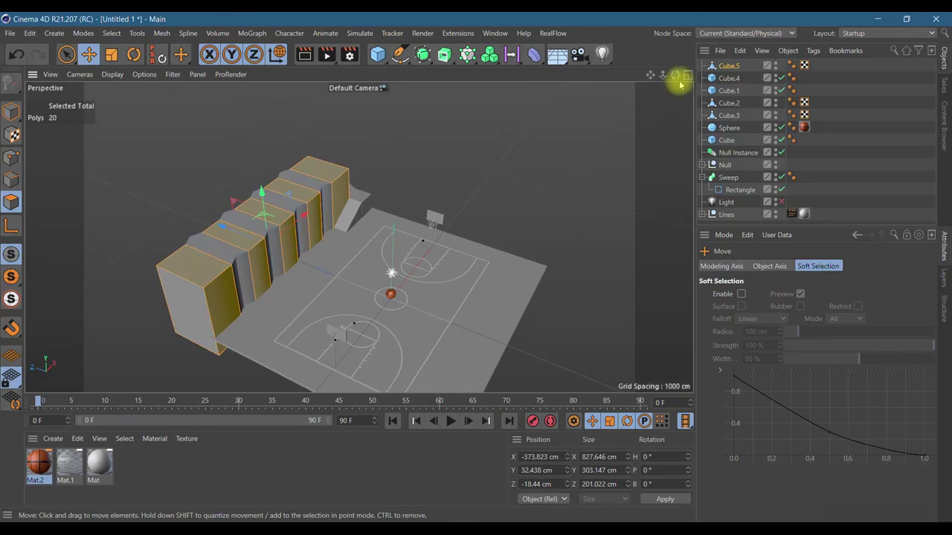
drag(675, 75, 675, 98)
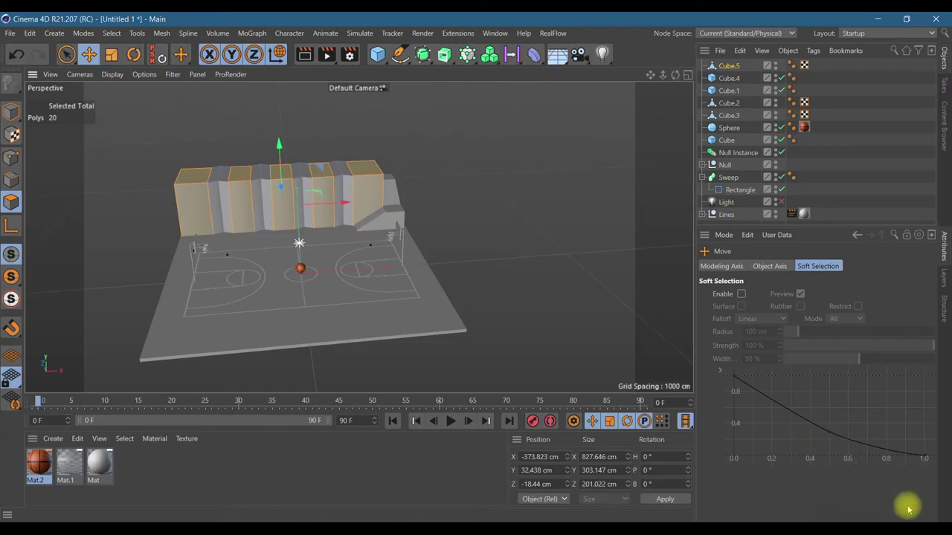
drag(675, 82, 733, 76)
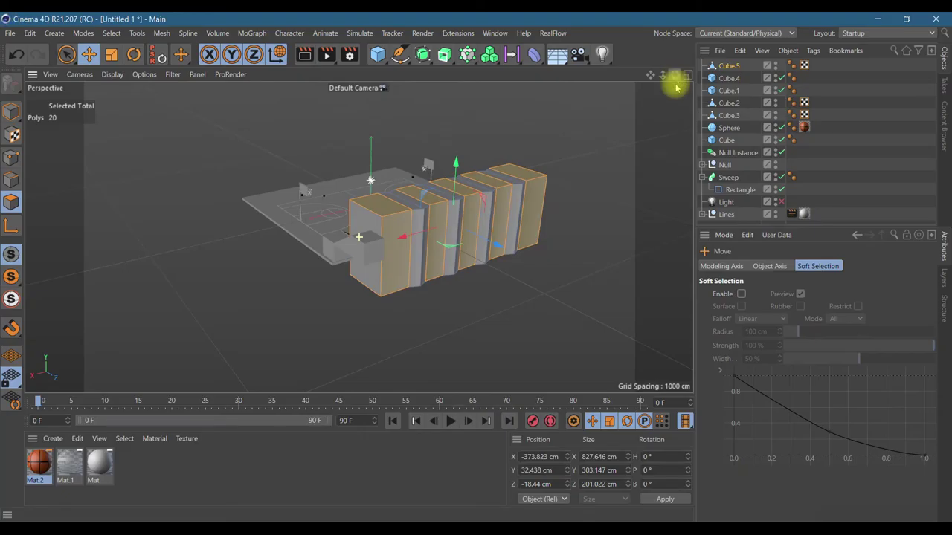
click(402, 257)
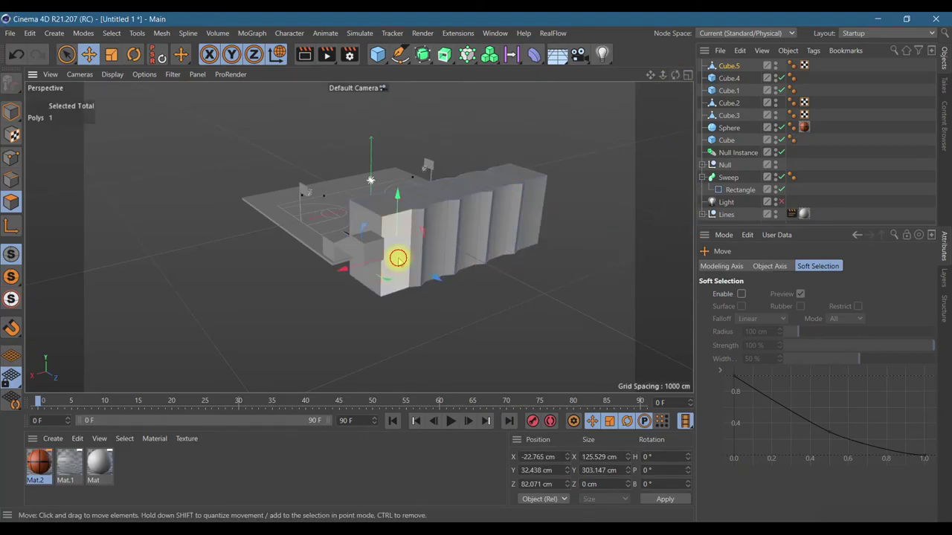
- Give the Cube floor slab a 30 cm height and raise it about 12 cm
click(580, 316)
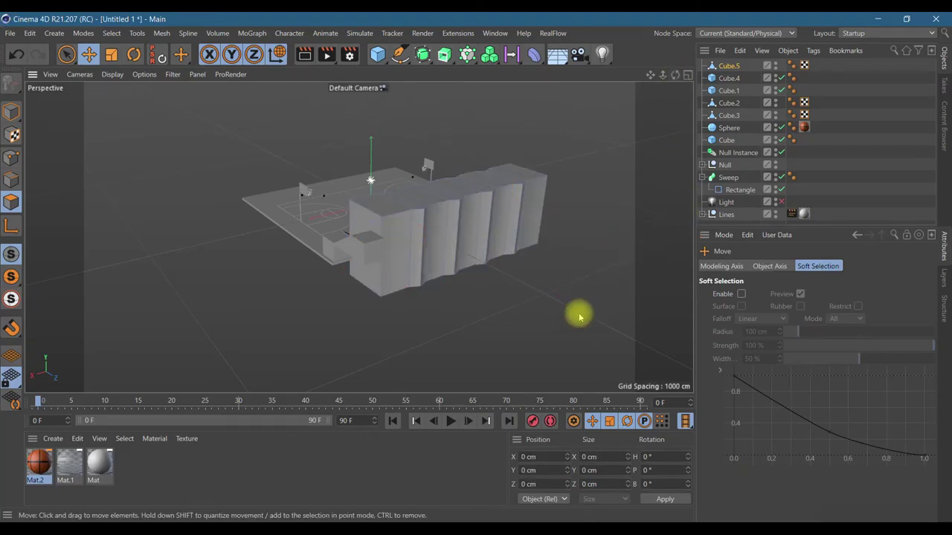
scroll(397, 253, up, 2)
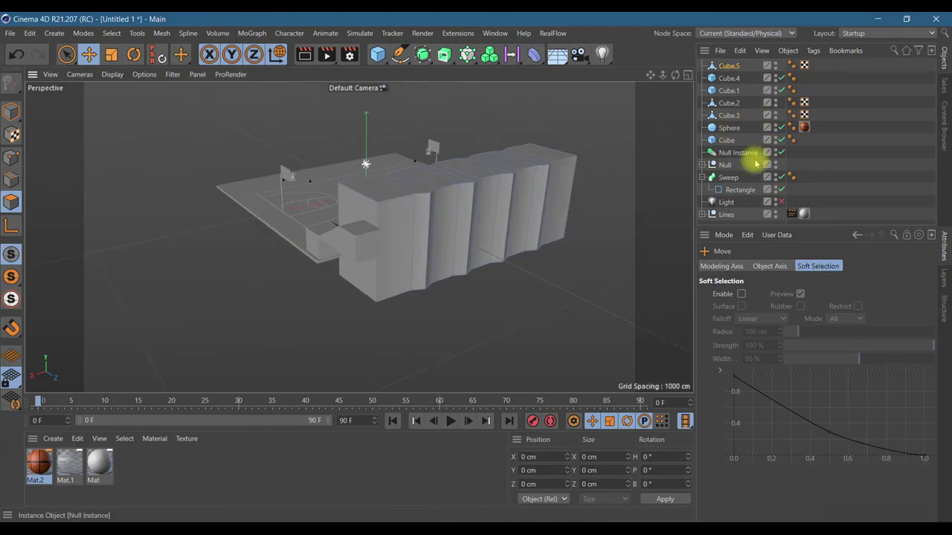
click(728, 141)
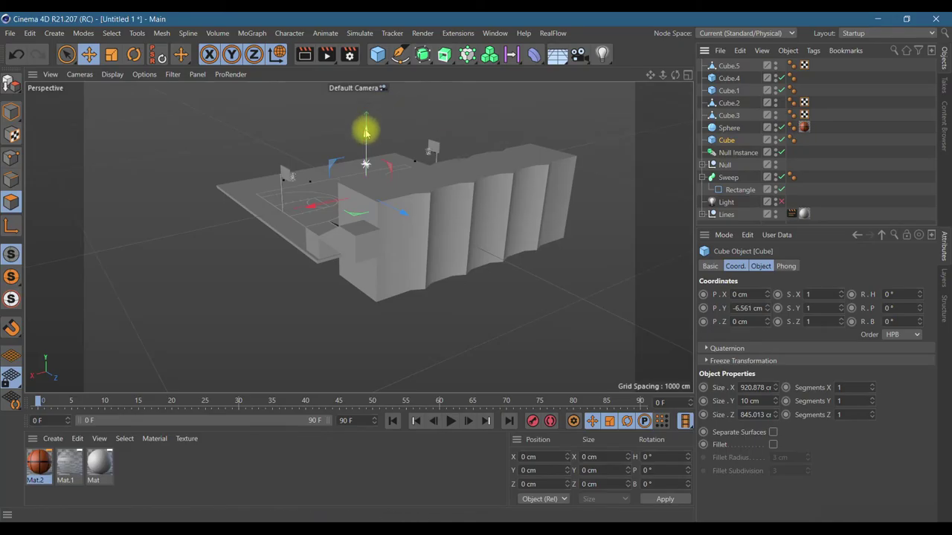
drag(365, 132, 365, 139)
key(ctrl+z)
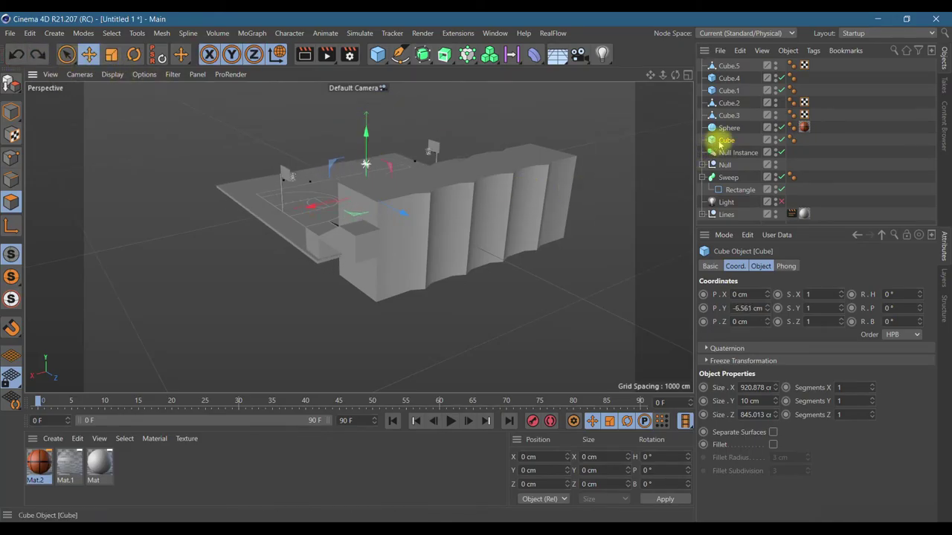
click(753, 269)
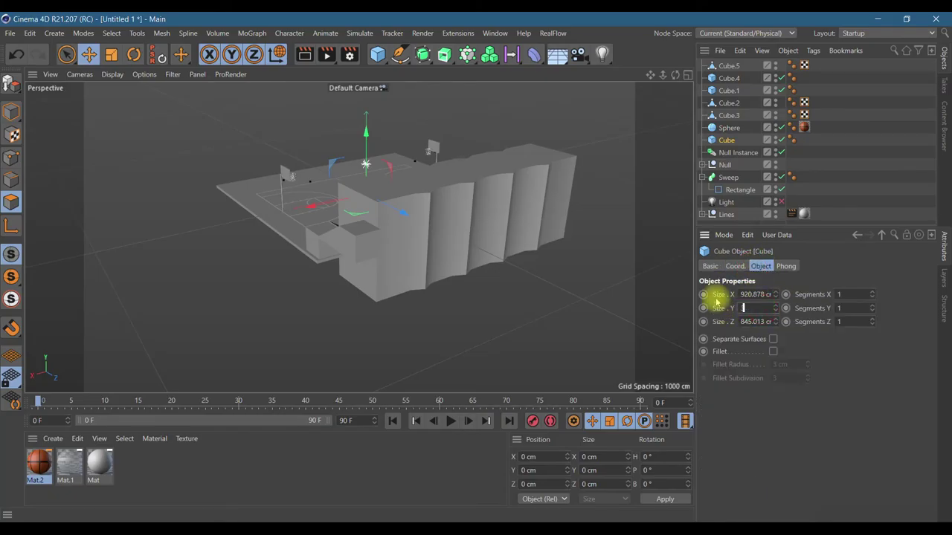
key(Return)
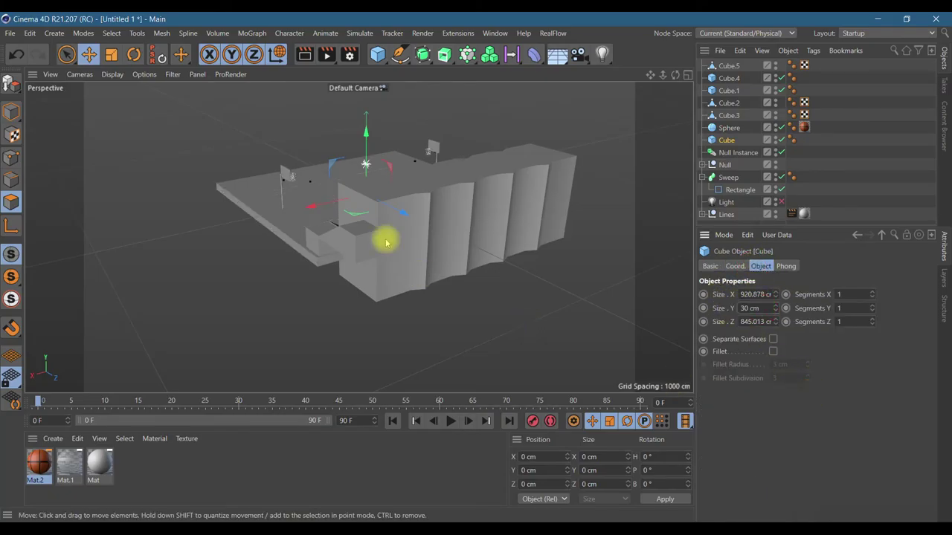
drag(367, 146, 376, 145)
- Increase the slab's Y size to 50 cm and raise it about 11 cm
scroll(361, 276, up, 5)
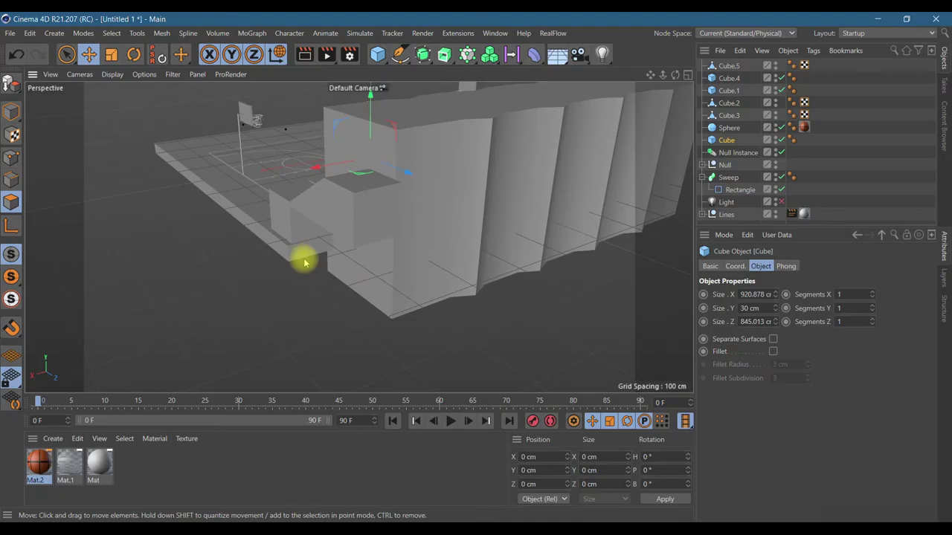
click(764, 308)
text(5)
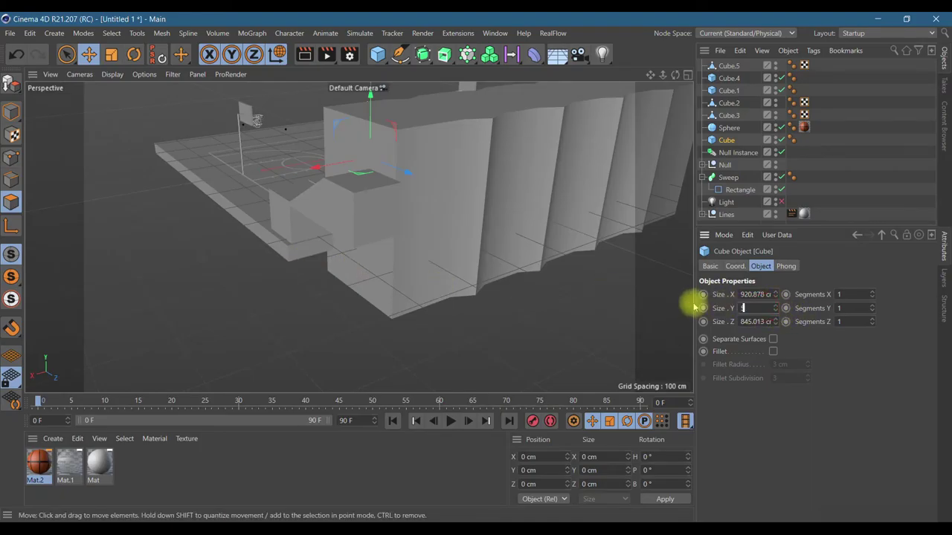
text(0)
click(871, 390)
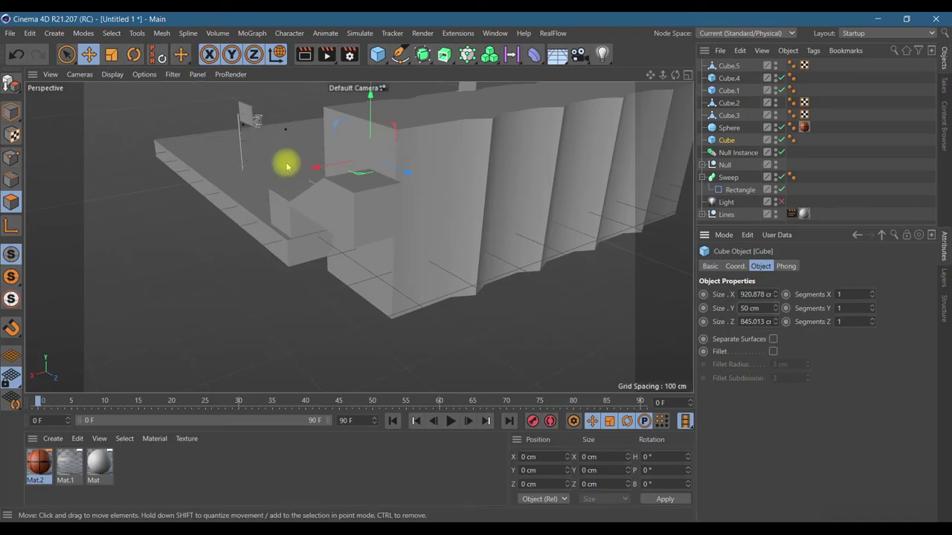
drag(371, 108, 373, 117)
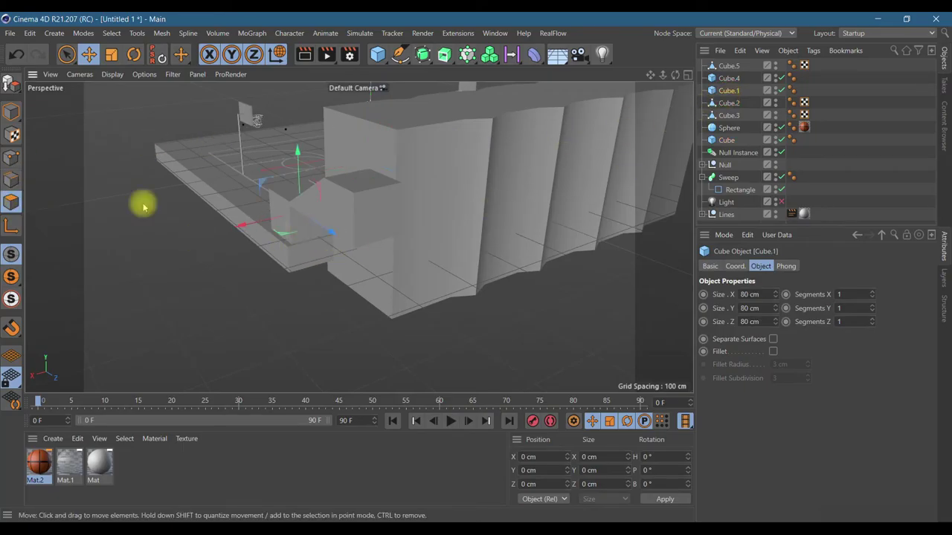
- Pull a Cube.1 face about 182 cm outward, then reselect the Cube slab
click(309, 227)
drag(348, 242, 292, 269)
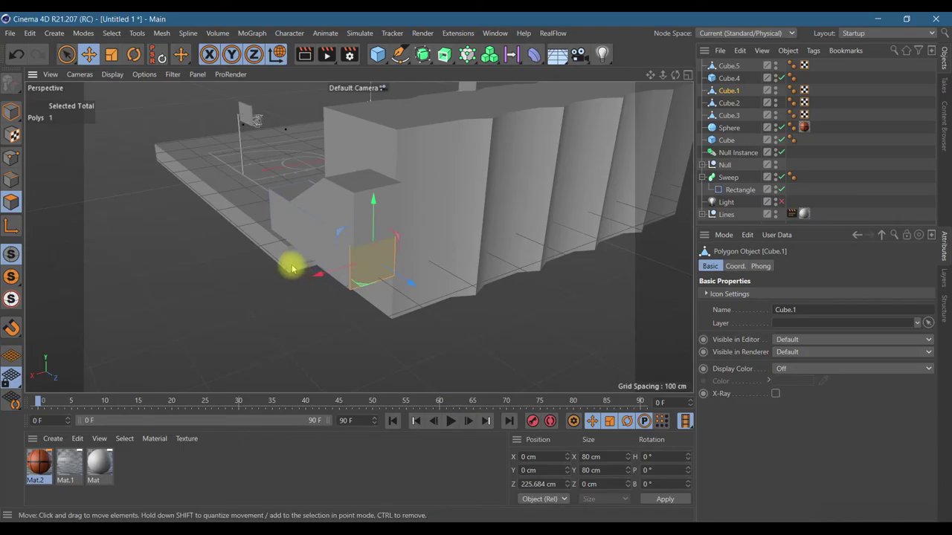
click(283, 263)
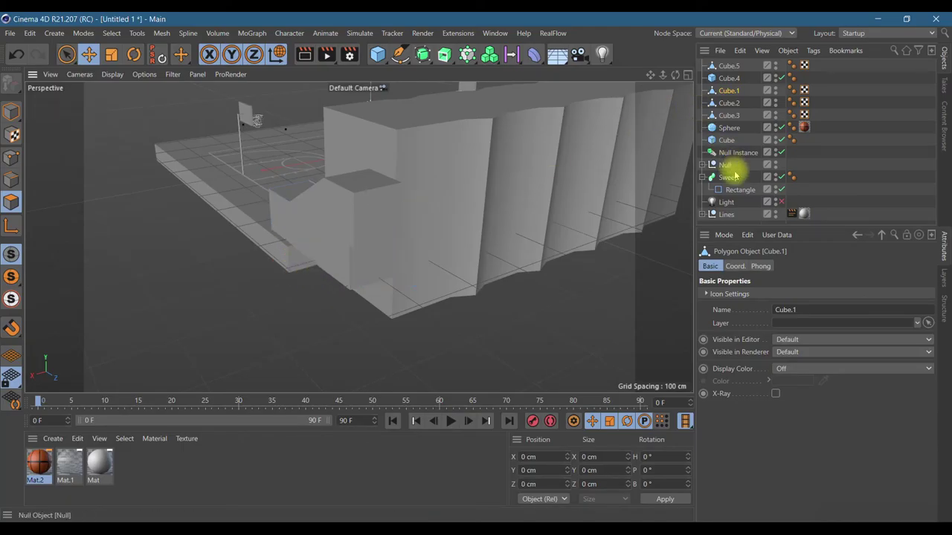
click(727, 141)
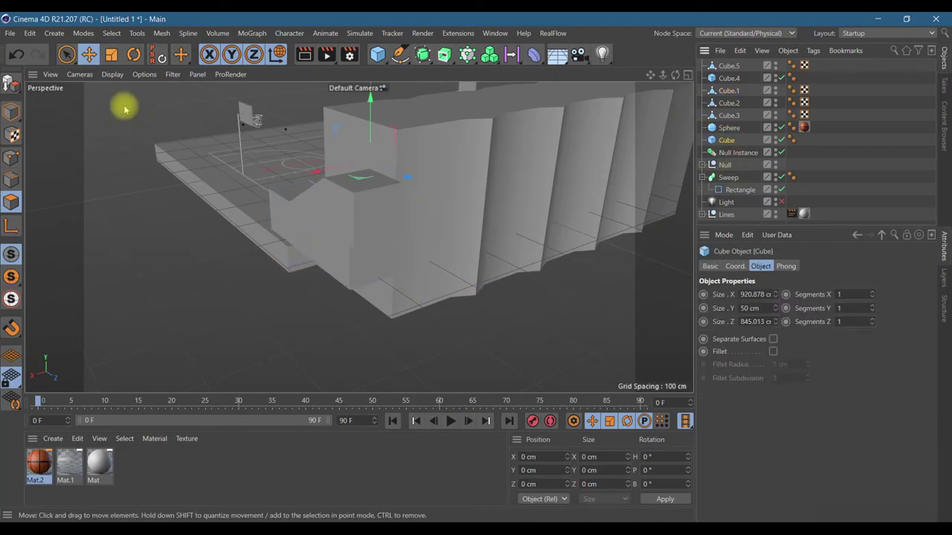
click(112, 55)
mouse_move(414, 180)
mouse_down()
mouse_move(436, 196)
mouse_move(429, 202)
mouse_move(424, 191)
mouse_up()
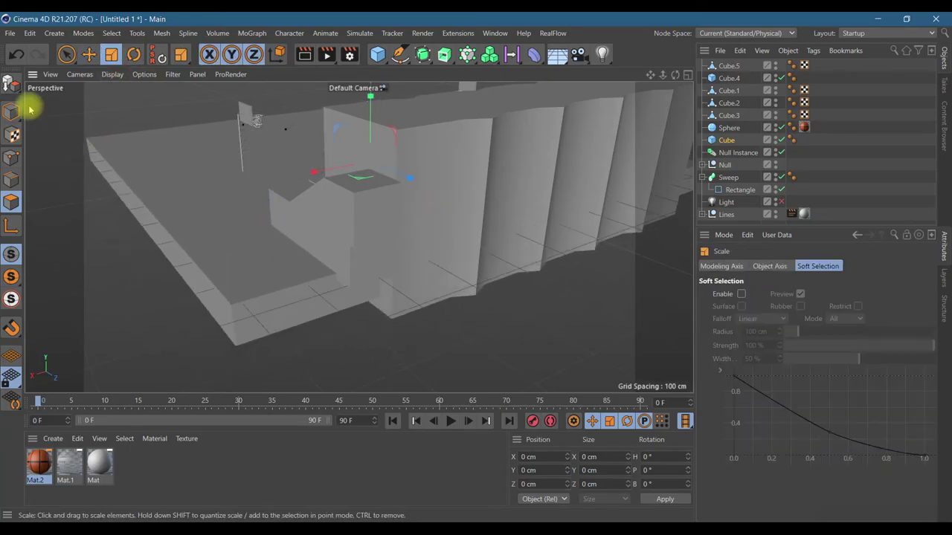
click(16, 56)
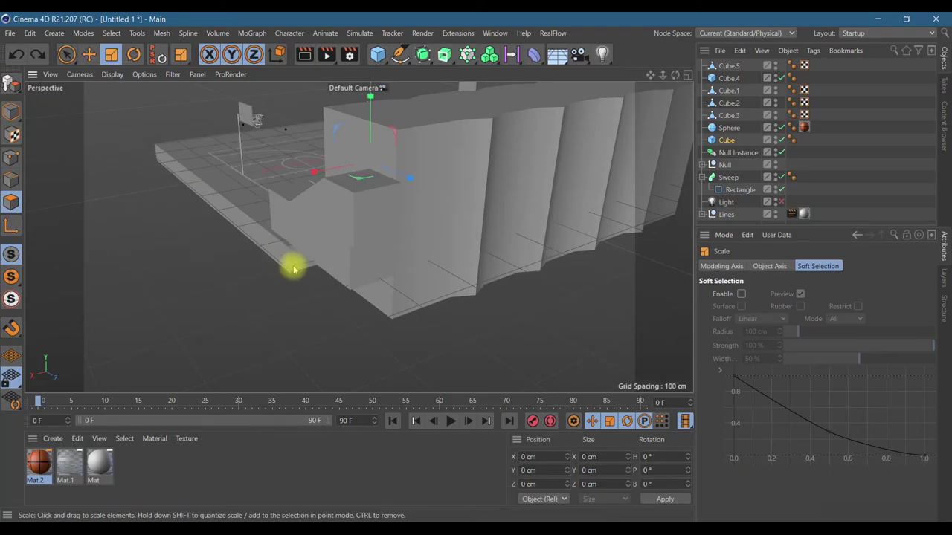
click(728, 141)
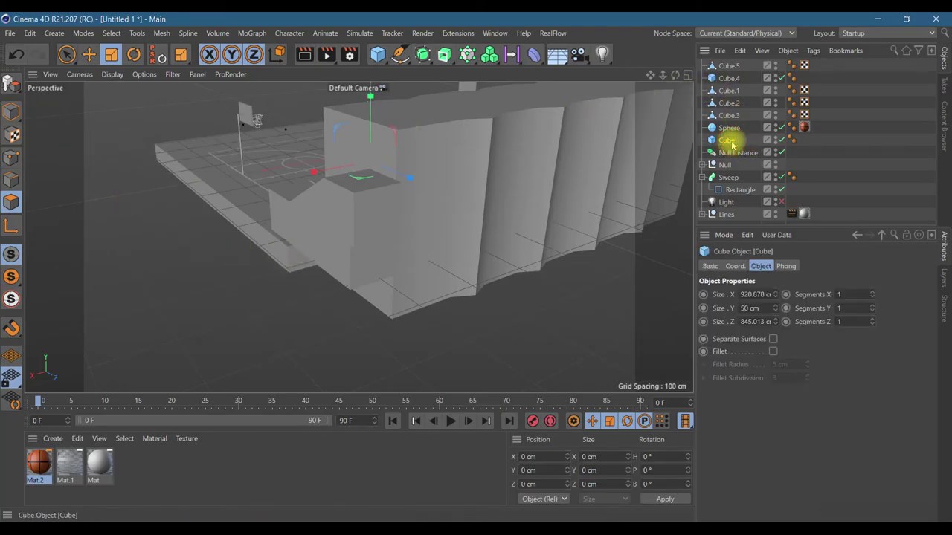
- Make the Cube editable and drag its end face about 161 cm along Z
click(11, 80)
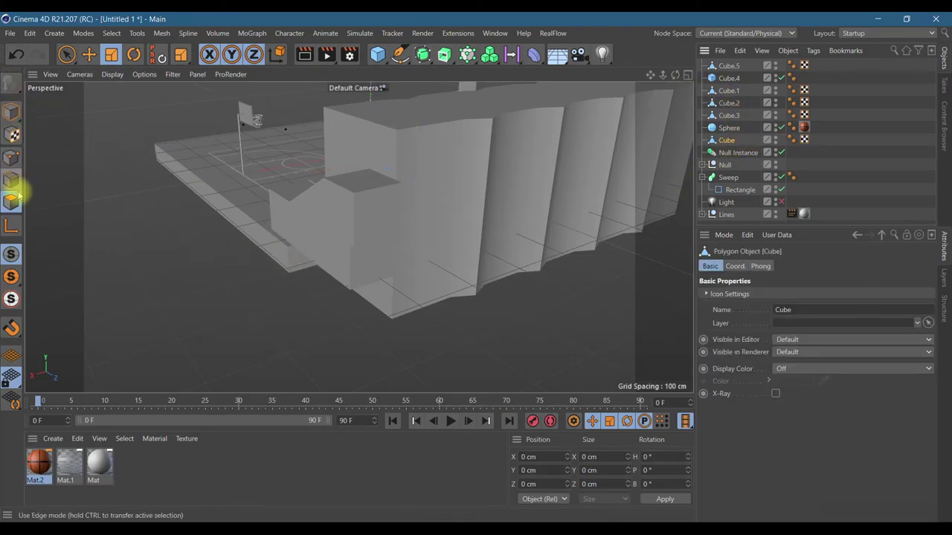
click(66, 55)
click(302, 260)
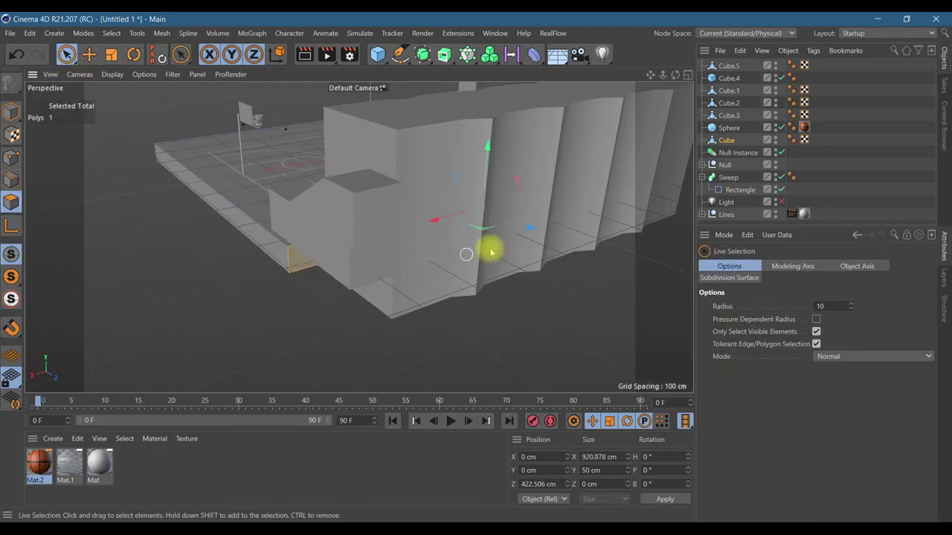
drag(531, 230, 593, 281)
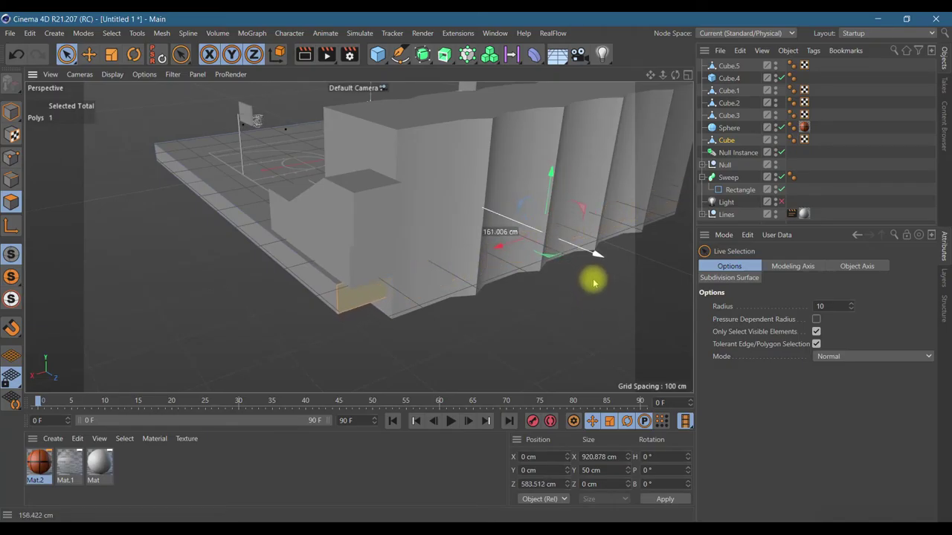
drag(593, 281, 593, 281)
drag(675, 75, 358, 236)
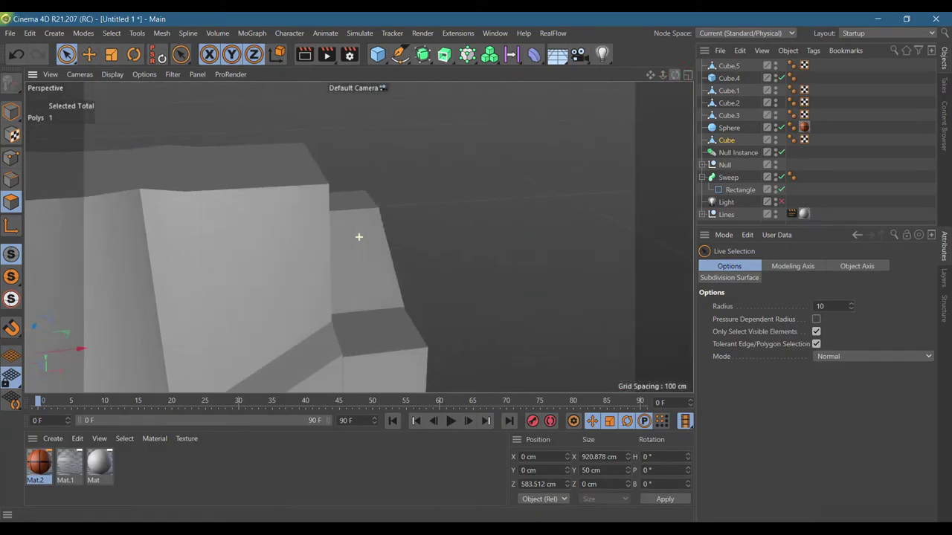
scroll(529, 252, down, 10)
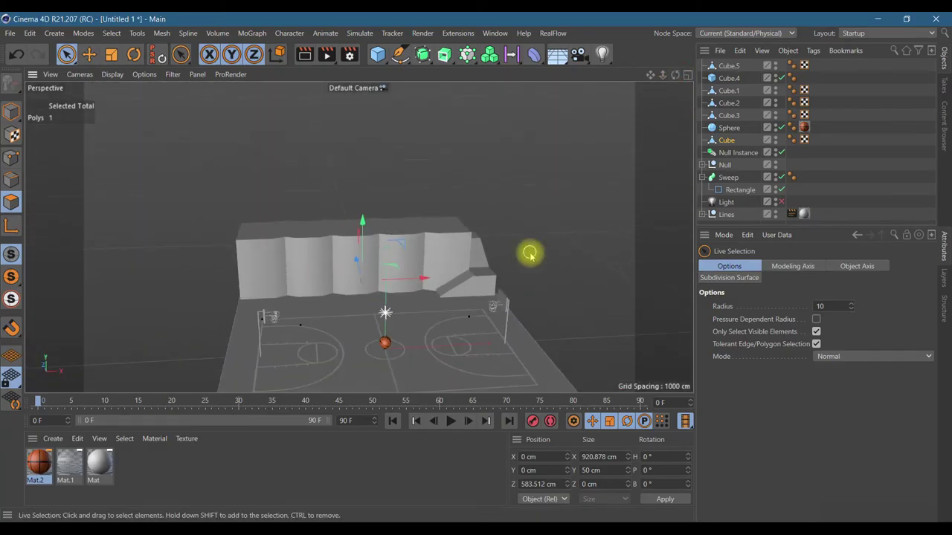
scroll(529, 252, down, 1)
drag(650, 75, 676, 176)
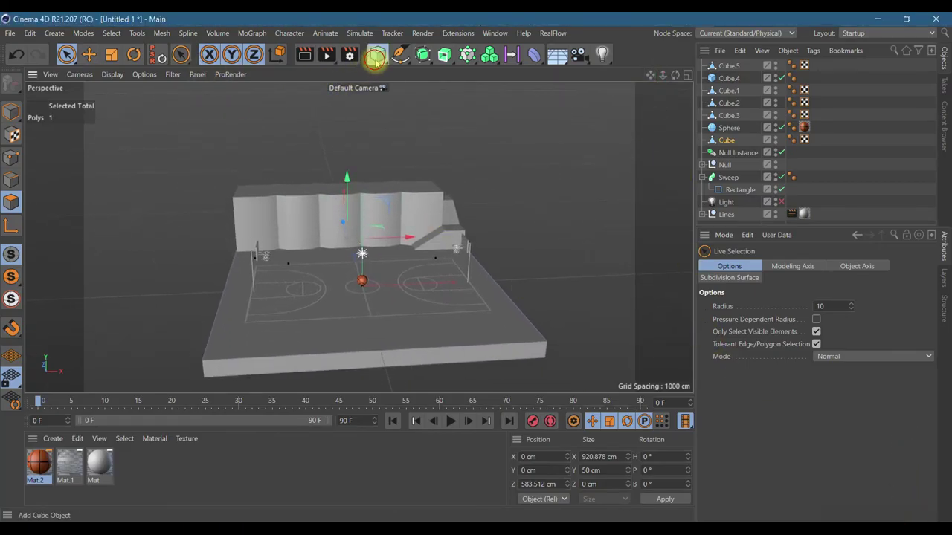
- Add a new Cube sized 4 × 4 × 80 cm
click(376, 54)
click(751, 294)
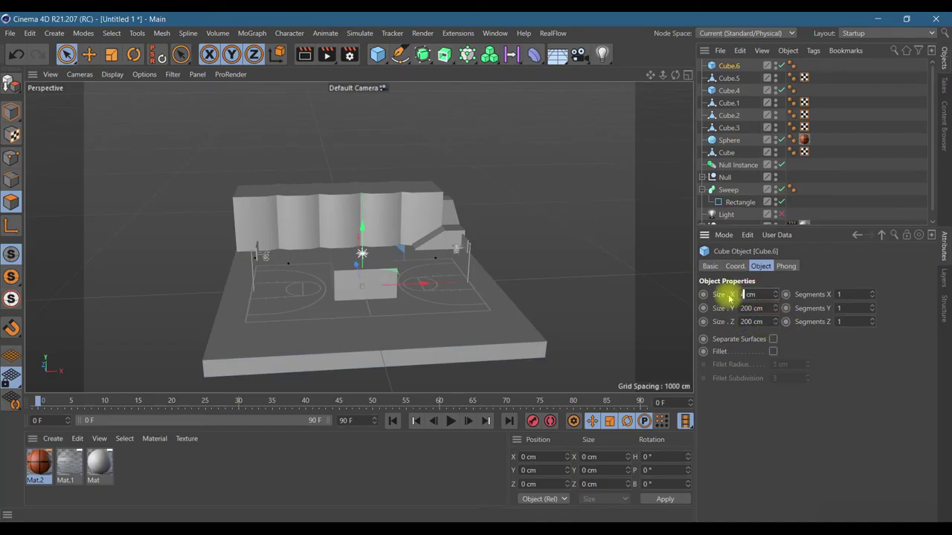
double_click(749, 308)
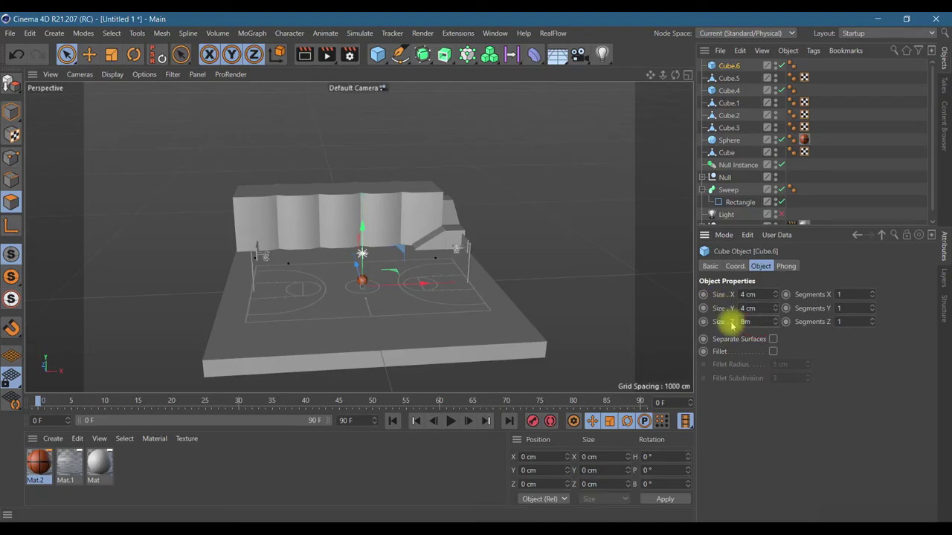
double_click(747, 321)
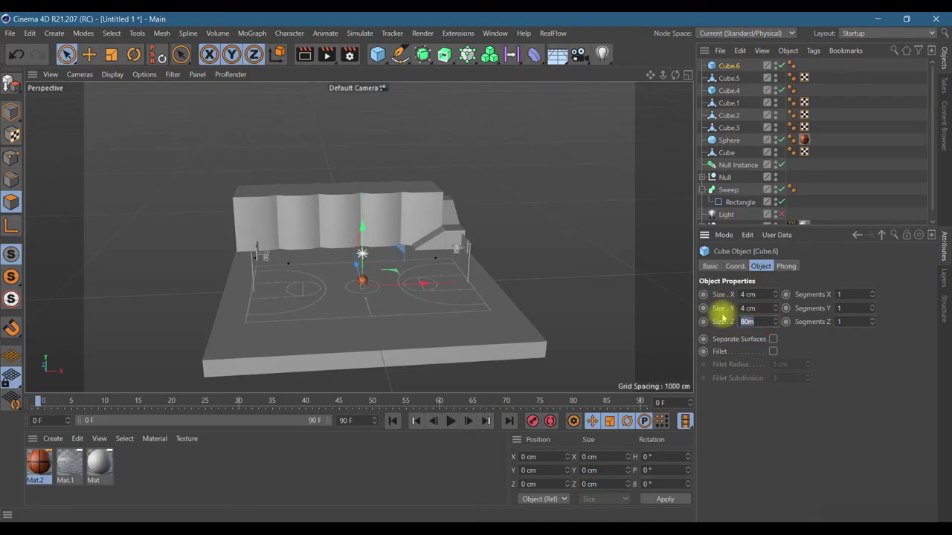
key(Return)
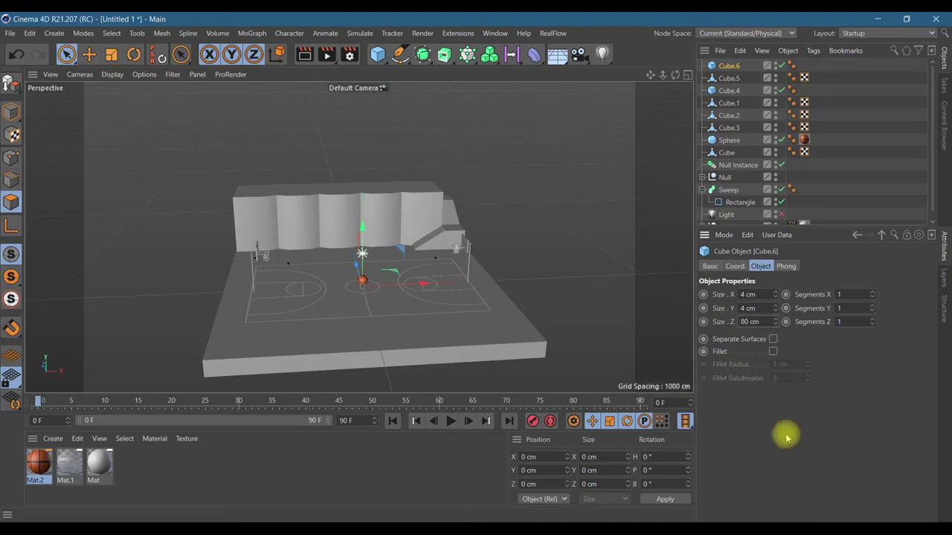
scroll(382, 293, up, 2)
scroll(380, 293, up, 2)
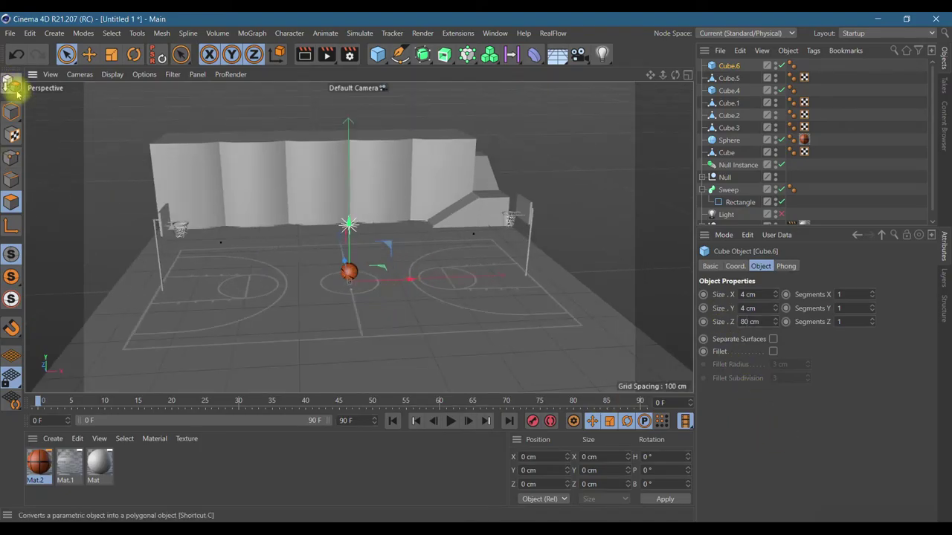
- Make the cube editable, lift it above the court and apply the Mat material
click(16, 94)
click(89, 55)
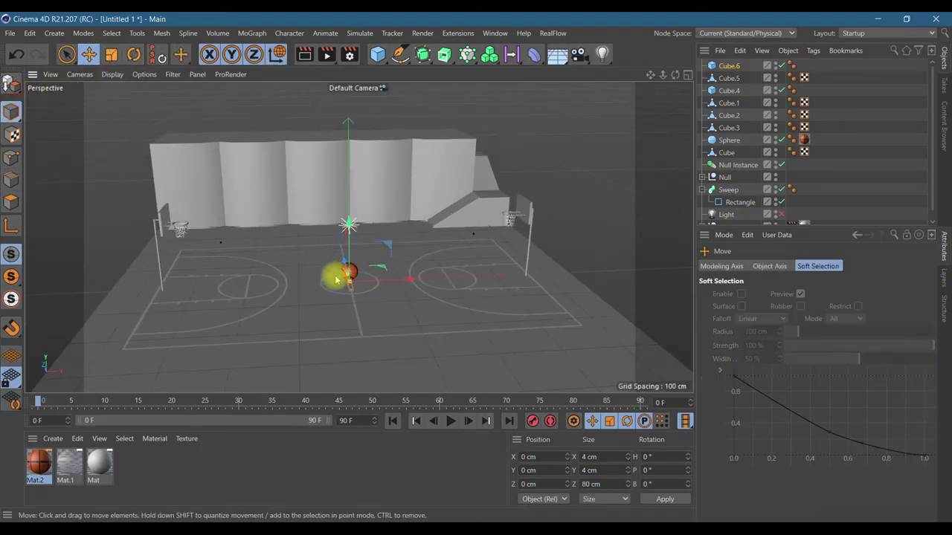
scroll(346, 275, up, 3)
drag(347, 256, 351, 187)
drag(678, 103, 718, 66)
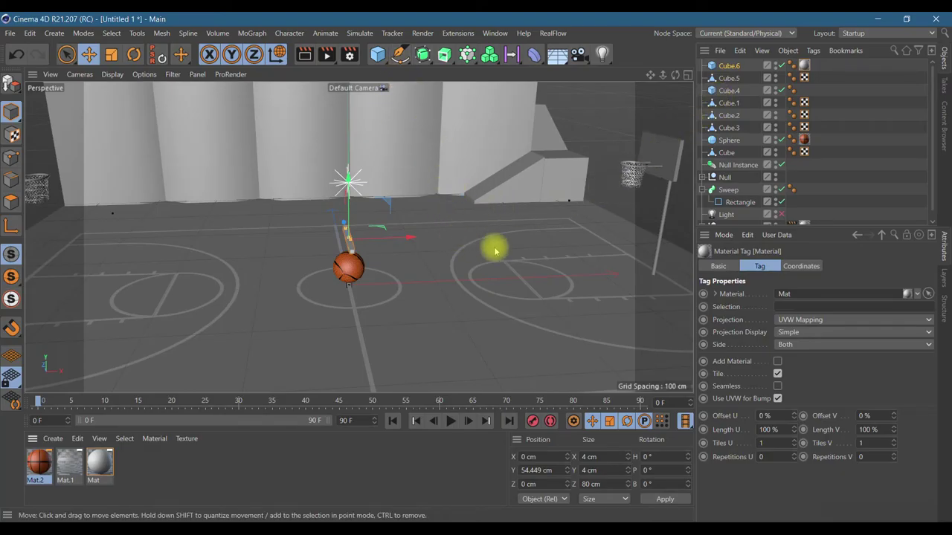
- Put Cube.6 inside a new Cloner and move the bars toward the stand slope
click(467, 55)
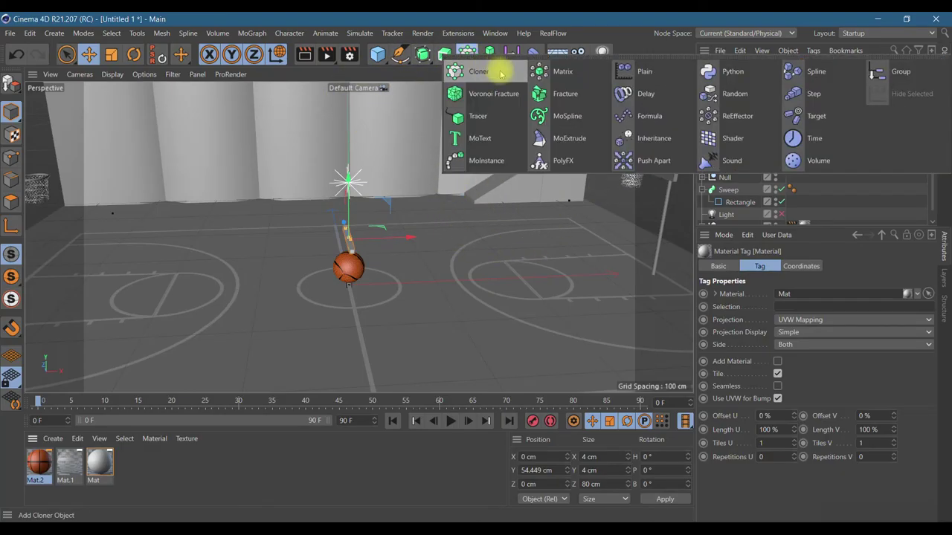
click(499, 74)
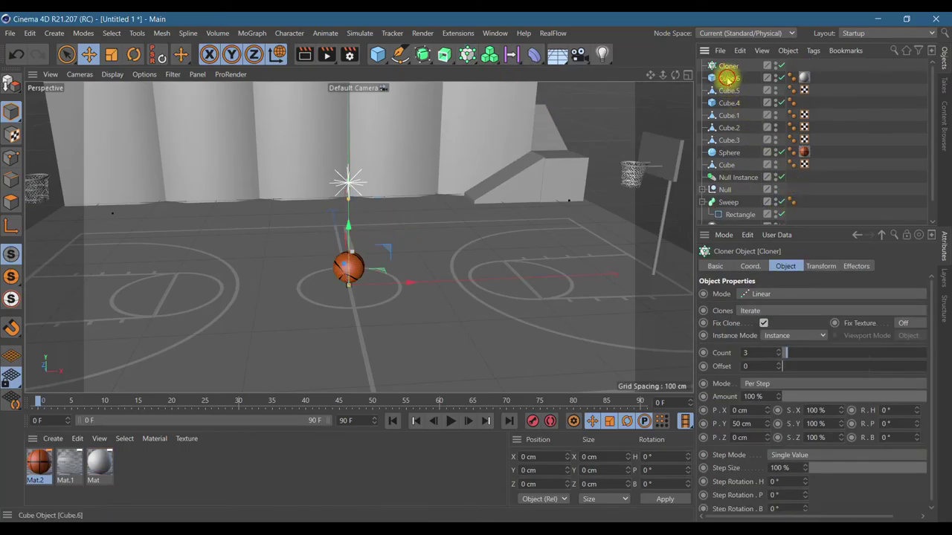
drag(733, 68, 731, 68)
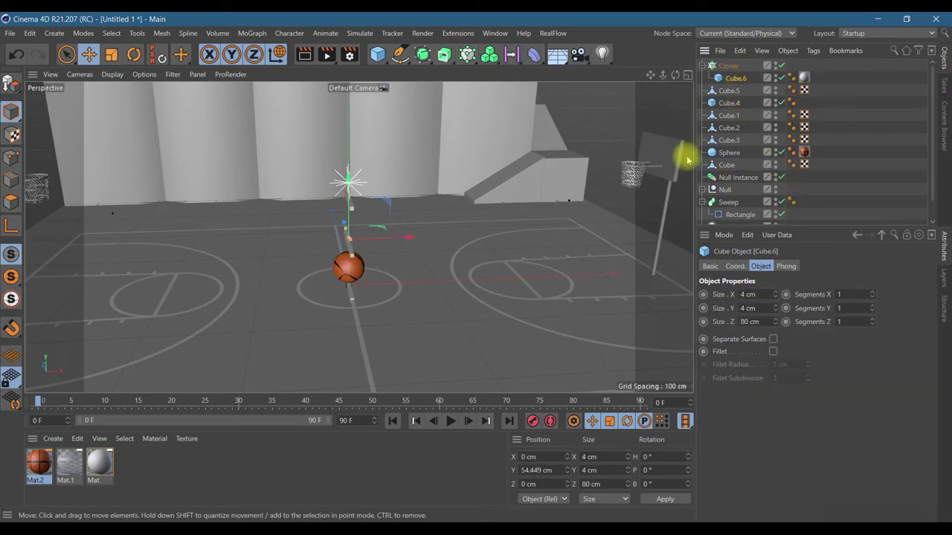
click(729, 67)
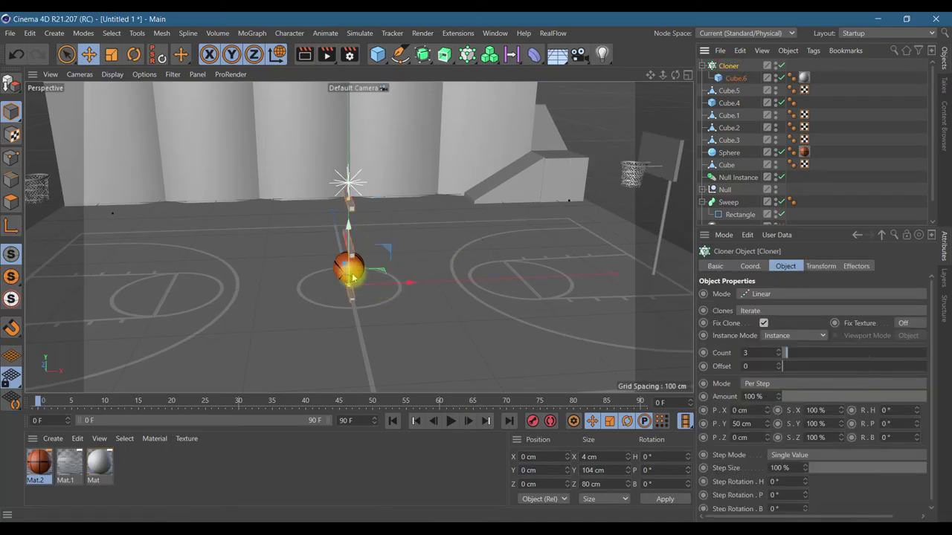
drag(666, 86, 530, 256)
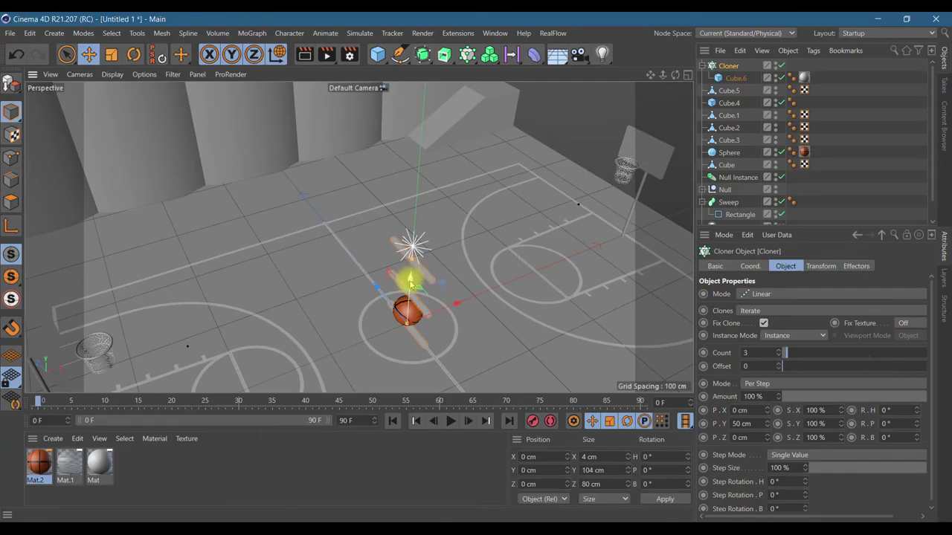
drag(385, 302, 449, 113)
drag(395, 131, 442, 134)
scroll(465, 135, up, 5)
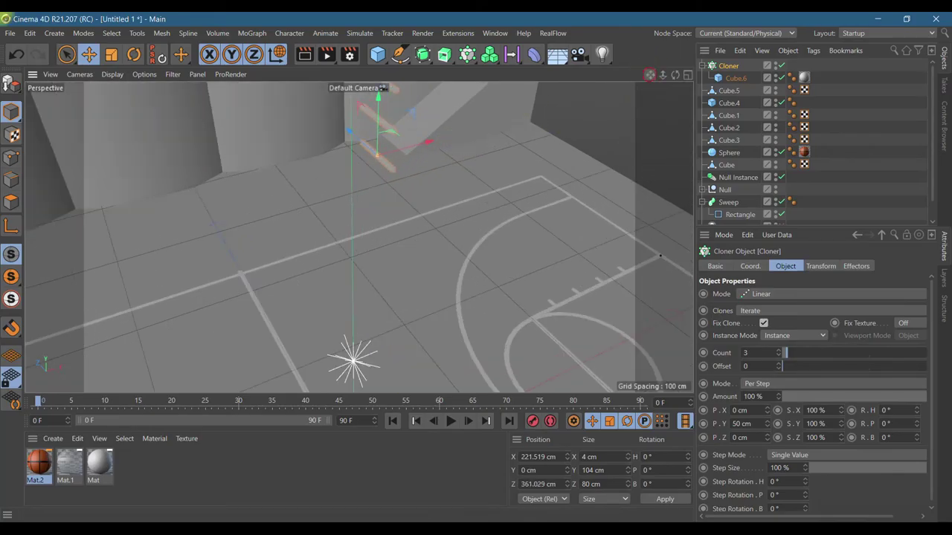
drag(649, 75, 650, 75)
- Set the Cloner's per-clone offset to 8 cm in P.X and P.Y
click(748, 411)
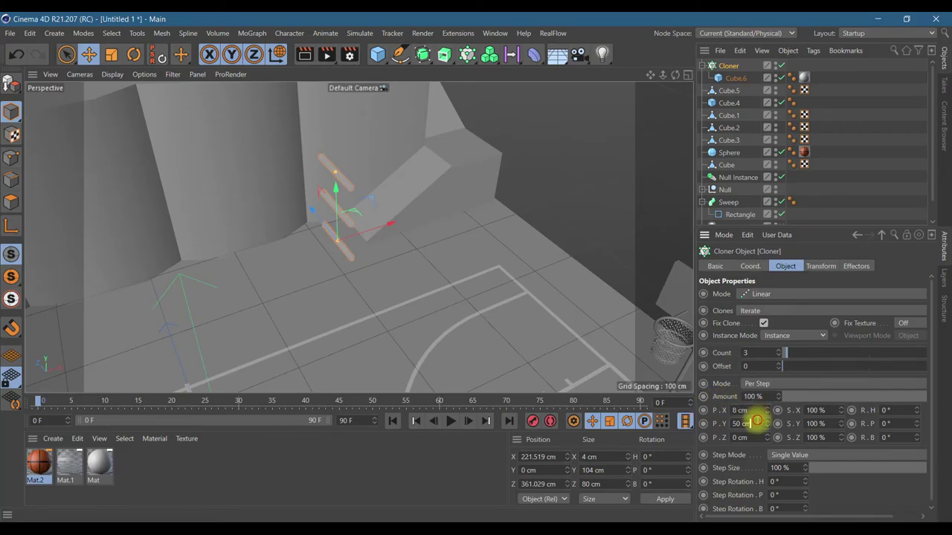
key(Return)
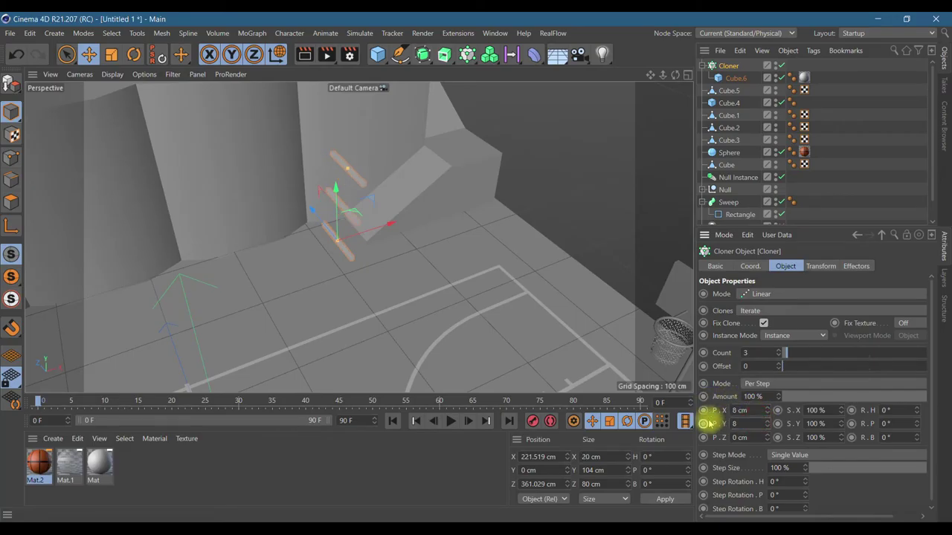
text(8)
key(Return)
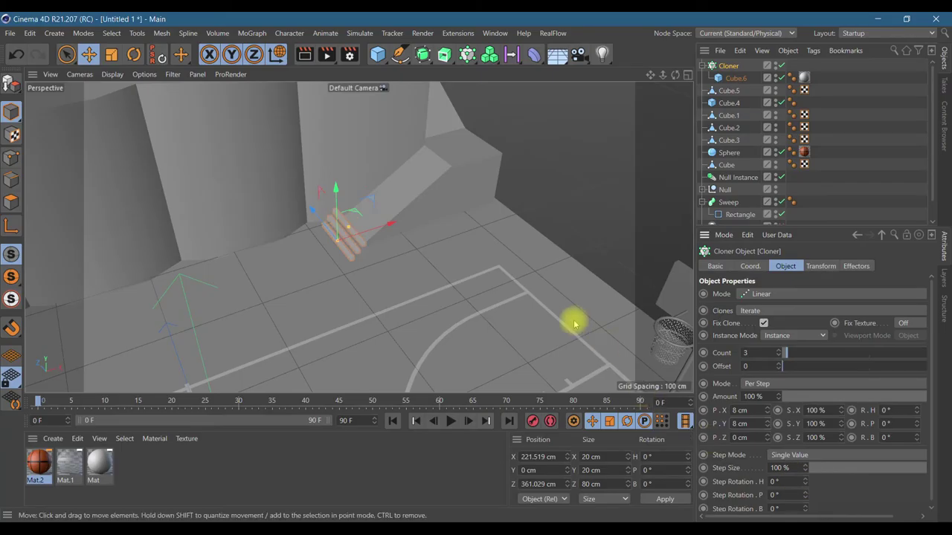
alt+drag(426, 281, 424, 258)
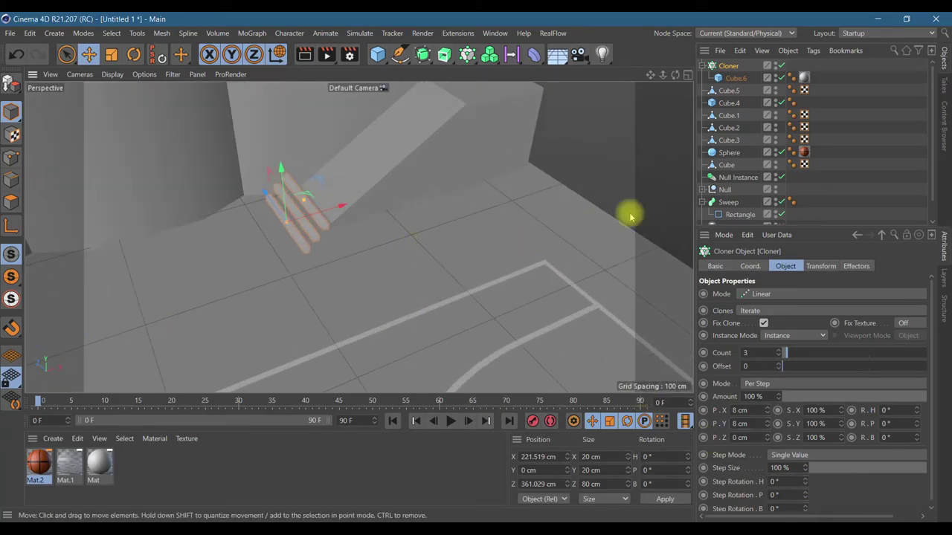
- Shift Cube.6 along its length inside the Cloner and nudge the steps toward the wall
click(735, 79)
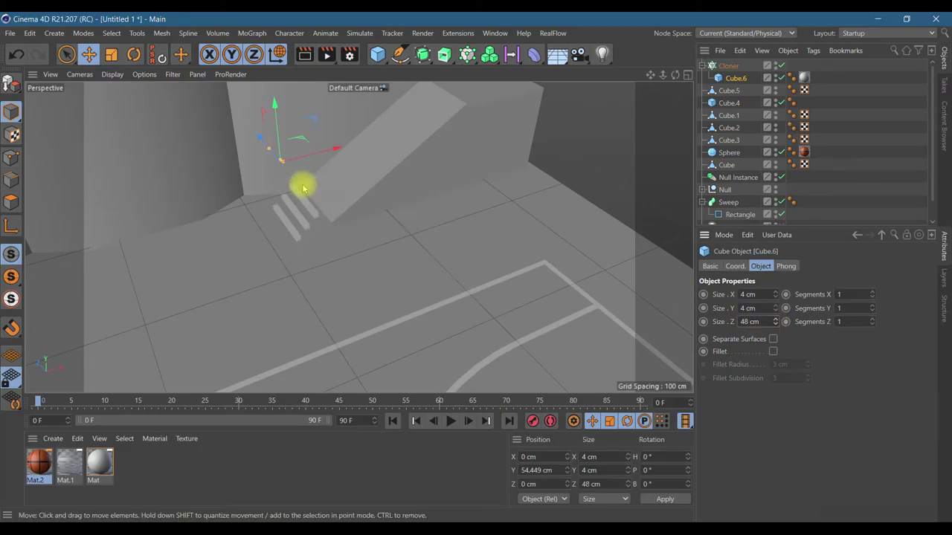
drag(268, 144, 272, 152)
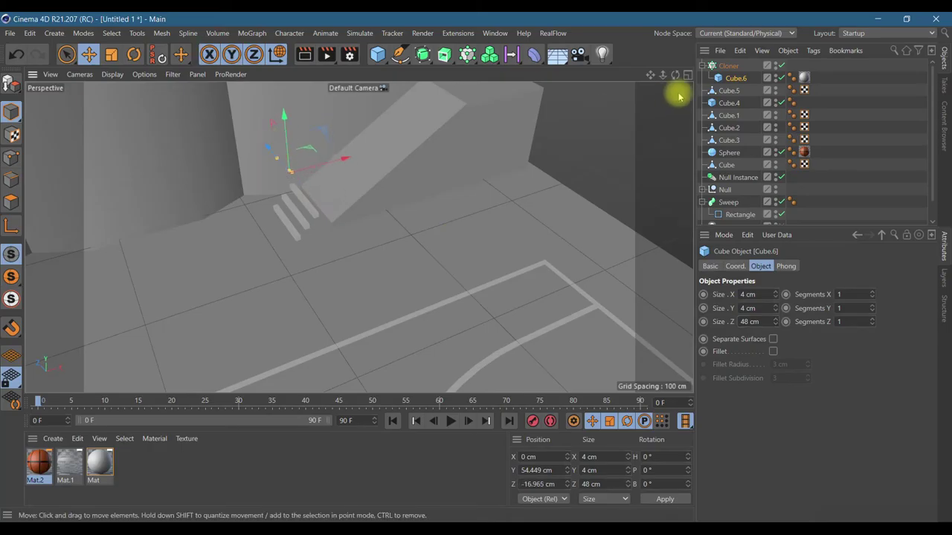
click(727, 65)
mouse_move(273, 195)
mouse_down()
mouse_move(268, 202)
mouse_move(279, 202)
mouse_up()
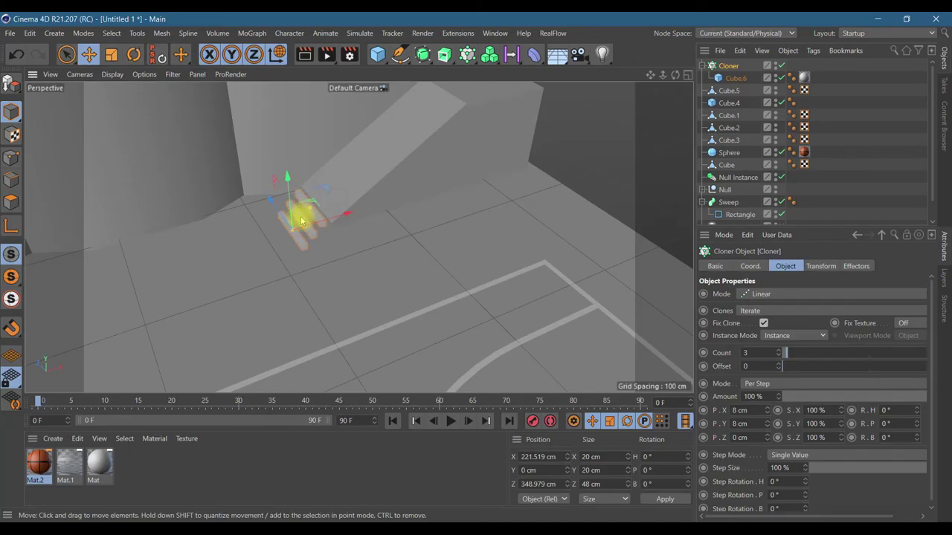
alt+drag(337, 203, 290, 245)
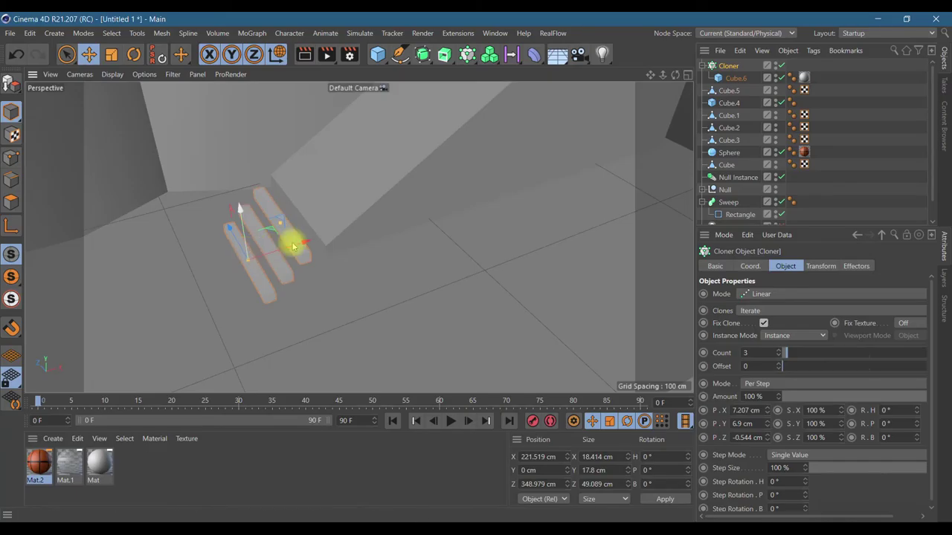
click(686, 78)
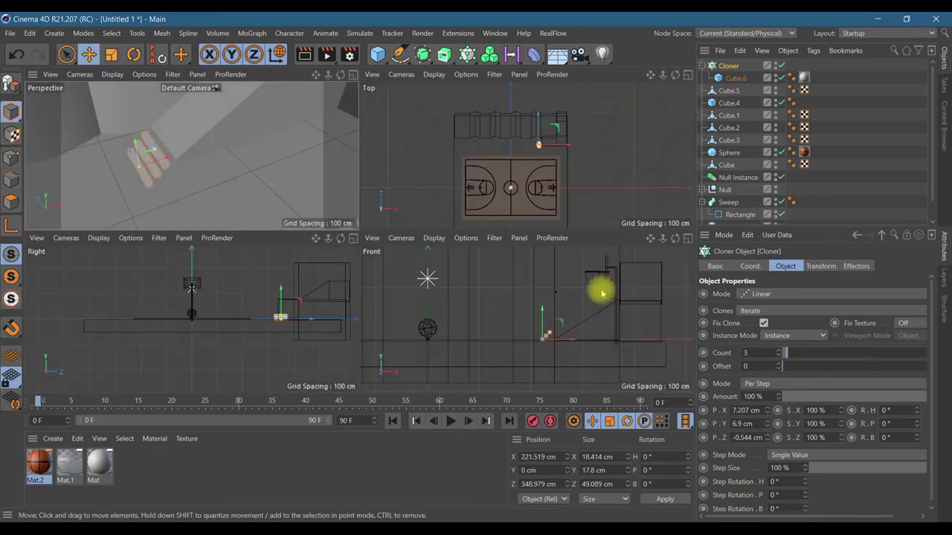
- Slide the staircase sideways and back against the stand
drag(573, 336, 585, 341)
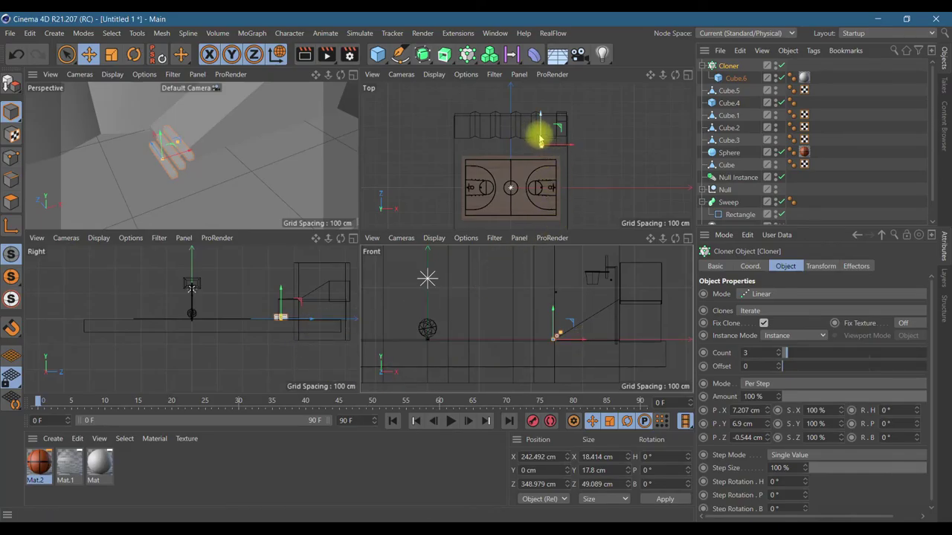
drag(540, 138, 539, 132)
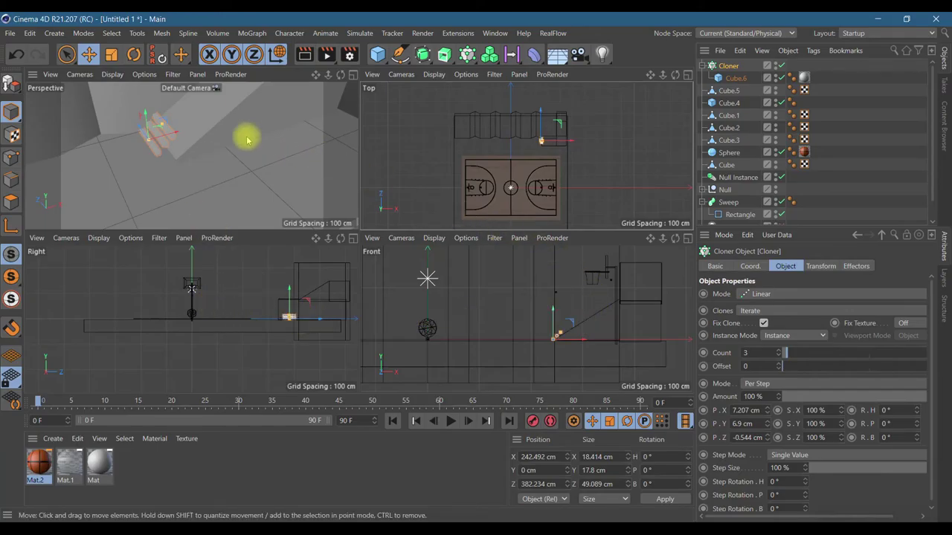
click(353, 75)
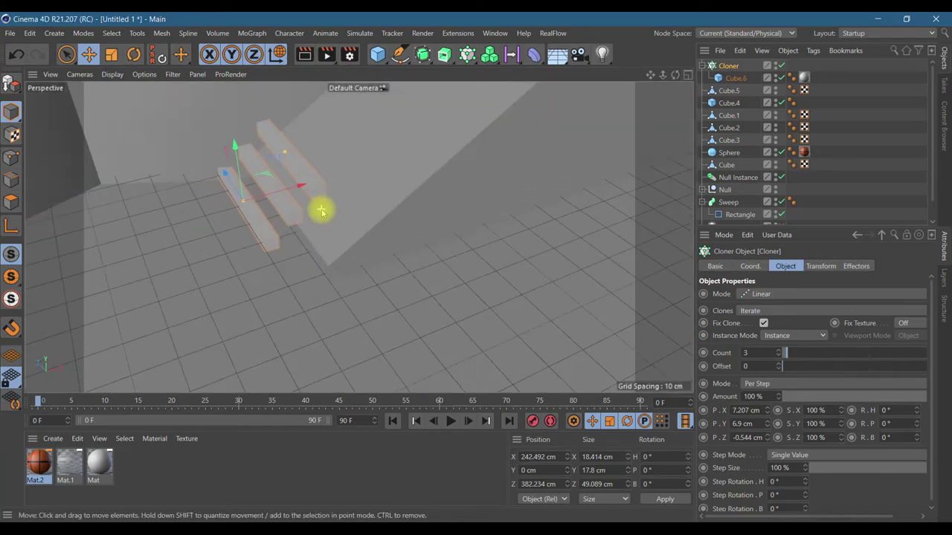
drag(223, 180, 315, 209)
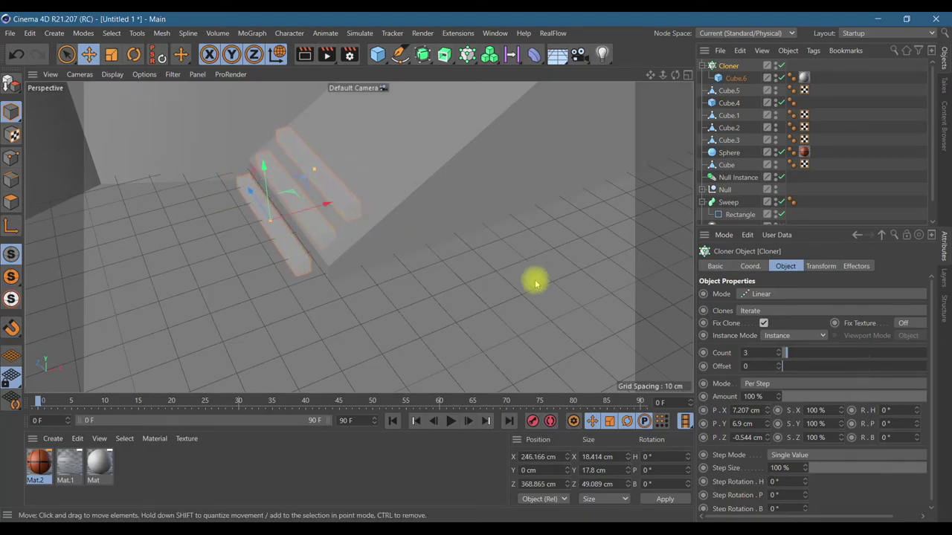
- Set the Cloner to 17 steps with a 4.9 cm rise per step
click(736, 78)
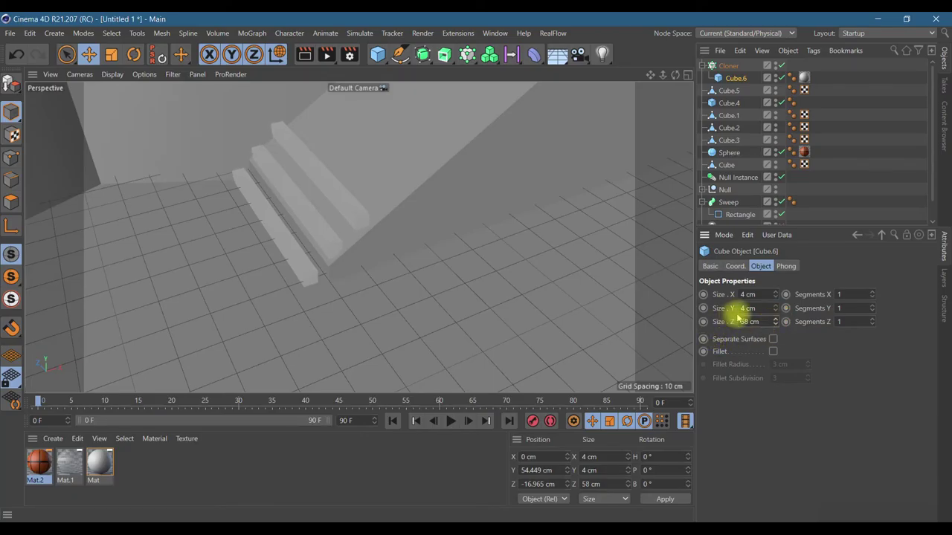
click(732, 67)
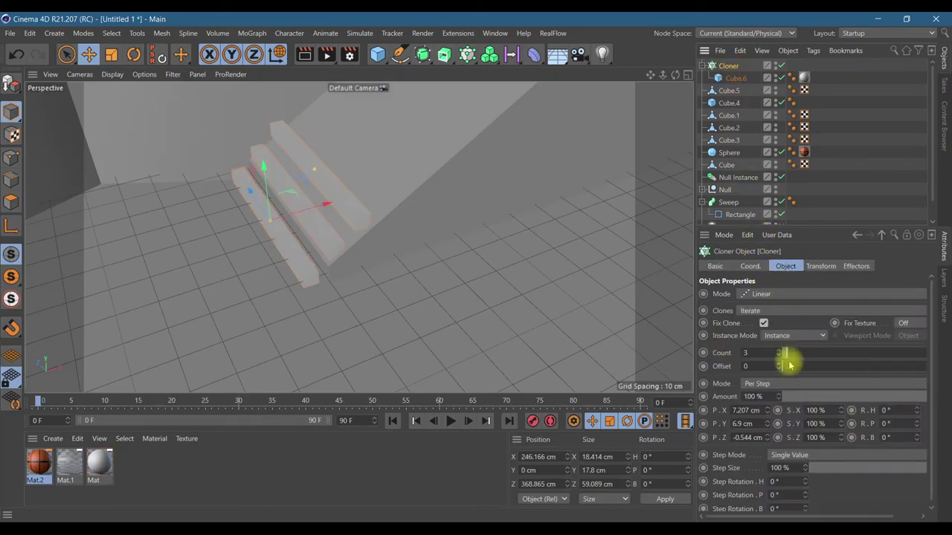
drag(768, 417, 770, 412)
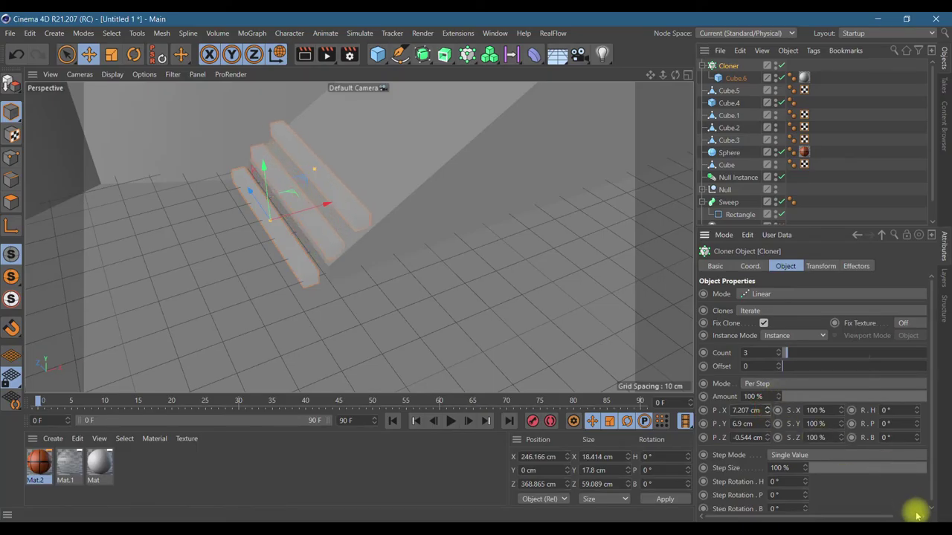
click(753, 353)
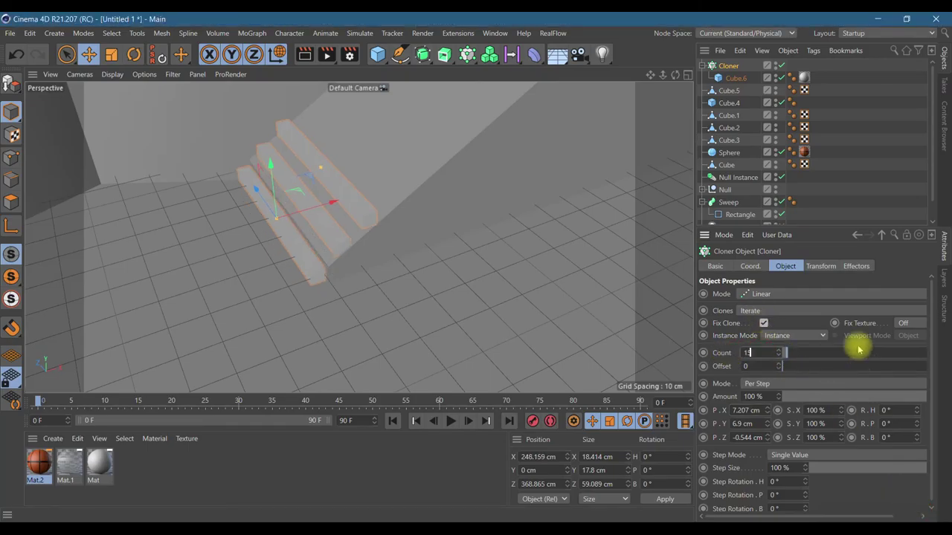
key(Return)
scroll(476, 203, down, 10)
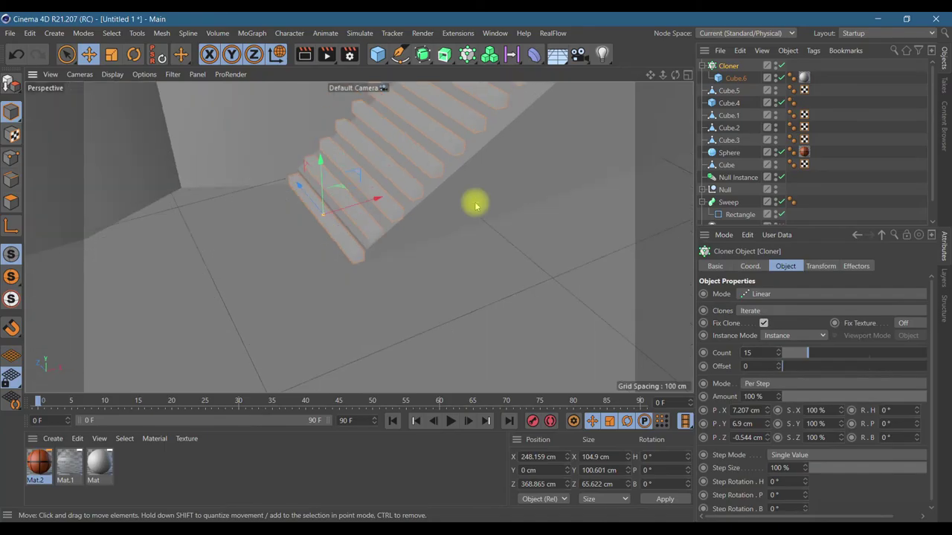
drag(650, 75, 591, 117)
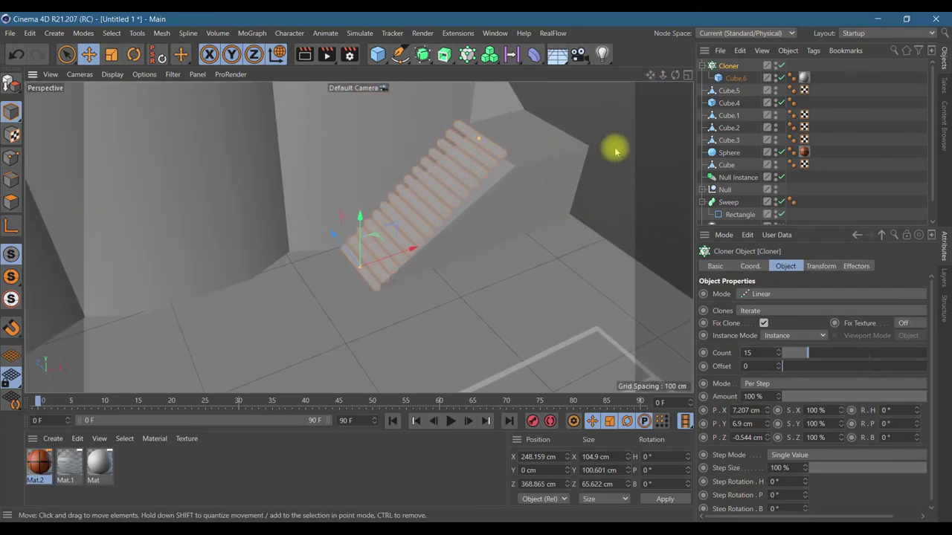
click(688, 75)
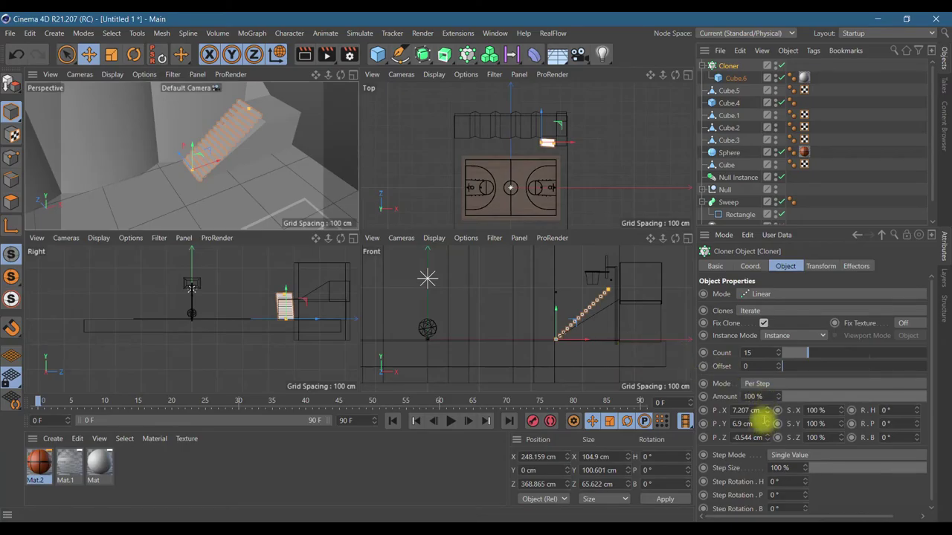
drag(768, 425, 770, 427)
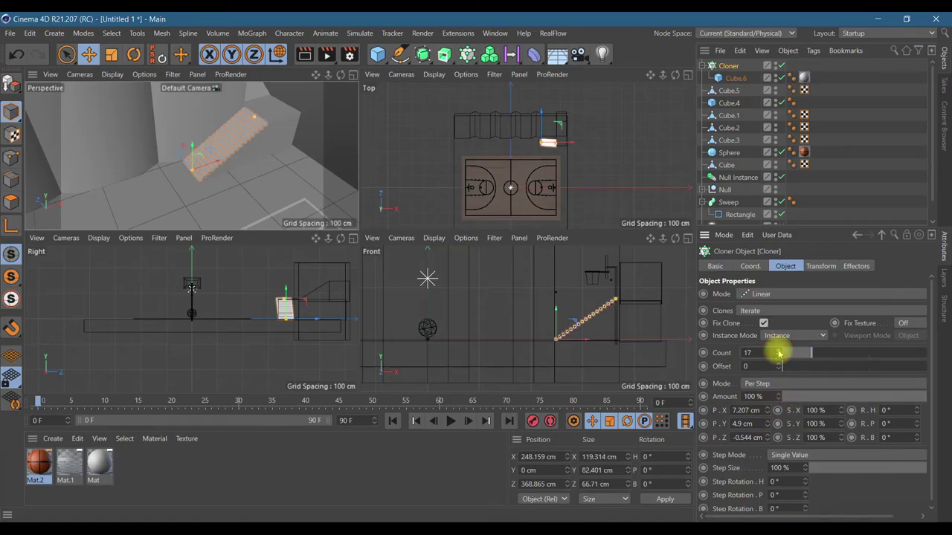
- Slide the staircase along the slope and turn it 2.721° in heading to match
click(352, 75)
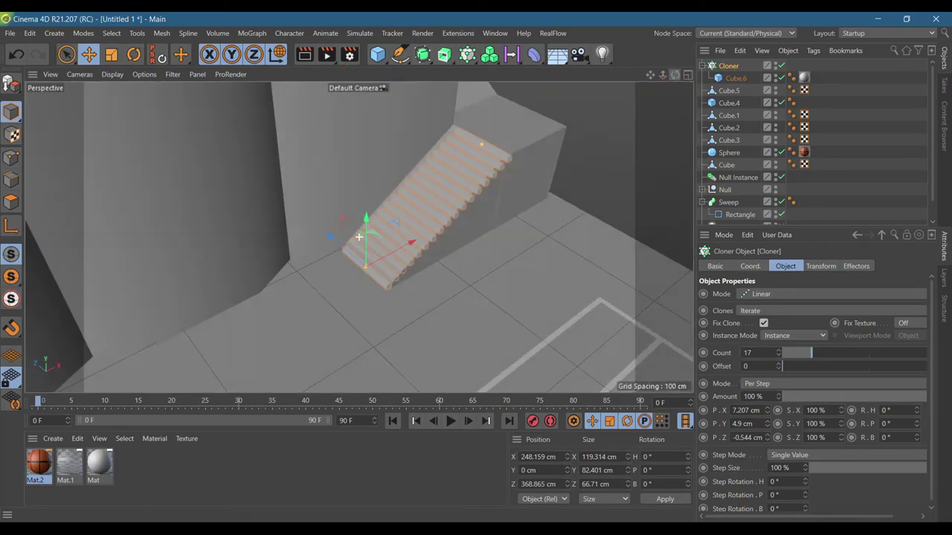
alt+drag(359, 237, 446, 223)
drag(344, 255, 341, 256)
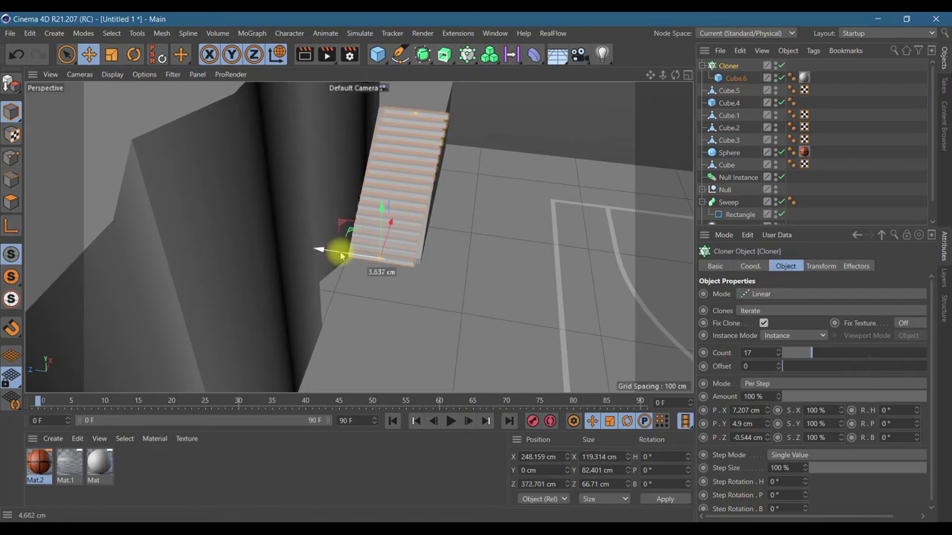
click(134, 54)
drag(348, 281, 389, 288)
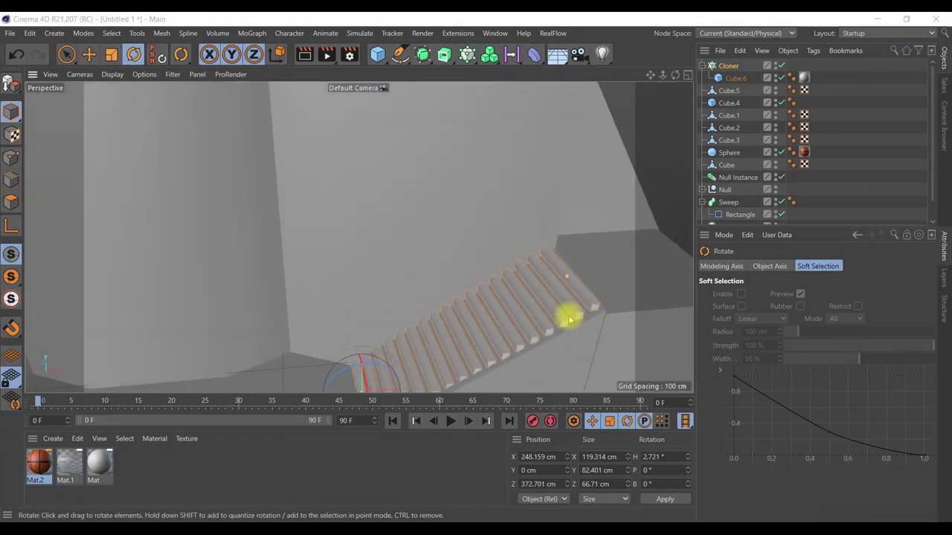
- Duplicate the staircase Cloner as Cloner.1 with copy and paste
click(702, 66)
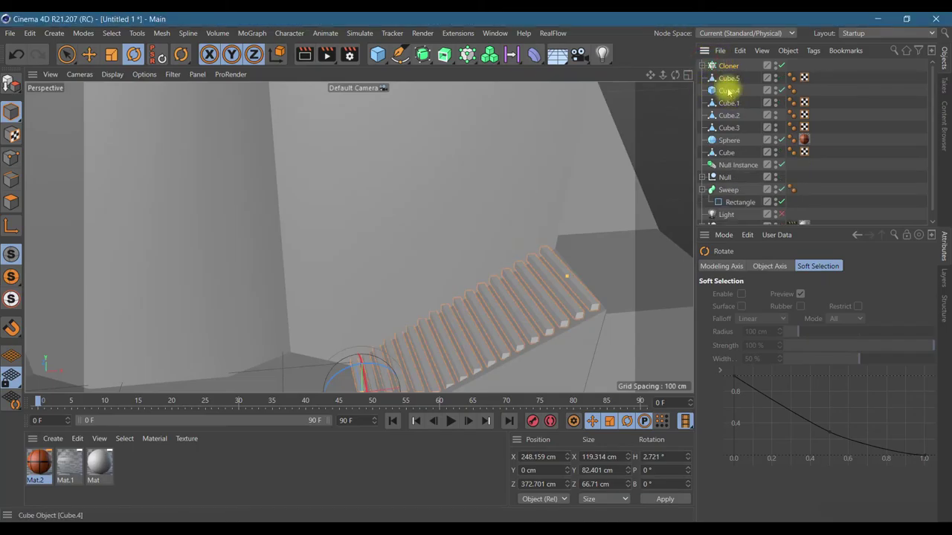
click(725, 66)
key(ctrl+c)
key(ctrl+v)
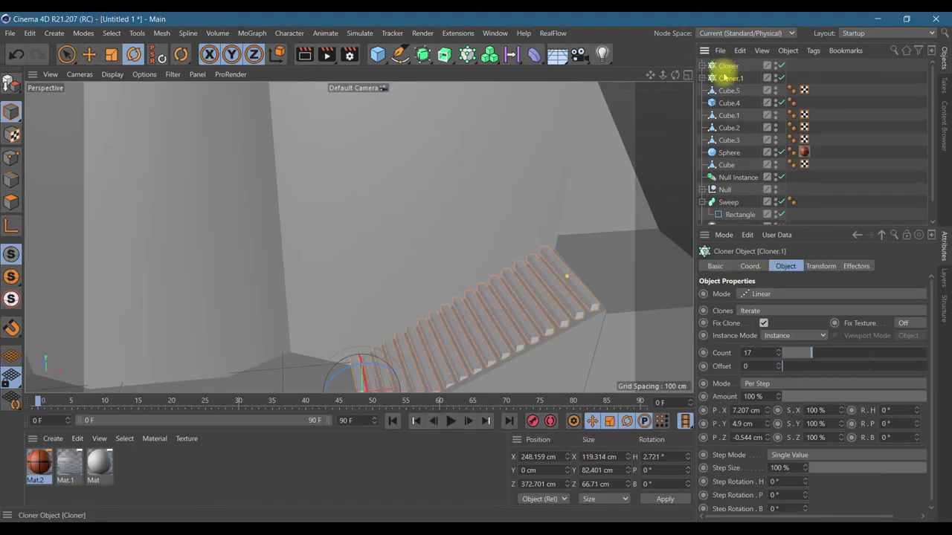
- Rotate the copied staircase about 90°, move it along X and raise it onto the stand
drag(650, 76, 944, 404)
alt+drag(529, 214, 531, 207)
drag(350, 336, 424, 325)
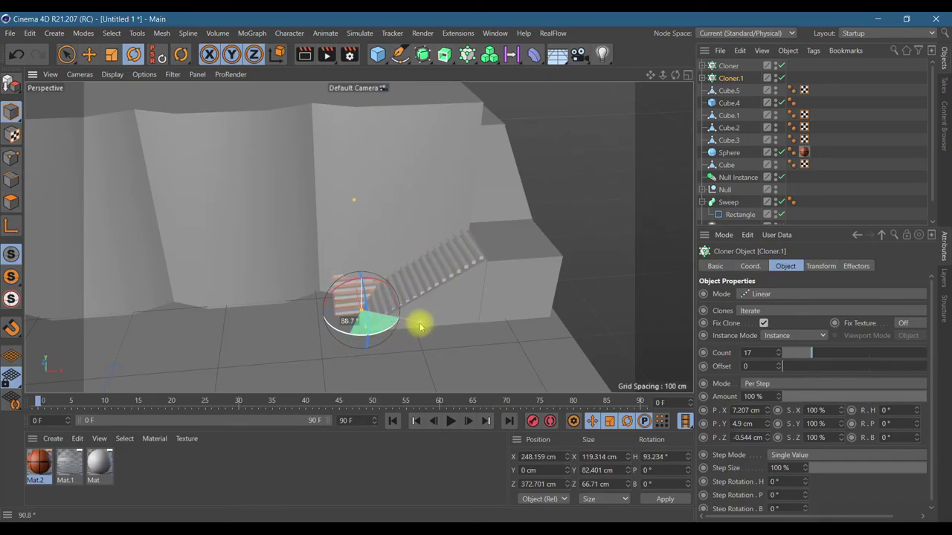
click(89, 54)
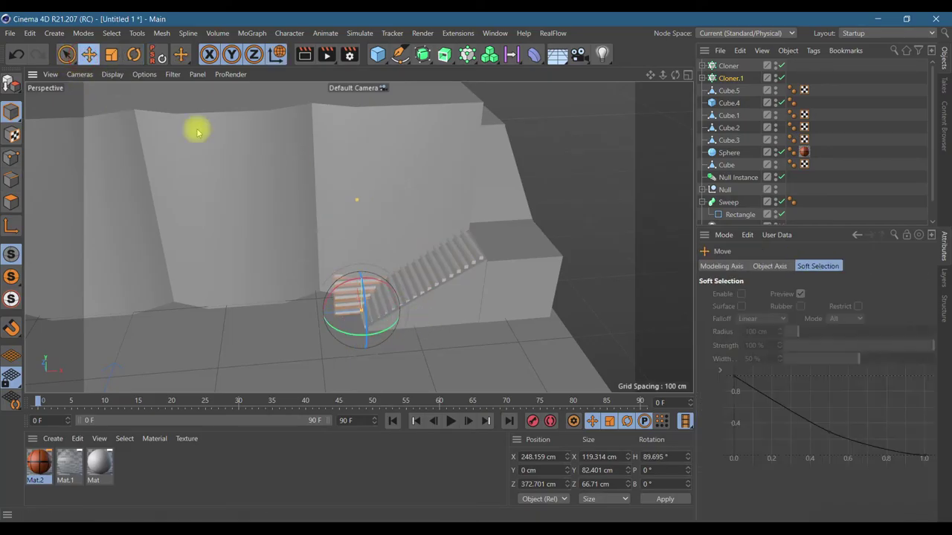
drag(422, 305, 577, 260)
mouse_move(675, 75)
mouse_down()
mouse_move(359, 236)
mouse_move(675, 75)
mouse_up()
drag(509, 392, 527, 236)
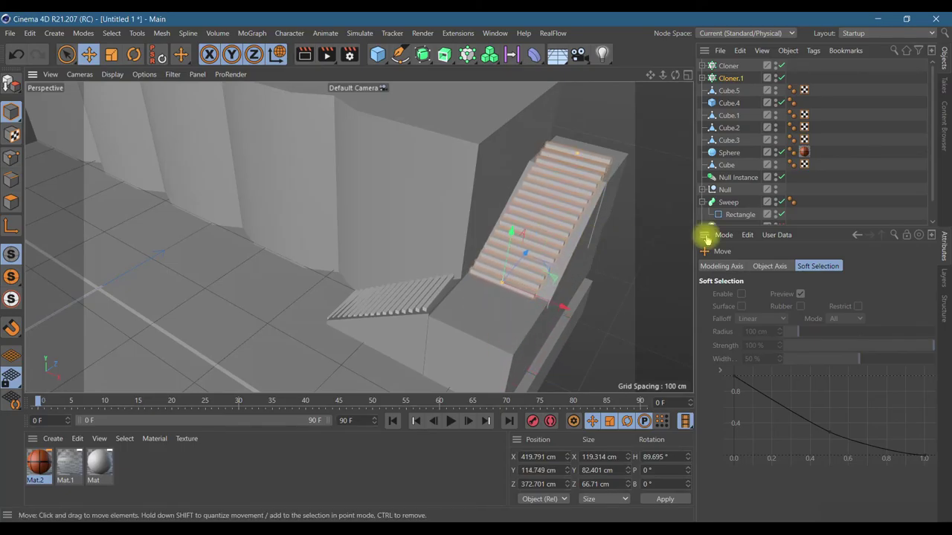
- Select Cloner.1 and enlarge the front view to inspect the new staircase
click(727, 79)
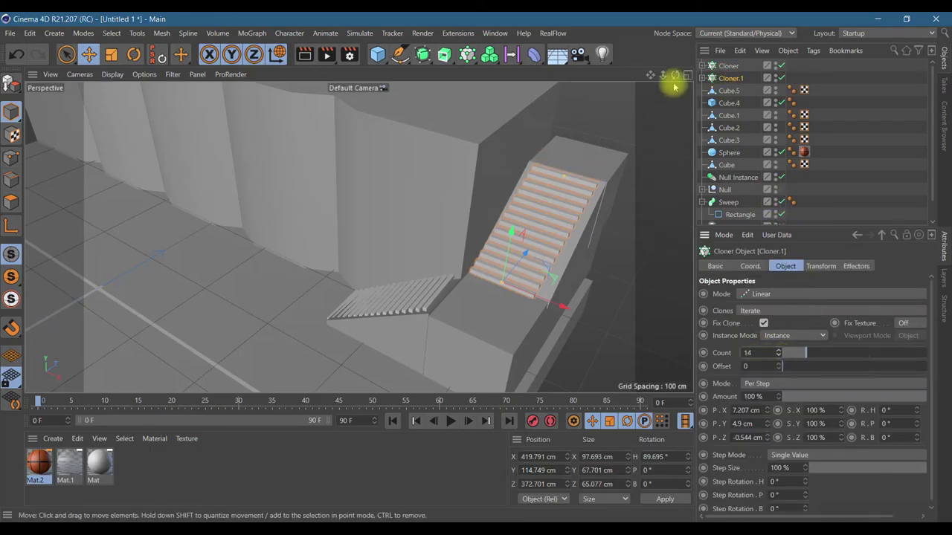
mouse_move(675, 74)
mouse_down()
mouse_move(358, 236)
mouse_move(676, 75)
mouse_up()
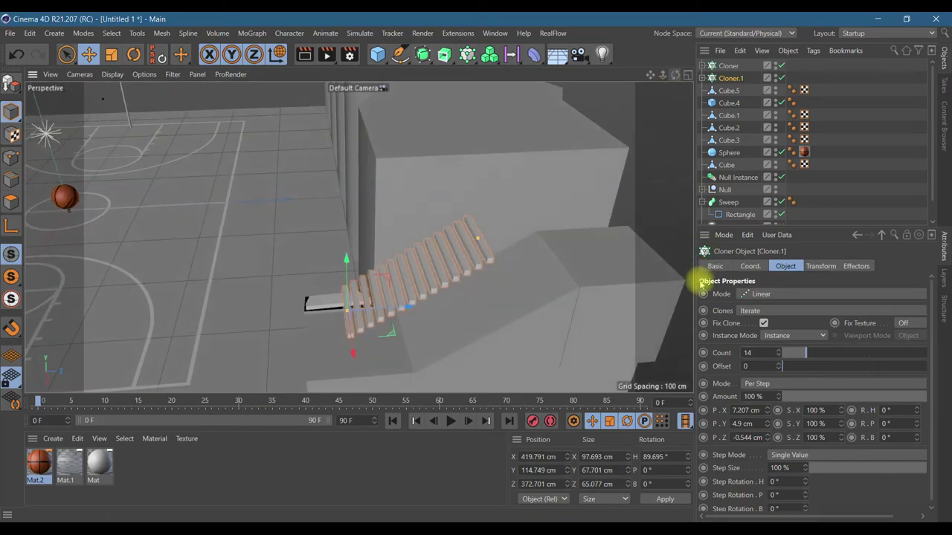
click(687, 75)
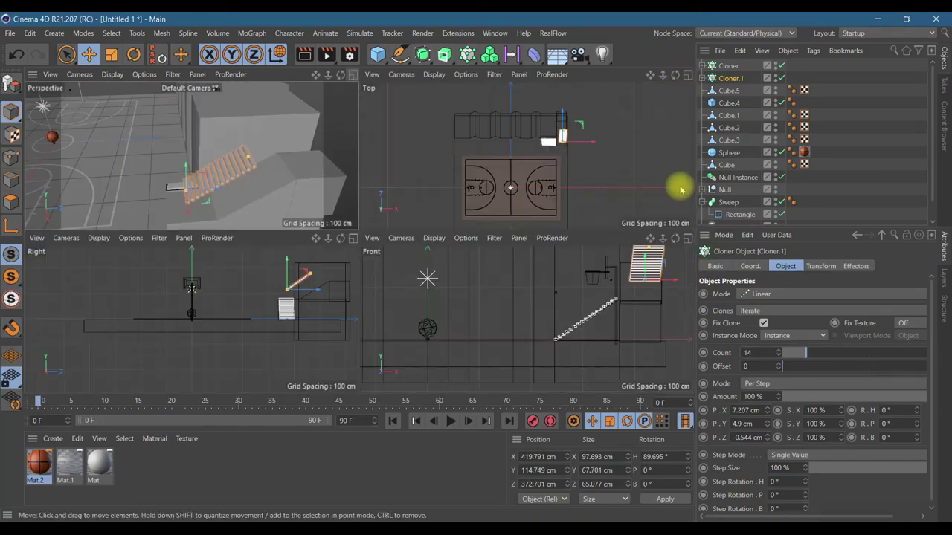
click(686, 239)
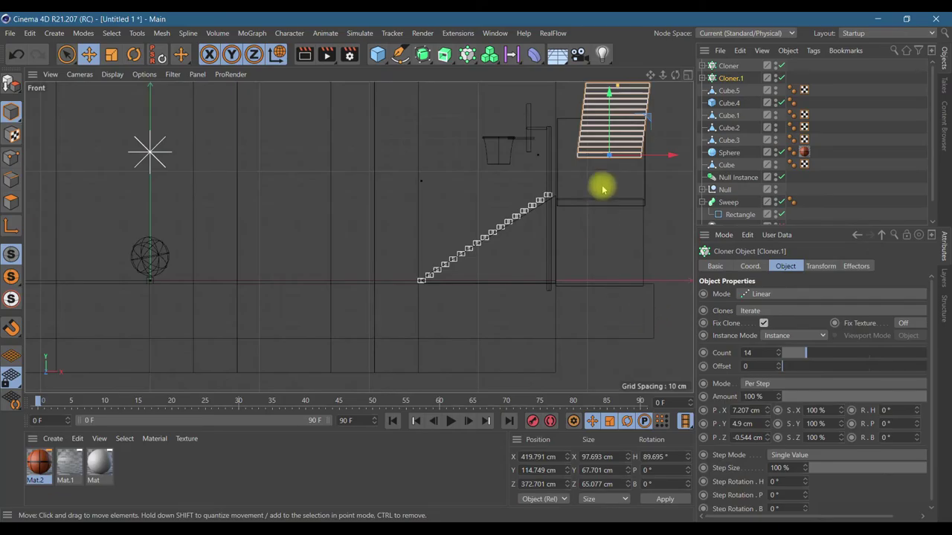
- Set Cloner.1's heading (R.H) to 94°
drag(652, 75, 580, 145)
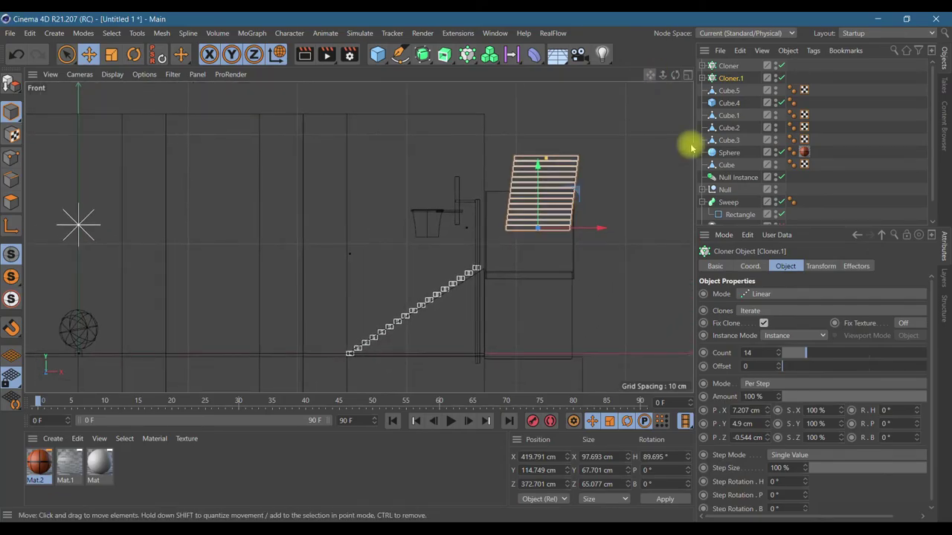
click(749, 266)
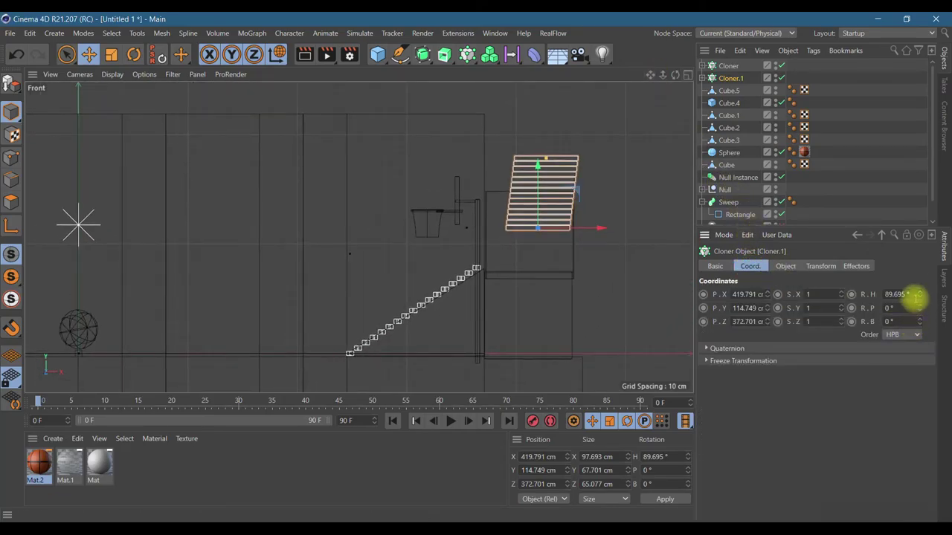
drag(920, 298, 920, 304)
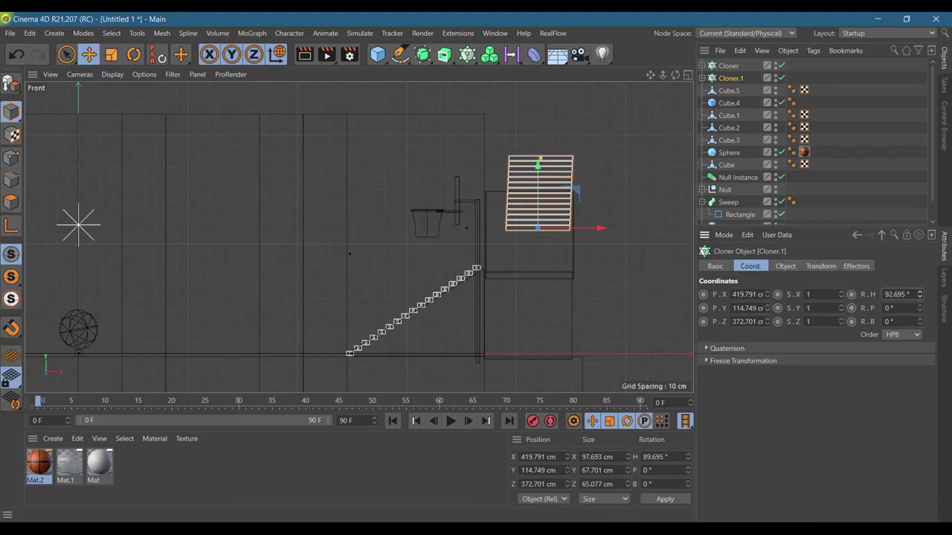
click(896, 295)
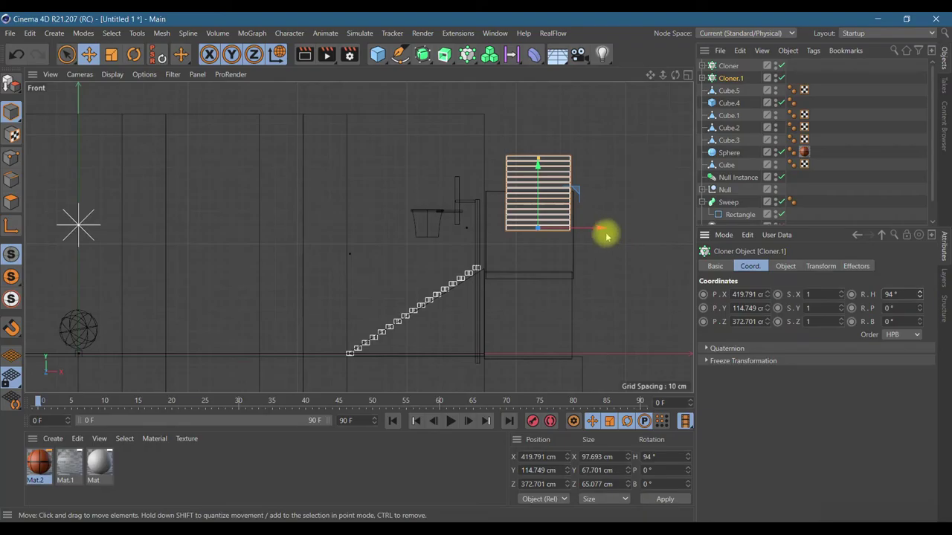
- Drag Cloner.1 in the front and side views to X 409.798, Y 80.167, Z 417.942 cm
drag(595, 230, 590, 234)
drag(527, 176, 531, 208)
drag(575, 255, 585, 259)
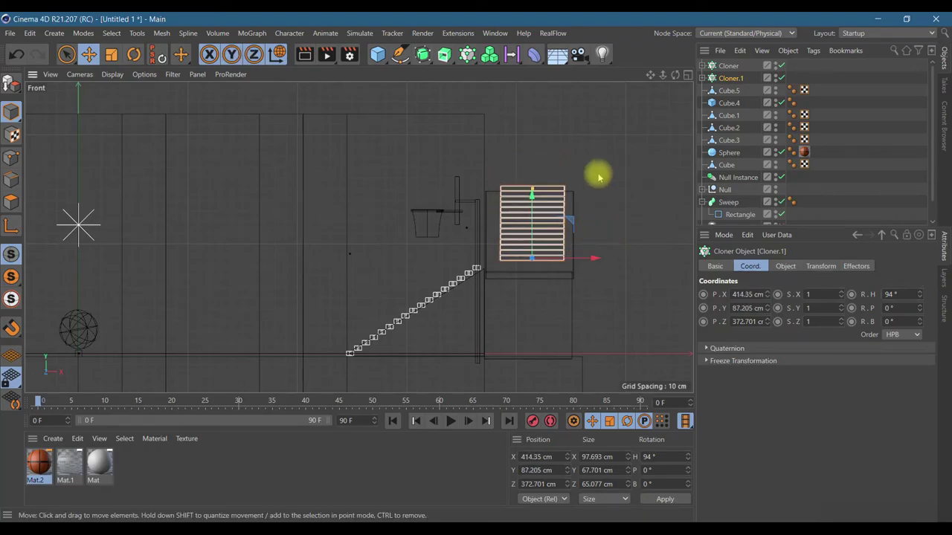
click(686, 76)
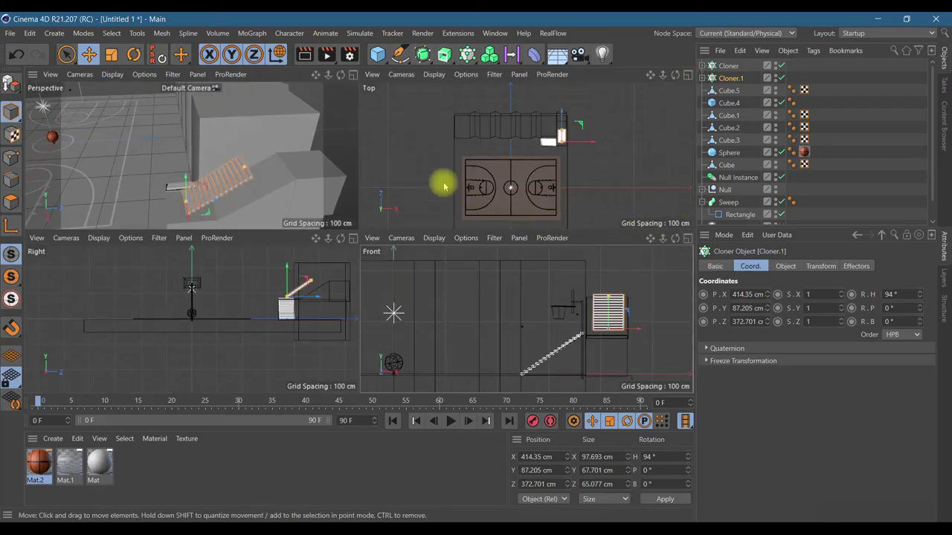
drag(636, 331, 633, 333)
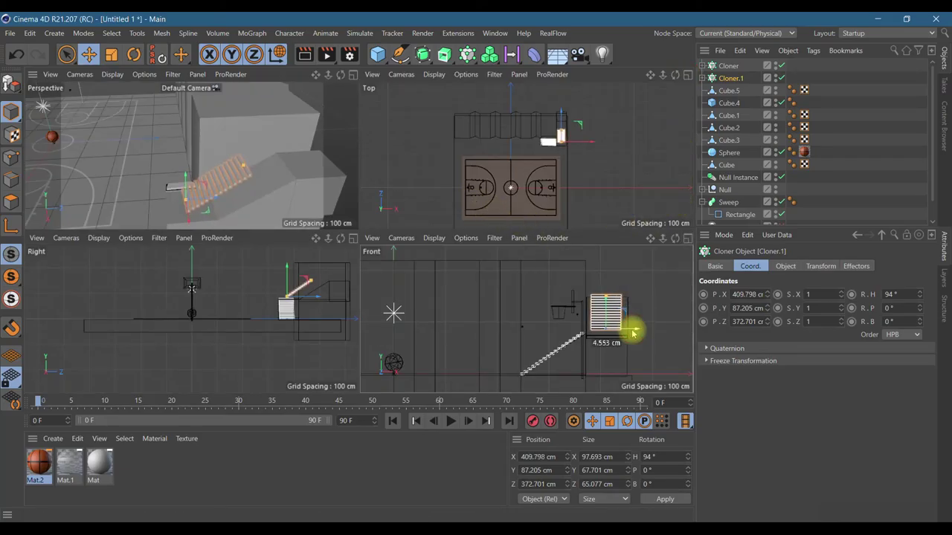
mouse_move(319, 293)
mouse_down()
mouse_move(333, 302)
mouse_move(335, 293)
mouse_move(332, 300)
mouse_up()
scroll(333, 295, up, 6)
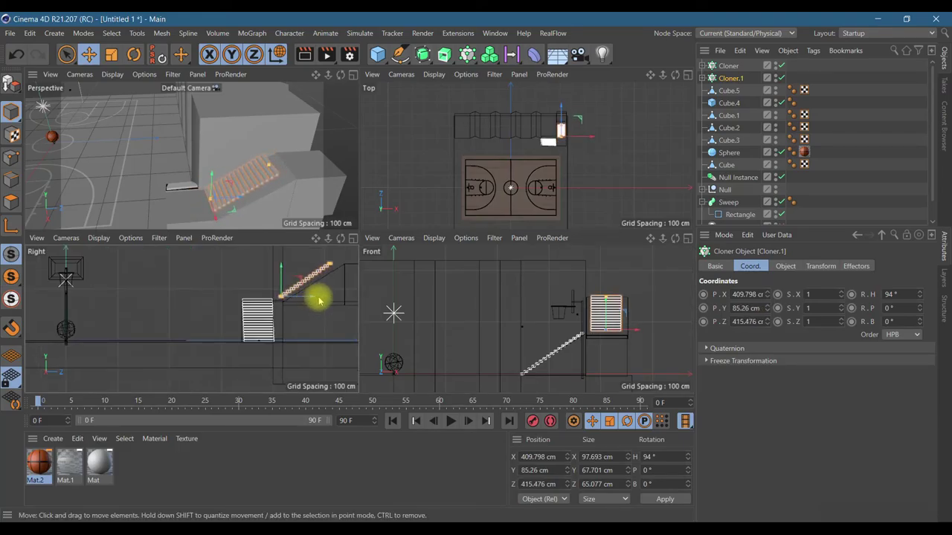
drag(299, 299, 273, 276)
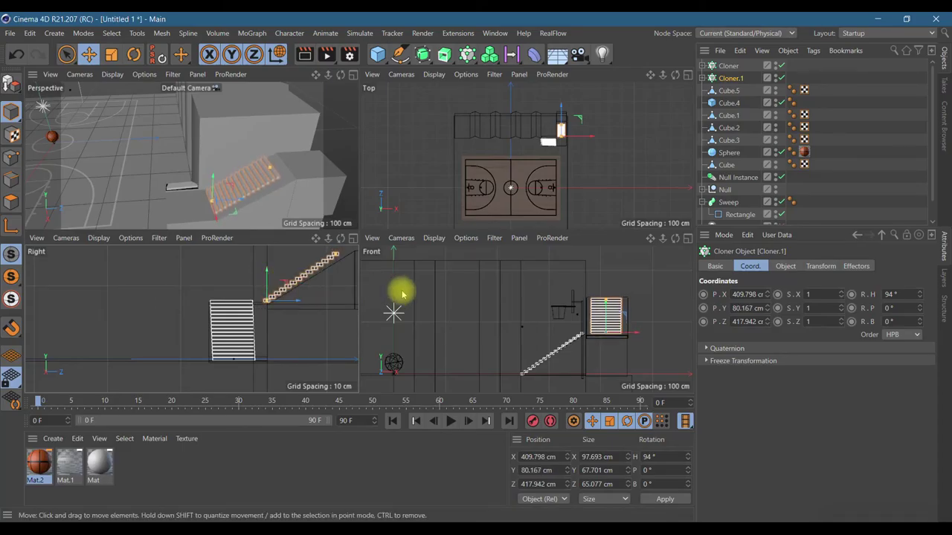
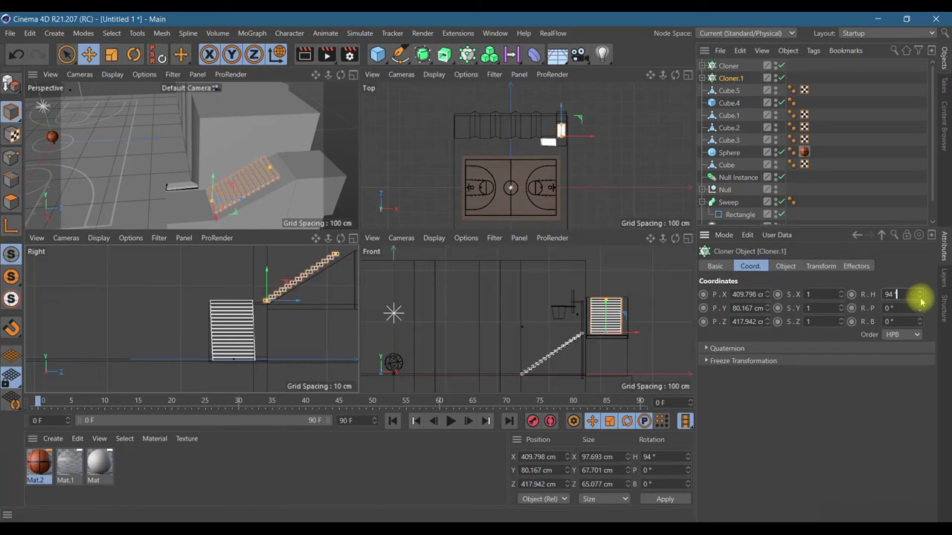
- Rotate Cloner.1, the upper staircase, to a heading of about 92.7° against the stand
click(903, 294)
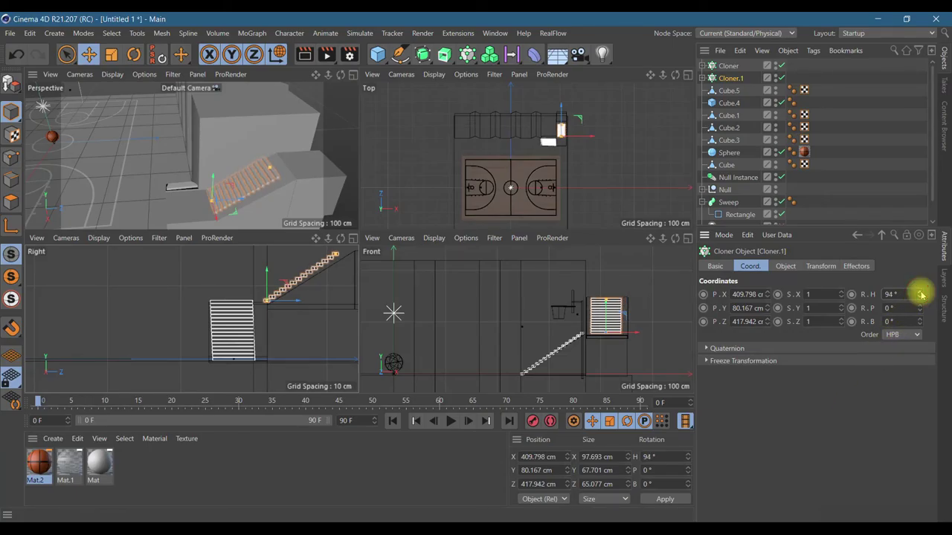
click(353, 75)
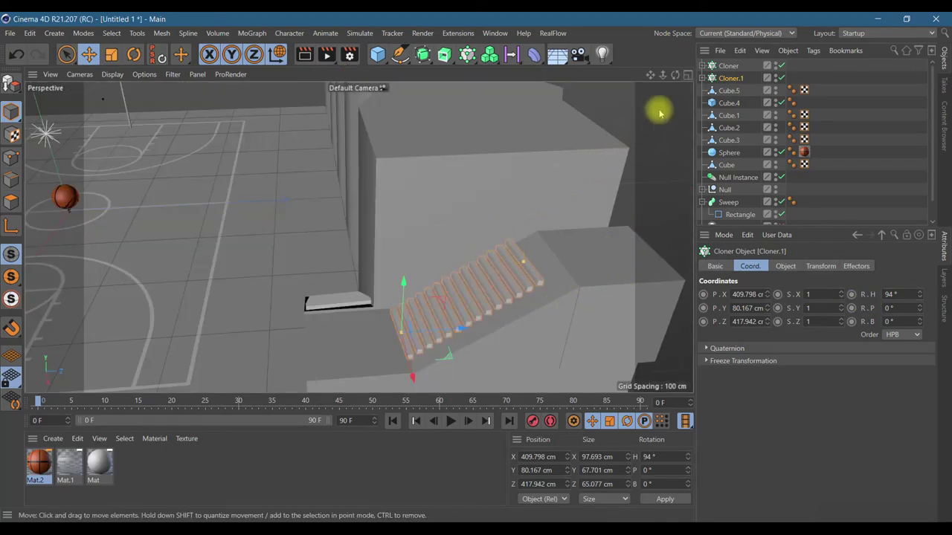
drag(675, 74, 662, 155)
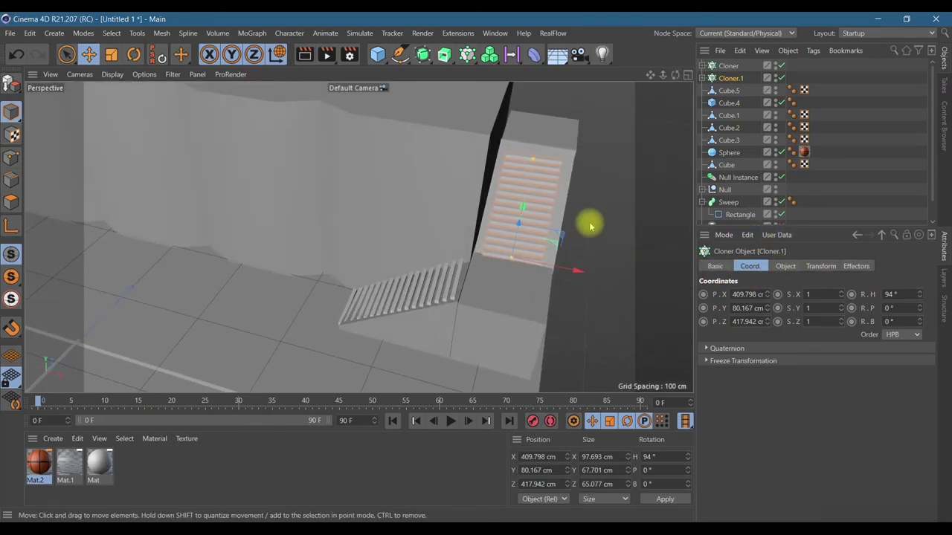
click(133, 54)
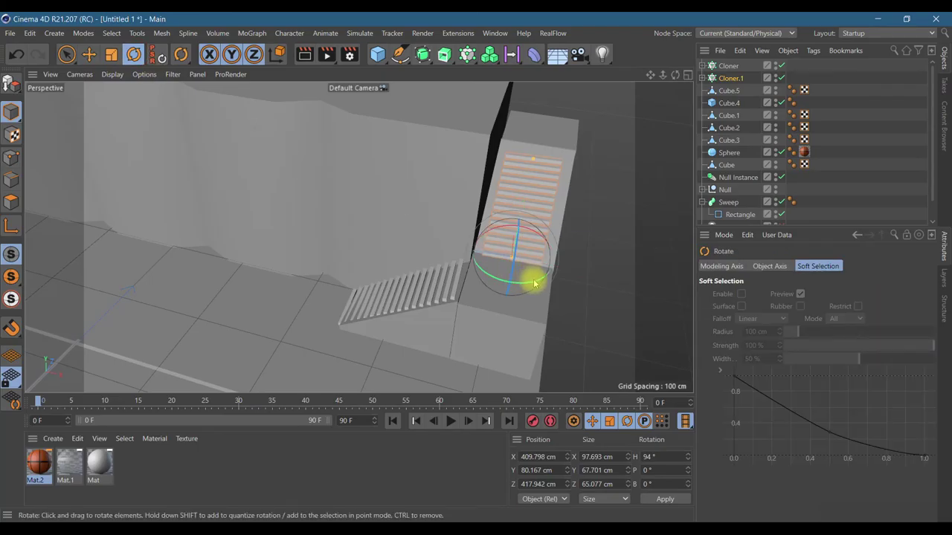
drag(533, 284, 531, 284)
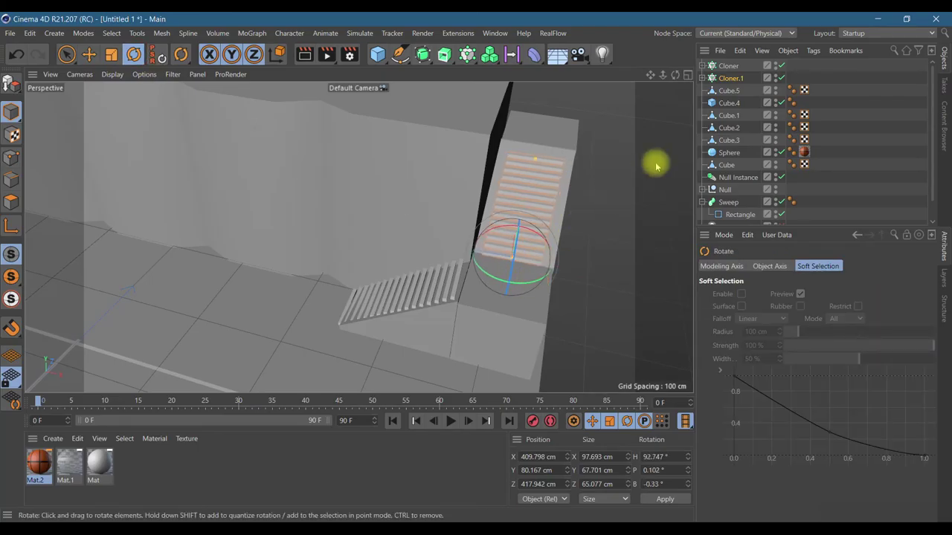
click(703, 79)
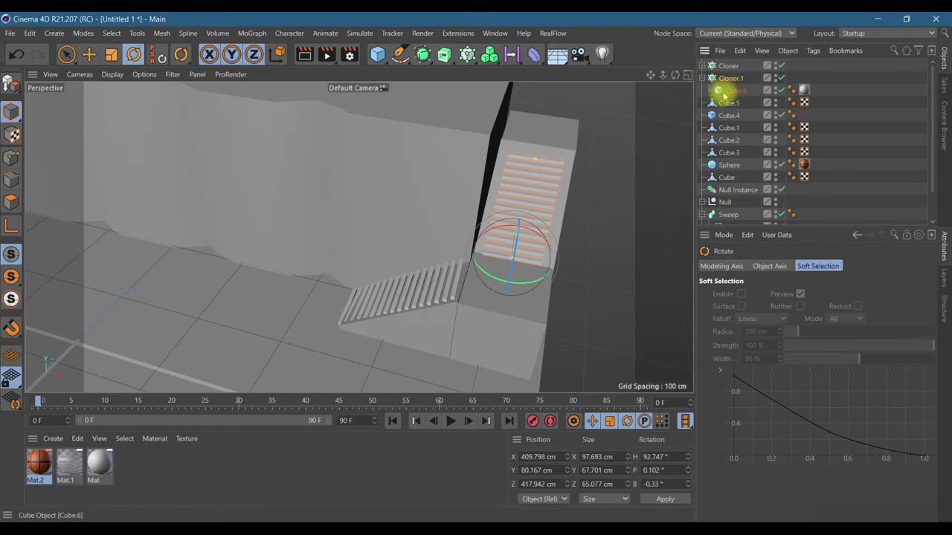
- Inspect the upper staircase's step cube size and clone settings
click(734, 90)
click(758, 267)
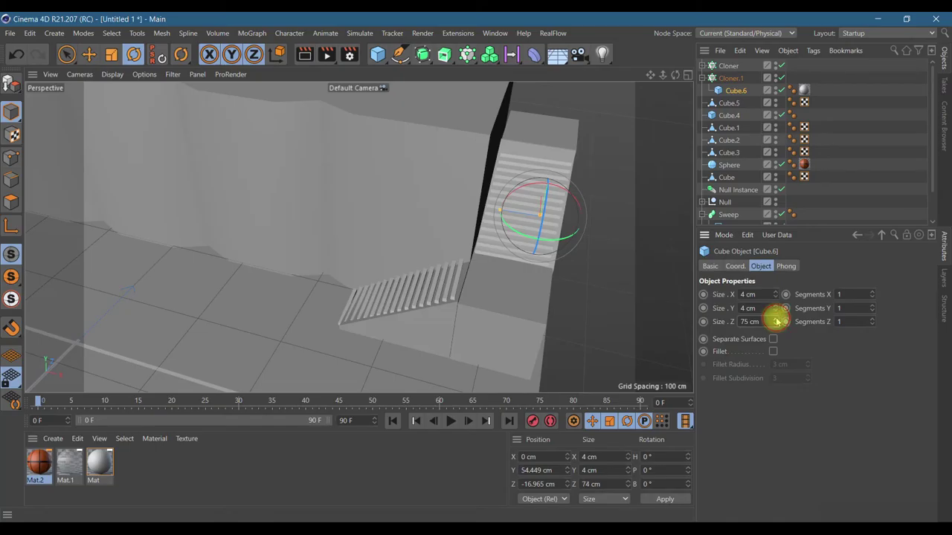
click(732, 79)
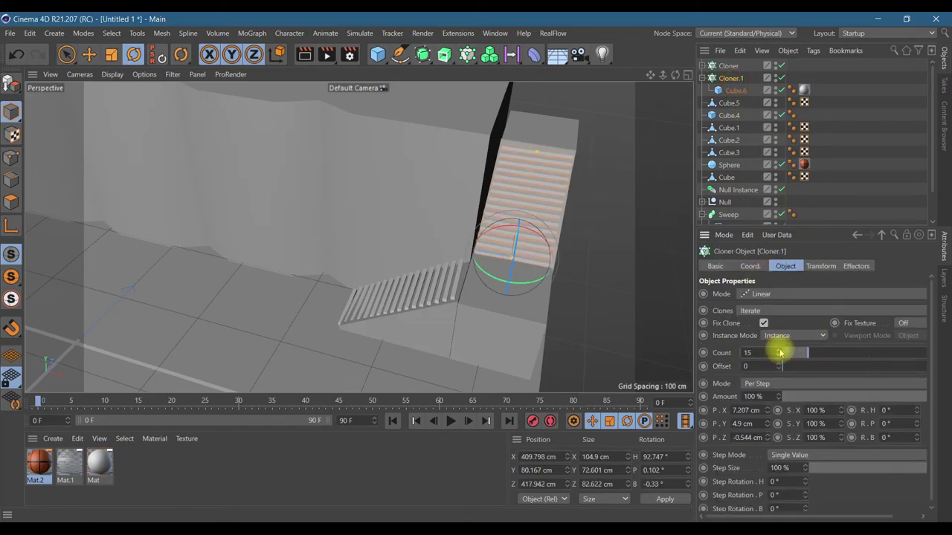
alt+drag(607, 257, 607, 257)
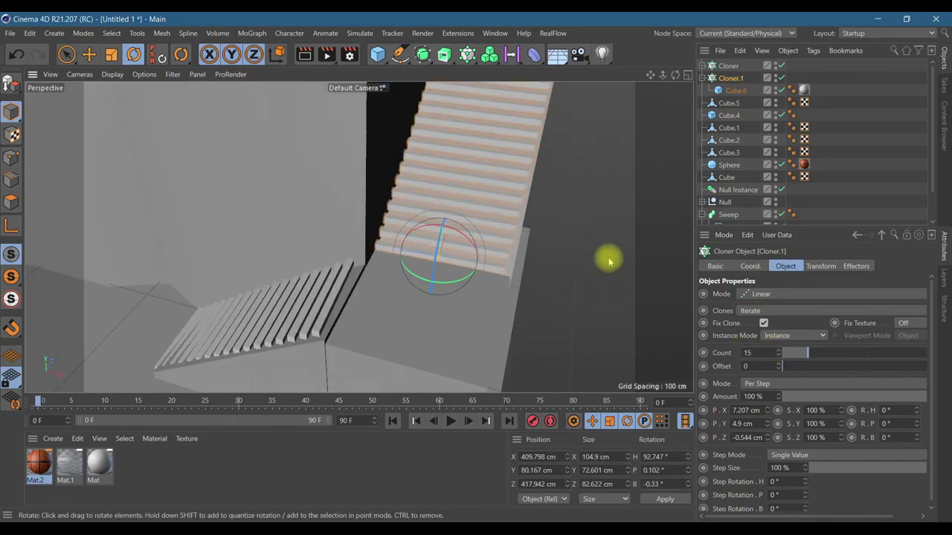
- Set the lower staircase Cloner's heading (R.H) to 3°
click(307, 312)
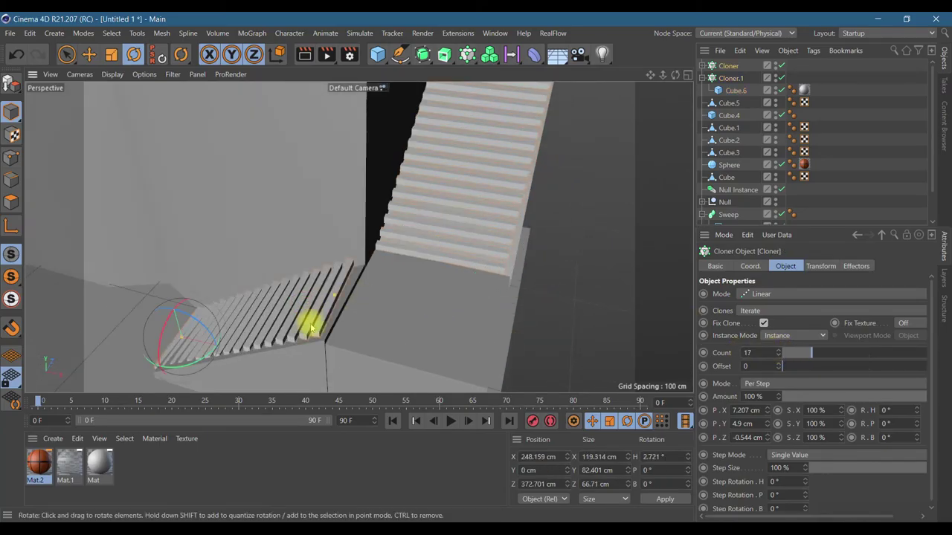
drag(673, 75, 358, 236)
scroll(481, 264, down, 3)
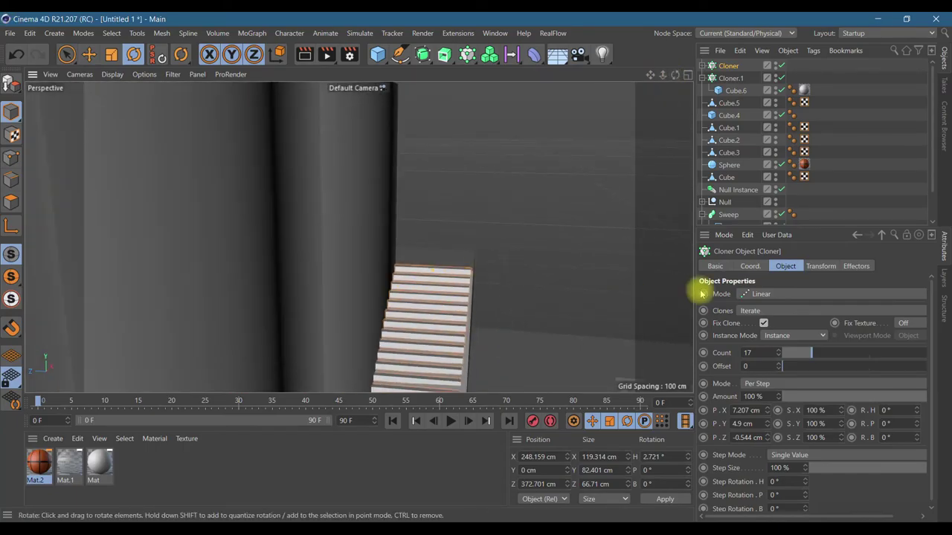
click(751, 265)
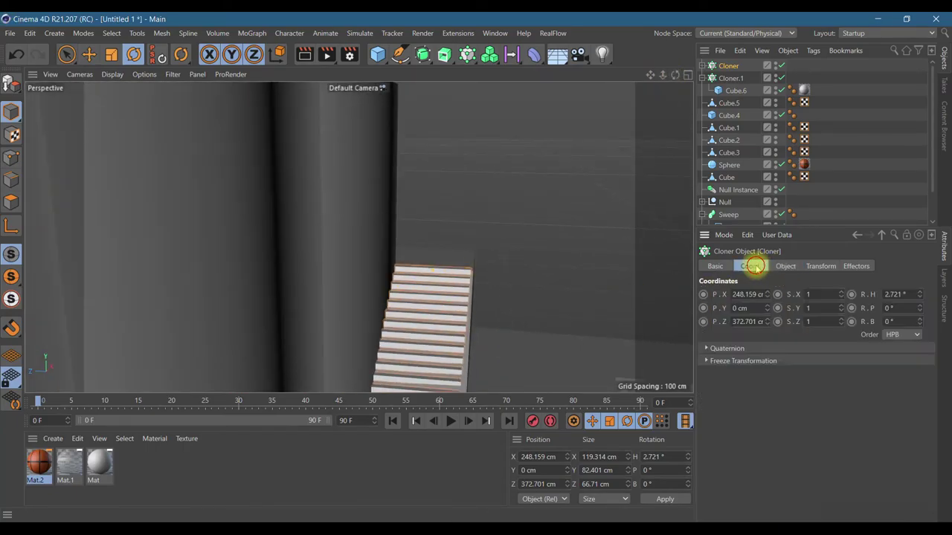
click(920, 297)
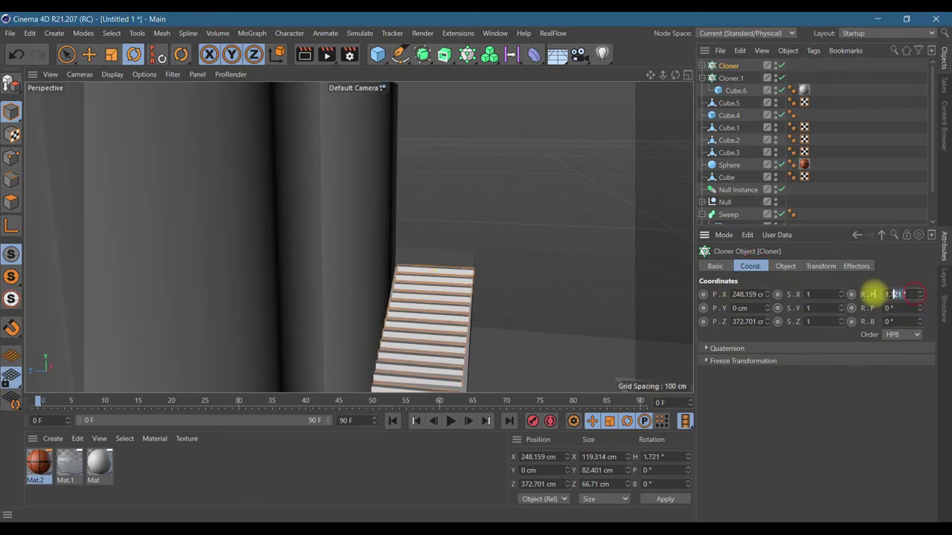
click(898, 295)
text(0)
click(813, 423)
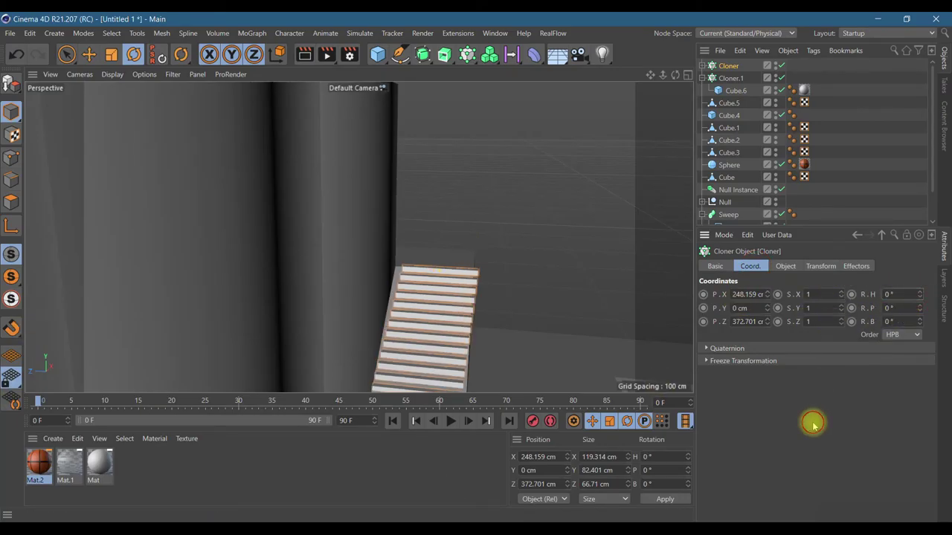
drag(922, 296, 923, 291)
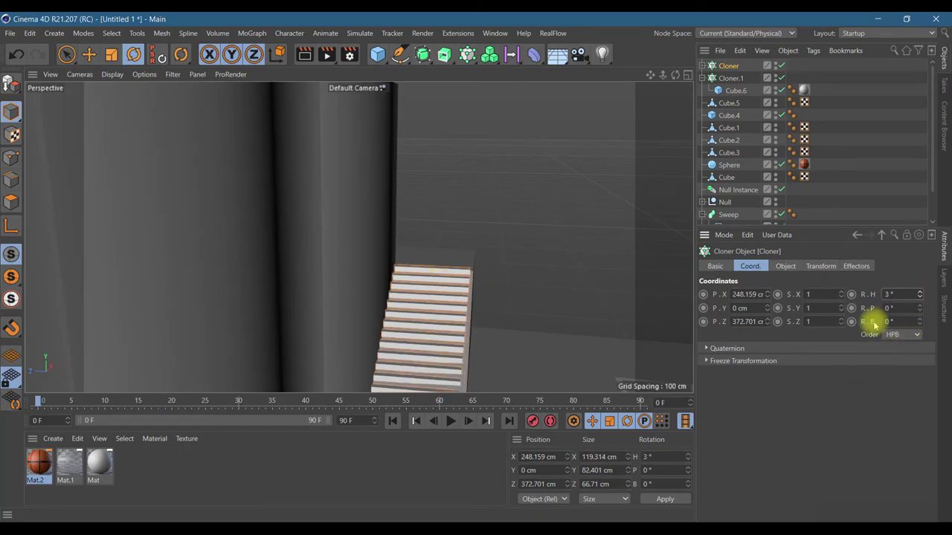
- Make Cube.6's Size Z 63 cm and add a 400 × 400 cm Rectangle spline
click(702, 66)
click(733, 78)
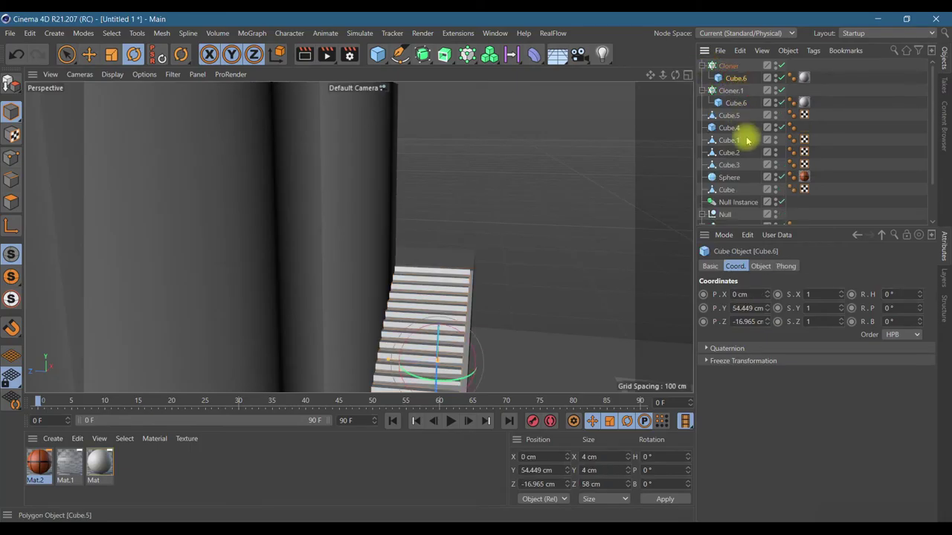
click(761, 266)
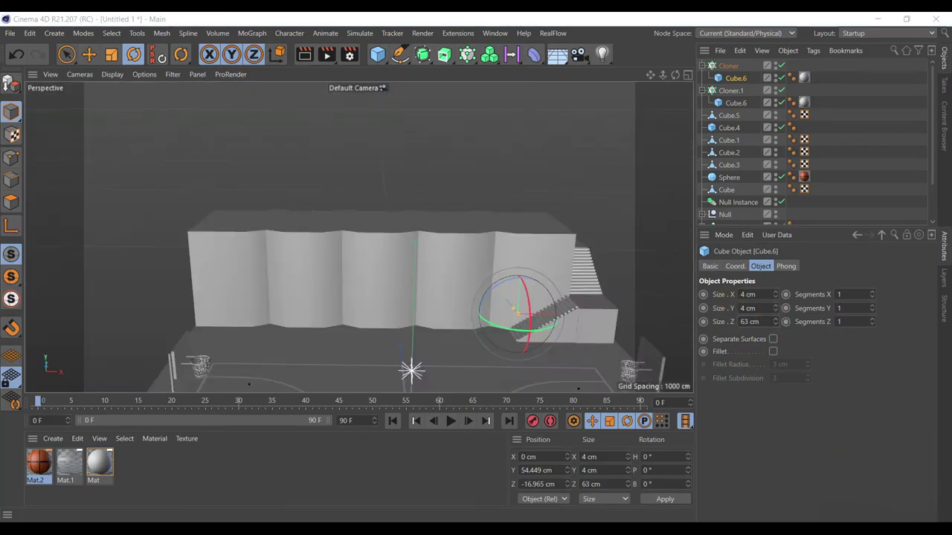
drag(397, 54, 523, 165)
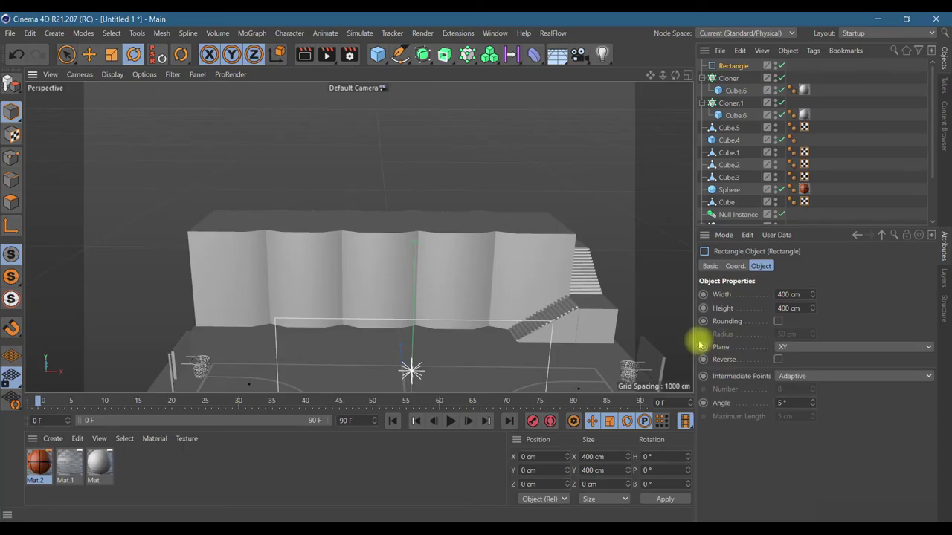
- Scale the Rectangle spline up to about 620 cm and enable corner Rounding
scroll(421, 200, down, 5)
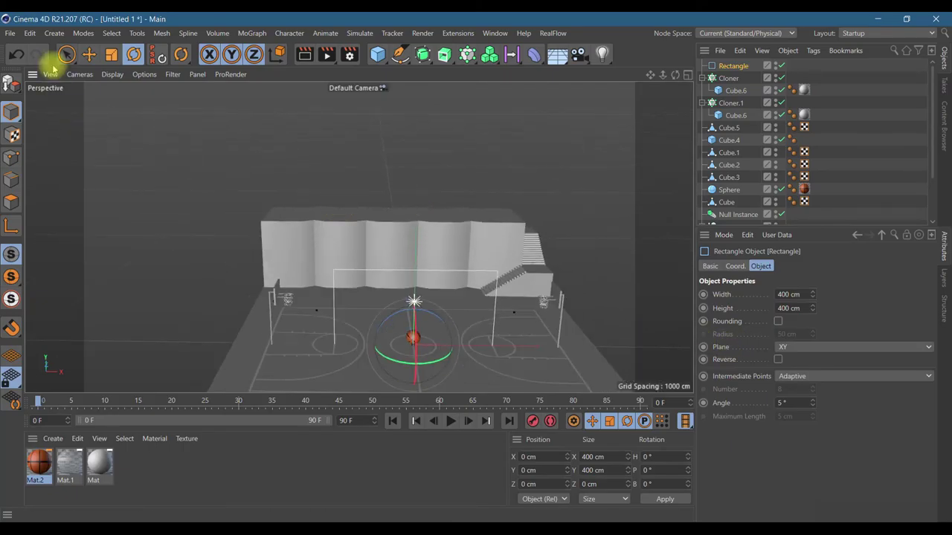
click(111, 54)
drag(476, 344, 517, 345)
click(733, 66)
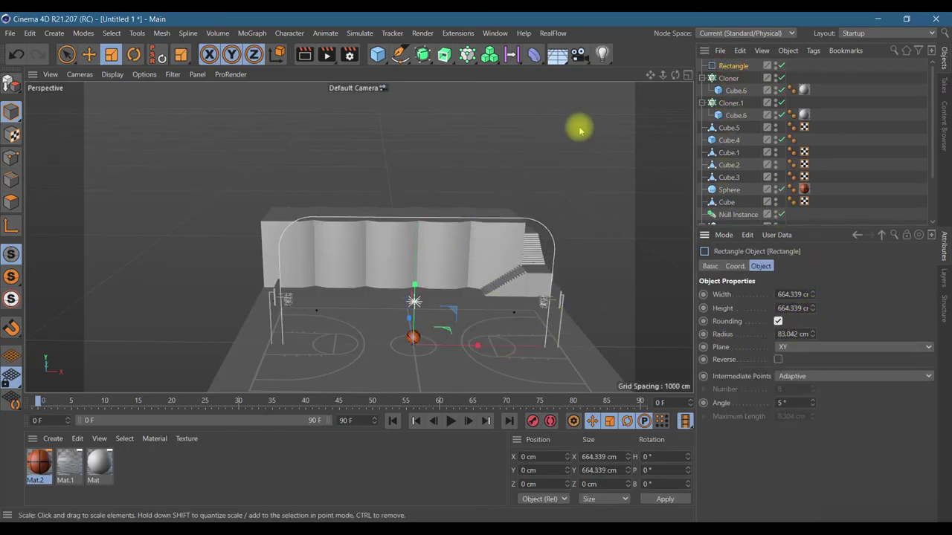
- Move the Rectangle back over the stands and set its Width to 800 cm
drag(674, 77, 659, 100)
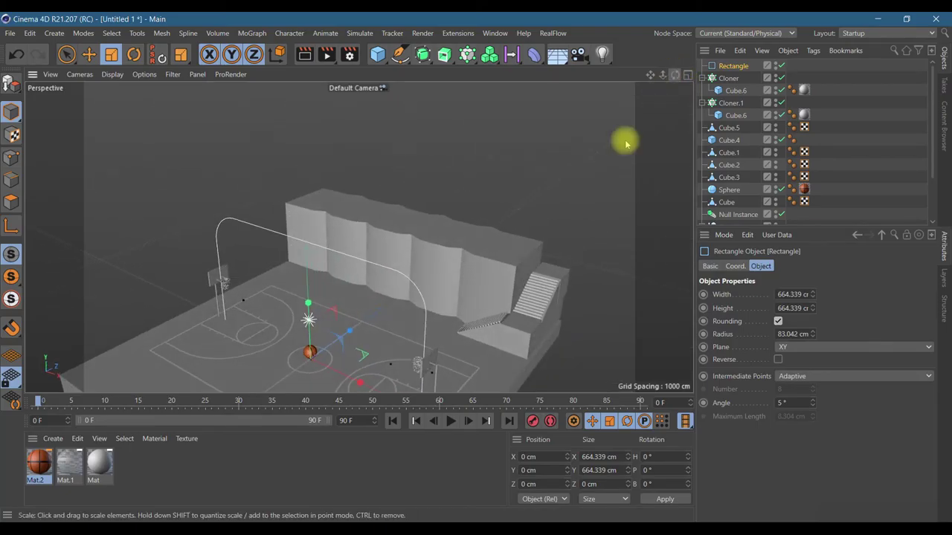
click(86, 55)
drag(334, 323, 432, 279)
drag(675, 76, 425, 295)
click(738, 66)
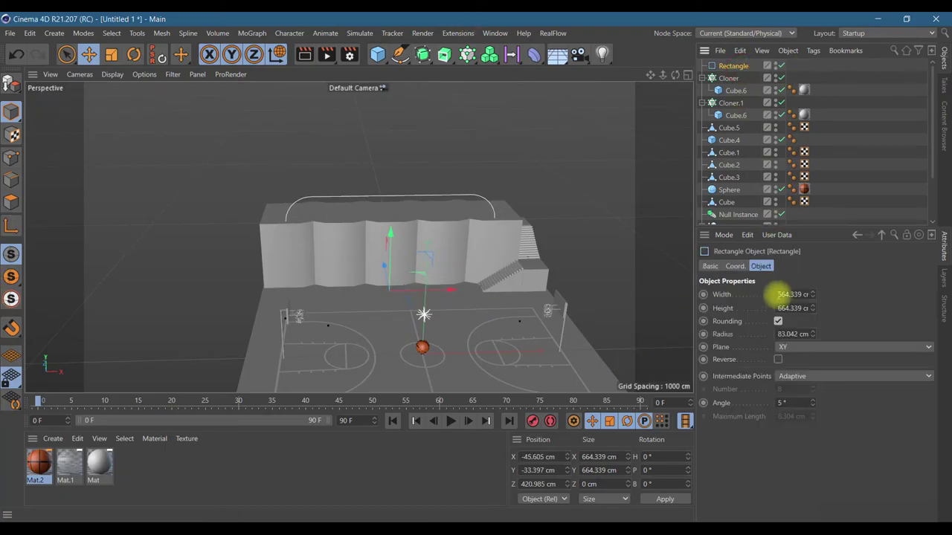
double_click(802, 294)
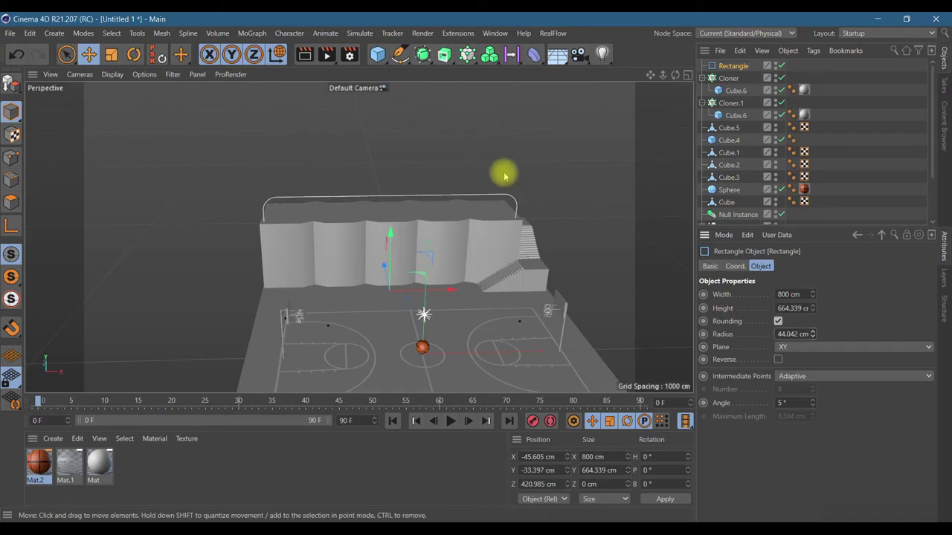
- Add a Circle spline with a 4 cm radius
click(400, 55)
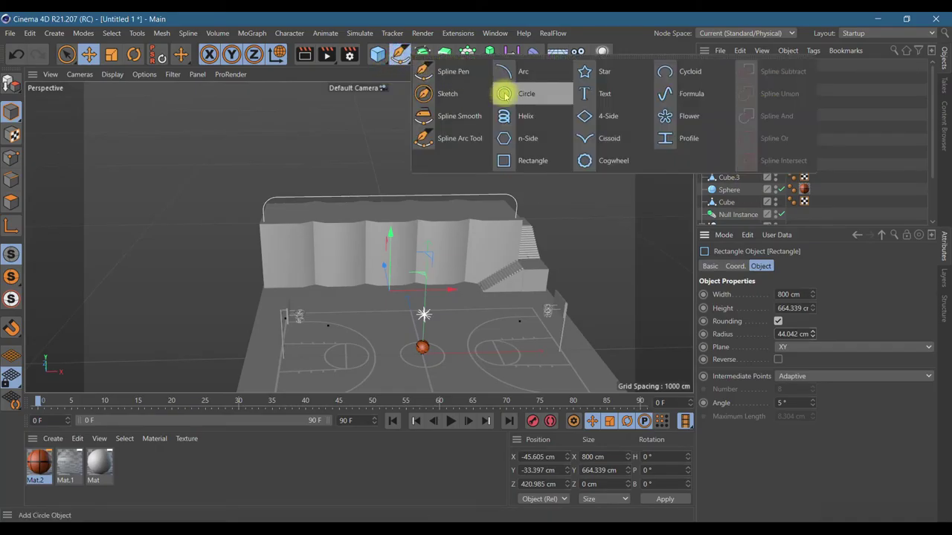
click(502, 92)
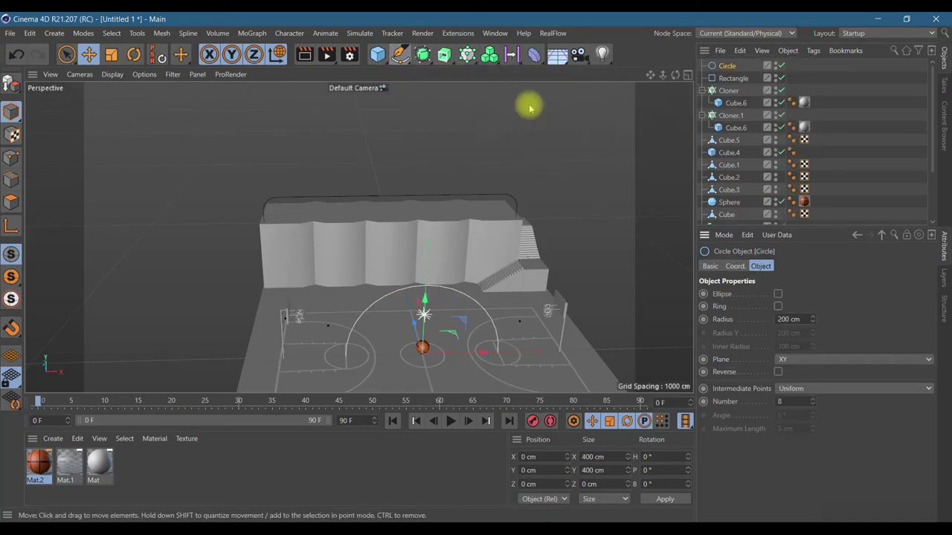
double_click(788, 319)
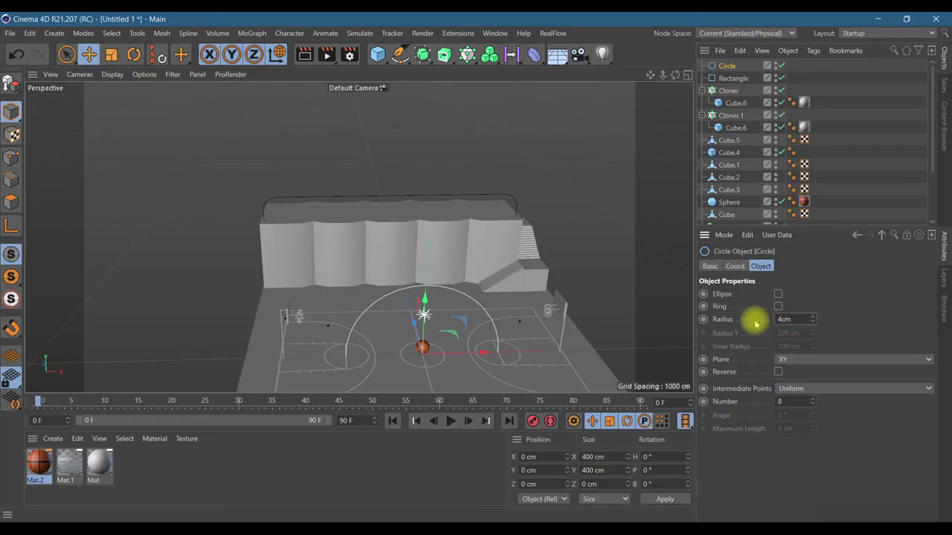
text(4)
key(Return)
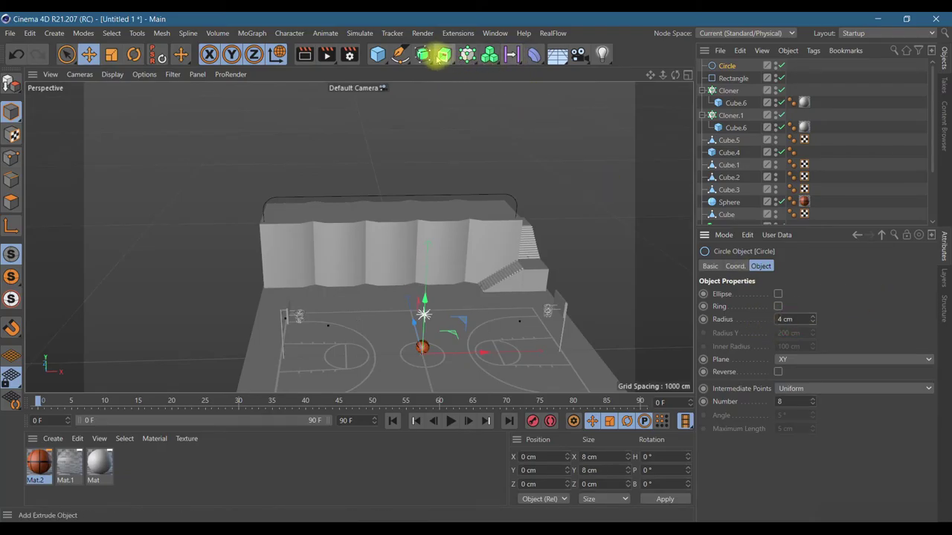
- Put the Circle and Rectangle under a new Sweep.1 to form the tubular railing
drag(445, 55, 463, 140)
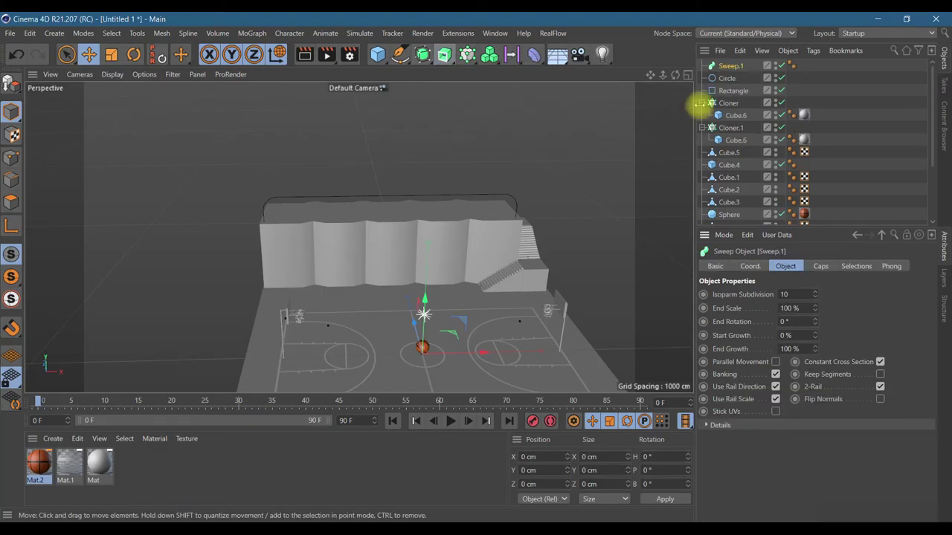
drag(733, 68, 726, 85)
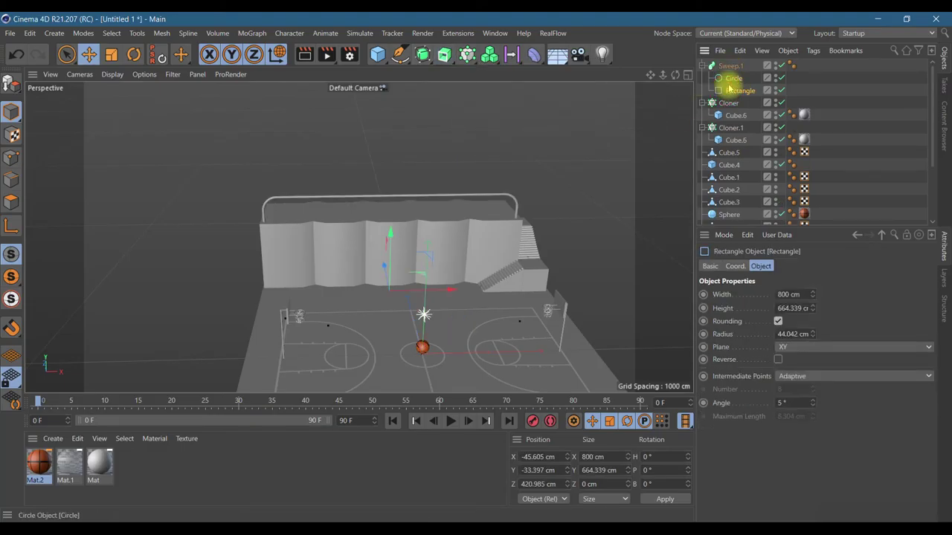
scroll(467, 191, up, 2)
scroll(467, 191, up, 2)
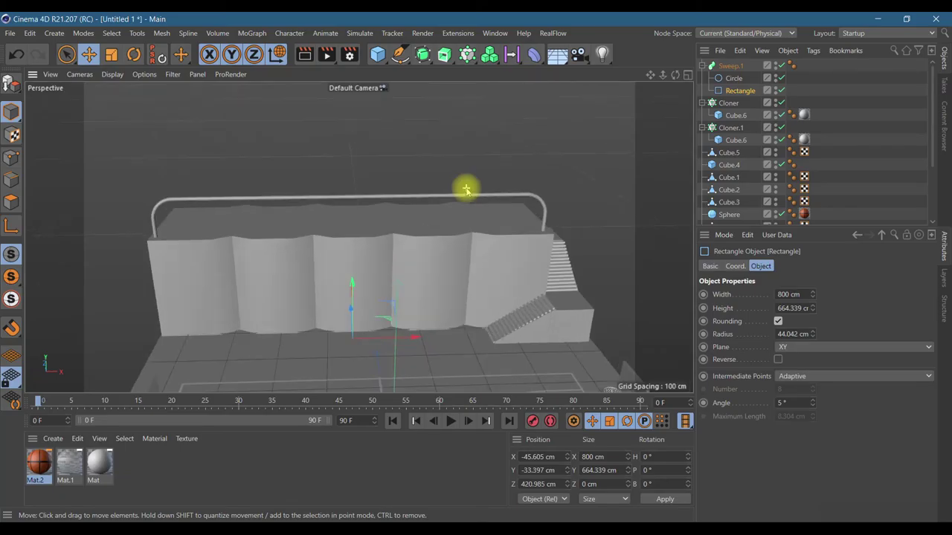
scroll(453, 187, down, 3)
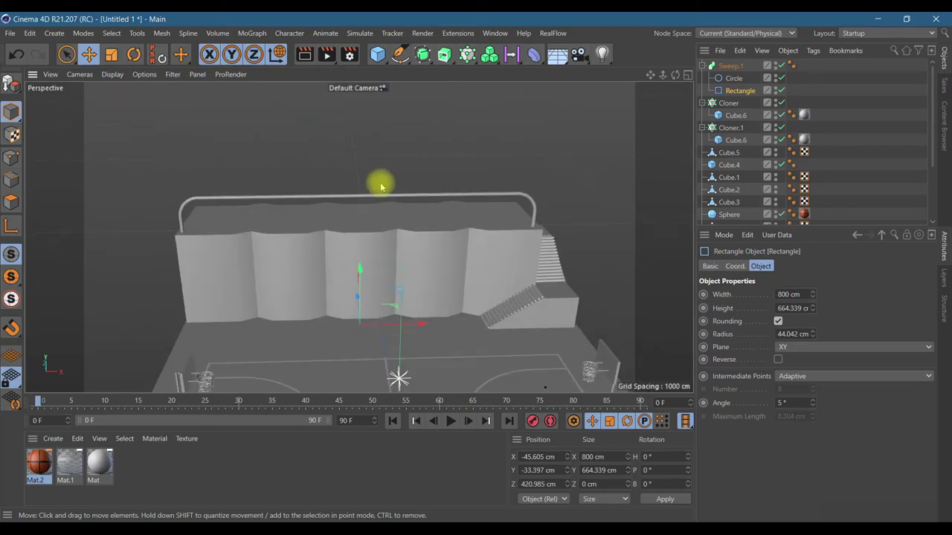
- Add a Cylinder with 2 cm radius and 84 cm height
click(375, 57)
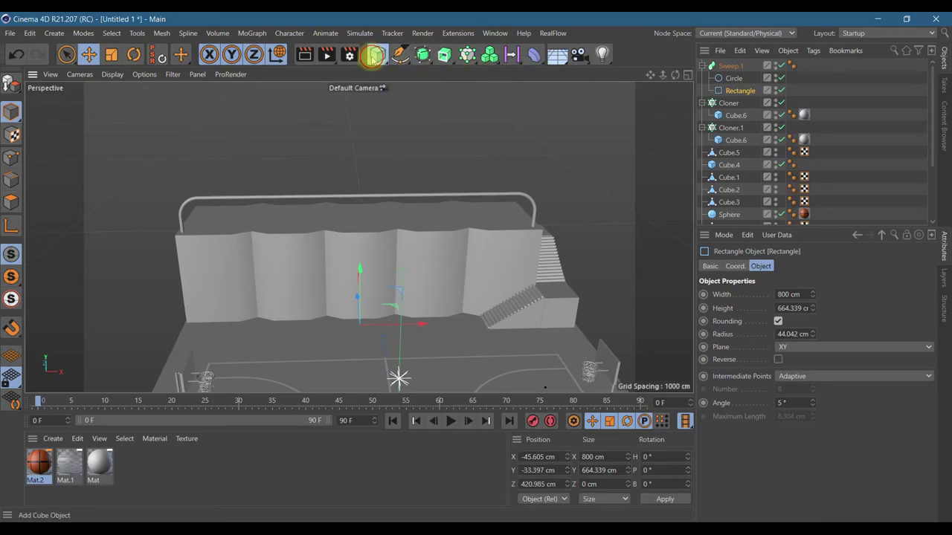
click(602, 70)
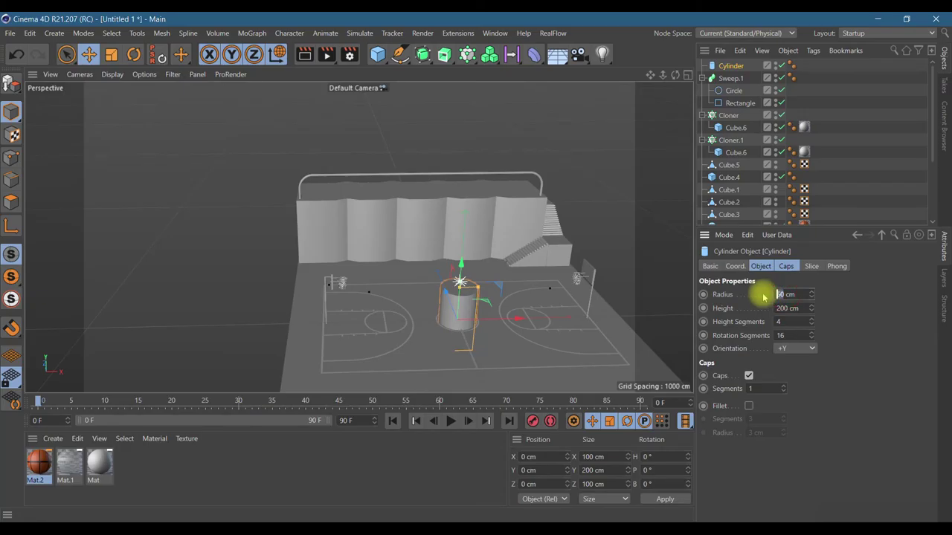
text(2)
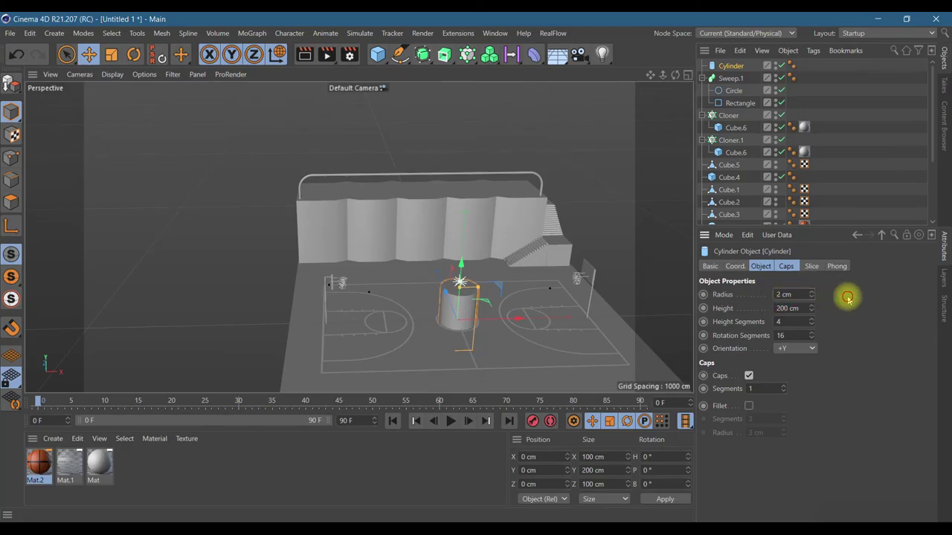
key(Return)
double_click(788, 308)
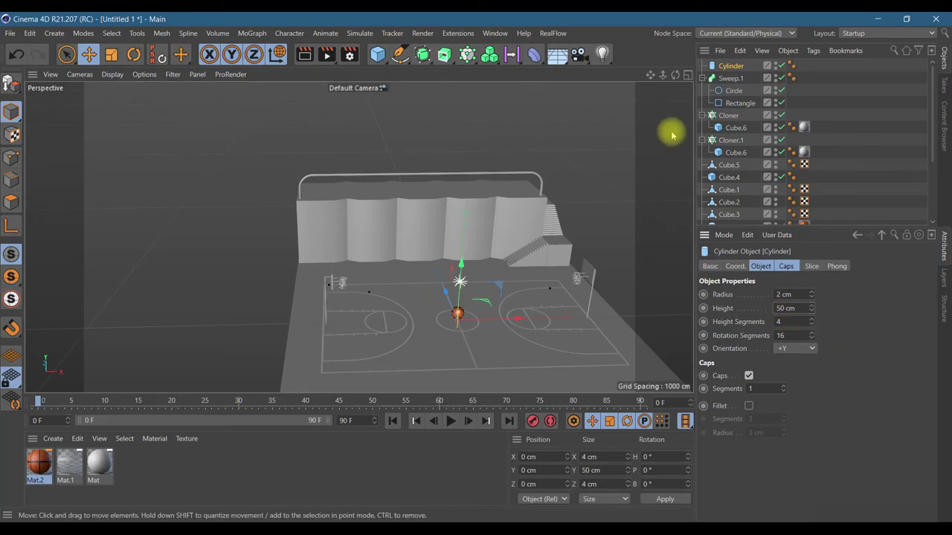
- Position the cylinder post up by the stands, just under the railing
click(688, 75)
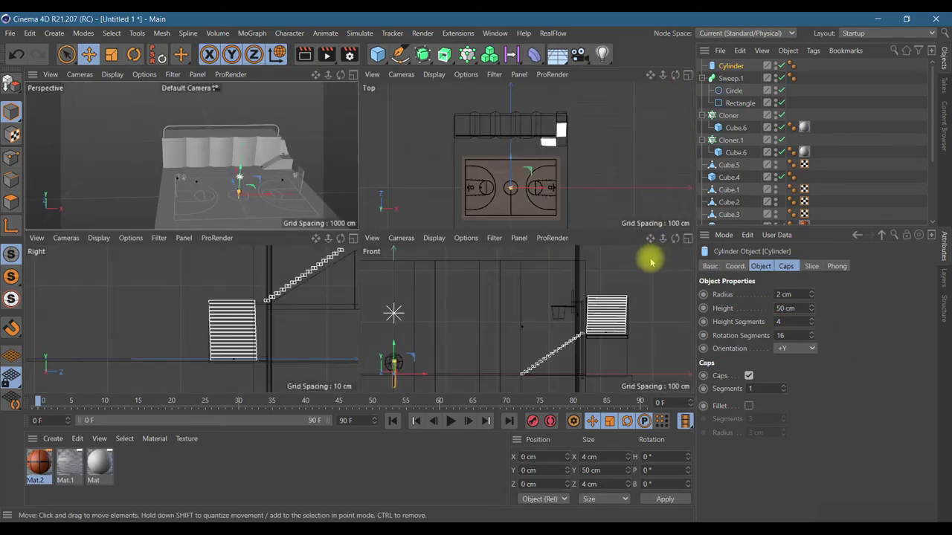
drag(512, 162, 521, 115)
drag(248, 329, 253, 245)
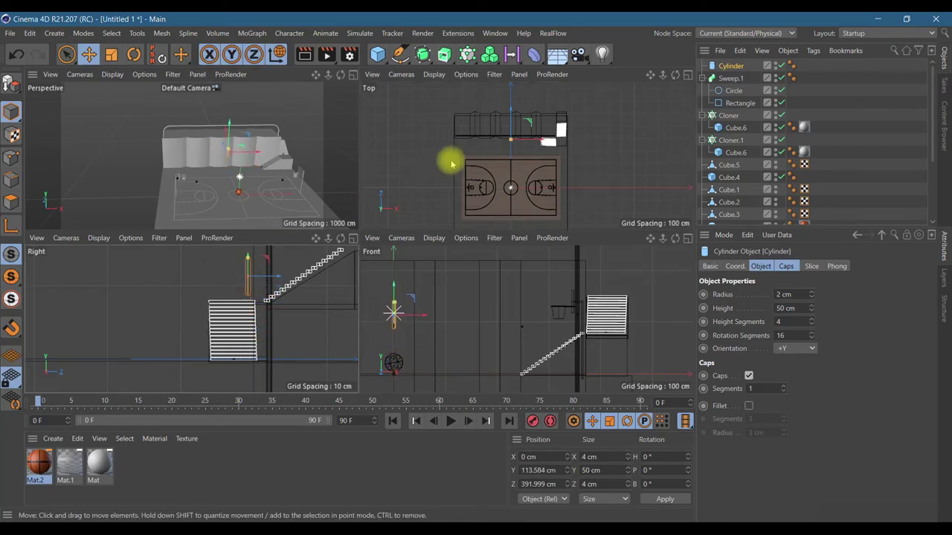
drag(516, 117, 510, 100)
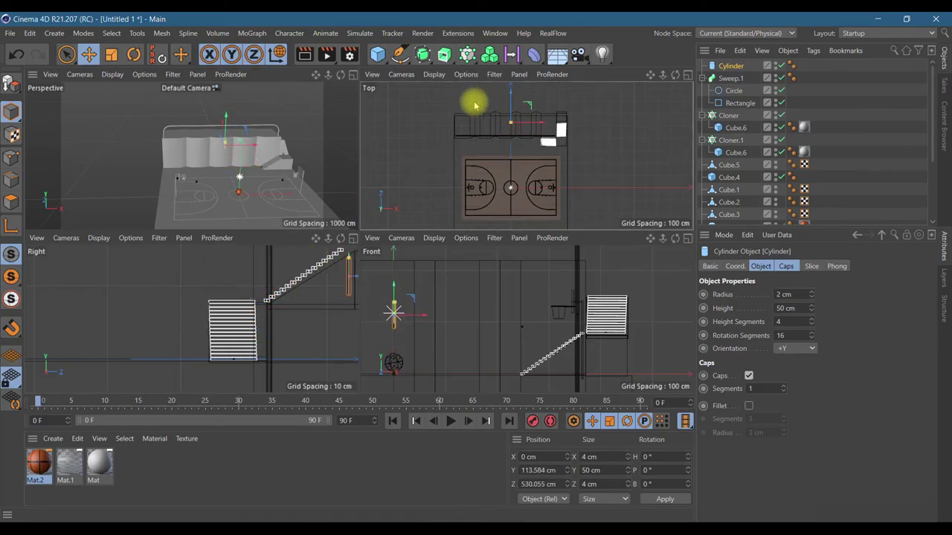
click(352, 75)
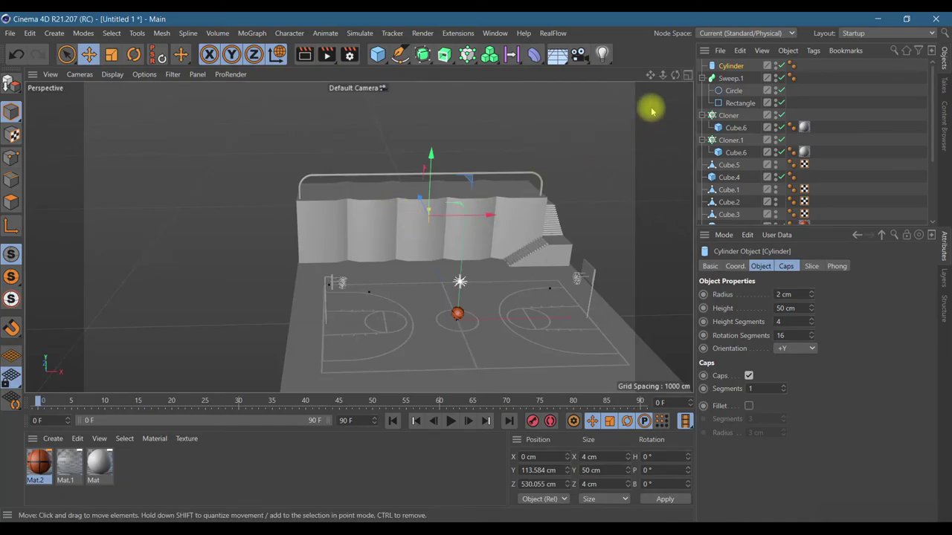
drag(674, 74, 260, 237)
drag(414, 220, 420, 150)
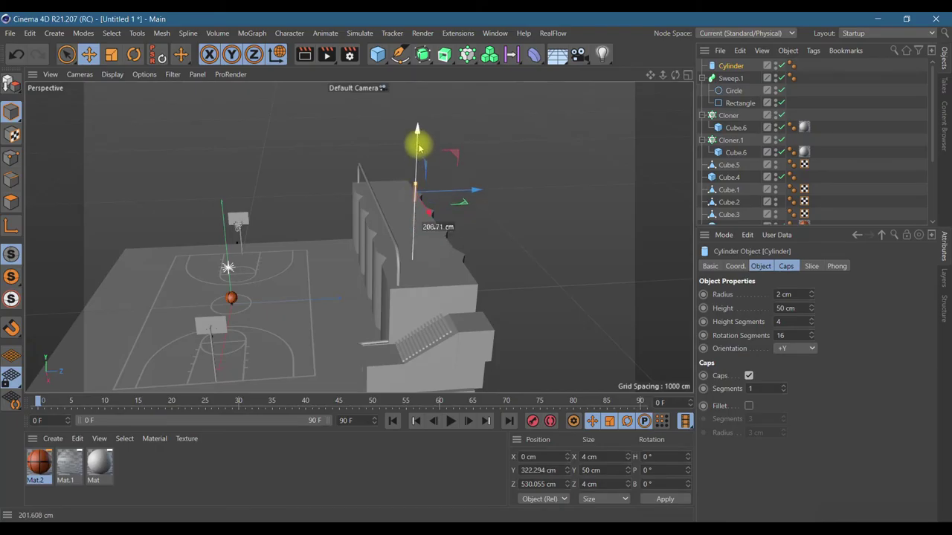
drag(453, 196, 409, 221)
scroll(436, 238, up, 5)
drag(675, 75, 675, 75)
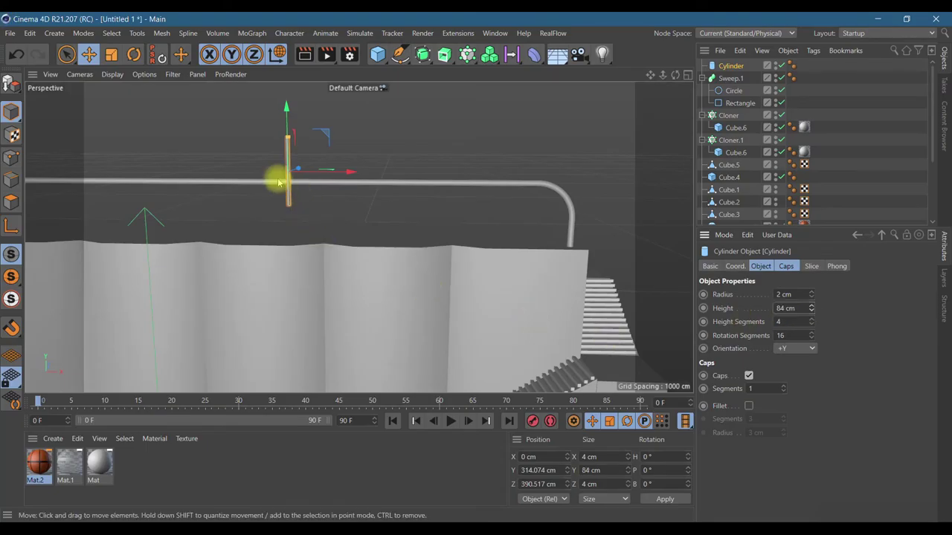
drag(287, 107, 303, 158)
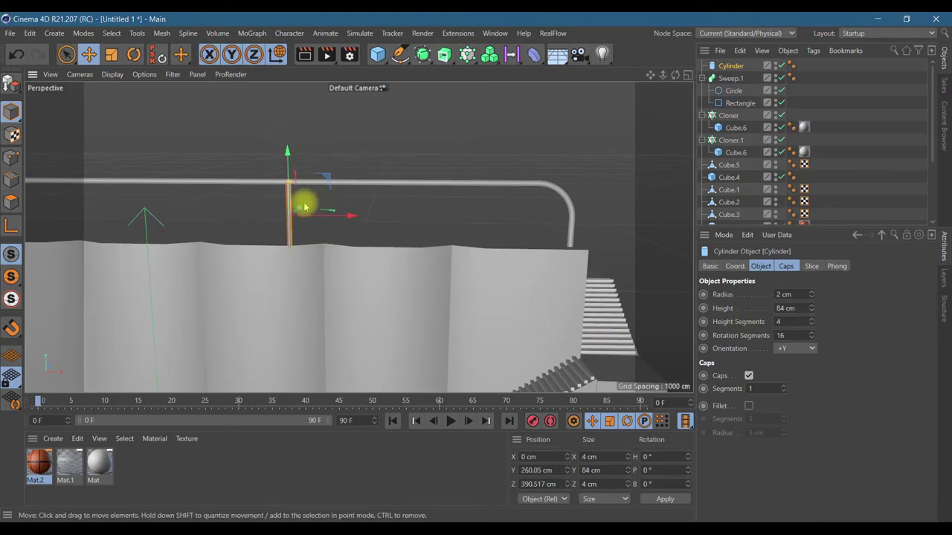
- Fine-tune the post under the railing with preview renders, then add a new Cloner
click(307, 62)
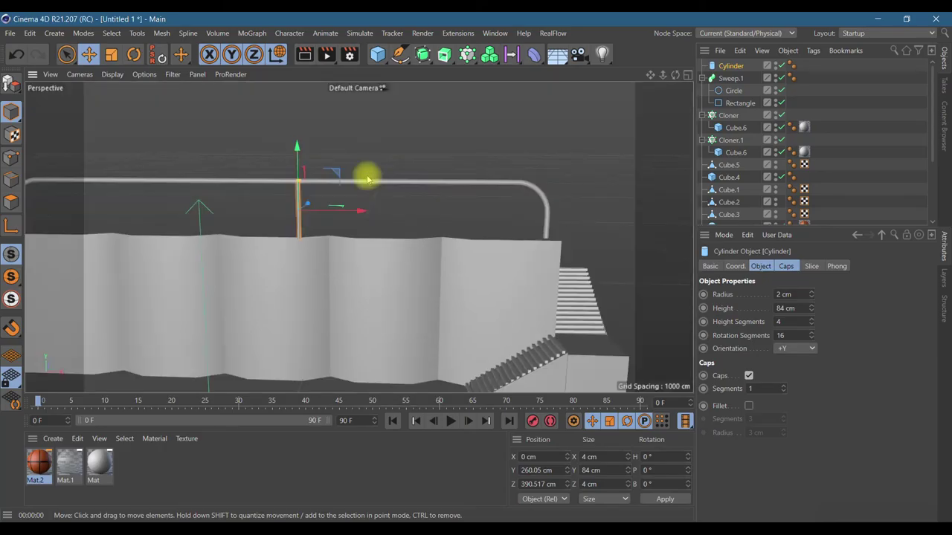
drag(675, 75, 496, 220)
mouse_move(415, 186)
mouse_down()
mouse_move(404, 187)
mouse_move(426, 198)
mouse_up()
drag(675, 75, 521, 179)
click(165, 284)
scroll(165, 283, down, 2)
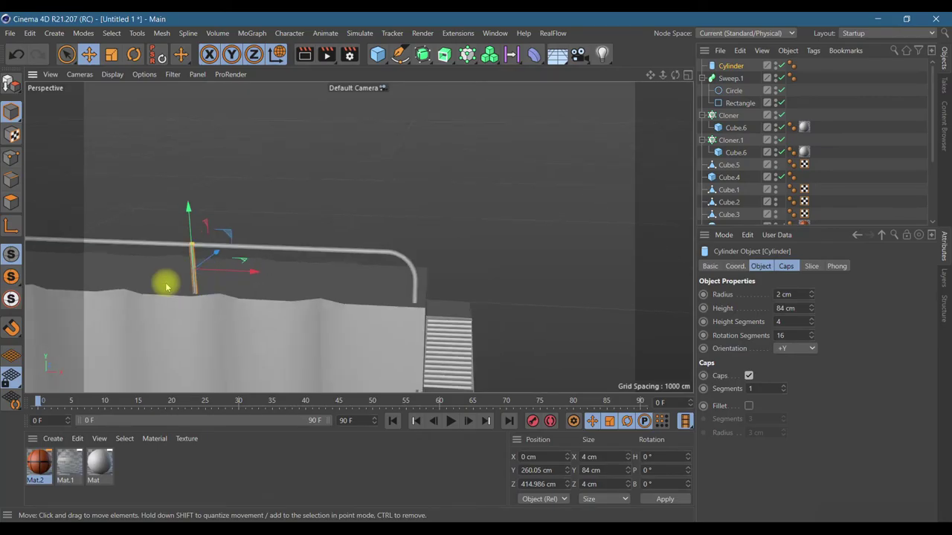
drag(192, 207, 198, 223)
scroll(198, 223, down, 2)
click(305, 58)
scroll(351, 183, down, 2)
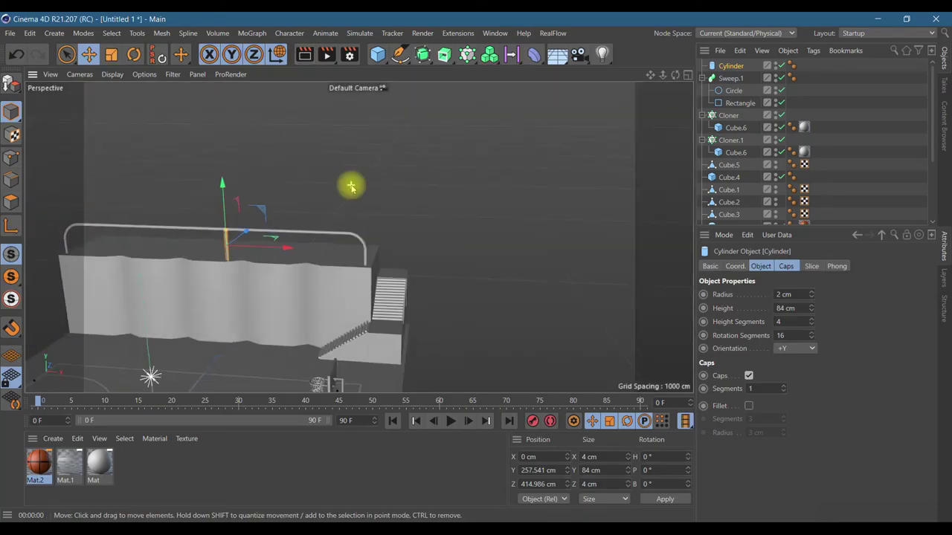
drag(469, 62, 484, 74)
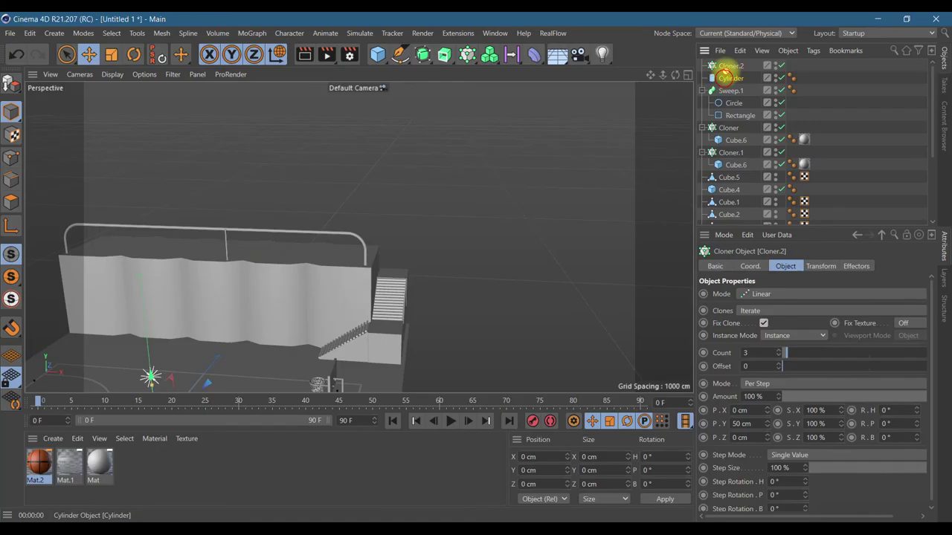
- Place the Cylinder in Cloner.2 and set Object mode targeting Sweep.1
drag(731, 68, 731, 68)
click(731, 66)
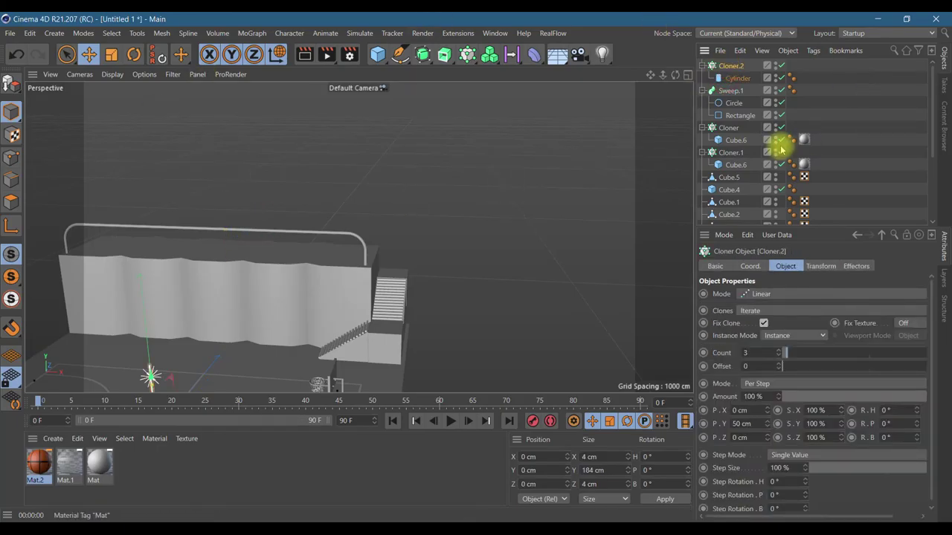
click(771, 296)
click(748, 305)
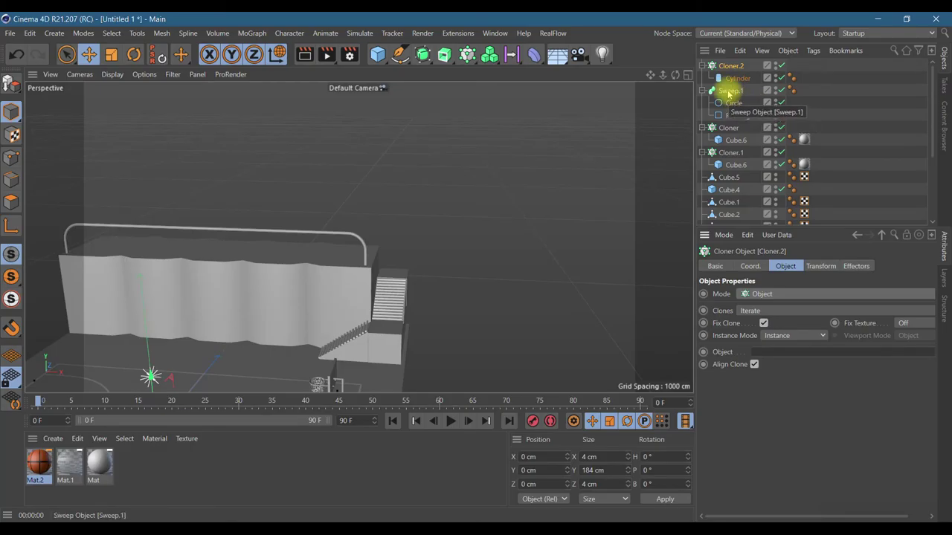
drag(727, 90, 775, 355)
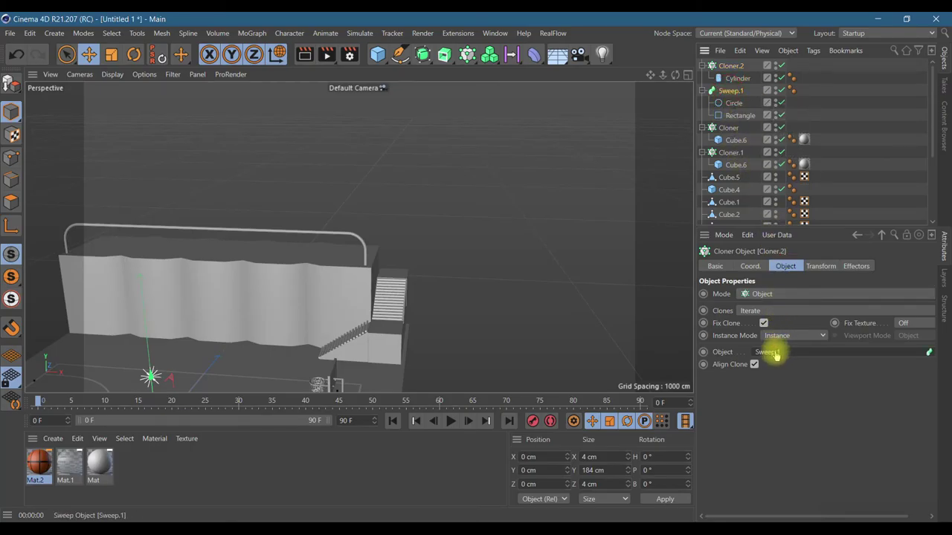
- Try Edge, Vertex and Volume distribution for the posts on the railing
click(804, 394)
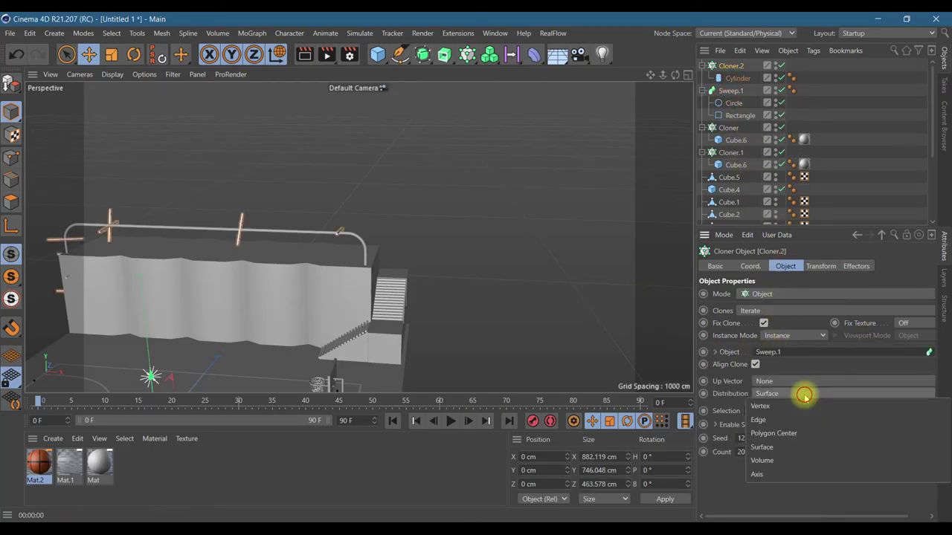
click(769, 420)
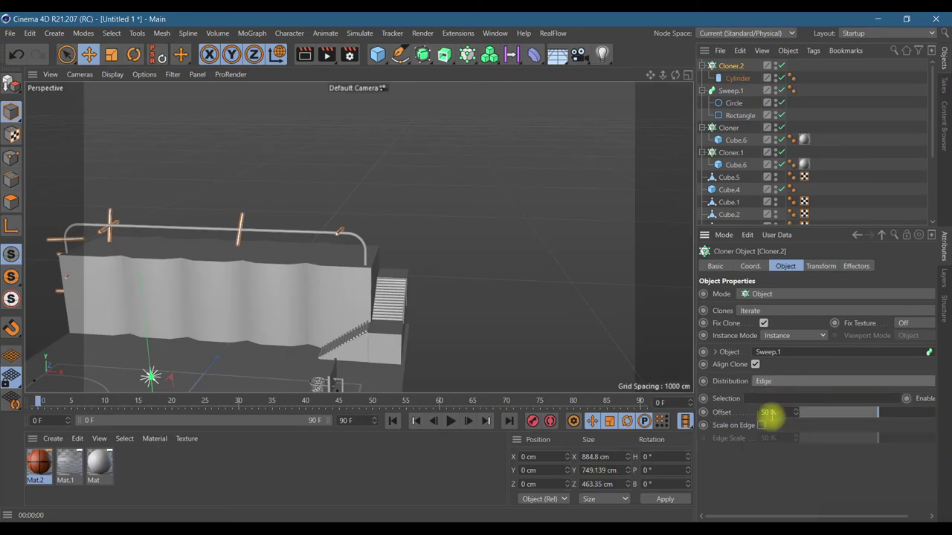
click(784, 386)
click(780, 395)
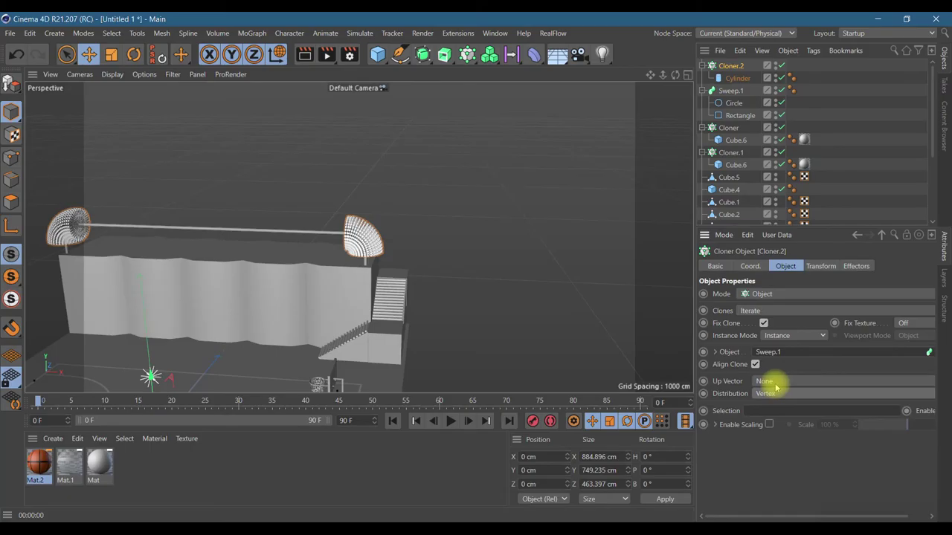
click(779, 393)
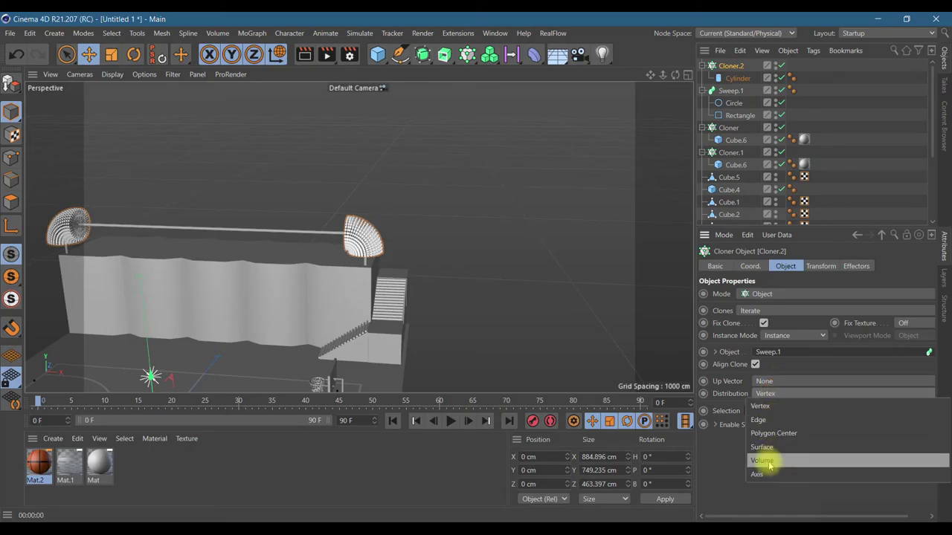
click(769, 457)
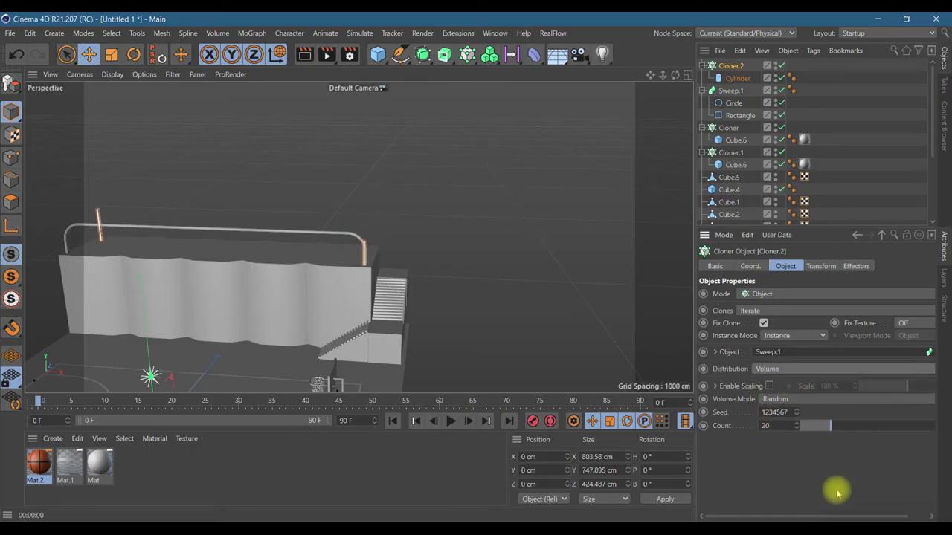
- Switch Cloner.2's mode to Grid Array
click(728, 67)
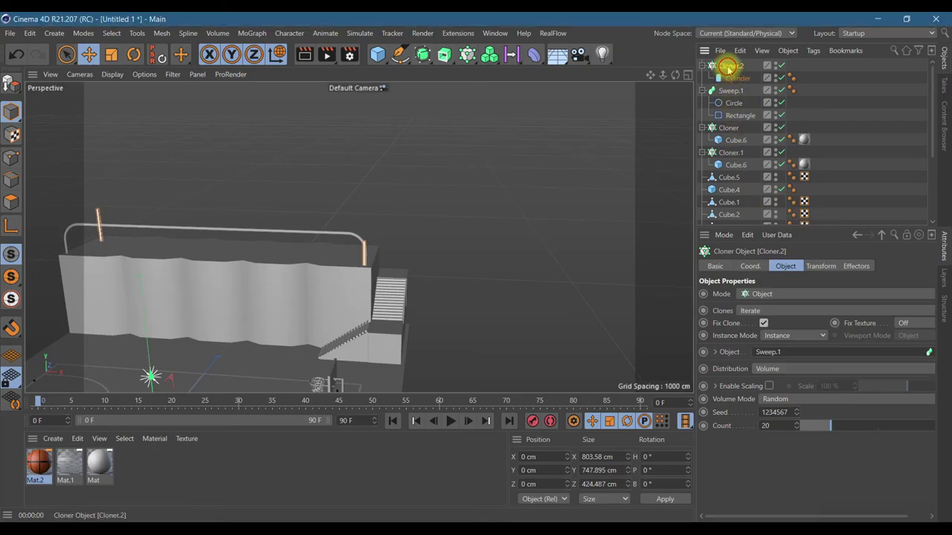
click(794, 293)
click(769, 346)
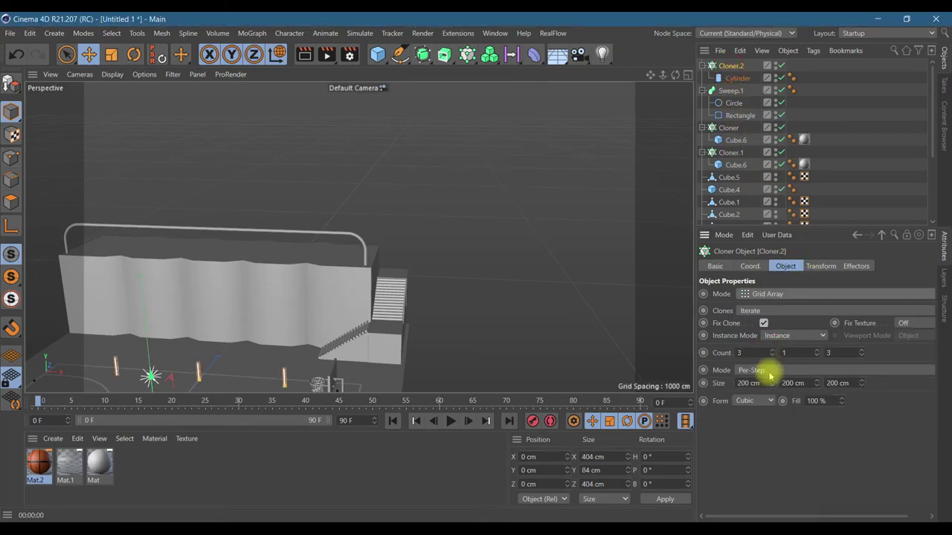
- Set Cloner.2's X count to 10 and its grid width to 800 cm
double_click(750, 352)
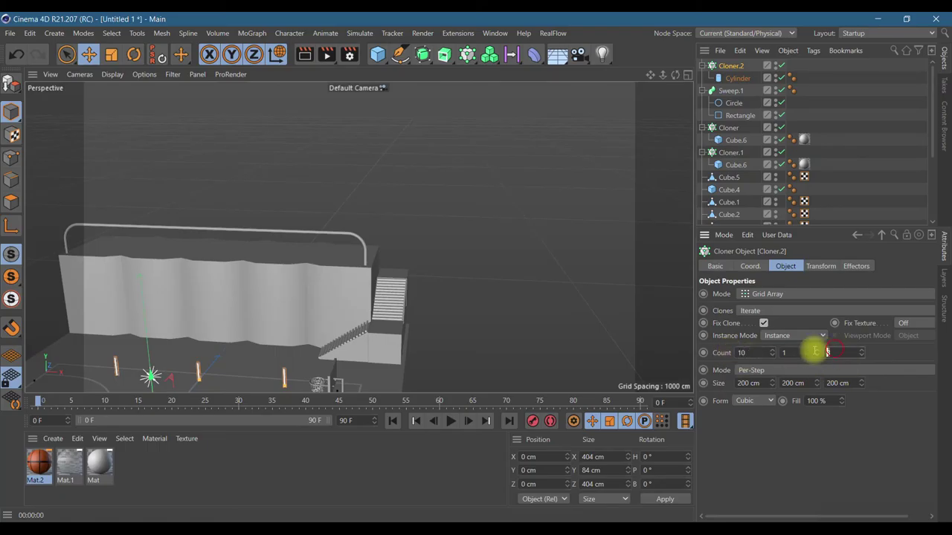
key(Tab)
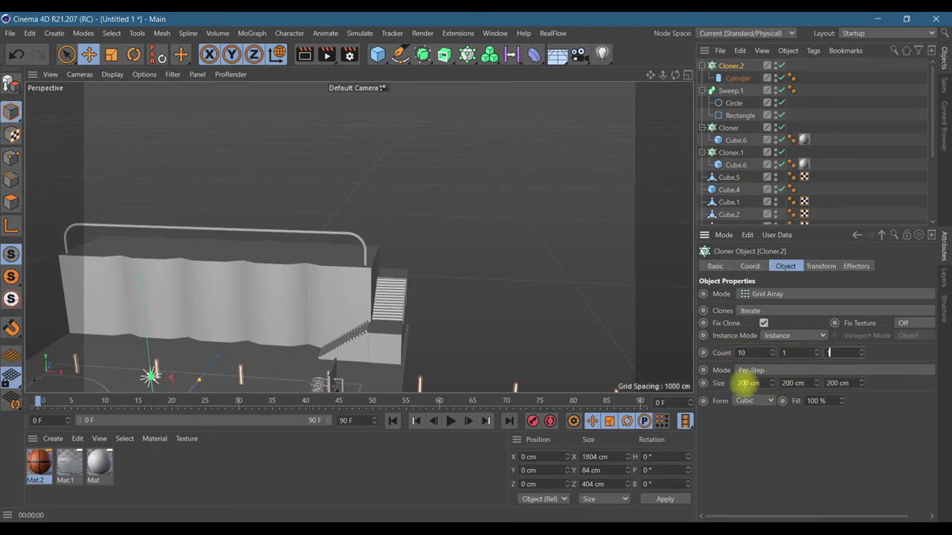
click(749, 383)
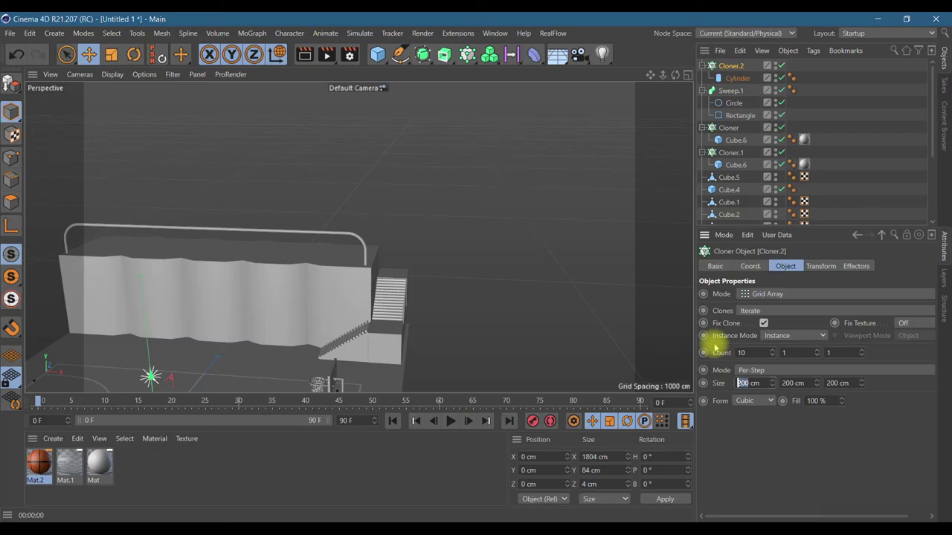
key(Return)
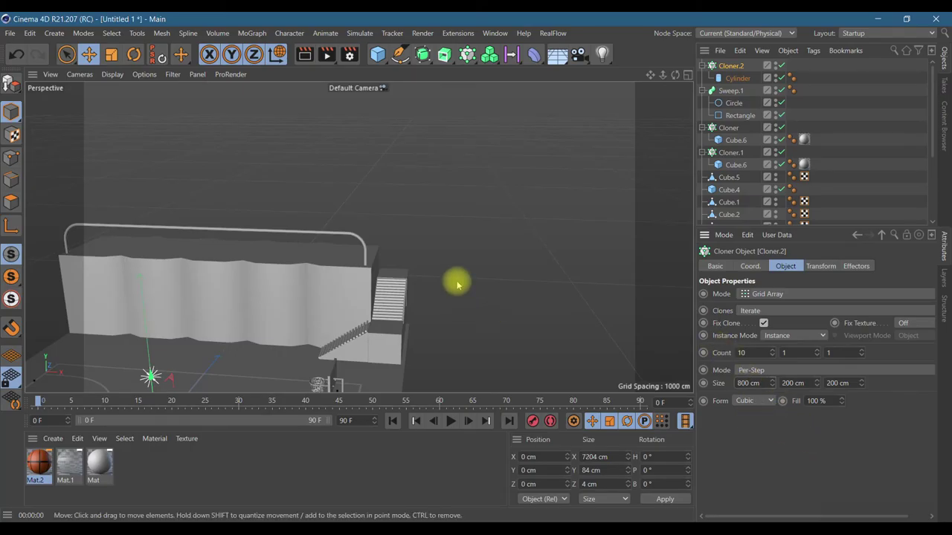
scroll(454, 281, down, 5)
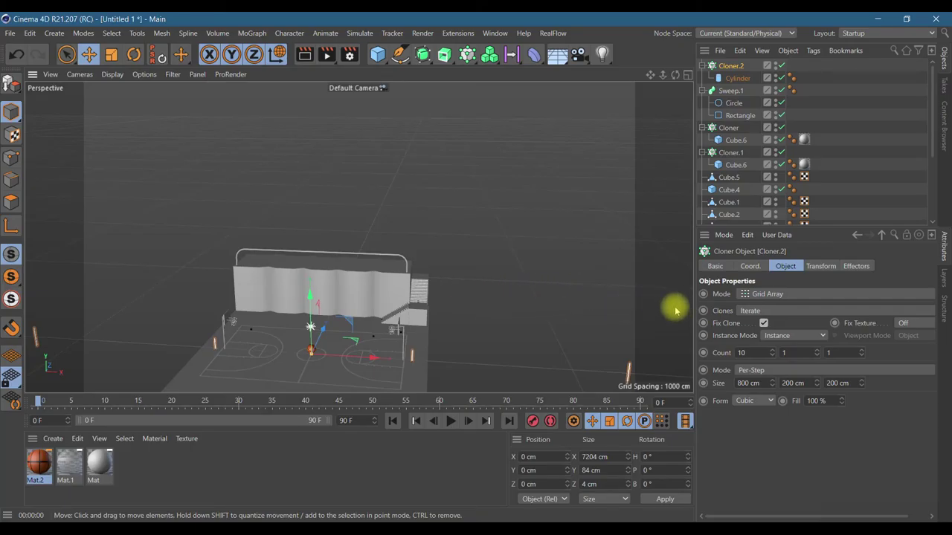
- Set the clone spacing to 799/0/0 cm with count 1, leaving a single post
click(739, 116)
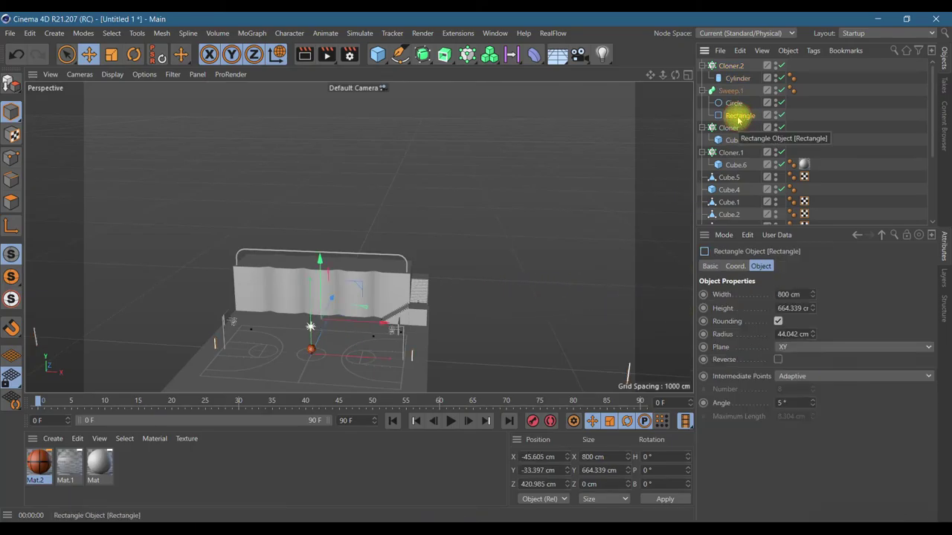
click(726, 67)
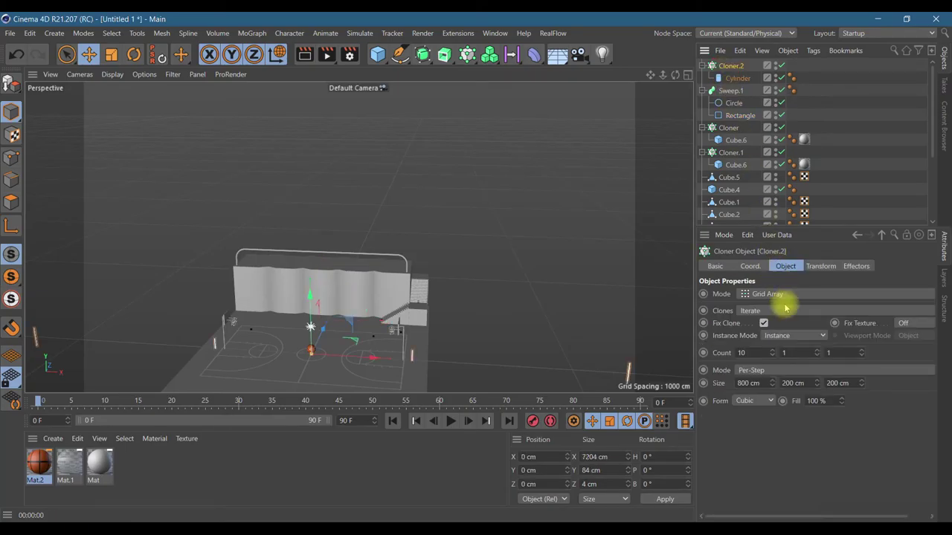
click(771, 385)
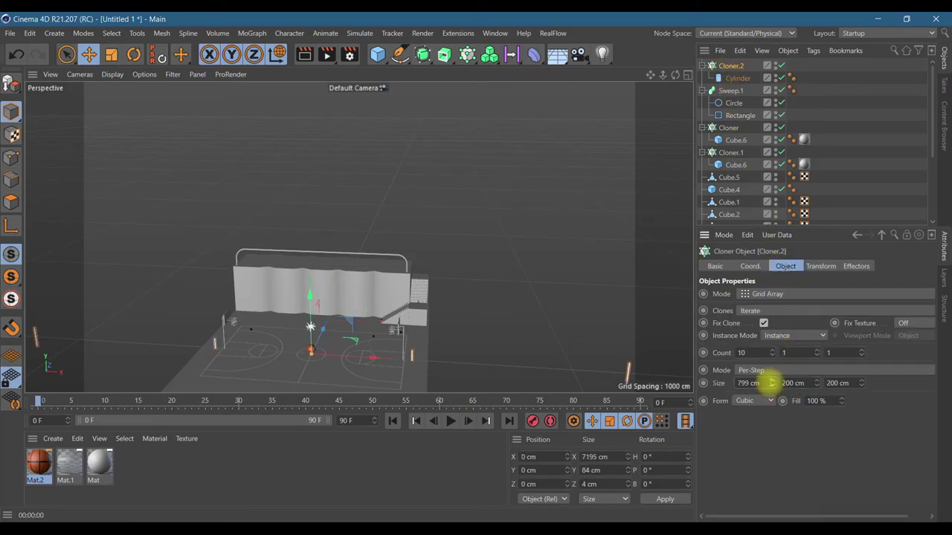
key(0)
click(730, 67)
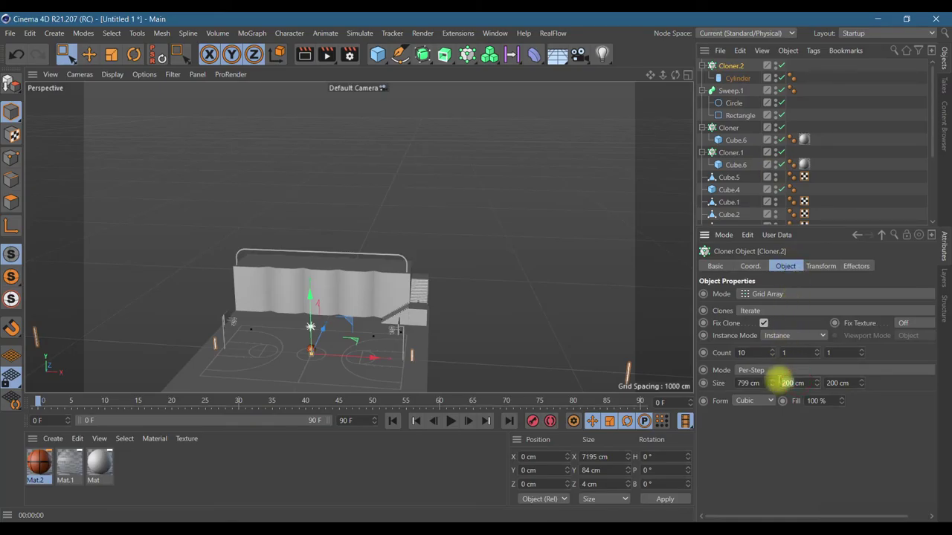
click(781, 383)
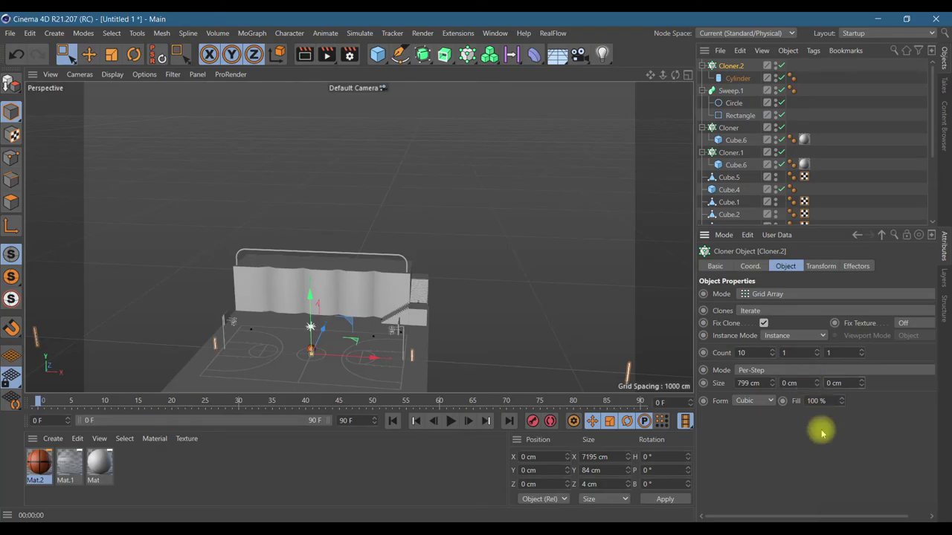
scroll(462, 268, down, 5)
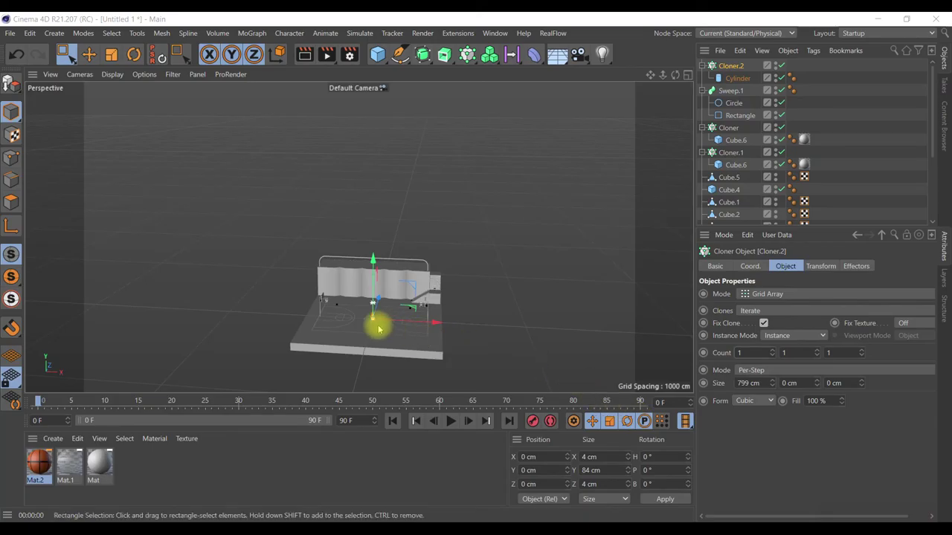
- Raise the cylinder to about 380 cm and slide it back toward the railing
scroll(378, 255, up, 5)
scroll(378, 253, up, 3)
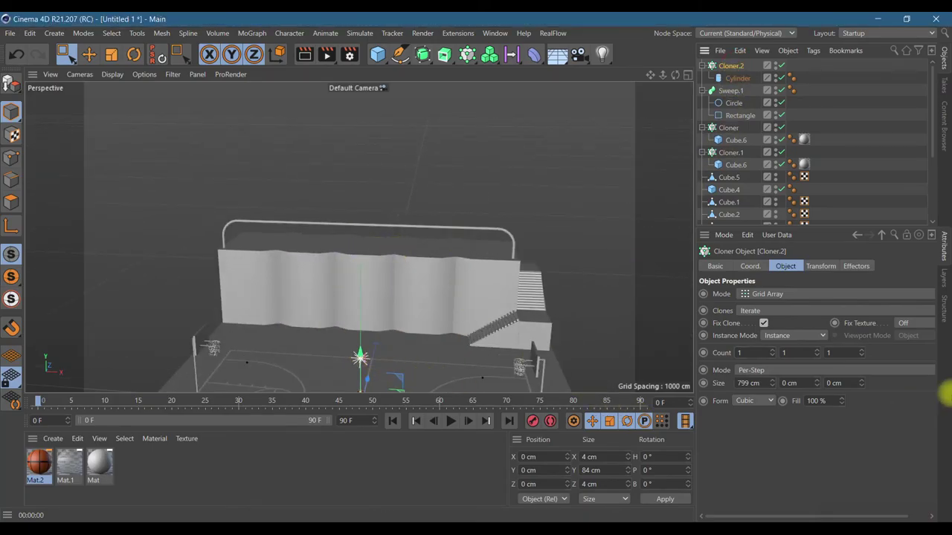
click(89, 56)
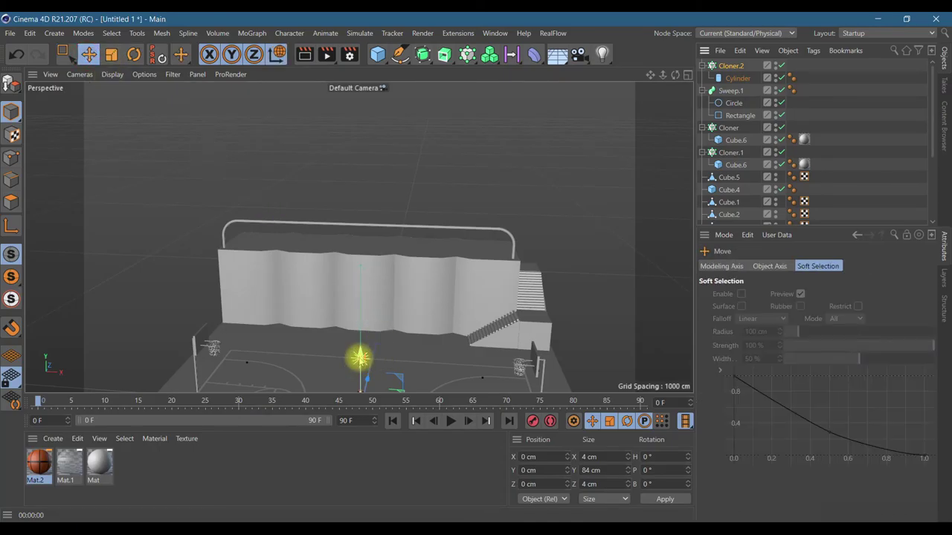
drag(360, 329, 370, 174)
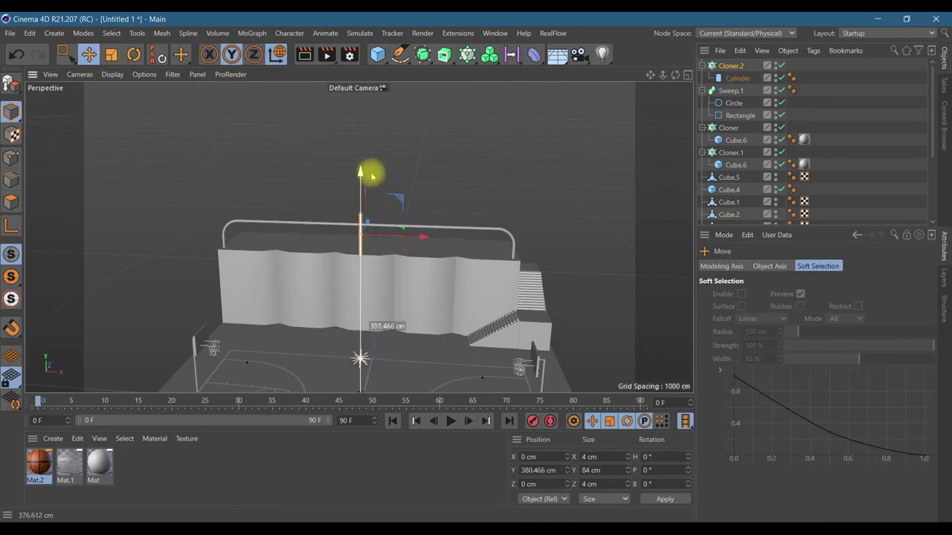
scroll(392, 212, up, 4)
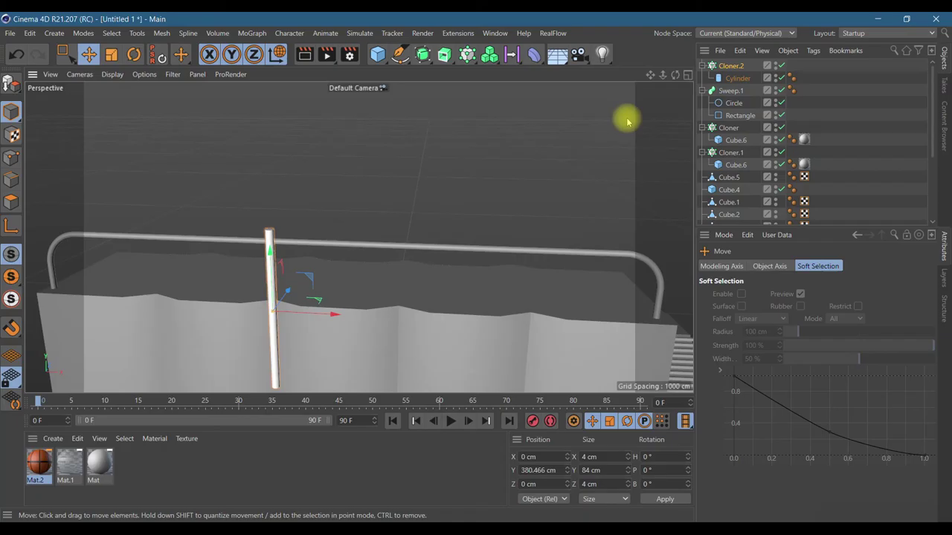
drag(673, 77, 617, 117)
scroll(559, 159, down, 3)
scroll(559, 158, down, 2)
drag(304, 187, 432, 179)
- Settle the post on the wall top under the railing and set its Height to 89 cm
scroll(464, 221, up, 5)
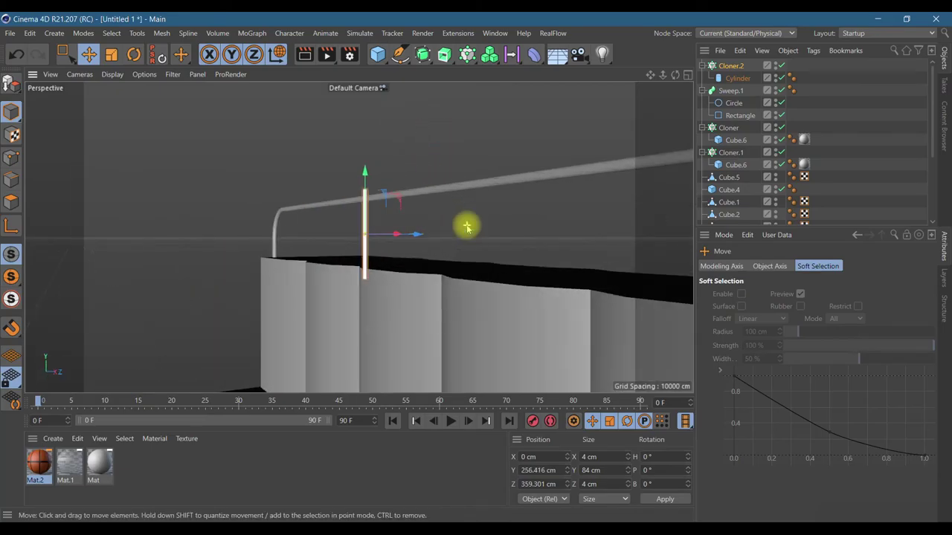
drag(674, 74, 617, 77)
drag(424, 230, 491, 248)
drag(675, 75, 357, 238)
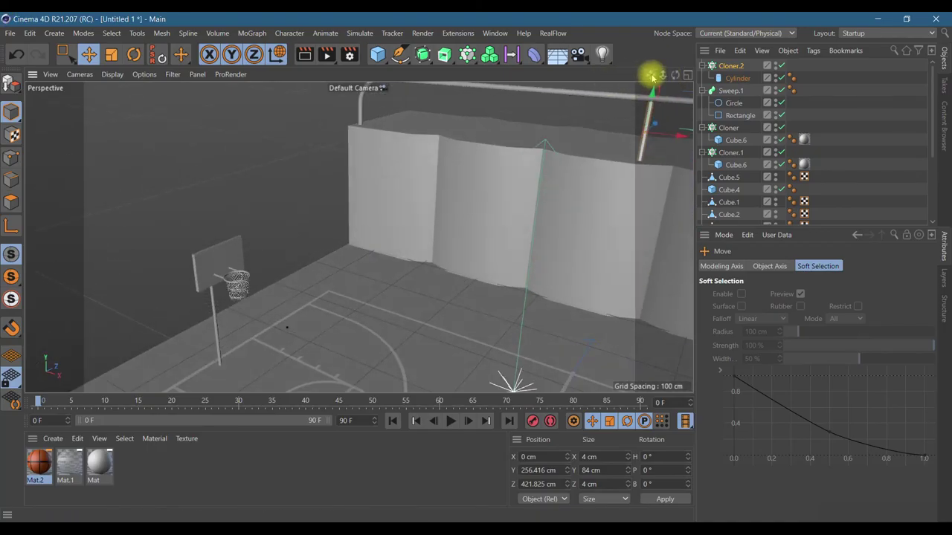
drag(650, 75, 358, 236)
drag(673, 75, 614, 84)
drag(457, 95, 459, 107)
drag(459, 96, 462, 98)
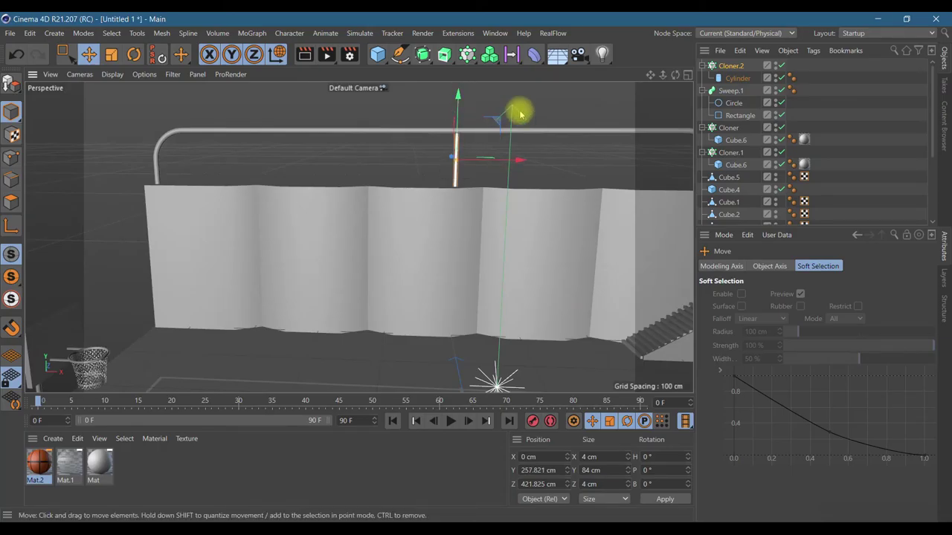
click(725, 78)
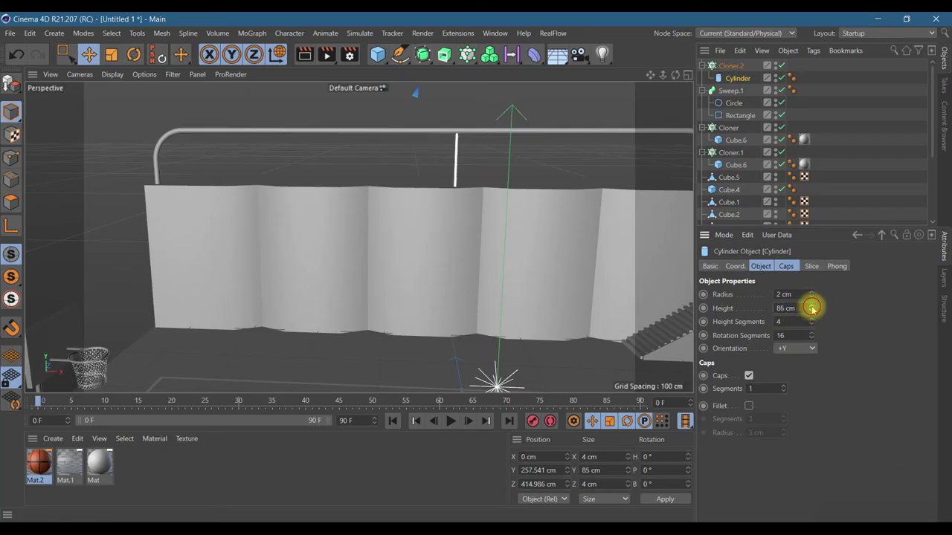
drag(812, 310, 810, 290)
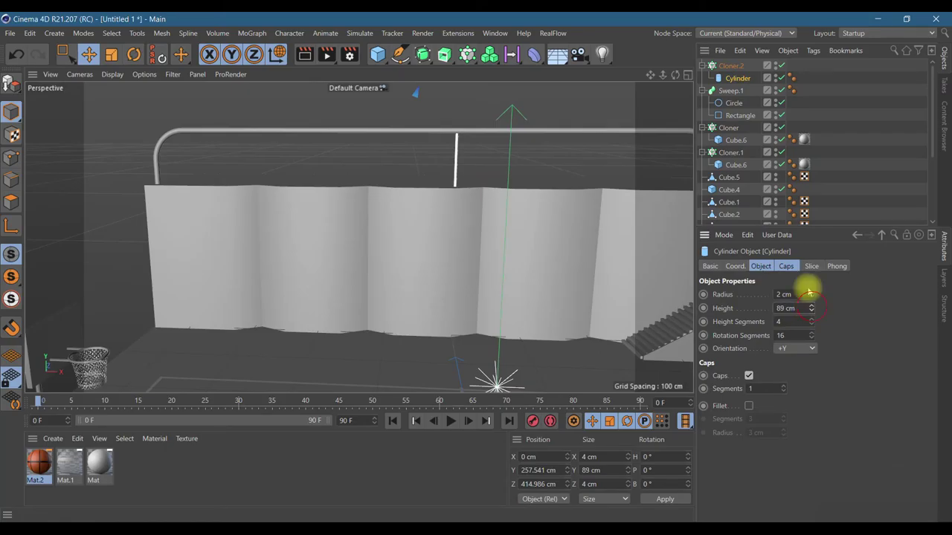
- Set Cloner.2's X spacing to 100 cm
click(729, 66)
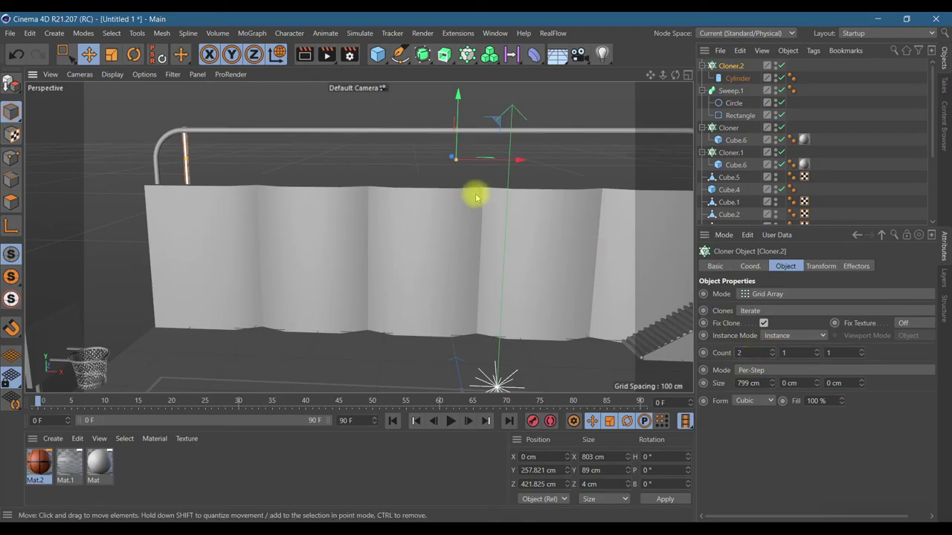
scroll(476, 192, down, 3)
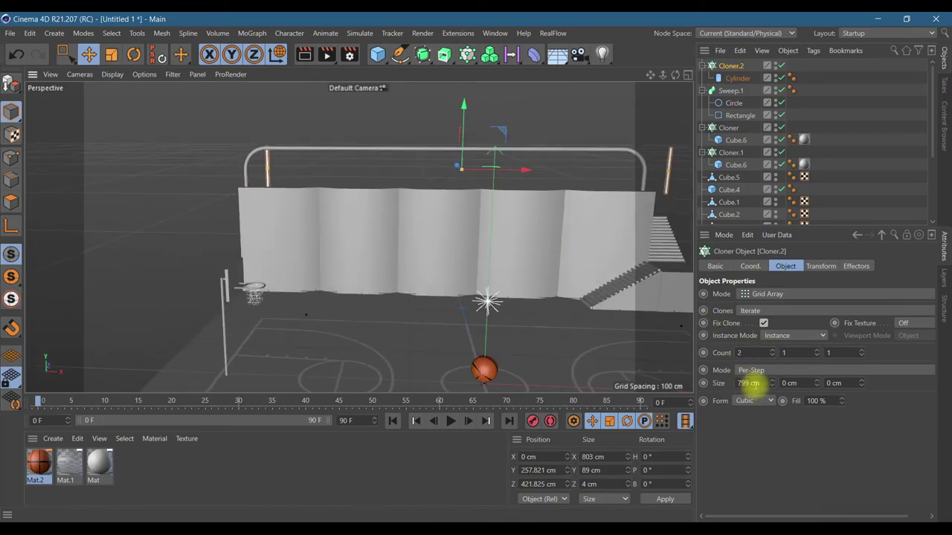
drag(747, 383, 717, 384)
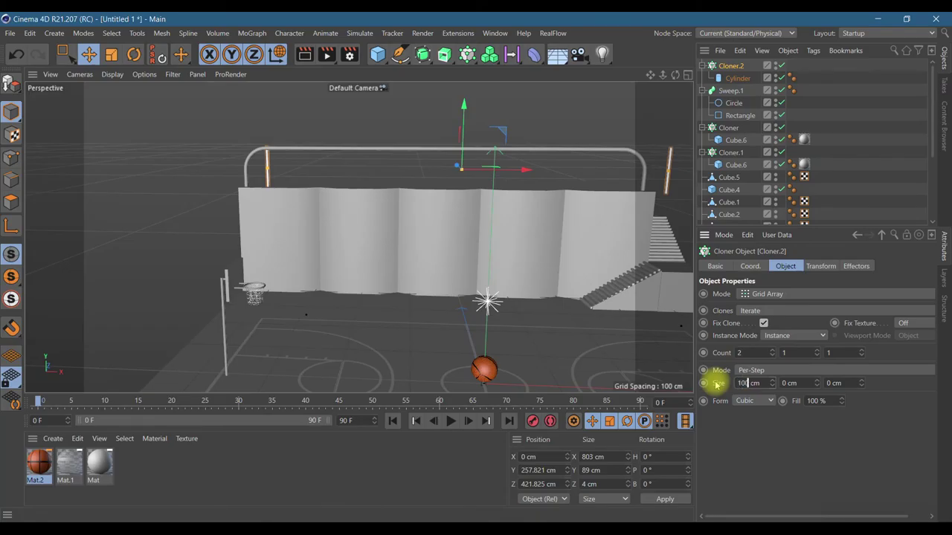
key(Return)
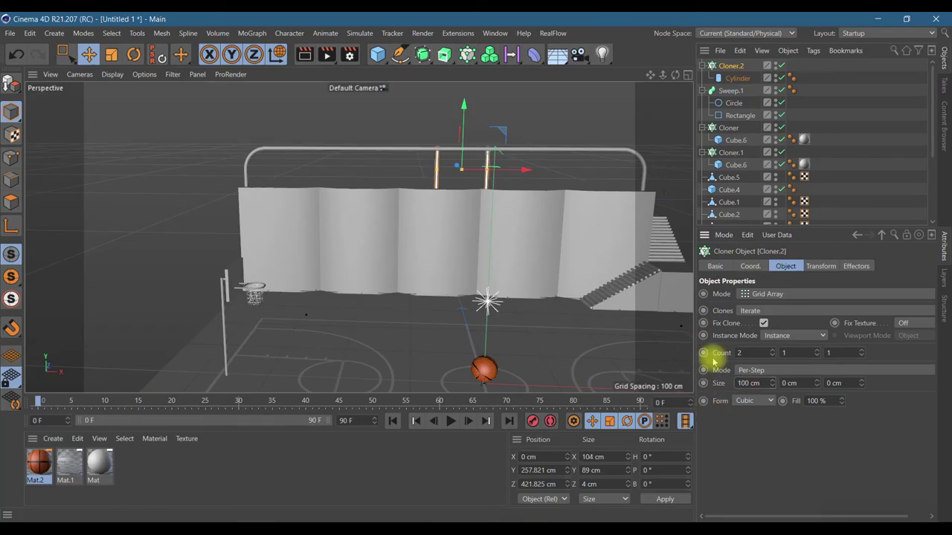
- Raise the clone count to 8 and shift the row to X -35.189 cm along the railing
click(772, 351)
click(772, 351)
click(772, 351)
click(772, 351)
click(772, 351)
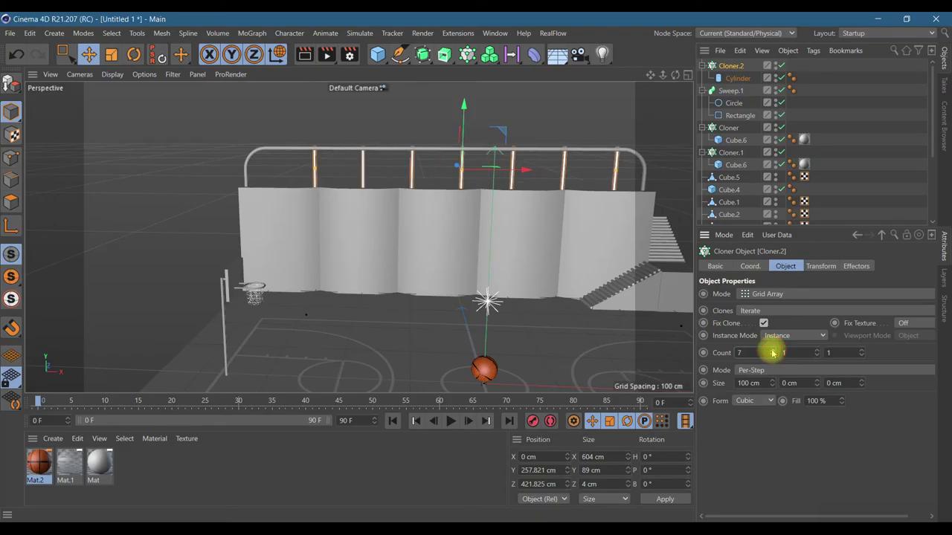
click(772, 351)
drag(526, 176, 509, 173)
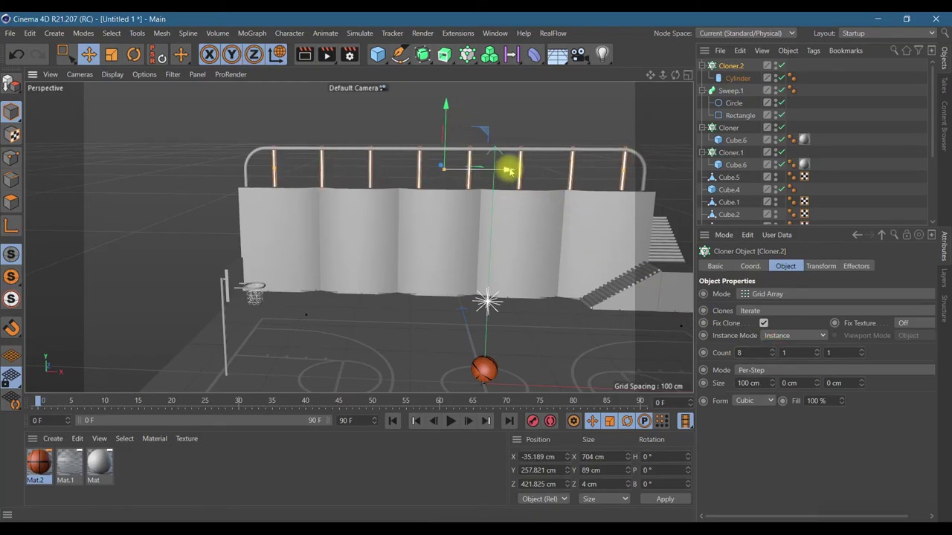
drag(675, 75, 359, 237)
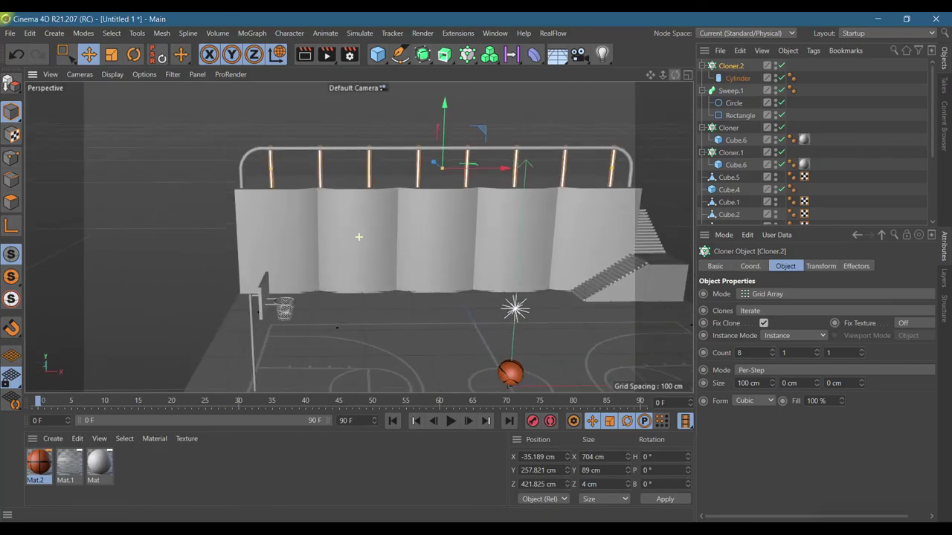
scroll(519, 184, down, 2)
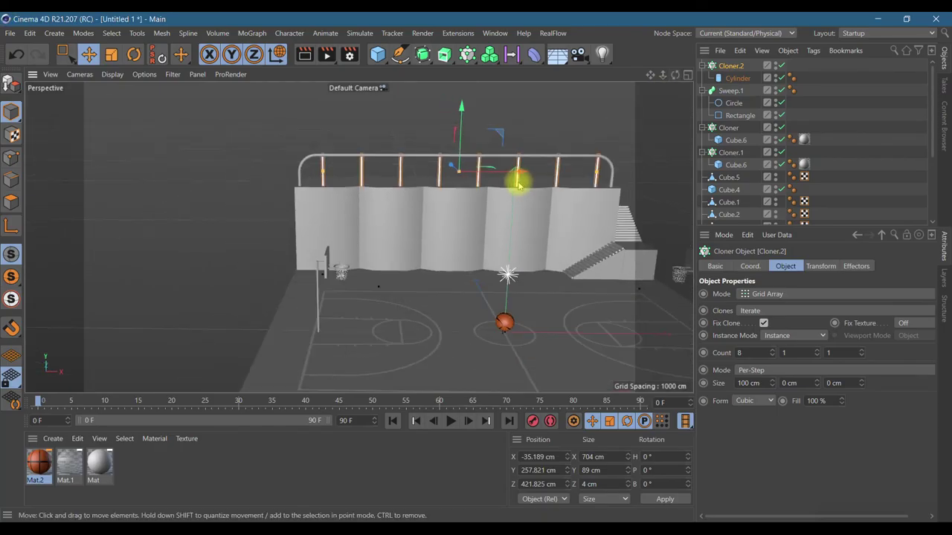
- Render a preview and frame the stairs in the side and four-view layouts
click(304, 56)
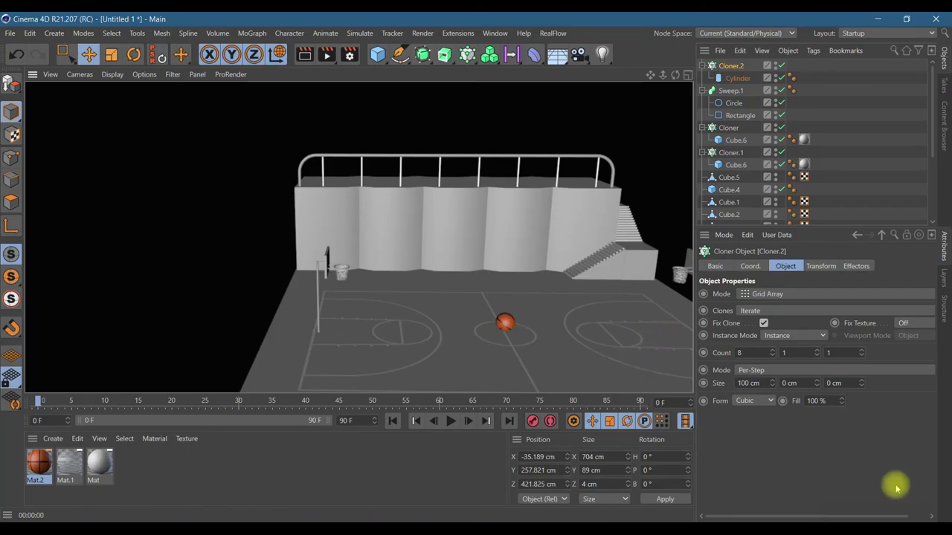
key(F3)
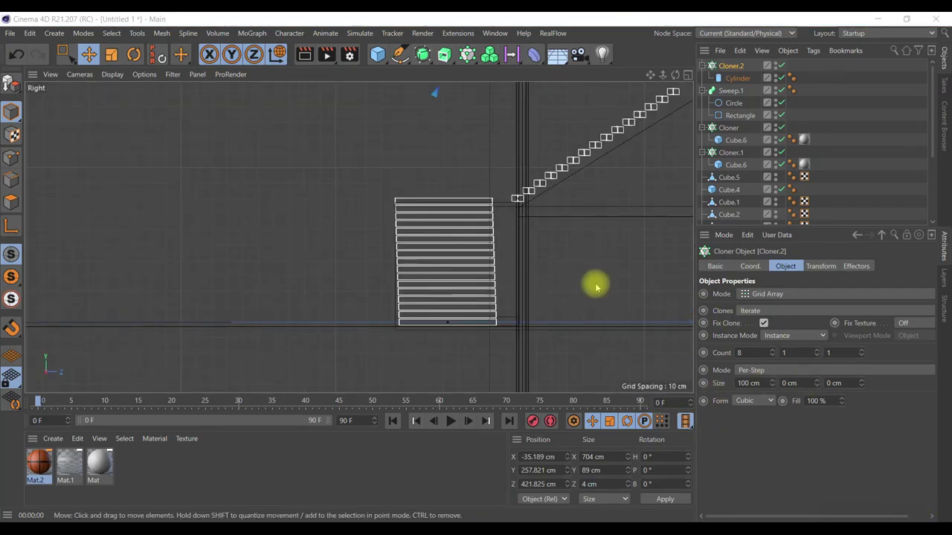
drag(652, 80, 536, 142)
click(687, 74)
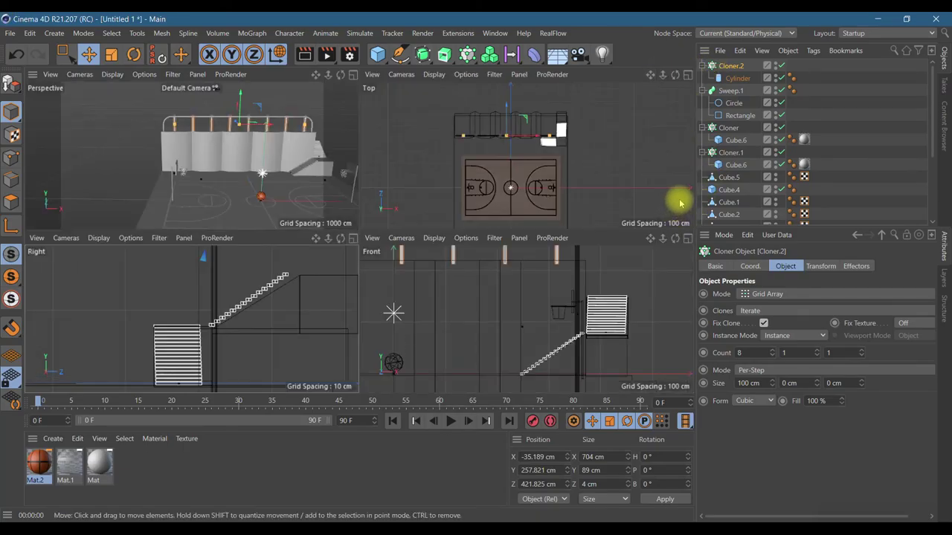
- Draw a two-point spline up beside the staircase, disconnect its point, and maximize Perspective
click(399, 55)
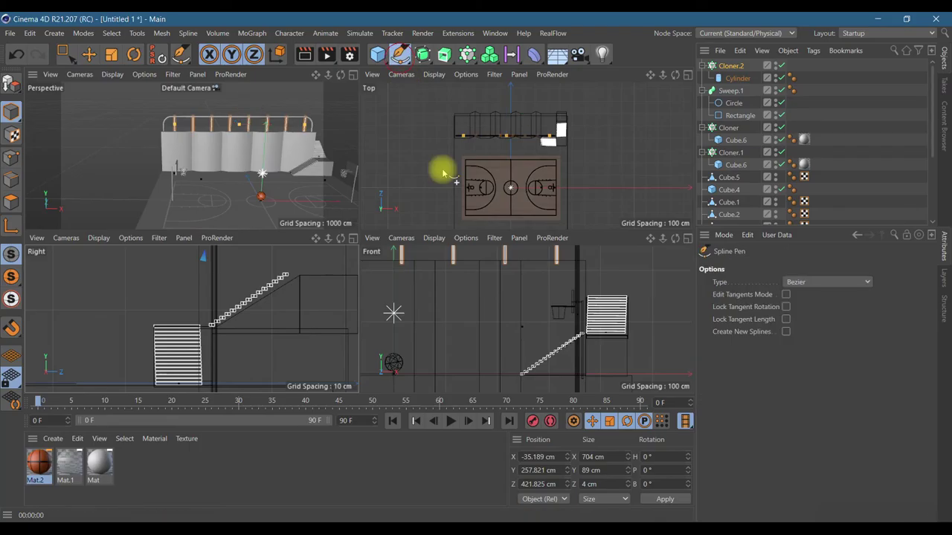
click(521, 375)
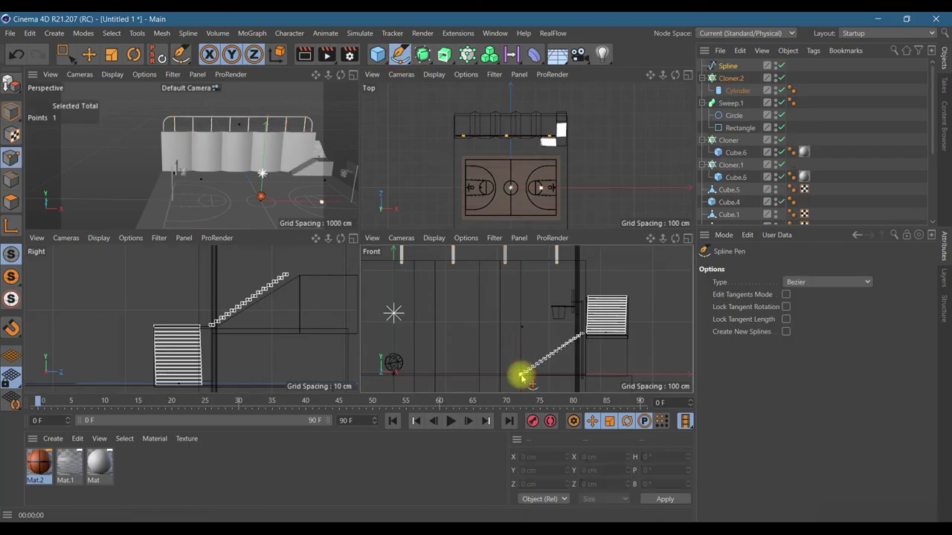
click(521, 334)
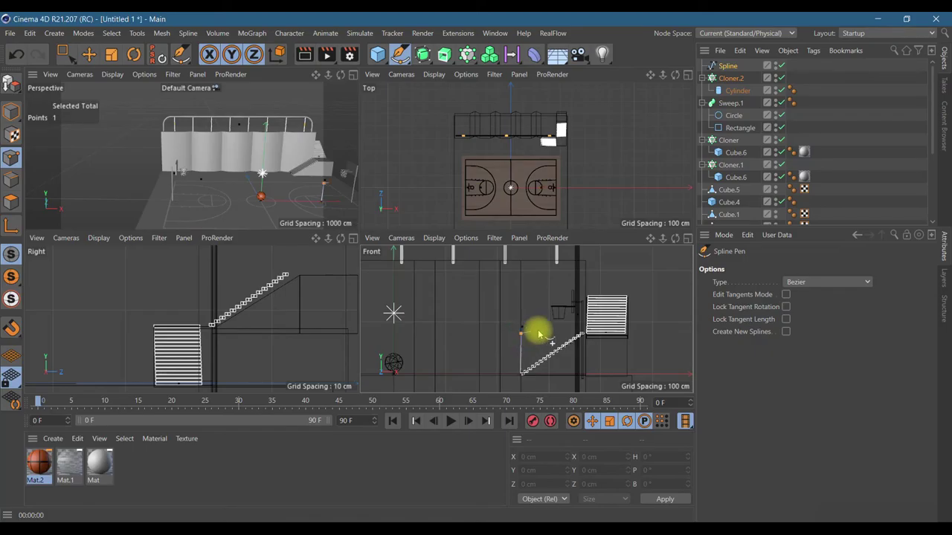
right_click(600, 310)
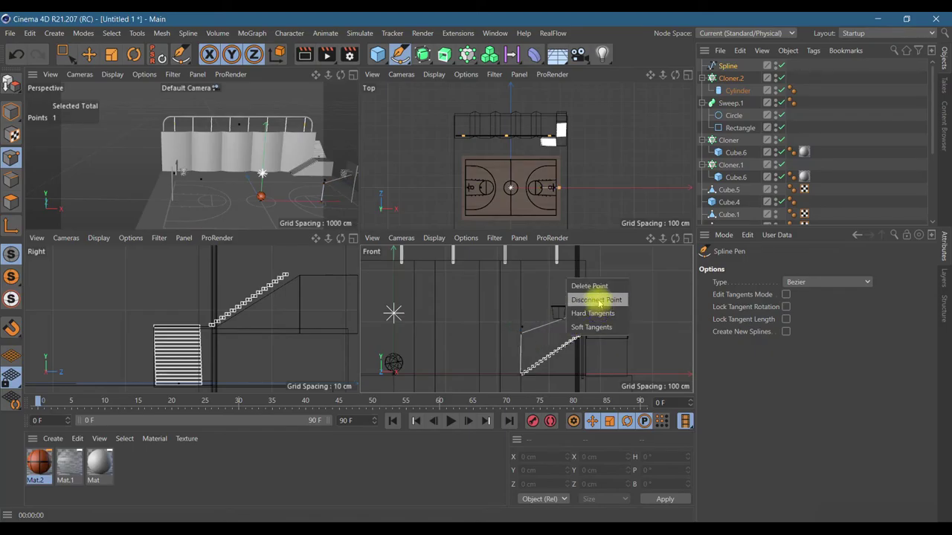
click(599, 301)
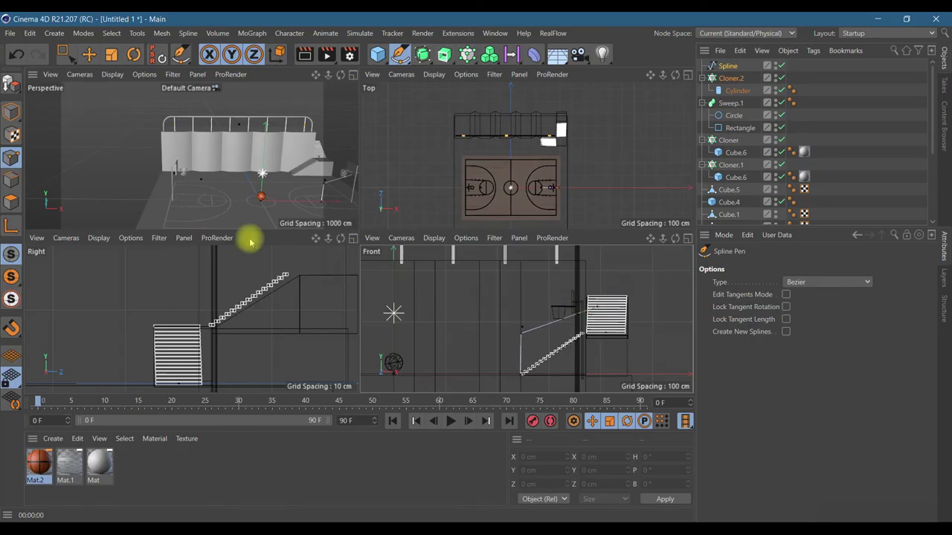
click(352, 75)
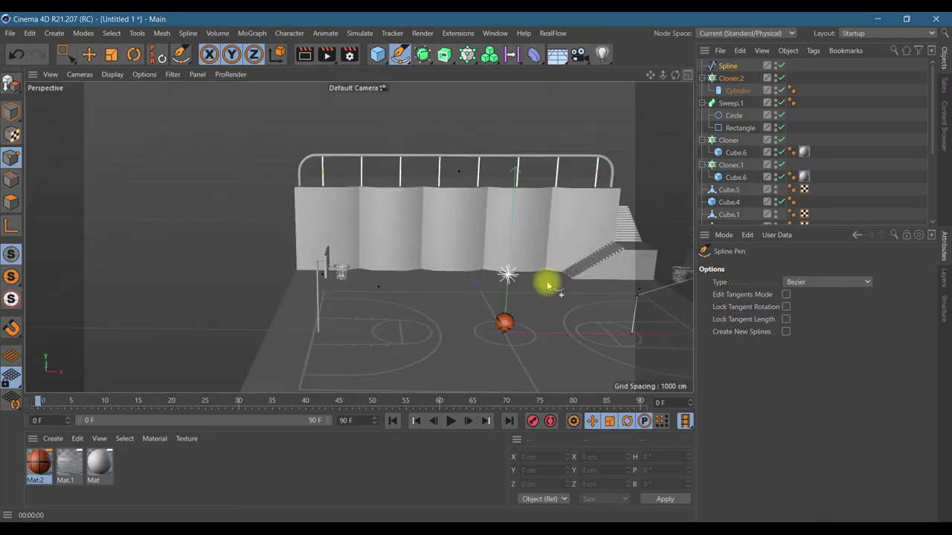
- In Model mode, move the Spline object back along Z to 332.83 cm
click(719, 67)
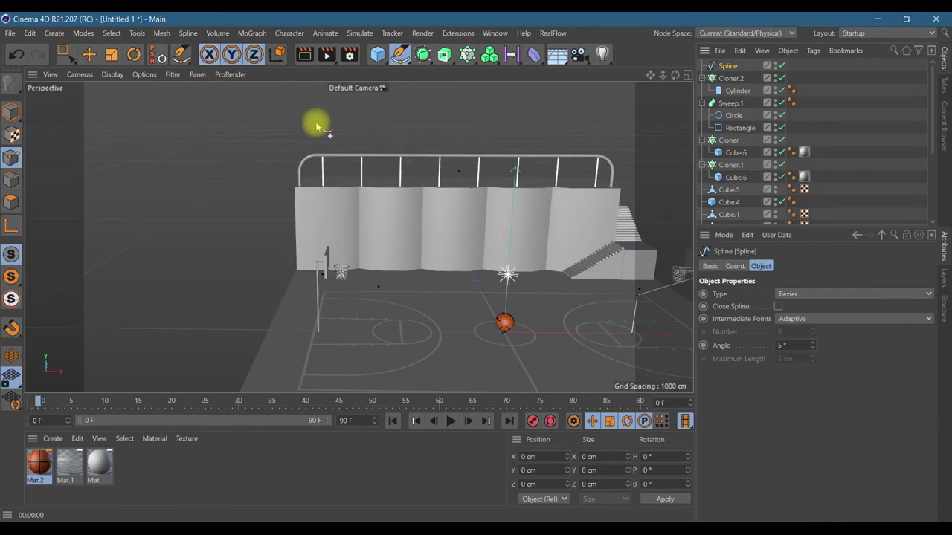
click(88, 54)
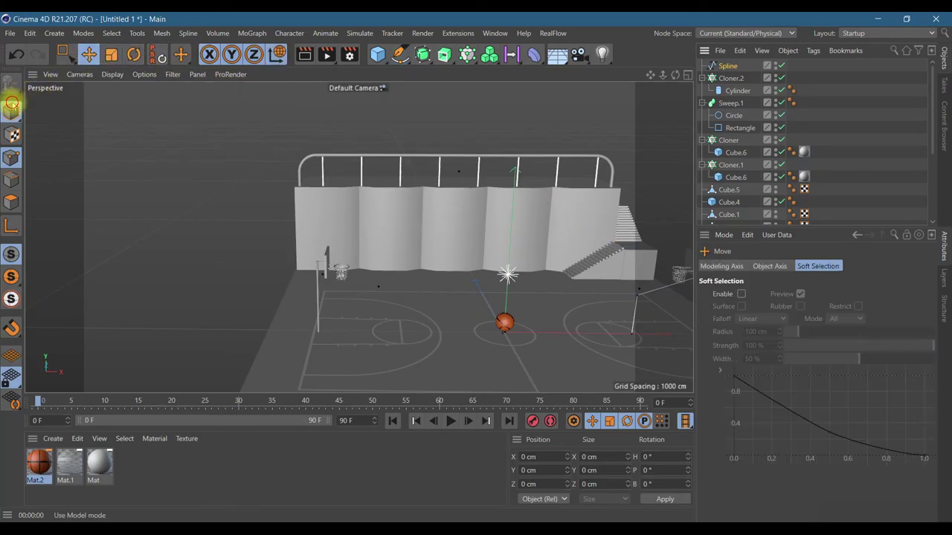
click(12, 104)
drag(673, 78, 668, 97)
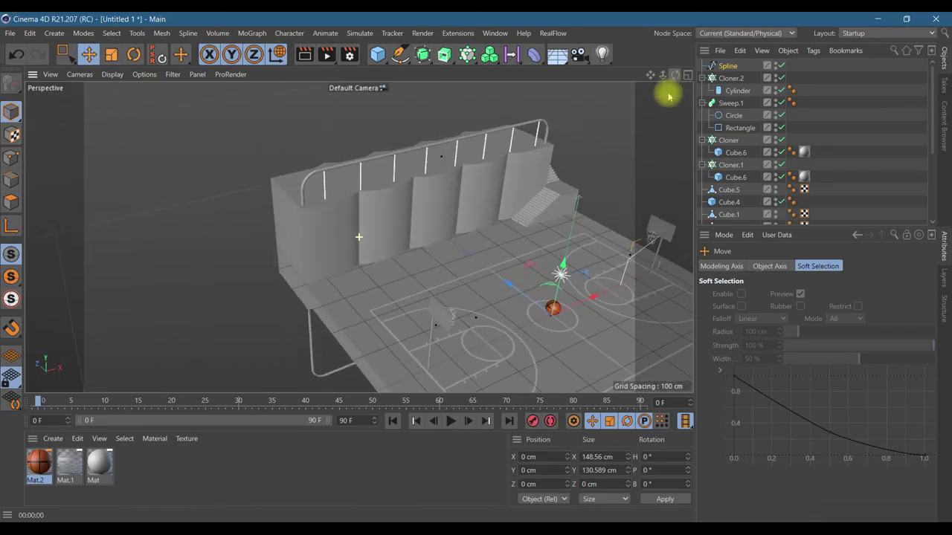
drag(528, 296, 430, 249)
drag(675, 76, 358, 237)
mouse_move(650, 75)
mouse_down()
mouse_move(521, 69)
mouse_move(653, 84)
mouse_up()
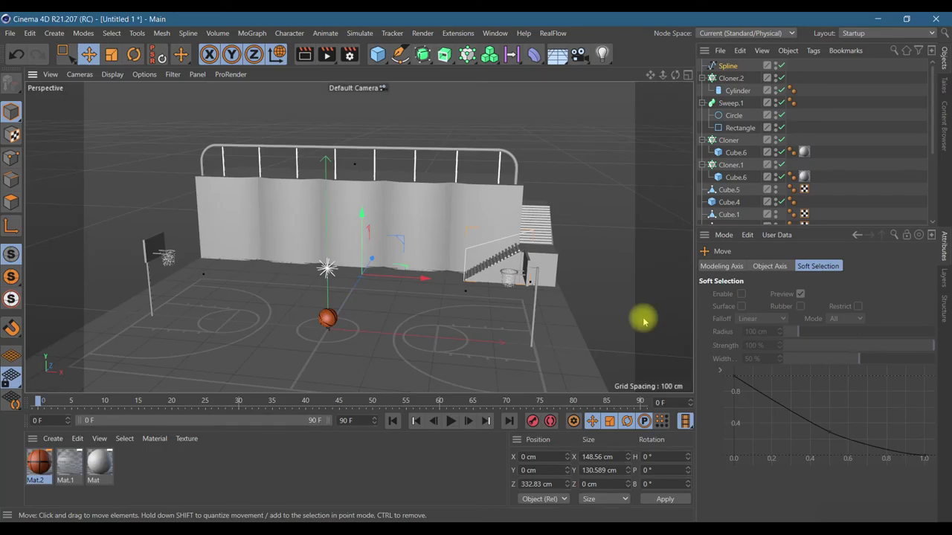
- In Point mode, drag the spline's point to the top of the side stairs (X 362.529, Y 129.749 cm)
click(12, 156)
drag(534, 233, 581, 240)
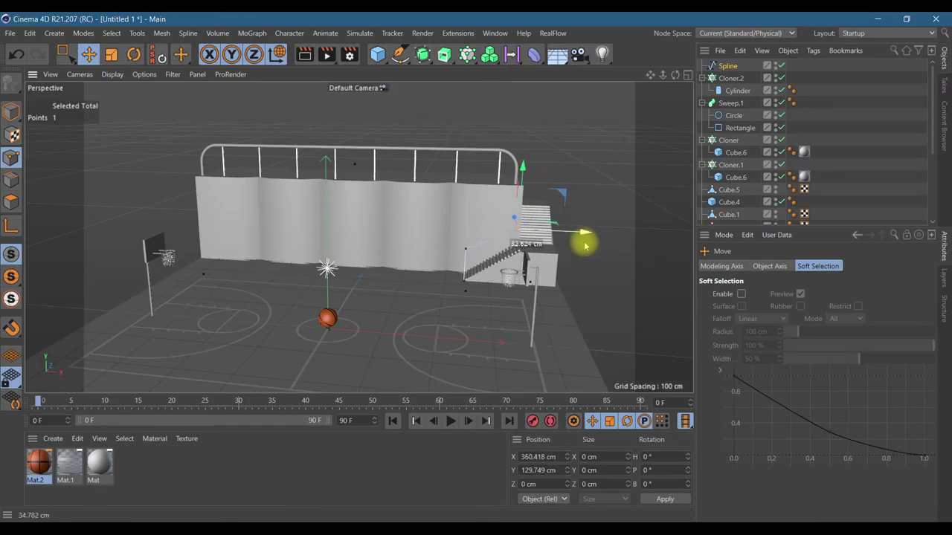
drag(586, 243, 580, 238)
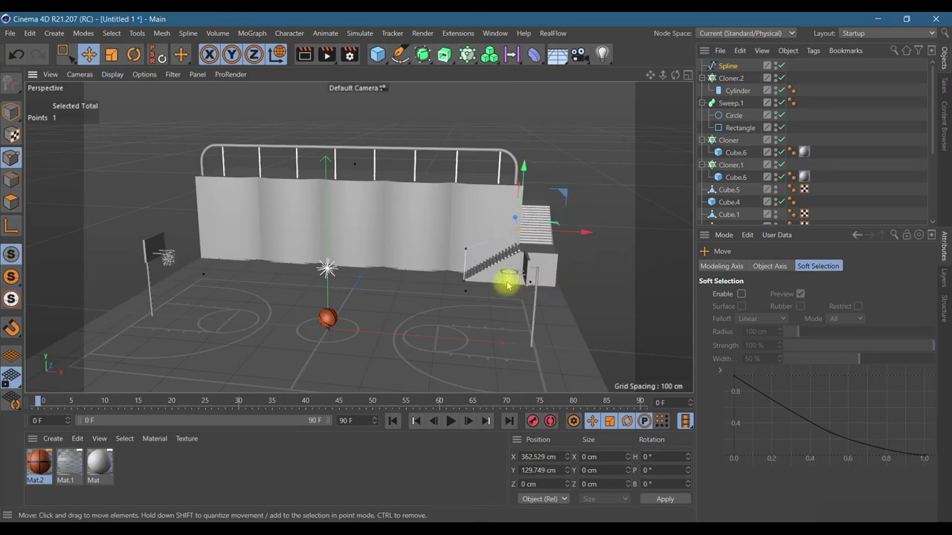
scroll(507, 282, up, 5)
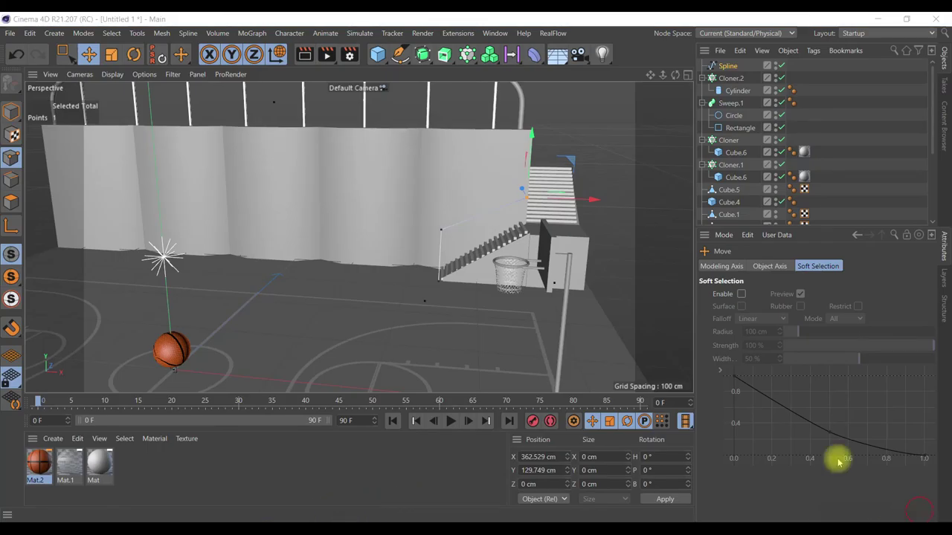
scroll(542, 204, up, 5)
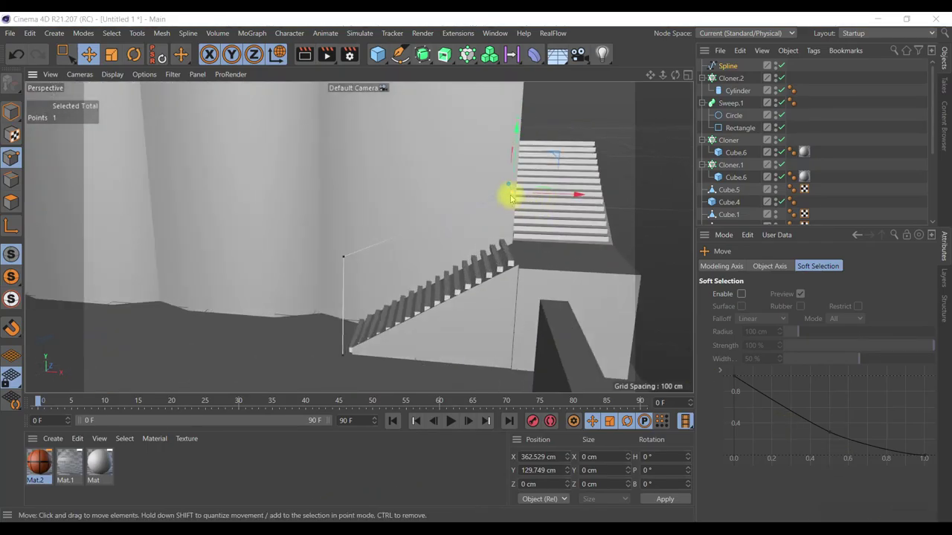
click(512, 195)
- Add new points to the spline and move the middle point to shape the rail path
right_click(511, 195)
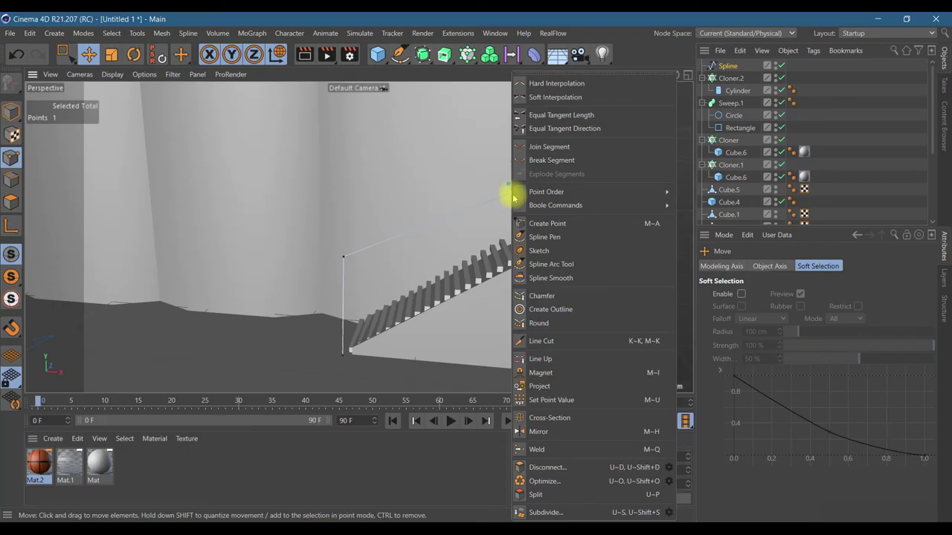
click(548, 223)
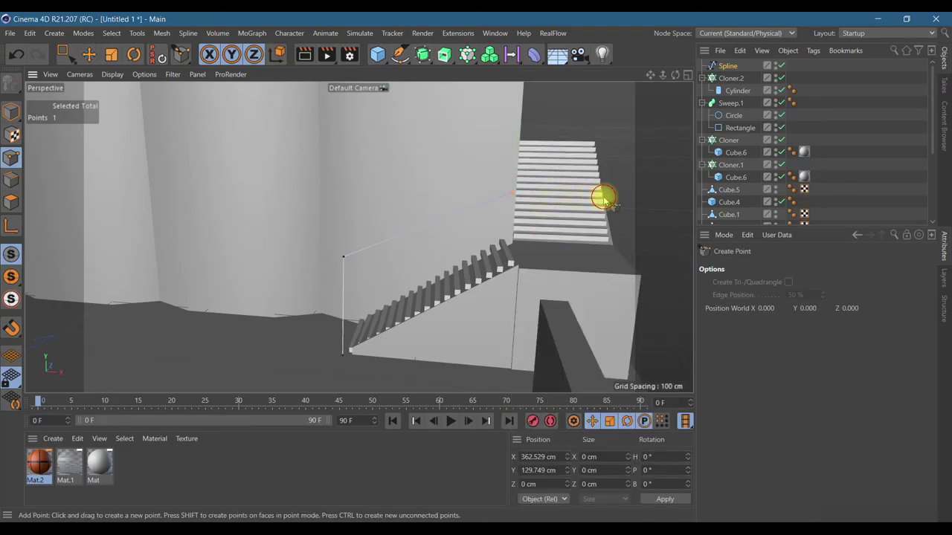
click(513, 194)
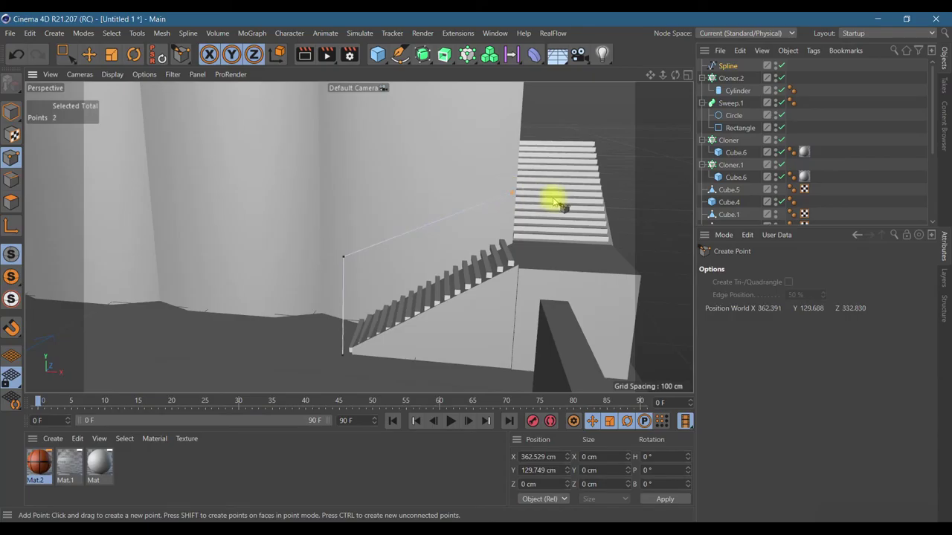
click(433, 225)
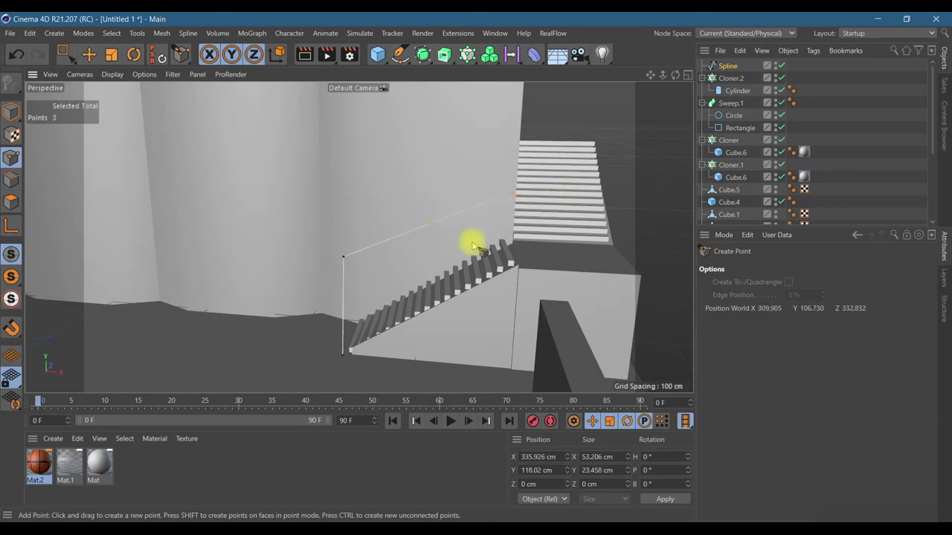
drag(65, 56, 119, 74)
drag(513, 195, 654, 212)
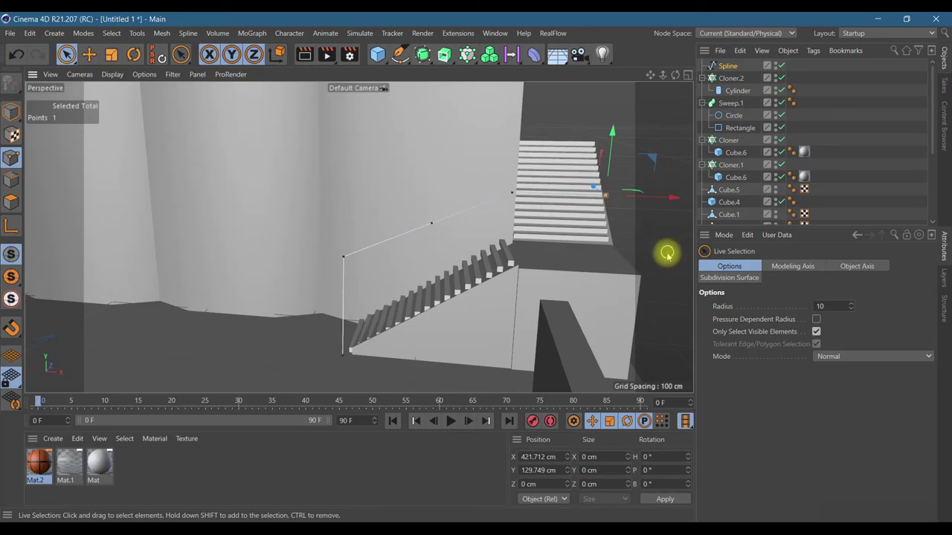
- Lower the spline's bottom point to the stairs' base and add a Circle with a 4 cm radius
click(342, 360)
click(342, 356)
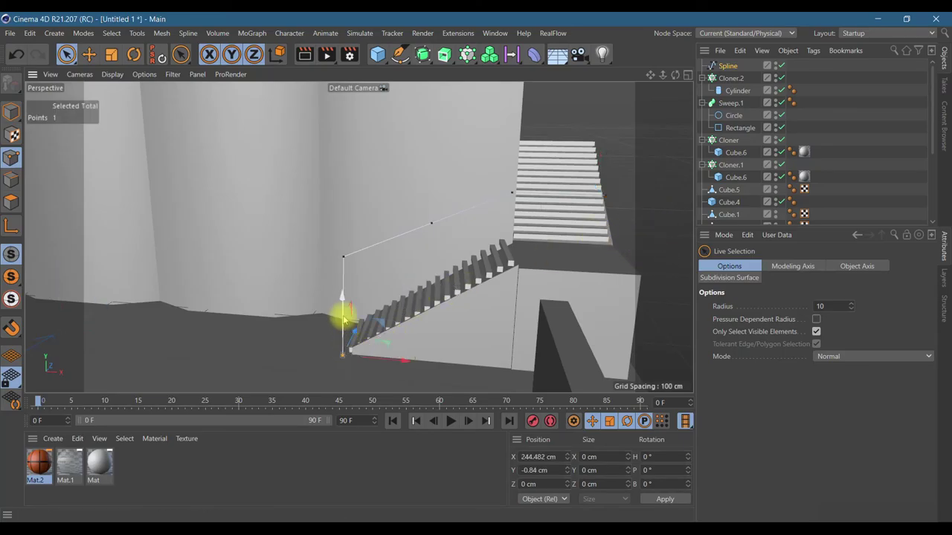
drag(344, 305, 345, 344)
drag(342, 287, 355, 342)
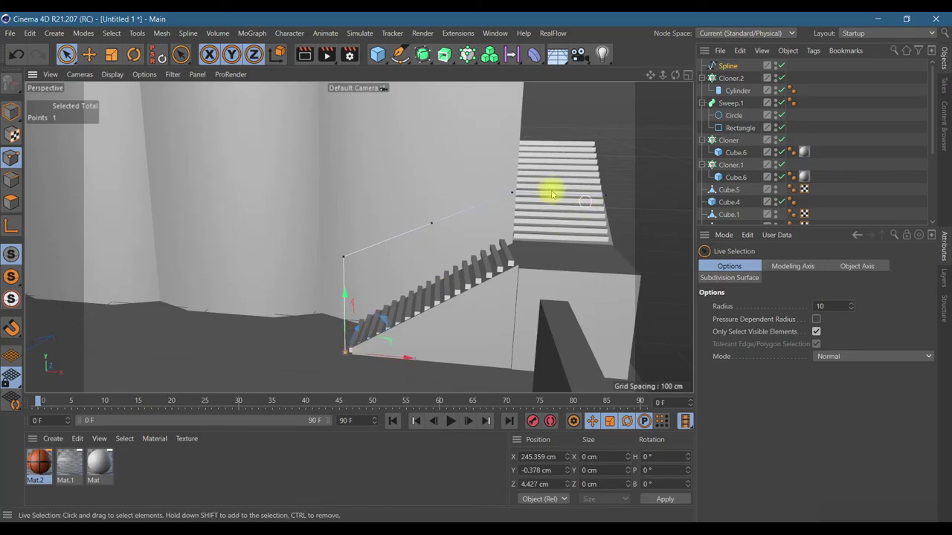
drag(399, 61, 510, 96)
click(788, 320)
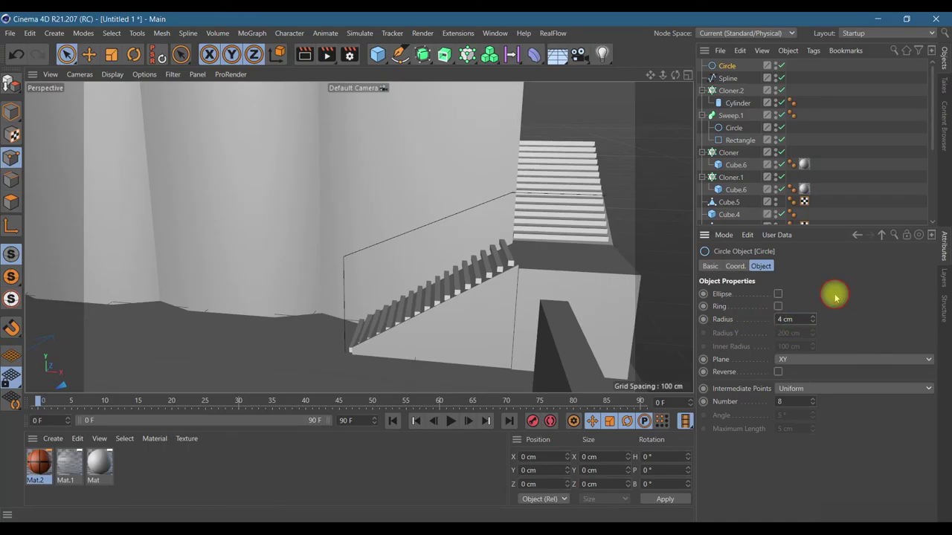
- Add Sweep.2 with the Circle and Spline nested inside, and try B-Spline with Uniform intermediate points
click(450, 59)
click(493, 136)
mouse_move(731, 83)
mouse_down()
mouse_move(729, 68)
mouse_move(729, 85)
mouse_up()
click(729, 79)
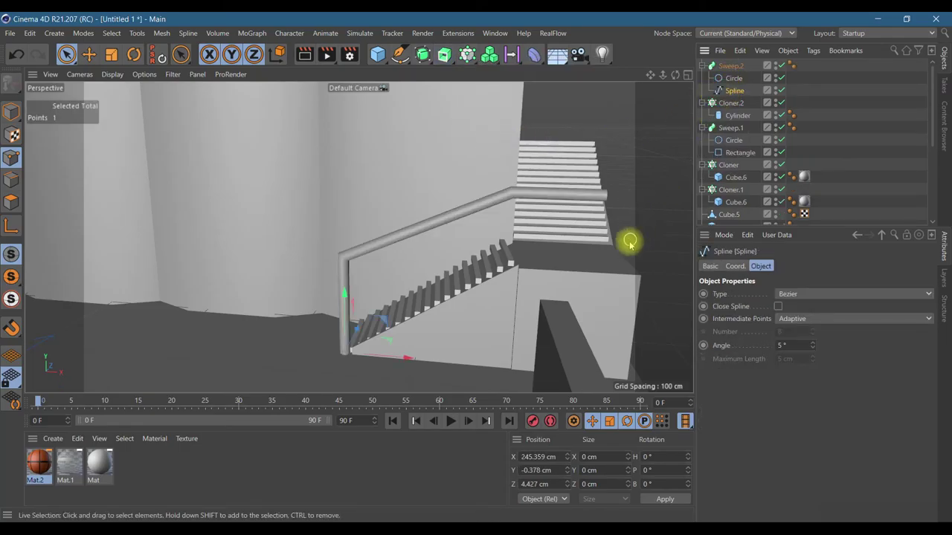
click(780, 296)
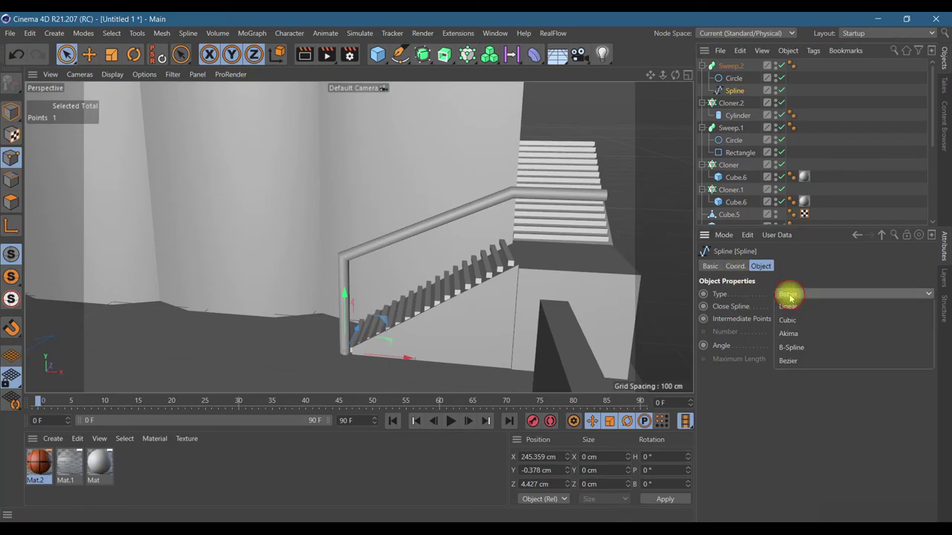
click(792, 348)
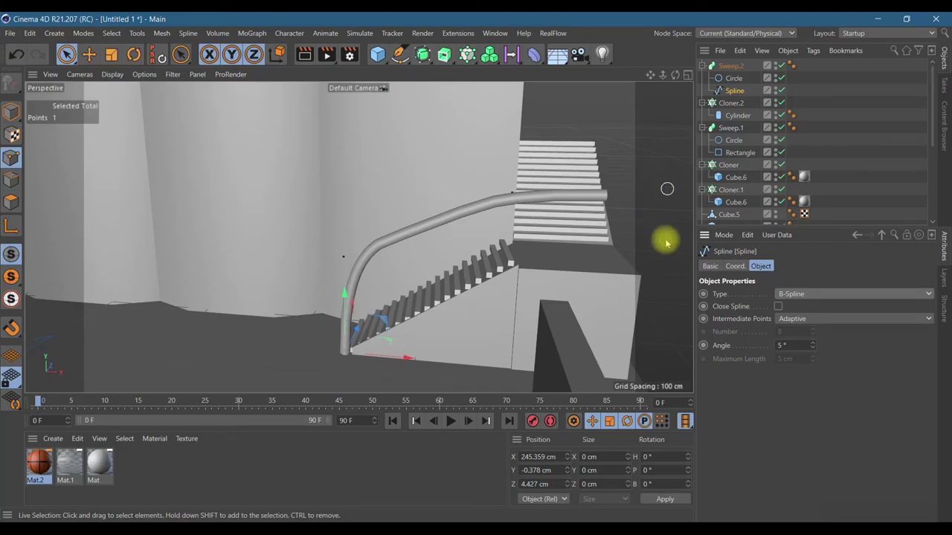
click(810, 320)
click(801, 356)
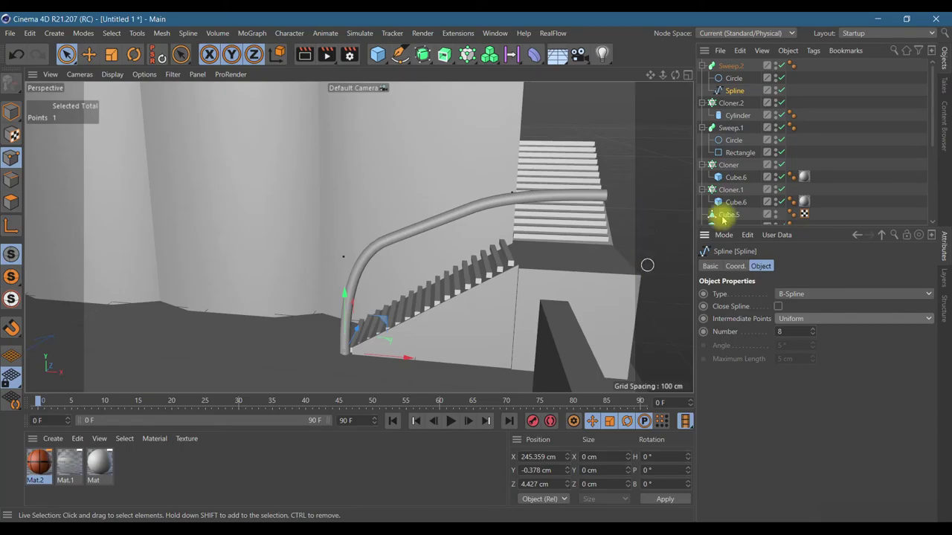
- Set the Circle radius to 3 cm, disable the Circle, and set the Spline type back to Bezier
click(732, 78)
click(780, 320)
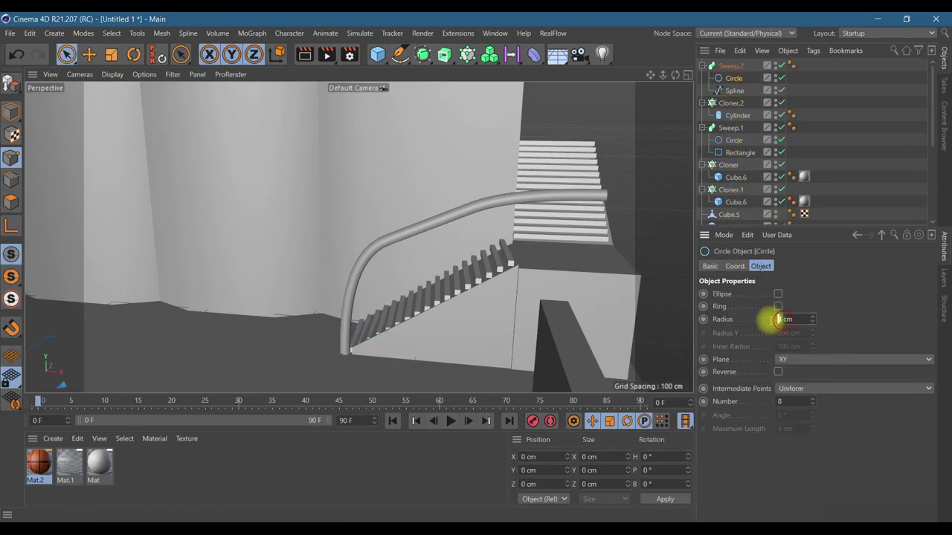
key(Return)
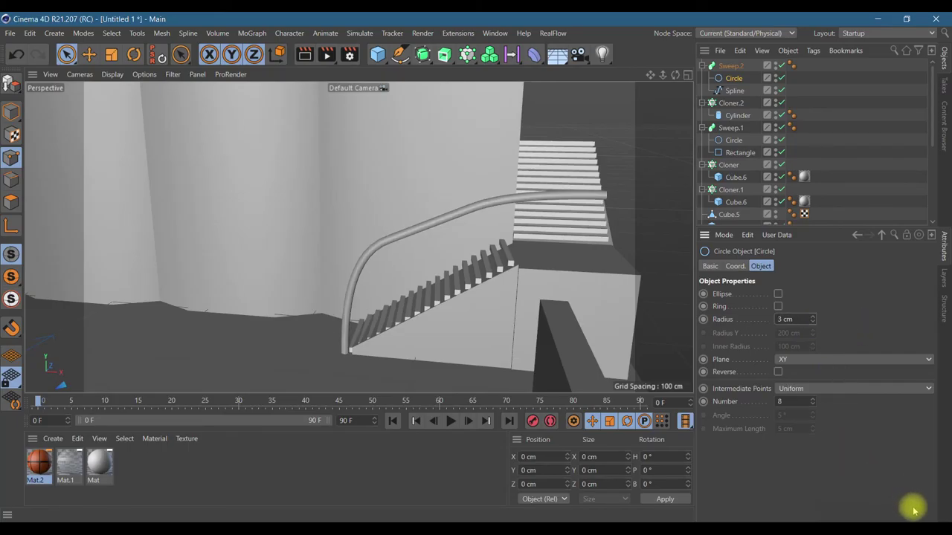
click(781, 78)
click(730, 90)
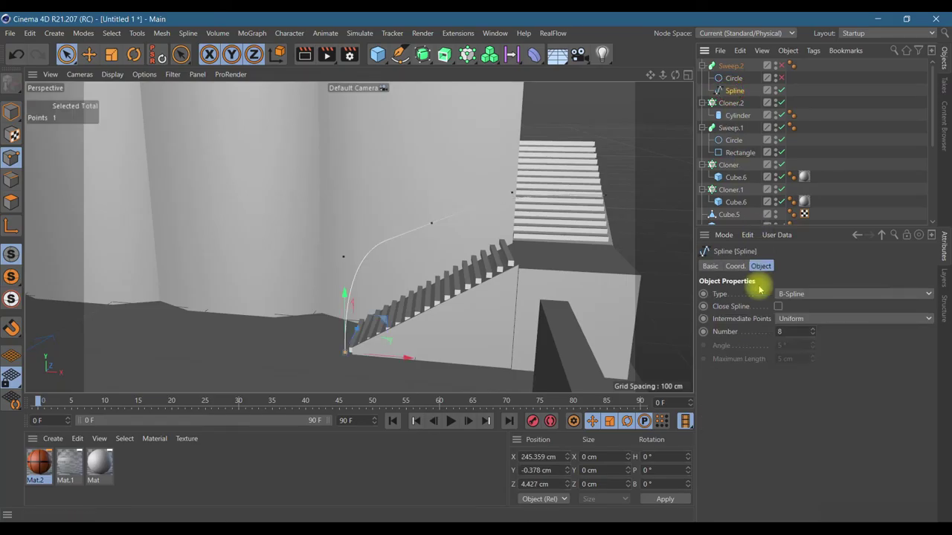
click(820, 295)
click(801, 363)
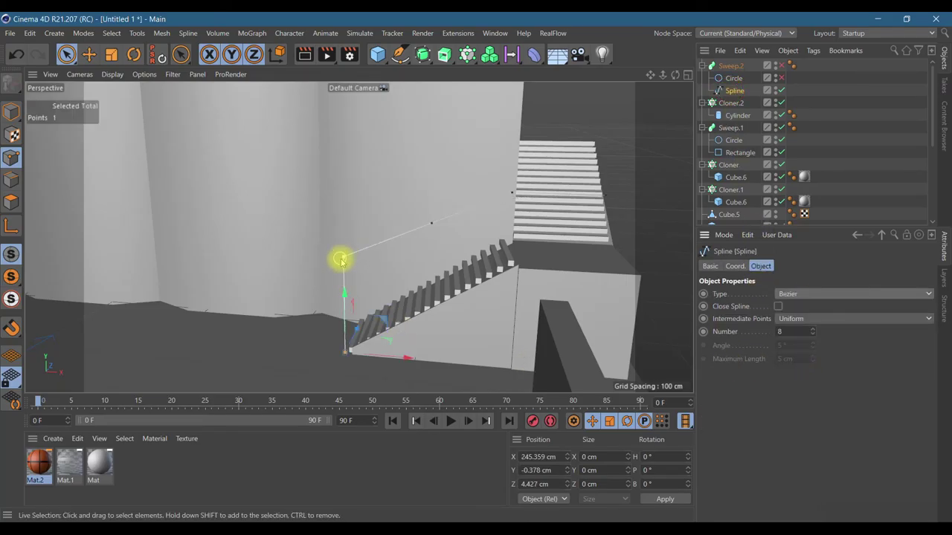
- Chamfer all the handrail spline's corners by 12.312 cm and re-enable Sweep.2 to form the tube rail
click(110, 33)
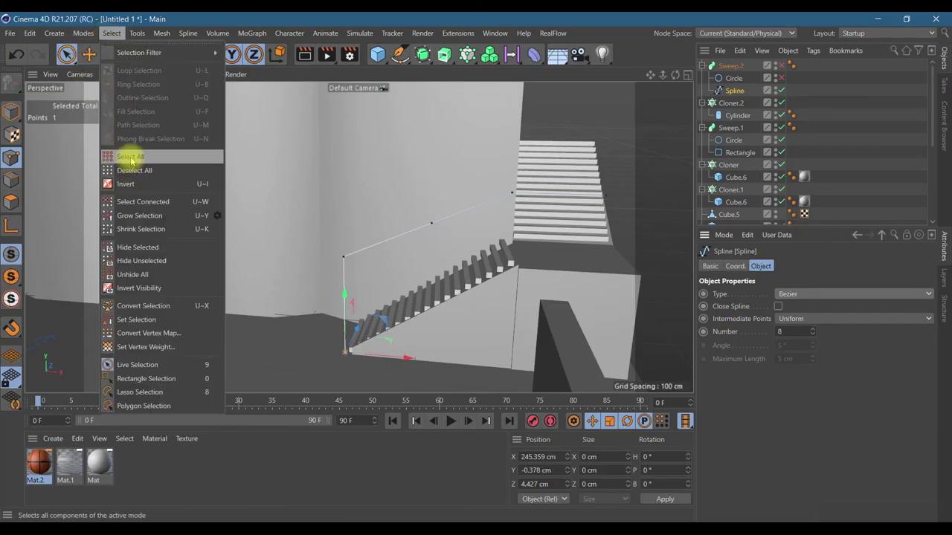
click(131, 157)
right_click(340, 260)
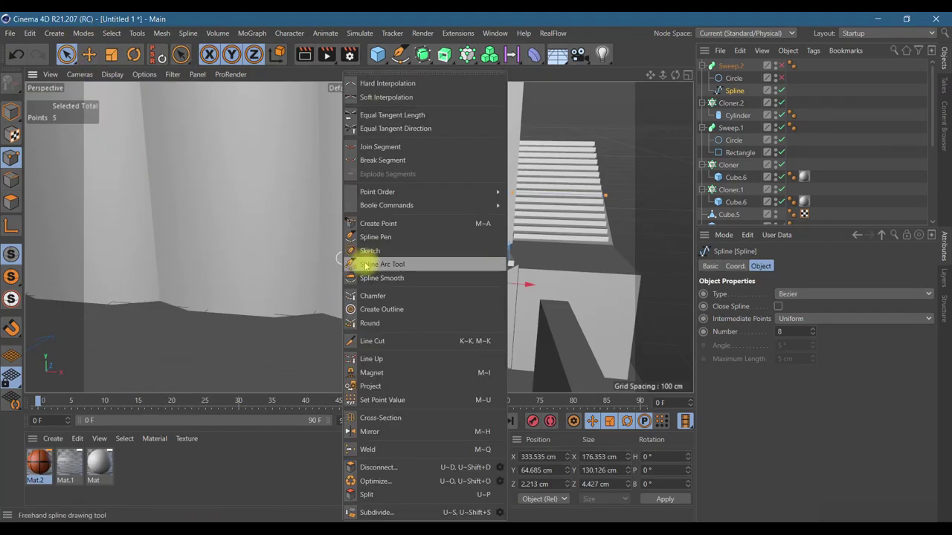
click(373, 296)
drag(432, 223, 461, 223)
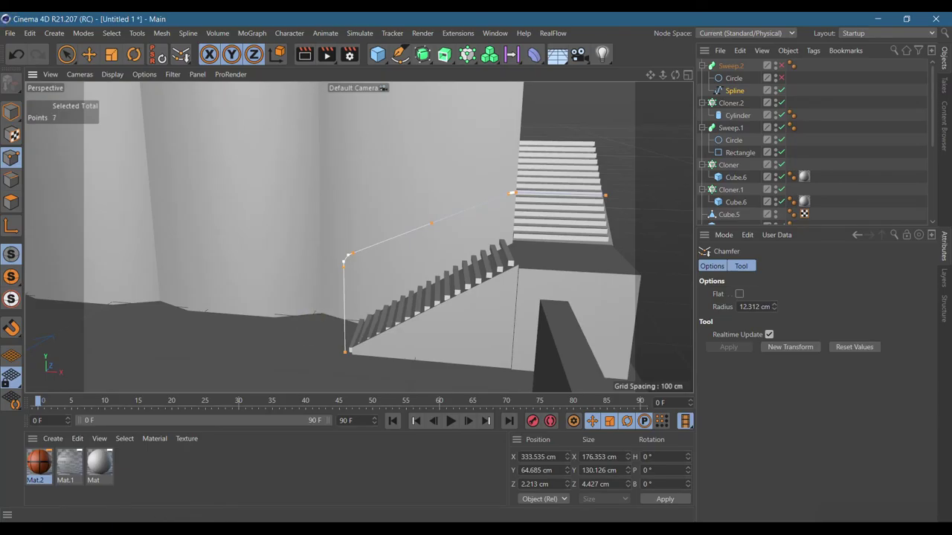
click(781, 65)
click(725, 66)
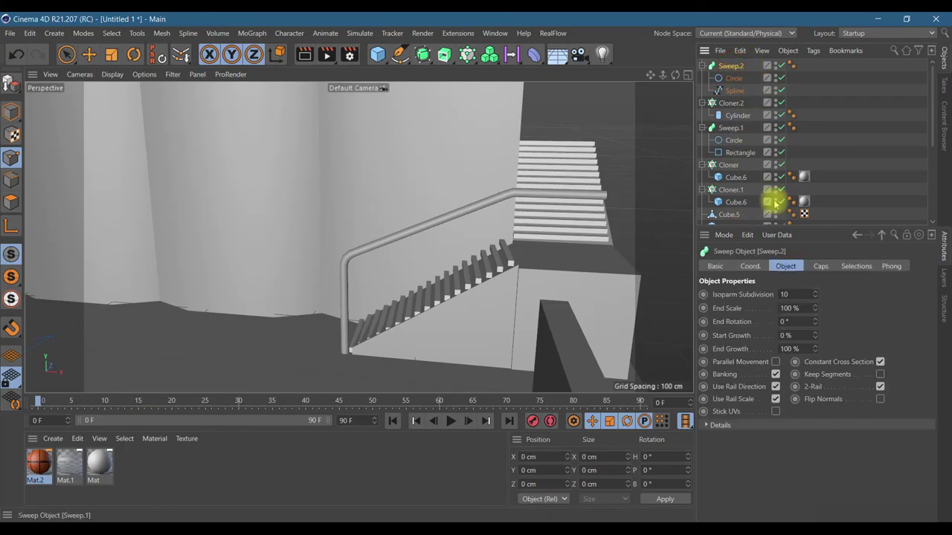
- Set the handrail's profile Circle radius to 2 cm
click(734, 78)
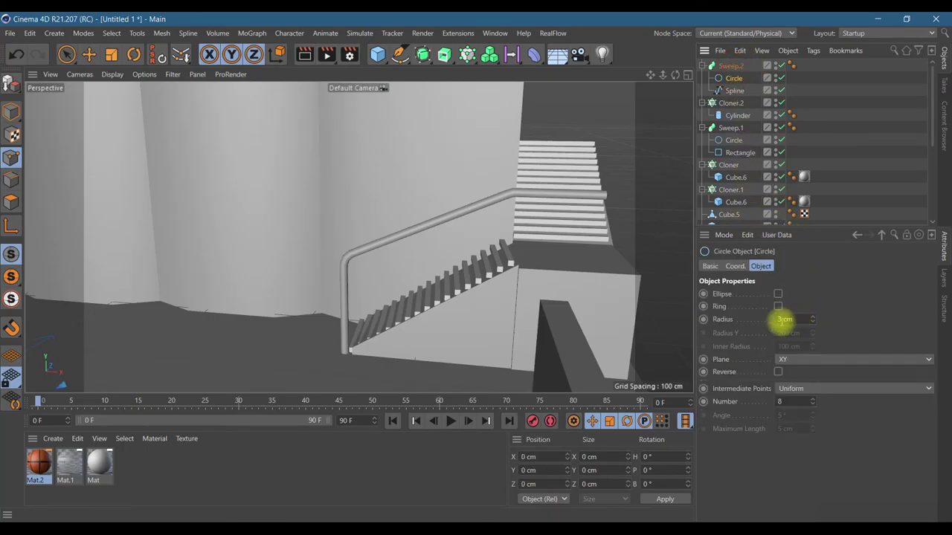
click(785, 319)
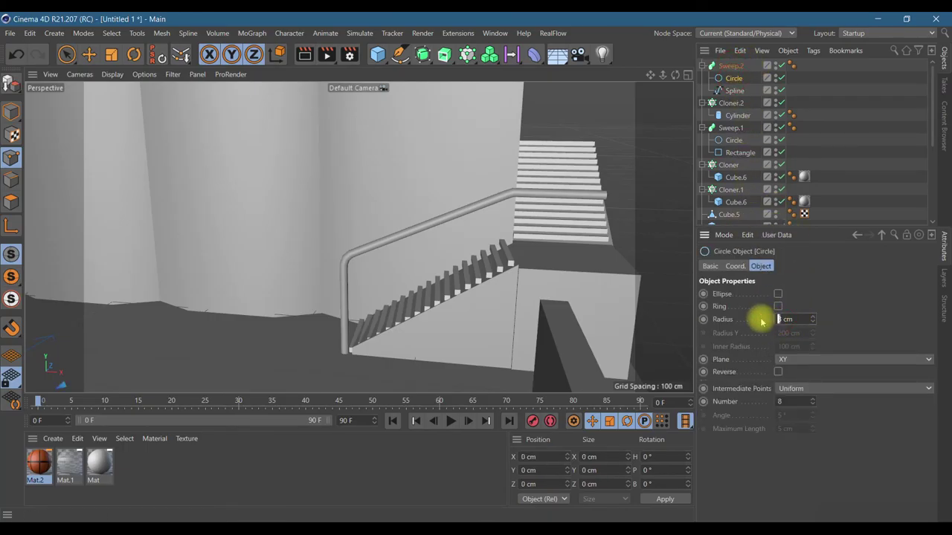
key(Return)
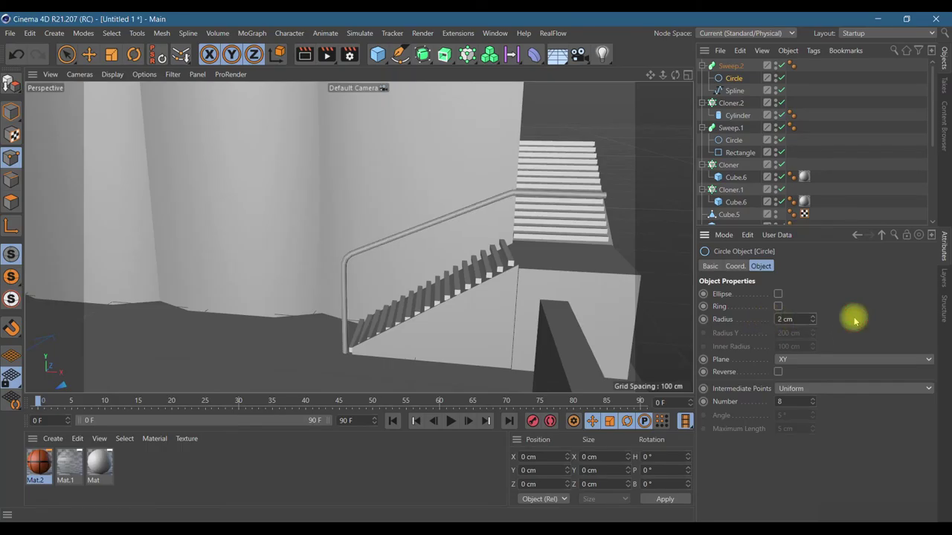
- Collapse the cloners and Ctrl-drag a copy of the 2 cm post Cylinder out of Cloner.2
click(737, 115)
click(702, 190)
click(702, 165)
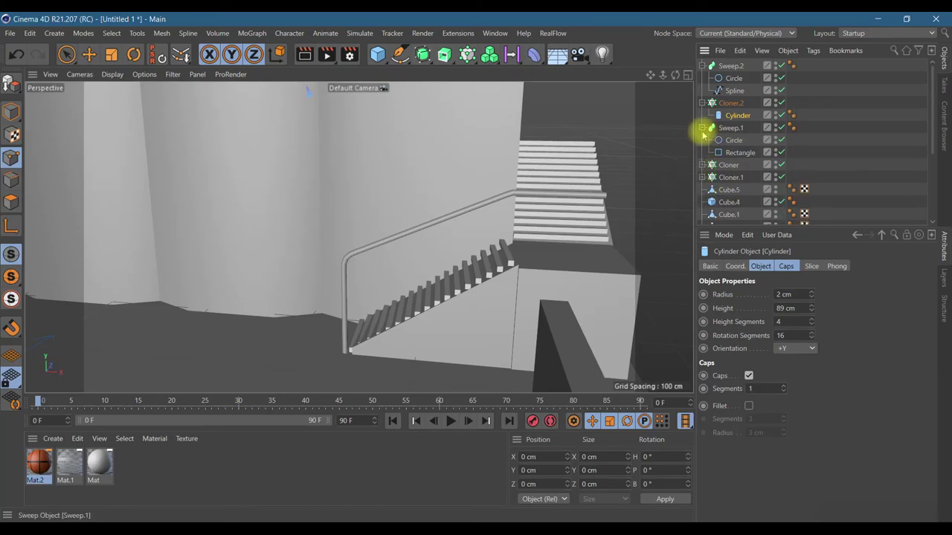
click(702, 127)
ctrl+drag(735, 110, 703, 90)
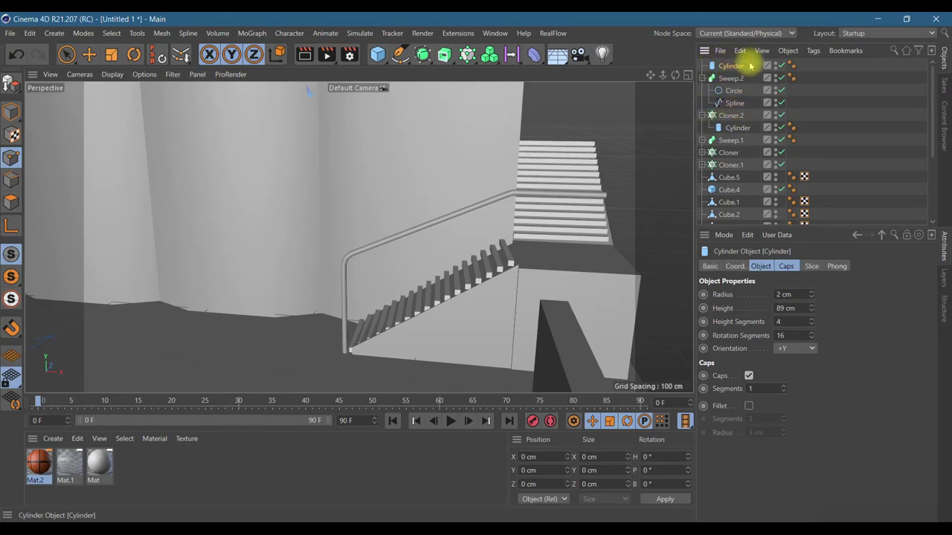
- In Model mode, move the copied Cylinder along Y so it stands at the stair base
click(12, 111)
click(88, 54)
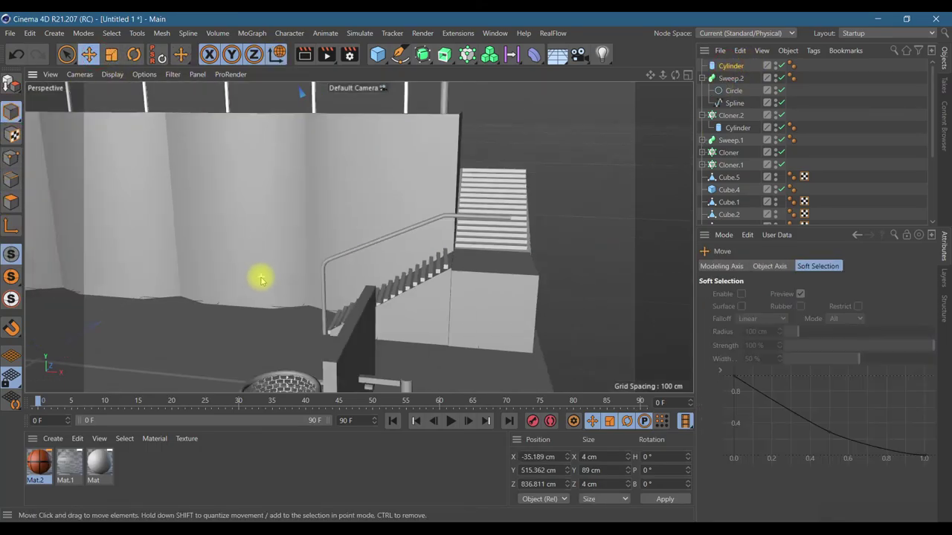
scroll(260, 279, down, 5)
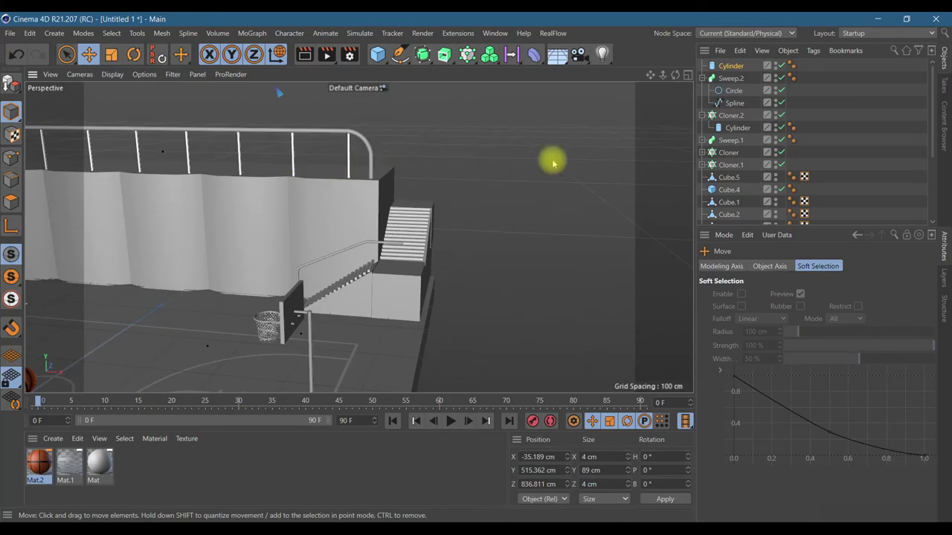
click(720, 66)
scroll(181, 293, down, 5)
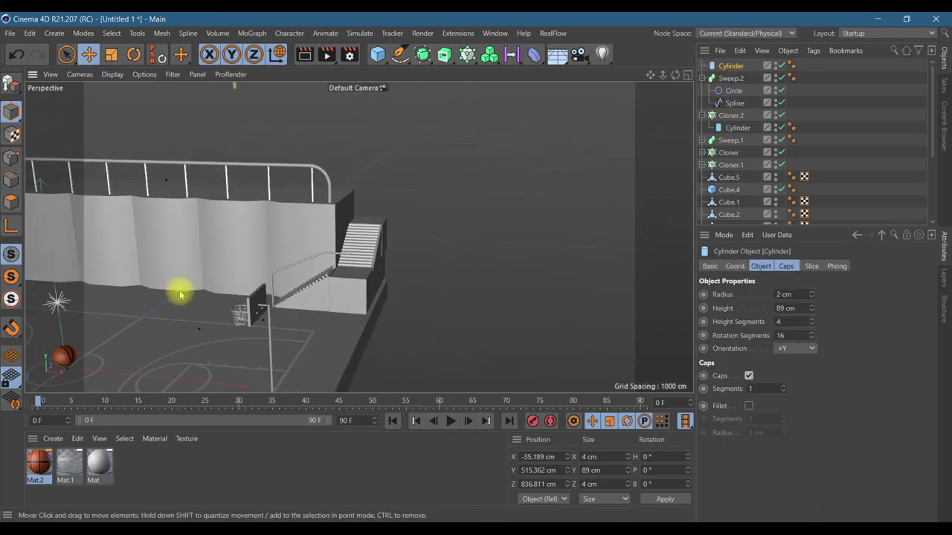
drag(219, 102, 232, 311)
scroll(230, 315, up, 4)
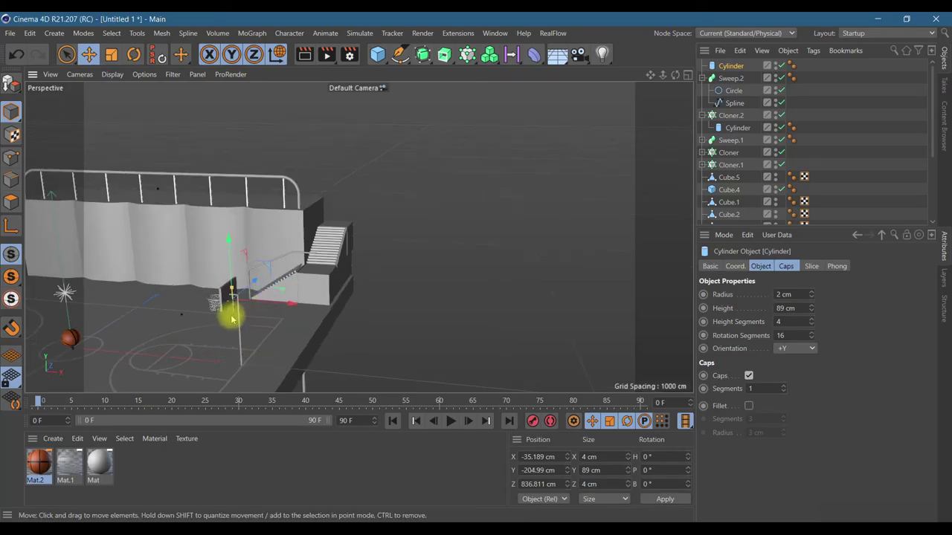
scroll(230, 316, up, 5)
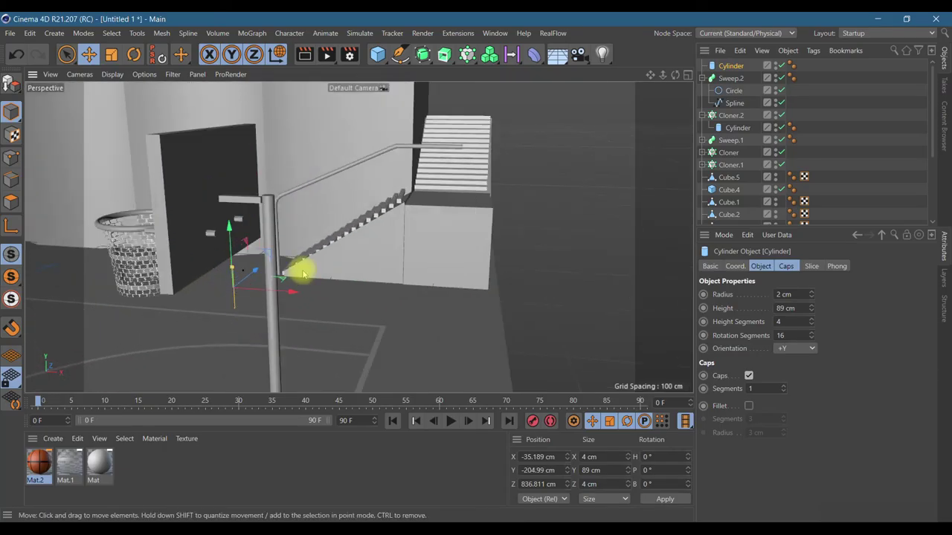
scroll(304, 275, down, 2)
scroll(334, 206, down, 3)
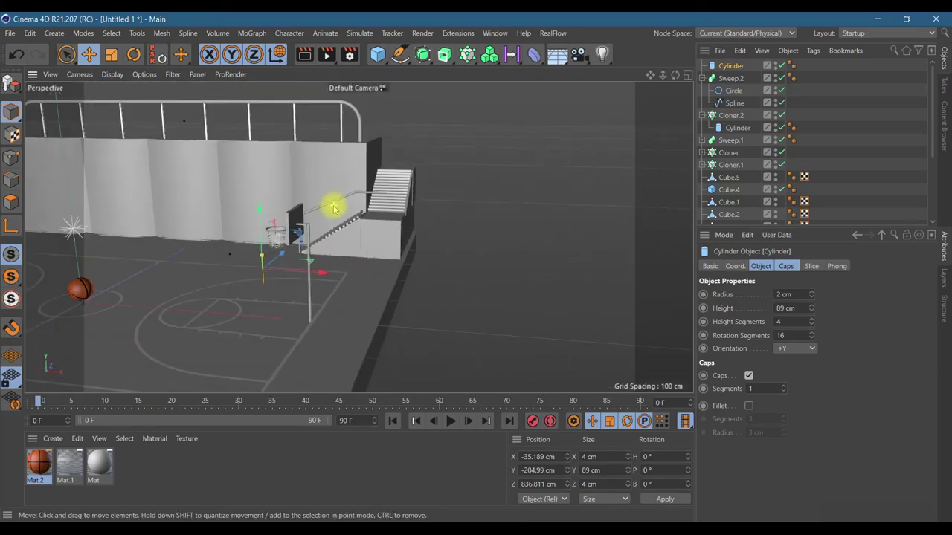
mouse_move(259, 230)
mouse_down()
mouse_move(256, 183)
mouse_move(248, 226)
mouse_up()
drag(253, 192, 254, 184)
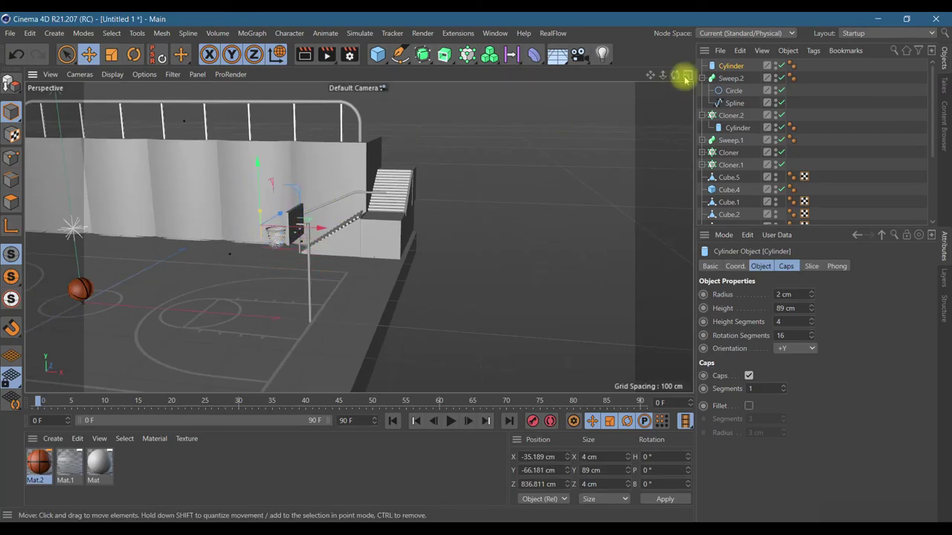
- Slide the Cylinder post along X to 66.911 cm, under the handrail's lower end
scroll(290, 203, down, 2)
scroll(294, 208, down, 3)
drag(298, 216, 272, 208)
scroll(353, 241, up, 3)
scroll(276, 216, up, 2)
scroll(277, 215, up, 5)
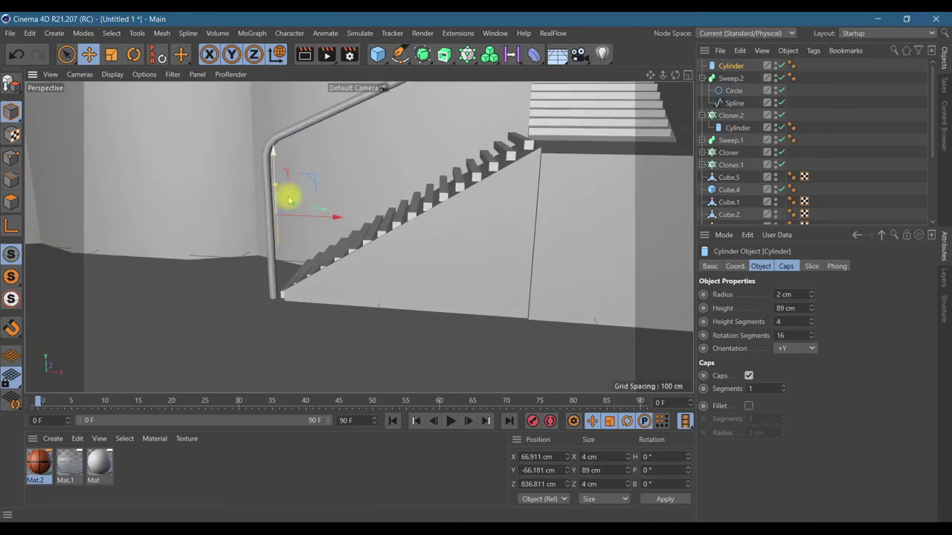
click(467, 56)
- Put the Cylinder in a new Cloner.3, with Cylinder Height 40 cm and clone spacing P.X 40 cm
alt+click(511, 78)
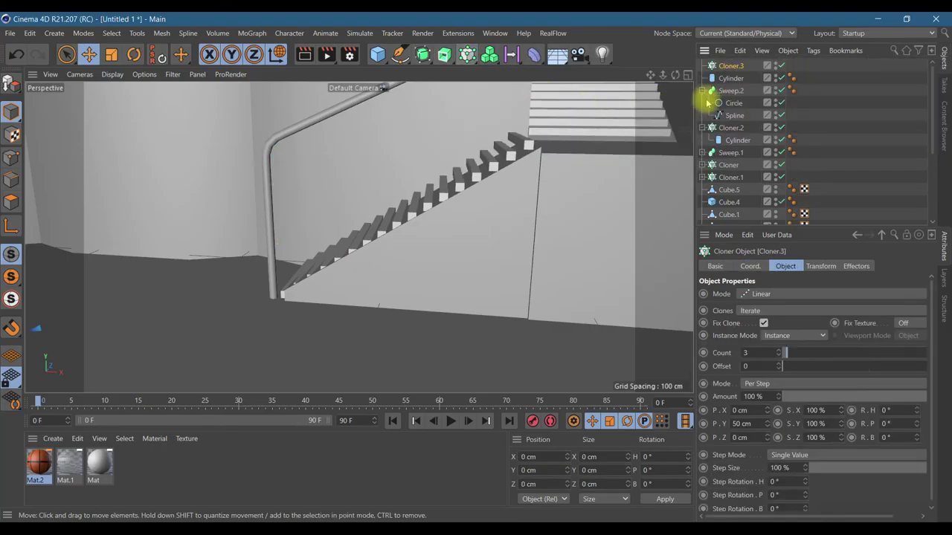
click(735, 78)
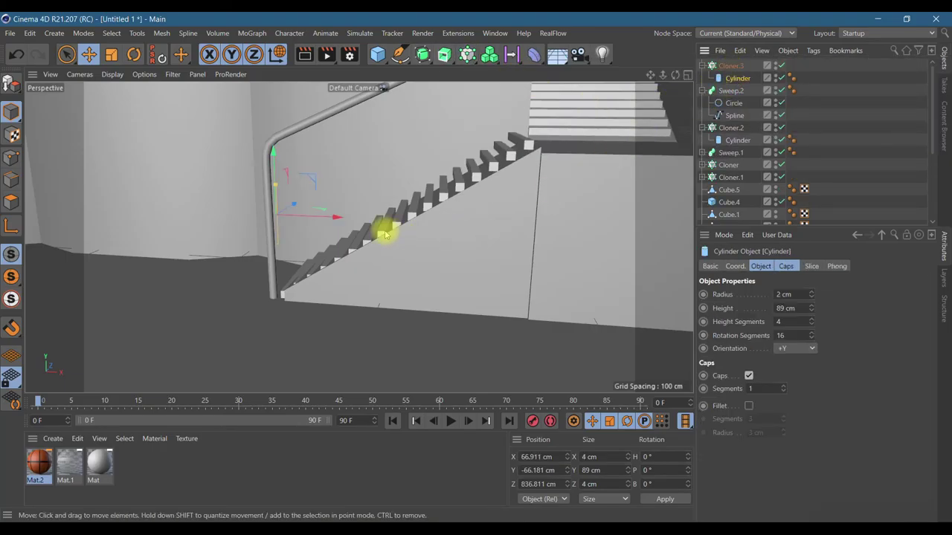
scroll(384, 232, down, 10)
scroll(384, 232, down, 3)
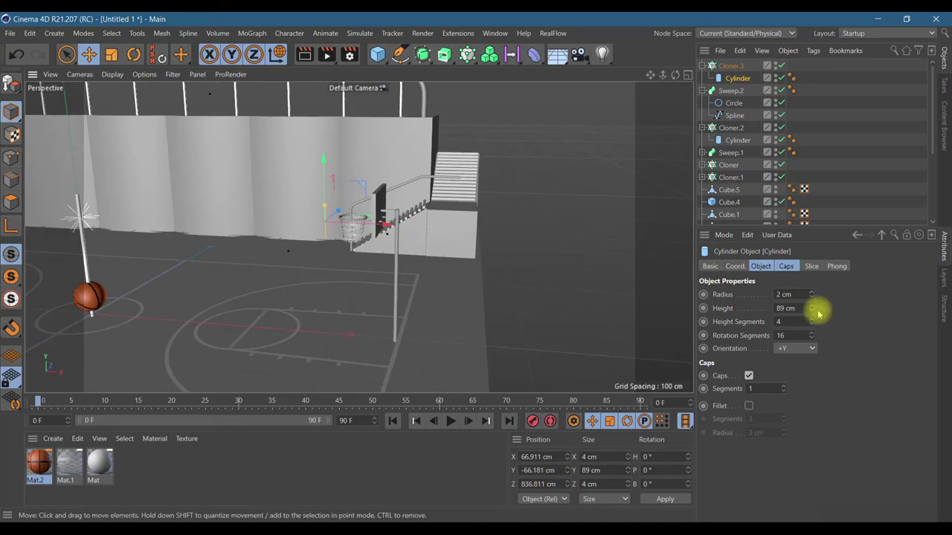
double_click(793, 308)
text(40)
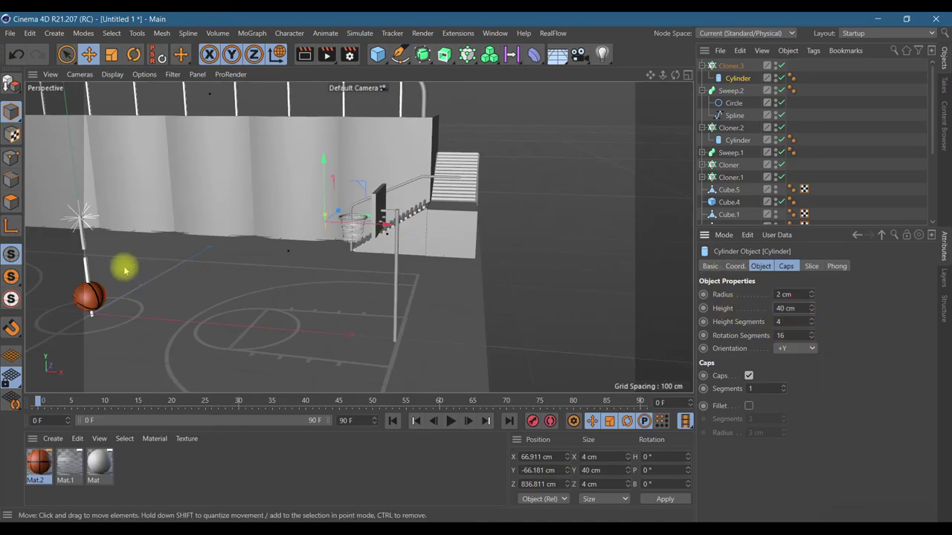
click(732, 65)
click(763, 414)
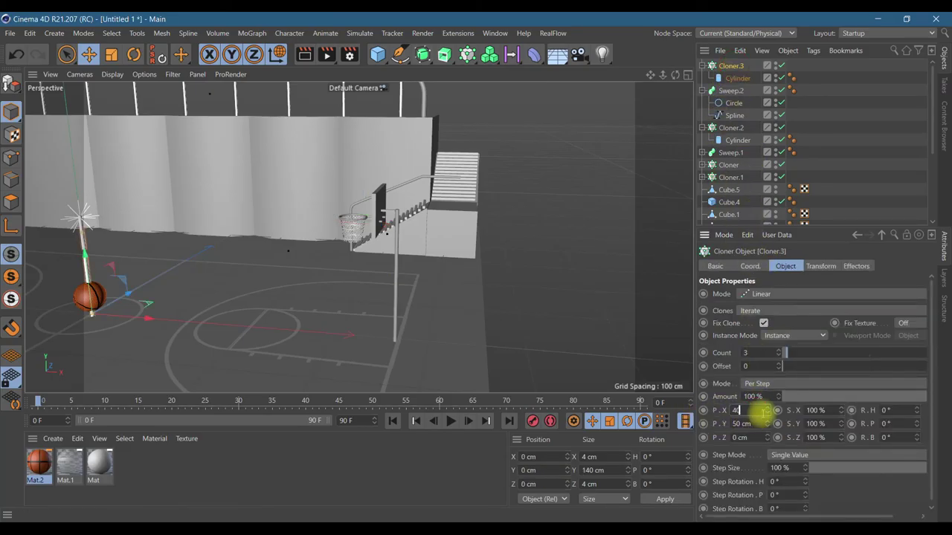
key(Return)
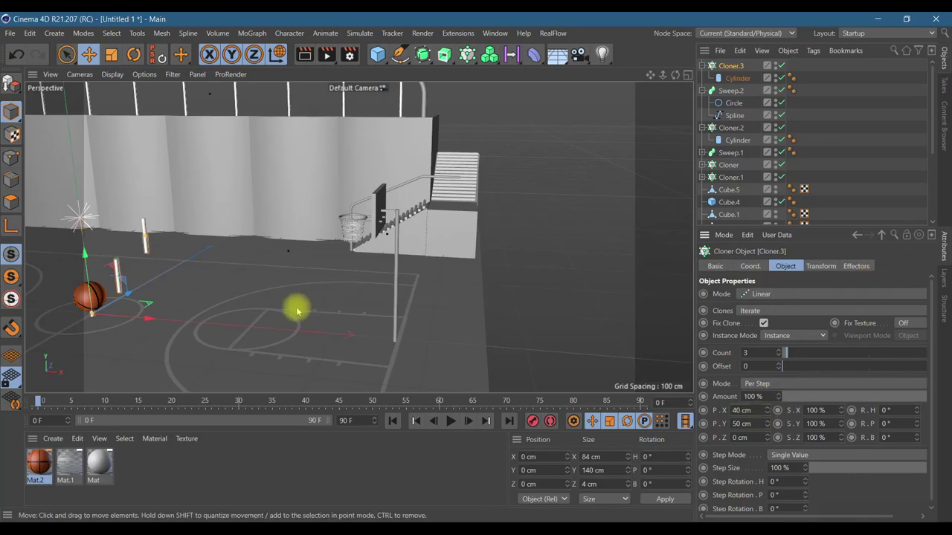
- Move Cloner.3's three posts up beside the stairs to Y 72.099, Z 352.501 cm
scroll(296, 309, down, 3)
scroll(296, 309, down, 2)
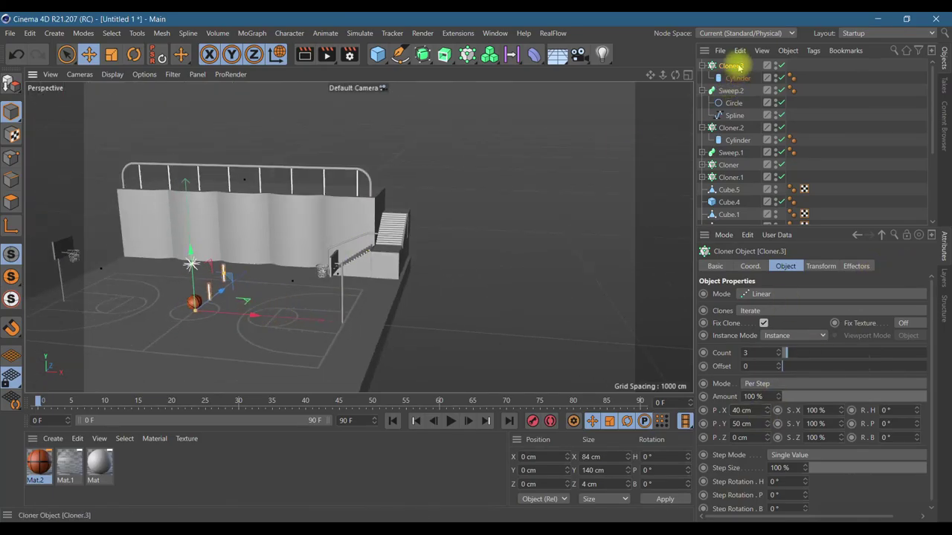
drag(254, 316, 387, 298)
scroll(337, 288, up, 4)
drag(346, 328, 344, 267)
scroll(344, 267, up, 5)
scroll(344, 267, up, 3)
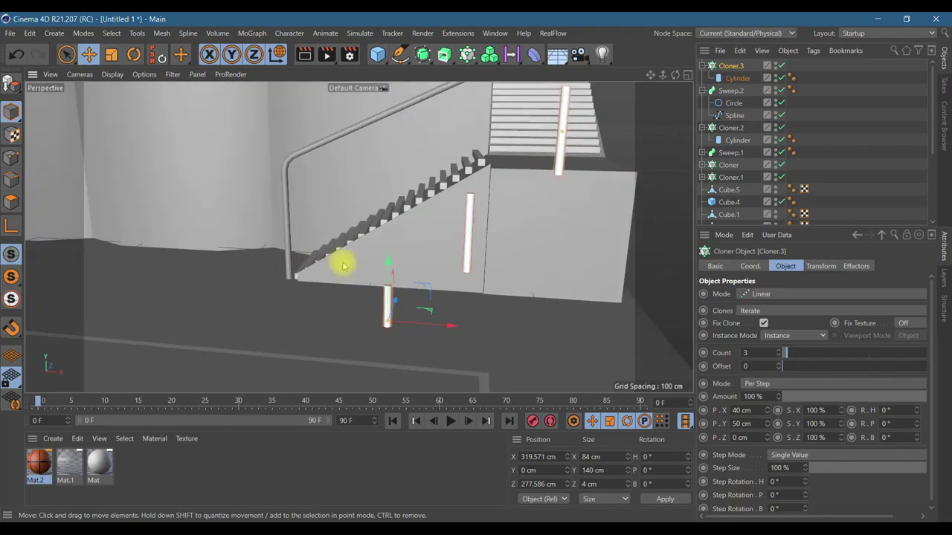
drag(675, 75, 494, 245)
drag(438, 272, 448, 217)
drag(416, 255, 349, 251)
drag(389, 178, 404, 115)
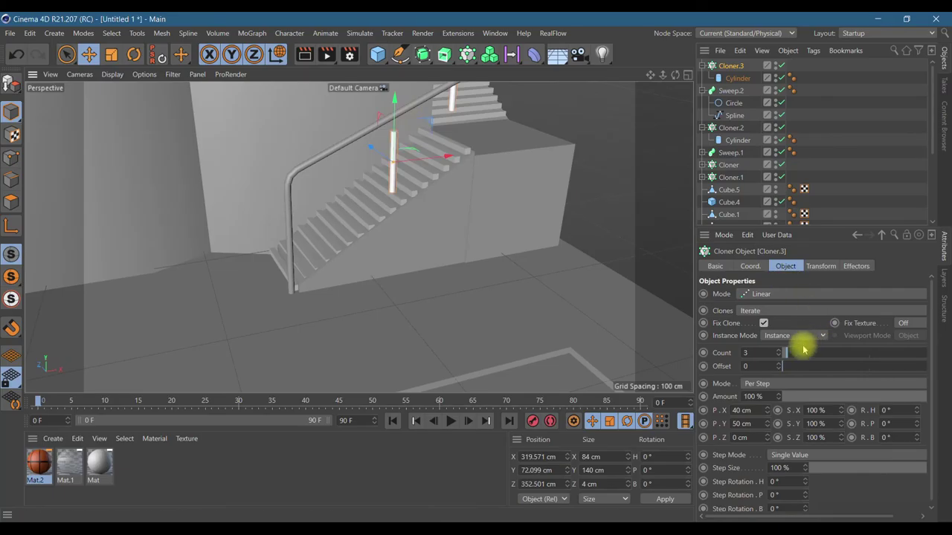
- Set the post Cylinder height to 67 cm and move Cloner.3 beside the stairs to X 264.154 cm
click(736, 78)
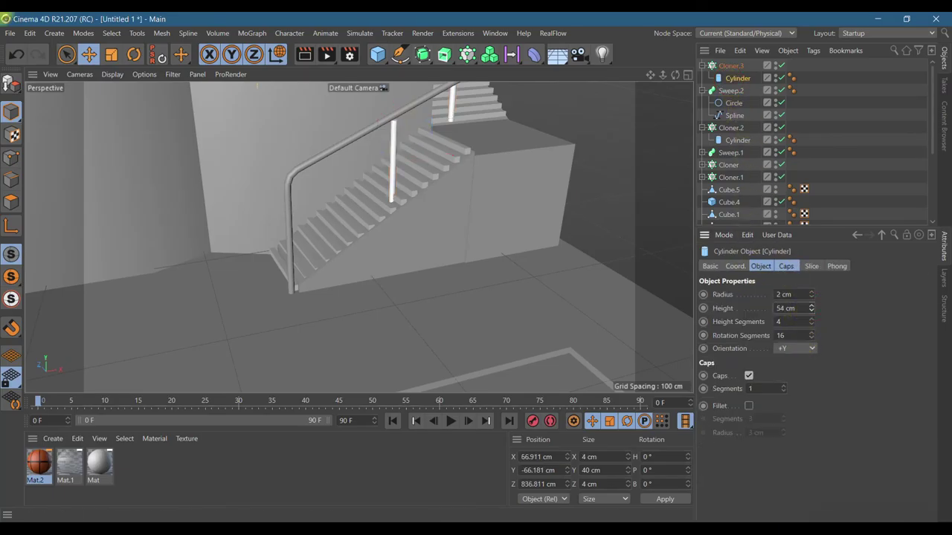
alt+drag(500, 262, 520, 260)
mouse_move(675, 74)
mouse_down()
mouse_move(633, 82)
mouse_move(680, 74)
mouse_up()
click(725, 66)
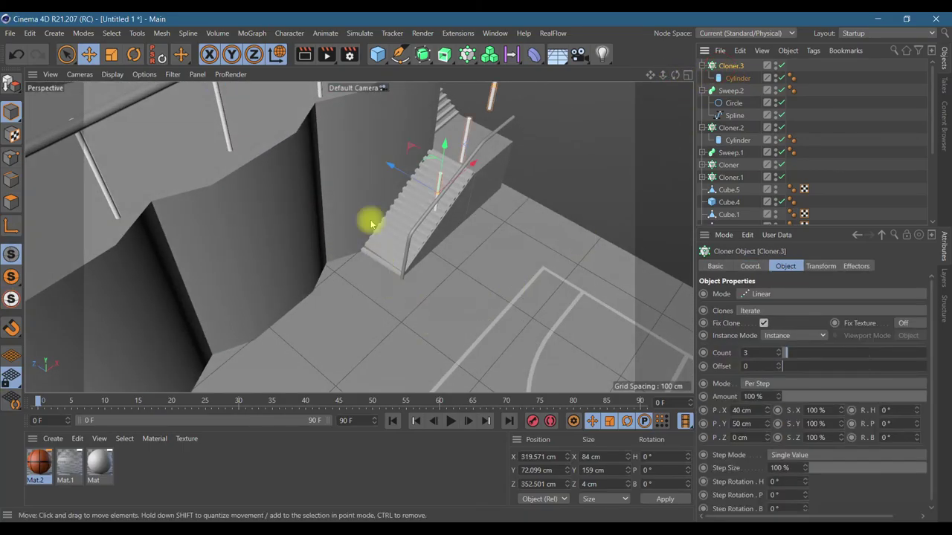
drag(402, 177, 415, 184)
drag(486, 163, 443, 236)
drag(675, 75, 624, 84)
drag(341, 173, 350, 207)
drag(377, 257, 410, 259)
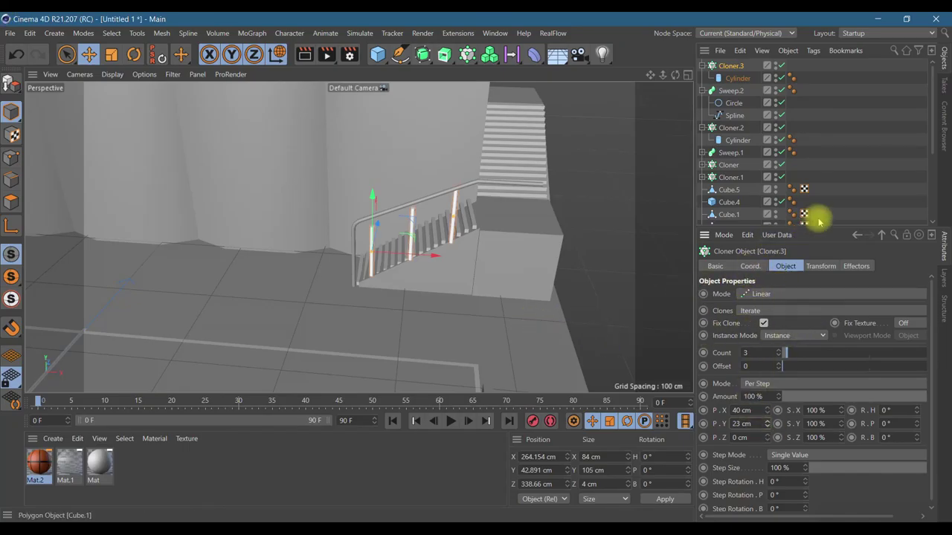
- Step the cloned posts 23 cm upward on P.Y and raise them to meet the handrail
click(735, 78)
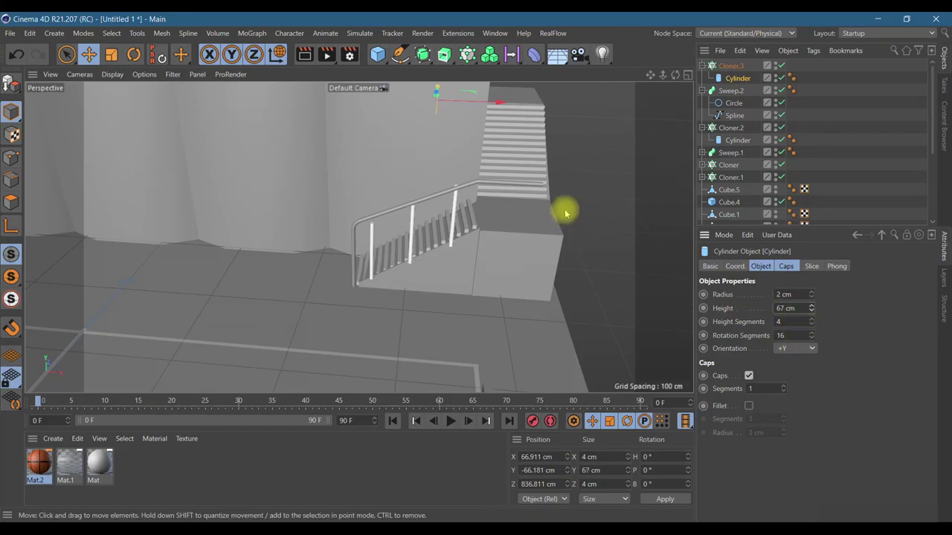
drag(675, 75, 639, 84)
click(727, 65)
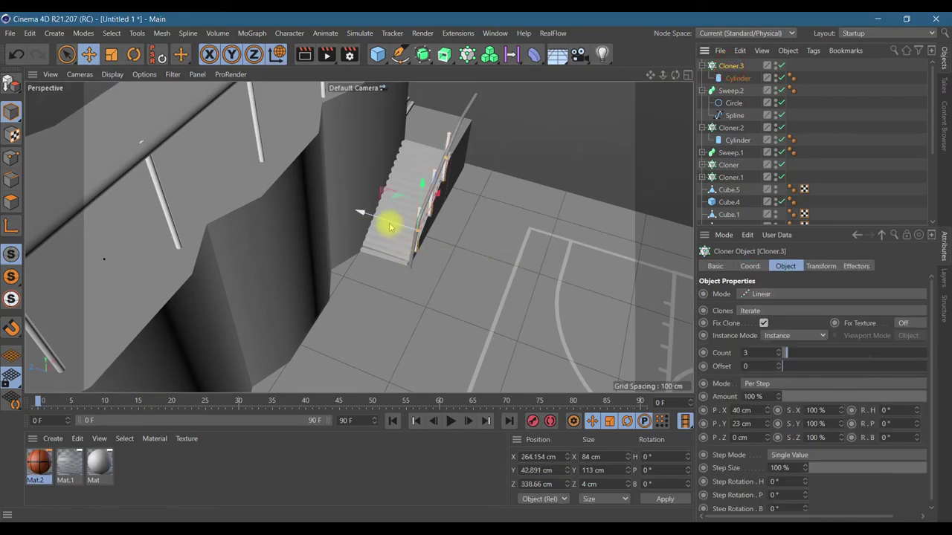
drag(675, 75, 672, 107)
mouse_move(369, 199)
mouse_down()
mouse_move(369, 189)
mouse_move(371, 205)
mouse_up()
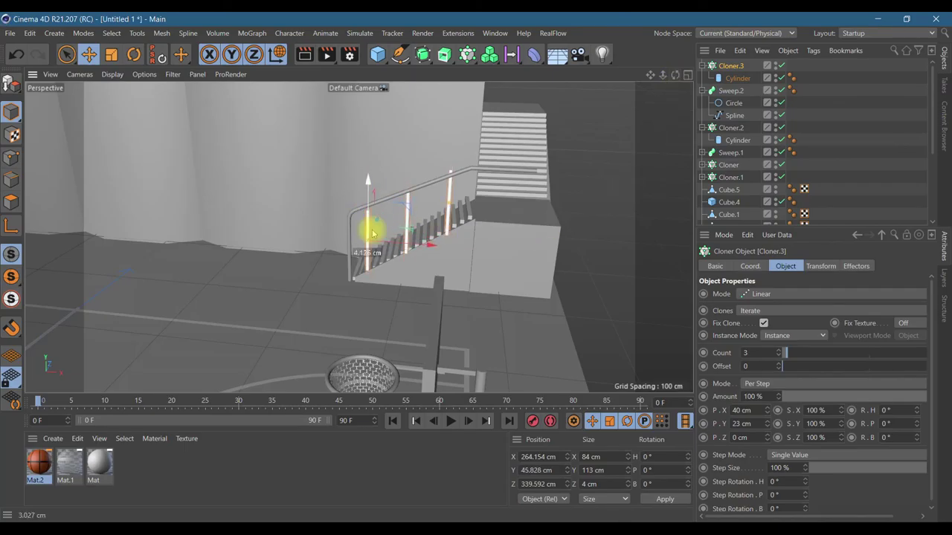
click(687, 74)
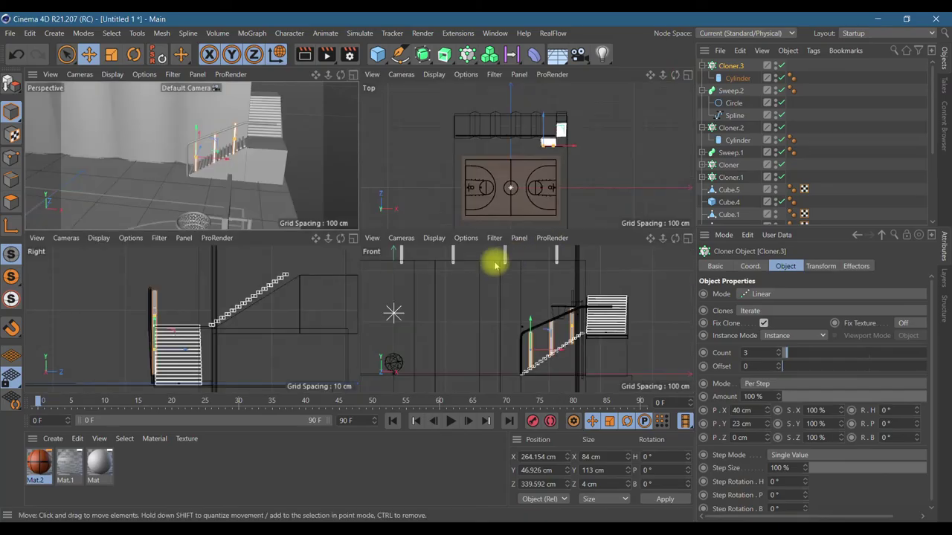
- Raise Cloner.3 to Y 50.76 cm with 5 posts stepping 17.013 cm up and 0.745 cm in Z
drag(531, 329, 530, 322)
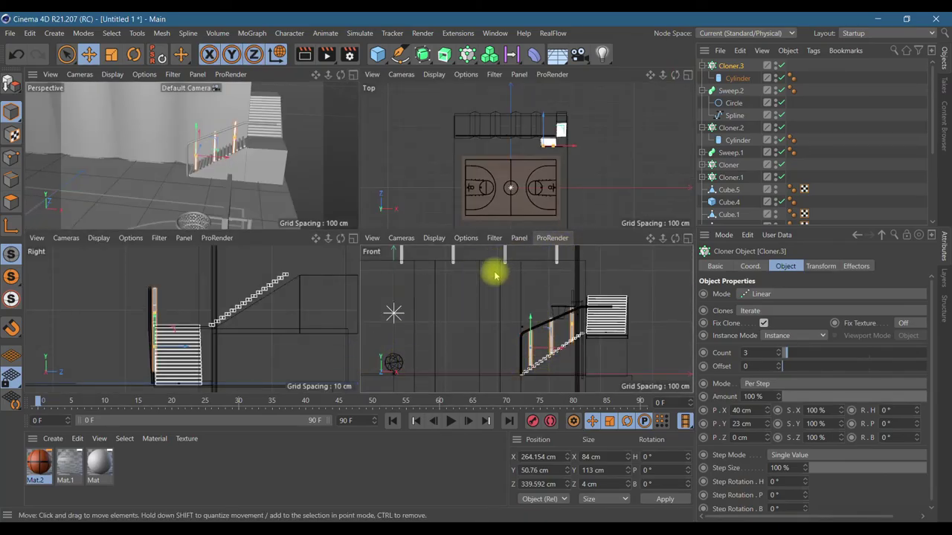
scroll(212, 310, down, 6)
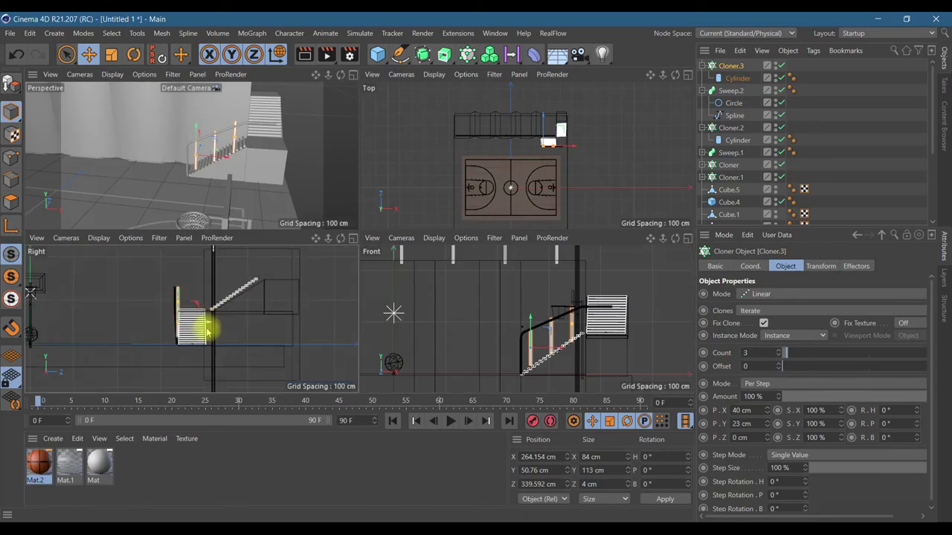
drag(177, 306, 179, 319)
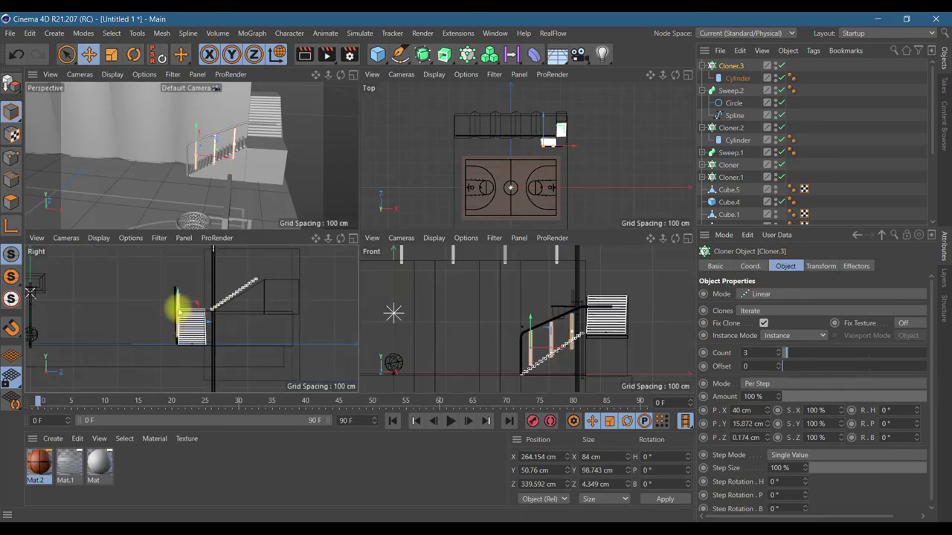
click(353, 74)
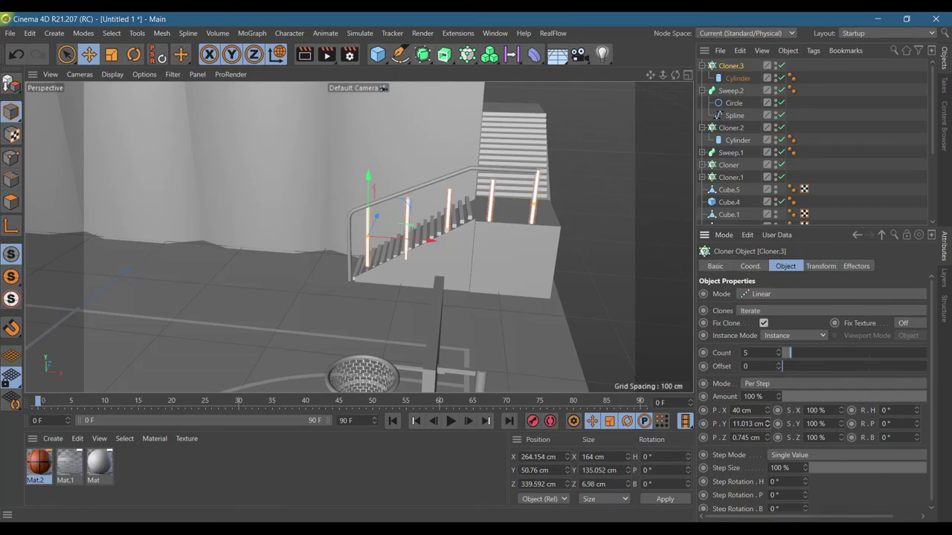
- Space Cloner.3's seven posts 22 cm apart in X with a 0 cm Z step, then review the railing
drag(767, 411, 758, 412)
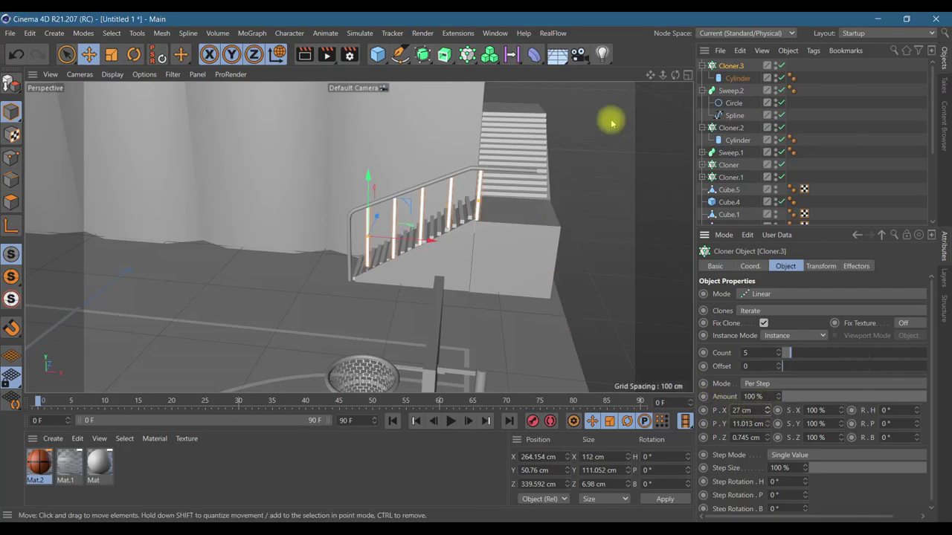
drag(675, 75, 676, 77)
drag(362, 208, 360, 208)
drag(675, 75, 676, 75)
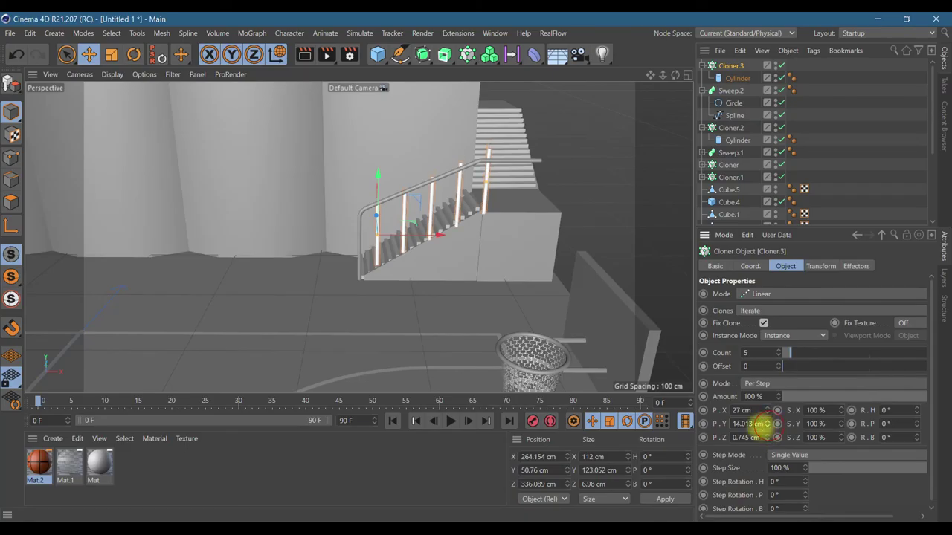
drag(761, 437, 723, 437)
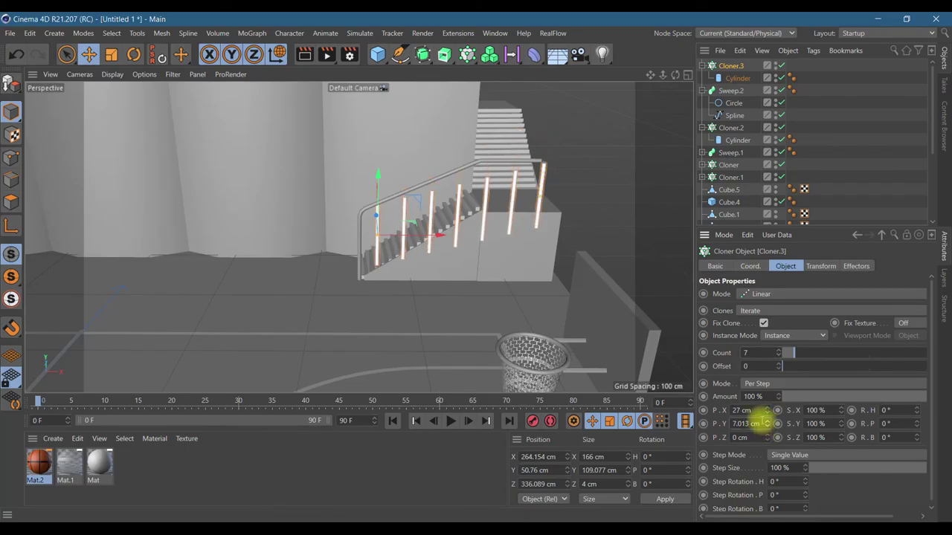
drag(766, 410, 766, 416)
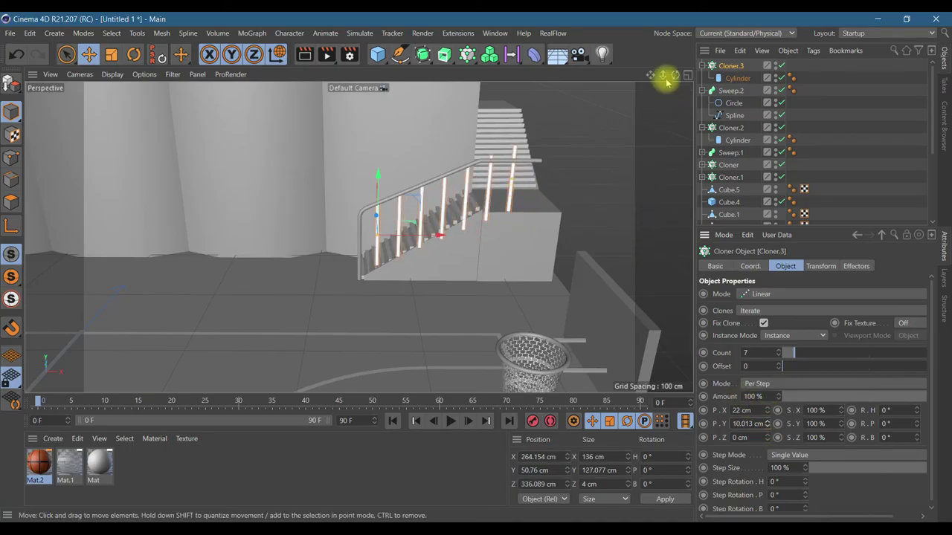
drag(675, 75, 639, 97)
alt+drag(358, 236, 329, 221)
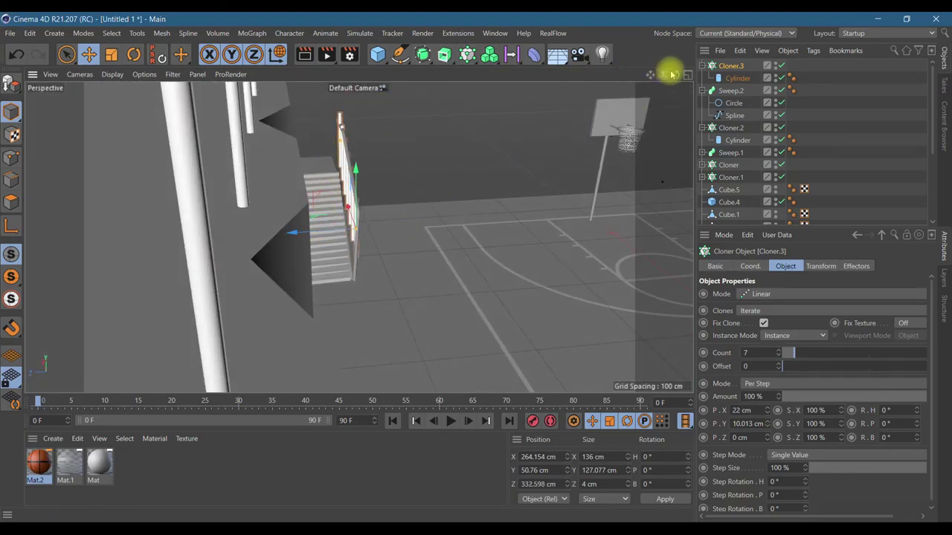
drag(675, 75, 642, 148)
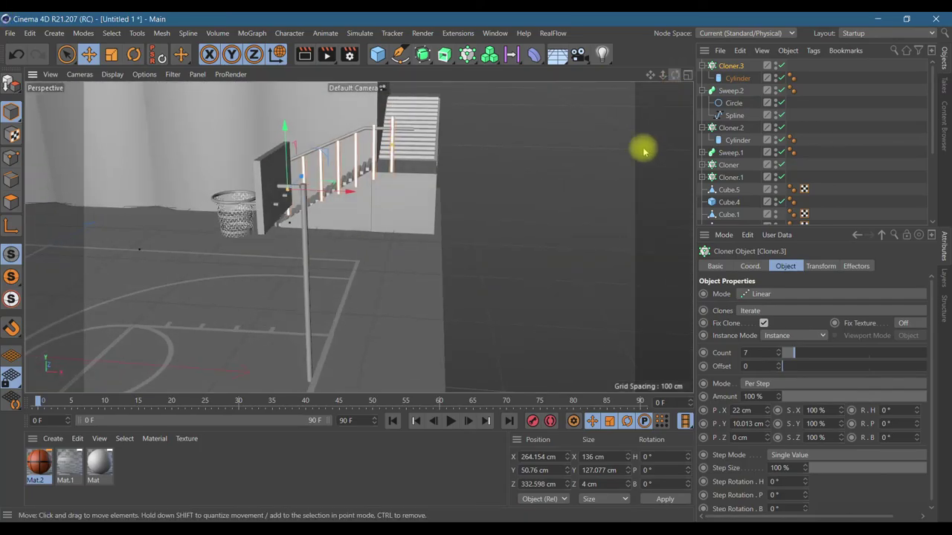
- Spread Cloner.3's railing posts to 32 cm in X and set their vertical step to 7 cm
drag(768, 411, 788, 412)
double_click(748, 424)
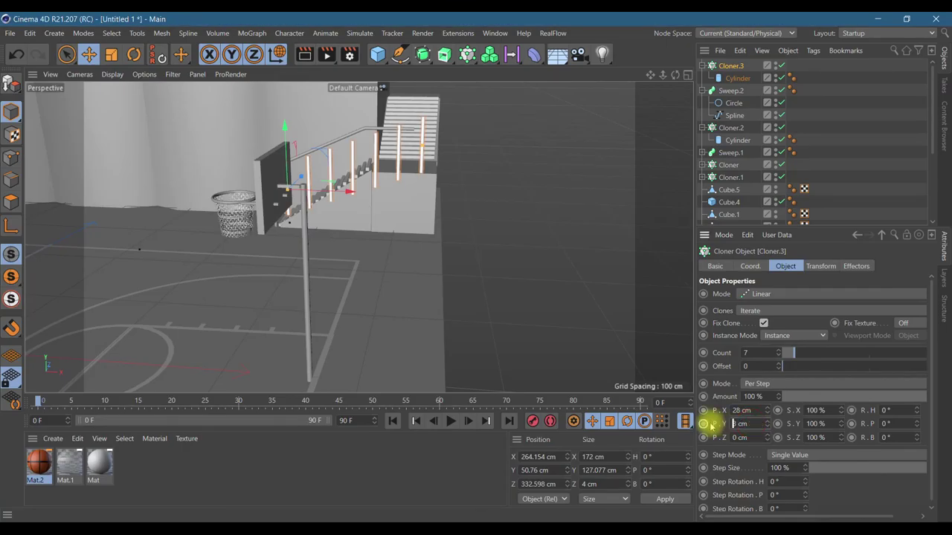
double_click(739, 424)
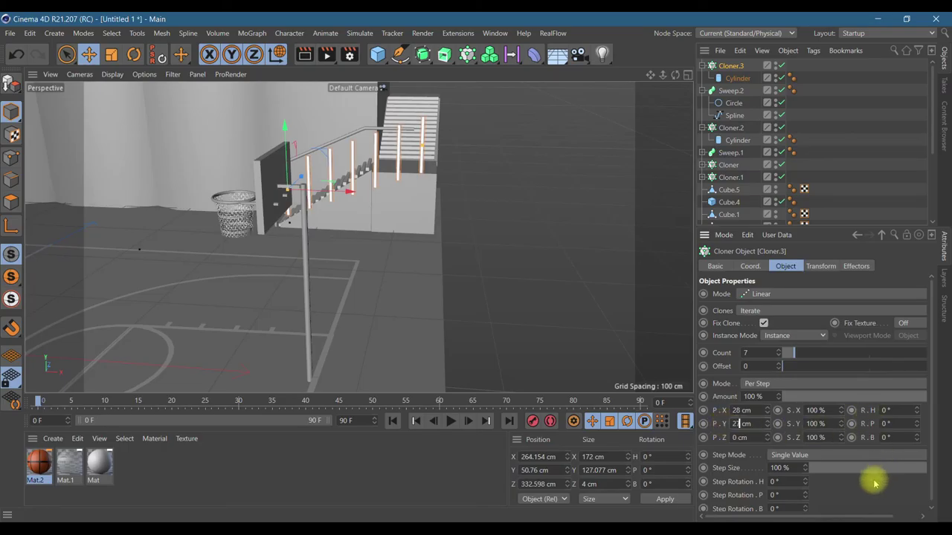
key(Return)
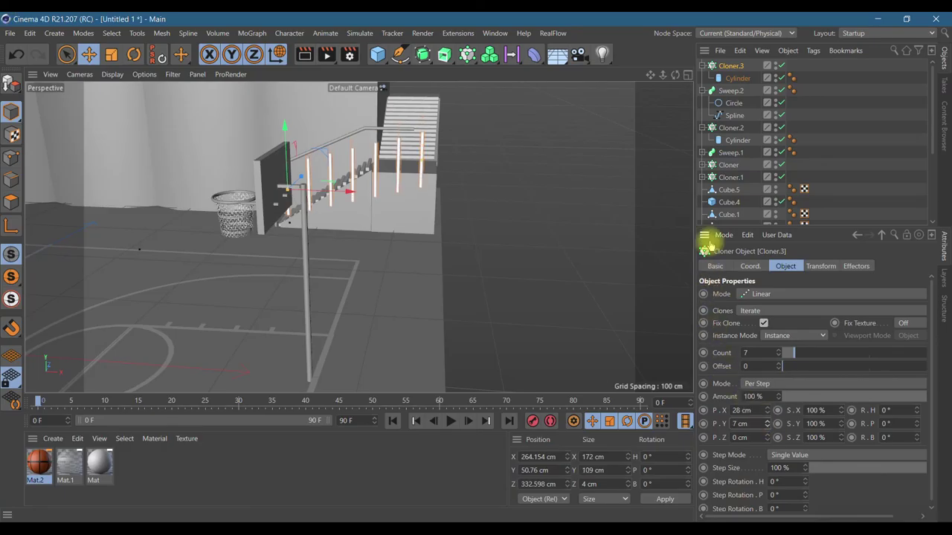
- Shift the posts 2 cm in depth and nudge the Sweep.2 handrail into line with them
drag(675, 75, 340, 218)
drag(305, 255, 303, 258)
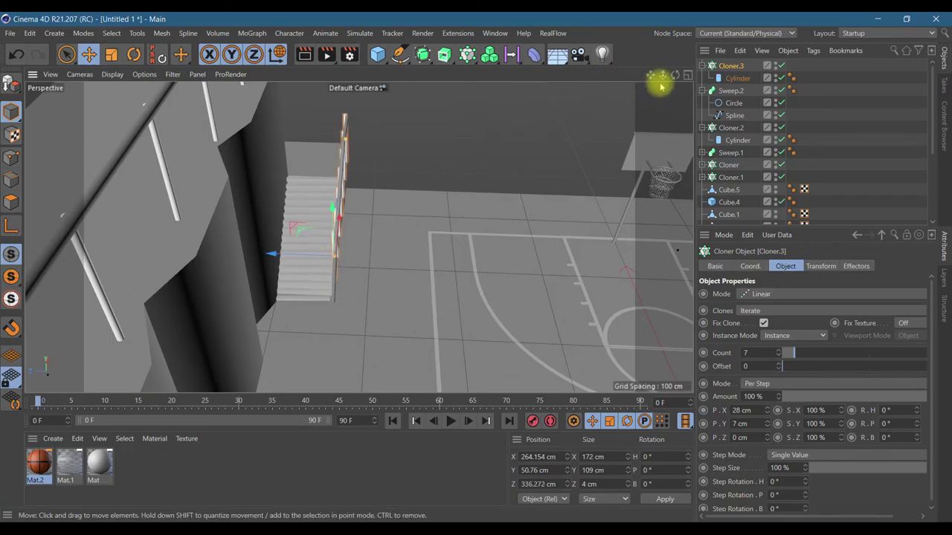
drag(675, 75, 358, 236)
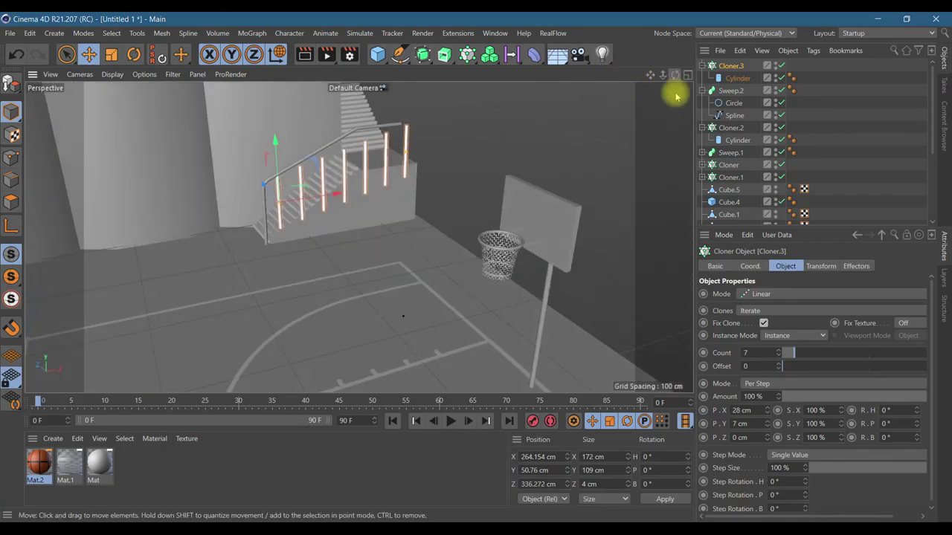
drag(677, 76, 672, 77)
click(727, 90)
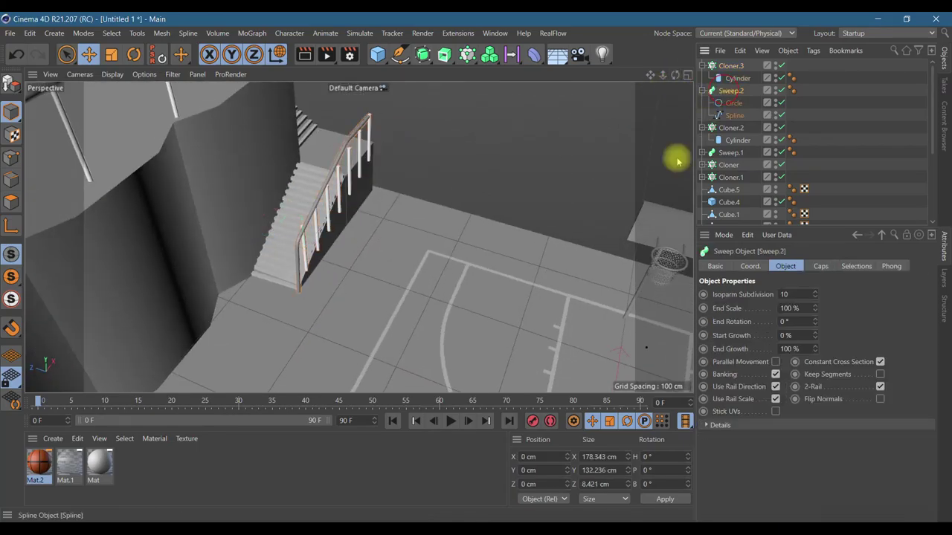
drag(302, 237, 306, 239)
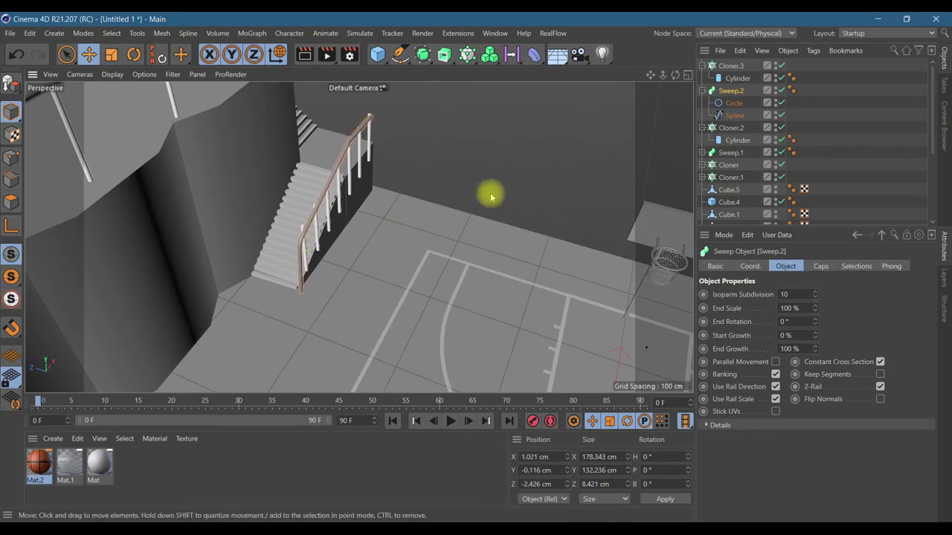
mouse_move(675, 75)
mouse_down()
mouse_move(647, 96)
mouse_move(625, 95)
mouse_move(673, 77)
mouse_up()
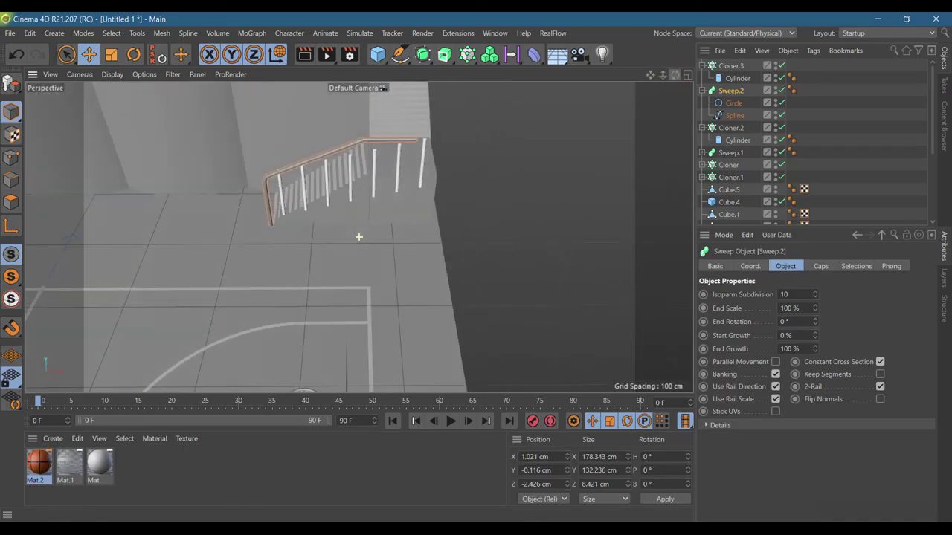
- Adjust Cloner.3 to six evenly spaced posts, then select its Cylinder child
click(733, 66)
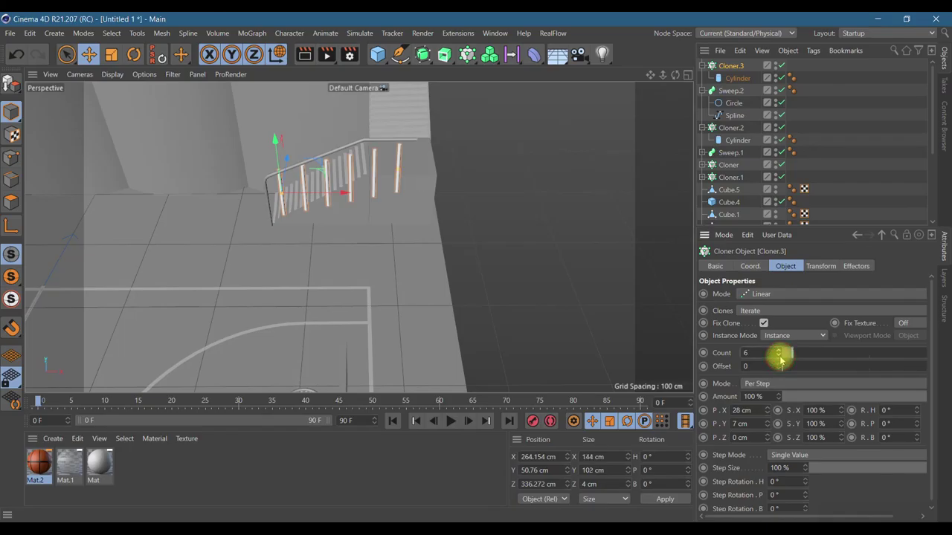
drag(770, 410, 768, 410)
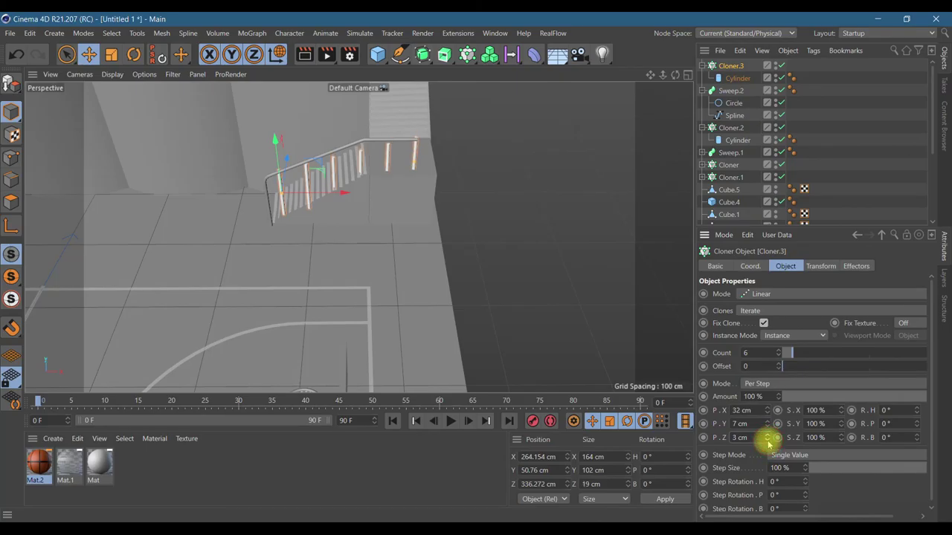
scroll(367, 243, up, 5)
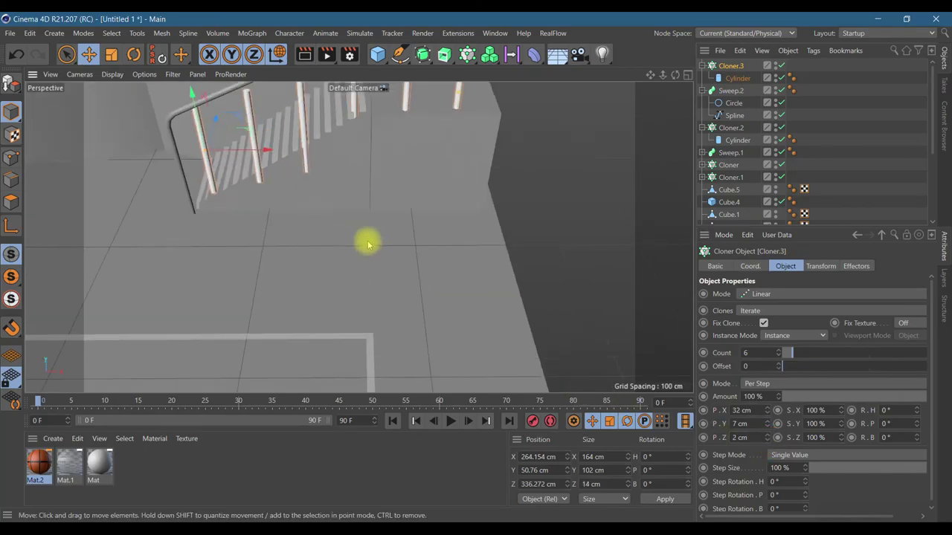
scroll(367, 243, down, 1)
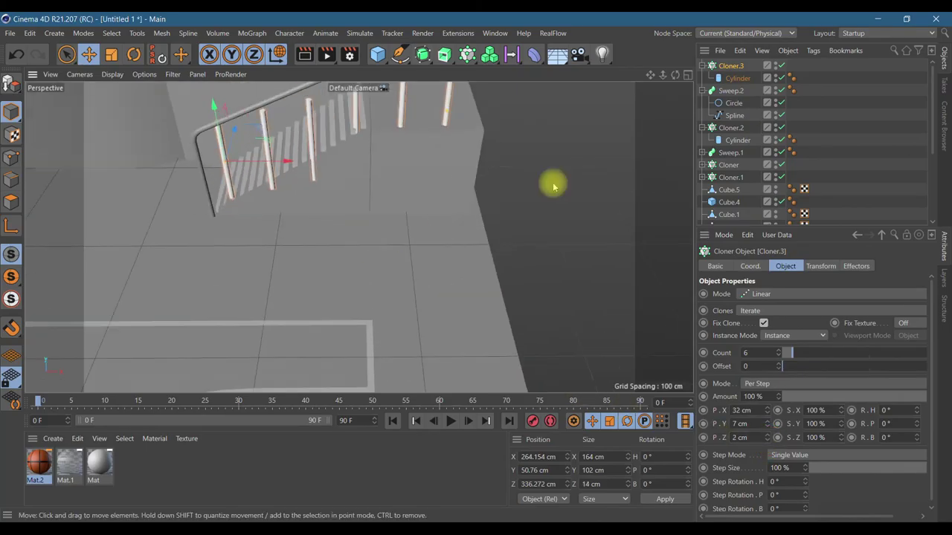
click(735, 79)
drag(735, 79, 707, 85)
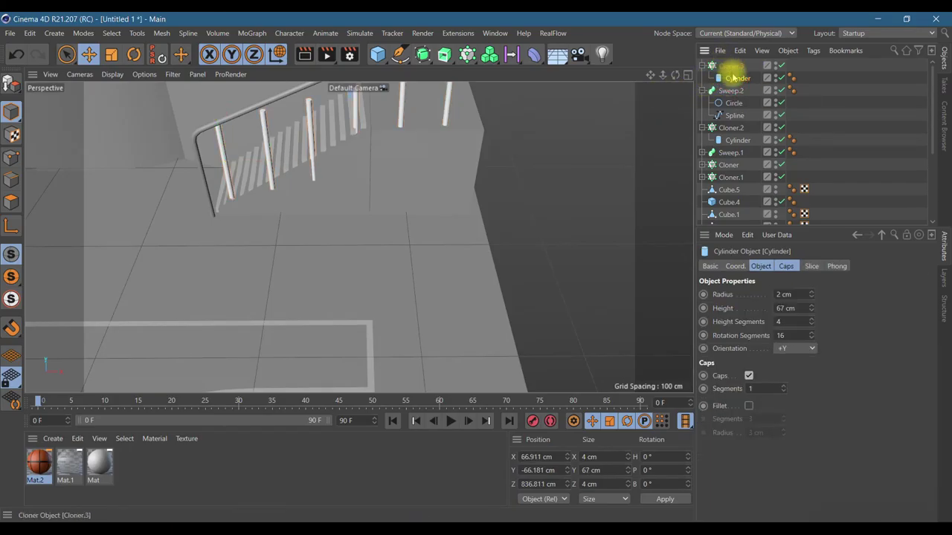
- Pull the Cylinder out of Cloner.3 and delete the empty cloner
drag(735, 66, 734, 67)
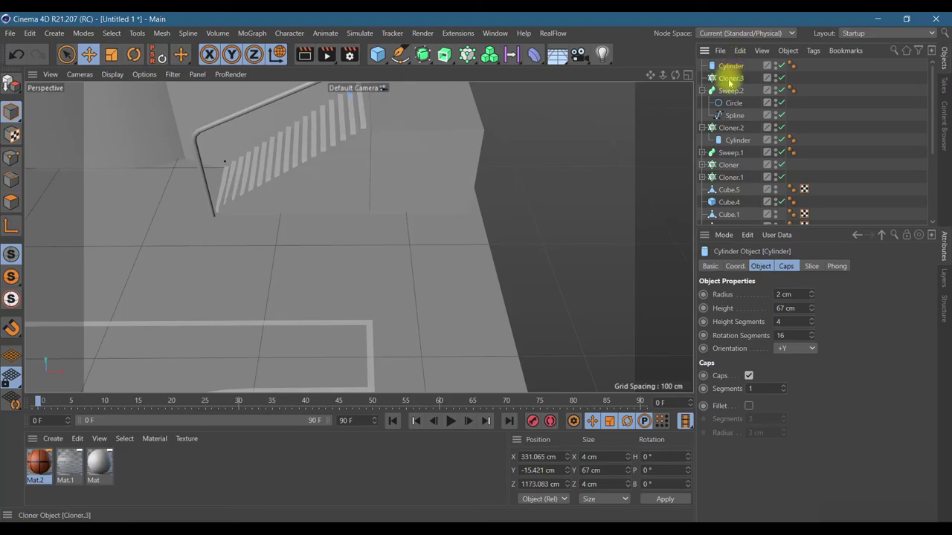
click(729, 79)
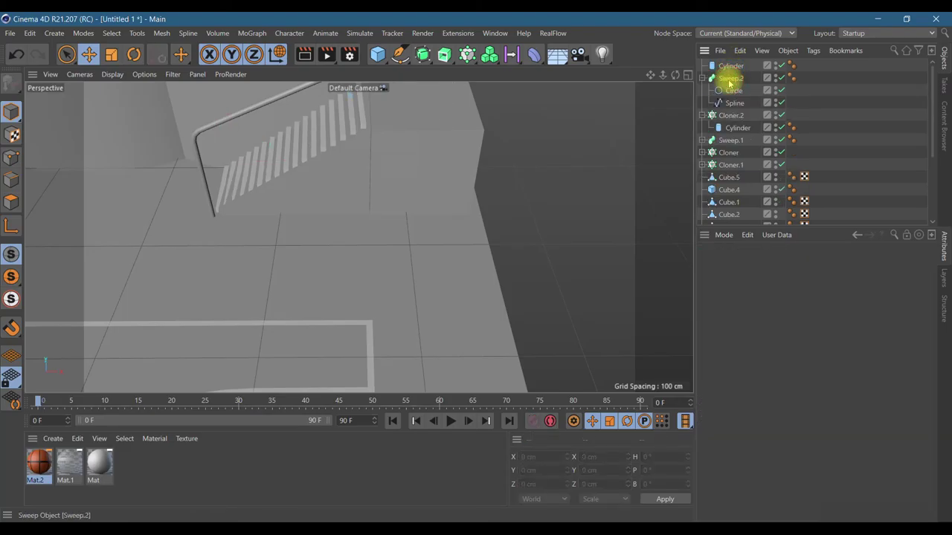
key(Delete)
- In the four-view layout, raise the cylinder and move it toward the stands building
scroll(258, 264, down, 10)
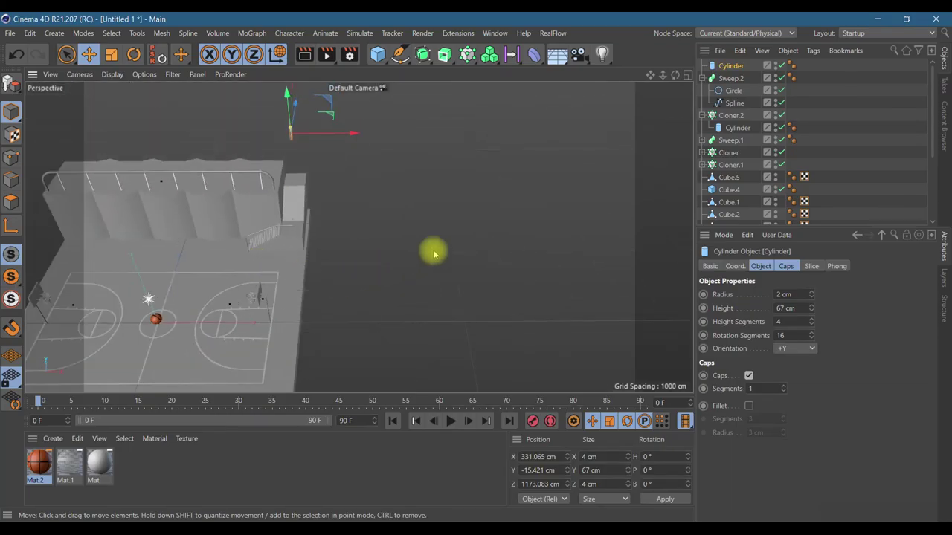
alt+drag(335, 252, 322, 150)
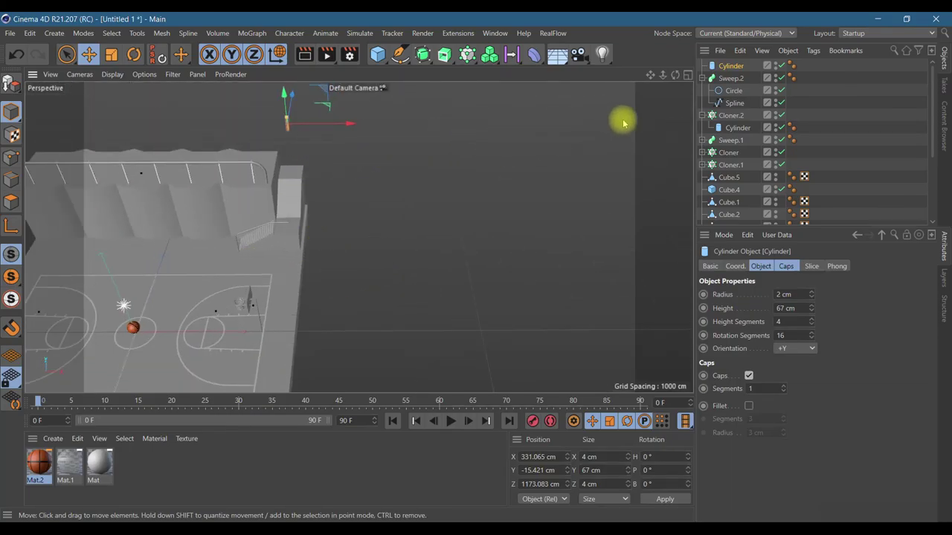
click(688, 74)
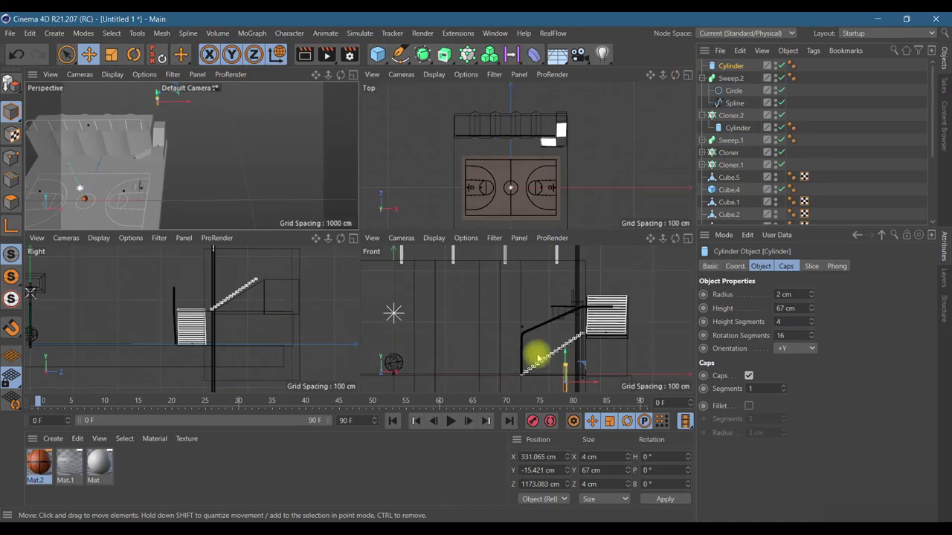
drag(568, 352, 557, 302)
drag(588, 334, 556, 334)
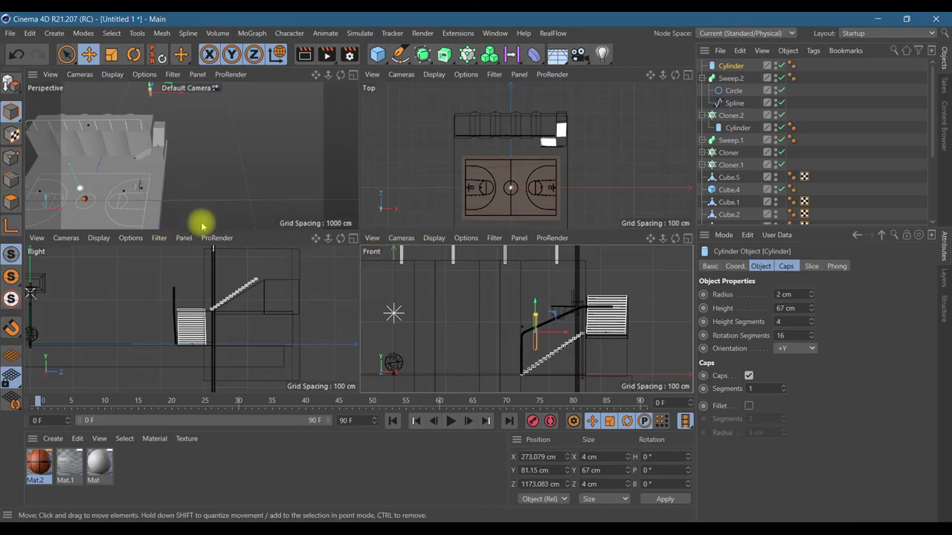
scroll(163, 313, down, 4)
scroll(165, 316, down, 2)
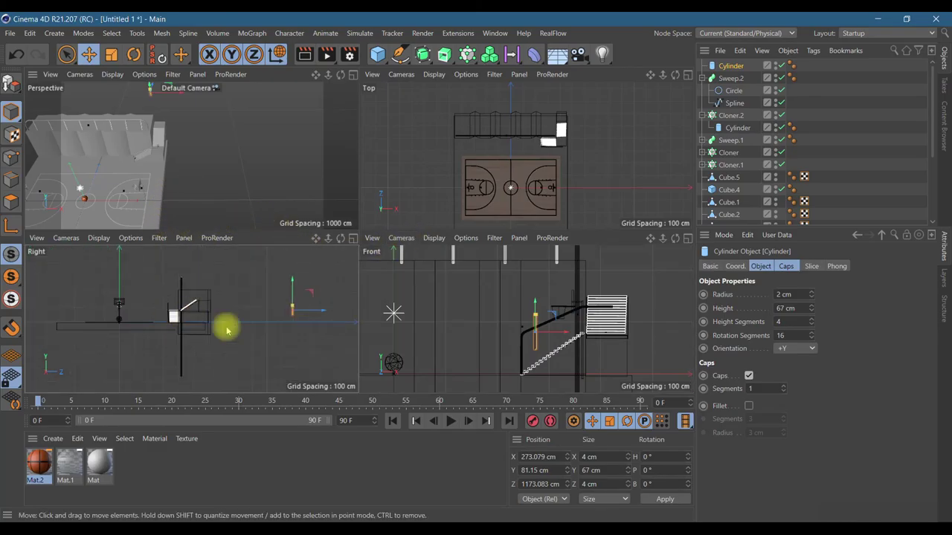
drag(314, 312, 231, 325)
drag(308, 308, 188, 327)
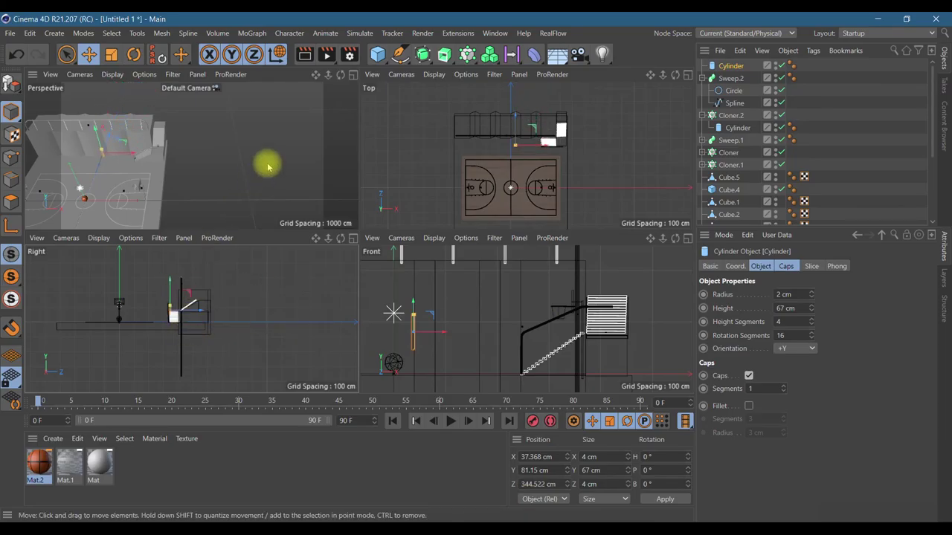
- In a maximized Perspective view, slide the 67 cm cylinder onto the stairs
click(353, 76)
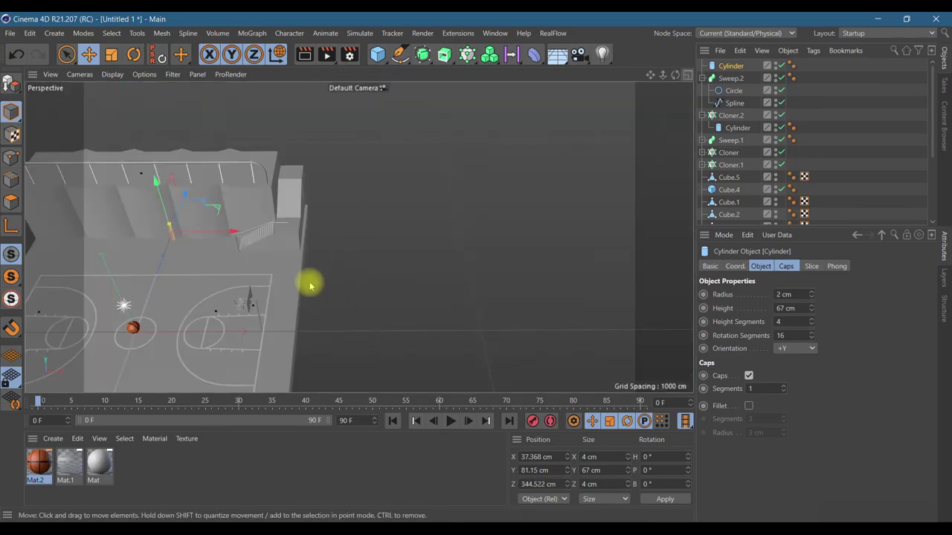
scroll(272, 252, up, 5)
drag(141, 212, 333, 214)
drag(674, 76, 361, 234)
drag(242, 257, 247, 300)
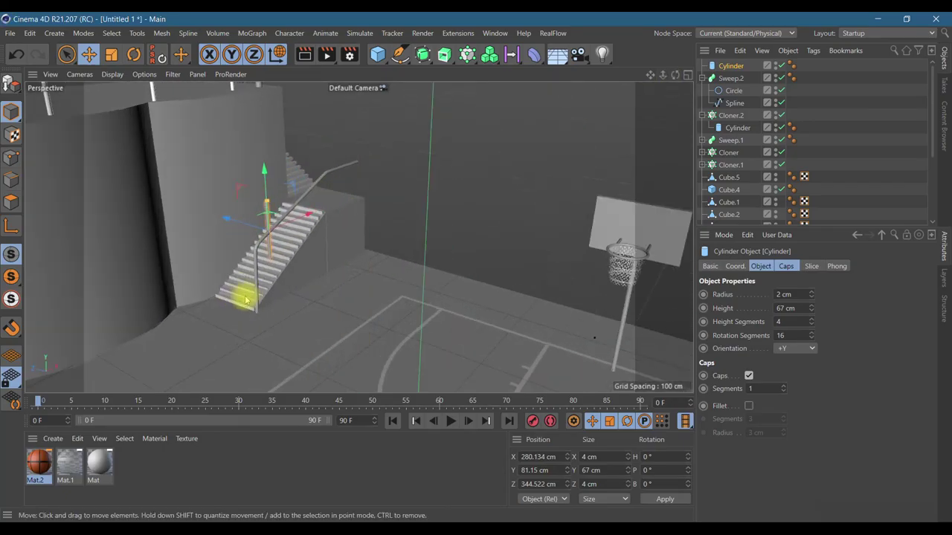
- Position the post beneath the top end of the stair railing
scroll(247, 300, up, 3)
drag(309, 194, 410, 147)
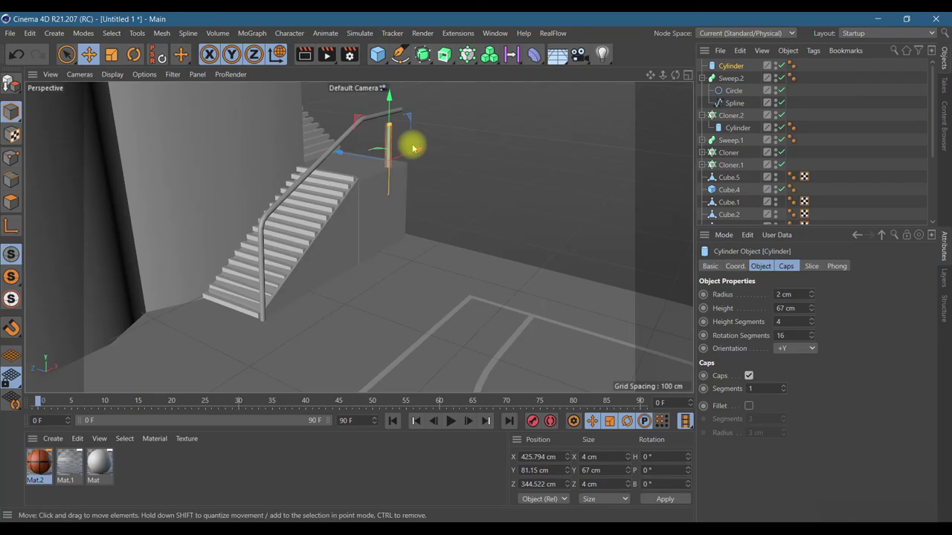
drag(395, 102, 393, 93)
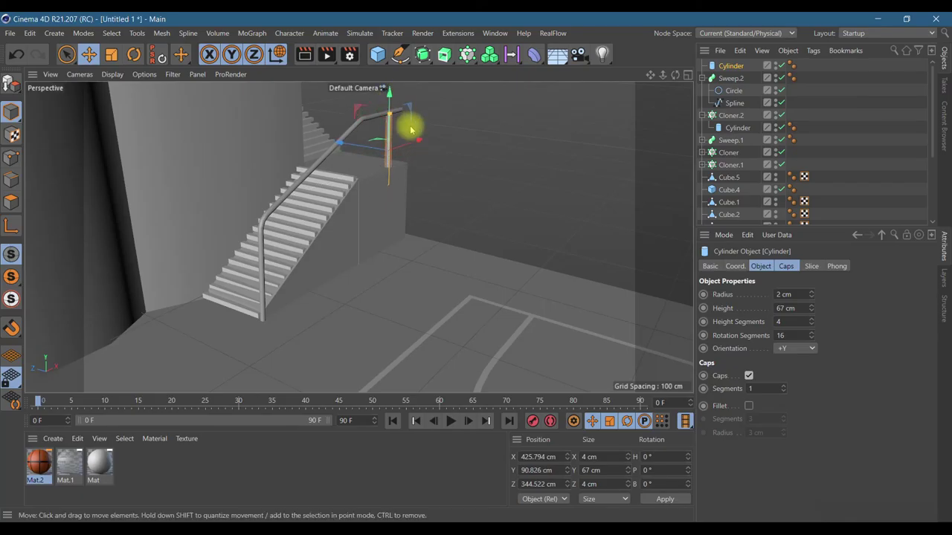
drag(419, 136, 422, 136)
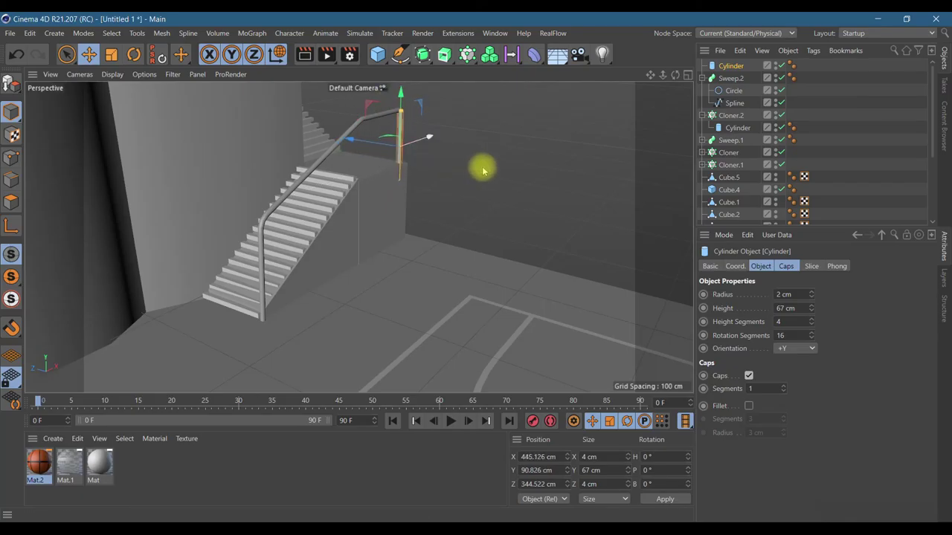
drag(676, 75, 327, 245)
drag(523, 160, 469, 159)
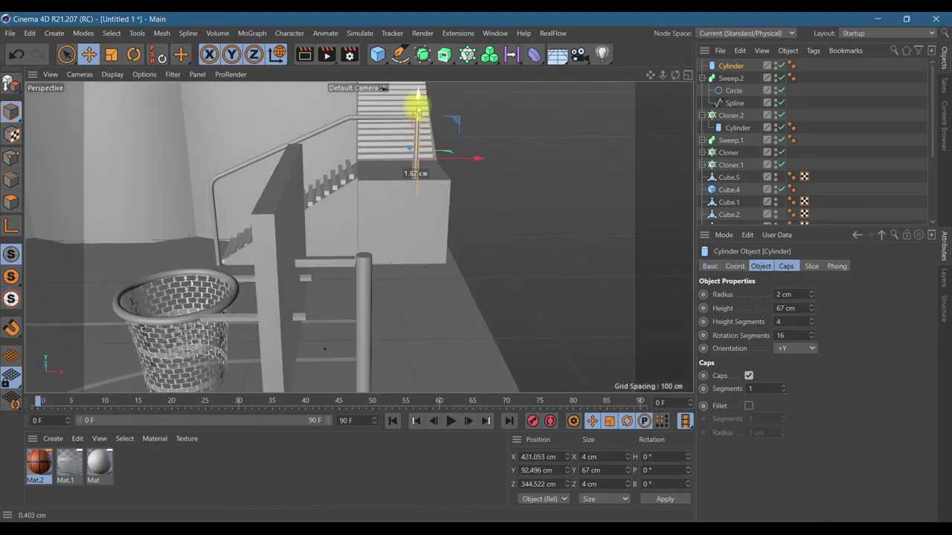
drag(418, 109, 418, 110)
drag(472, 159, 426, 163)
scroll(445, 159, down, 3)
drag(650, 78, 531, 174)
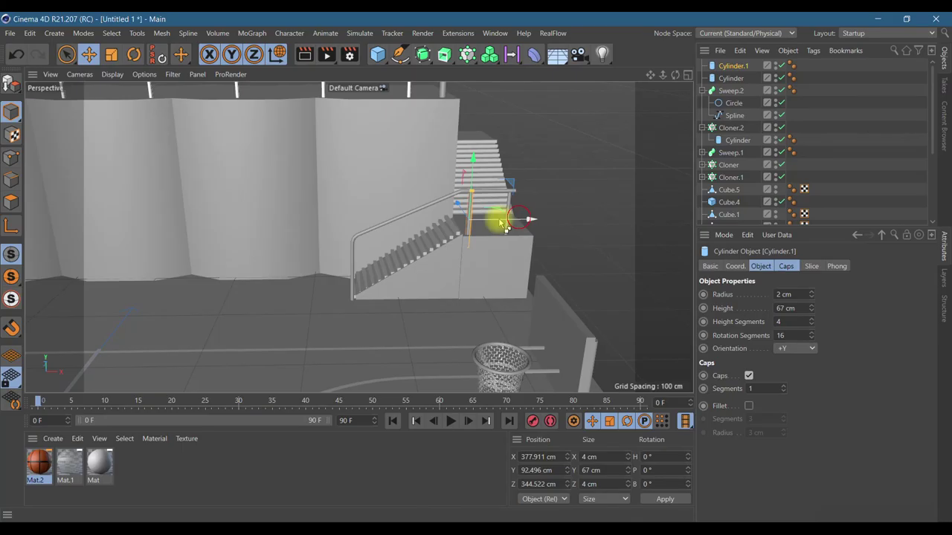
- Duplicate three posts down the railing, lowering each copy to meet it
mouse_move(500, 222)
ctrl+mouse_down()
mouse_move(470, 225)
mouse_move(489, 233)
ctrl+mouse_up()
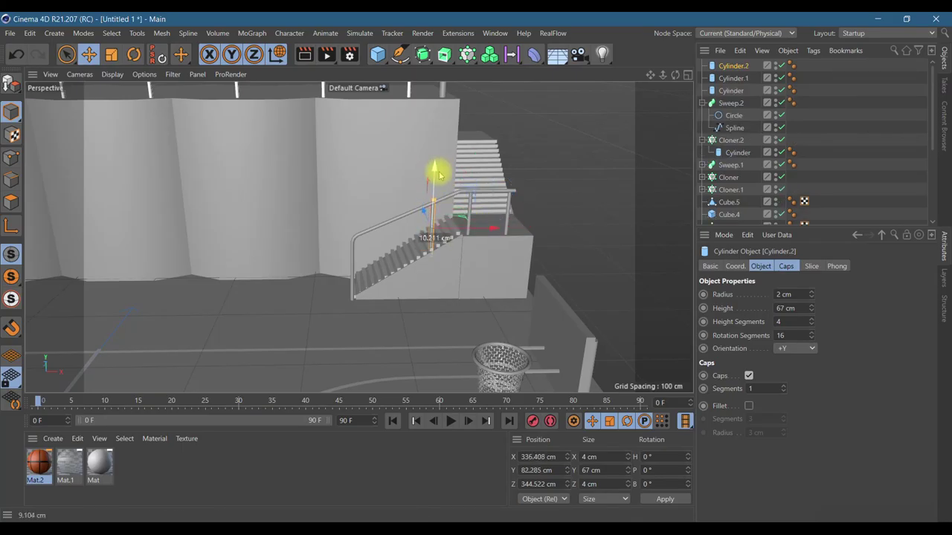
ctrl+drag(482, 230, 453, 240)
drag(399, 171, 401, 190)
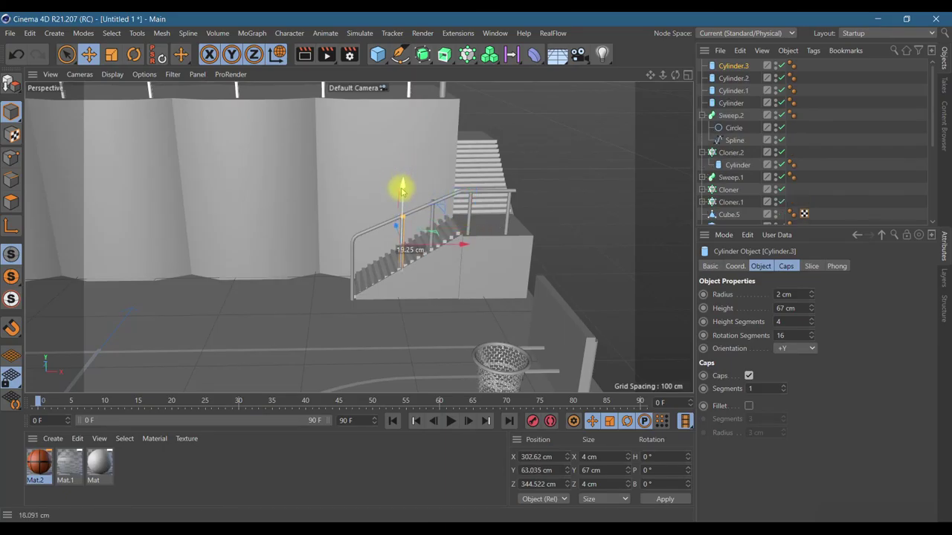
ctrl+drag(455, 241, 411, 231)
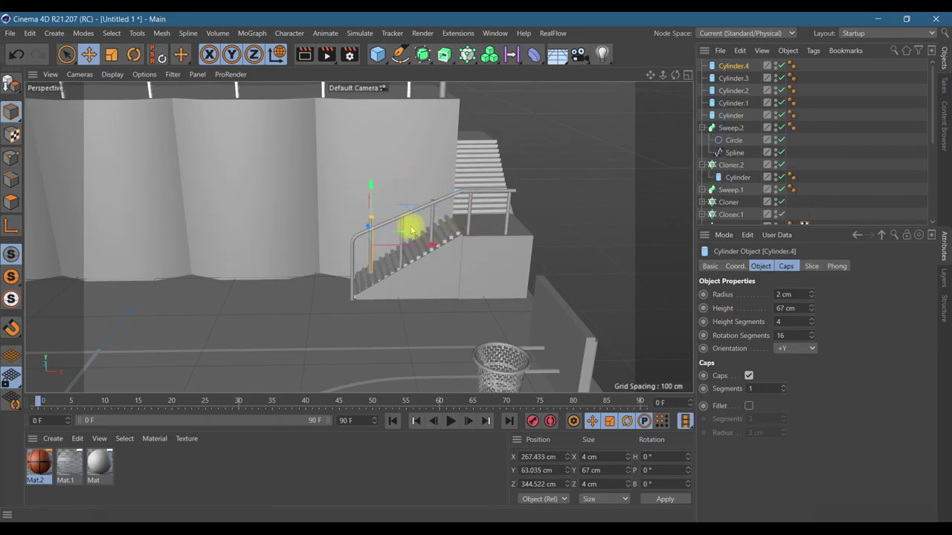
drag(368, 185, 373, 209)
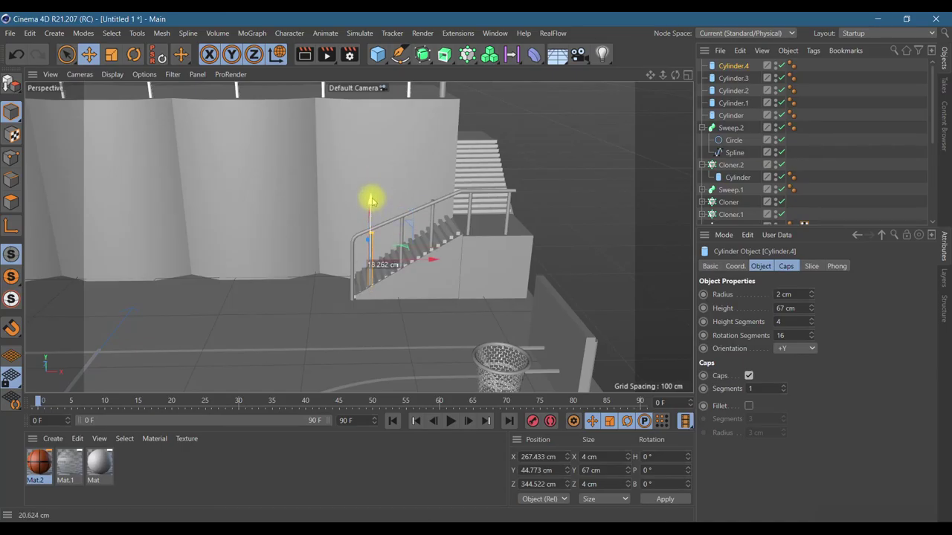
click(584, 187)
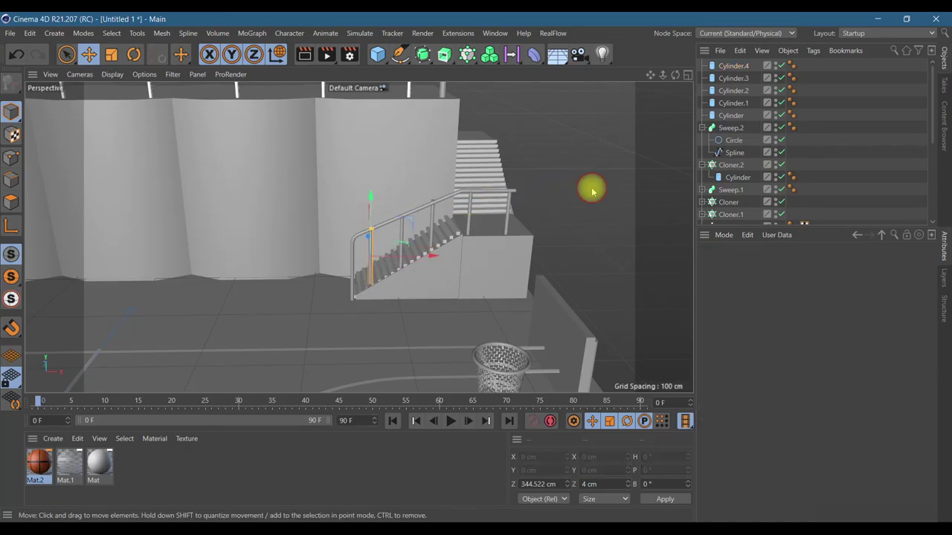
click(371, 253)
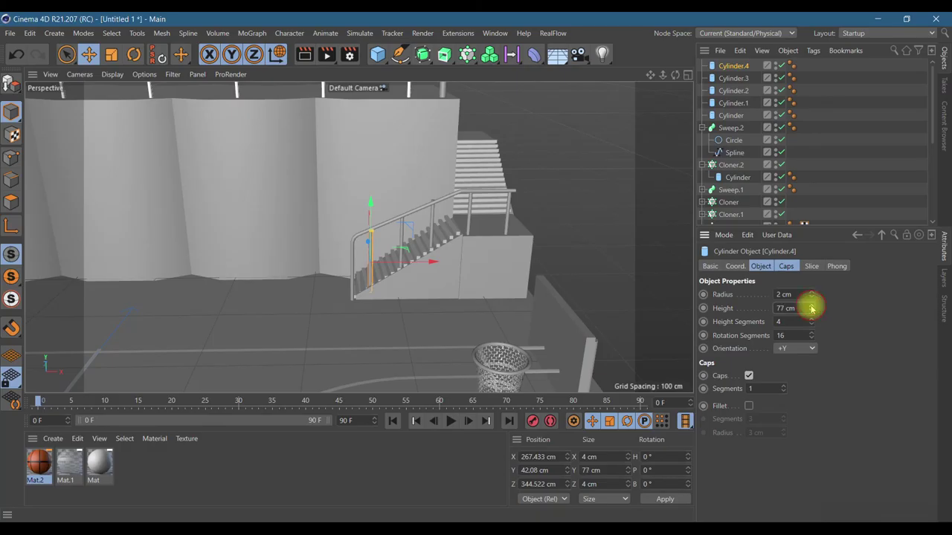
- Align Cylinder.2 under the railing at Z 341.141 cm and zoom back out
click(580, 205)
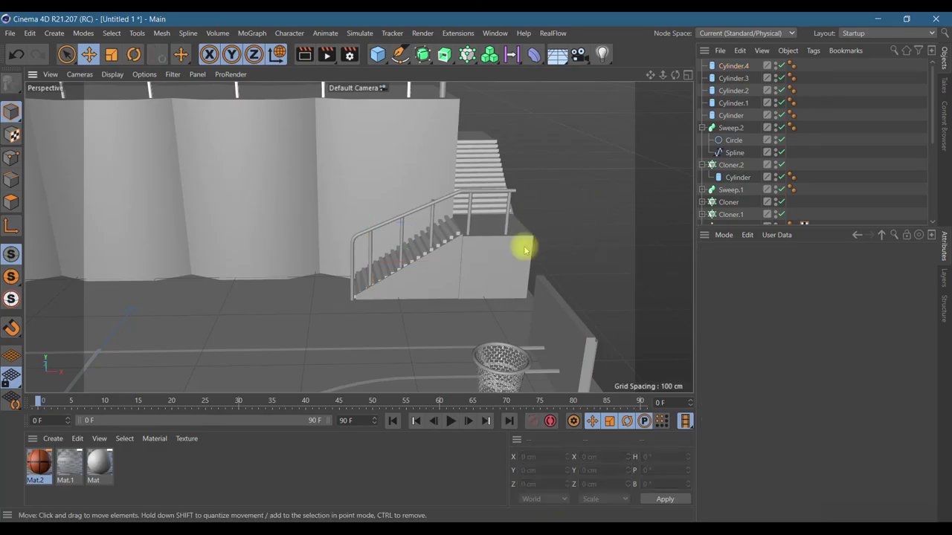
scroll(383, 254, up, 2)
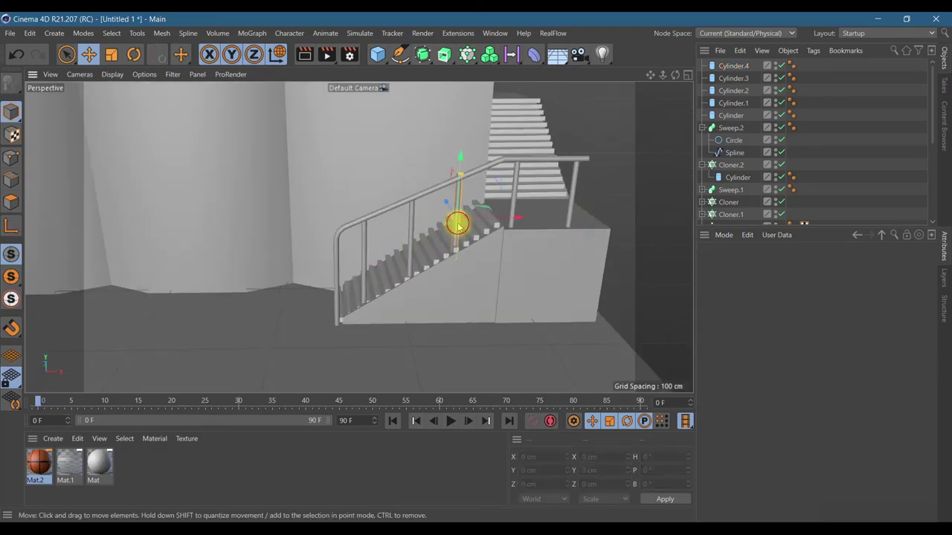
drag(458, 223, 453, 217)
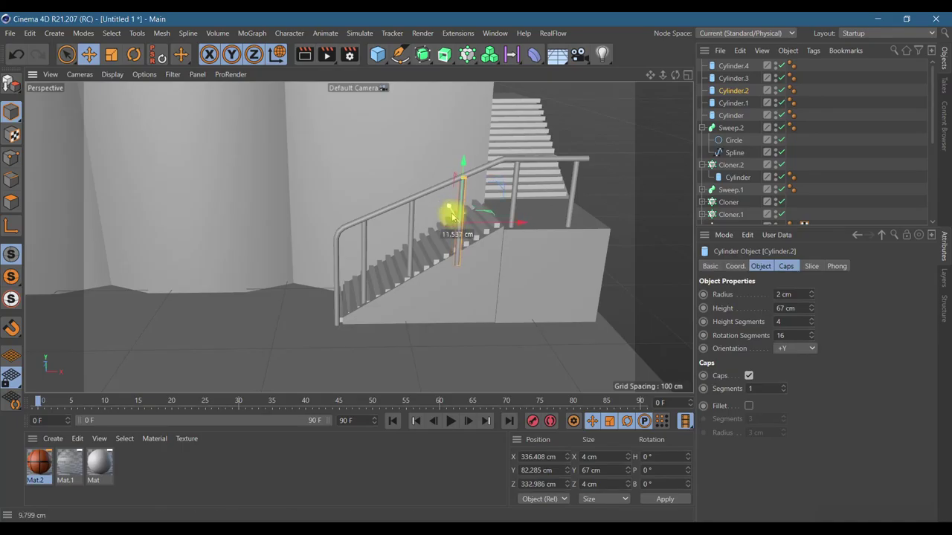
drag(453, 216, 459, 243)
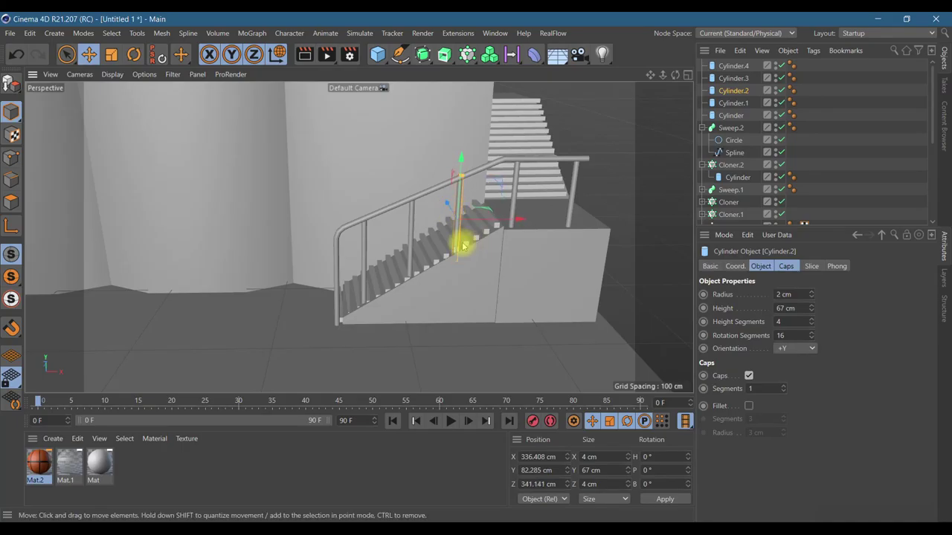
click(638, 194)
scroll(640, 195, down, 2)
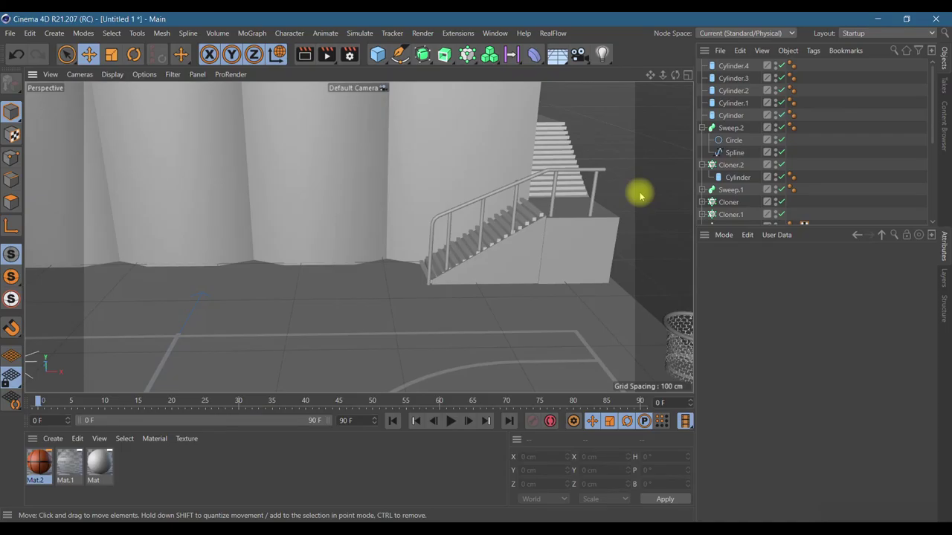
scroll(640, 195, down, 3)
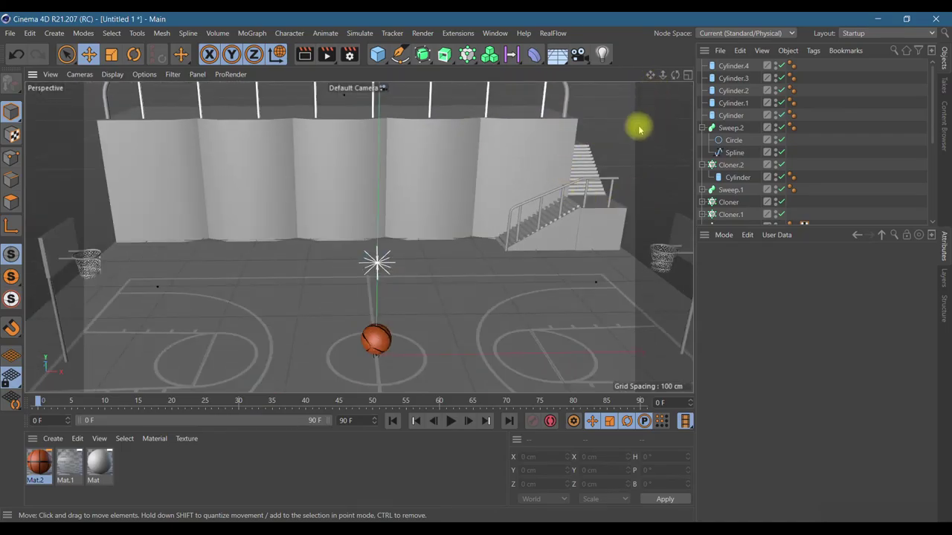
- Add a cube and flatten it into a thin wall panel
click(377, 55)
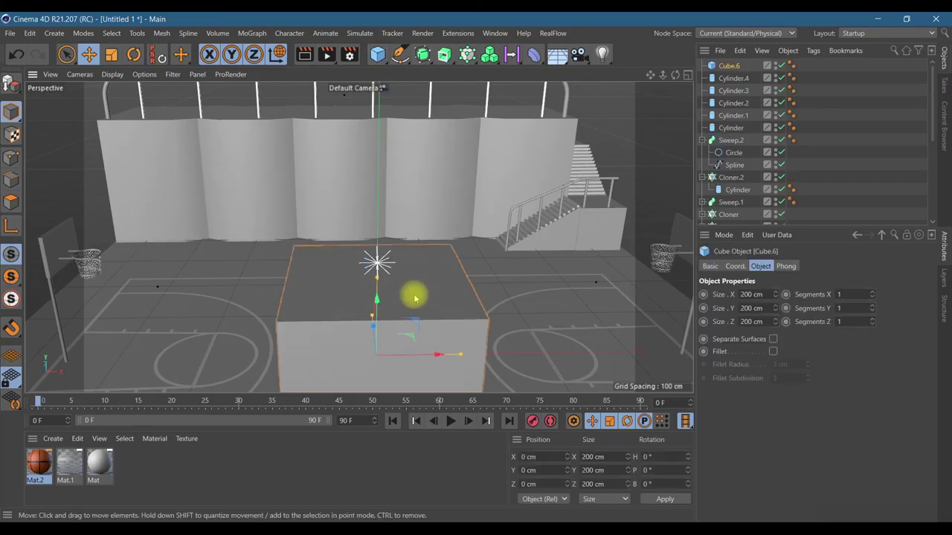
drag(456, 352, 379, 351)
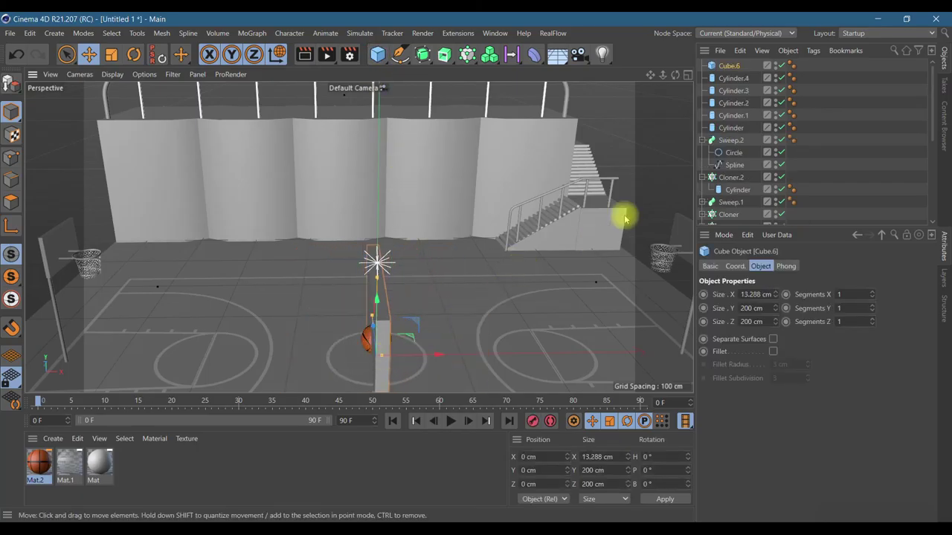
drag(674, 76, 591, 165)
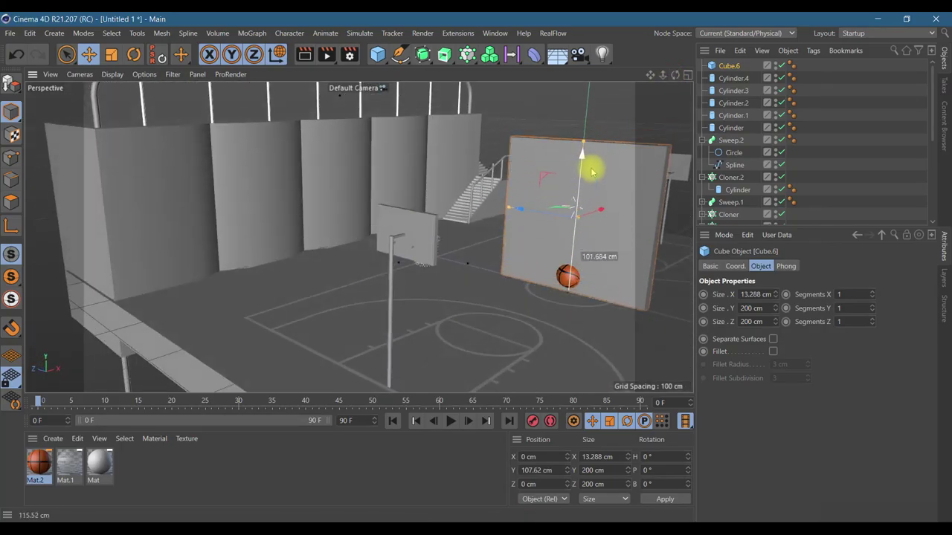
alt+drag(588, 235, 588, 233)
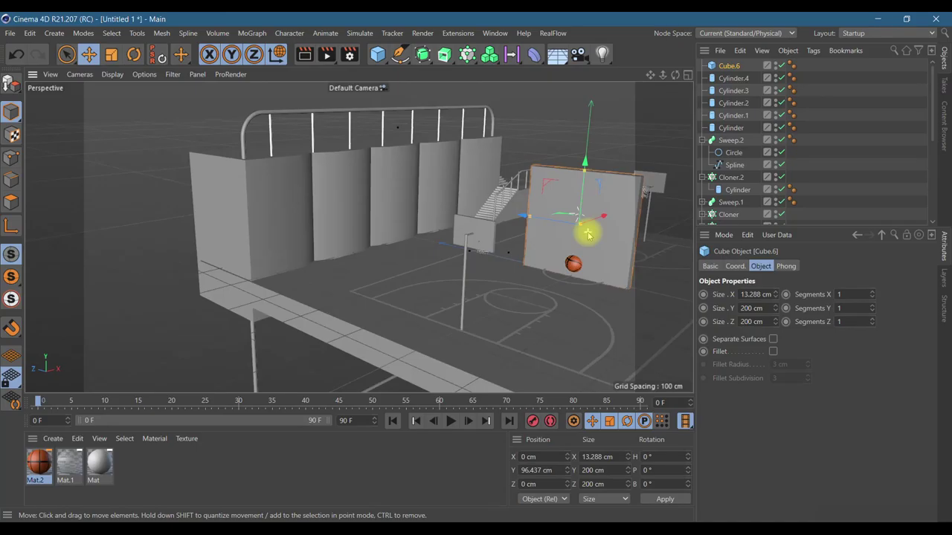
- Put the panel into a new Cloner, removing vertical offset and spreading clones in depth
click(467, 54)
click(480, 72)
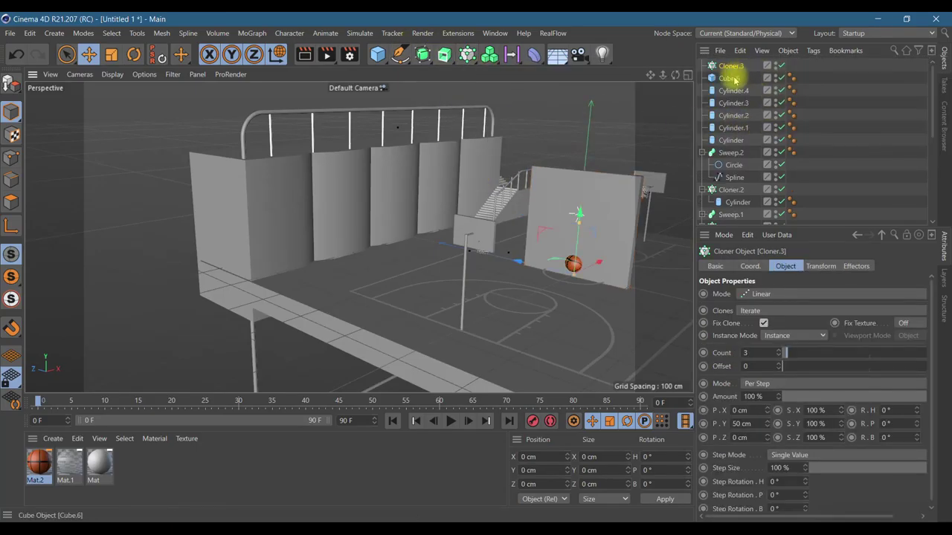
drag(735, 69, 735, 68)
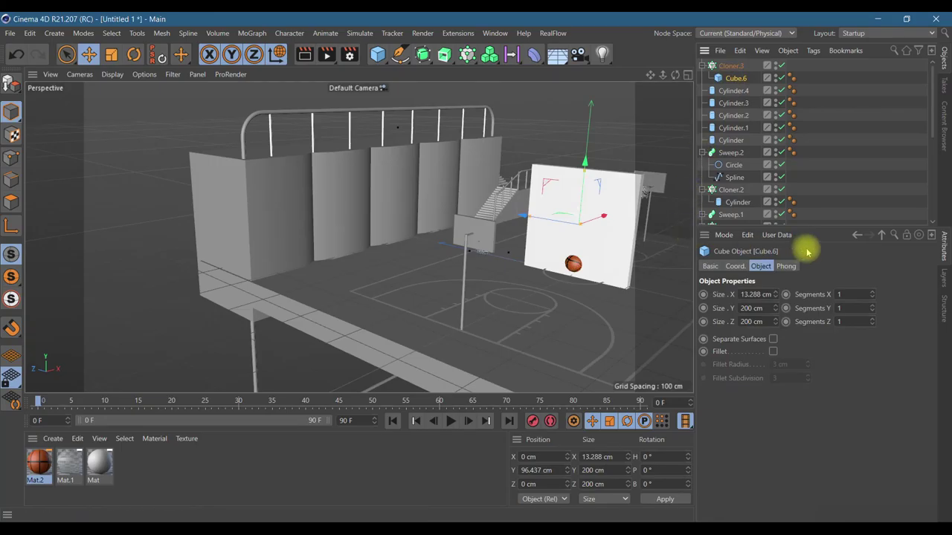
click(731, 65)
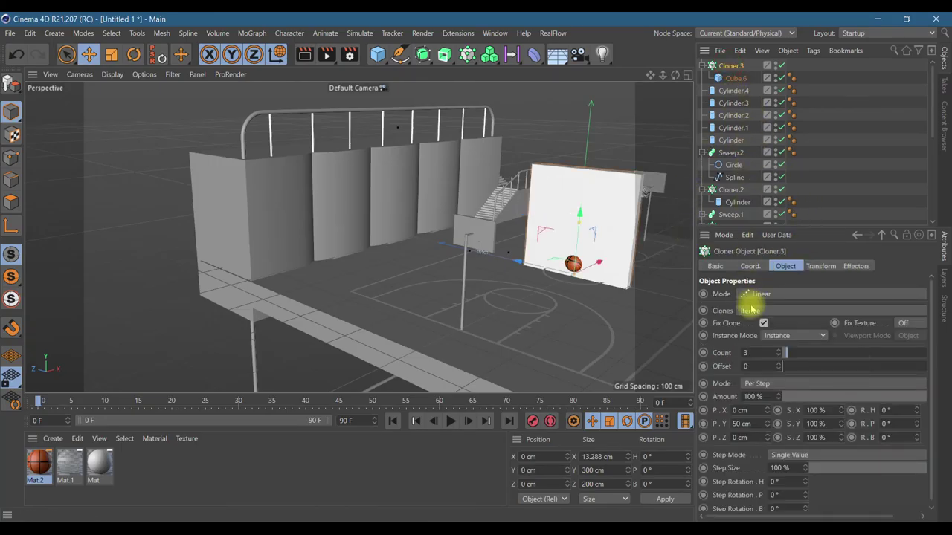
click(749, 424)
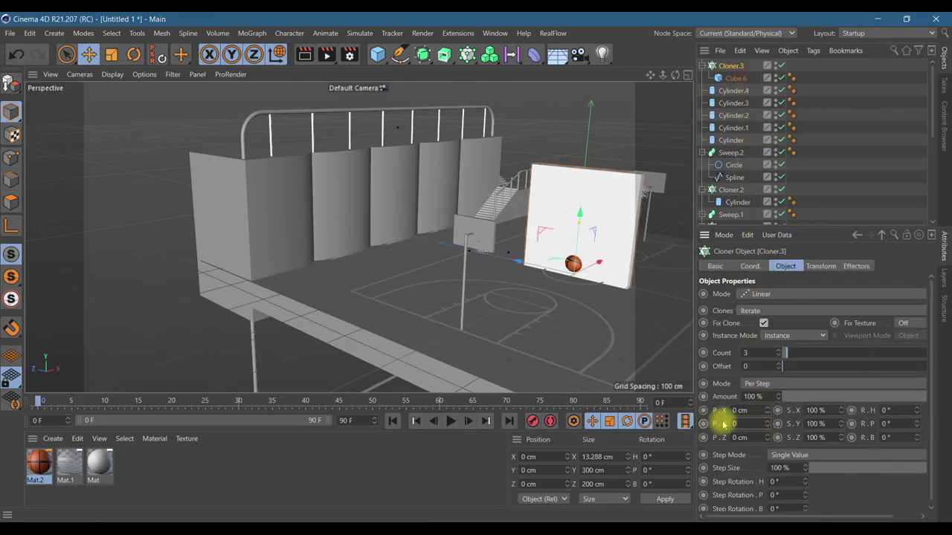
drag(767, 409, 774, 407)
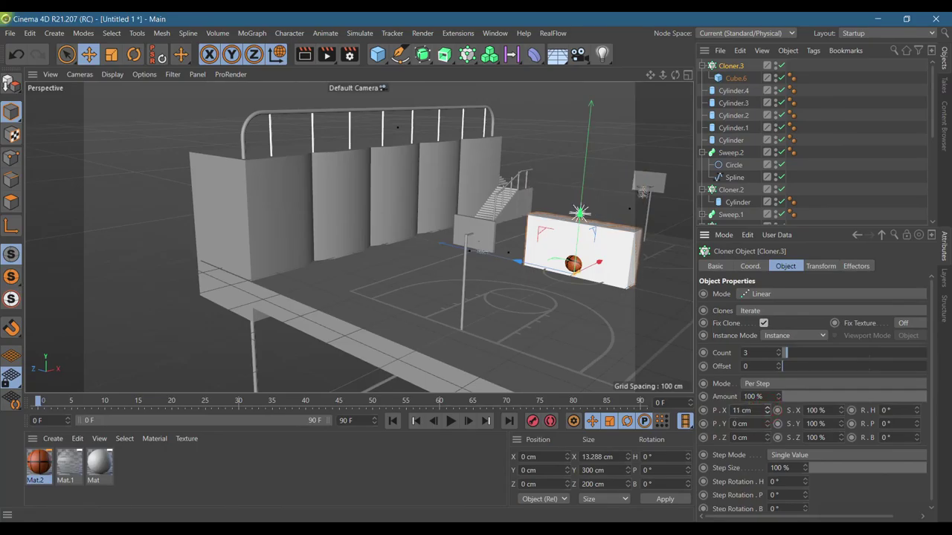
click(753, 412)
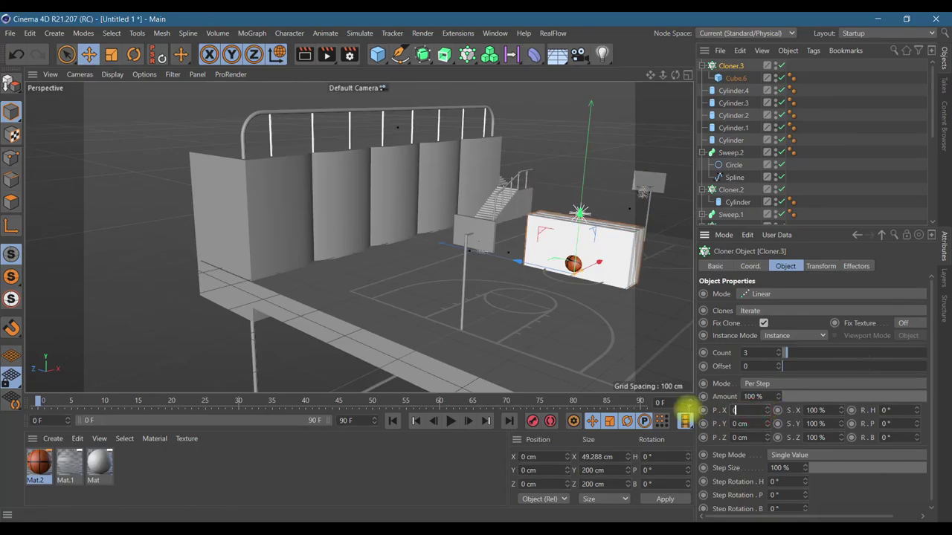
drag(769, 438, 774, 436)
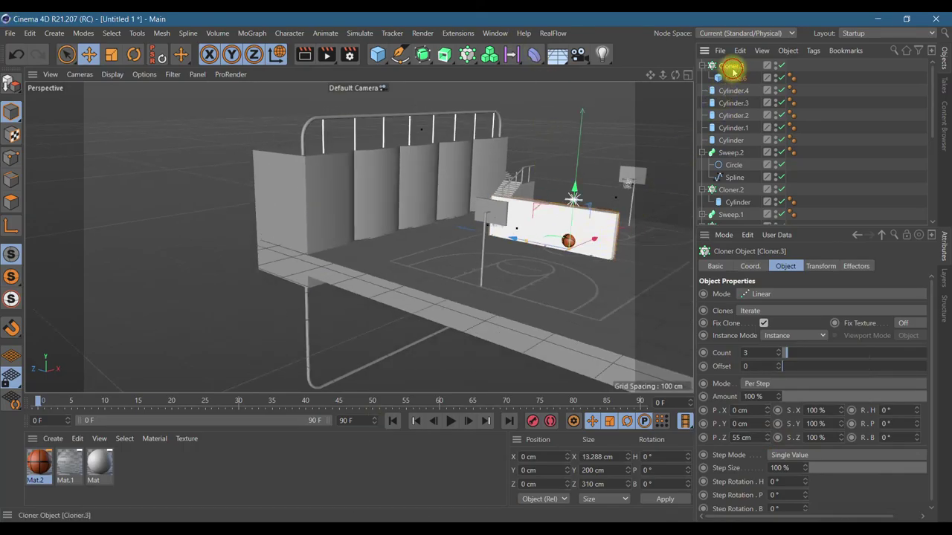
- Slide the panel cloner along X to about 457 cm
click(674, 74)
drag(673, 74, 663, 138)
drag(549, 302, 680, 311)
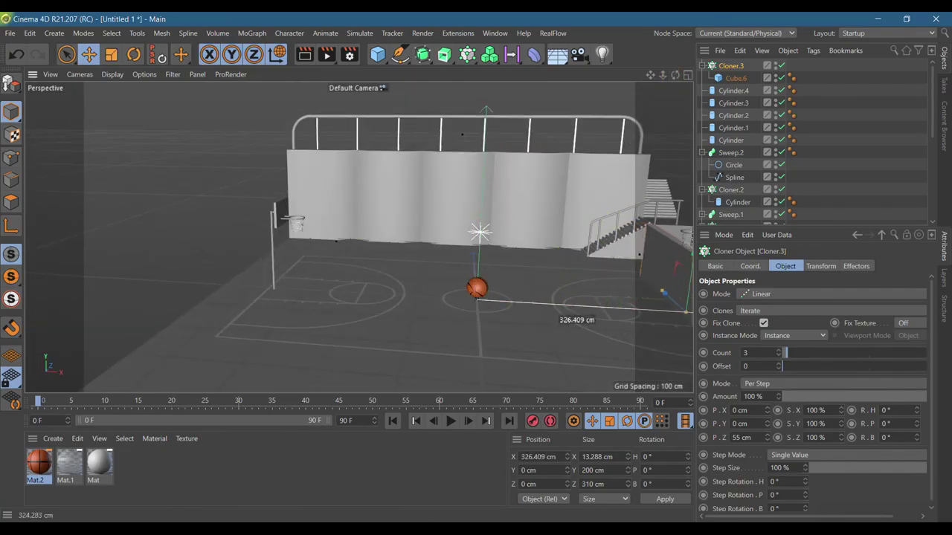
drag(649, 74, 338, 19)
drag(429, 248, 495, 261)
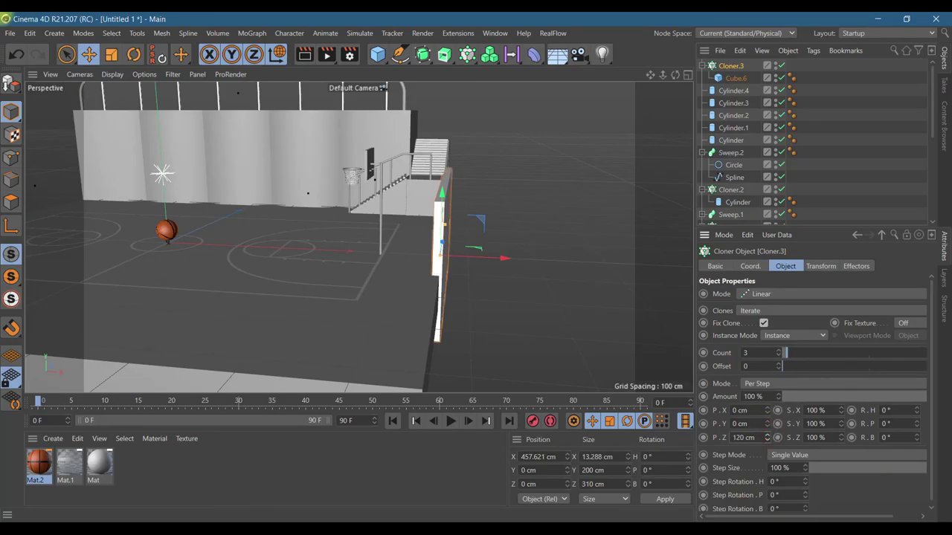
- Set the panel spacing to 212 cm and raise the panels about 88 cm
click(770, 437)
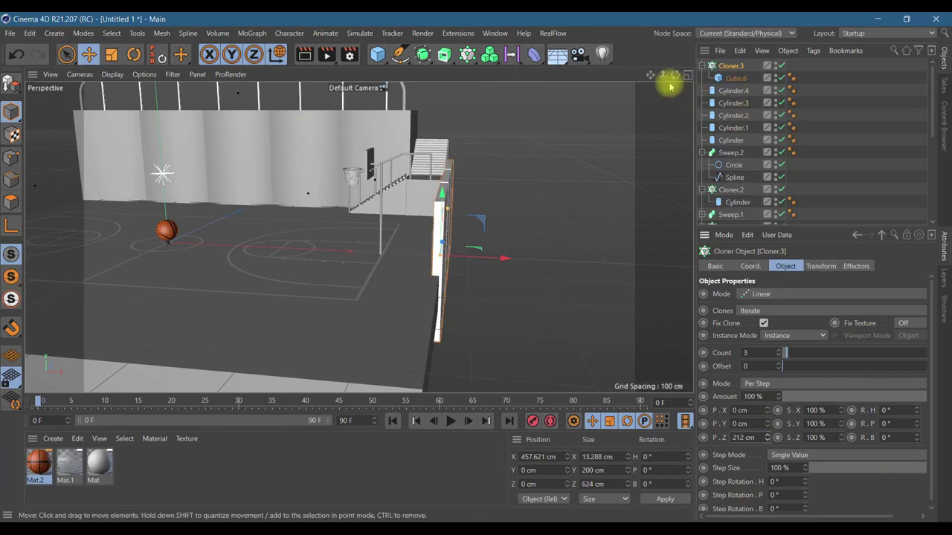
mouse_move(676, 75)
mouse_down()
mouse_move(359, 237)
mouse_move(439, 219)
mouse_move(675, 77)
mouse_up()
drag(453, 155, 457, 110)
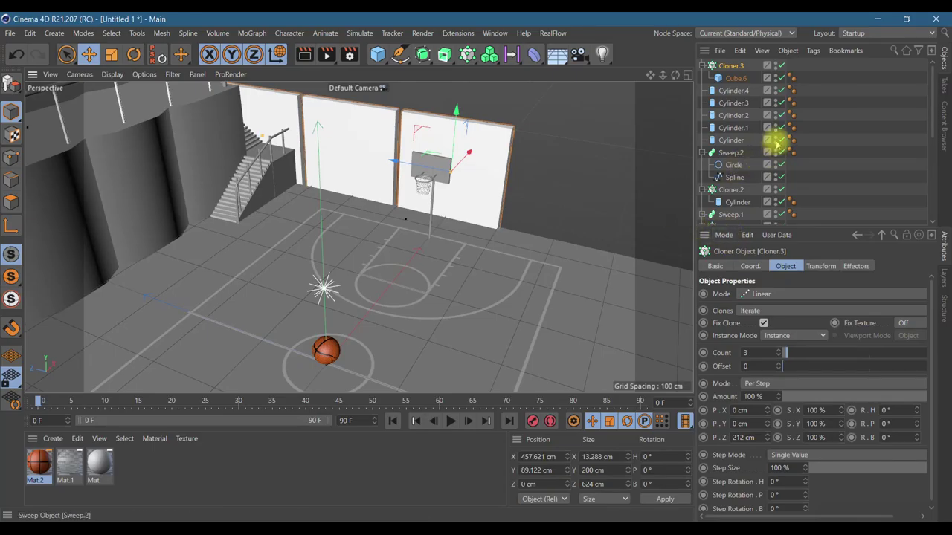
click(735, 78)
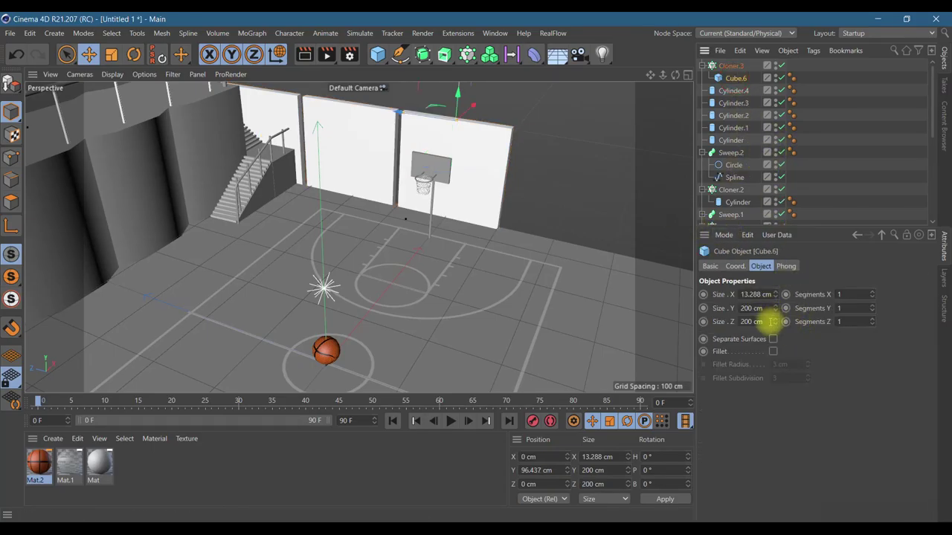
- Make the panels 278 cm tall, set Count to 5, and slide the row along Z
drag(775, 308, 775, 272)
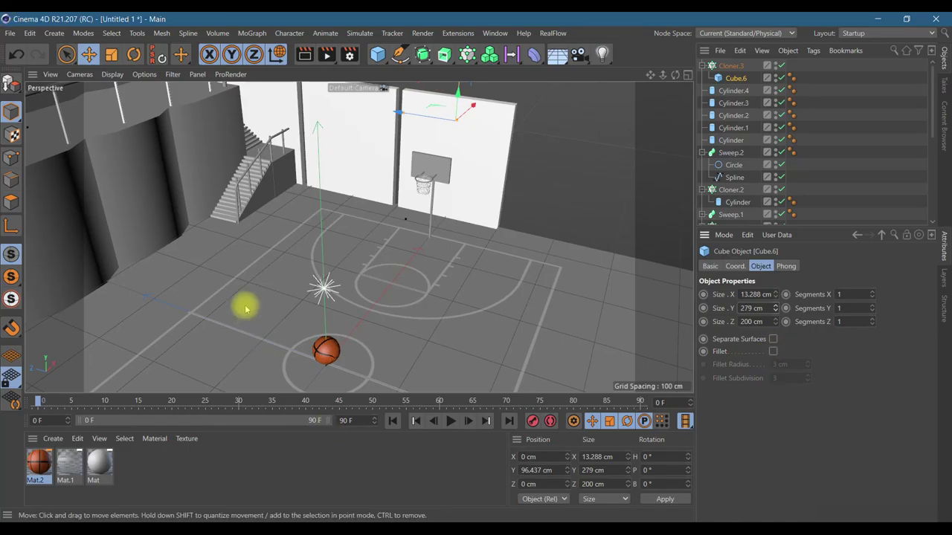
key(ctrl+shift+z)
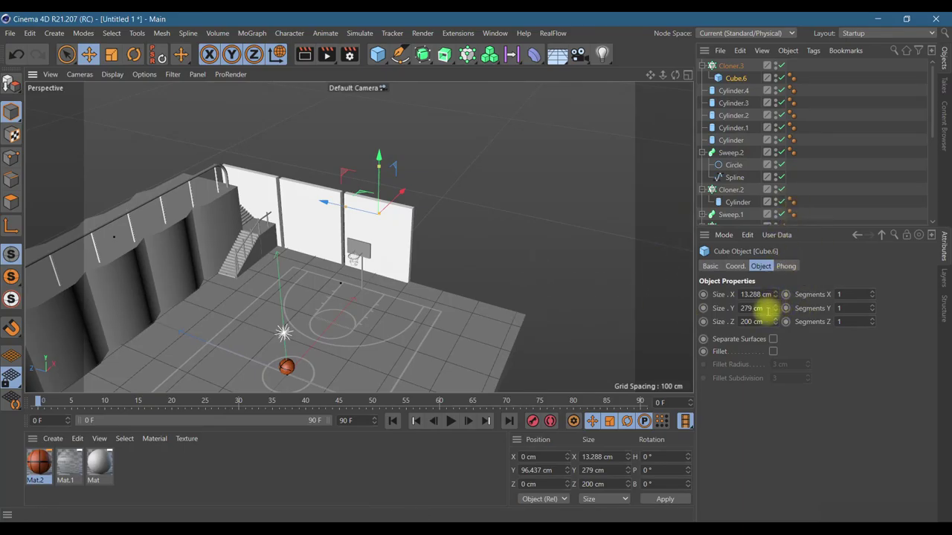
drag(775, 322, 766, 329)
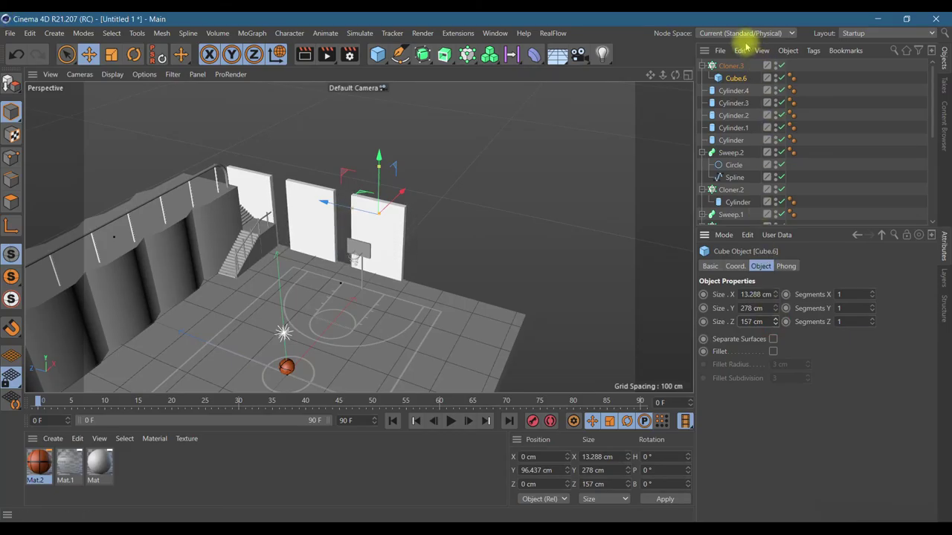
click(731, 65)
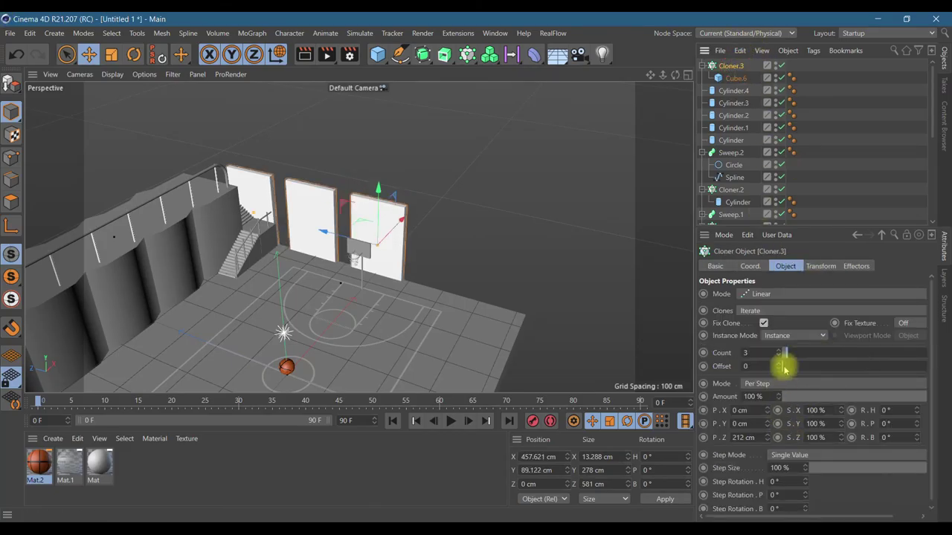
mouse_move(790, 358)
mouse_down()
mouse_move(807, 359)
mouse_move(791, 357)
mouse_up()
drag(320, 238, 461, 266)
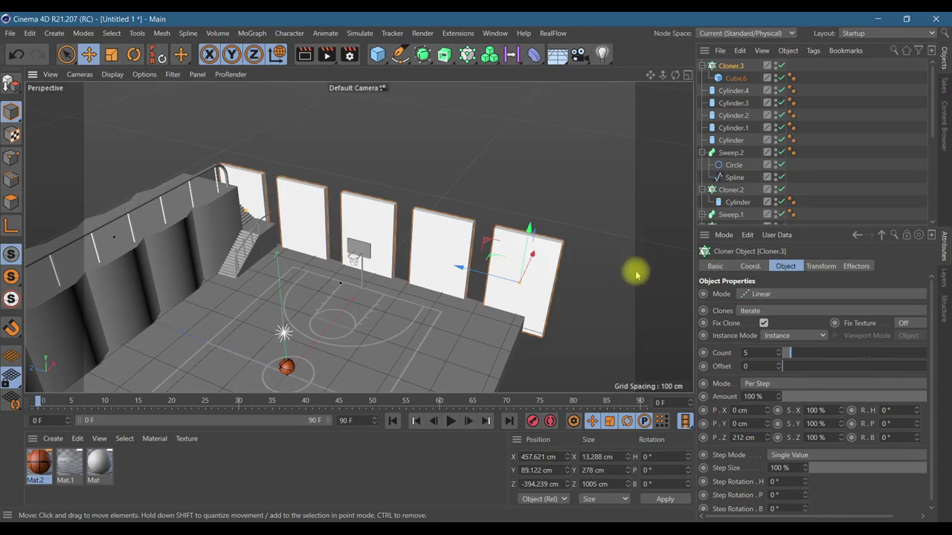
- Set the panel width to 120 cm and duplicate Cloner.3 as Cloner.4
click(736, 80)
click(752, 321)
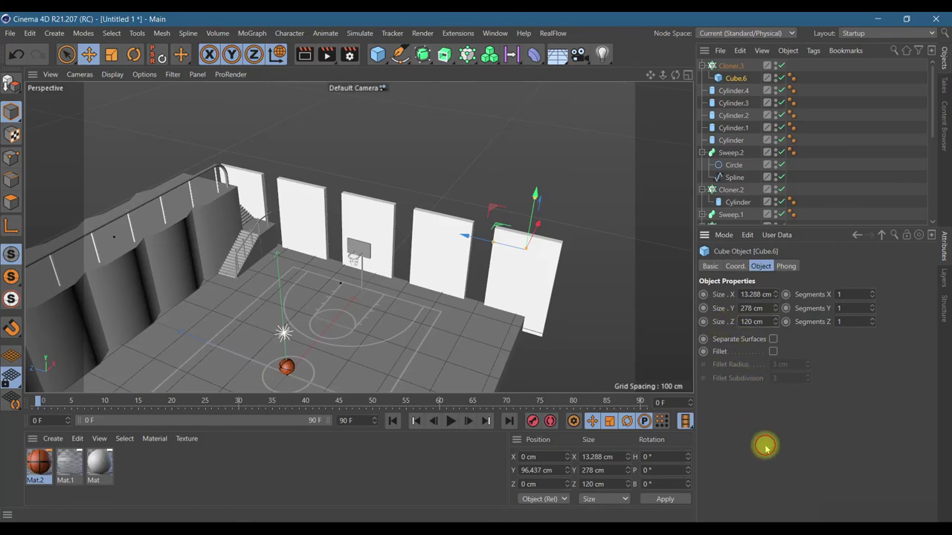
key(Return)
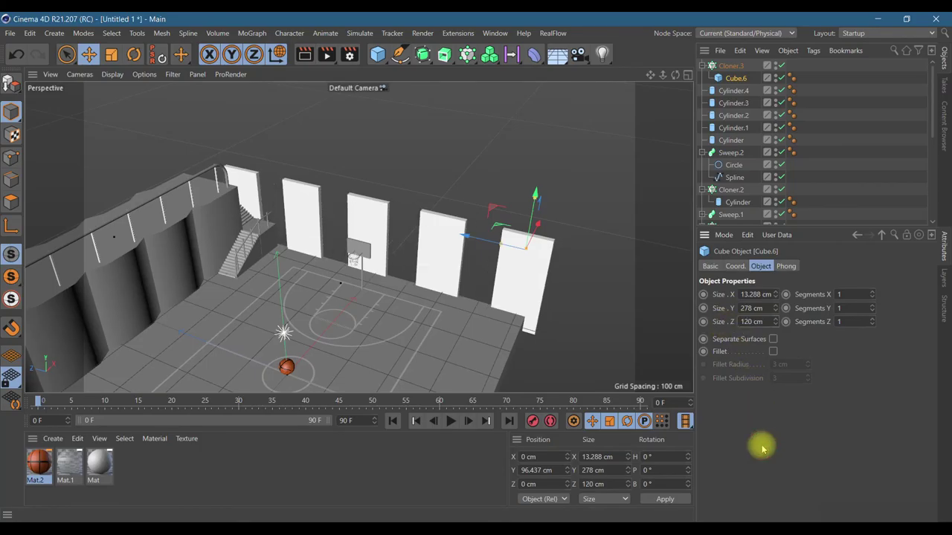
click(702, 66)
ctrl+drag(732, 69, 731, 73)
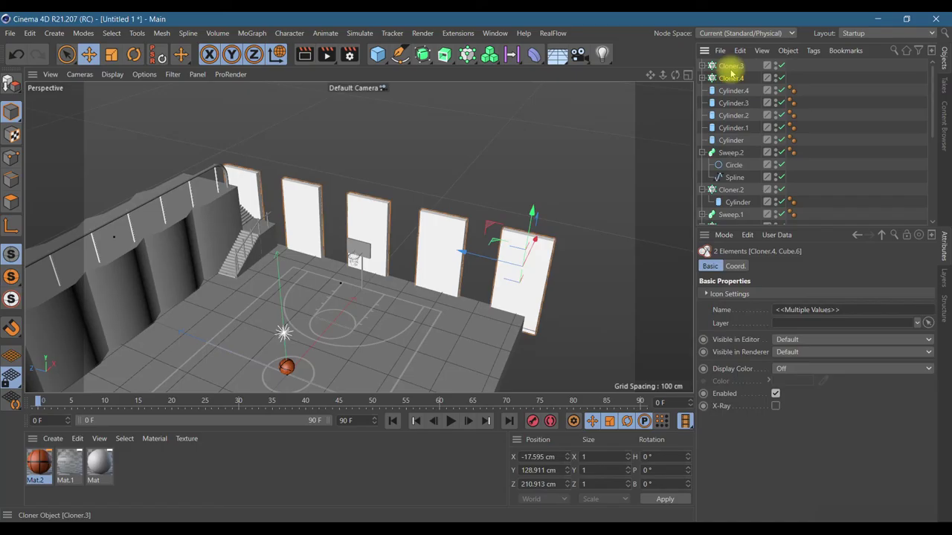
- Widen Cloner.4's Cube.6 to 169 cm, shift it along Z, and offset the cloner about 50 cm
click(702, 78)
click(735, 90)
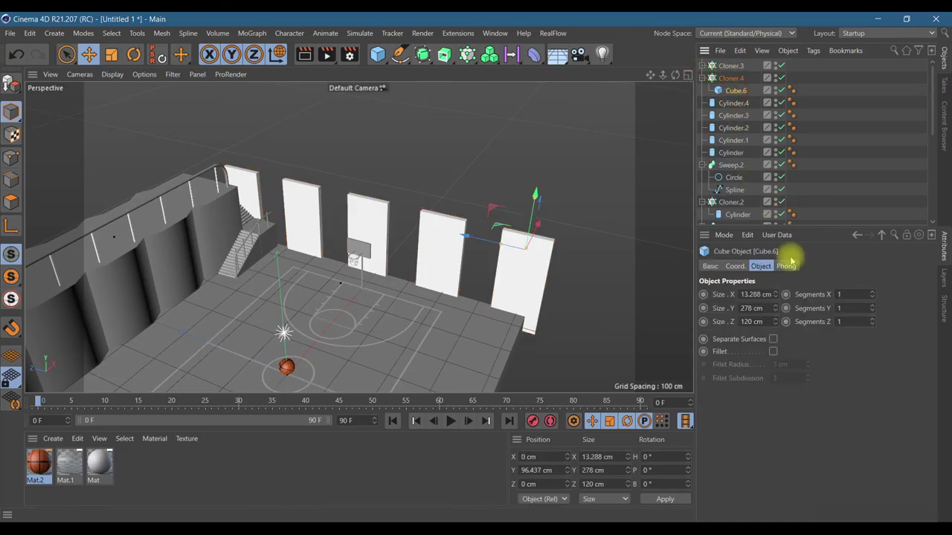
drag(775, 321, 776, 295)
mouse_move(471, 239)
mouse_down()
mouse_move(446, 230)
mouse_move(476, 238)
mouse_up()
click(730, 78)
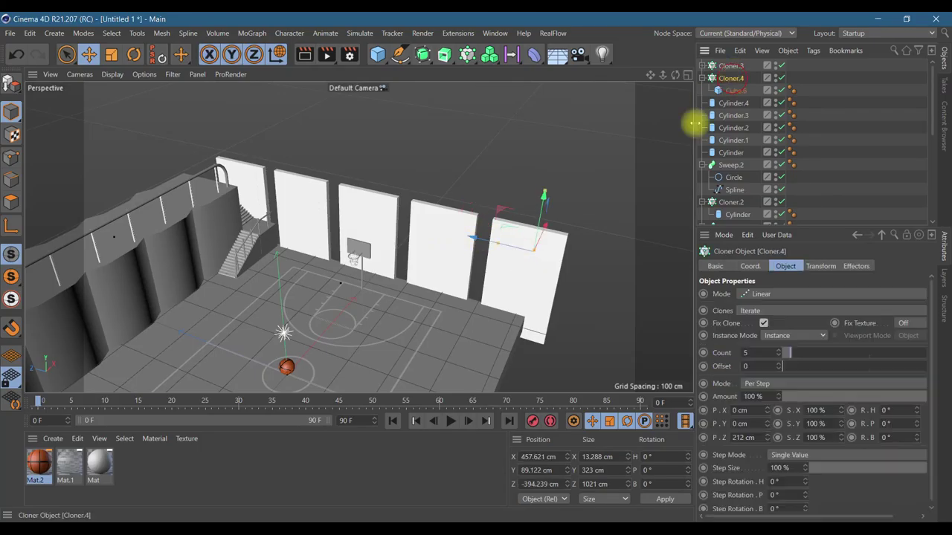
drag(484, 270, 433, 260)
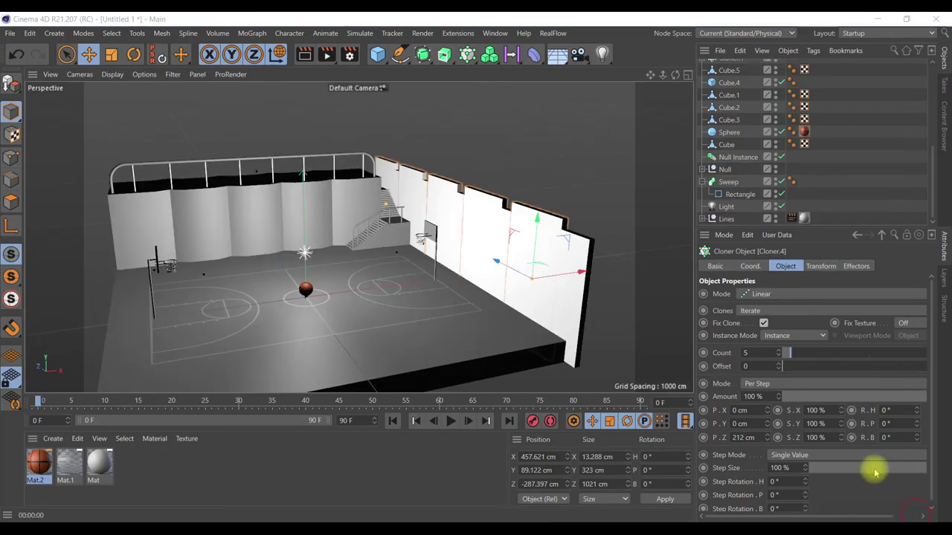
- Select the court floor cube and frame it in the view
click(729, 83)
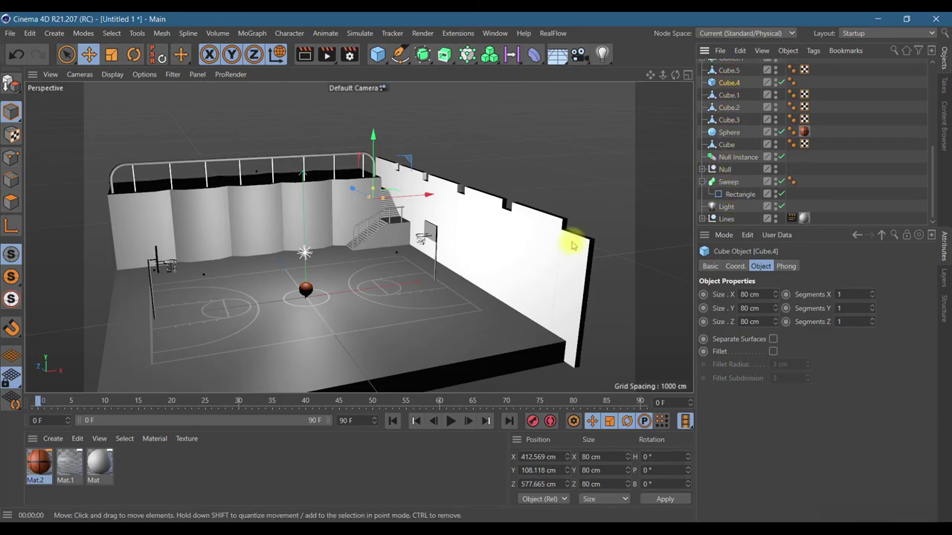
click(398, 363)
key(o)
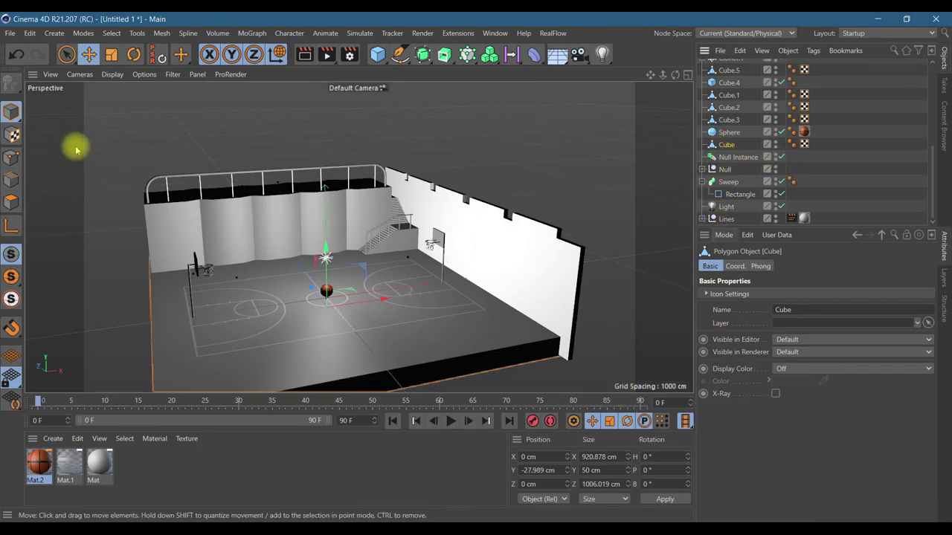
- Inset the floor's top polygon with Extrude Inner at an 88 cm offset
click(11, 201)
click(171, 344)
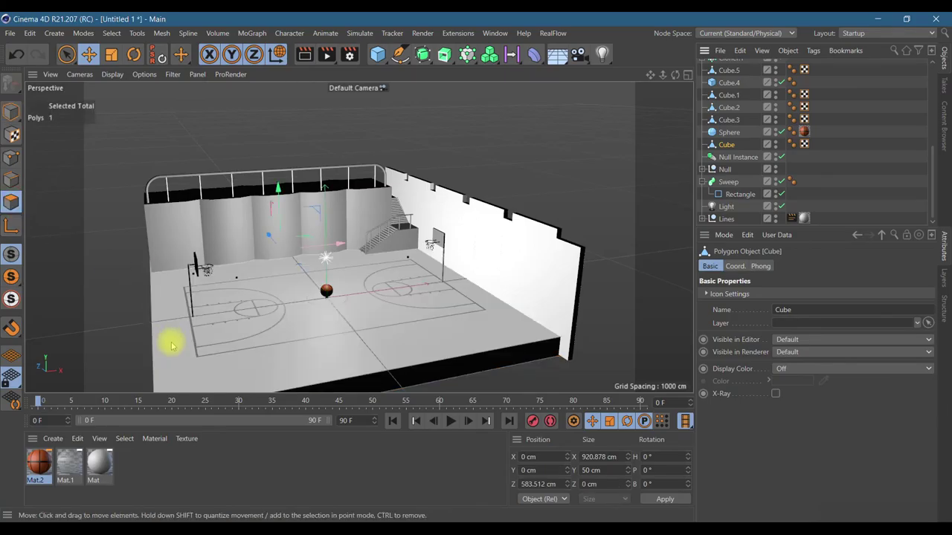
right_click(171, 343)
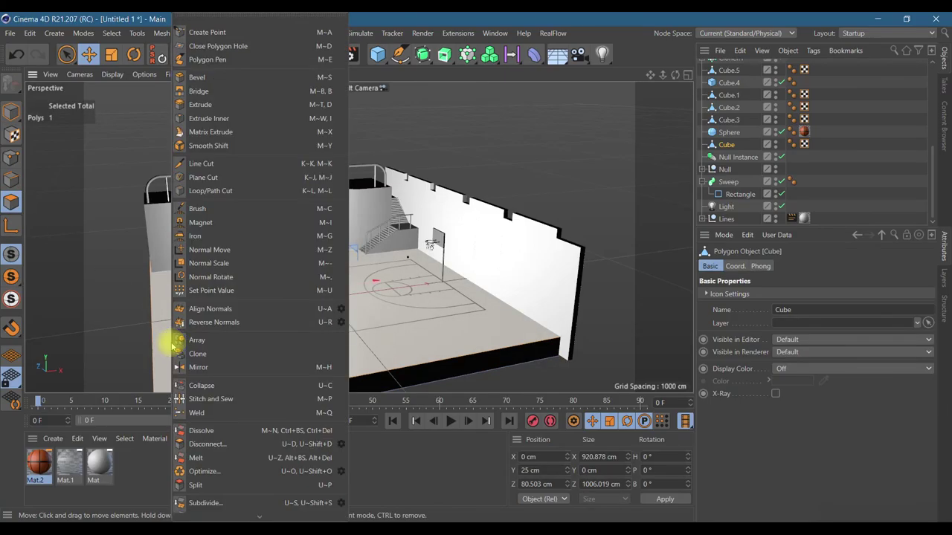
click(230, 118)
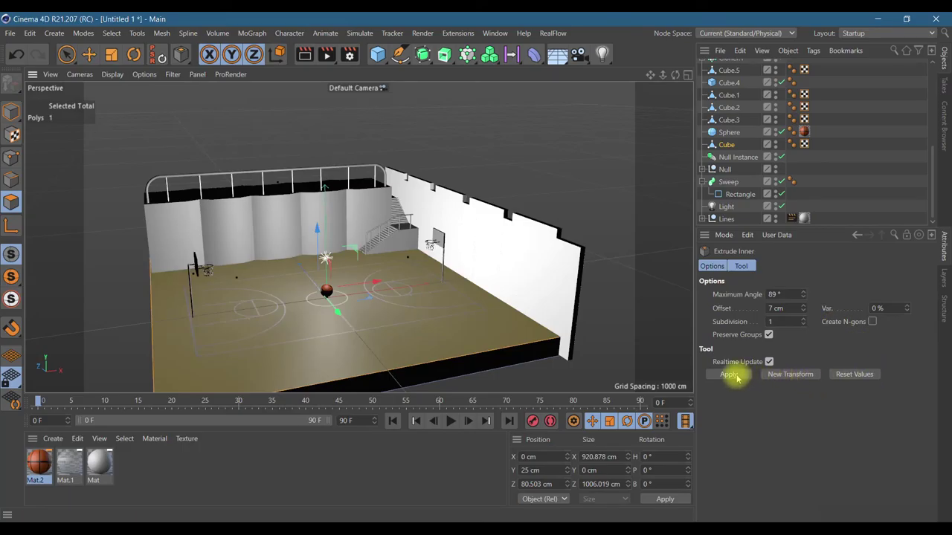
click(733, 376)
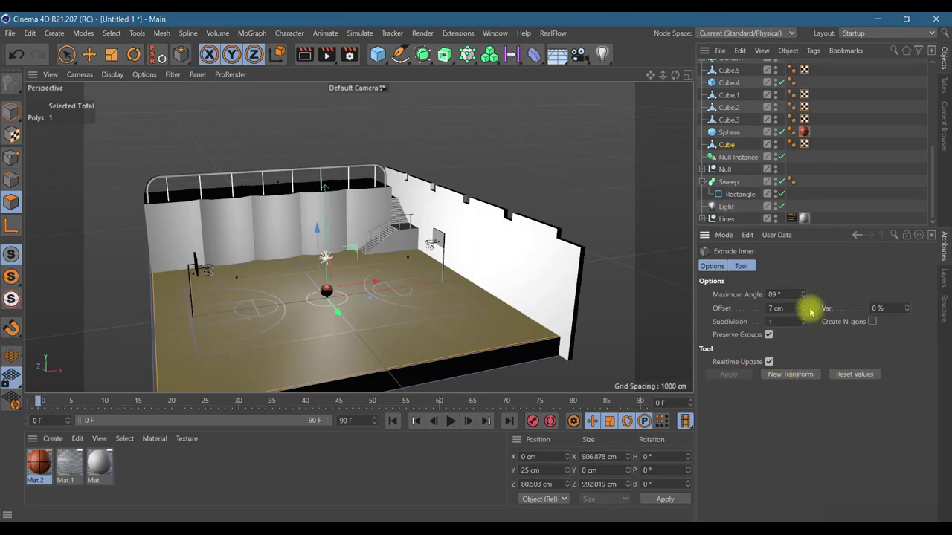
drag(802, 310, 844, 311)
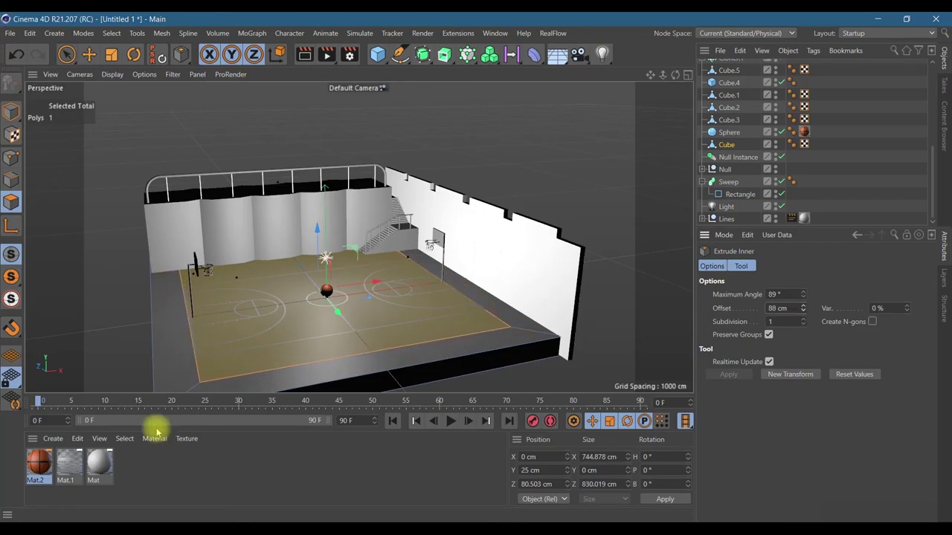
- Select the left, right and front border strips and store them with Set Selection
click(67, 54)
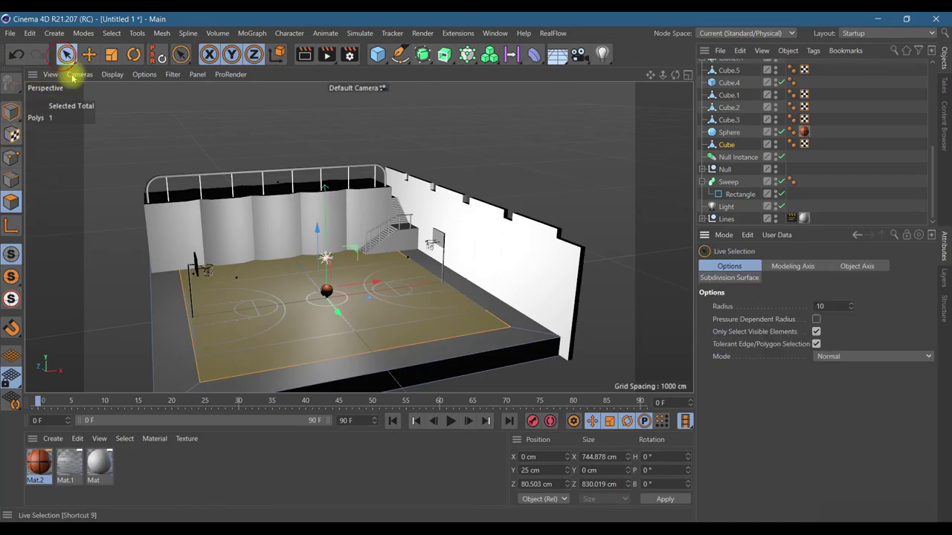
click(167, 321)
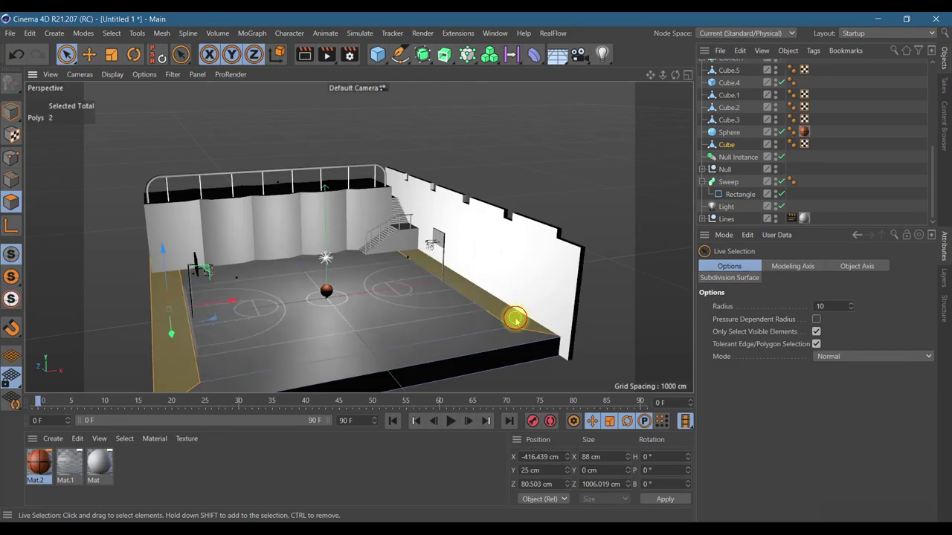
shift+click(470, 344)
shift+click(468, 348)
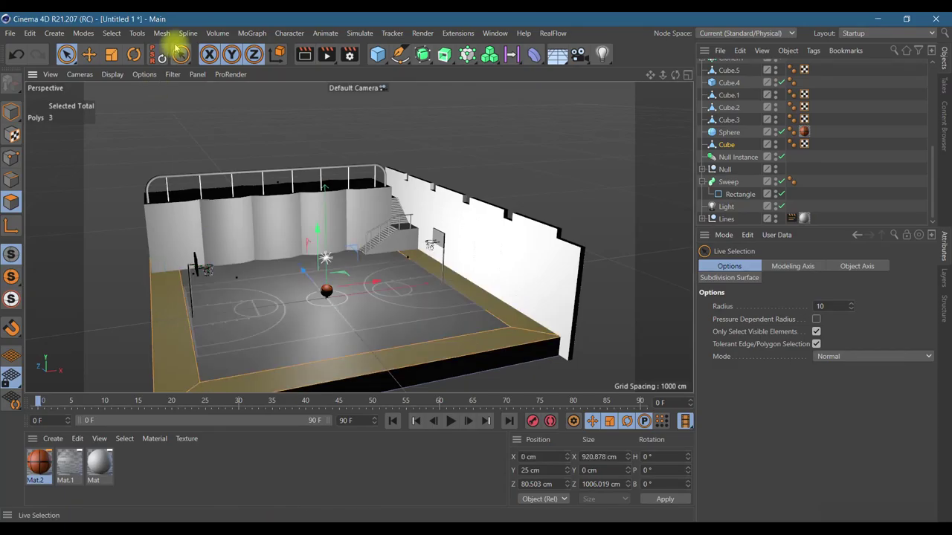
click(112, 33)
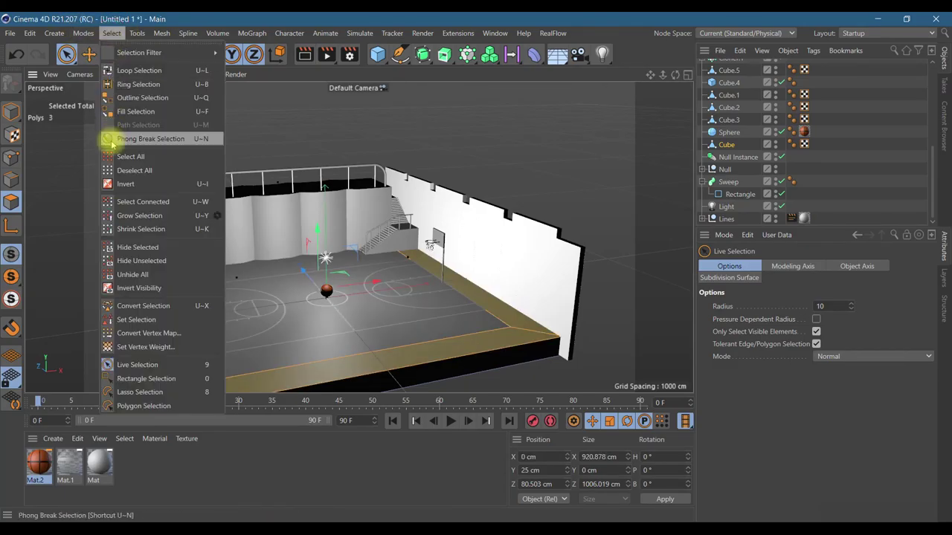
click(130, 320)
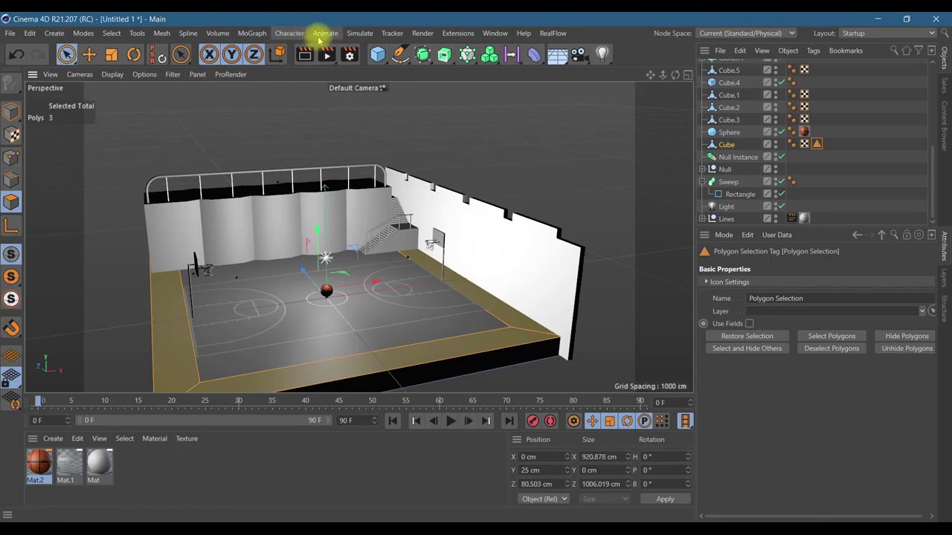
click(360, 33)
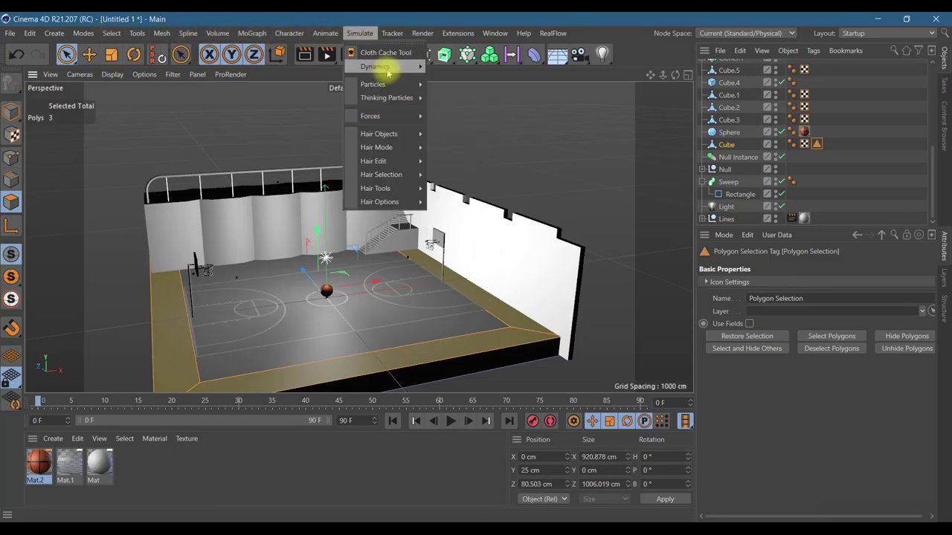
- Add a Fur object from Simulate > Hair Objects onto the border polygon selection
mouse_move(388, 119)
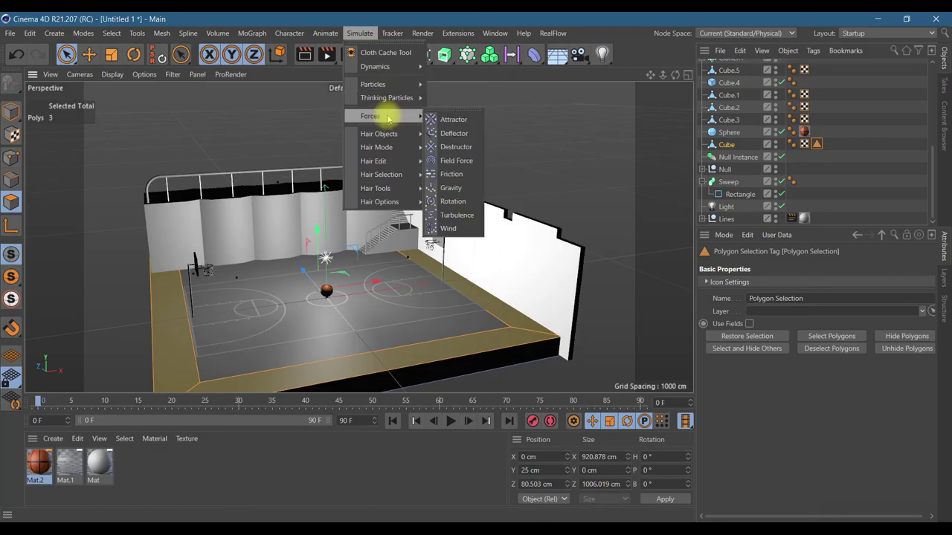
mouse_move(394, 137)
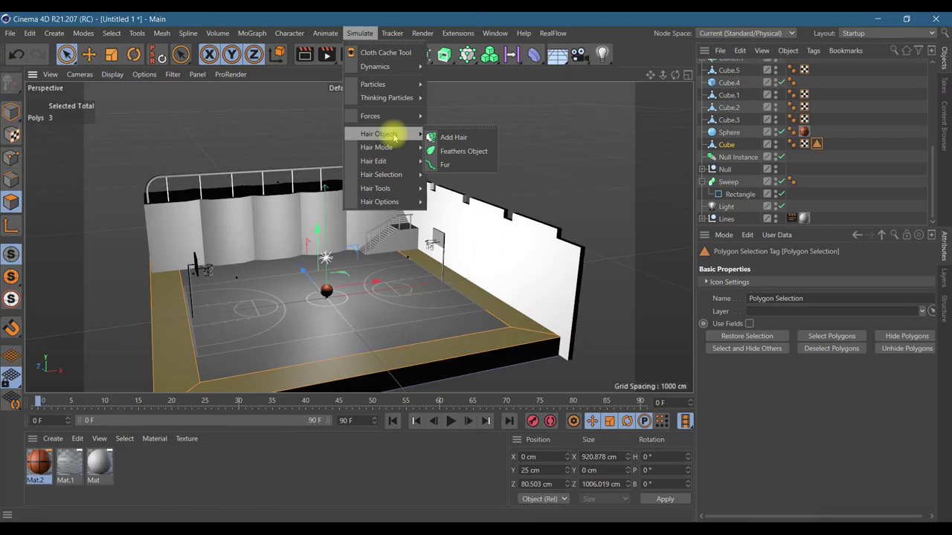
click(446, 164)
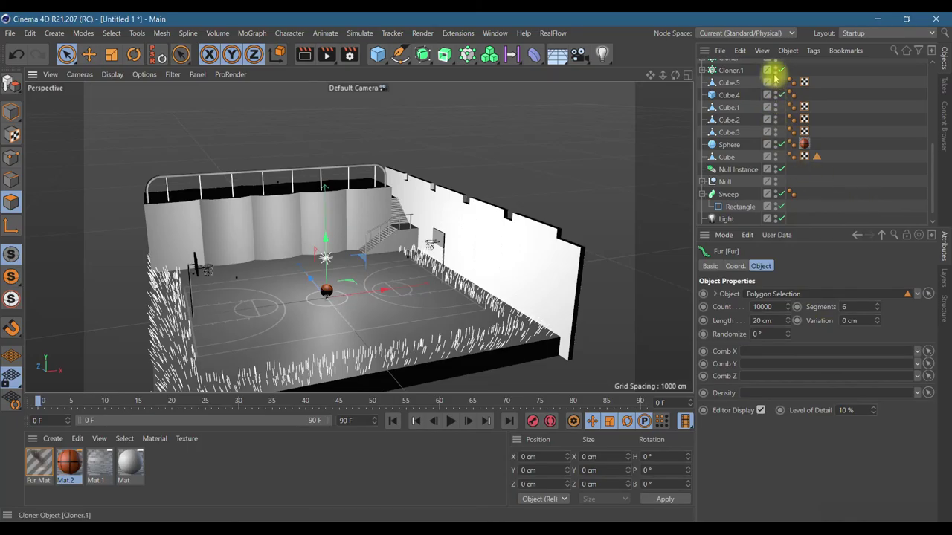
click(932, 190)
drag(932, 189, 927, 120)
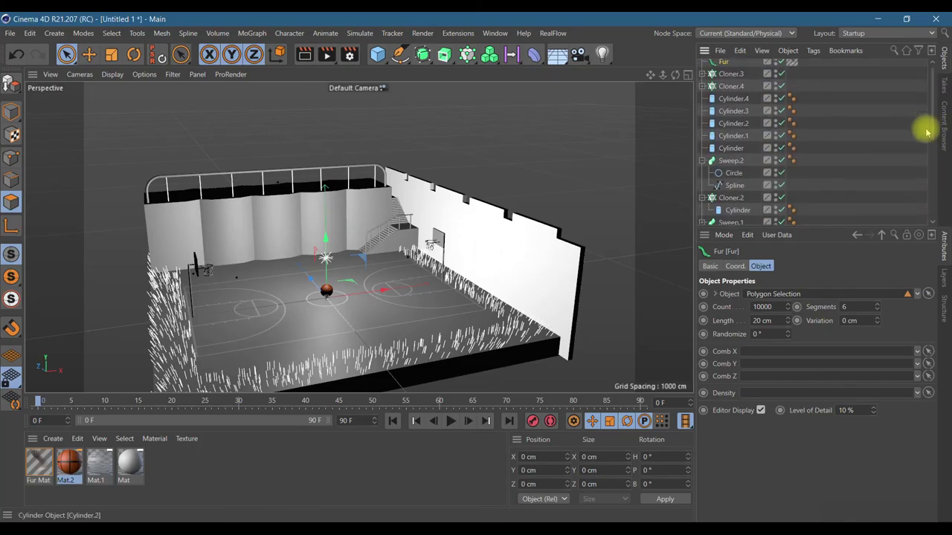
- Set the Fur Mat colour gradient to run from dark green to bright green
double_click(38, 462)
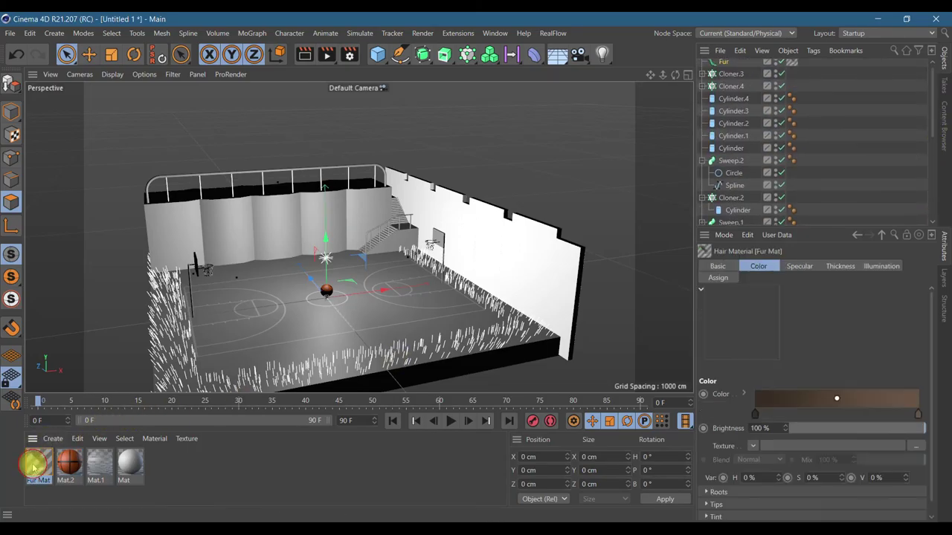
double_click(326, 129)
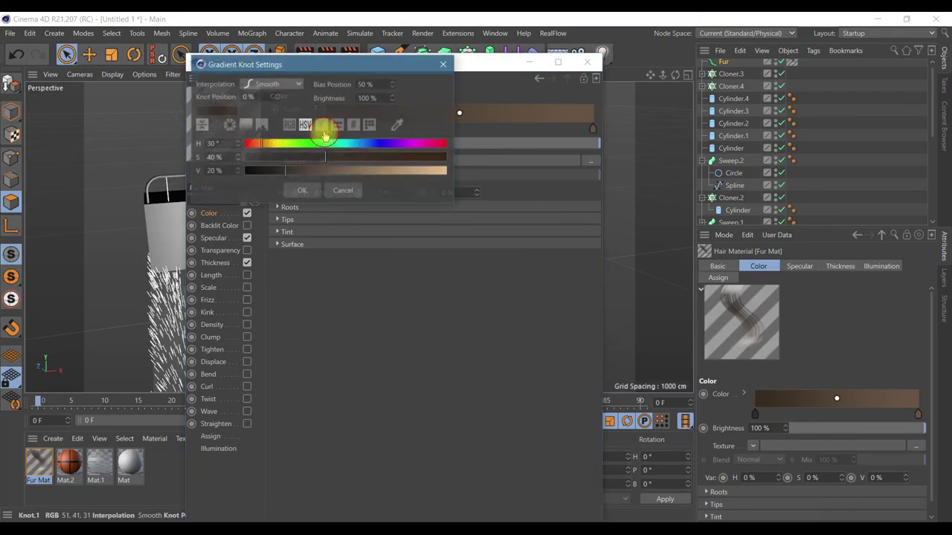
click(321, 146)
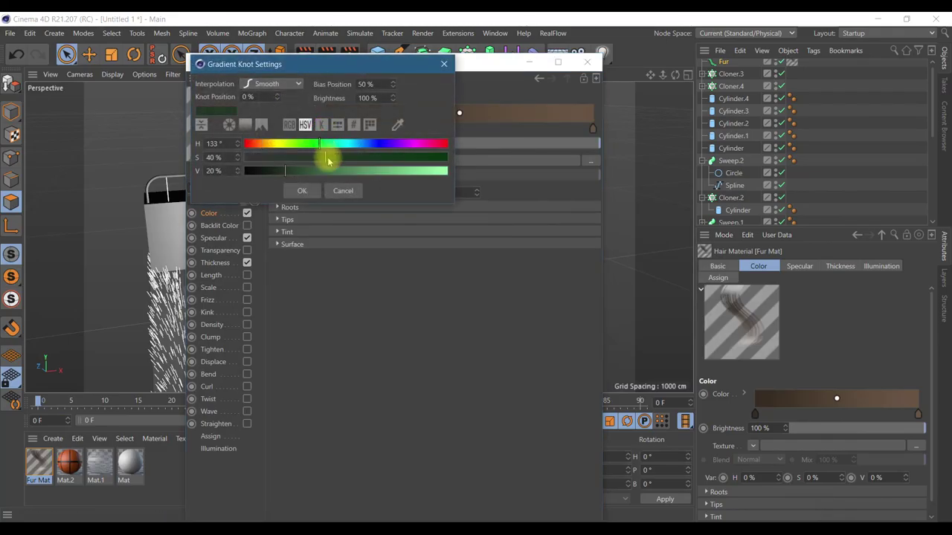
click(302, 190)
double_click(593, 128)
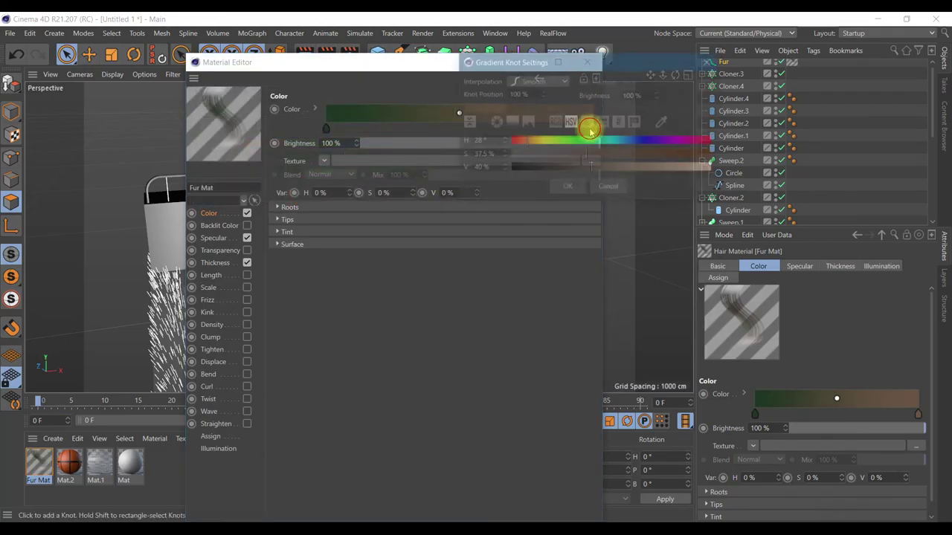
click(588, 142)
click(683, 167)
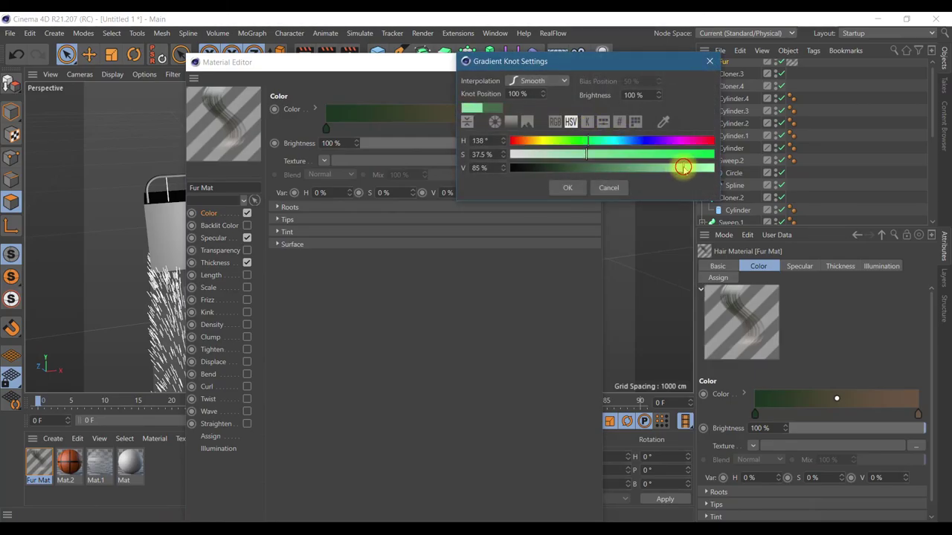
click(685, 155)
click(568, 187)
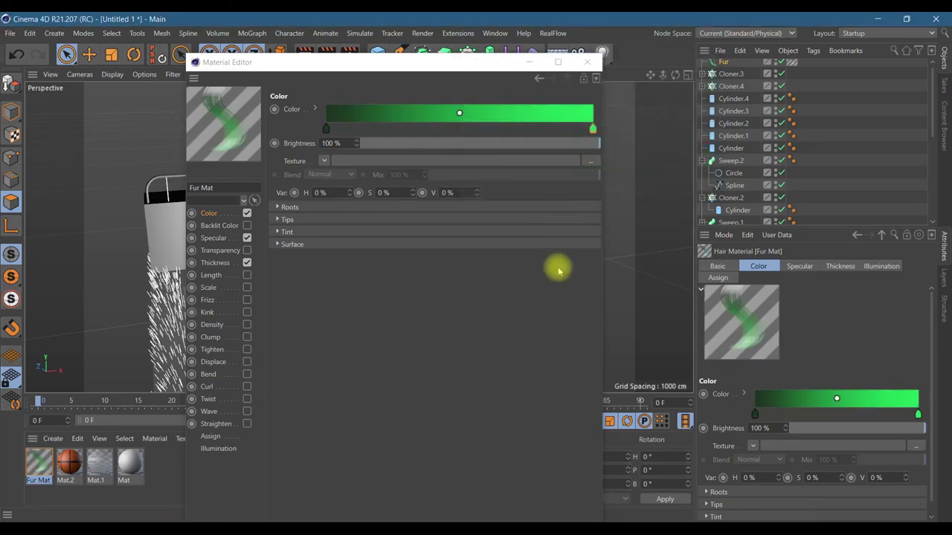
- Render the view to preview the grass-covered court border
click(586, 69)
click(305, 54)
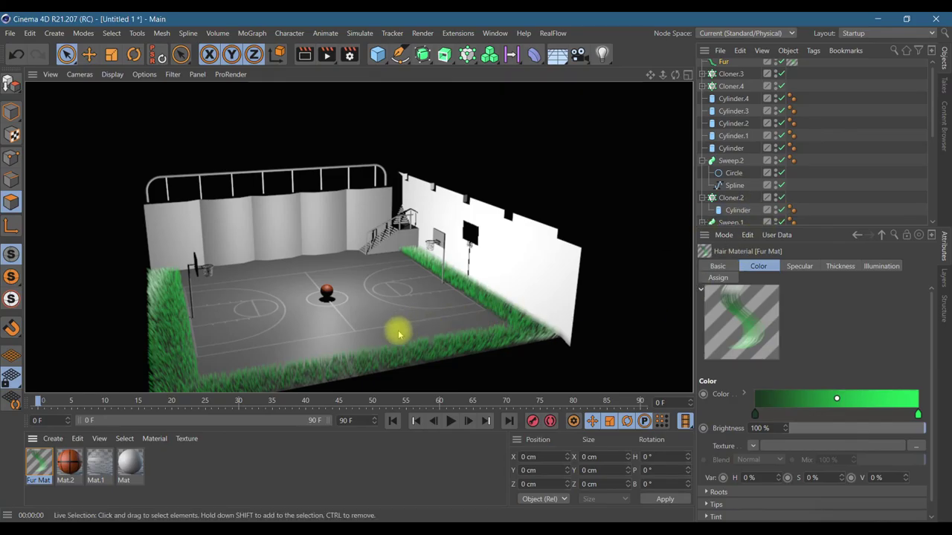
scroll(734, 85, up, 1)
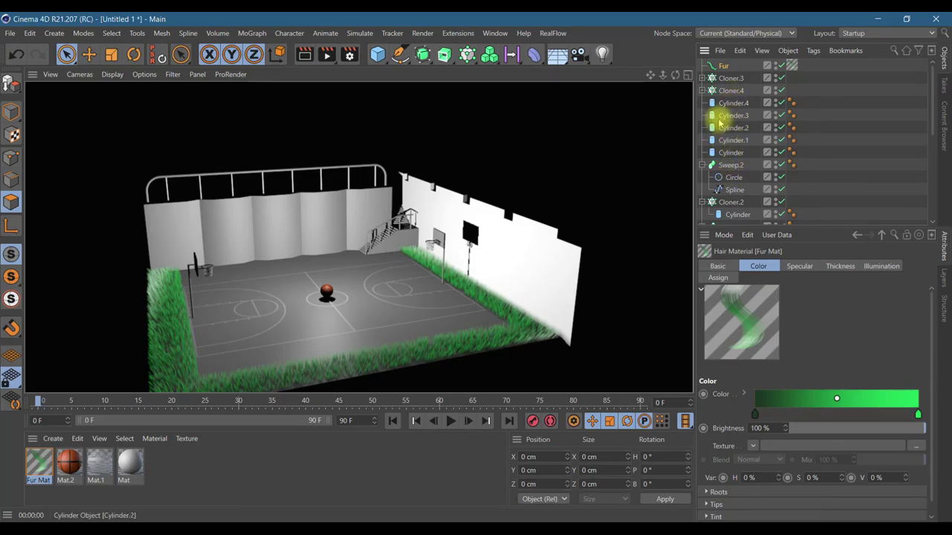
scroll(714, 149, down, 3)
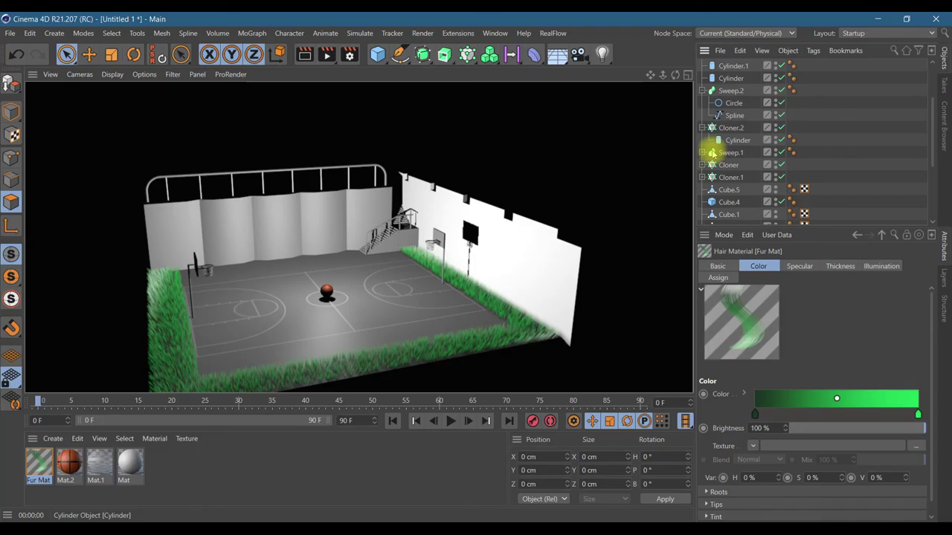
- Inspect Cube.5, Cube.4 and the polygon selection used by the Fur object
click(729, 190)
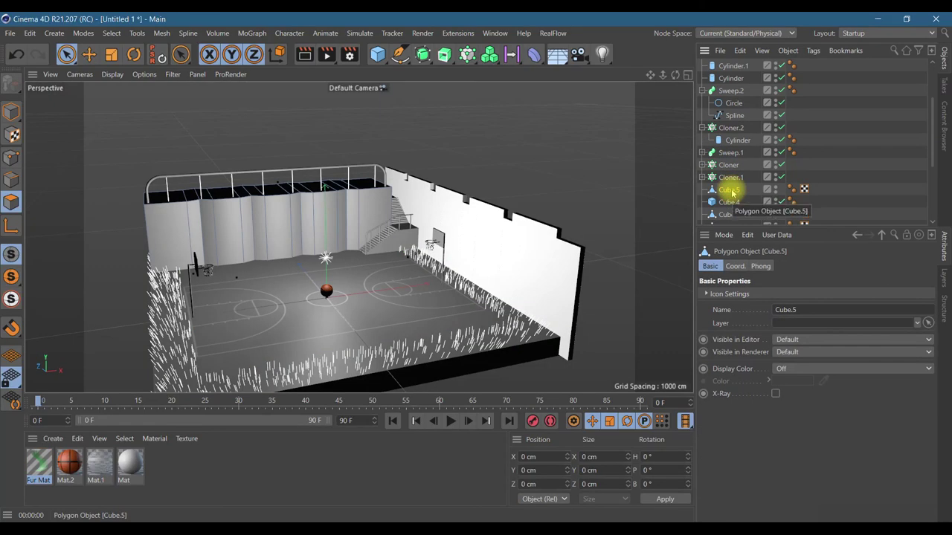
click(730, 202)
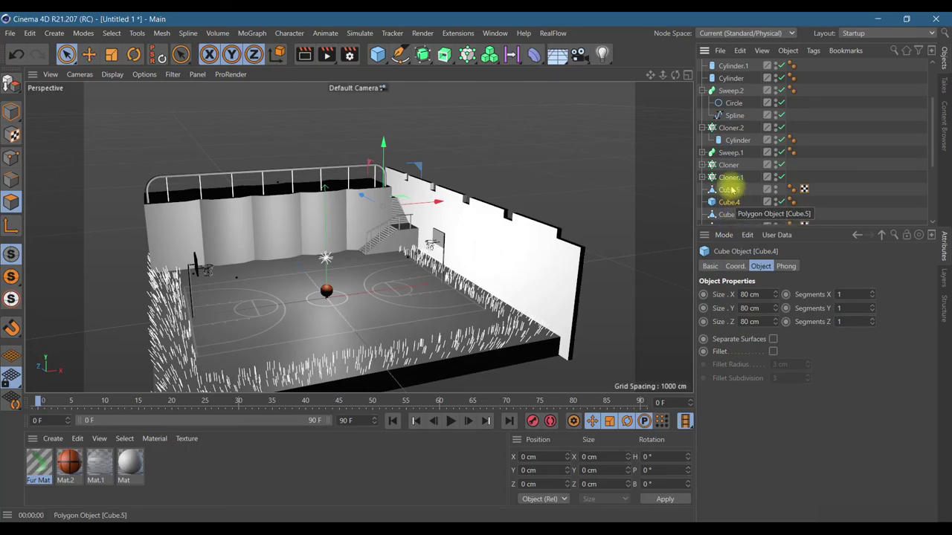
scroll(731, 160, up, 3)
click(722, 65)
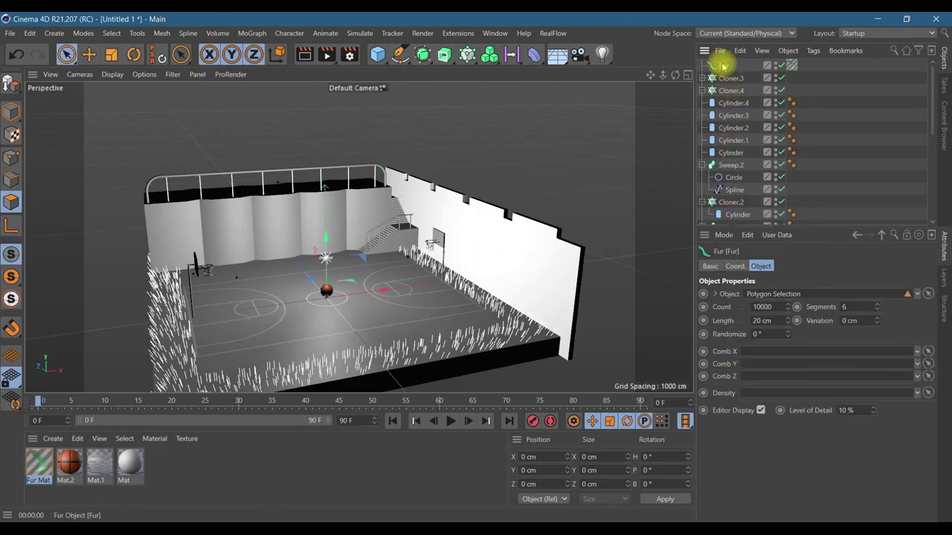
click(909, 294)
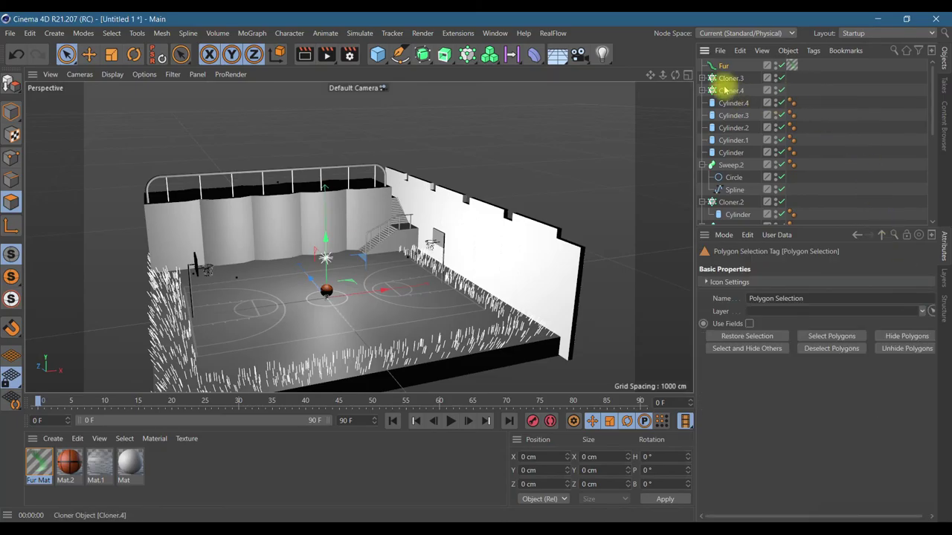
scroll(742, 162, down, 3)
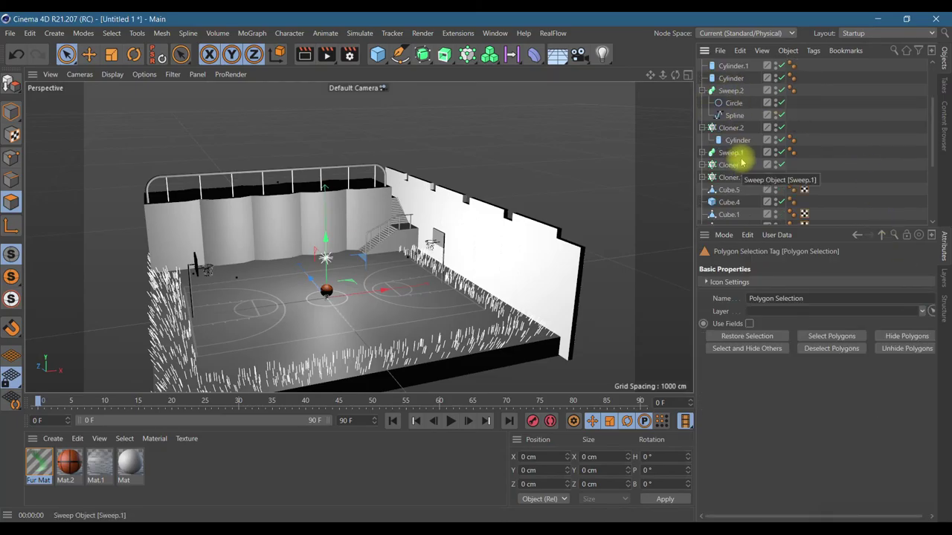
scroll(737, 160, down, 3)
- Select the base Cube and only its court floor polygon
click(727, 191)
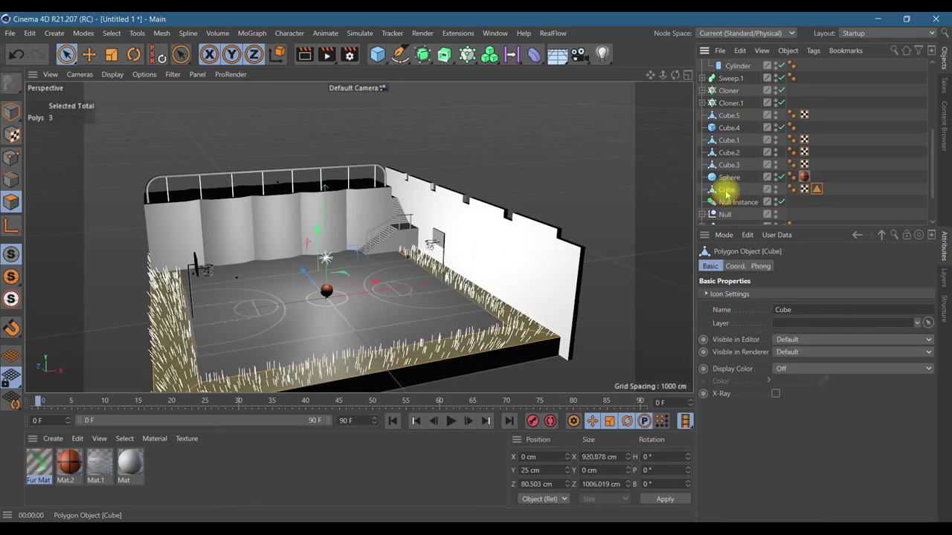
click(316, 327)
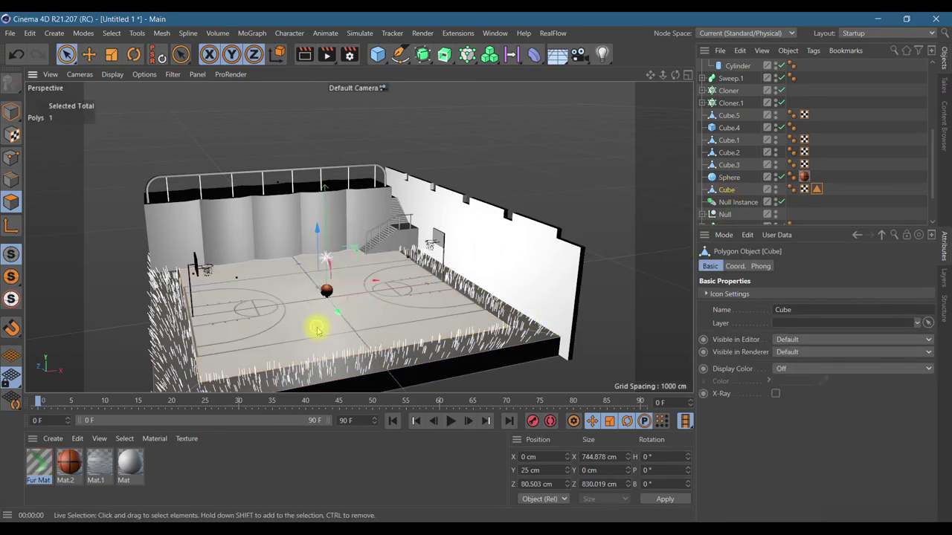
click(52, 439)
- Create a new standard material Mat.3 and colour it orange (H 34°, S 84%)
mouse_move(91, 318)
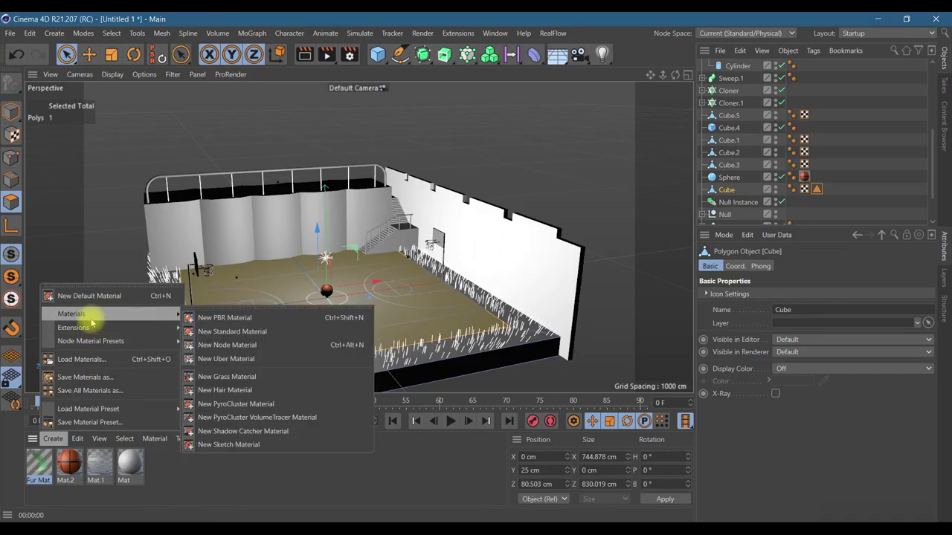
click(219, 332)
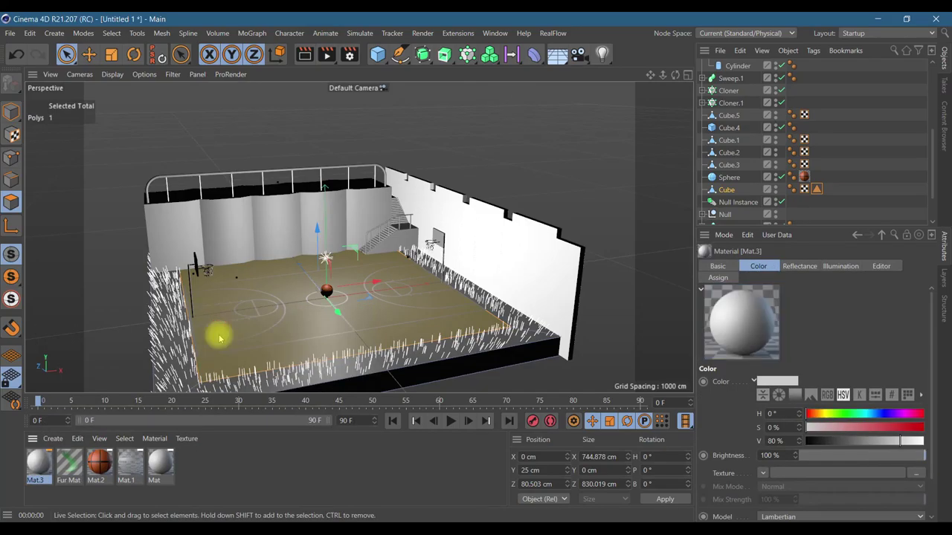
double_click(40, 463)
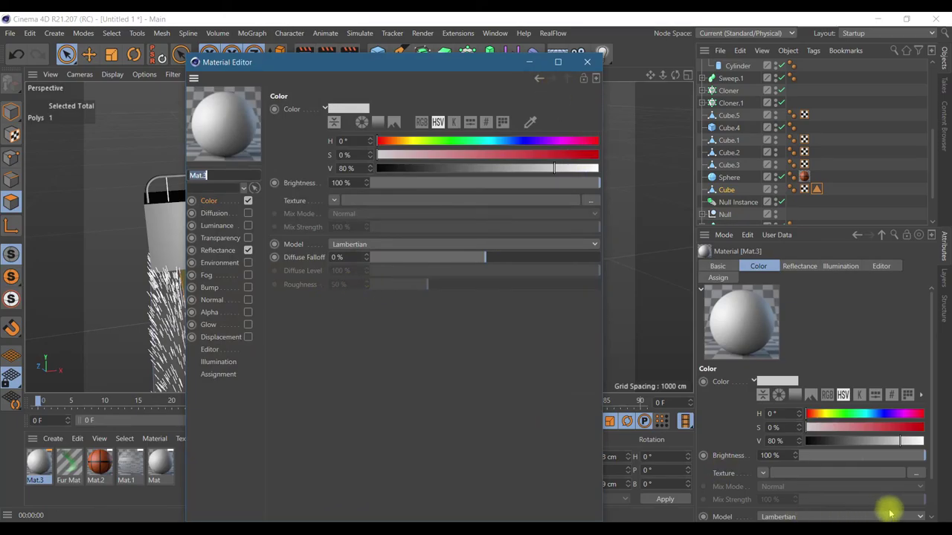
click(837, 467)
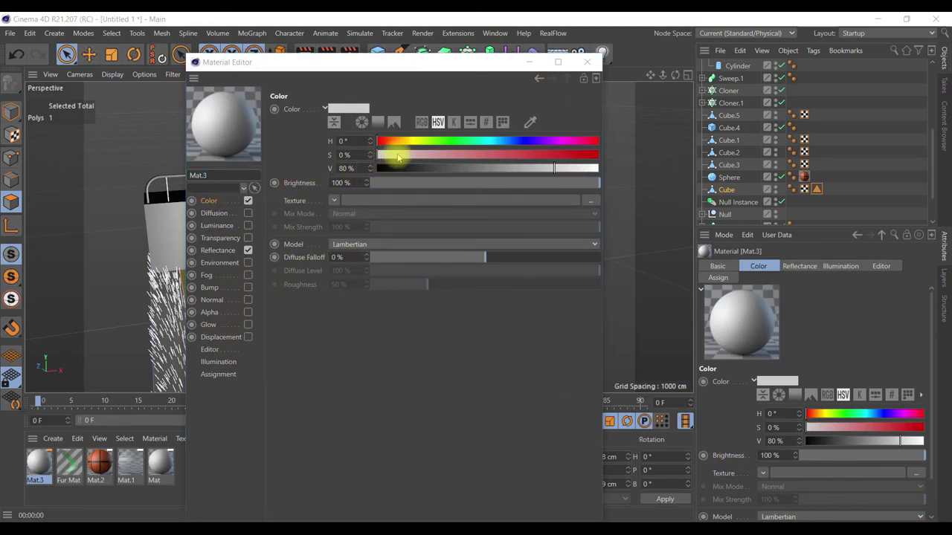
drag(395, 142, 414, 150)
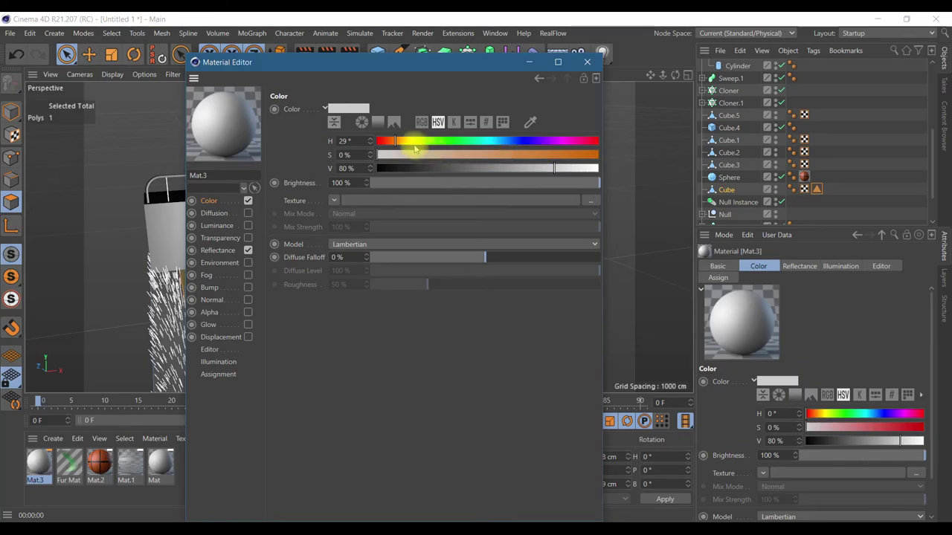
click(563, 155)
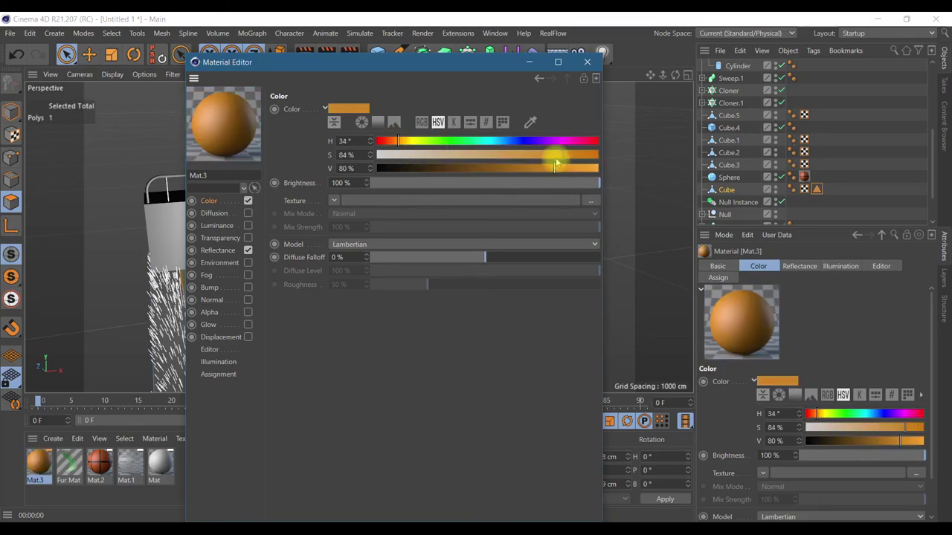
- Apply Mat.3 to the court floor and render the view
click(588, 61)
drag(34, 465, 286, 350)
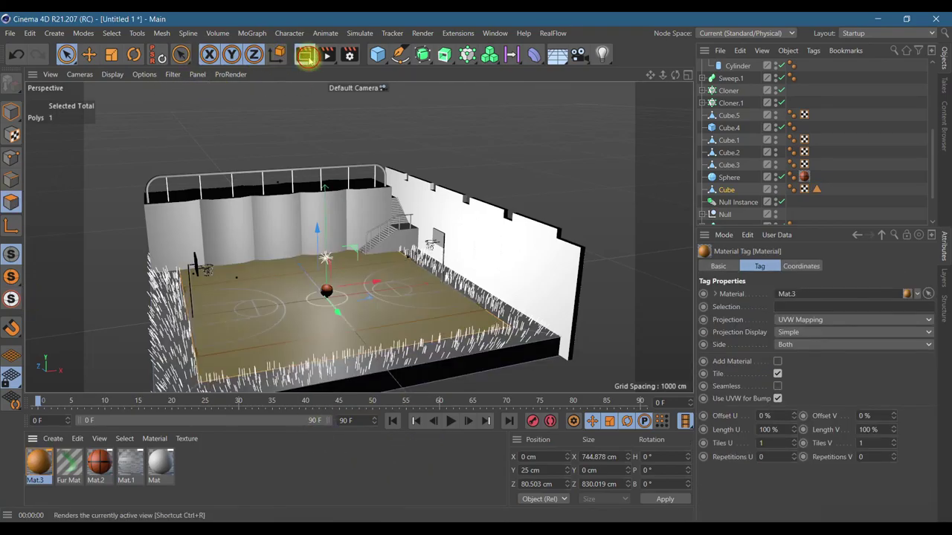
click(306, 56)
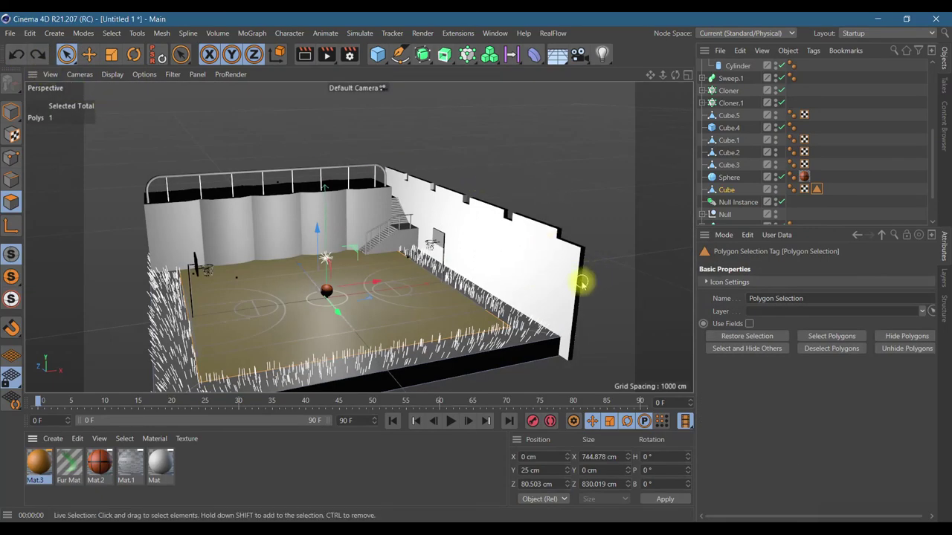
- Deselect the floor polygon while keeping Mat.3's orange colour intact
click(408, 318)
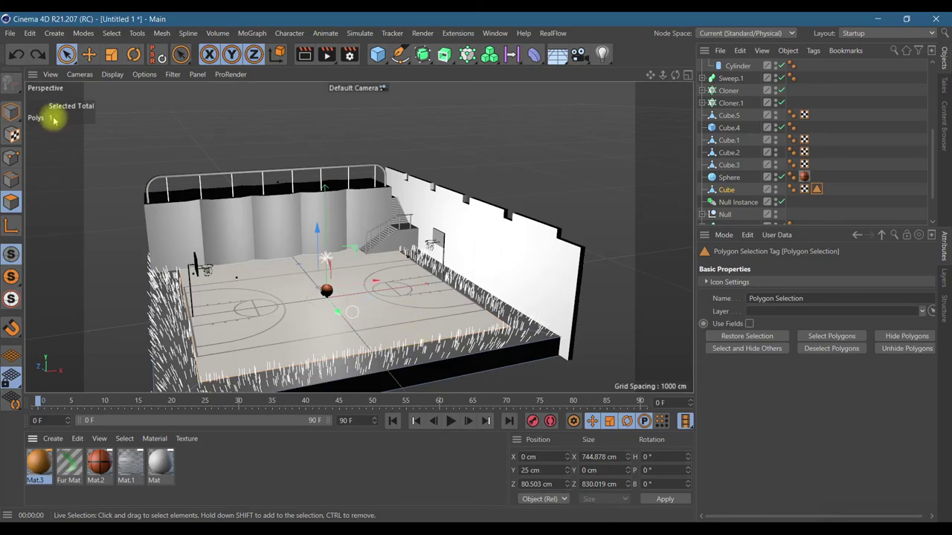
click(16, 54)
click(16, 54)
click(451, 287)
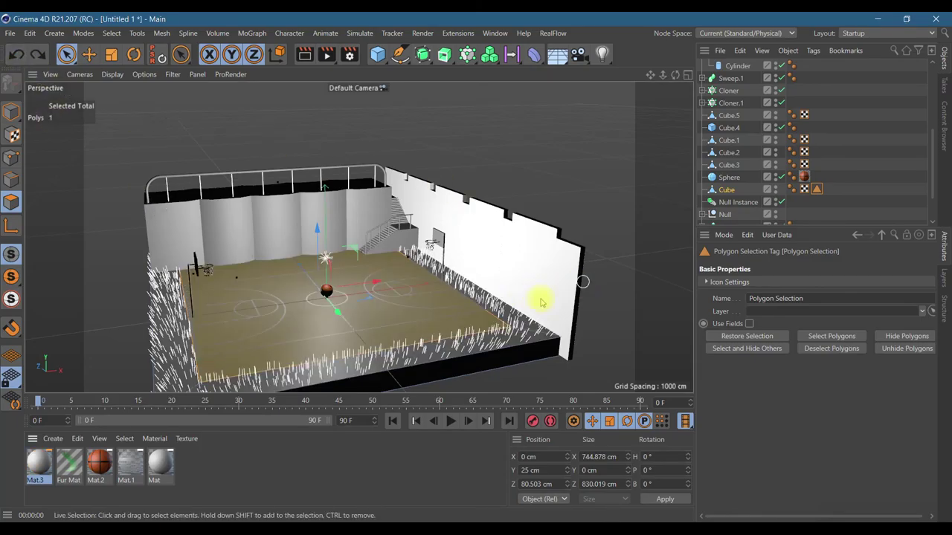
click(37, 53)
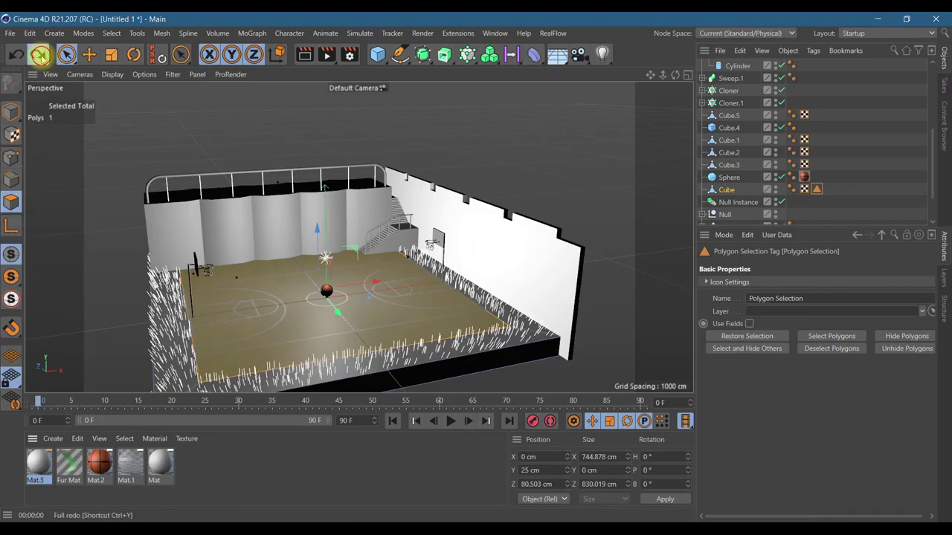
- Move the Cube floor slightly down along Y
click(728, 191)
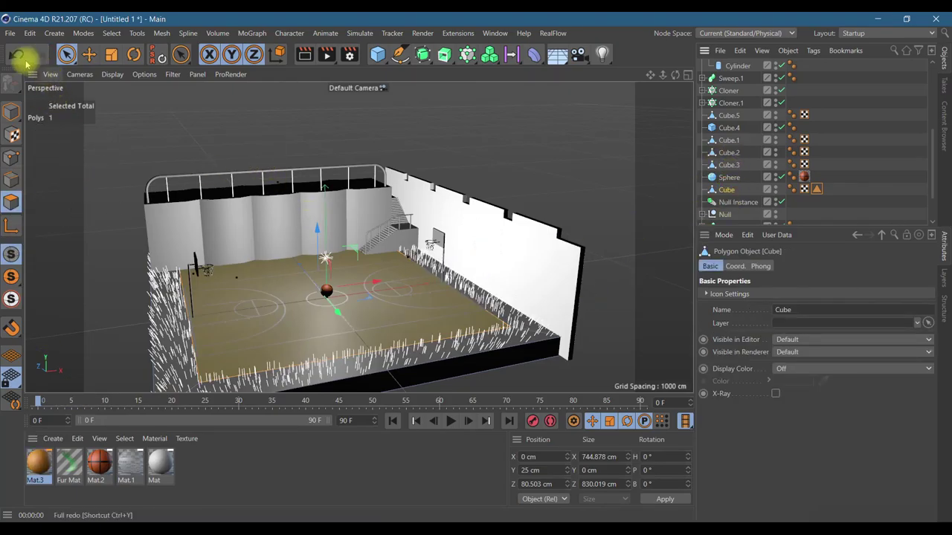
click(89, 54)
drag(315, 228, 324, 251)
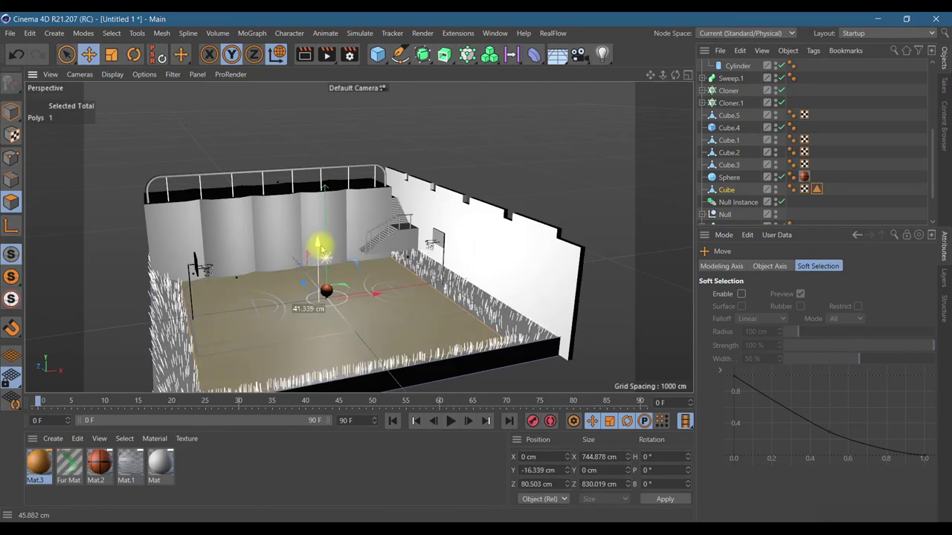
click(610, 272)
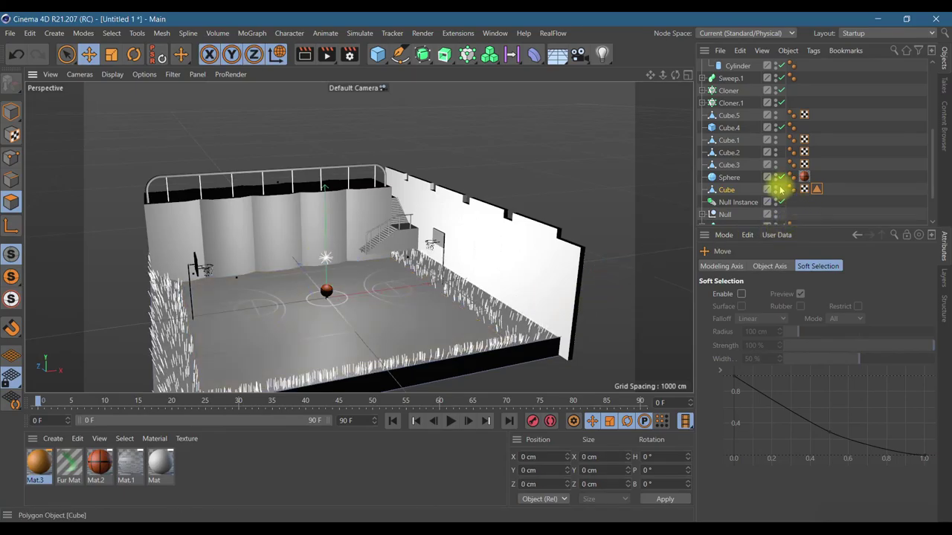
- Check the Sweep and its Rectangle profile, then render the court preview
scroll(781, 188, down, 2)
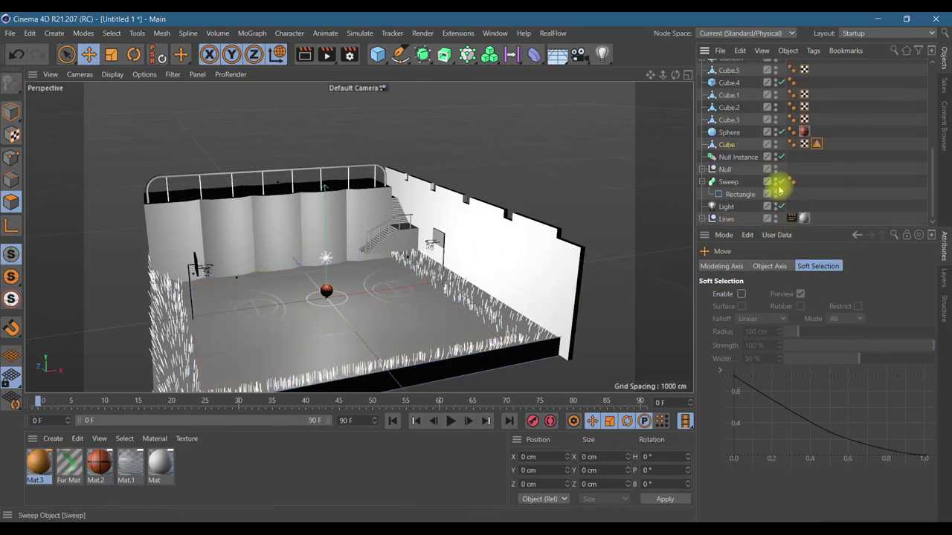
click(725, 182)
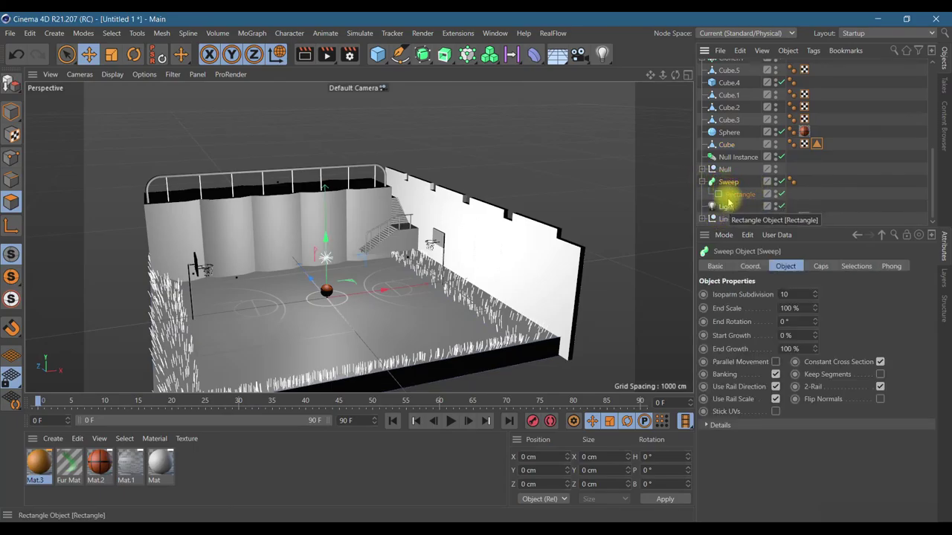
click(702, 182)
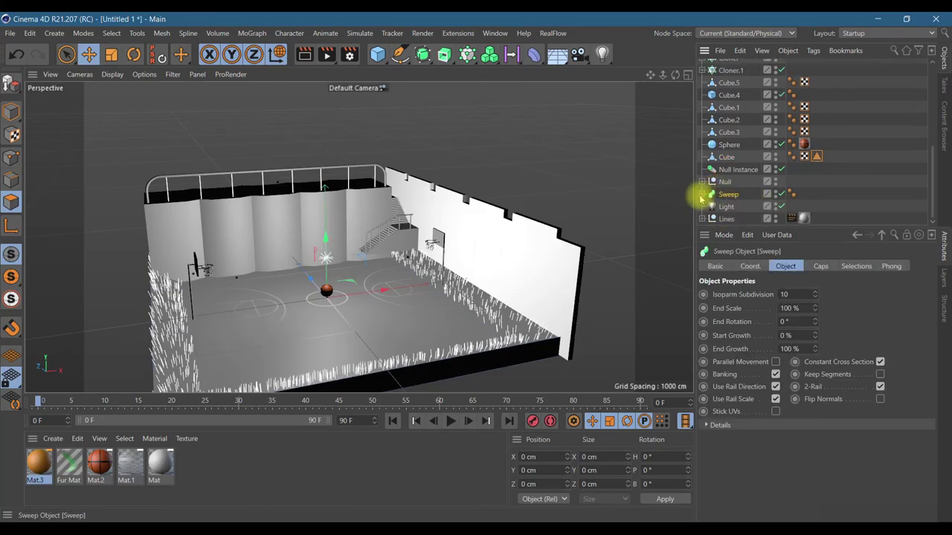
click(702, 195)
click(727, 207)
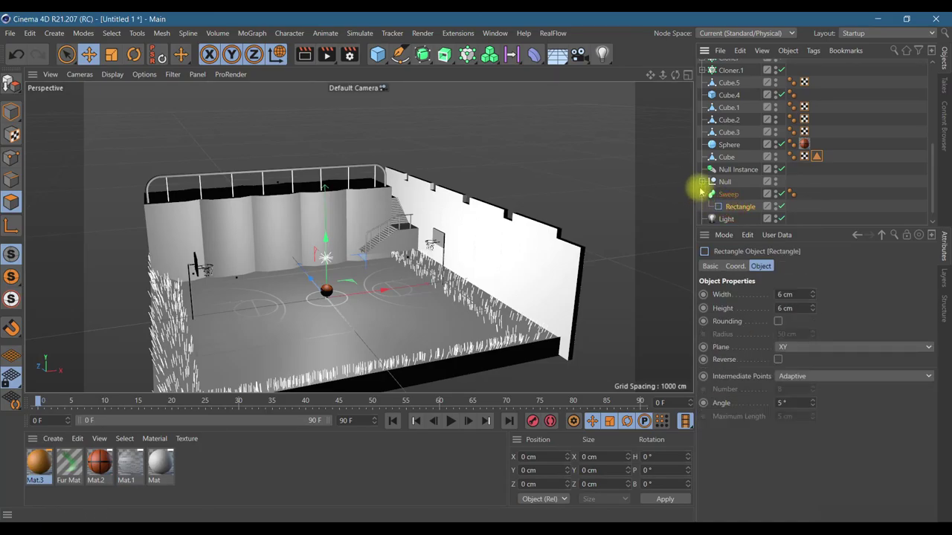
click(702, 194)
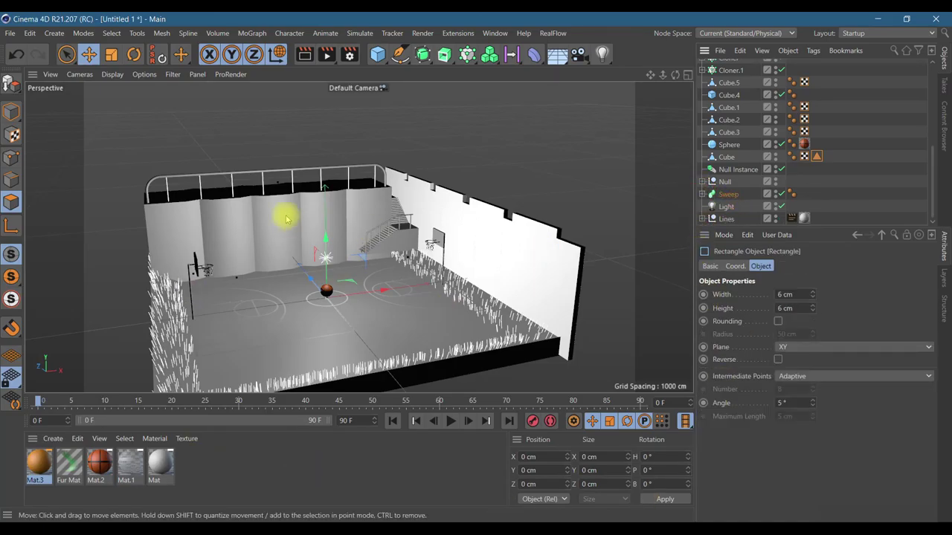
click(305, 54)
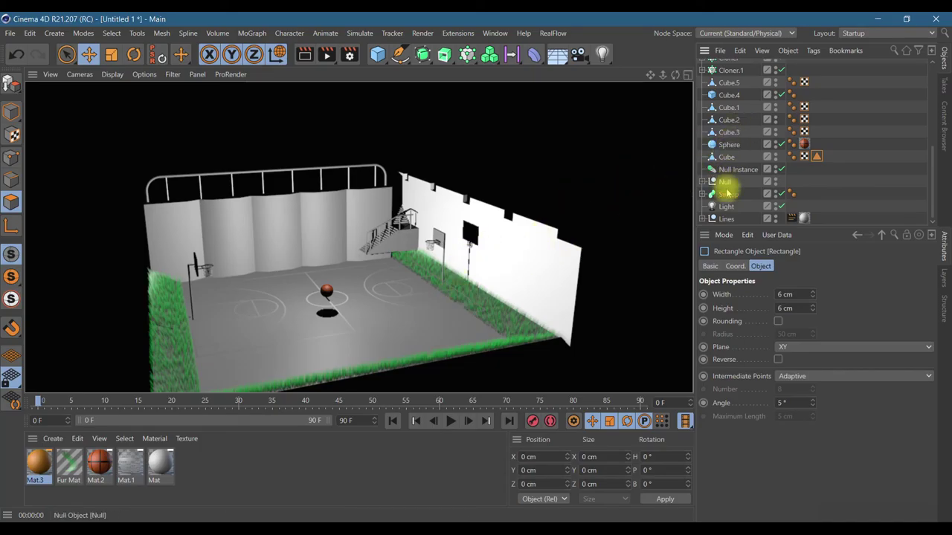
click(728, 157)
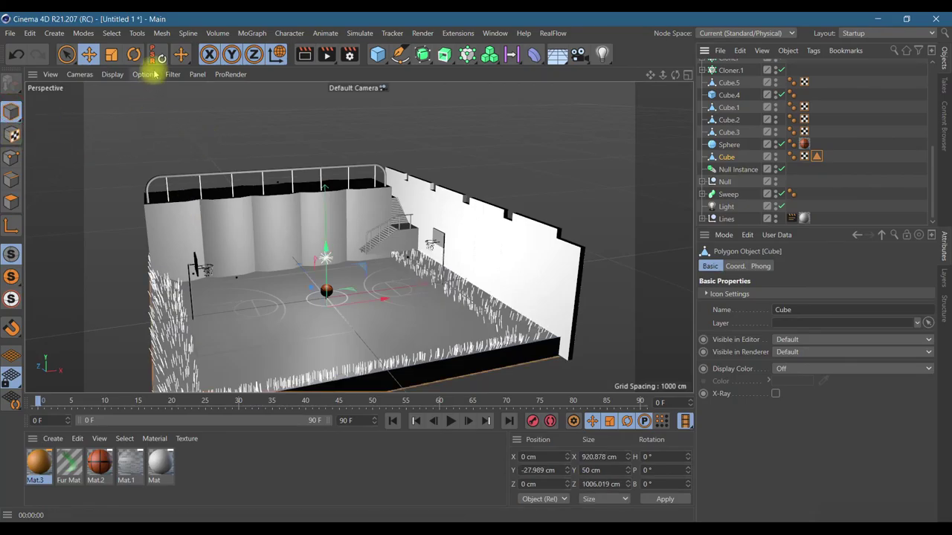
- Raise the Cube floor slab along Y, undoing an accidental Null move
drag(325, 255, 325, 238)
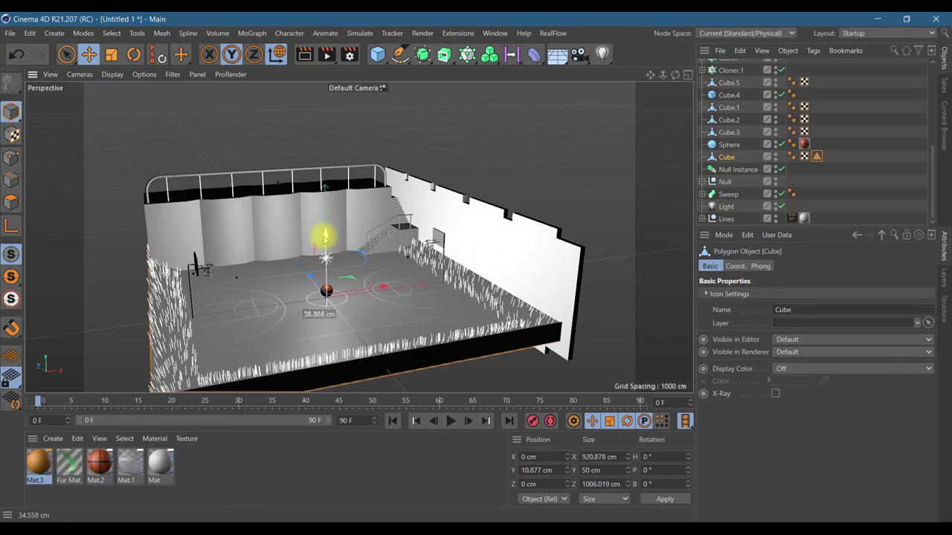
drag(325, 239, 323, 239)
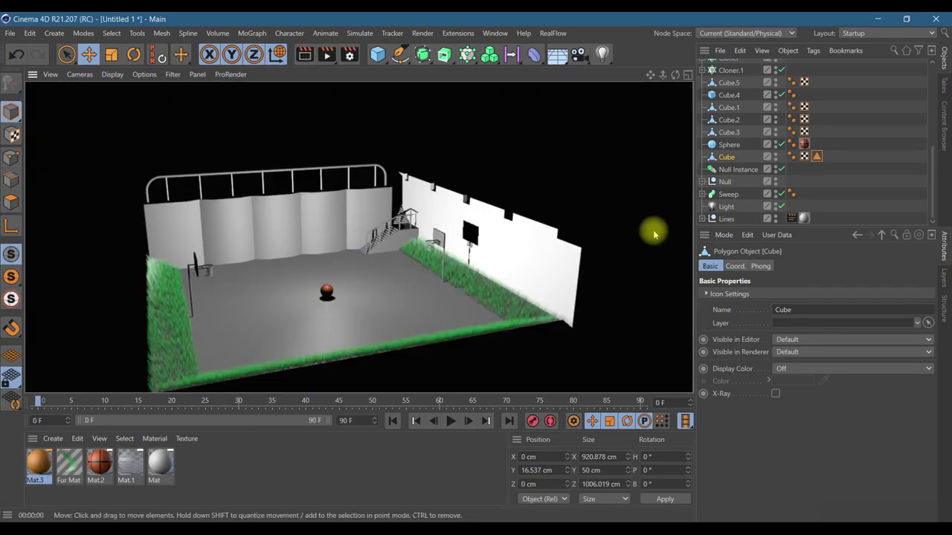
click(729, 182)
drag(404, 218, 319, 166)
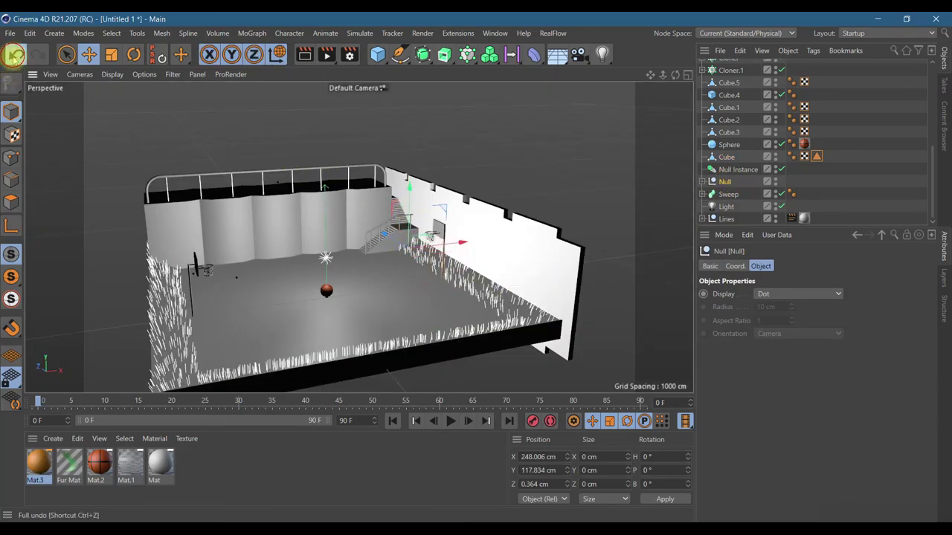
click(15, 54)
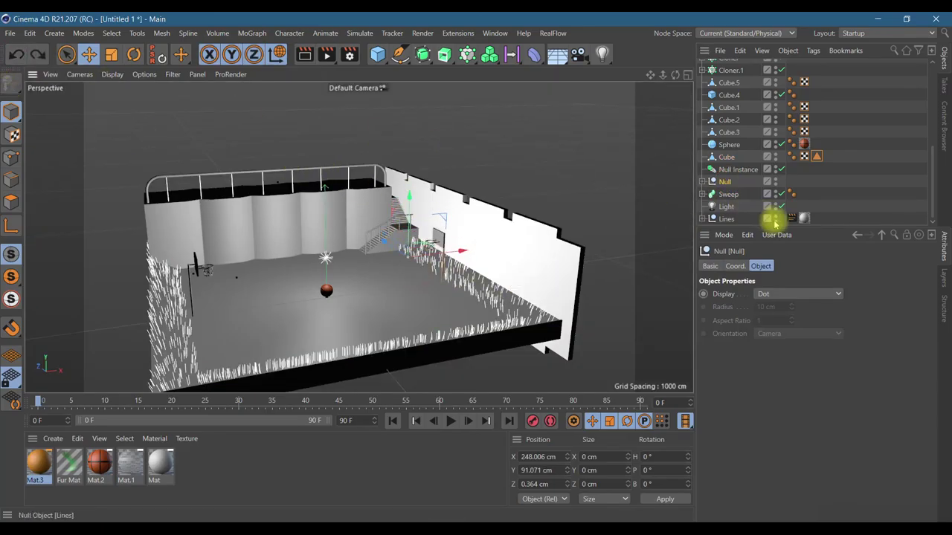
- Raise the Lines object just above the floor and render to check the markings
click(726, 219)
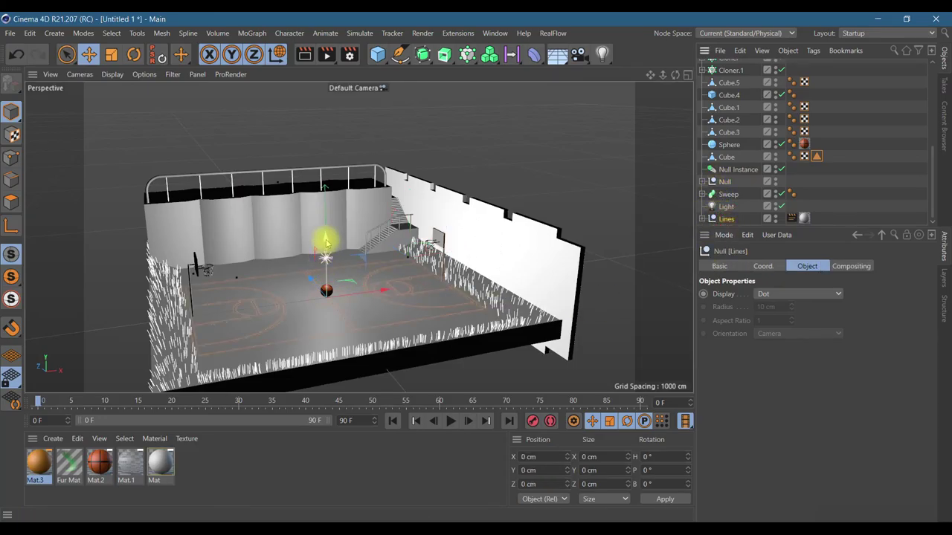
drag(325, 241, 325, 237)
click(304, 54)
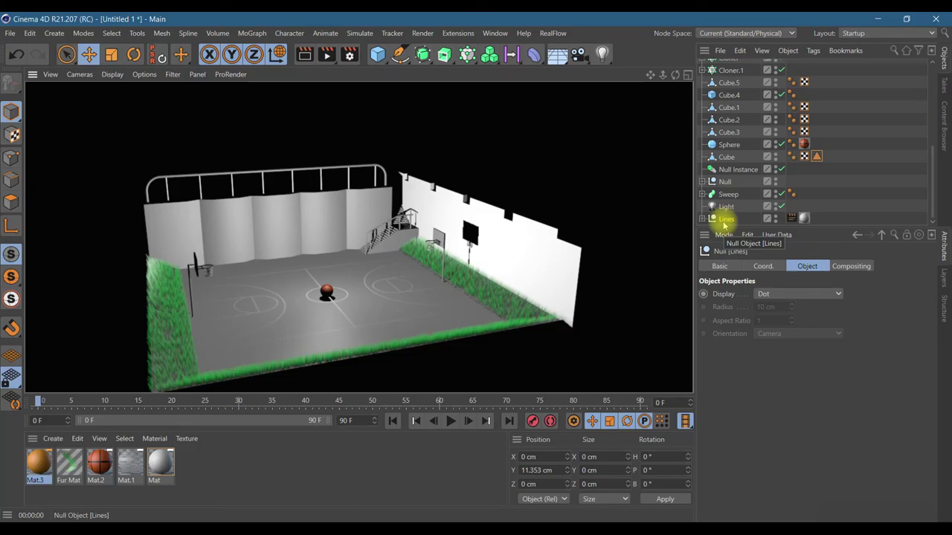
click(559, 54)
- Add a Physical Sky, render, then frame a closer court view and render again
click(673, 73)
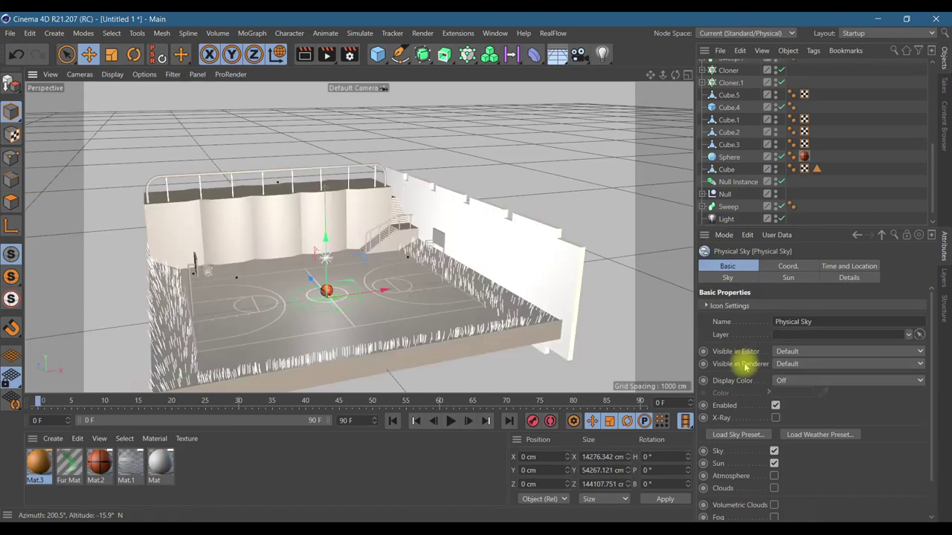
click(305, 54)
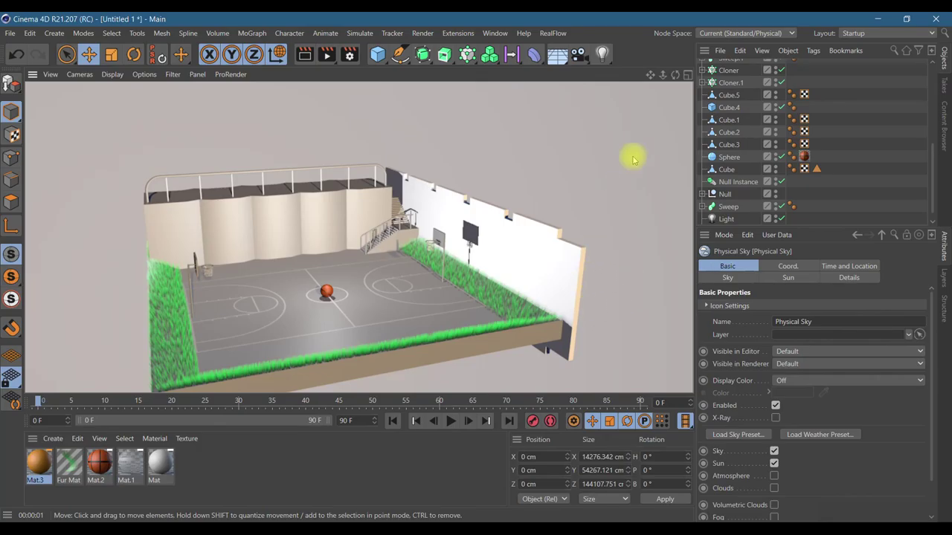
drag(671, 78, 563, 171)
scroll(378, 268, up, 5)
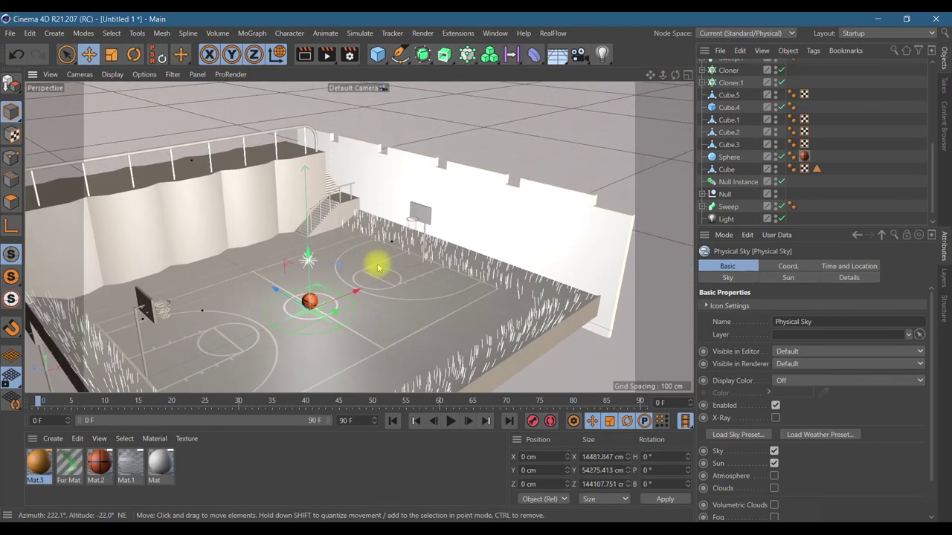
drag(651, 74, 738, 45)
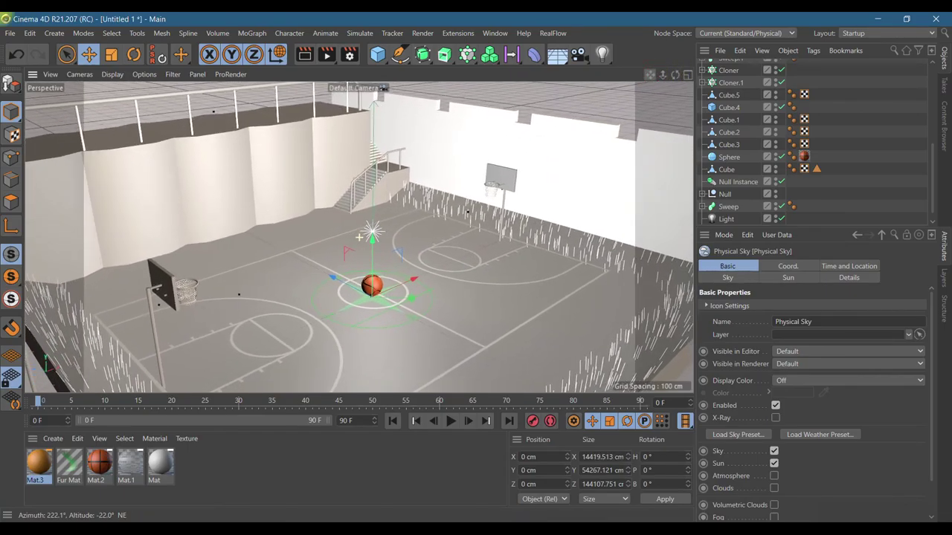
alt+drag(541, 206, 541, 214)
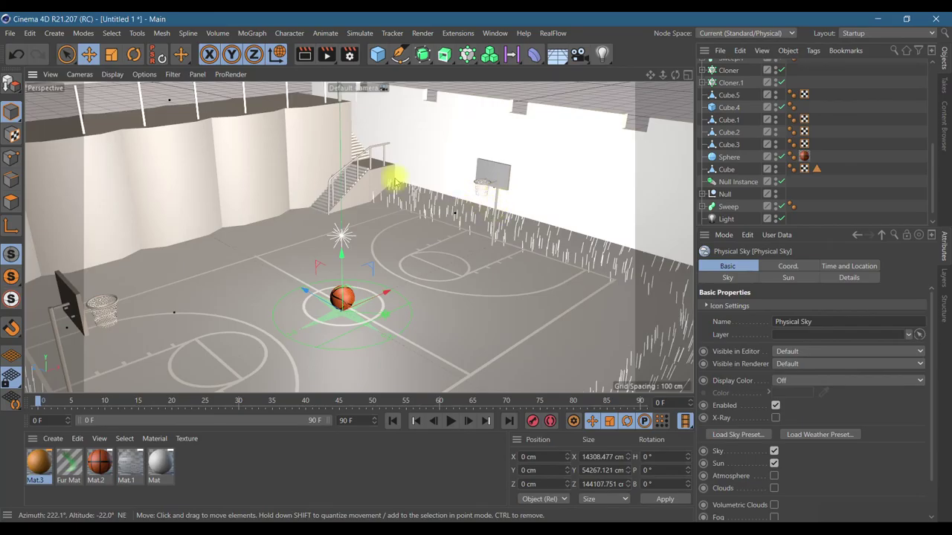
click(305, 54)
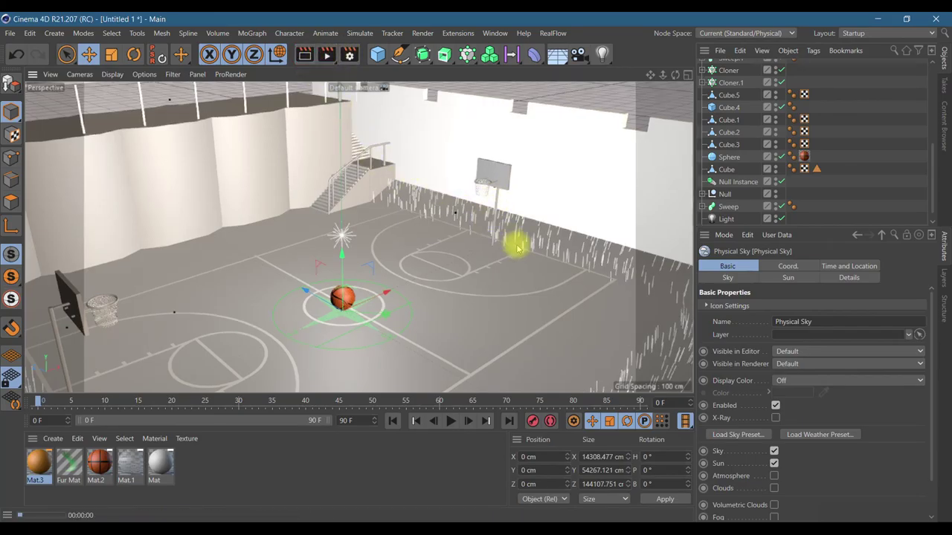